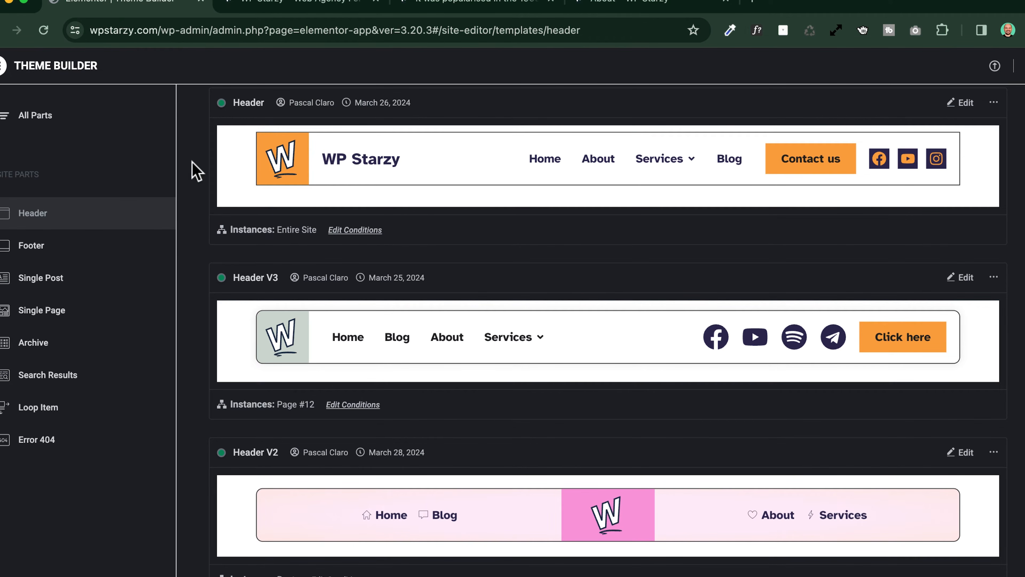
View the live home page and examine how its header behaves while the page moves
click(293, 5)
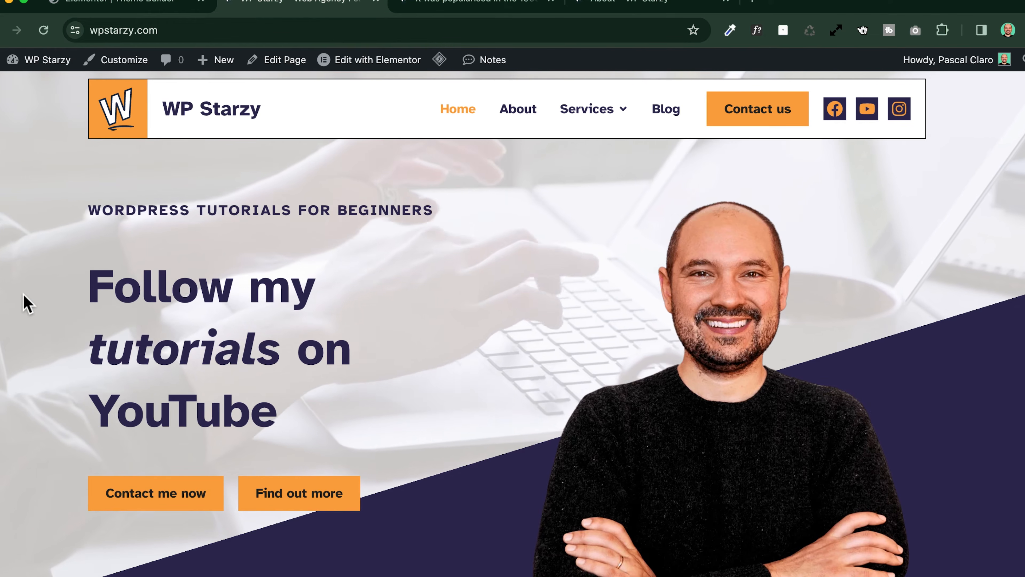
scroll(23, 301, down, 5)
scroll(23, 301, down, 3)
scroll(23, 301, up, 8)
scroll(23, 301, down, 8)
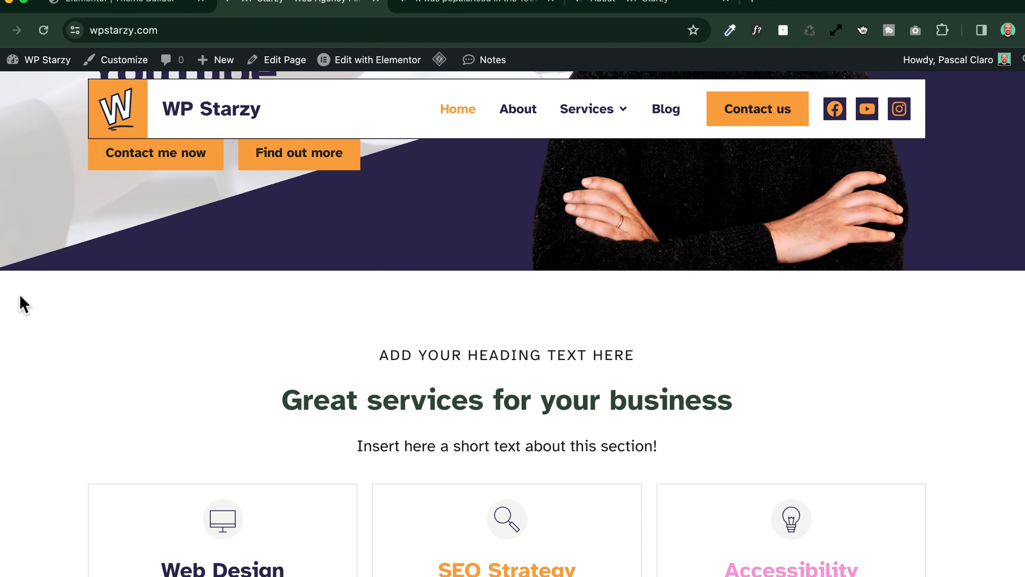
scroll(23, 301, up, 8)
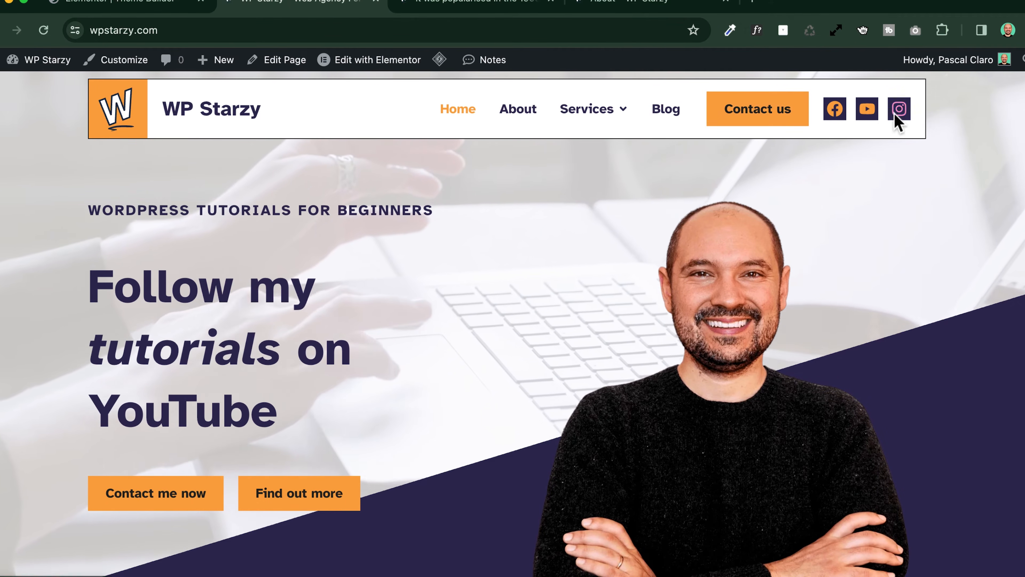
Examine the headers of the blog post and About page, including the About page's Services mega menu
key(ctrl+Tab)
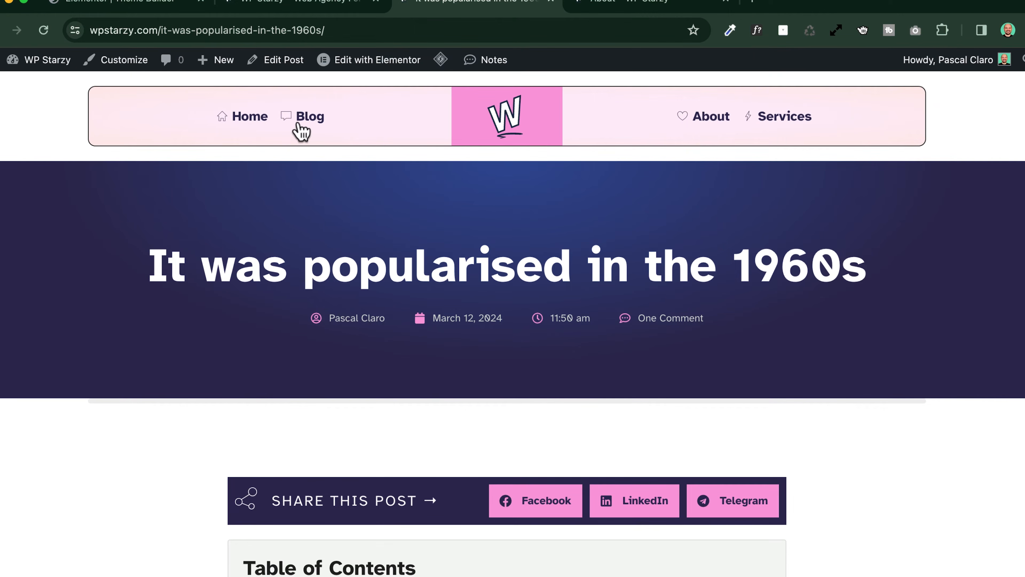
key(ctrl+Tab)
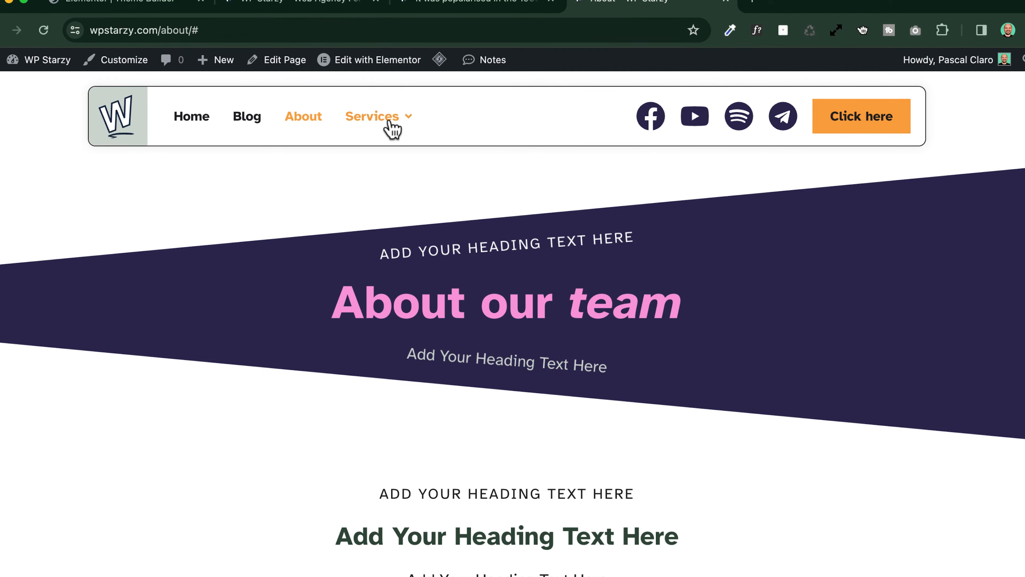
click(390, 128)
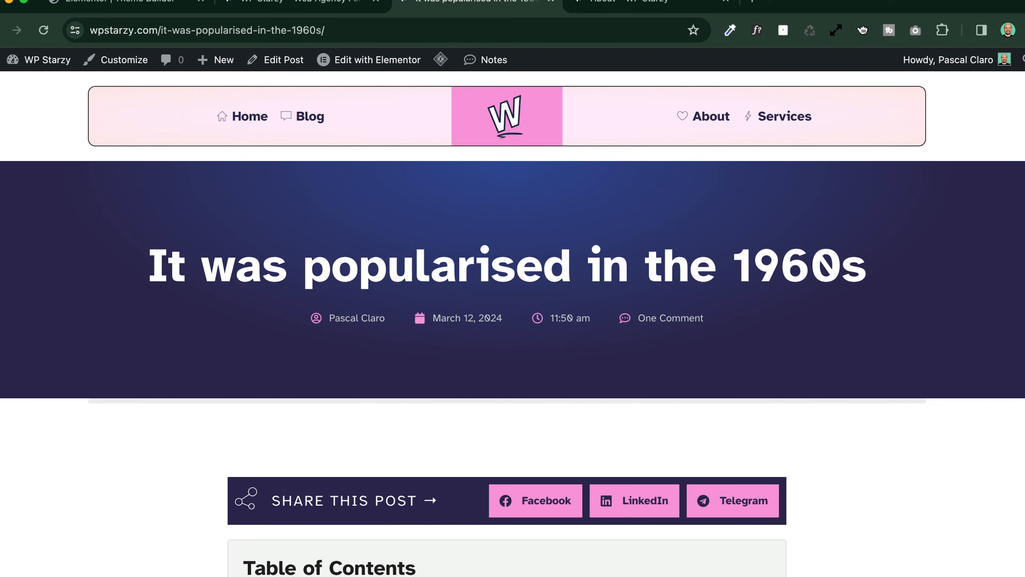
Narrow the browser window to mobile width and check the home page's full-screen mobile menu
drag(1024, 263, 664, 260)
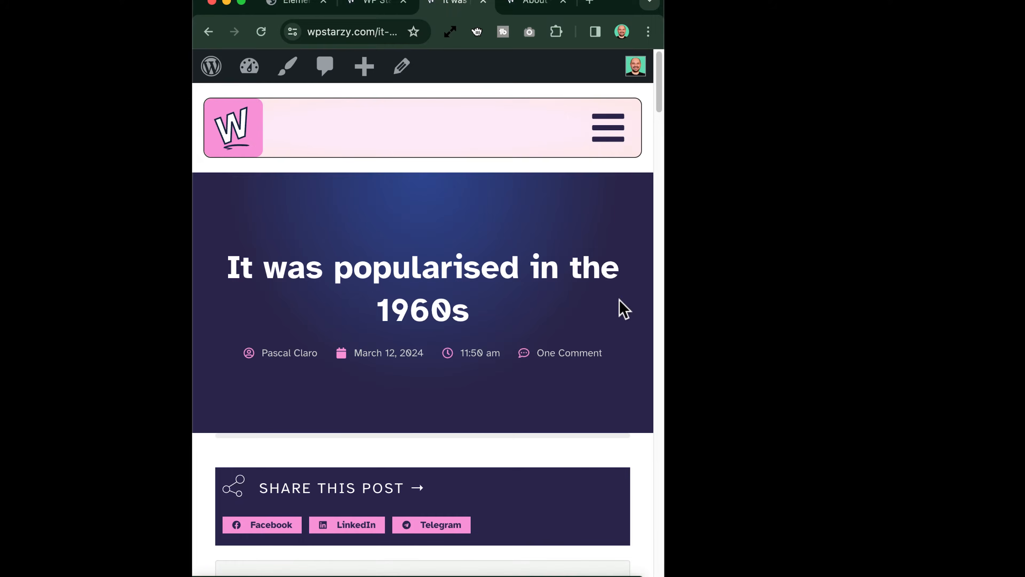
key(ctrl+shift+Tab)
click(615, 128)
click(618, 120)
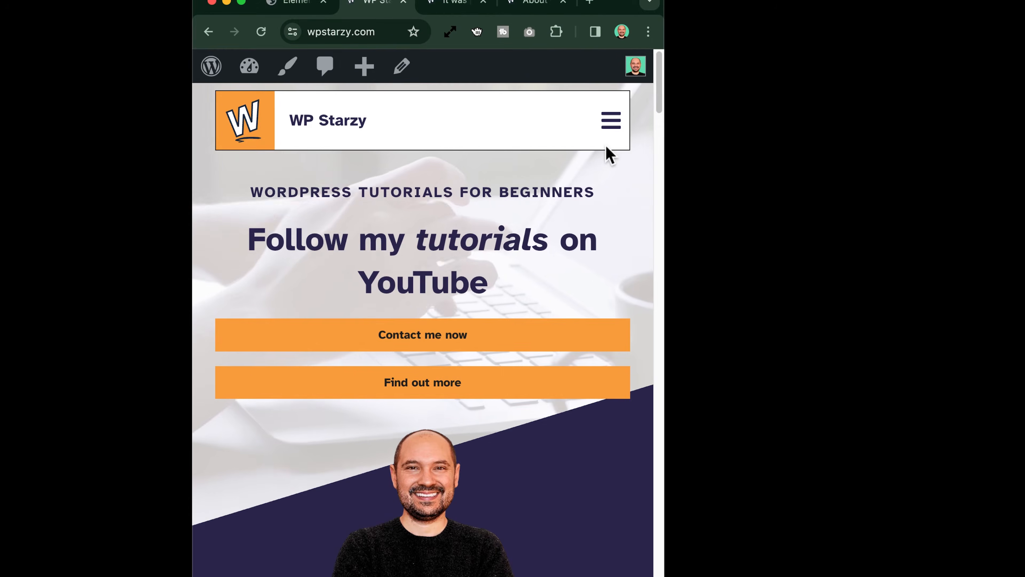
click(613, 130)
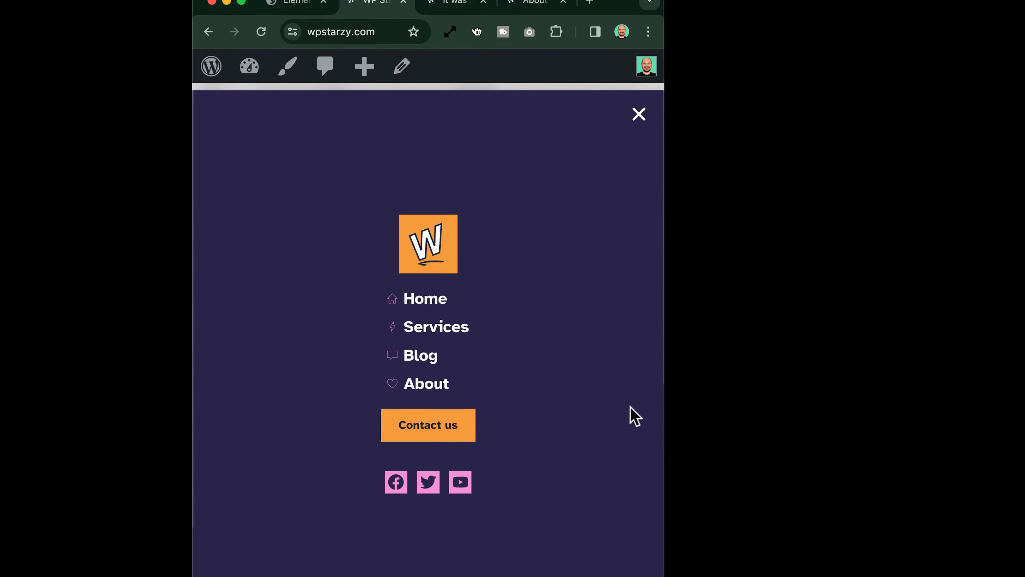
click(638, 116)
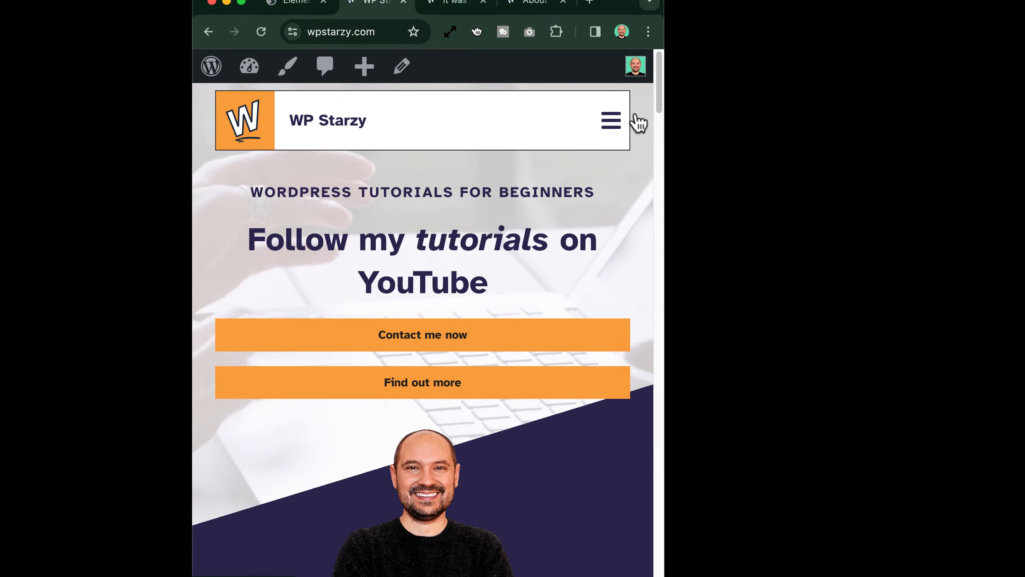
click(613, 122)
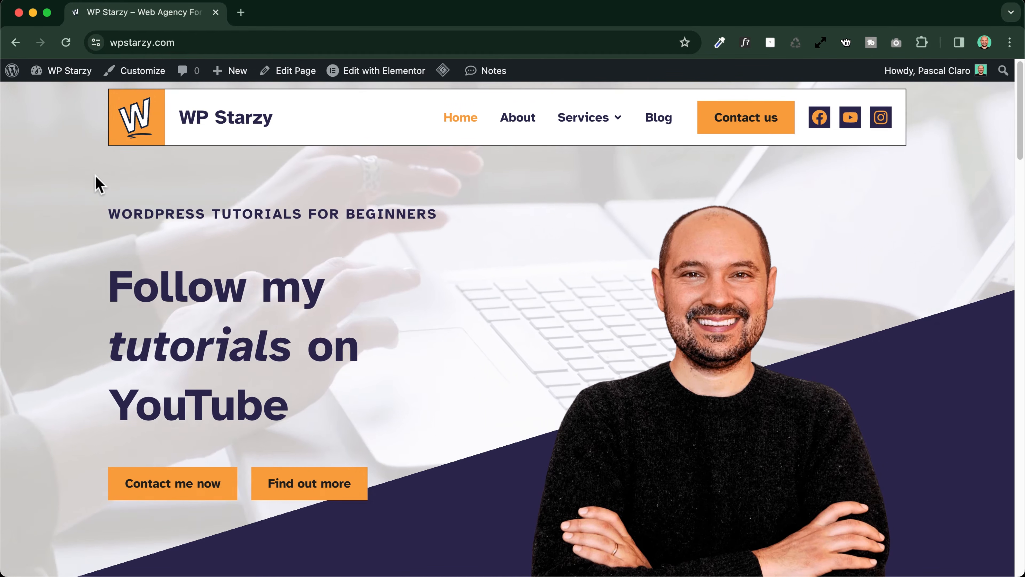
Create a new header template from the Theme Builder's Header parts and dismiss the block library to start blank
mouse_move(347, 78)
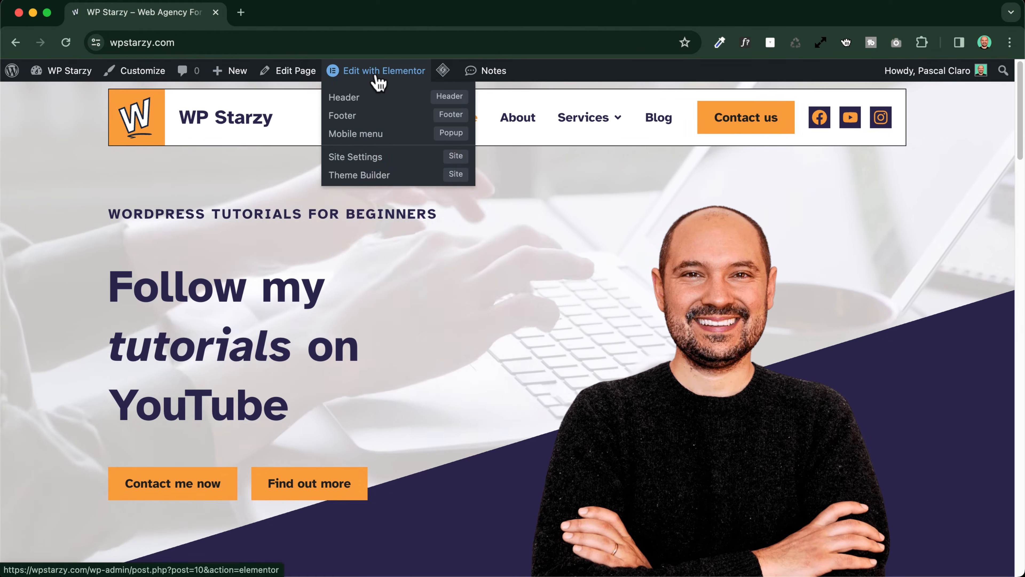
click(398, 186)
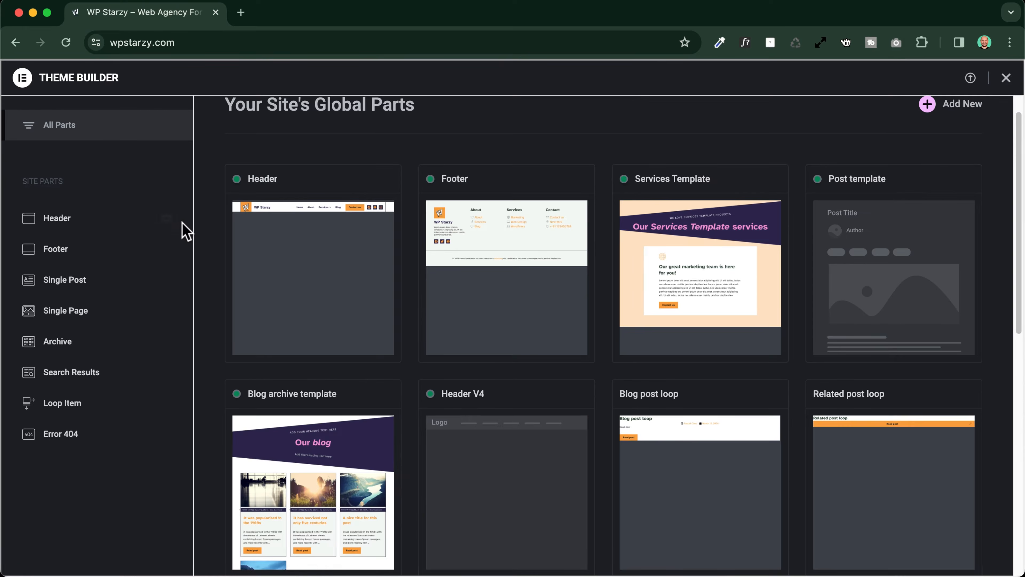
click(82, 226)
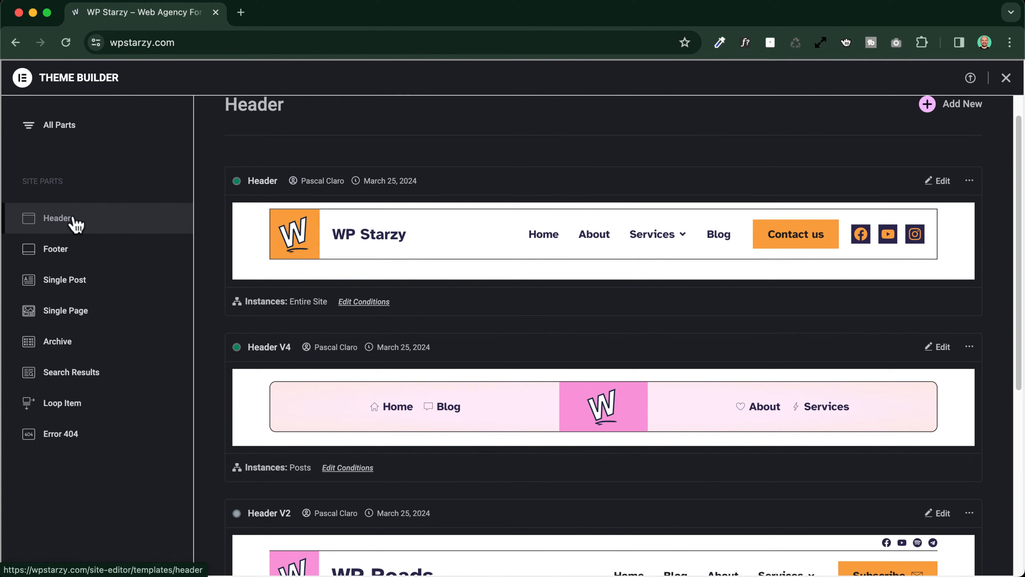
scroll(804, 139, up, 1)
click(928, 137)
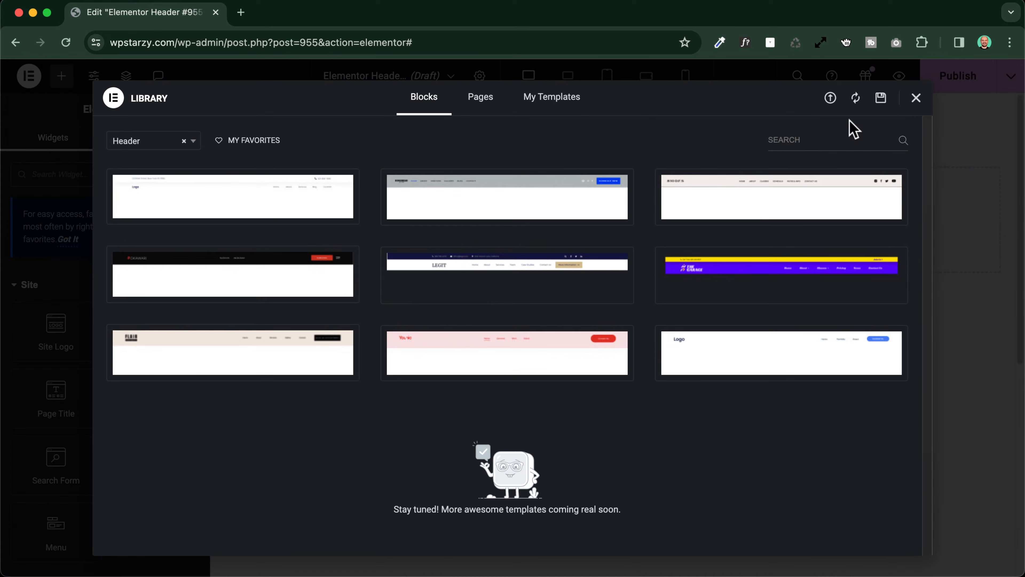
click(916, 100)
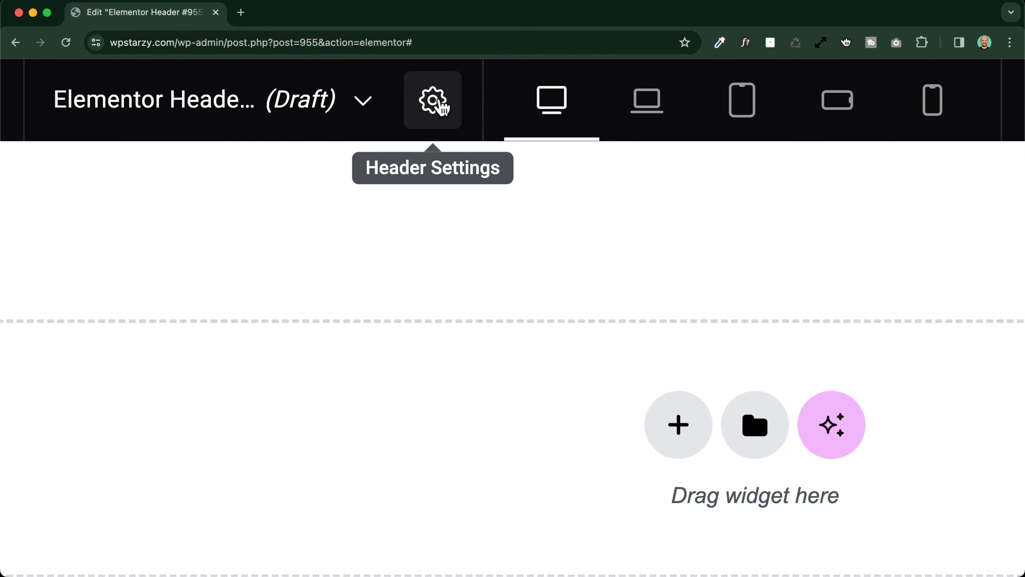
Rename the new header template as Header V5 in its header settings
click(441, 104)
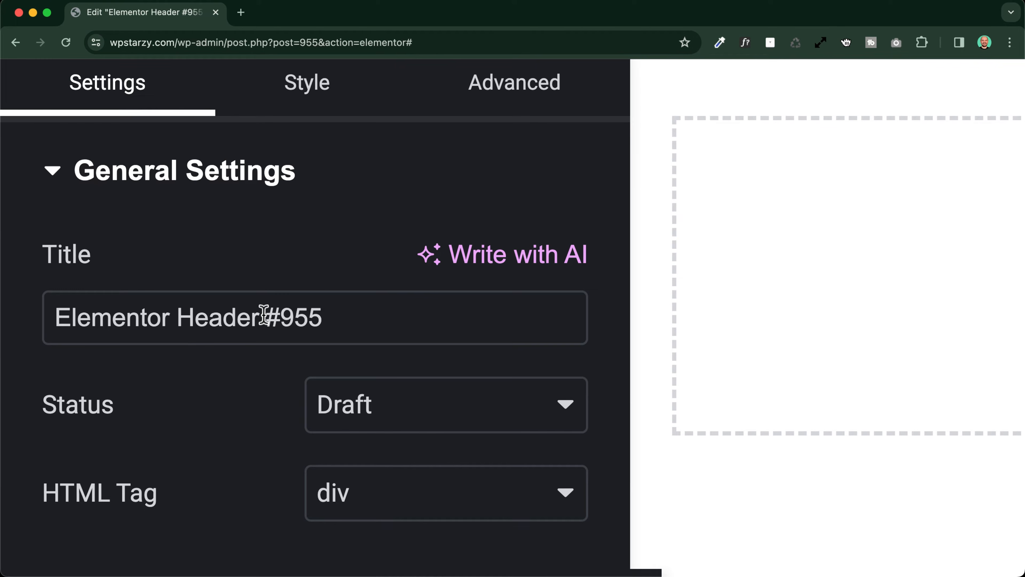
drag(264, 315, 409, 319)
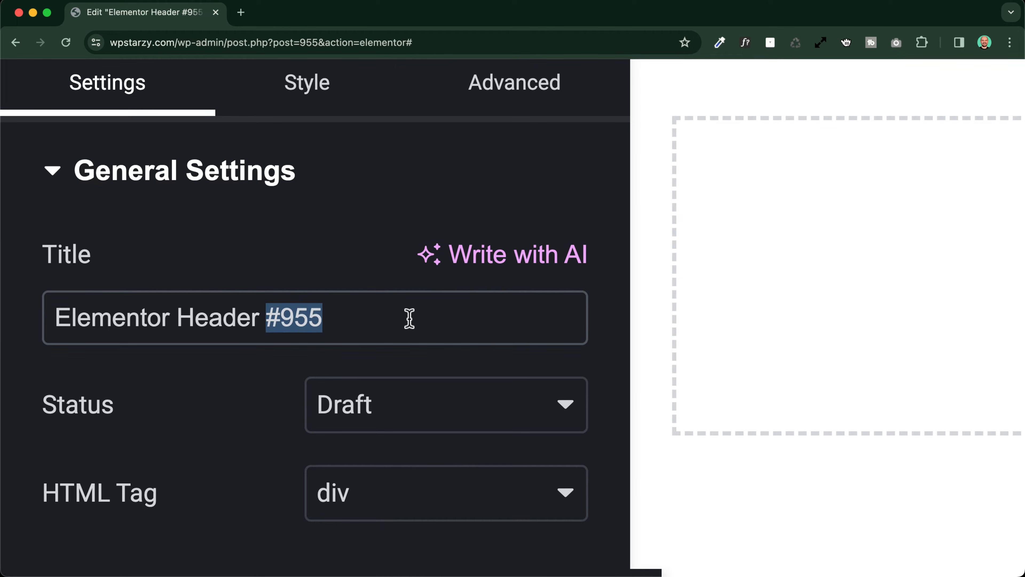
key(BackSpace)
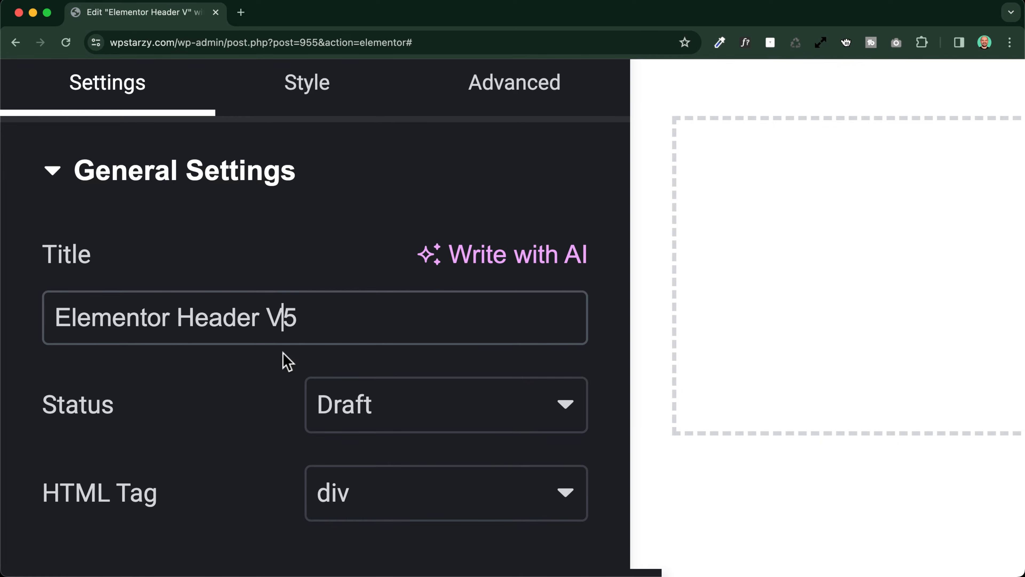
key(shift+super+Left)
key(BackSpace)
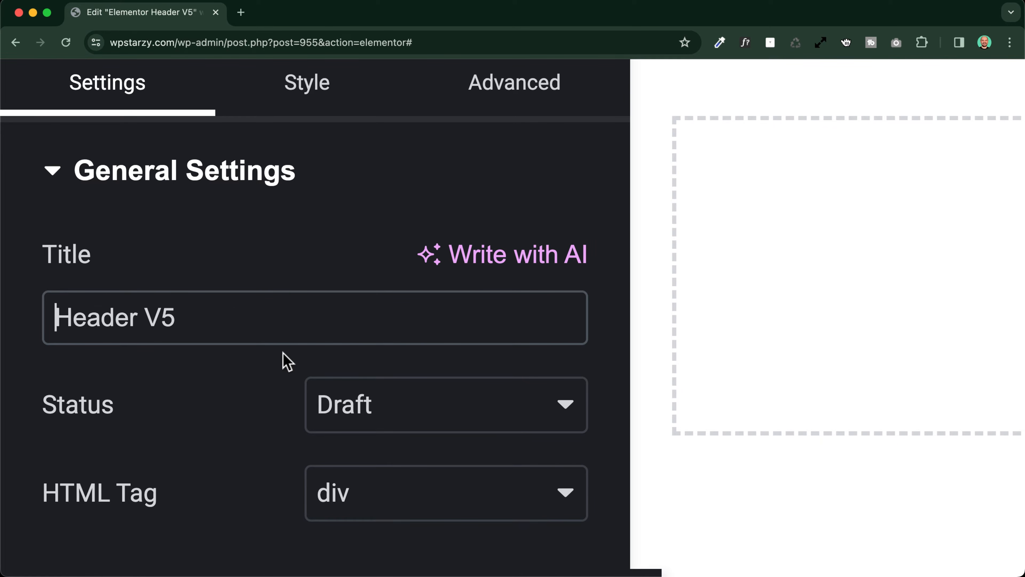
Set the header template's HTML tag to header
scroll(264, 355, down, 1)
scroll(269, 363, down, 5)
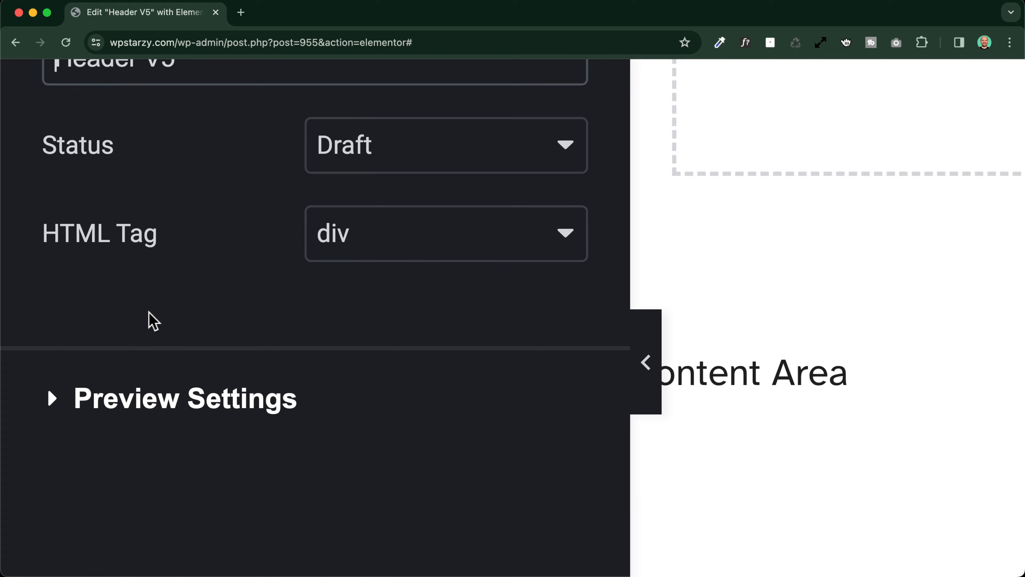
click(393, 255)
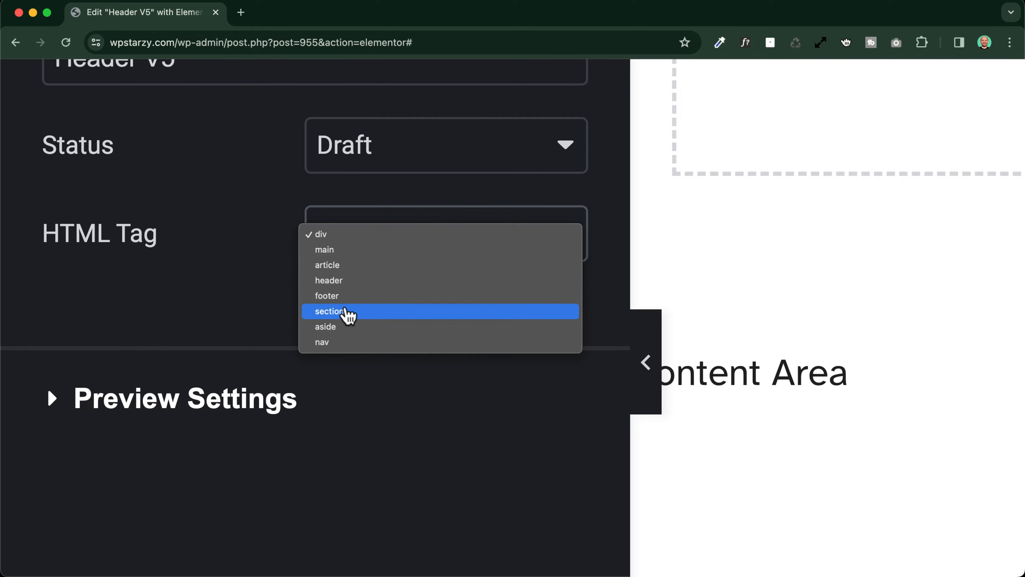
click(316, 282)
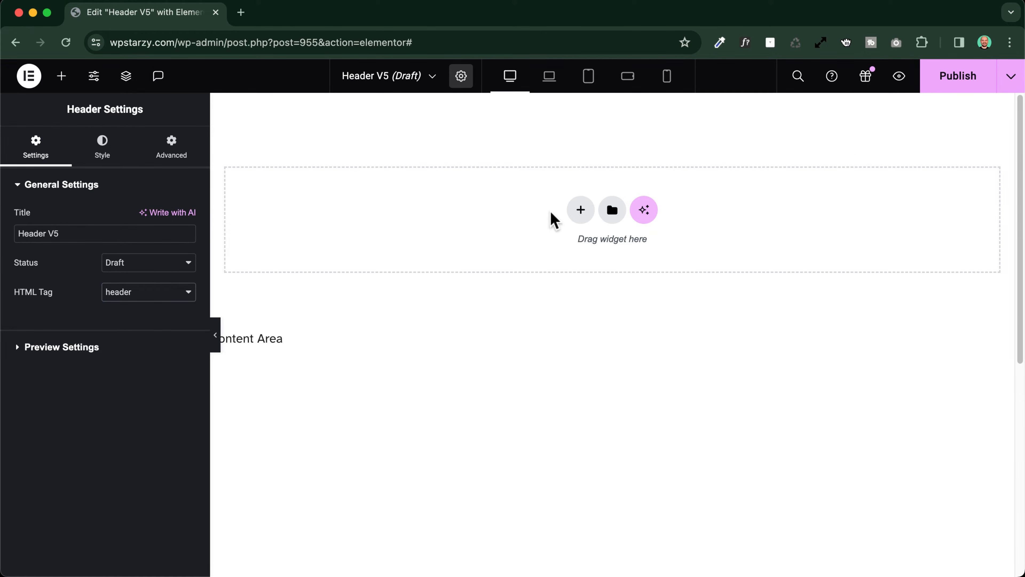
Open the WordPress admin in a second browser tab and go from there to the live site
click(37, 79)
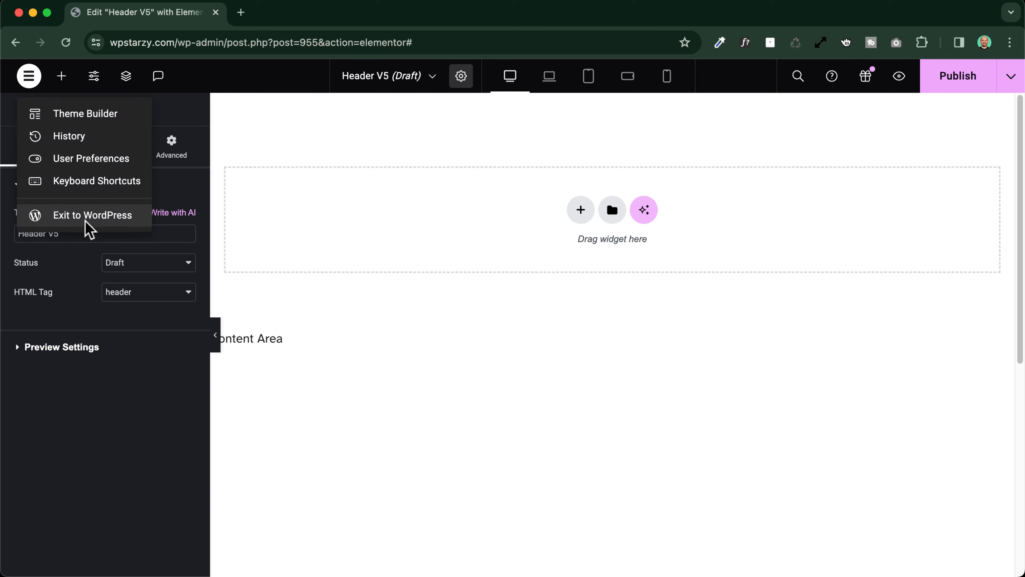
right_click(87, 219)
click(138, 223)
click(276, 17)
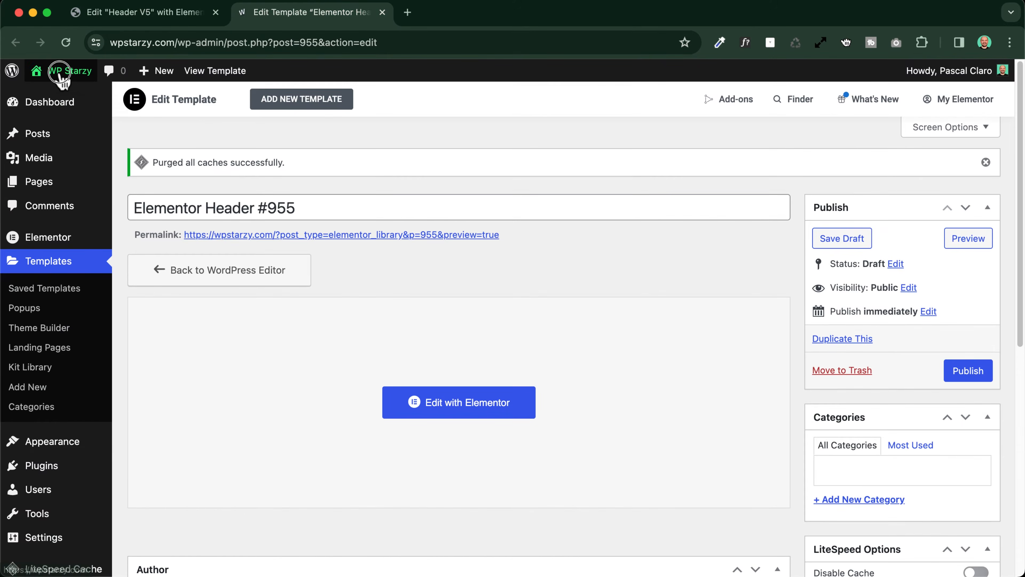
click(48, 71)
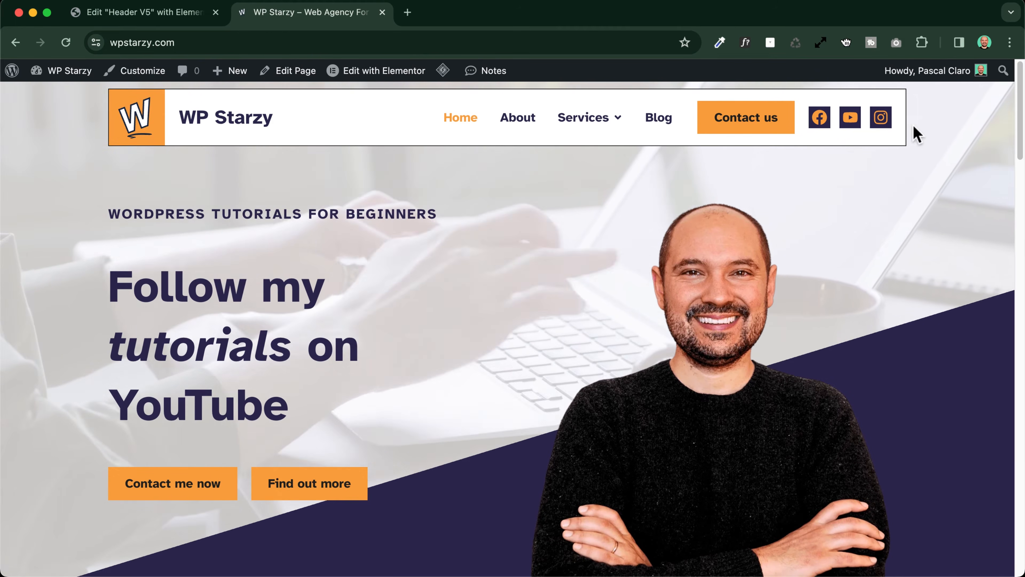
Return to the Header V5 editor and add a Flexbox container with the single-row, horizontal direction structure
click(144, 13)
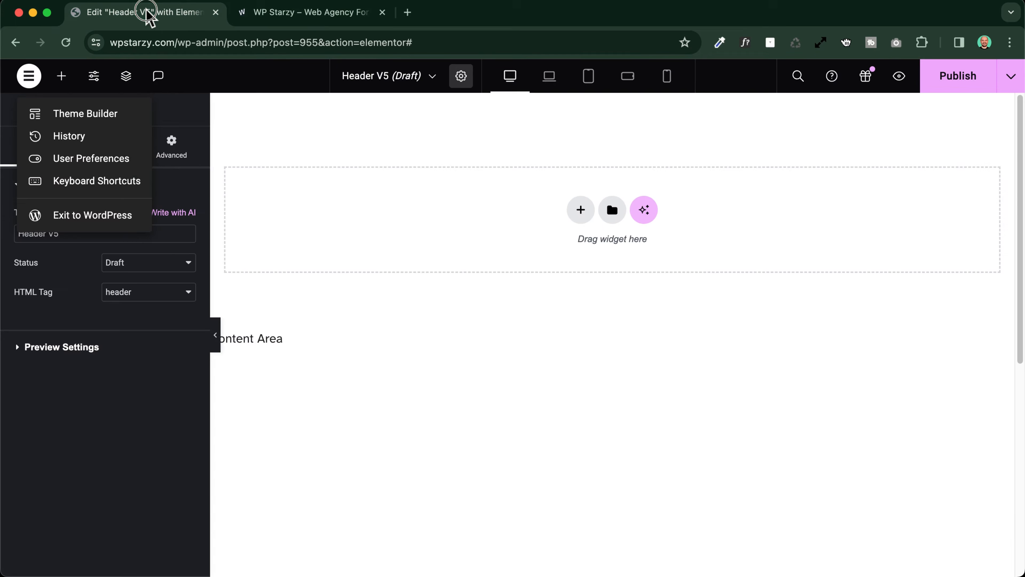
click(581, 212)
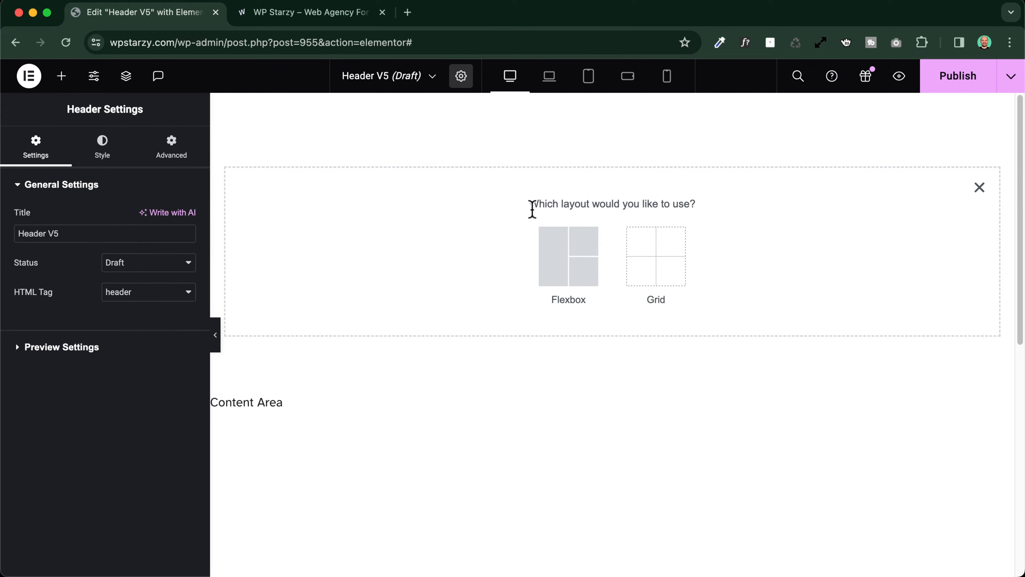
click(564, 252)
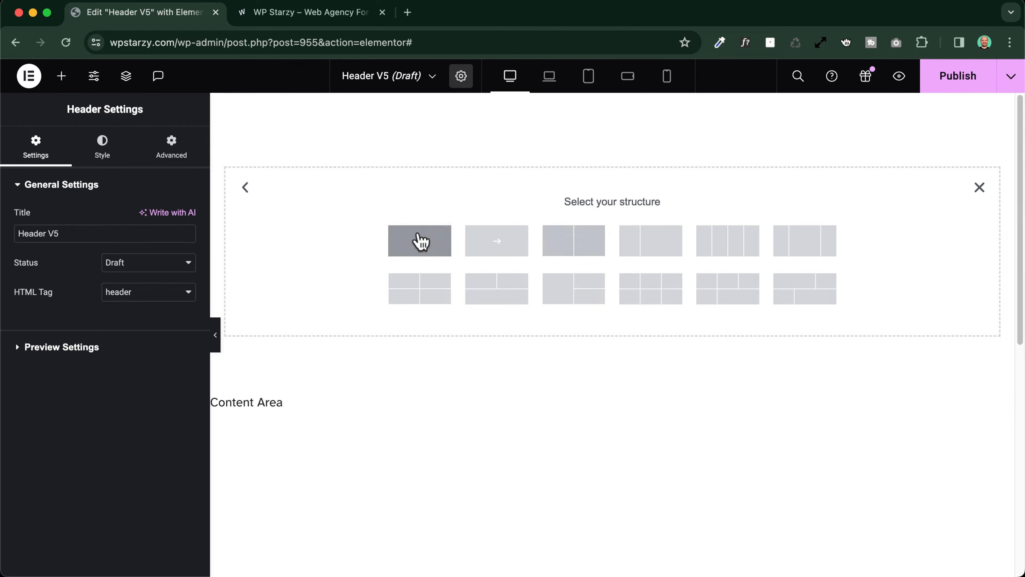
click(498, 247)
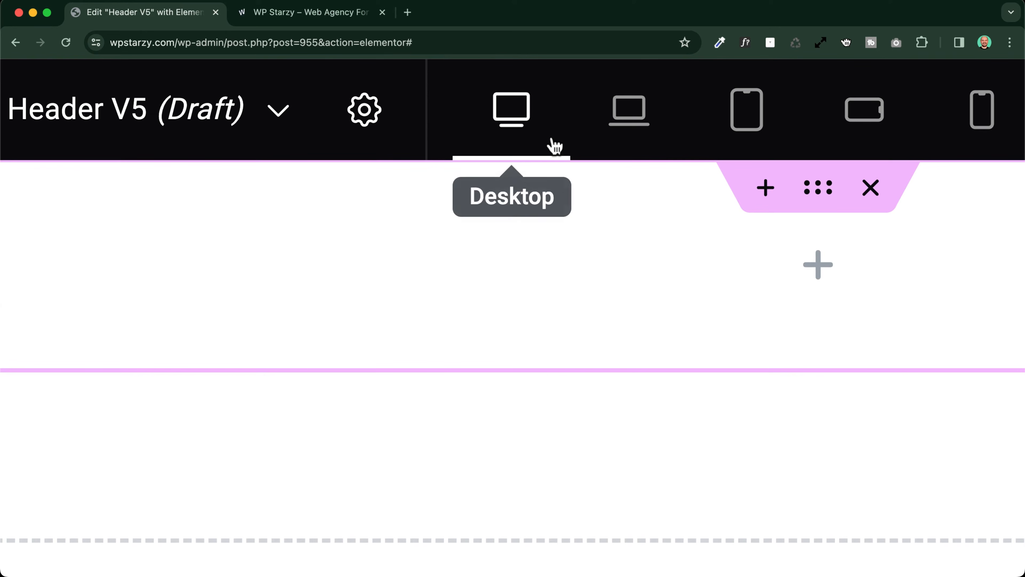
Compare the container in the laptop and desktop responsive views, ending on desktop
scroll(591, 114, right, 5)
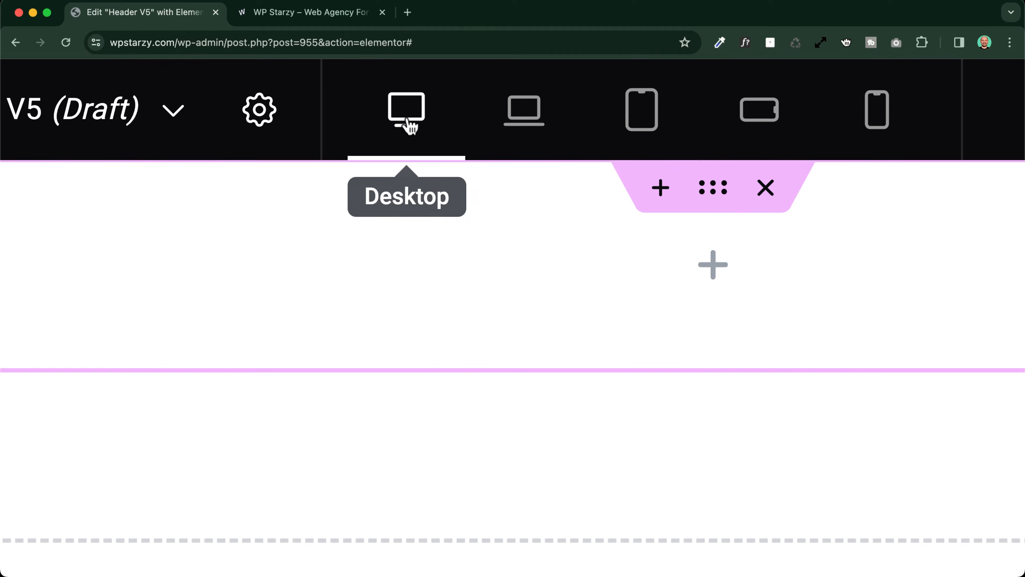
click(533, 124)
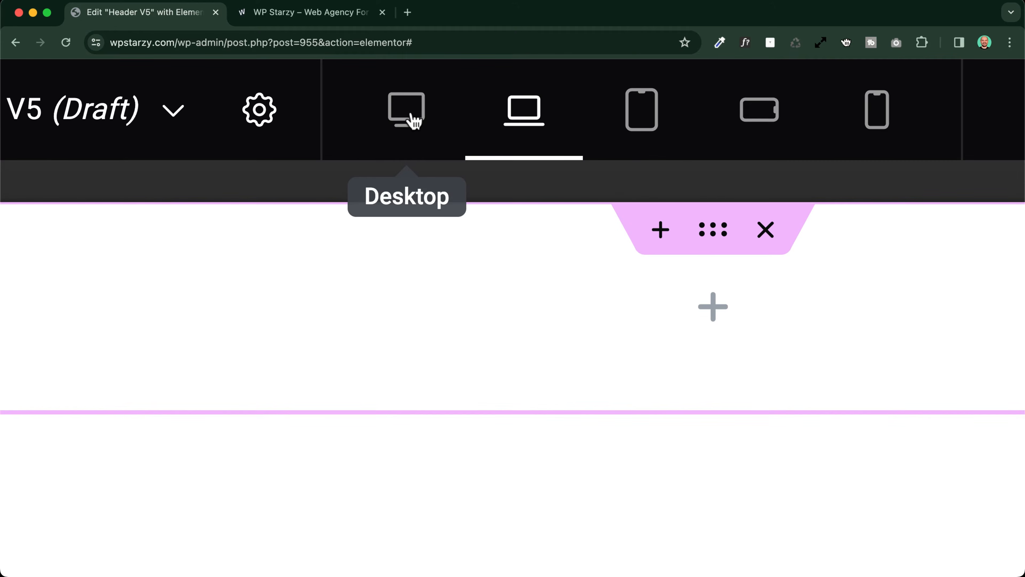
click(411, 118)
click(545, 122)
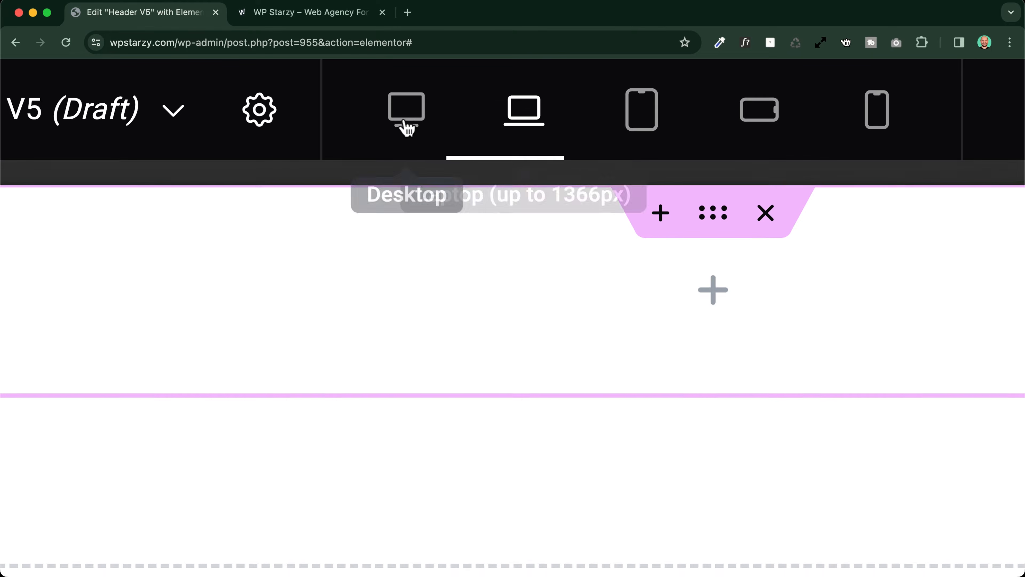
click(404, 119)
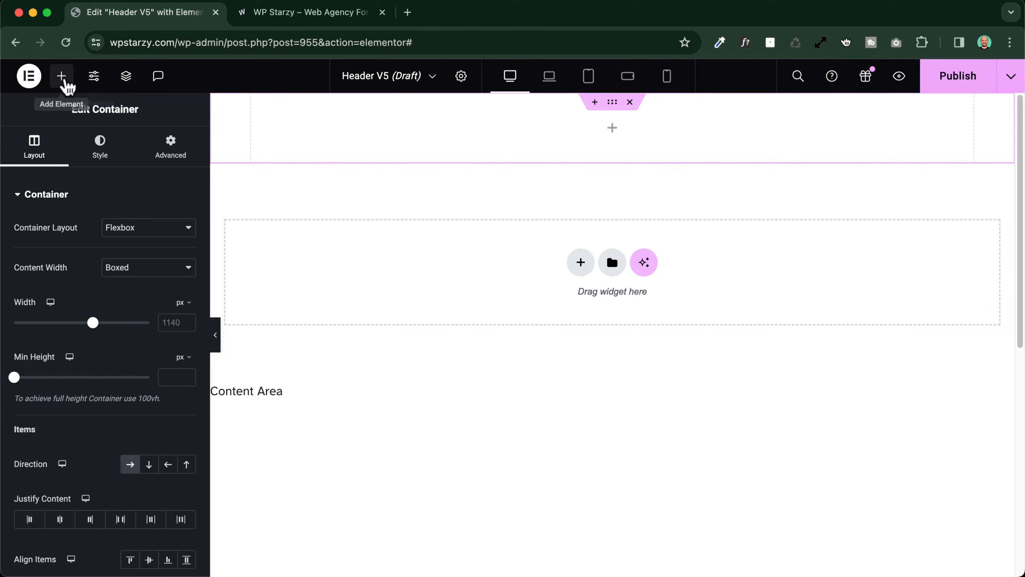
Review the active responsive breakpoints in the site's layout settings, and return to the header template without changing anything
click(97, 77)
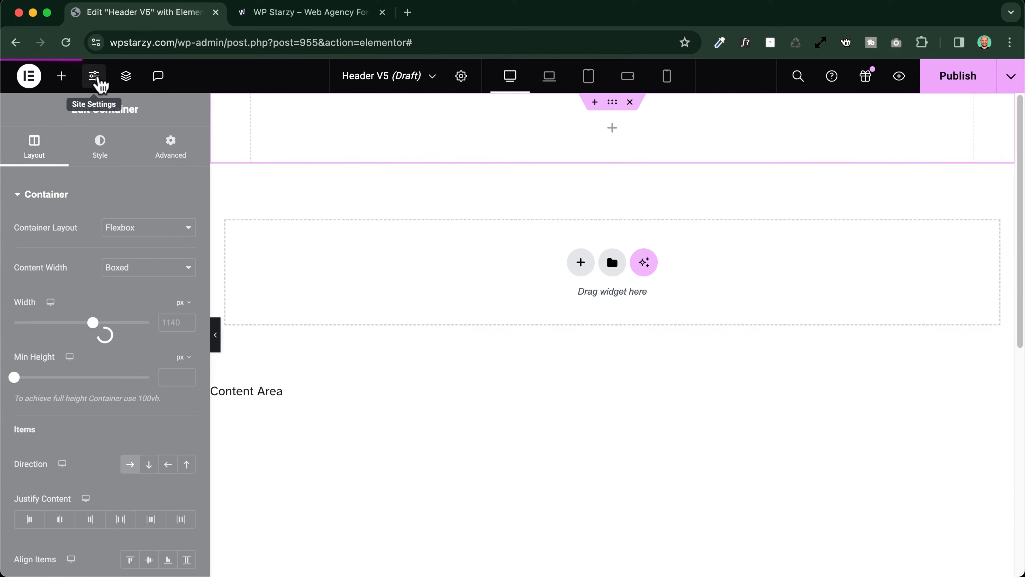
scroll(69, 347, down, 5)
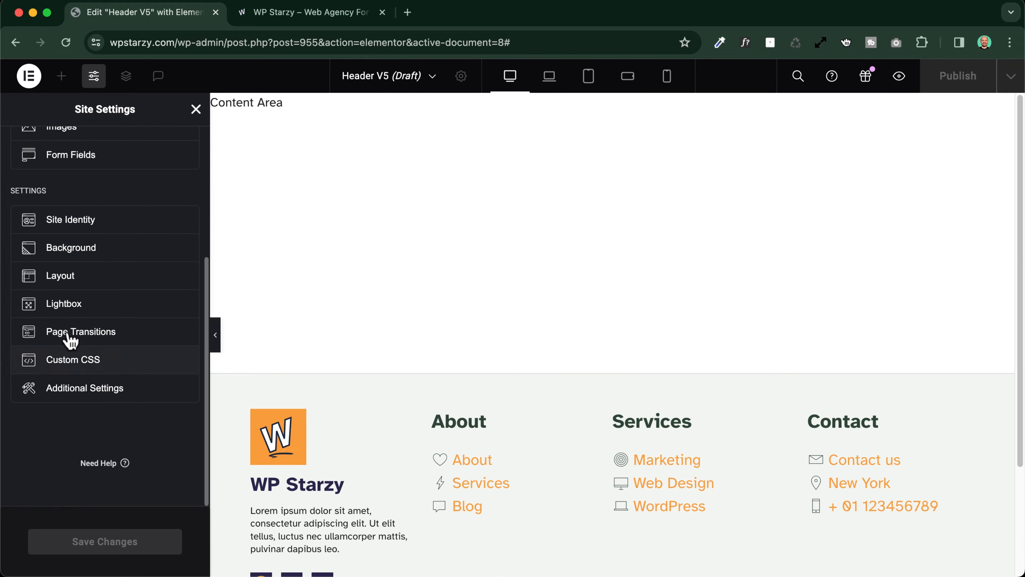
click(69, 280)
scroll(51, 322, down, 2)
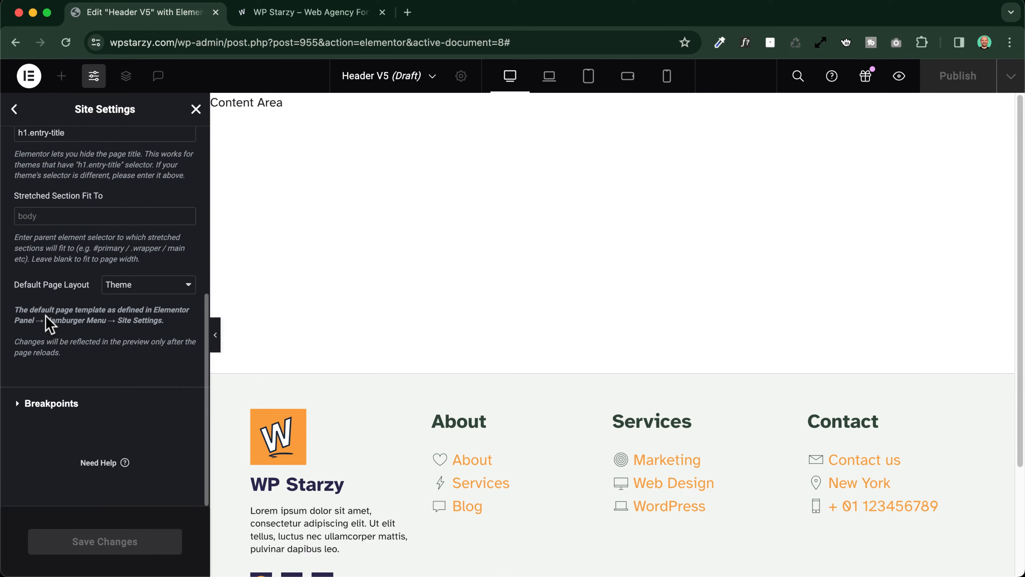
click(47, 390)
scroll(50, 305, down, 2)
scroll(50, 305, up, 2)
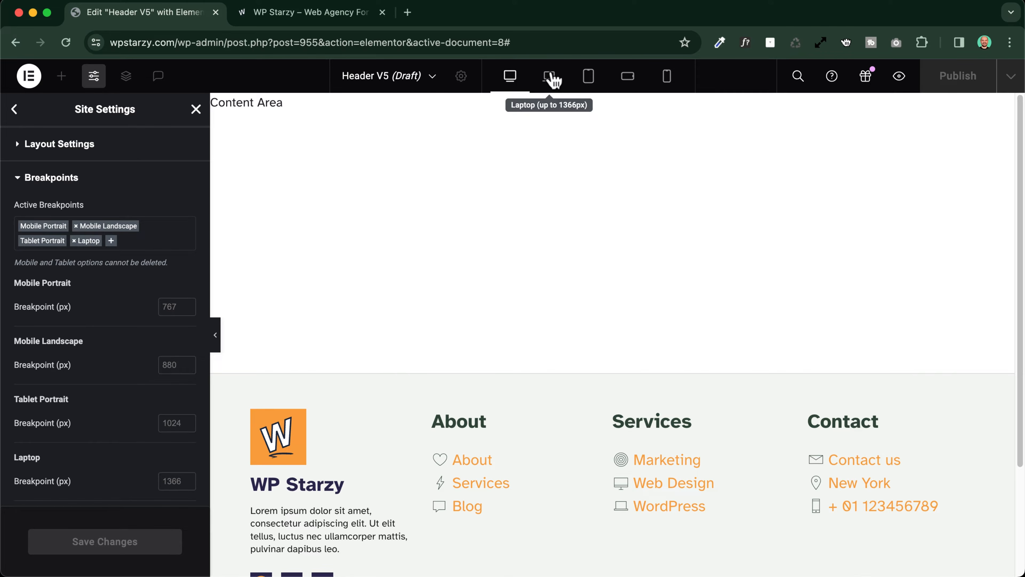
click(196, 110)
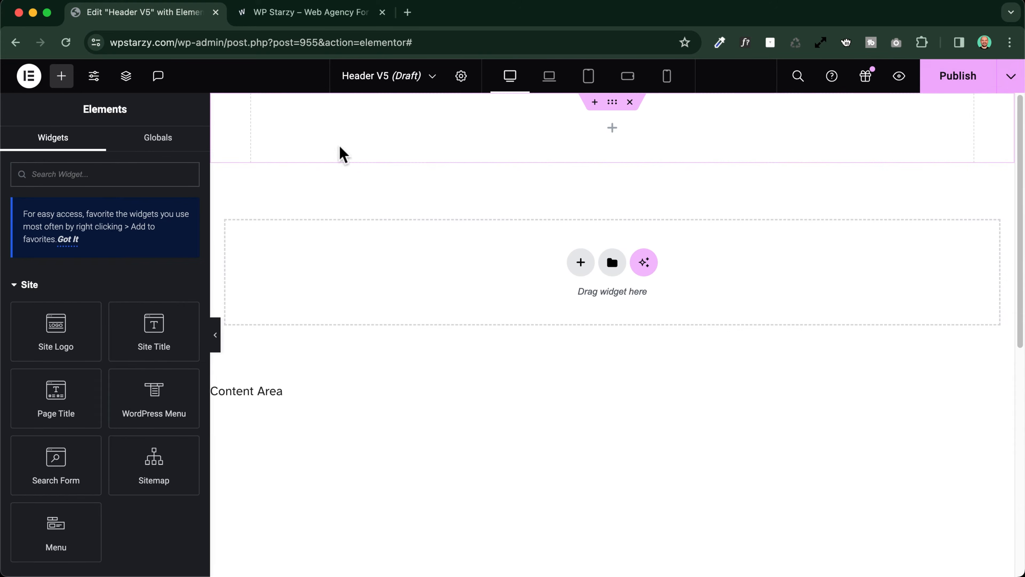
Unlink the header template's margin values and set only its top margin to 20 px
click(461, 76)
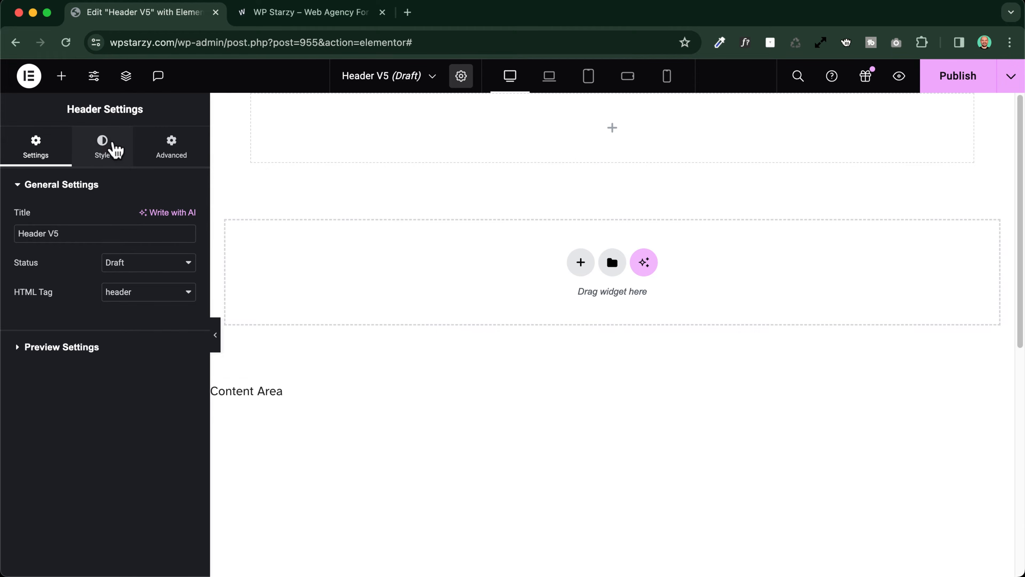
click(93, 144)
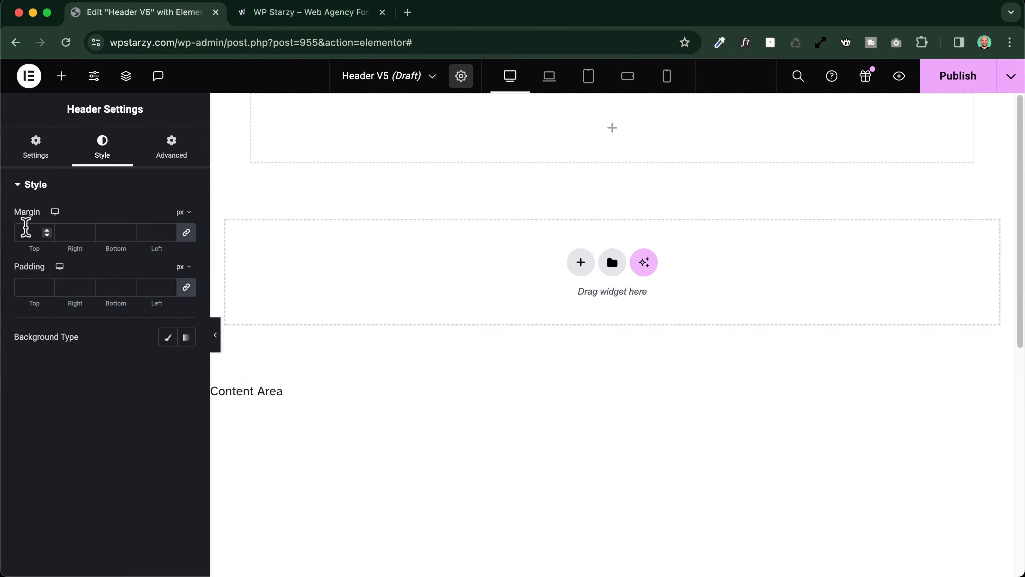
click(187, 233)
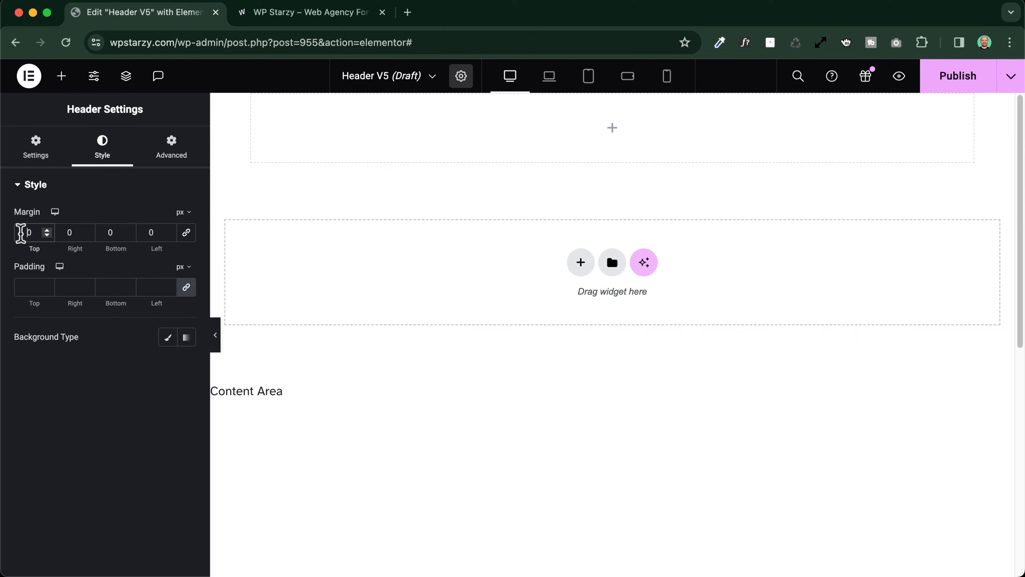
text(2)
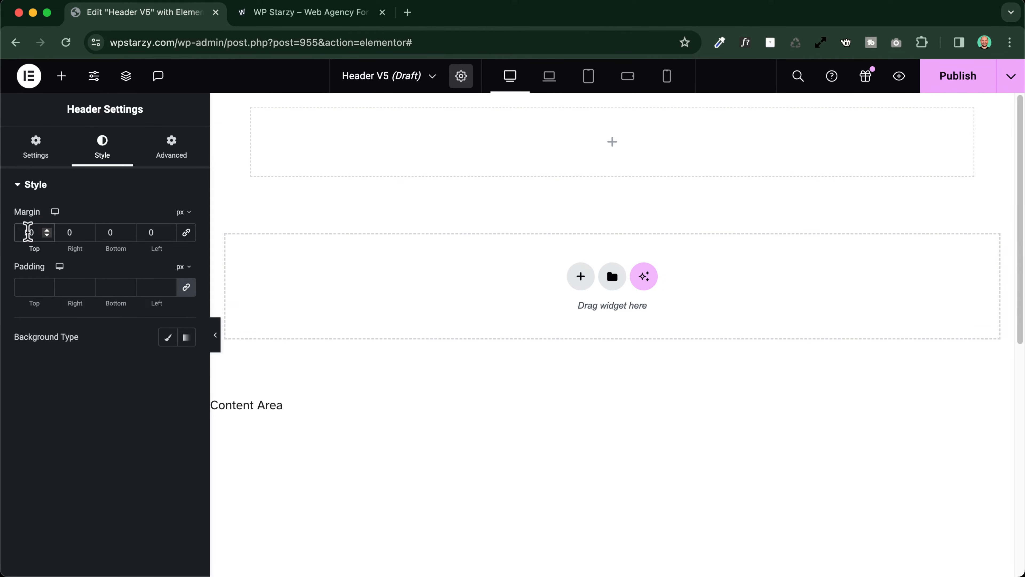
Examine the spacing above the header on the live site, and return to the Header V5 editor
click(286, 16)
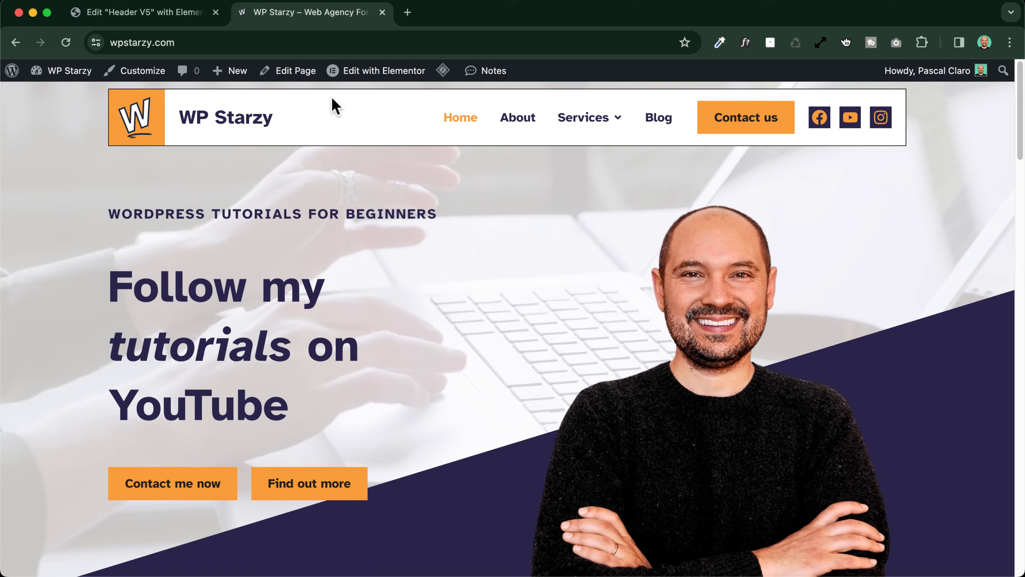
scroll(233, 88, up, 2)
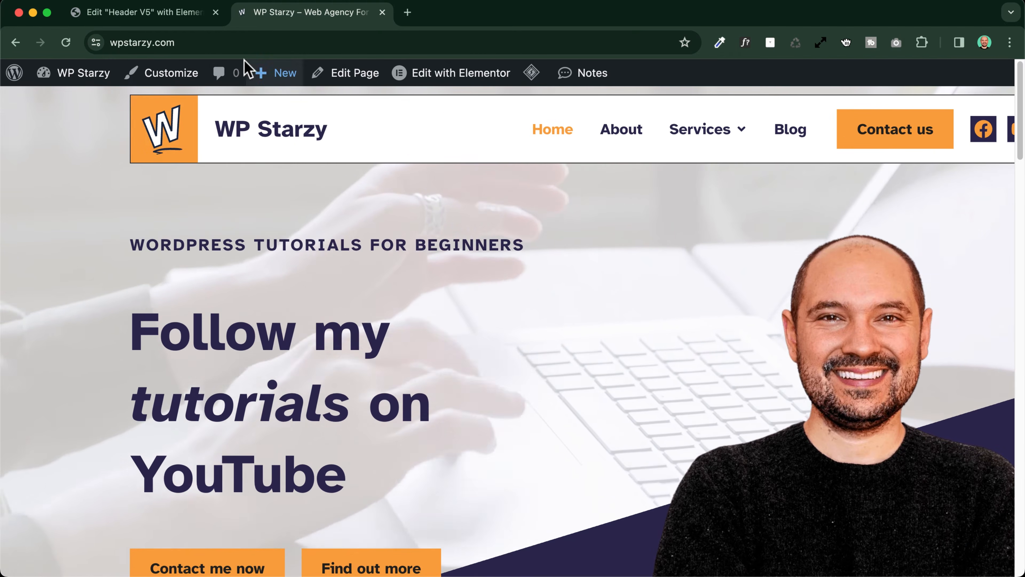
mouse_move(251, 87)
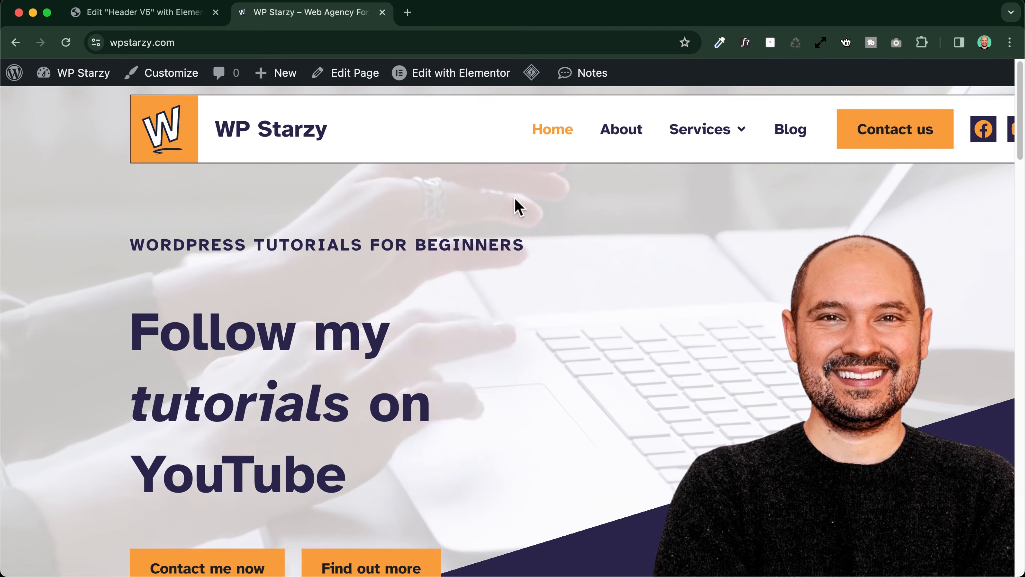
scroll(506, 204, right, 5)
scroll(507, 200, left, 5)
scroll(507, 201, right, 5)
scroll(505, 201, down, 2)
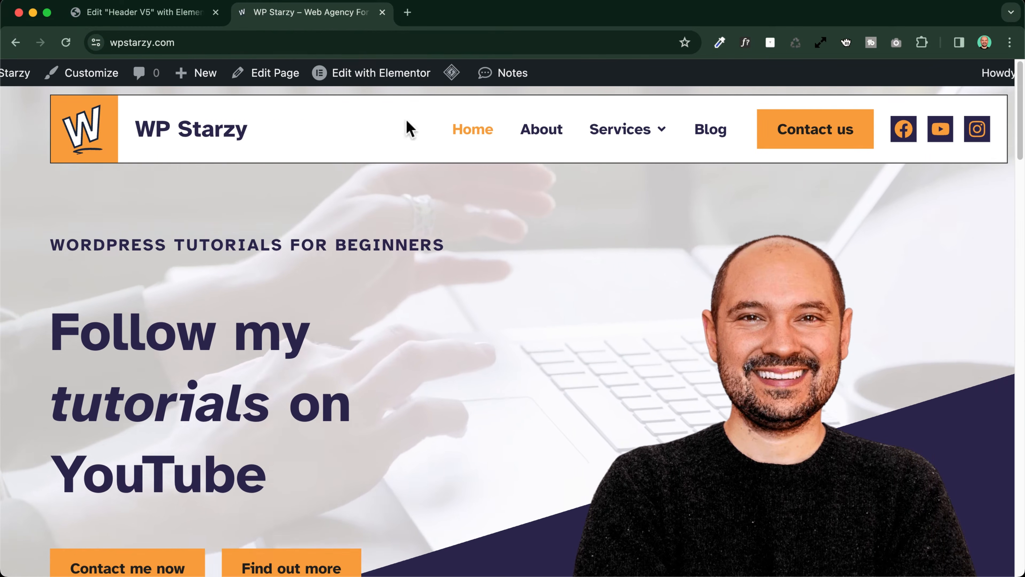
click(178, 11)
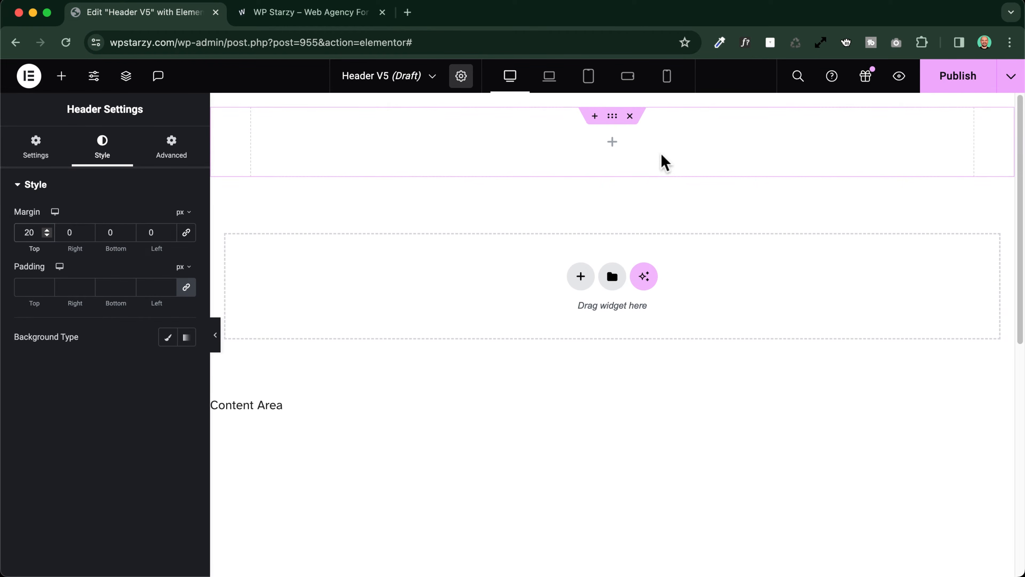
Show the page structure and rename the header's container as Main navigation
click(612, 117)
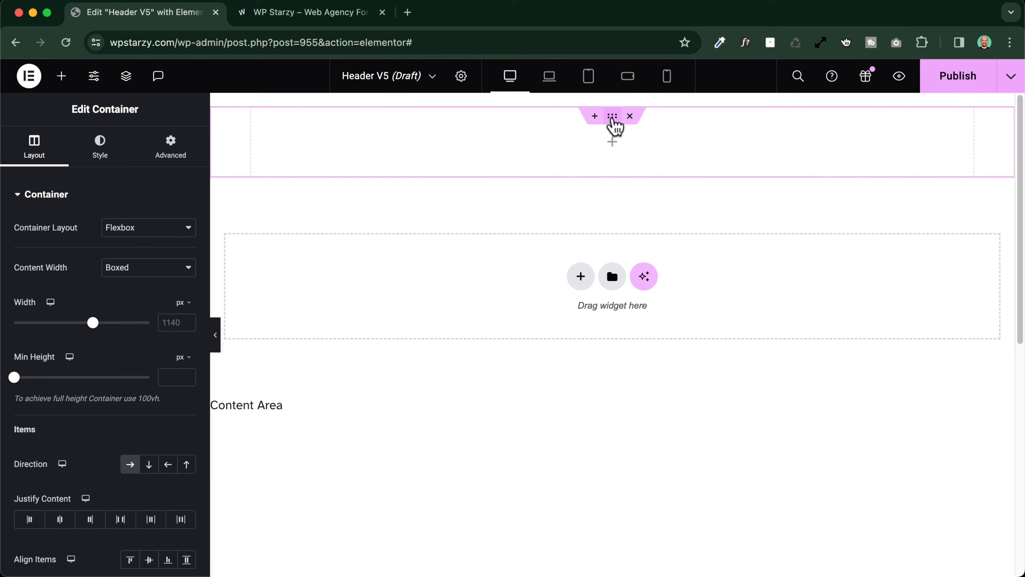
click(128, 80)
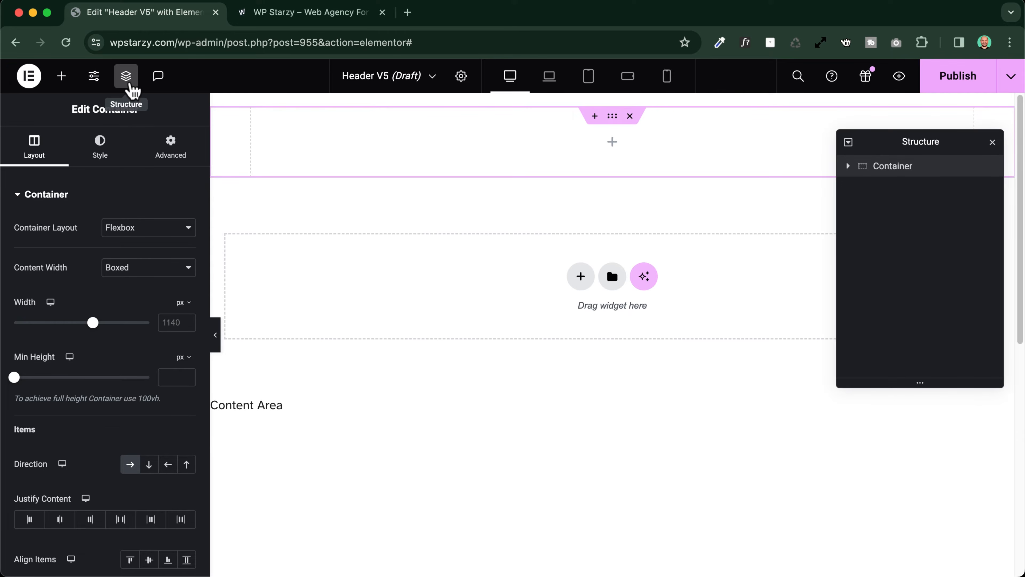
drag(904, 150, 880, 234)
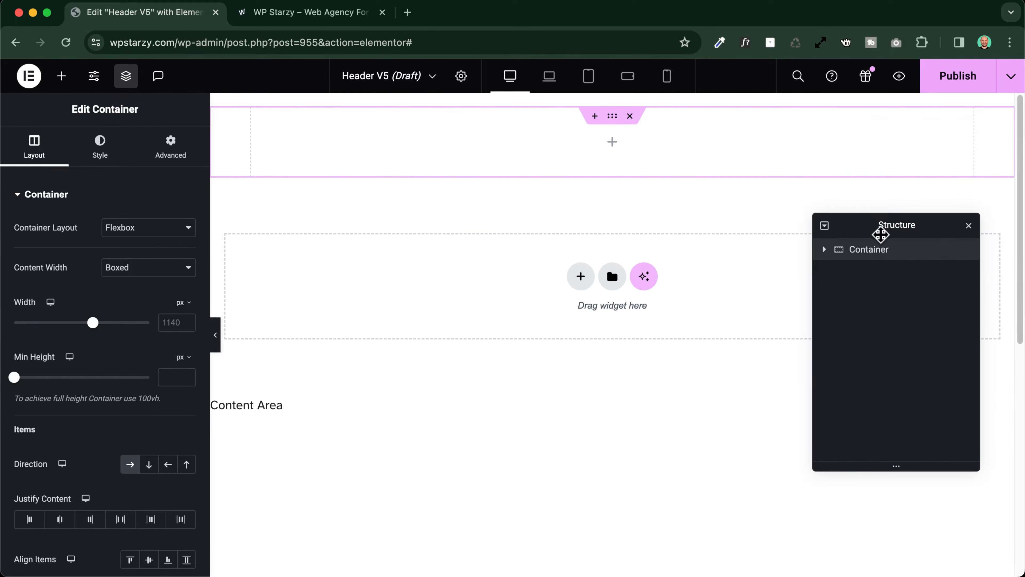
double_click(860, 250)
text(M)
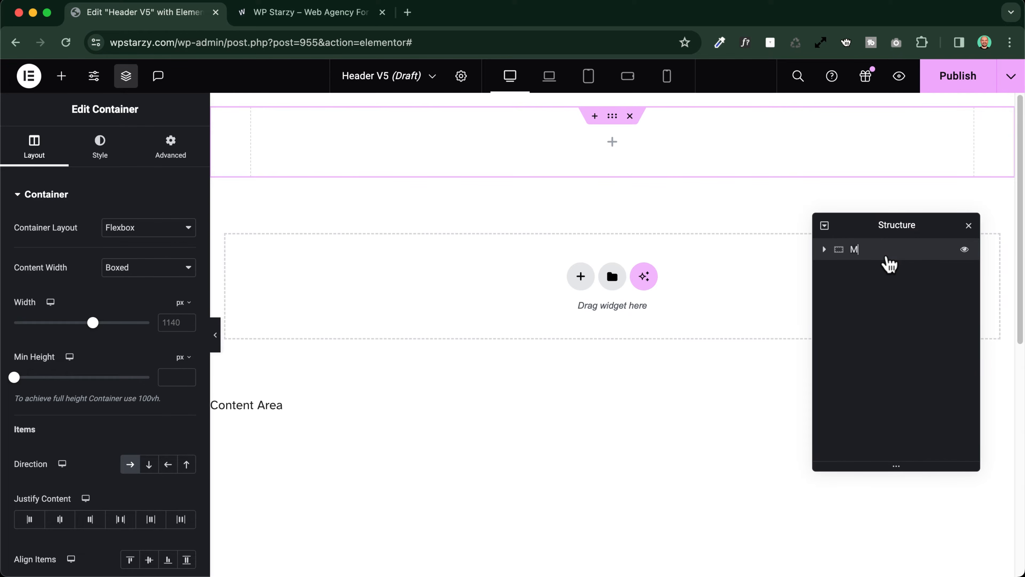
text(ain navigation)
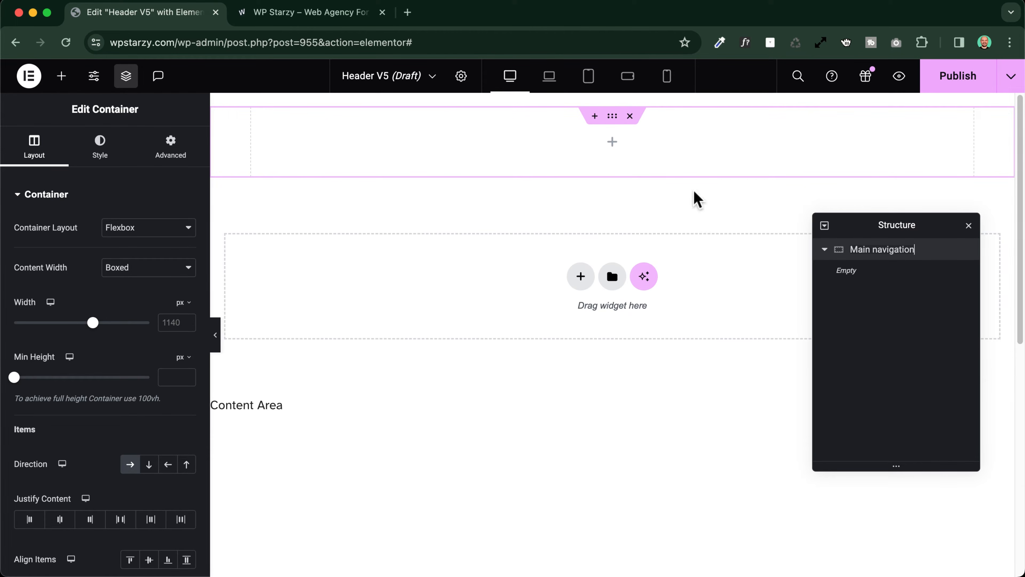
key(Return)
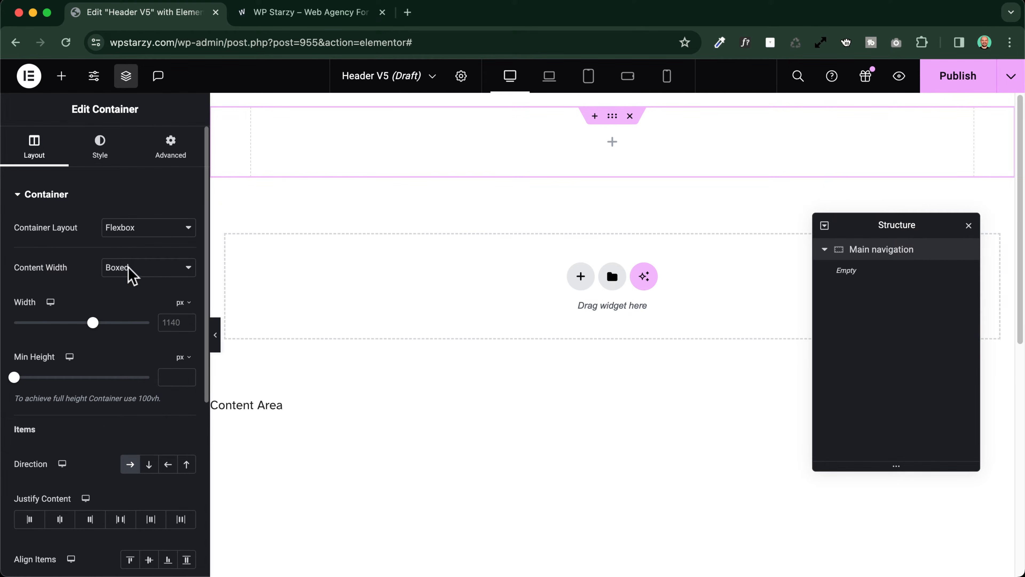
Set the Main navigation container's content width to Full Width and its desktop width to 1140 px
scroll(135, 273, up, 5)
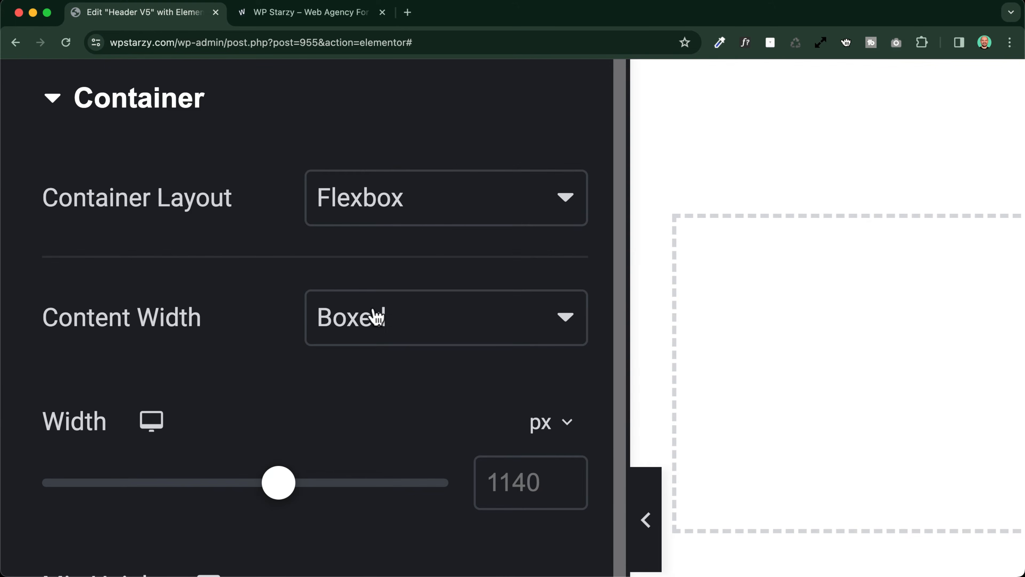
click(374, 314)
click(221, 356)
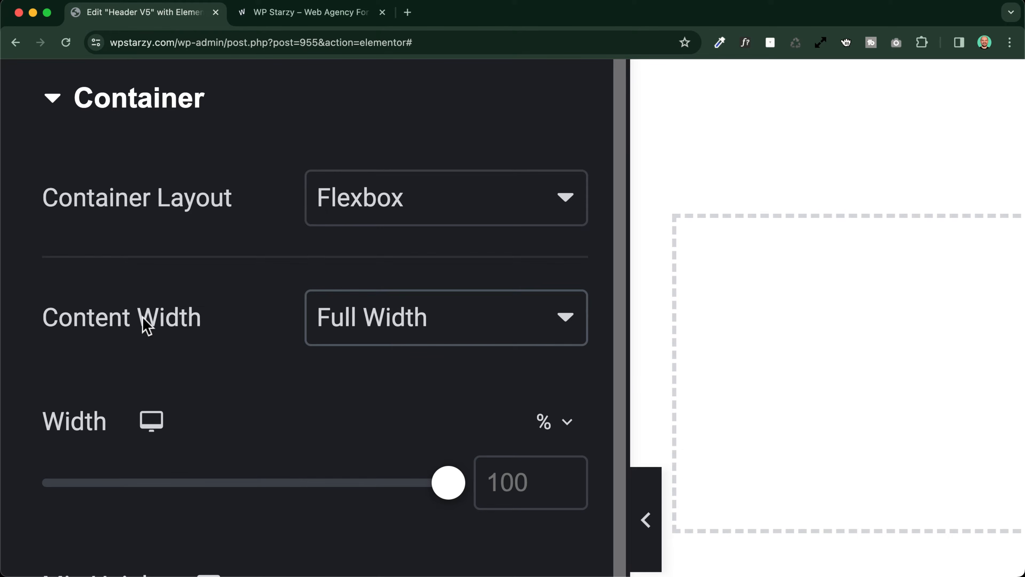
scroll(146, 325, down, 3)
click(152, 305)
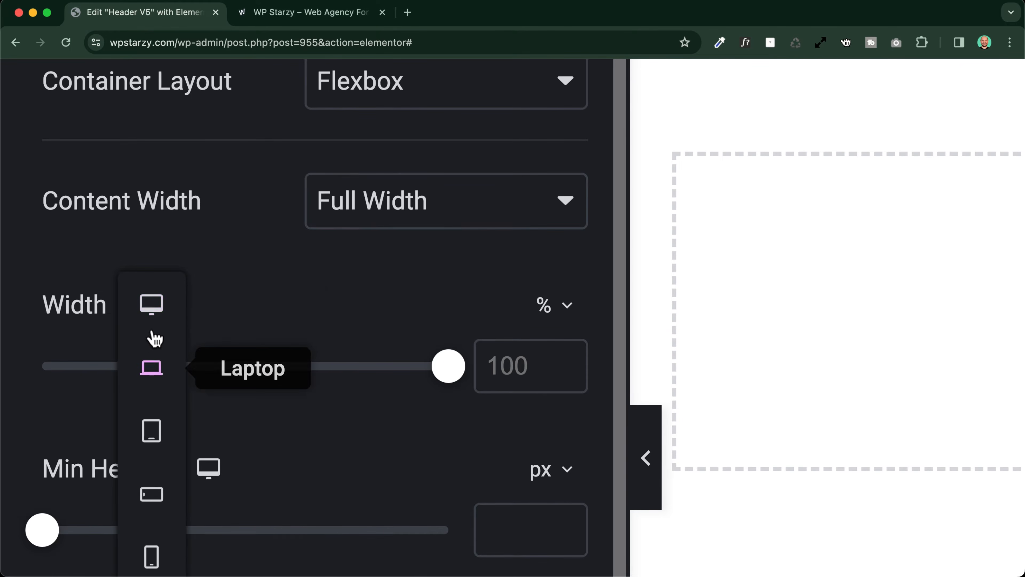
click(547, 307)
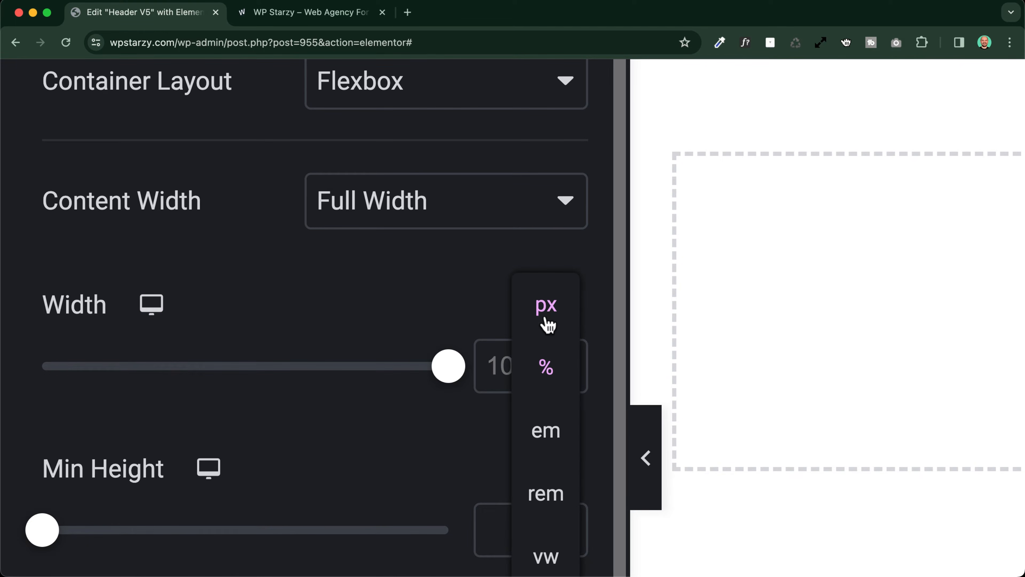
click(544, 309)
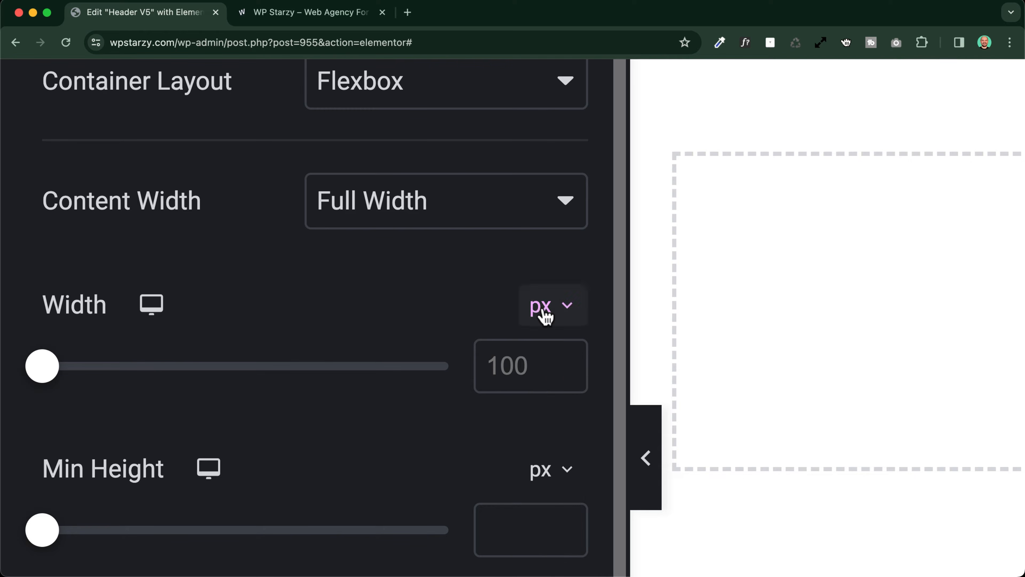
click(499, 365)
text(1)
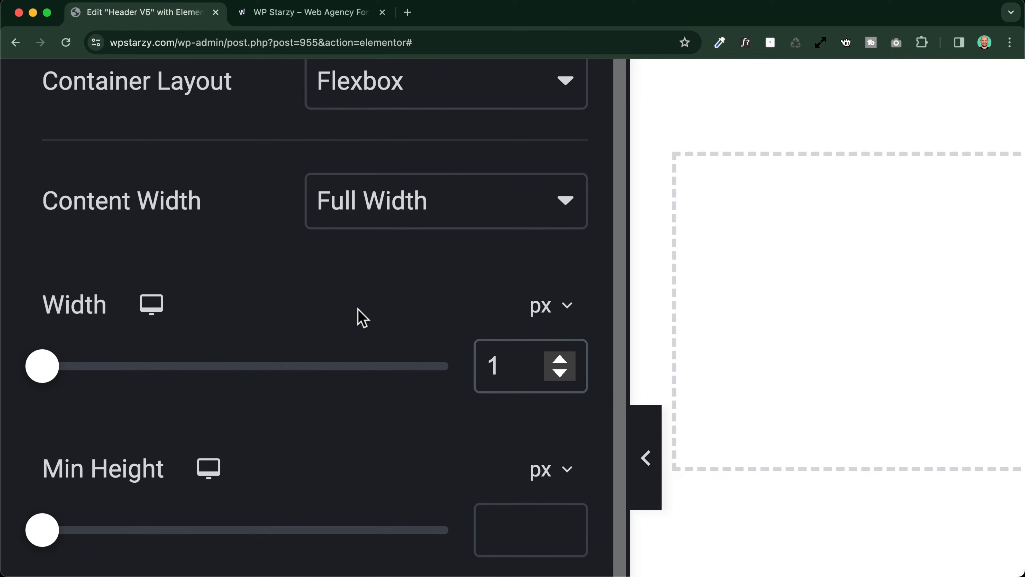
text(140)
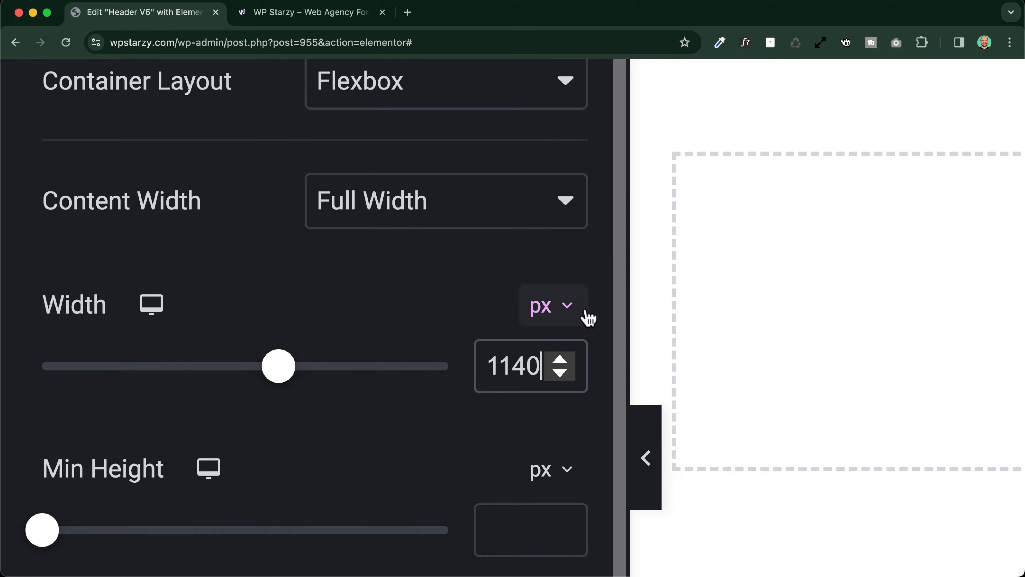
Set the container's laptop width to 90% and return to the desktop view
mouse_move(154, 309)
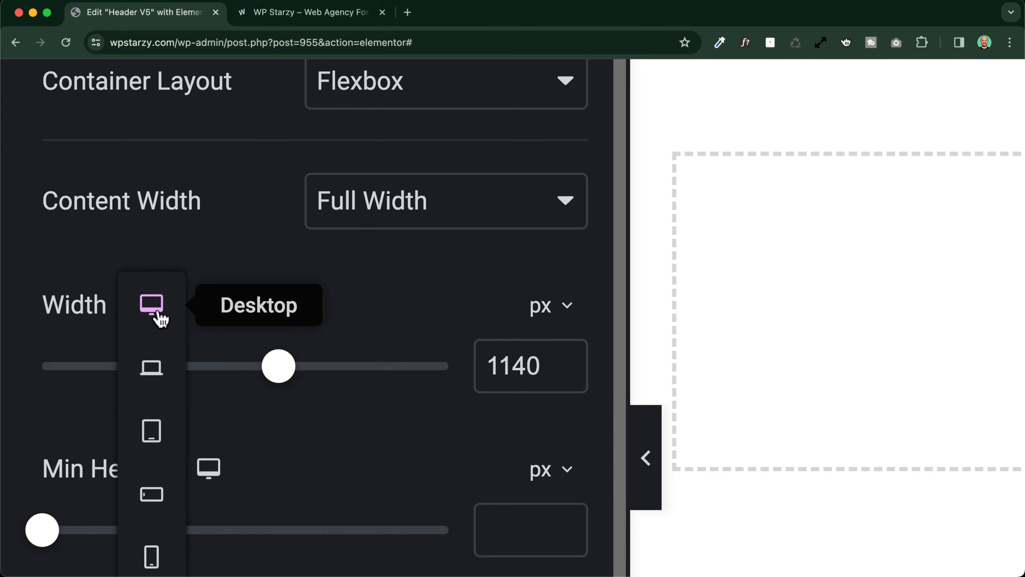
click(153, 368)
click(544, 307)
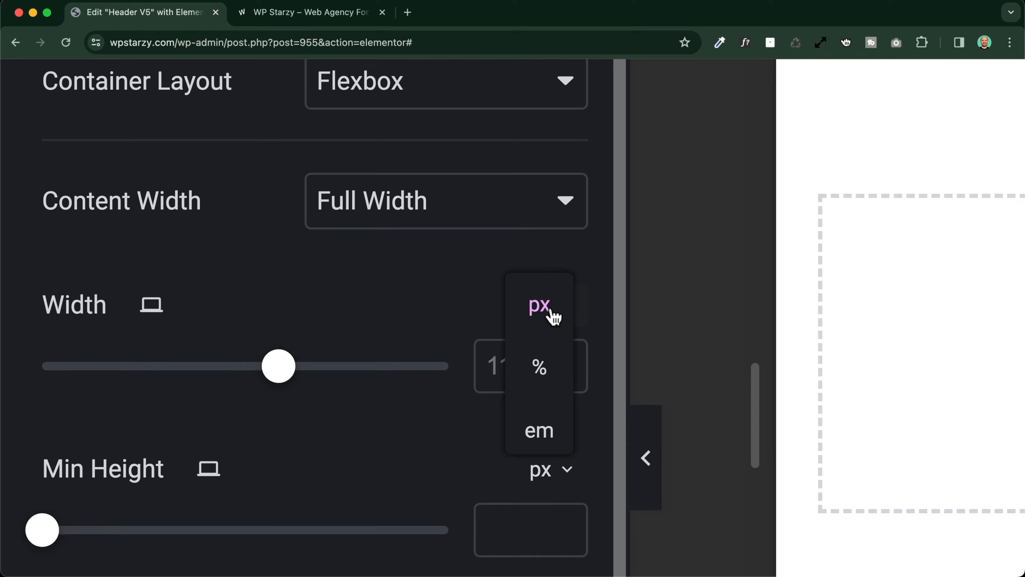
click(542, 368)
click(529, 369)
text(90)
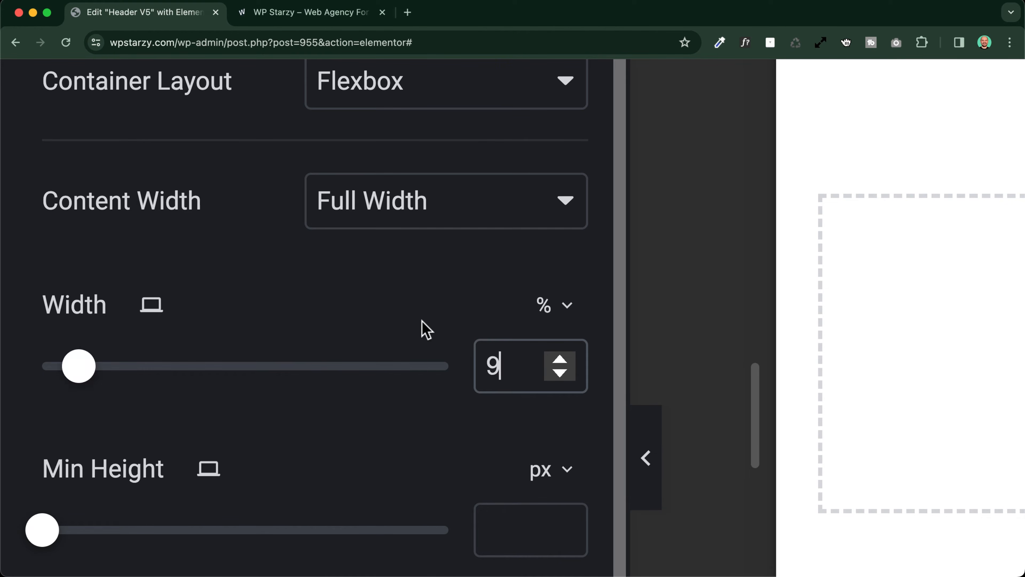
click(163, 308)
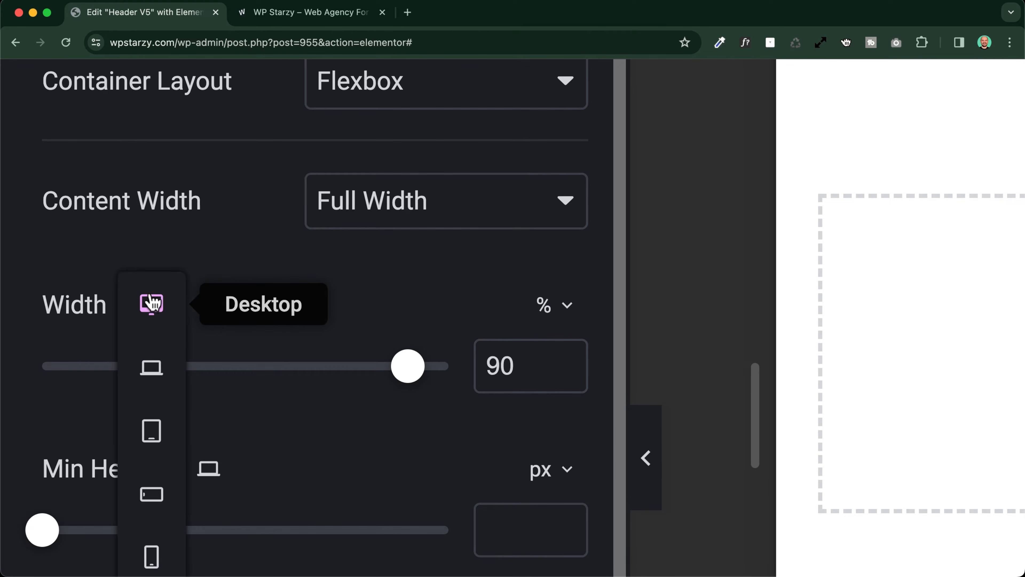
click(168, 302)
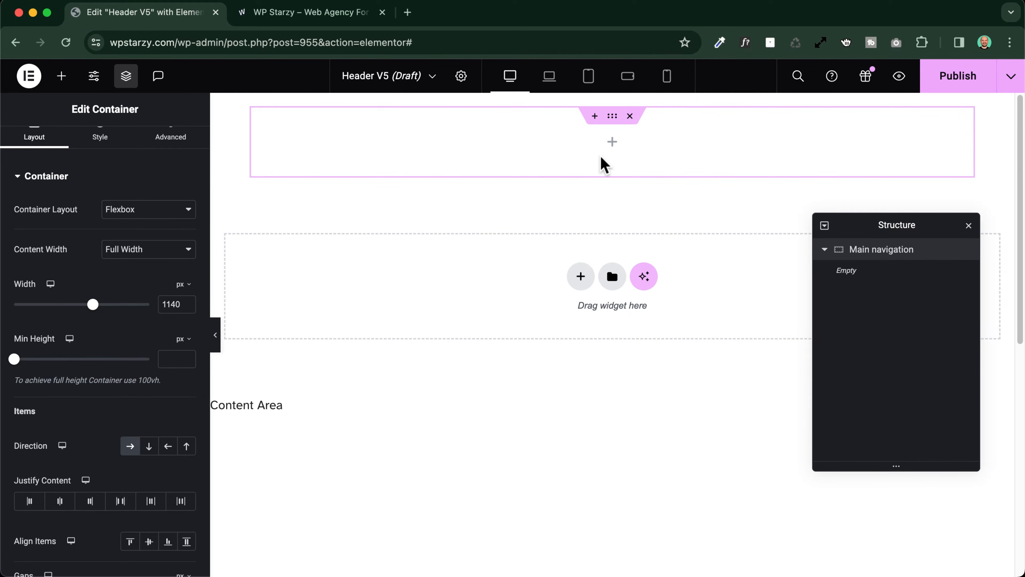
Add a Site Logo widget inside the Main navigation container and open its style settings
click(613, 144)
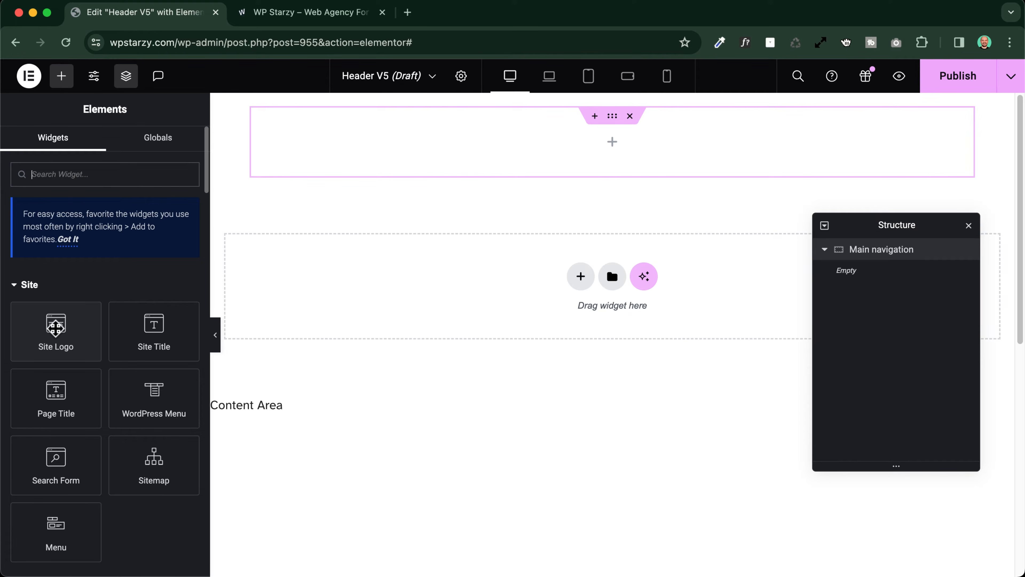
click(55, 326)
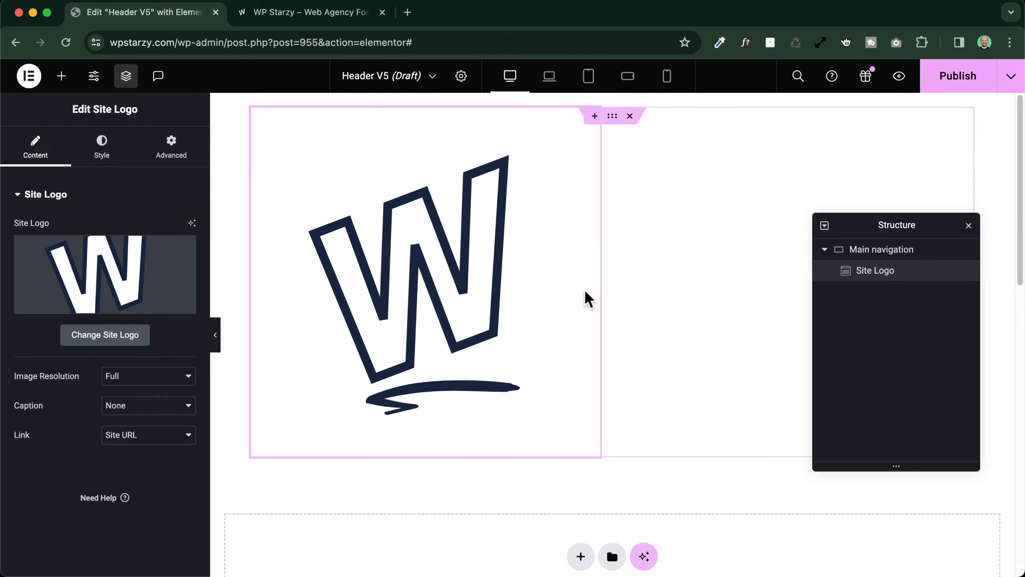
click(101, 148)
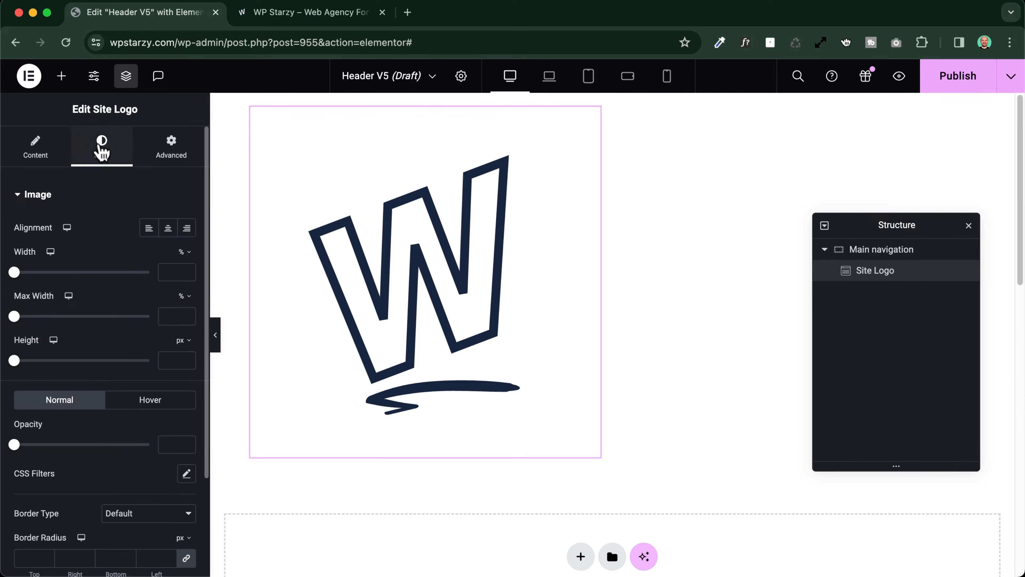
Set the Site Logo's width to 80 px
click(187, 257)
text(80)
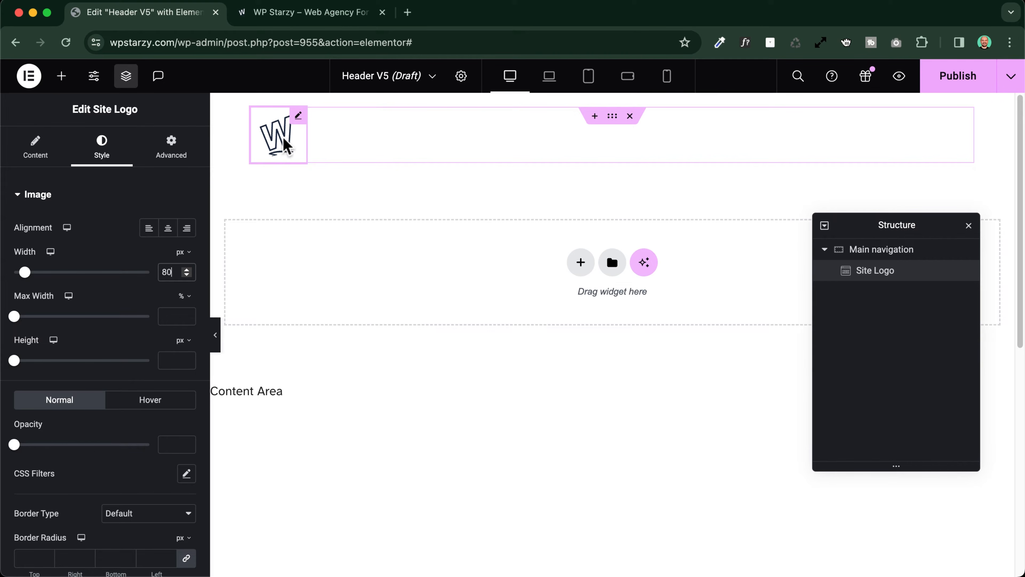
Give the Main navigation container a solid 1 px border on all sides in the Border 1 global color
click(888, 255)
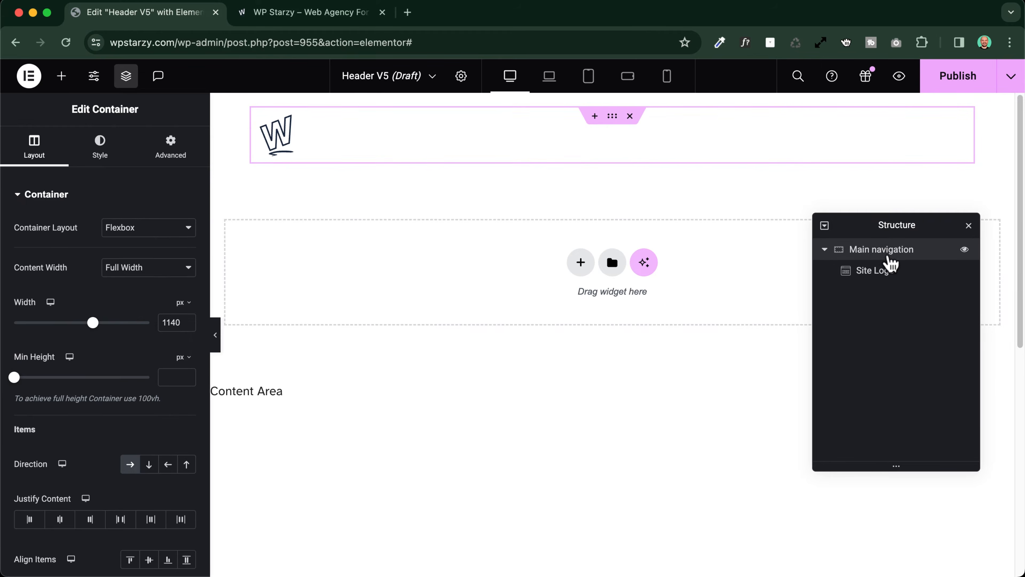
click(169, 151)
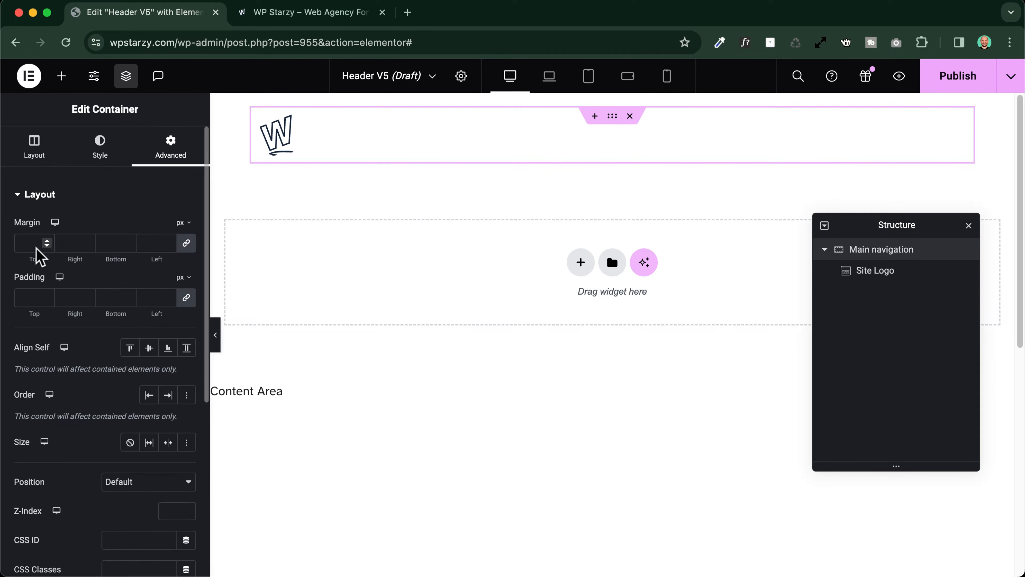
click(21, 296)
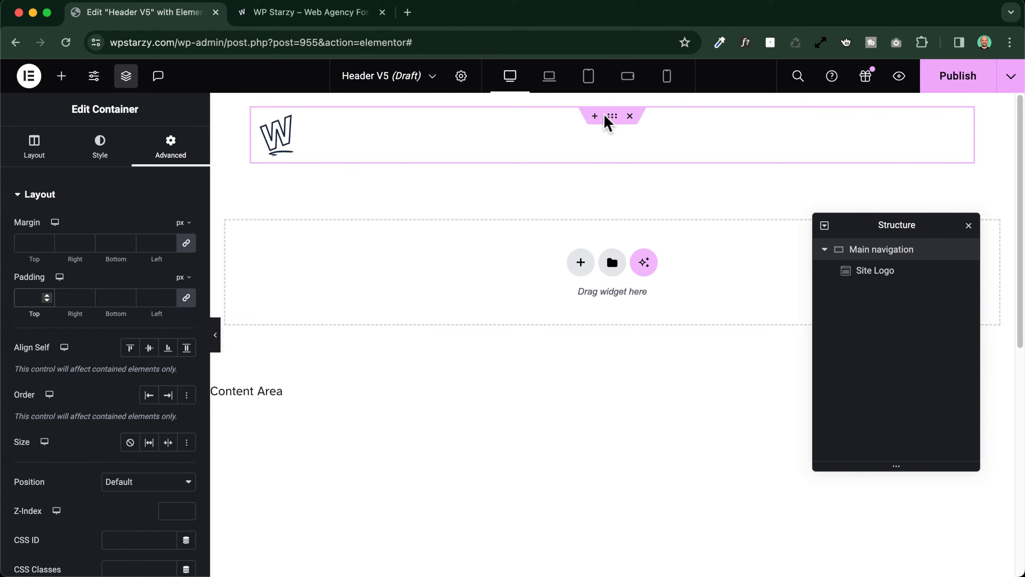
click(98, 154)
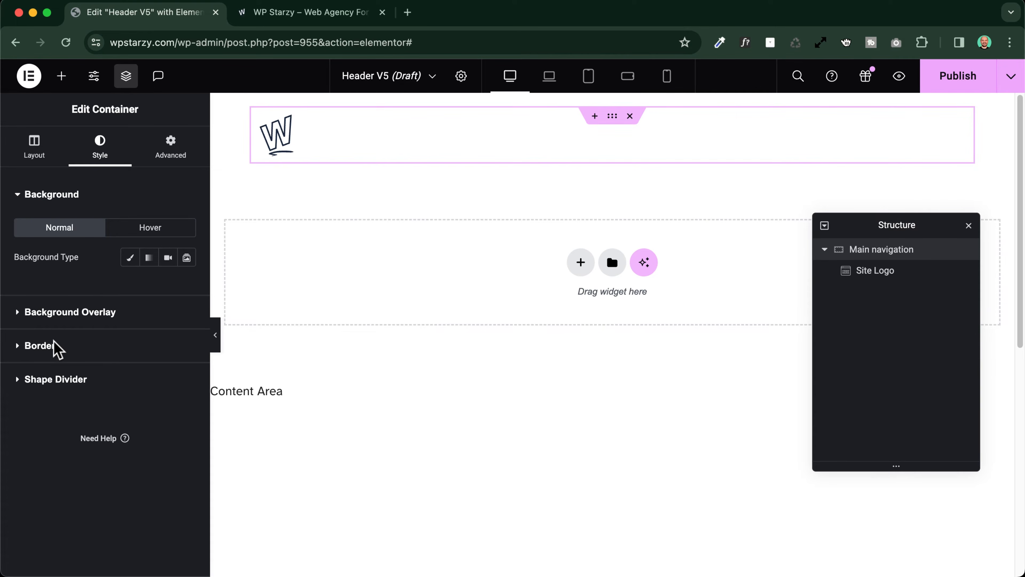
click(40, 346)
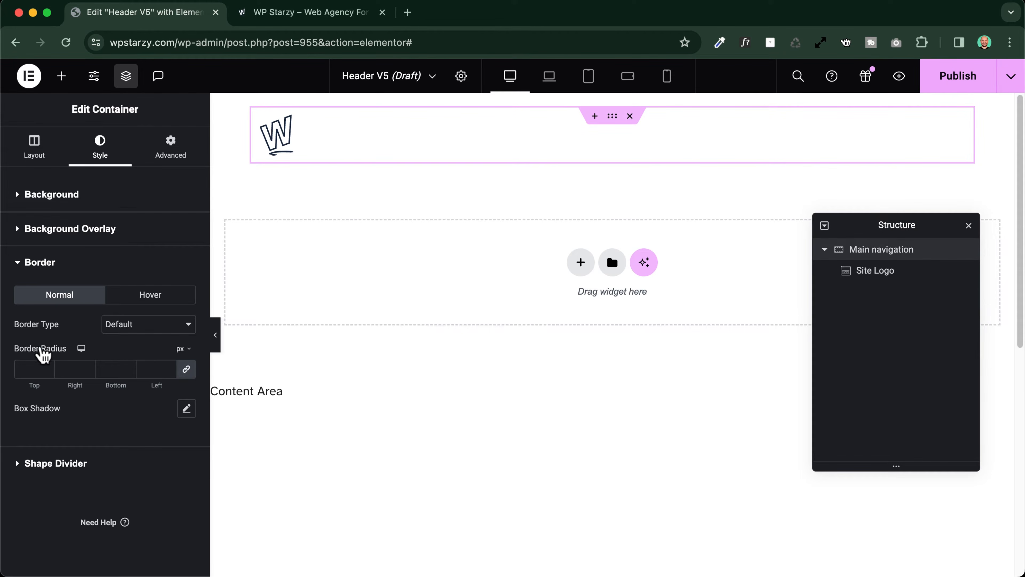
click(125, 324)
click(126, 355)
click(22, 363)
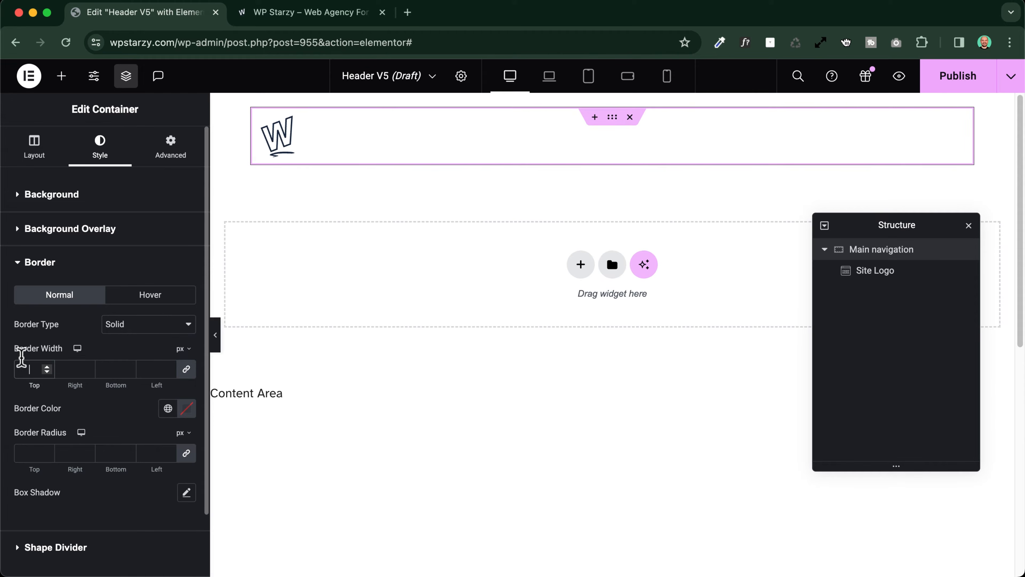
text(1)
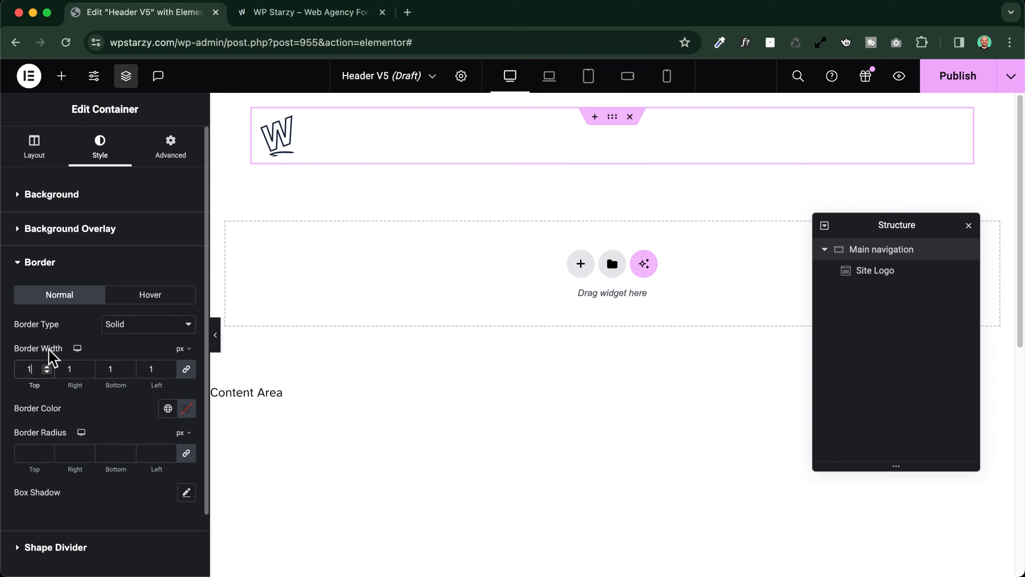
click(168, 409)
scroll(77, 335, down, 2)
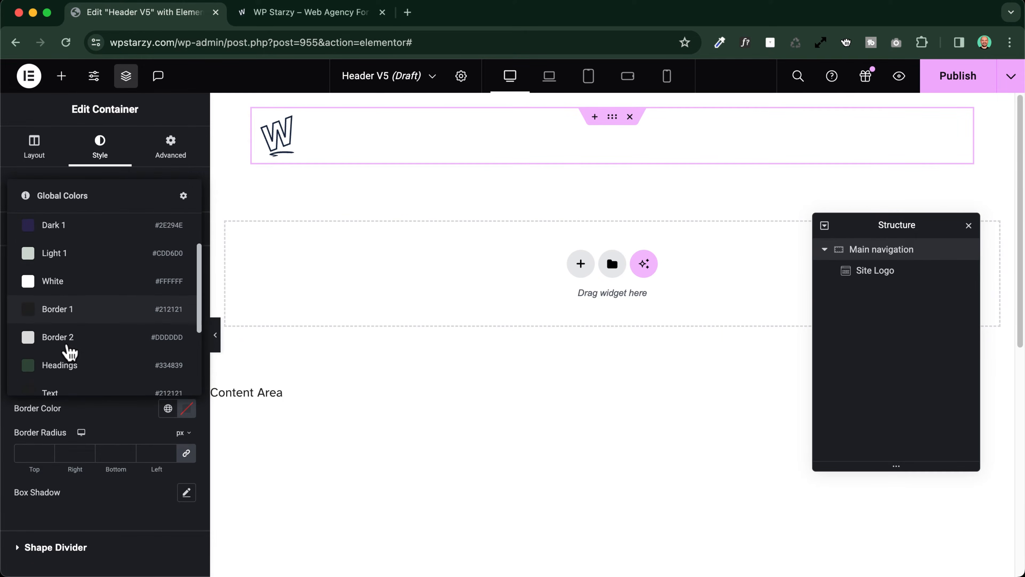
click(58, 307)
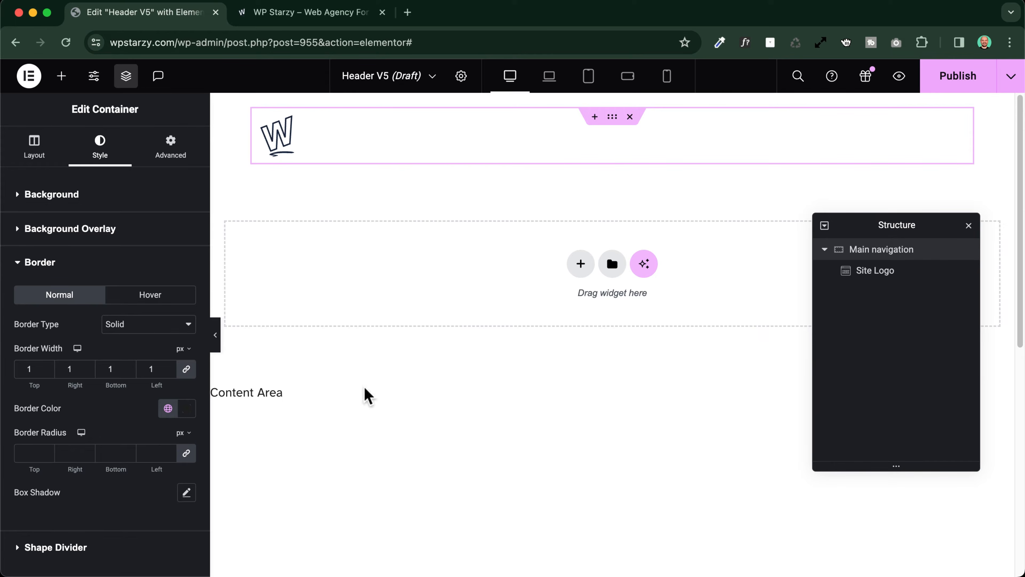
Preview the bordered header, compare it with the header on the live WP Starzy site, and return to editing
key(super+p)
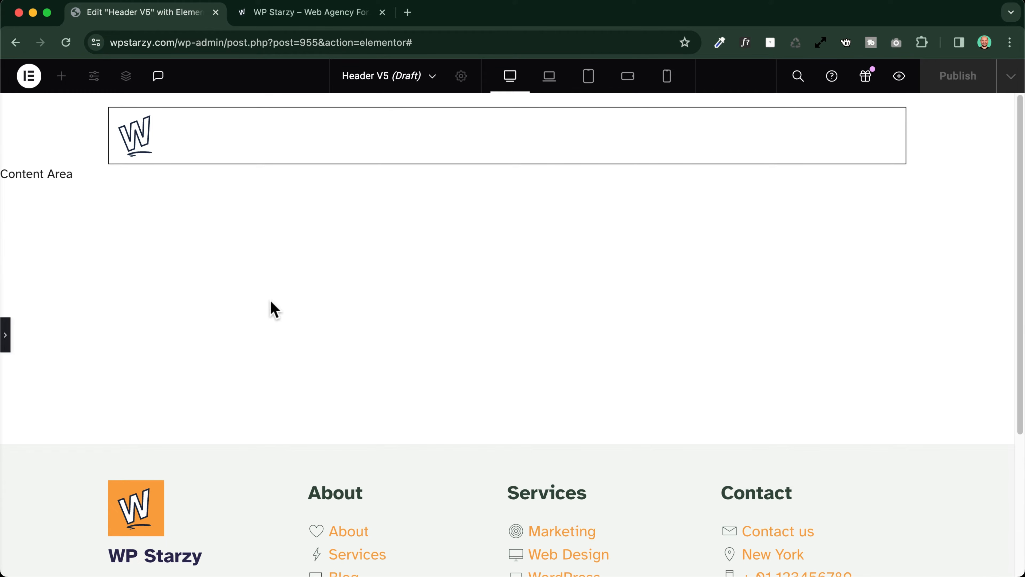
click(286, 9)
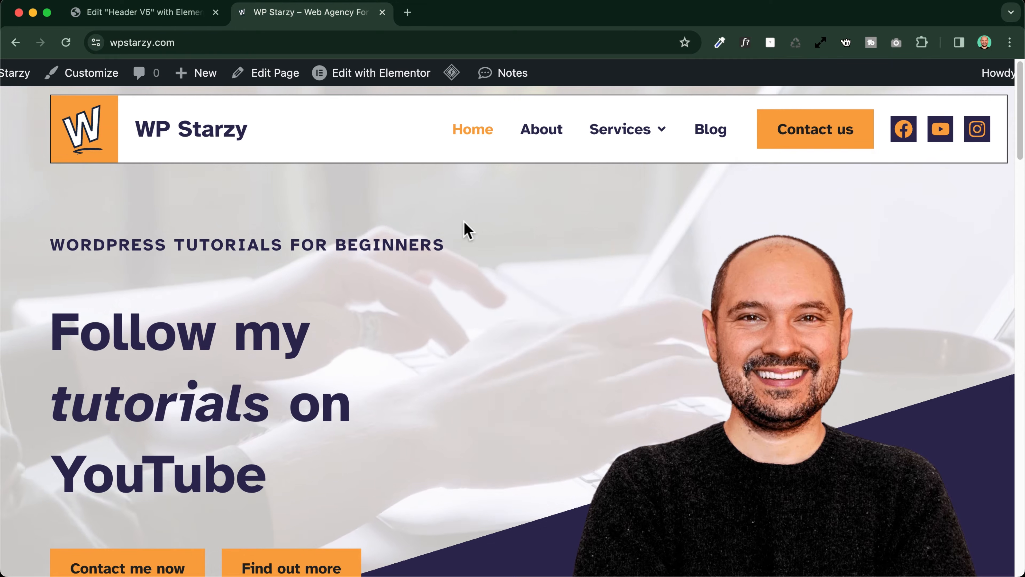
click(142, 16)
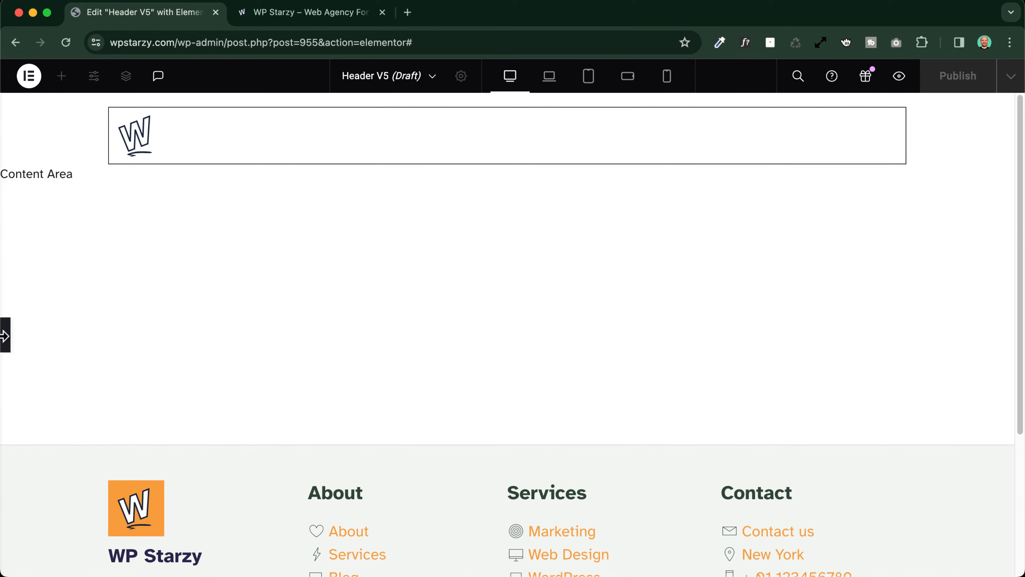
click(6, 335)
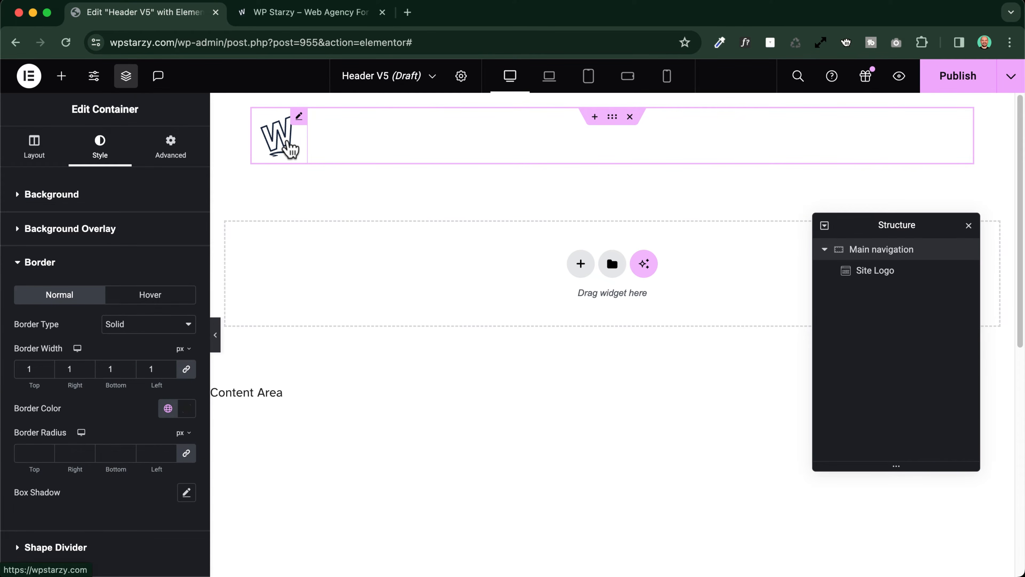
Add a Heading widget beside the site logo in the Main navigation container
click(62, 78)
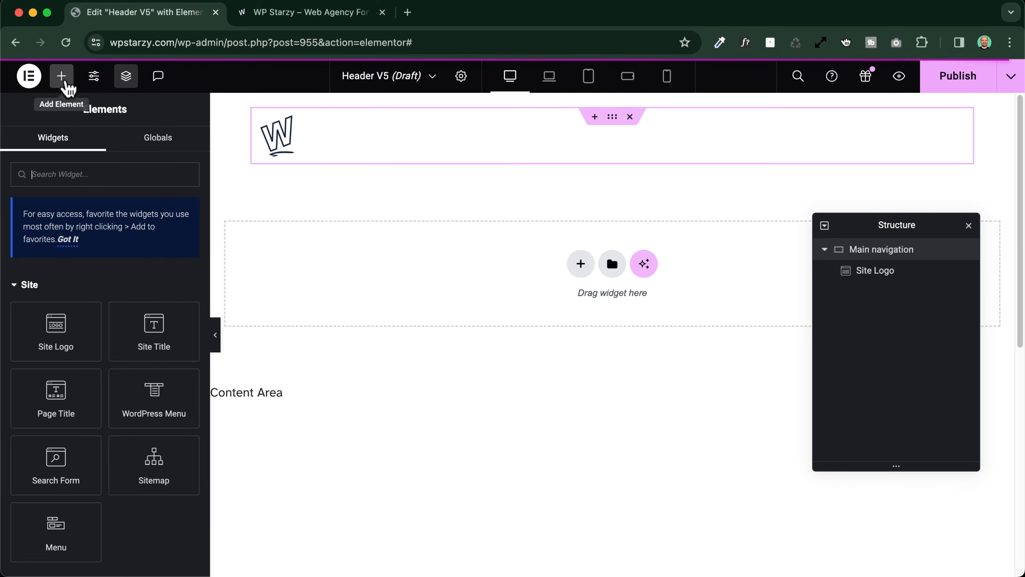
click(68, 239)
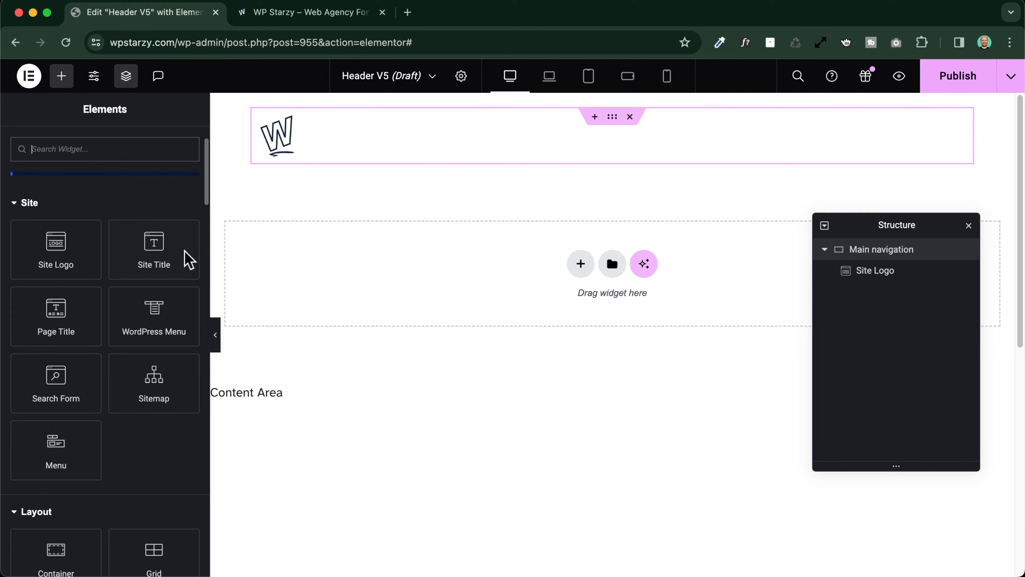
scroll(168, 251, down, 9)
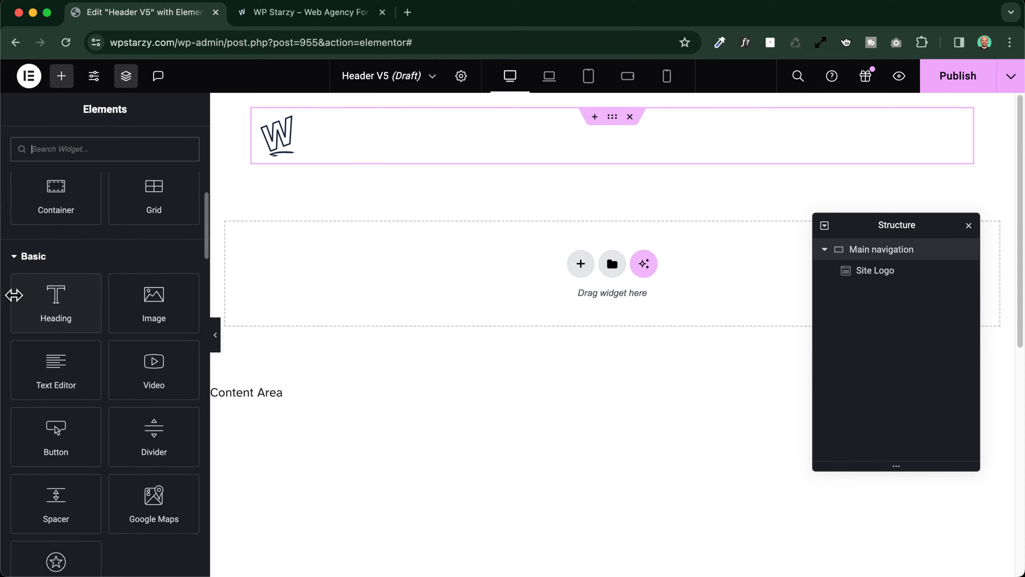
click(53, 294)
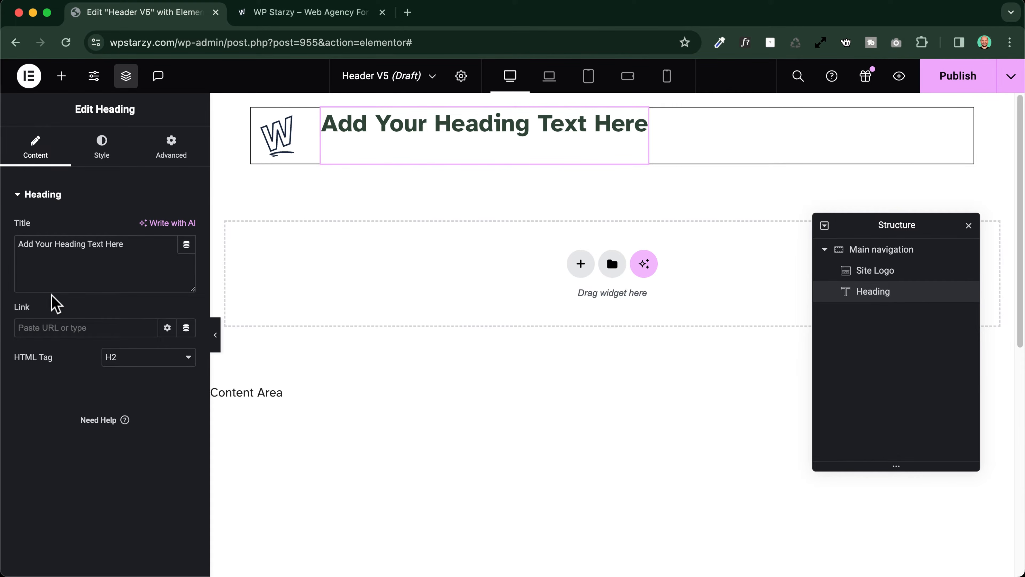
Set the heading's HTML tag to div and its title to "WP Roads"
click(129, 366)
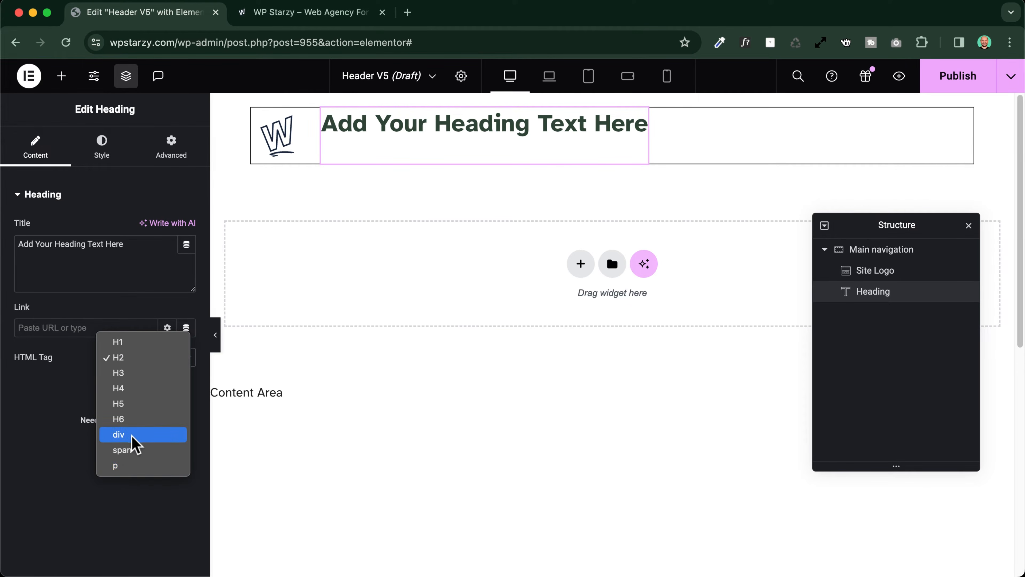
click(149, 437)
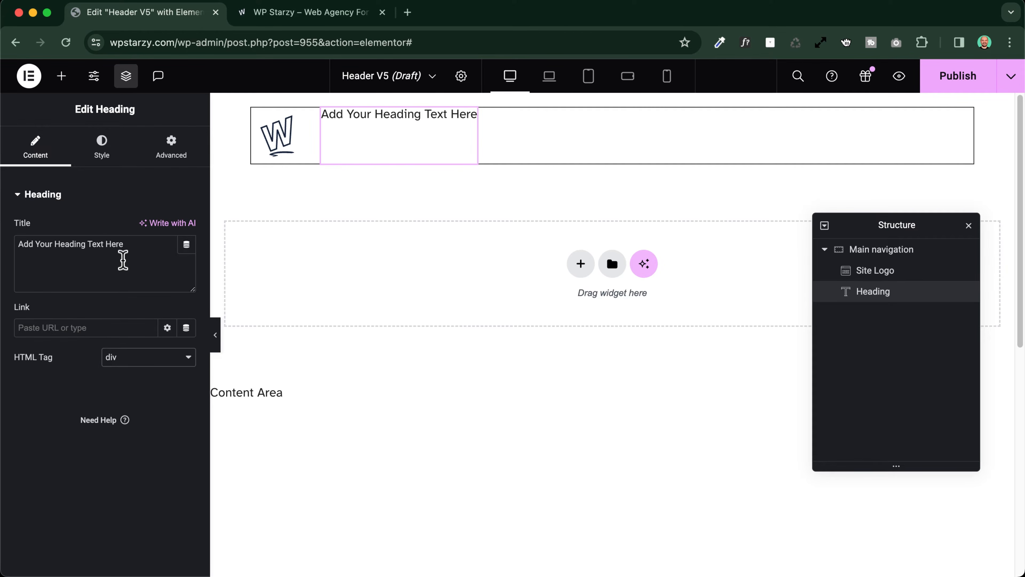
drag(123, 258, 20, 244)
text(WPRoads)
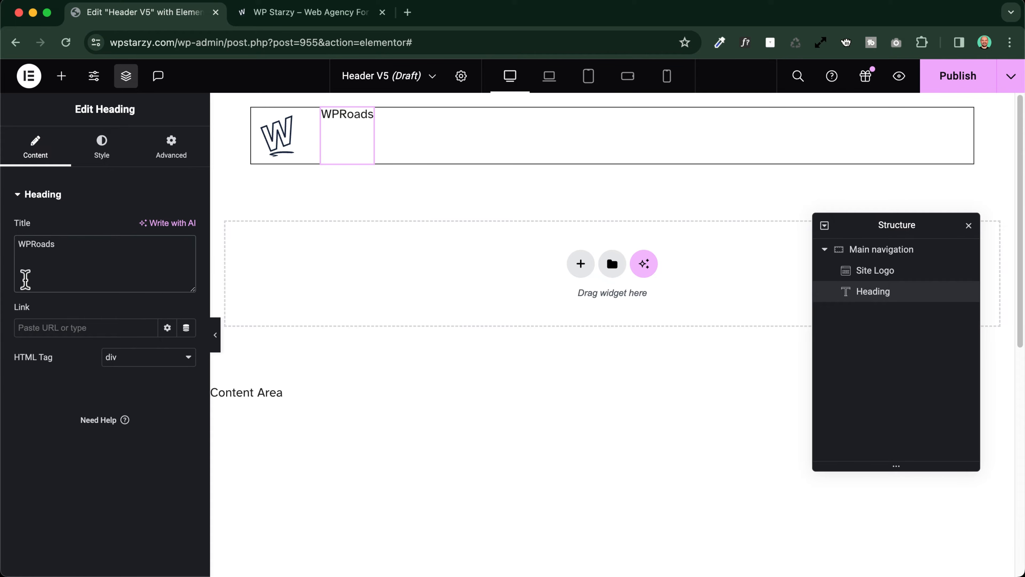
click(35, 244)
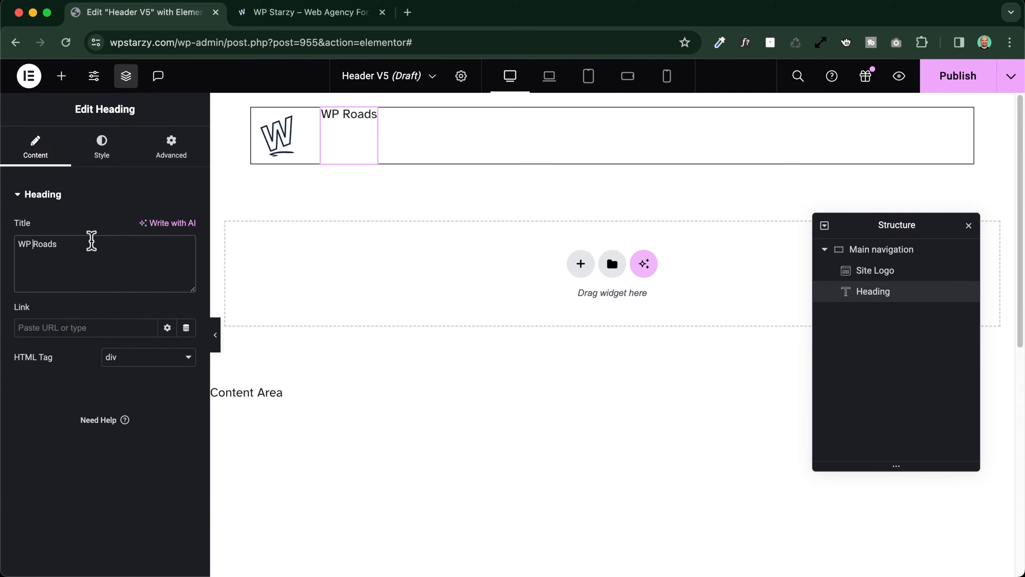
Style the WP Roads heading with the dark purple global text color and the S Titles global font
click(102, 149)
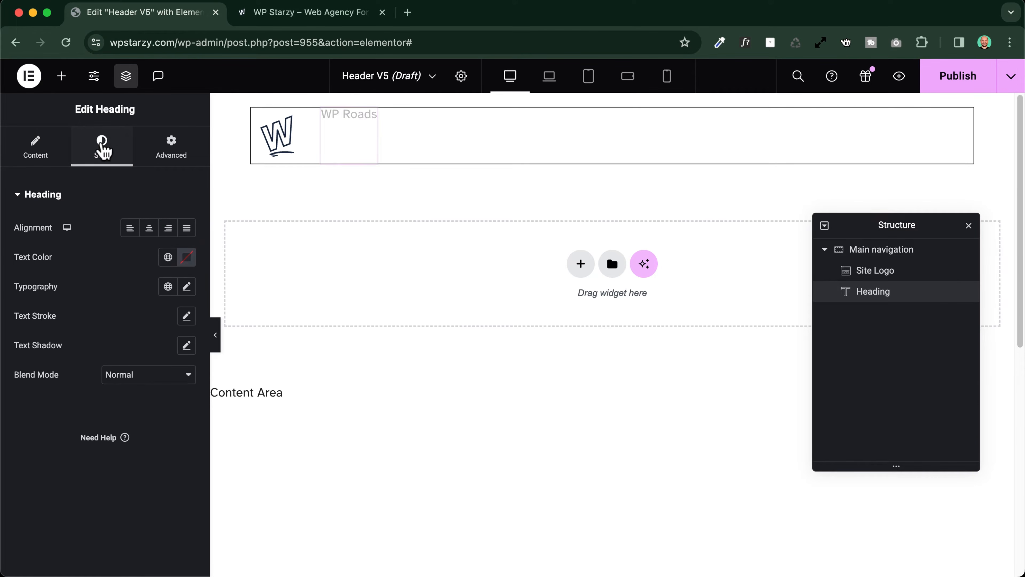
click(166, 258)
click(61, 378)
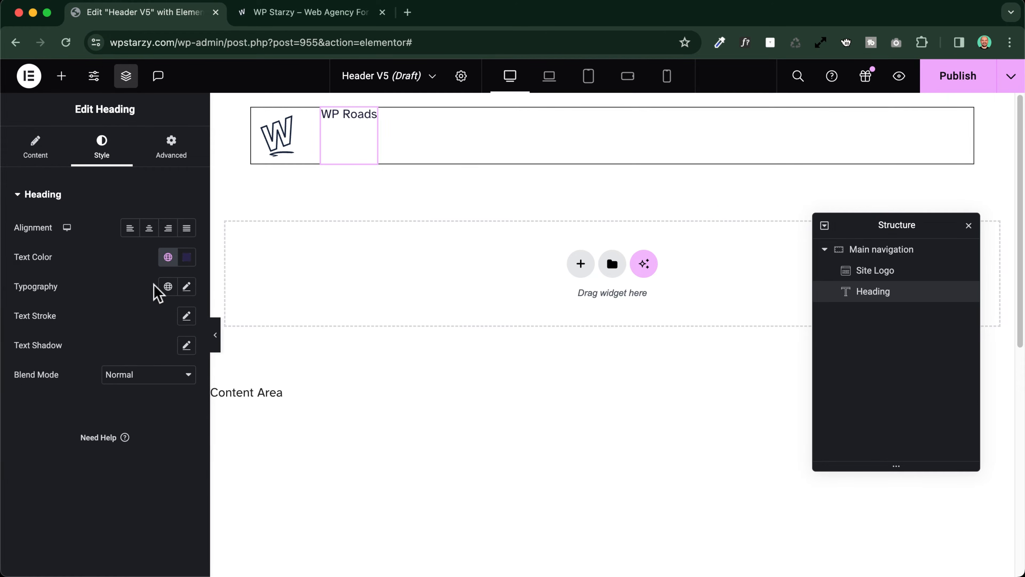
click(168, 286)
scroll(55, 442, down, 5)
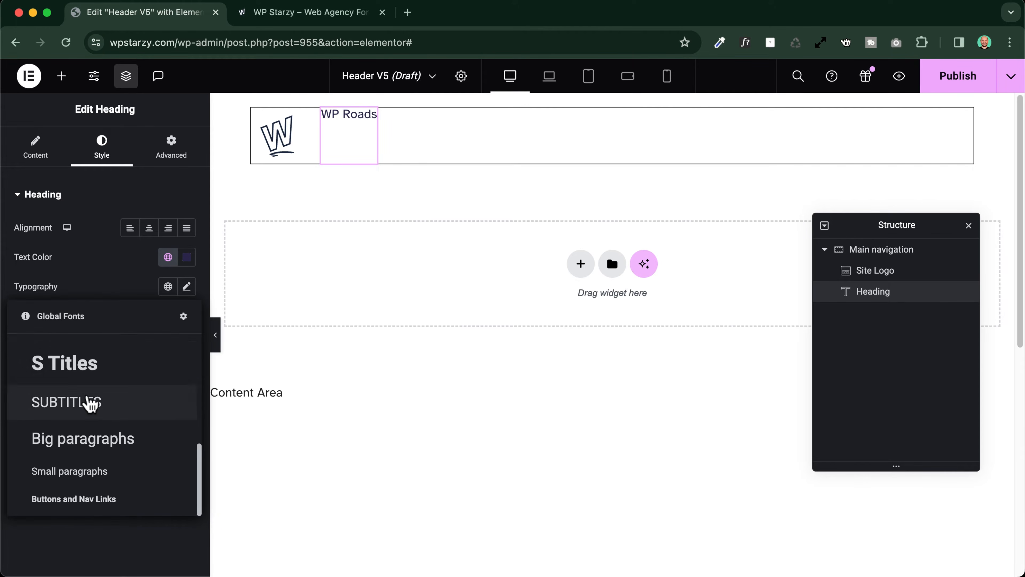
click(74, 360)
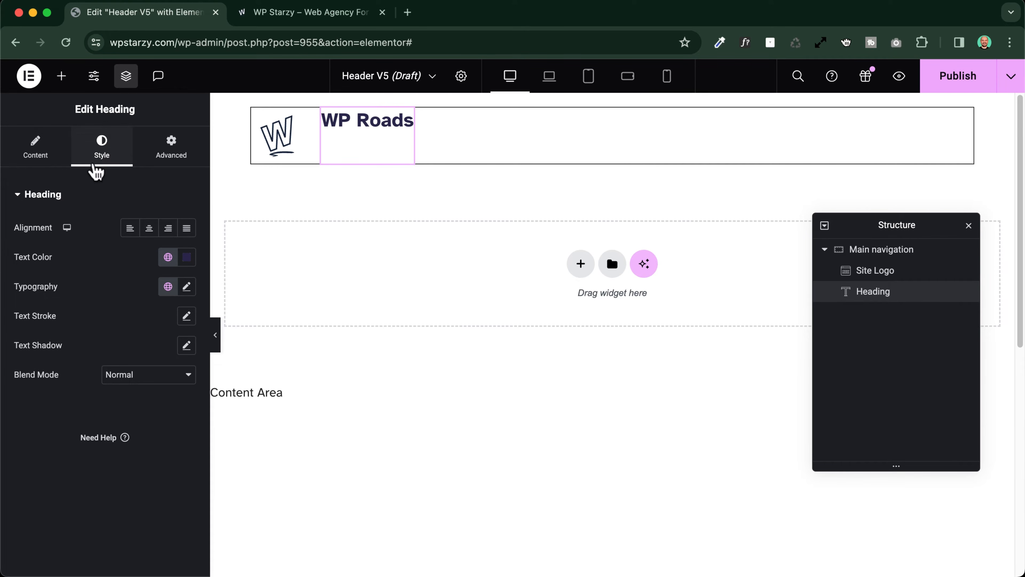
Set Align Items to Center for the Main navigation container
click(882, 251)
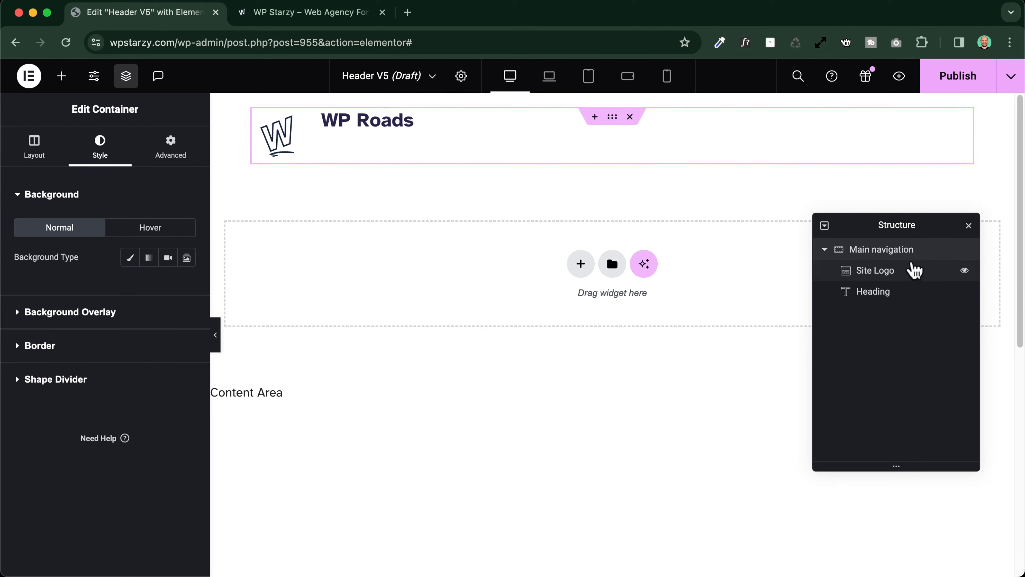
click(33, 148)
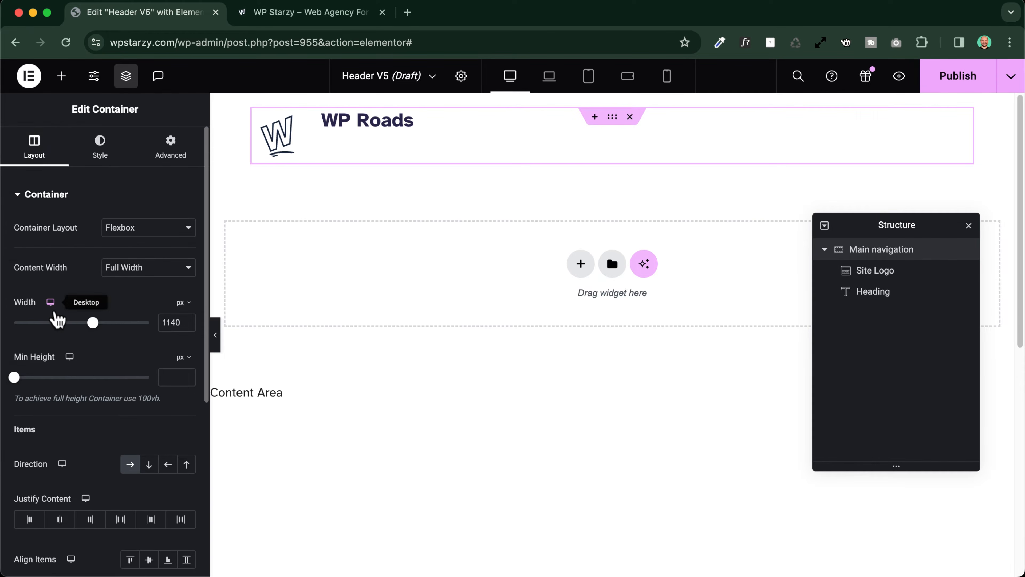
scroll(55, 316, down, 5)
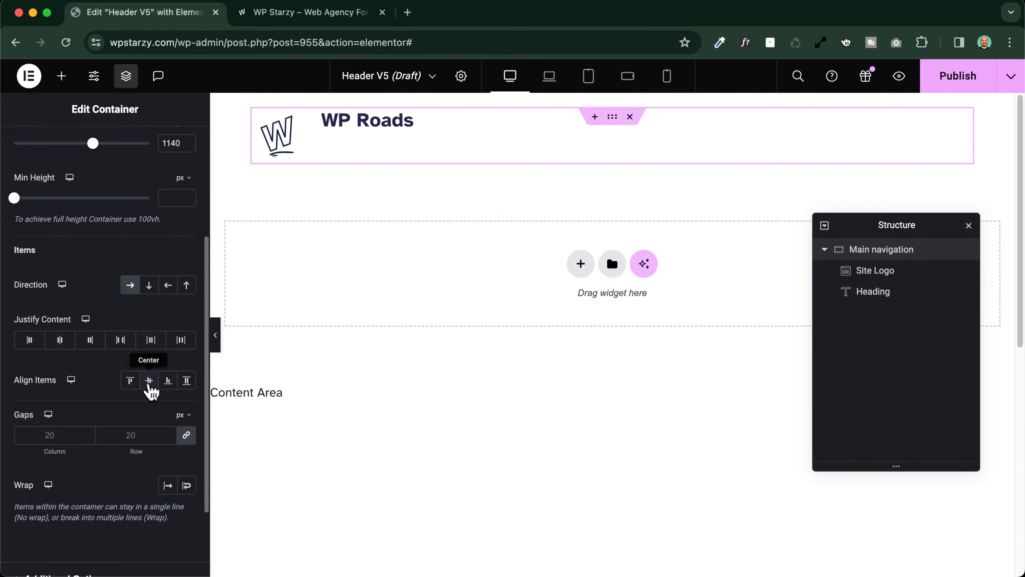
click(148, 380)
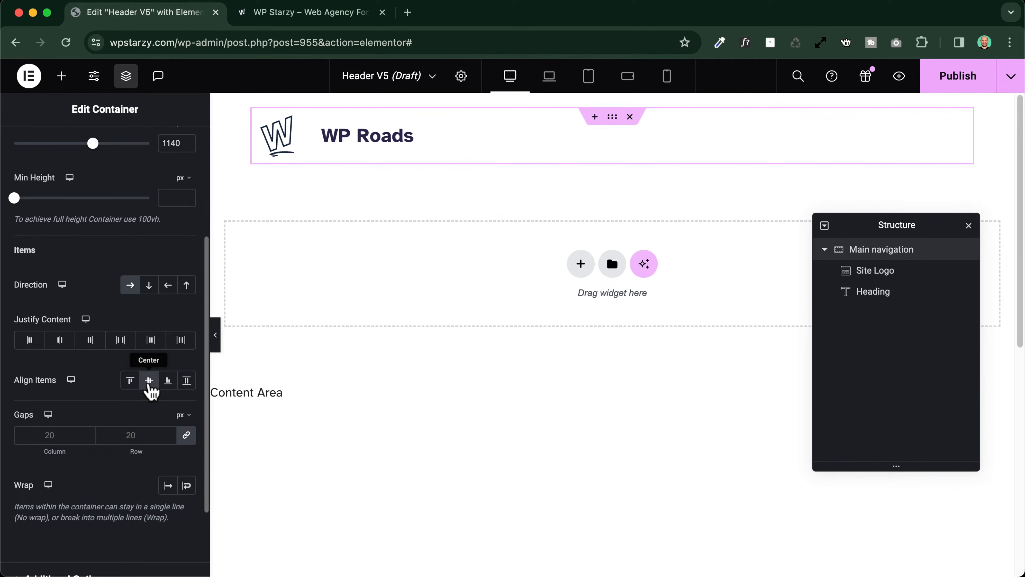
click(149, 380)
click(149, 380)
click(149, 380)
click(149, 380)
Add a Menu widget after the heading and set its item position to End
click(61, 76)
text(menu)
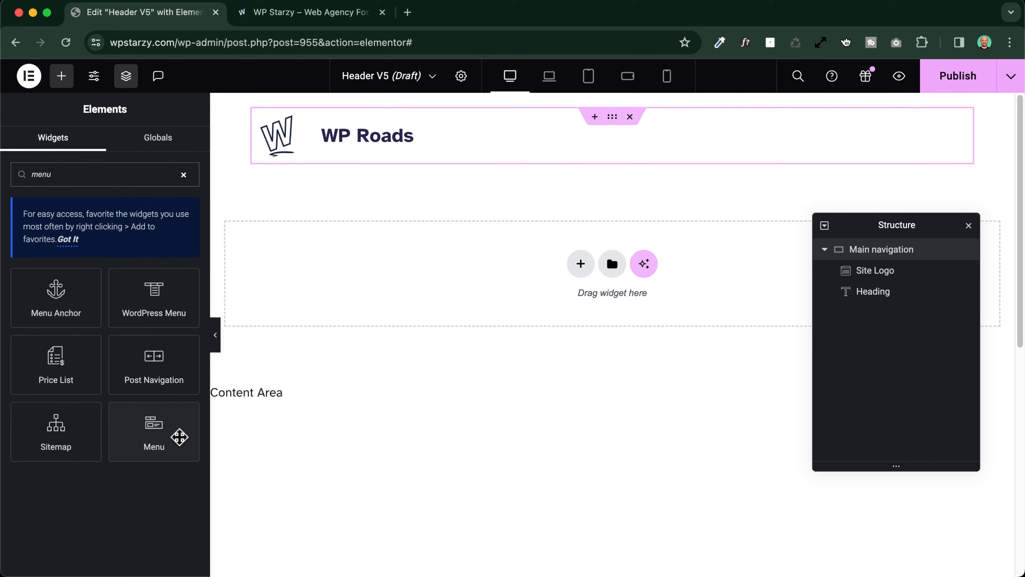
click(155, 428)
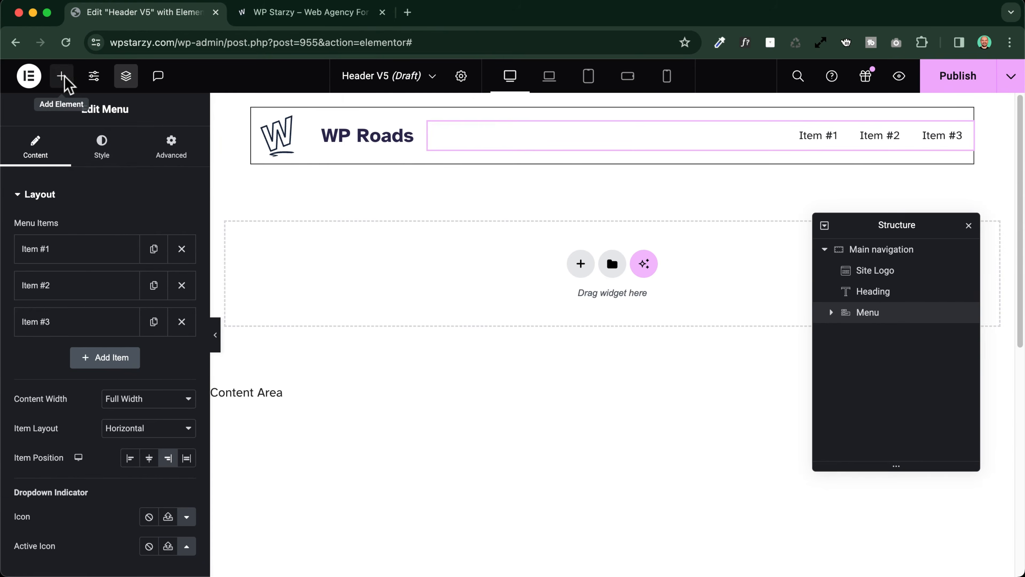
Add a Button widget after the Menu in the Main navigation container
click(61, 76)
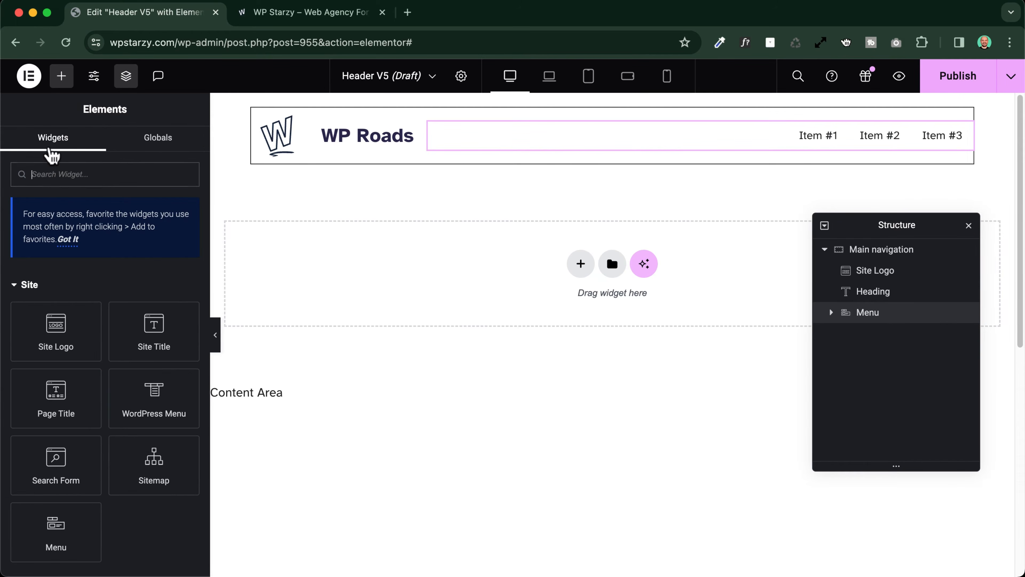
text(button)
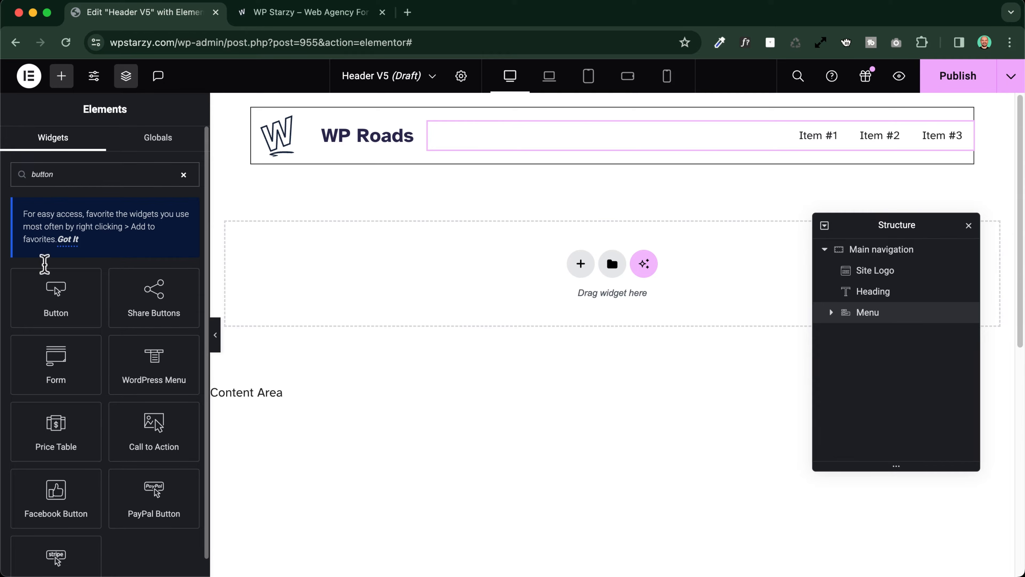
click(54, 298)
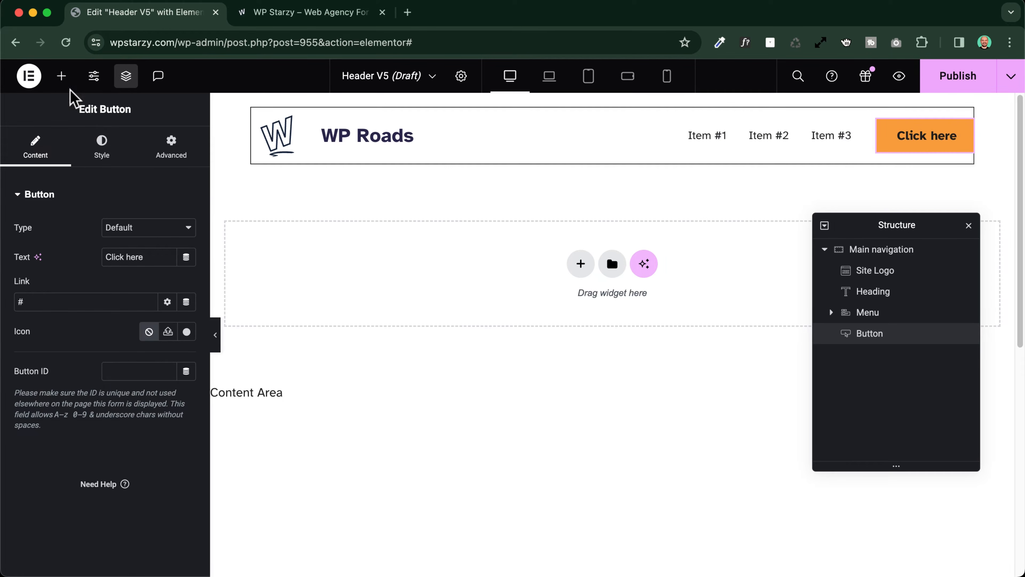
Check the reference site's header and add a Social Icons widget after the button in Header V5
click(301, 12)
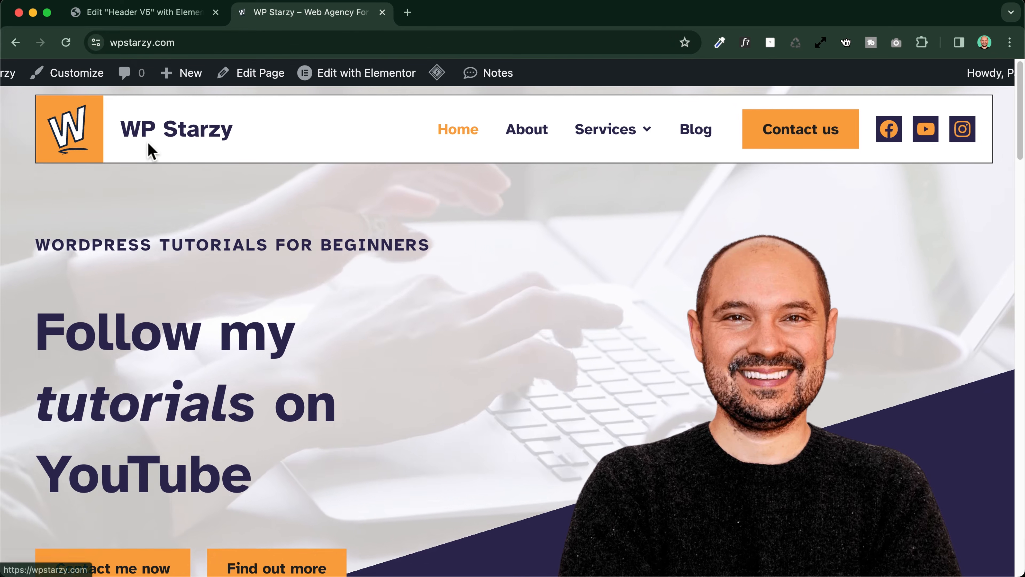
click(131, 13)
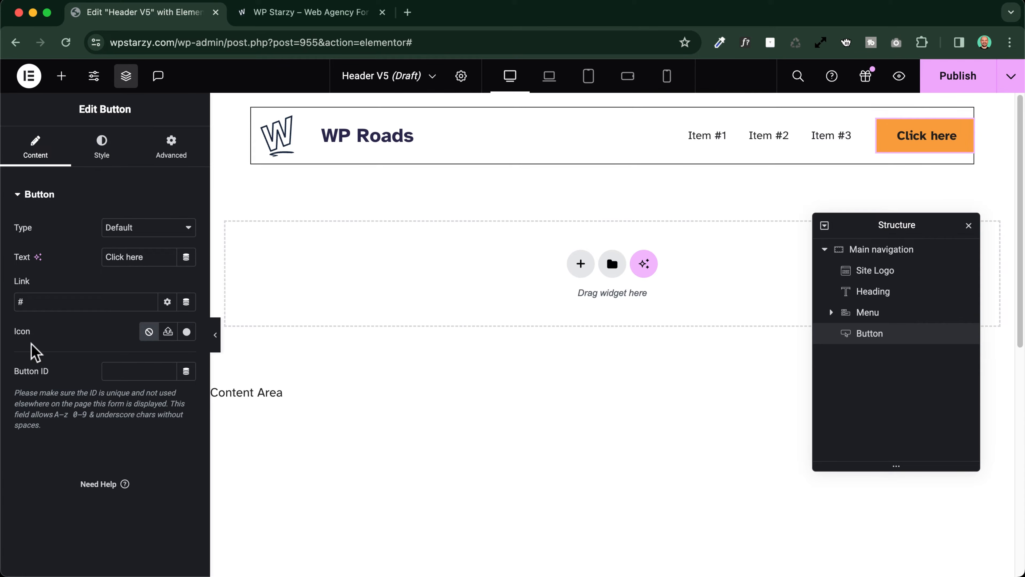
click(61, 76)
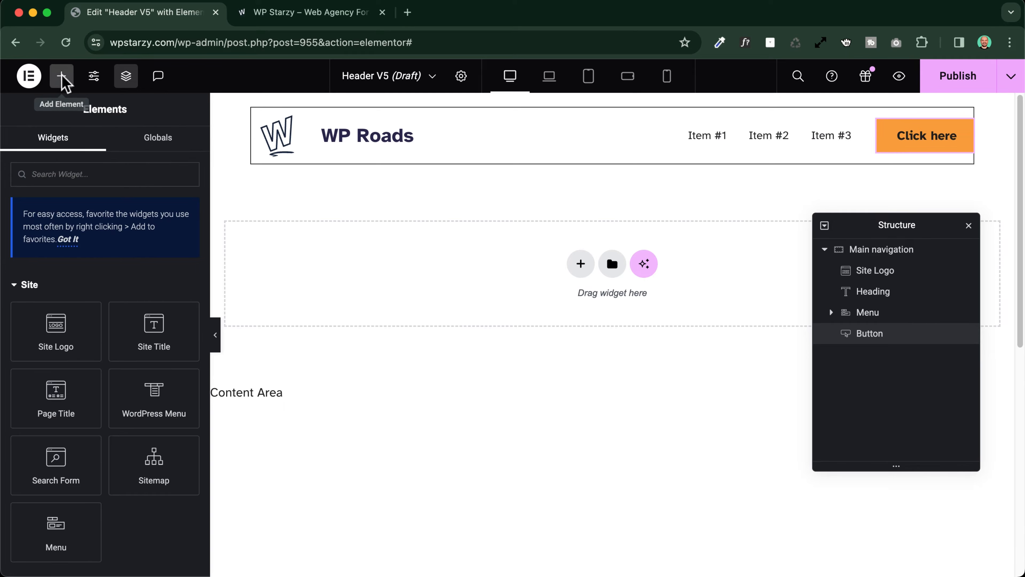
text(social)
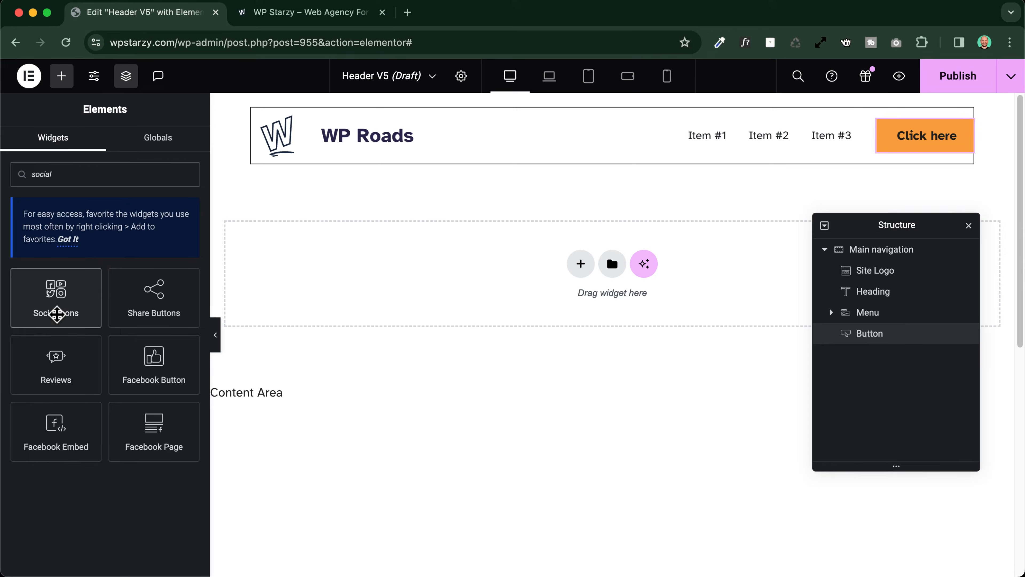
click(55, 313)
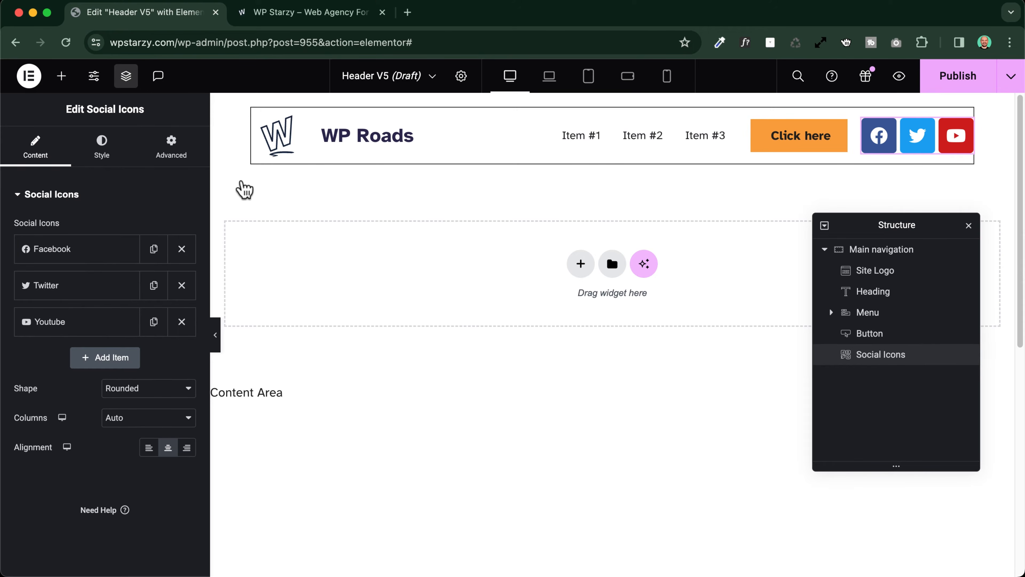
Open the live WP Starzy site's header for editing in Elementor and copy its social icons widget
click(316, 19)
scroll(394, 204, down, 3)
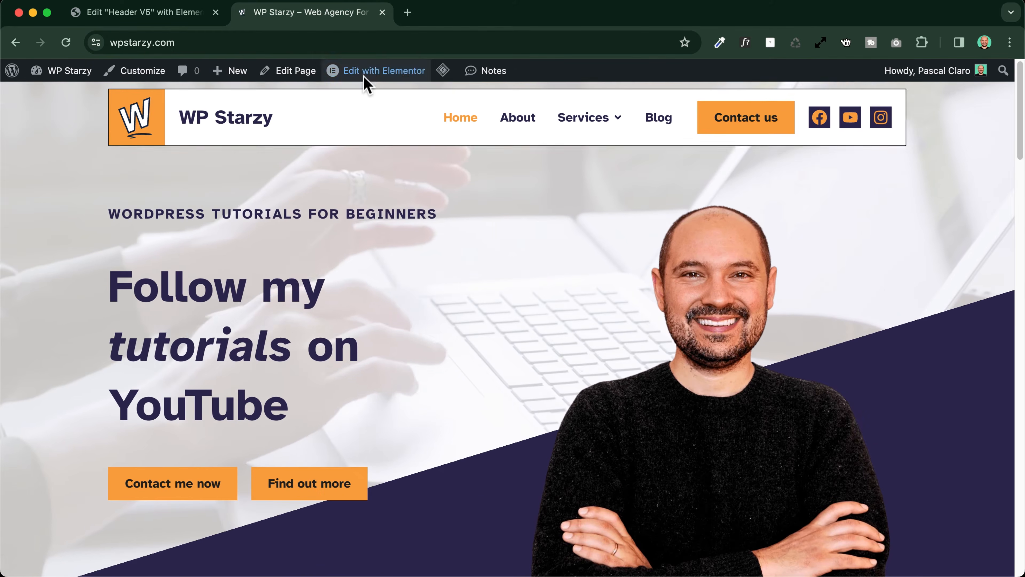
mouse_move(365, 78)
click(367, 101)
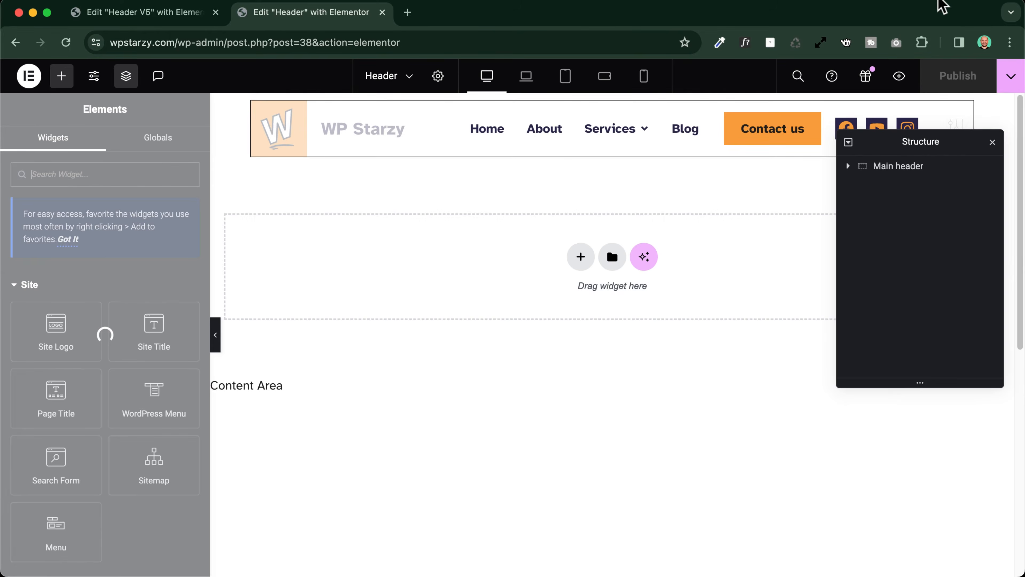
drag(934, 145, 901, 271)
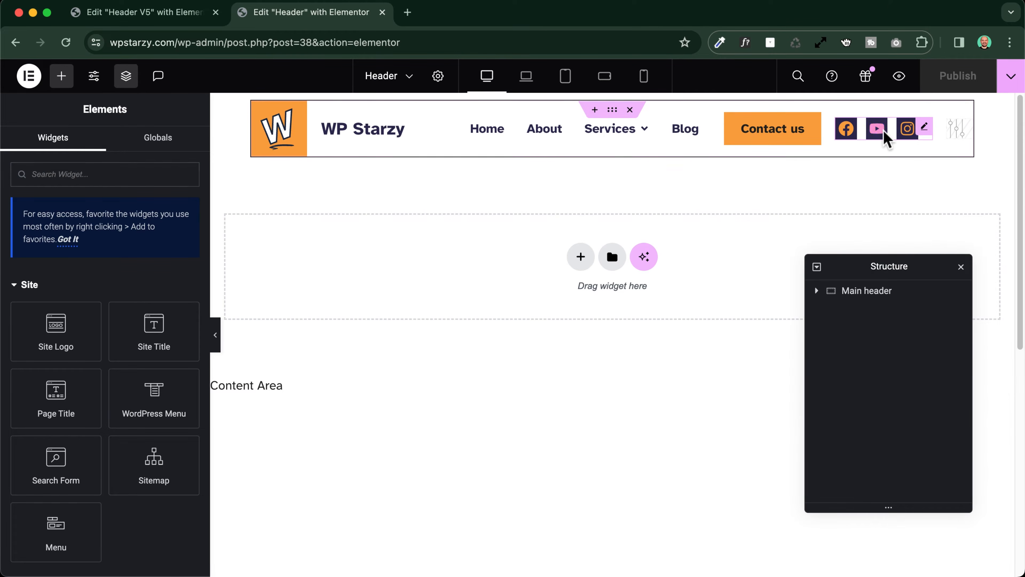
right_click(913, 132)
click(874, 197)
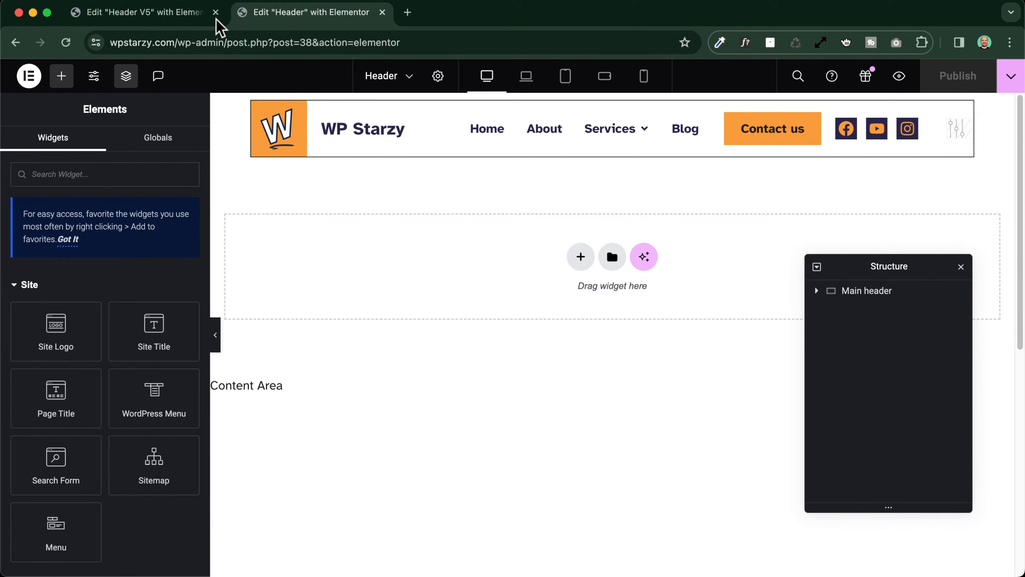
Return to Header V5 and paste the copied style onto its Social Icons widget
click(170, 12)
right_click(879, 135)
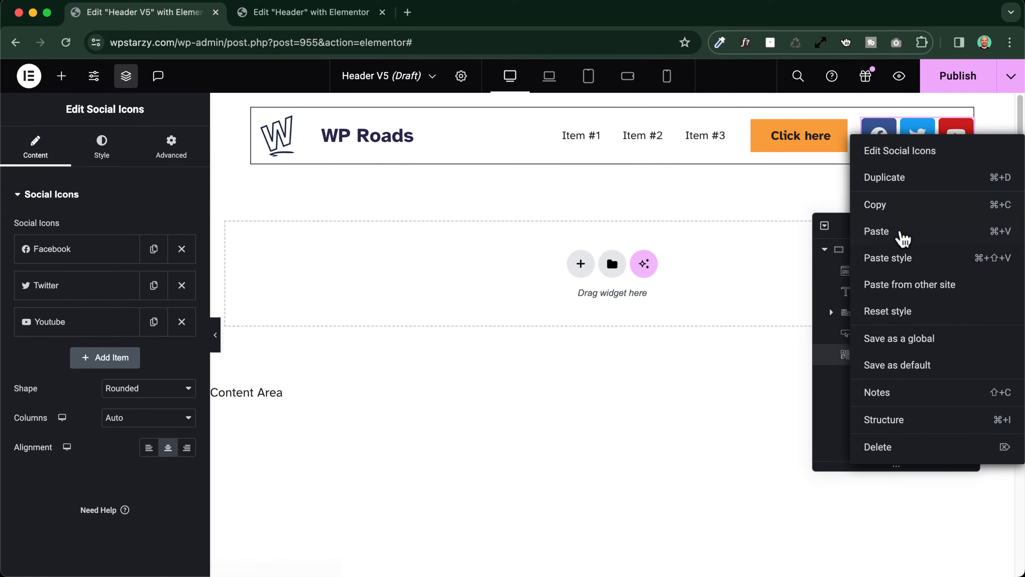
click(895, 259)
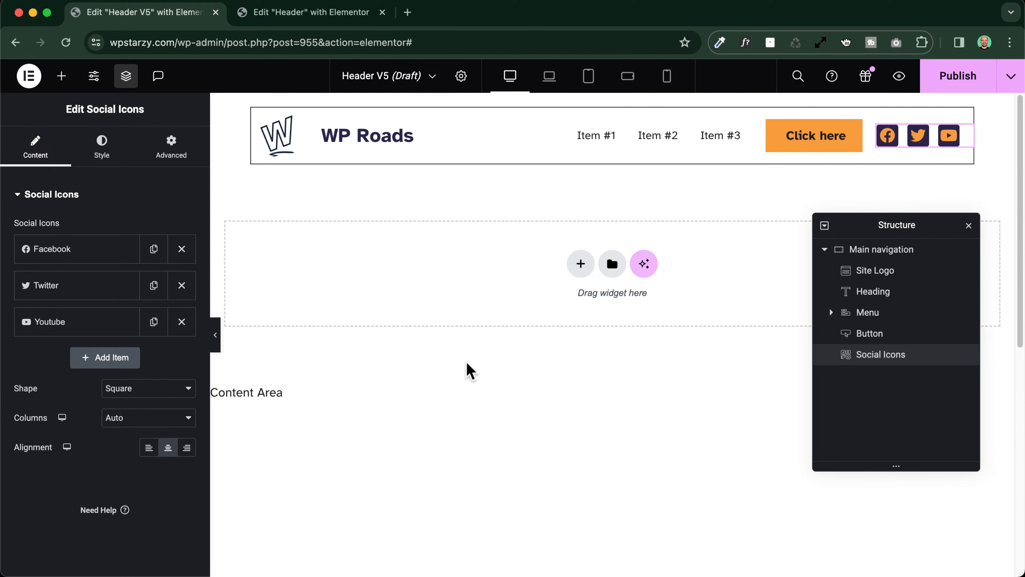
key(super+p)
click(290, 12)
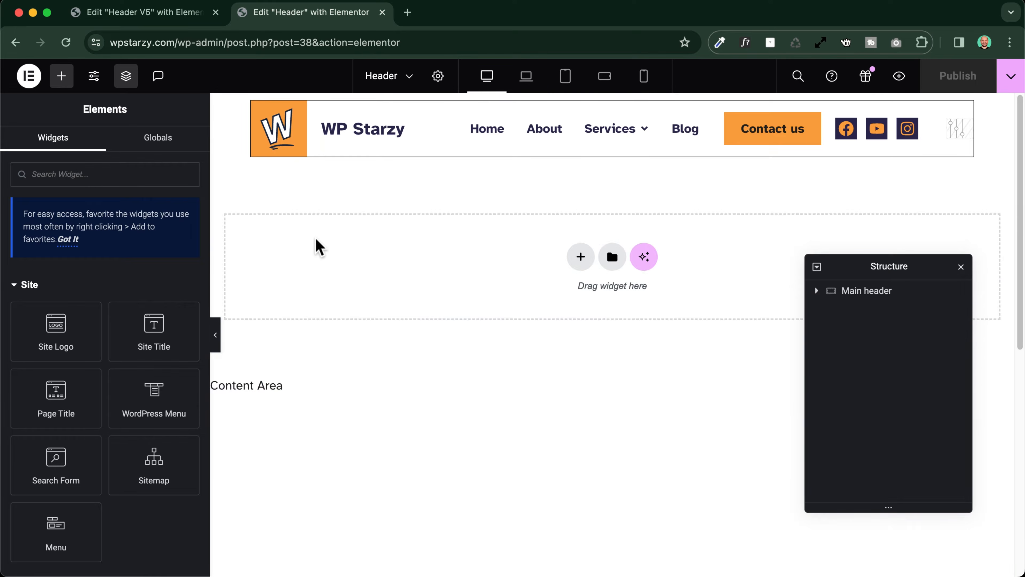
click(137, 13)
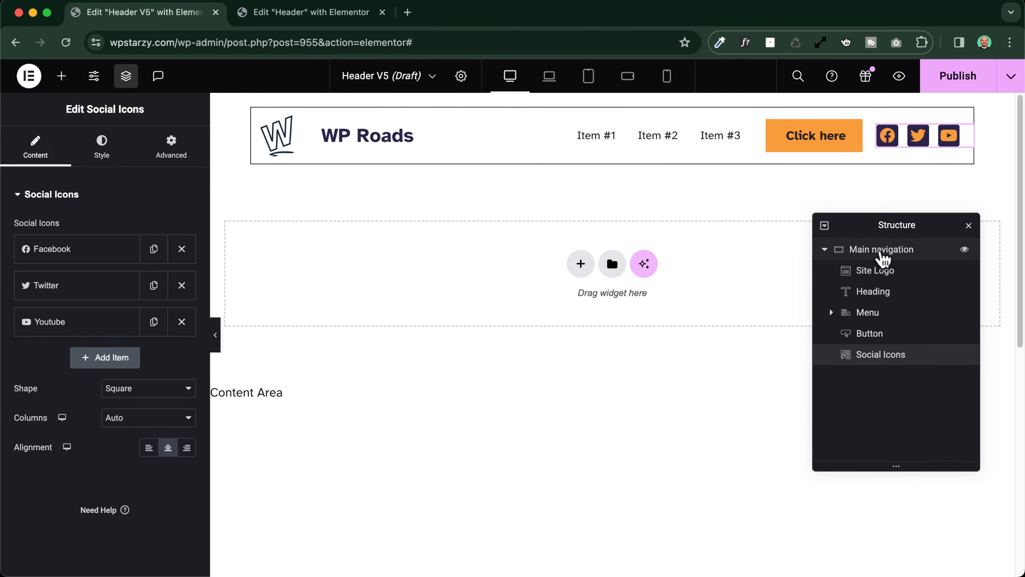
Make the Main navigation container sticky to Top in its Motion Effects settings
click(879, 251)
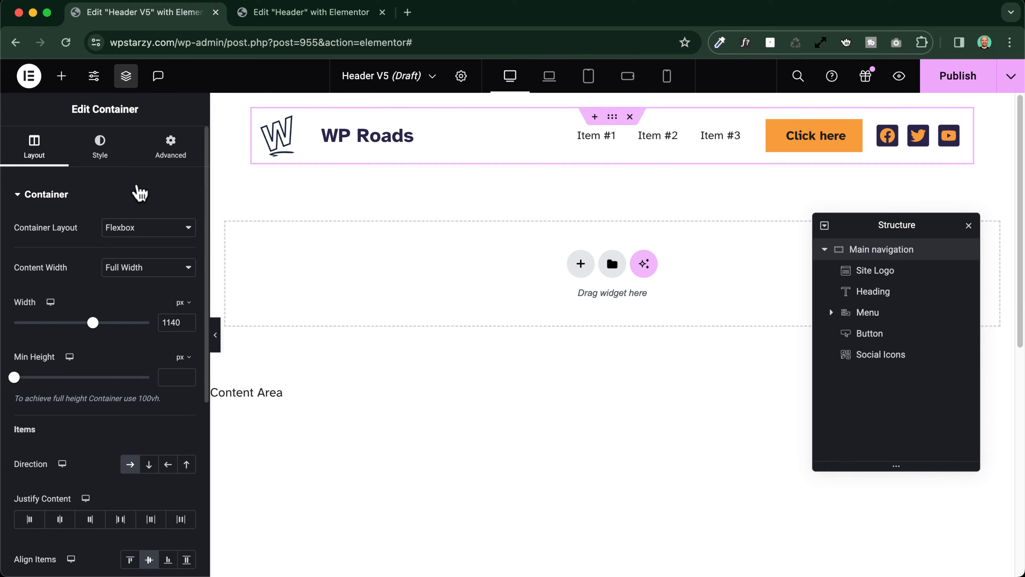
click(169, 149)
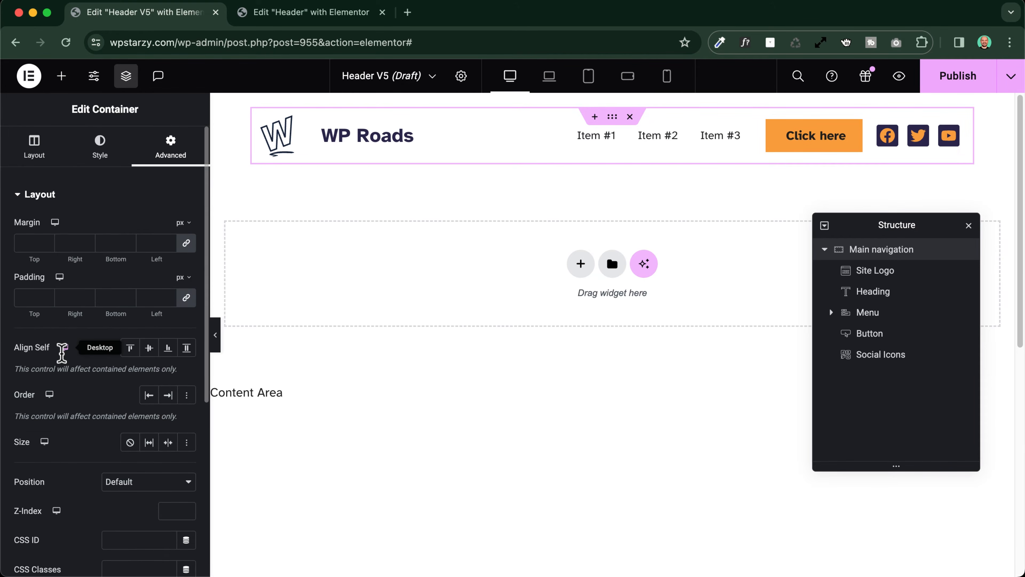
scroll(63, 355, down, 5)
scroll(61, 353, down, 4)
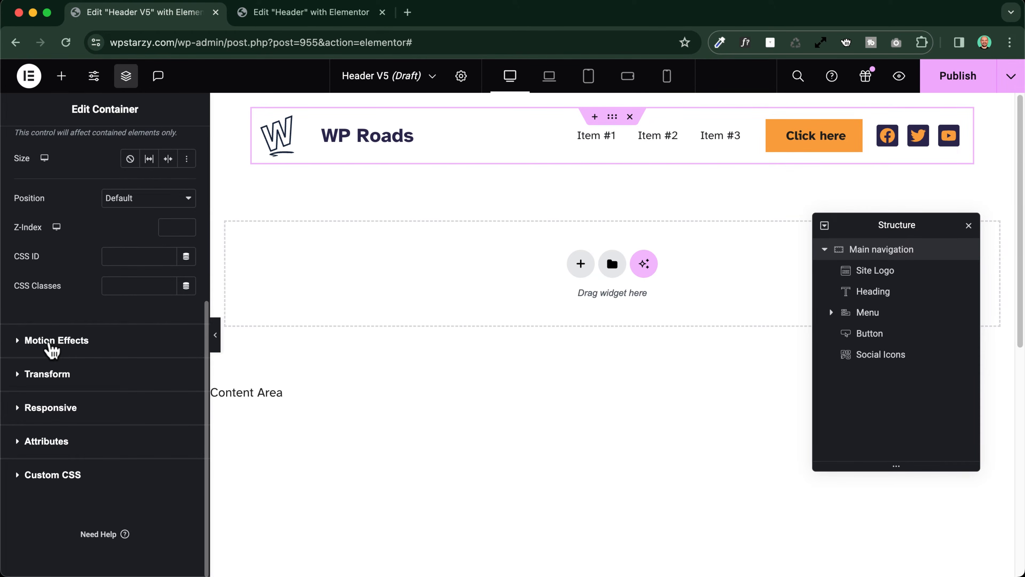
click(49, 341)
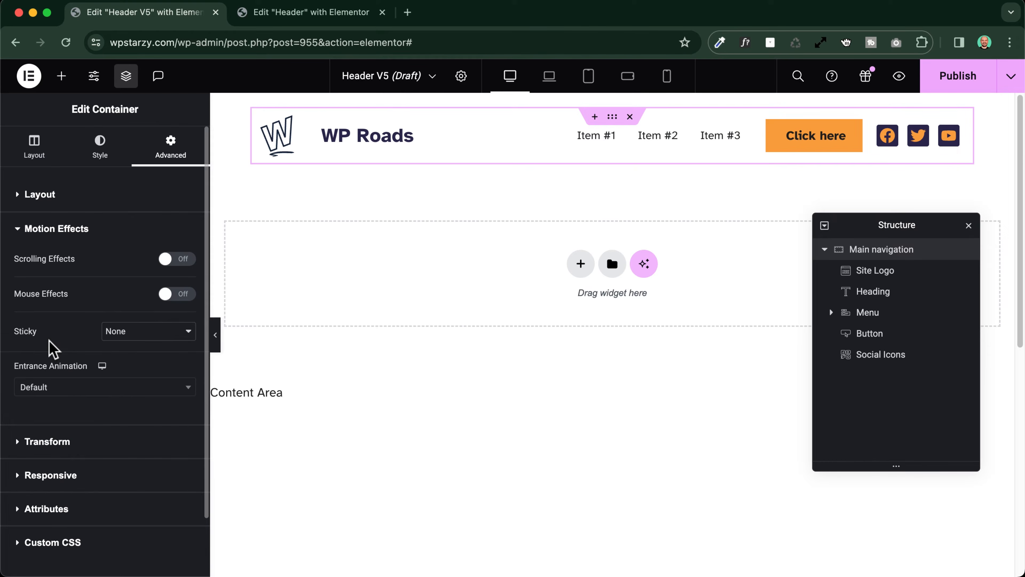
click(156, 338)
click(150, 347)
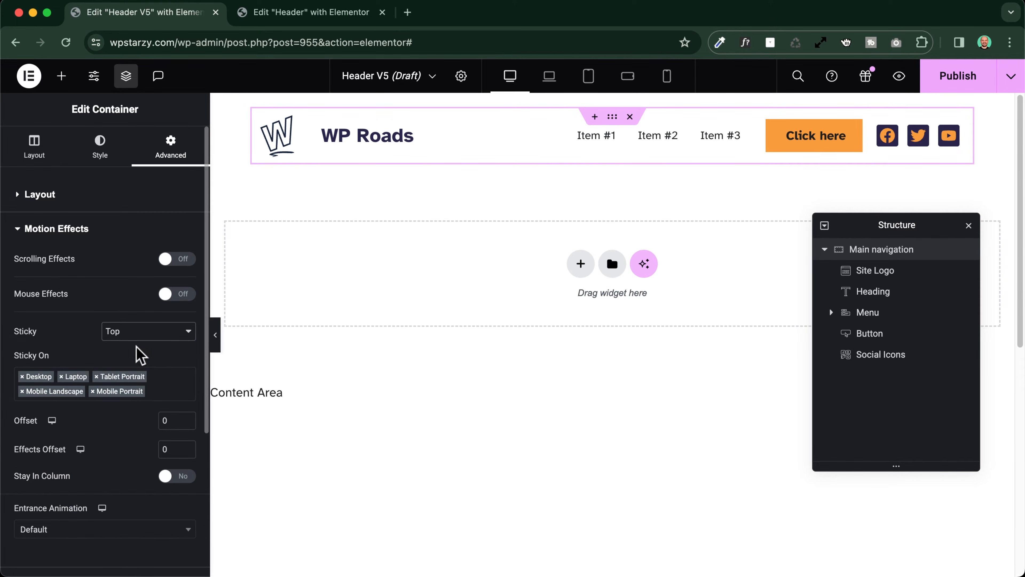
Examine the sticky options and how the Main navigation container behaves as the page preview scrolls
scroll(57, 338, down, 3)
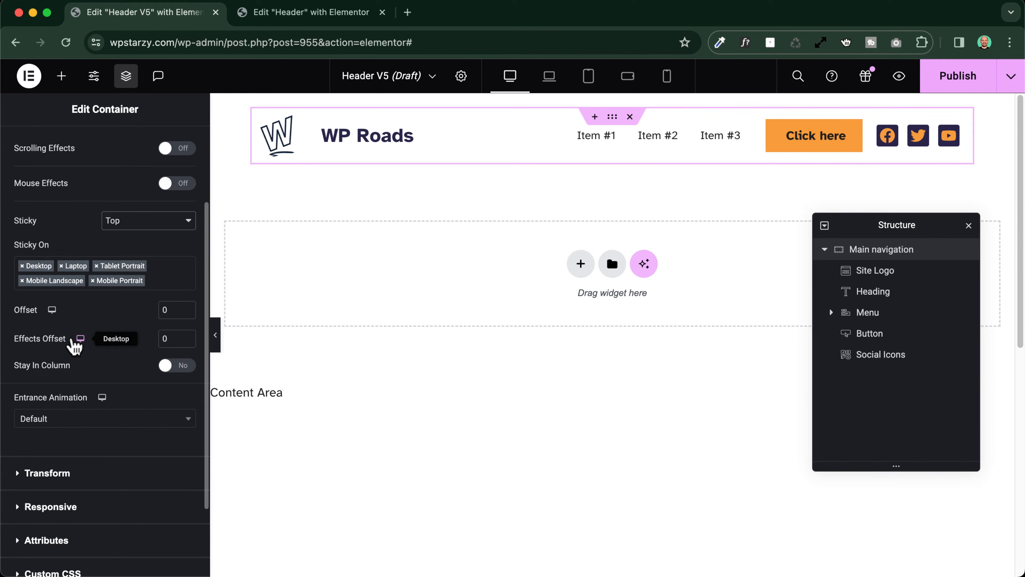
scroll(436, 384, down, 4)
scroll(437, 384, up, 2)
scroll(437, 384, down, 3)
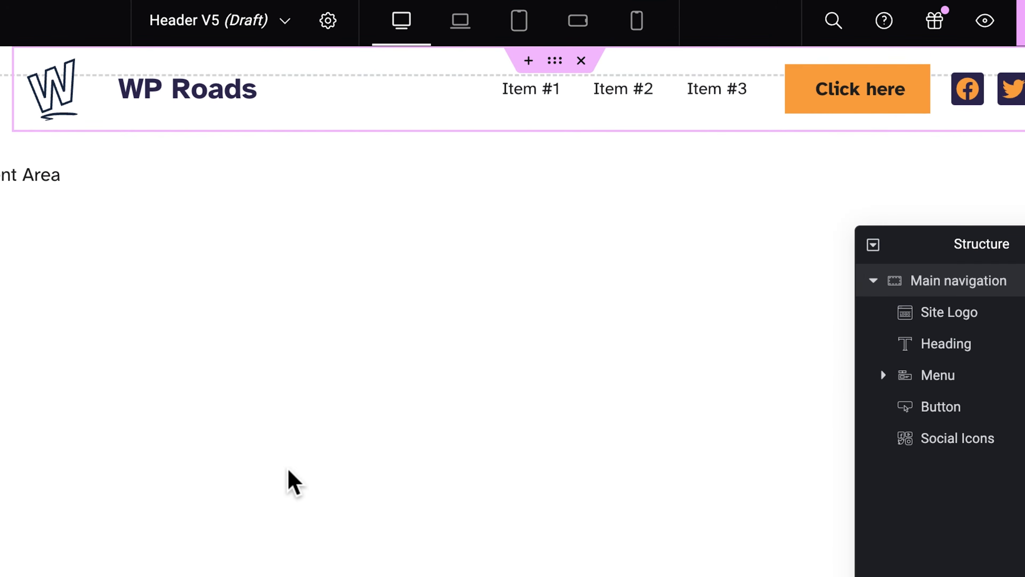
scroll(289, 470, up, 5)
scroll(289, 470, down, 3)
scroll(289, 471, up, 3)
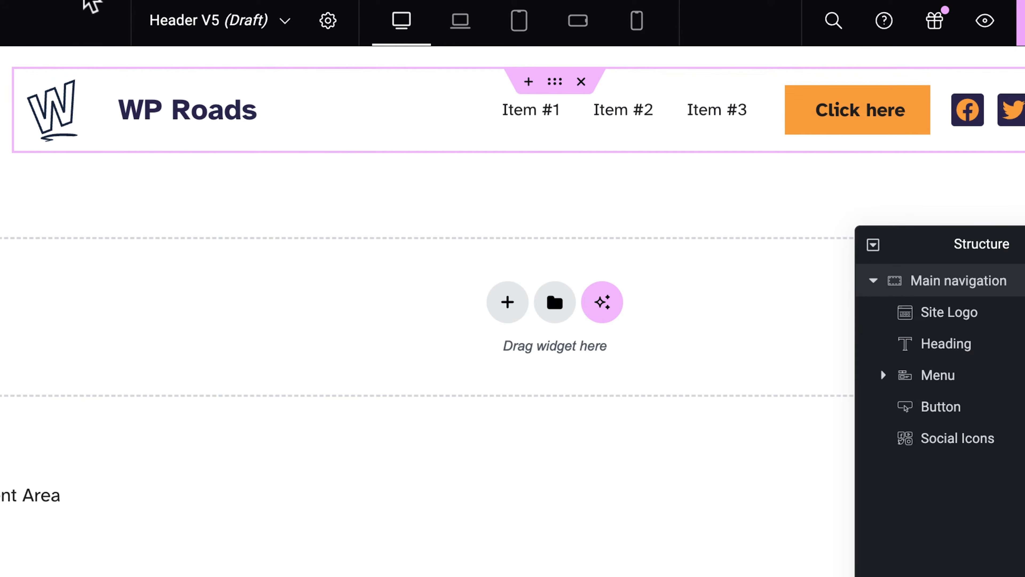
scroll(213, 382, down, 5)
scroll(216, 384, up, 5)
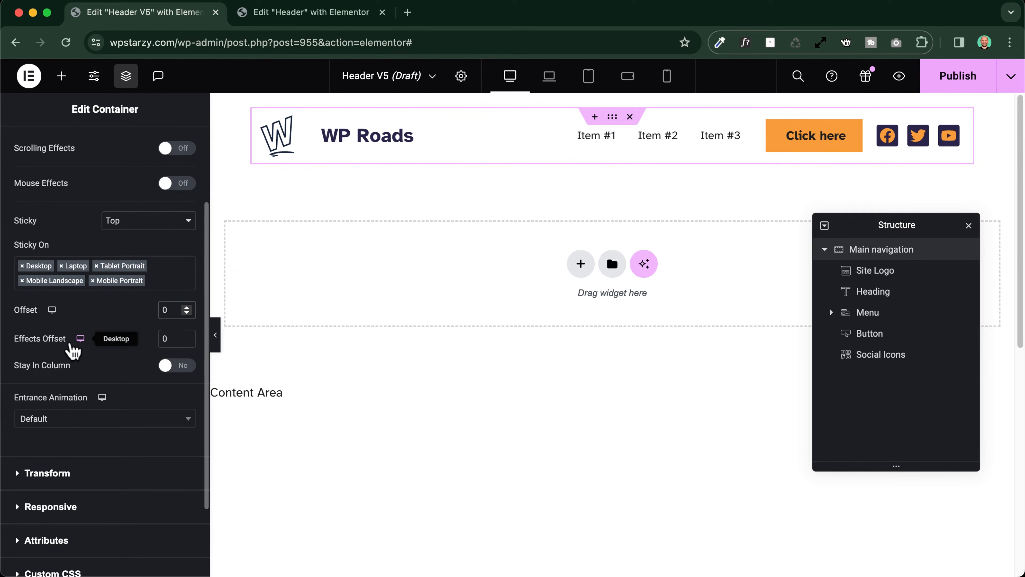
Set the container's sticky offset to 20 and check its distance from the page's upper edge while scrolling
text(2)
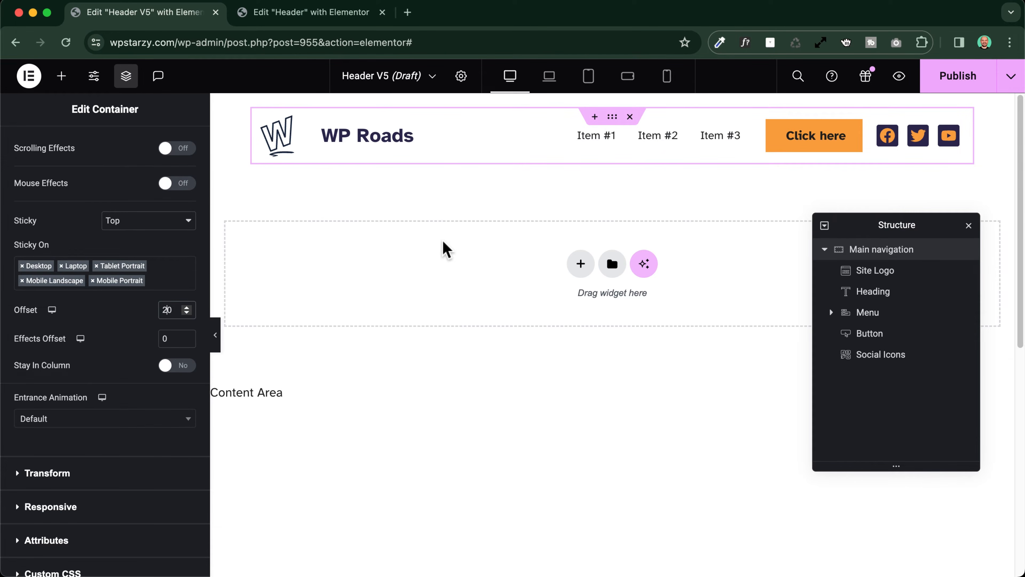
scroll(380, 311, down, 6)
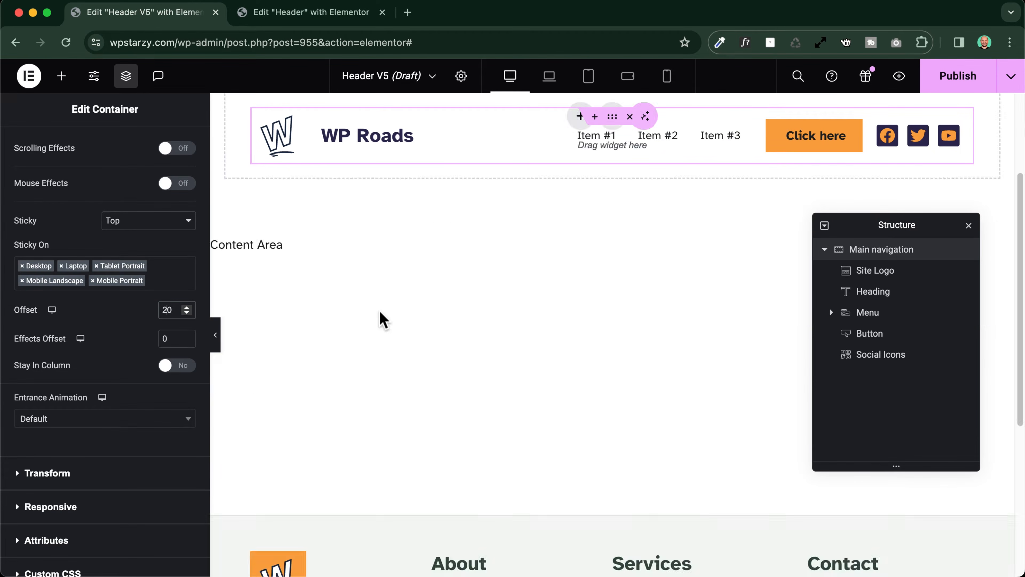
scroll(379, 311, up, 5)
scroll(380, 312, down, 1)
scroll(380, 312, down, 2)
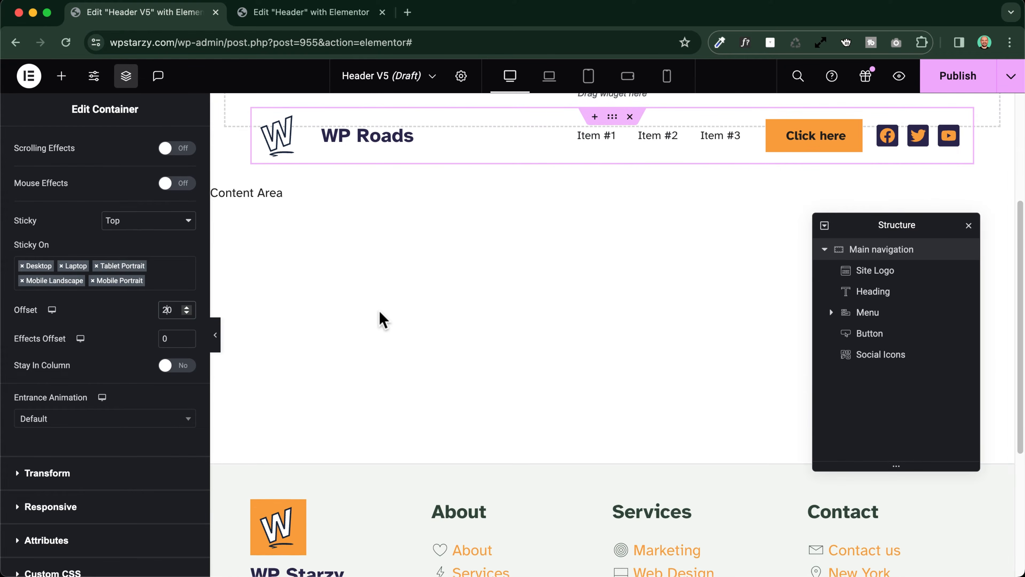
scroll(380, 312, up, 3)
scroll(379, 312, down, 3)
scroll(380, 312, up, 3)
scroll(383, 319, down, 2)
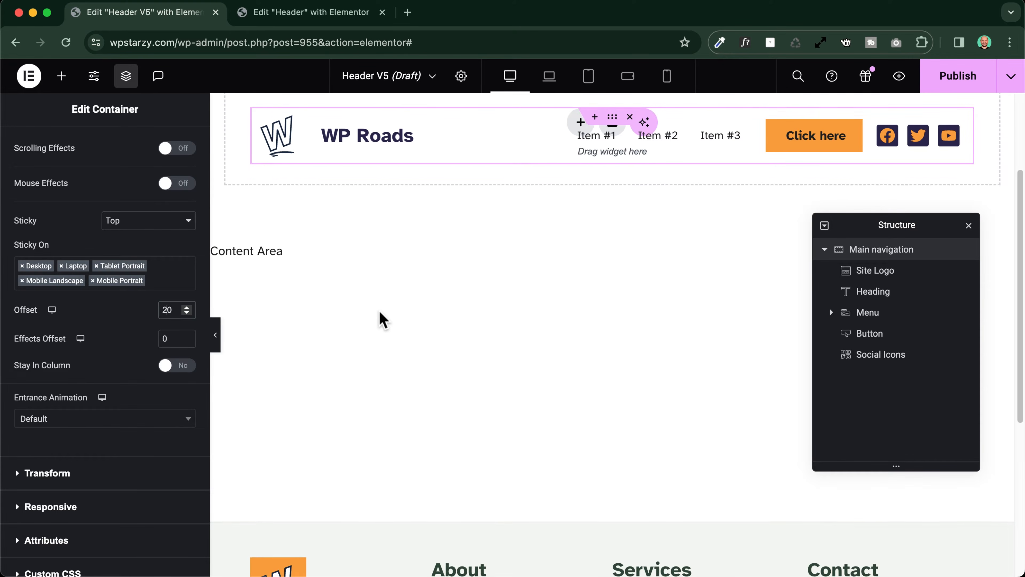
scroll(383, 320, up, 3)
scroll(383, 320, down, 3)
scroll(382, 319, up, 2)
scroll(383, 320, up, 2)
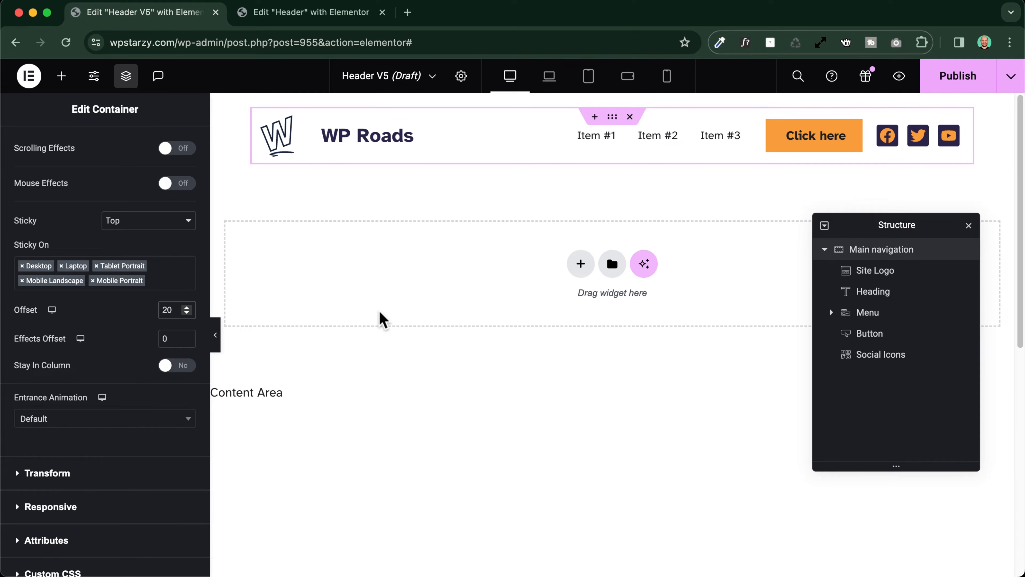
scroll(383, 320, down, 3)
scroll(382, 320, up, 3)
Give the Main navigation container a Classic background in the global color White
scroll(62, 155, up, 3)
click(106, 146)
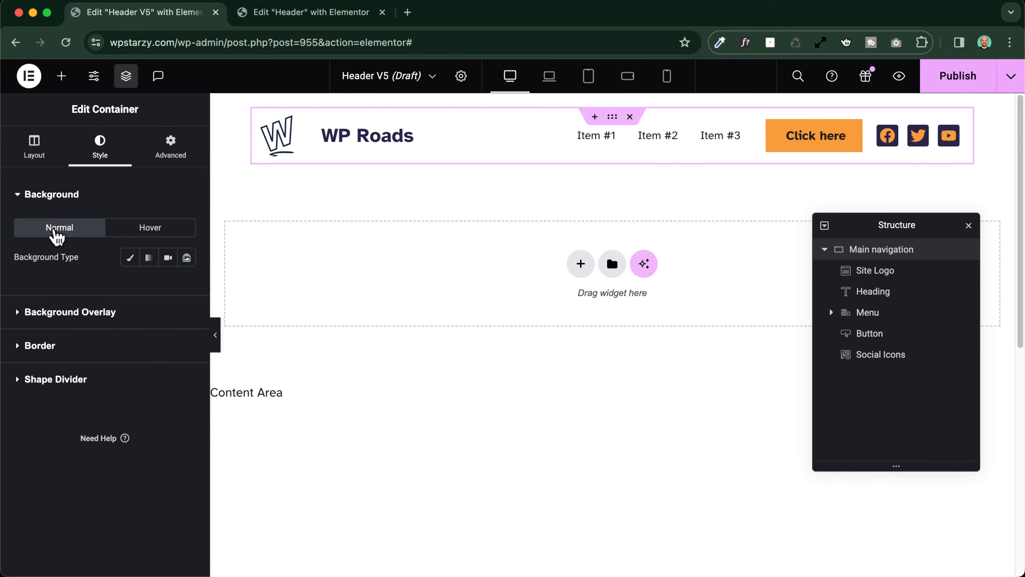
click(130, 257)
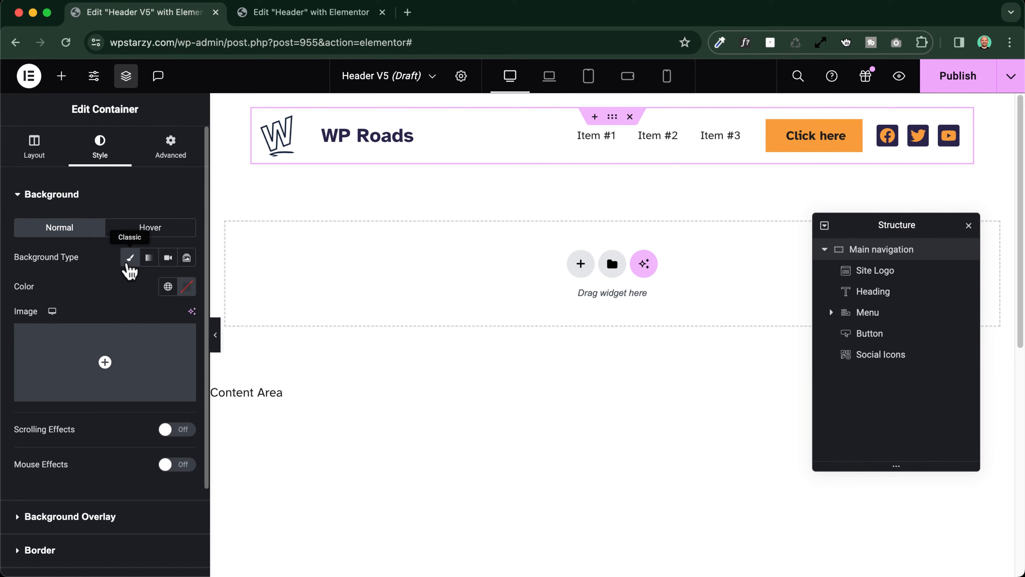
click(168, 286)
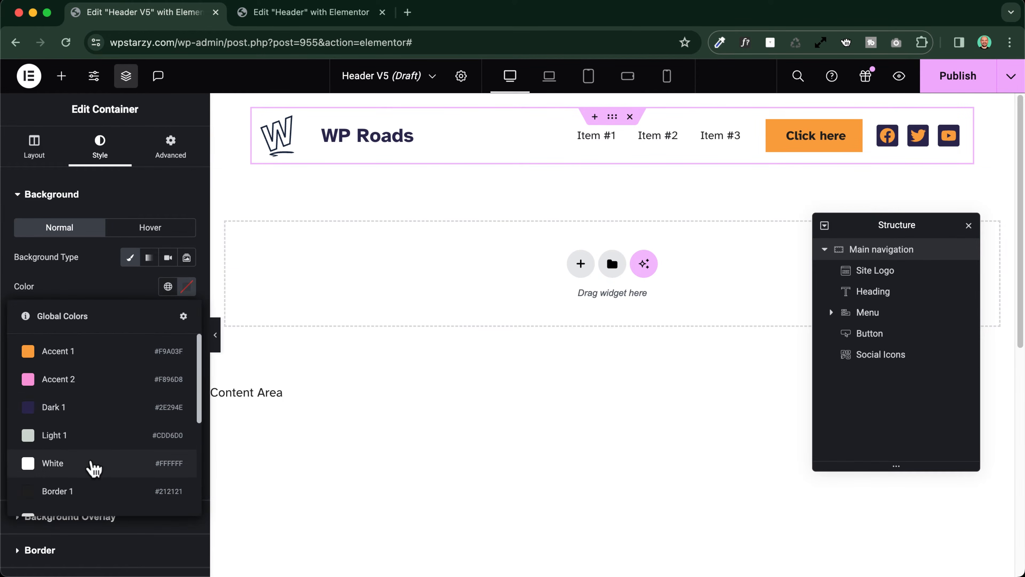
click(94, 466)
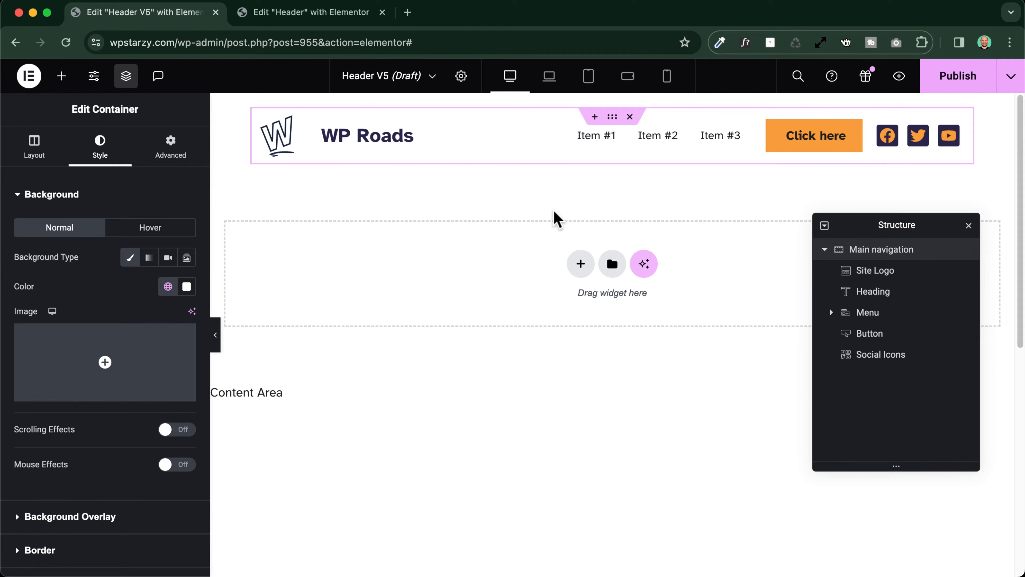
Apply a bold global font to the typography of the header's menu items
click(744, 130)
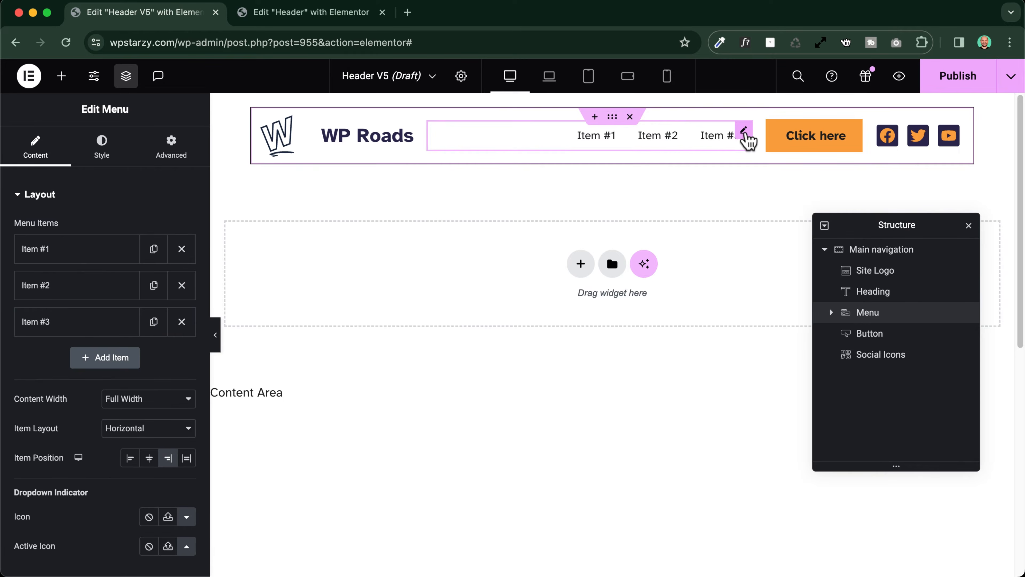
click(106, 152)
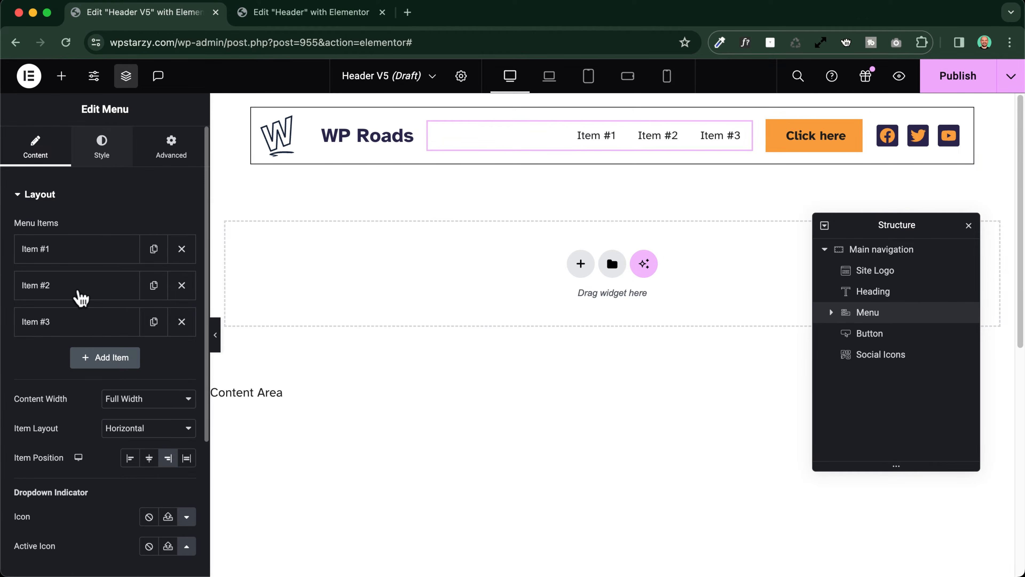
click(168, 315)
scroll(69, 440, down, 5)
click(93, 529)
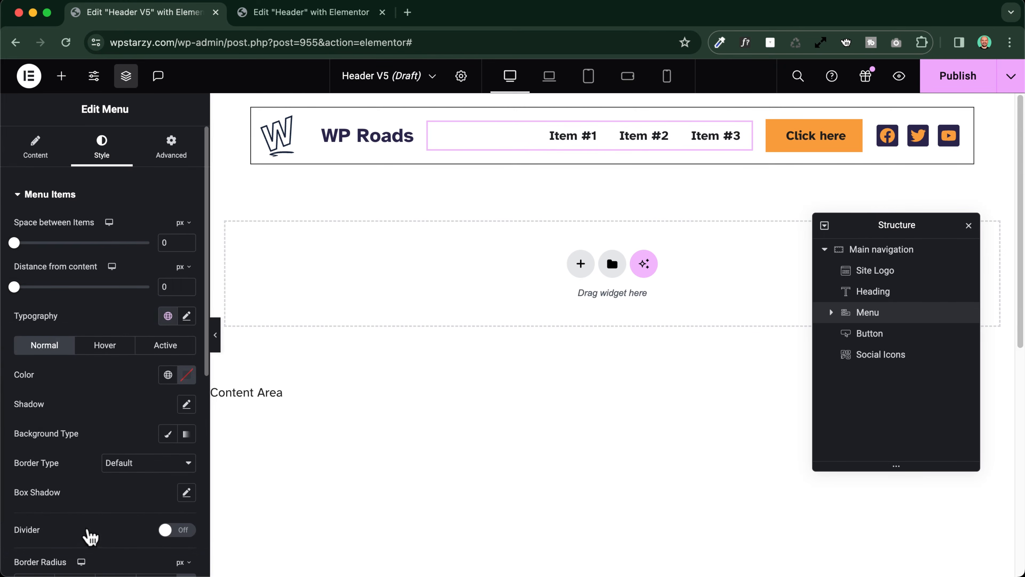
Rename the first menu item as Home and link it to the home page
click(37, 144)
click(68, 249)
triple_click(64, 300)
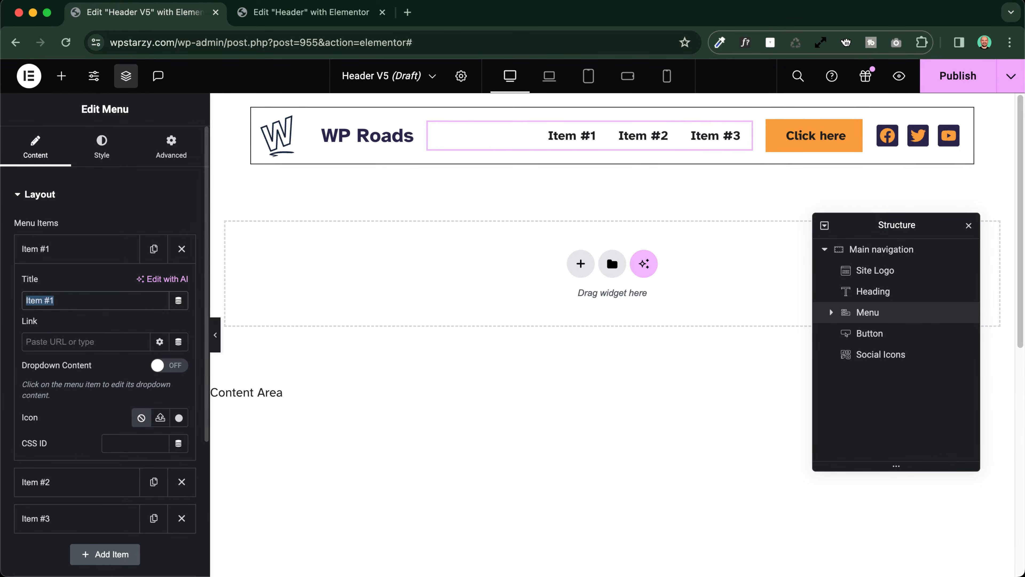
text(Home)
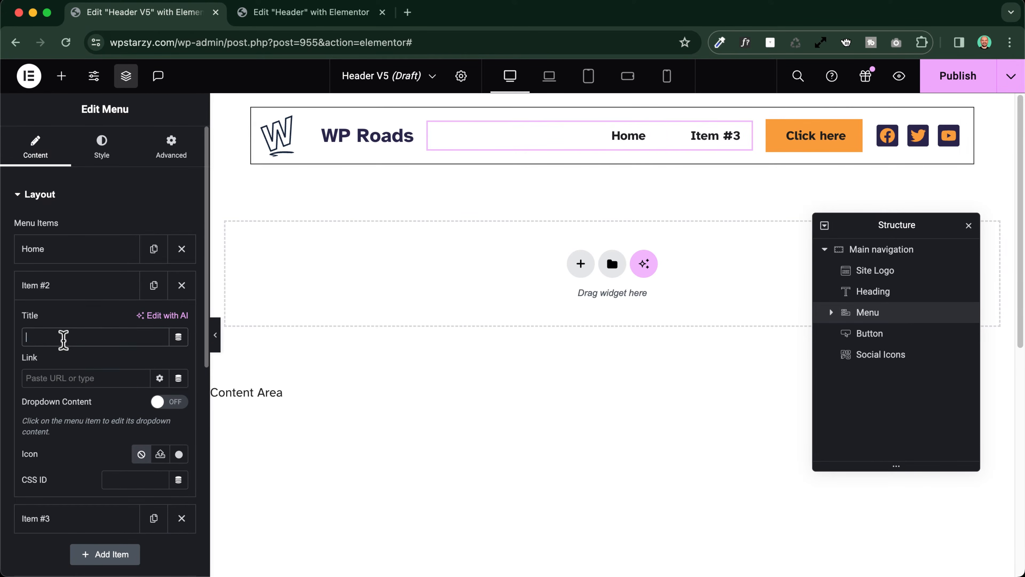
Rename the second menu item as Blog and link it to the Blog page
text(Blog)
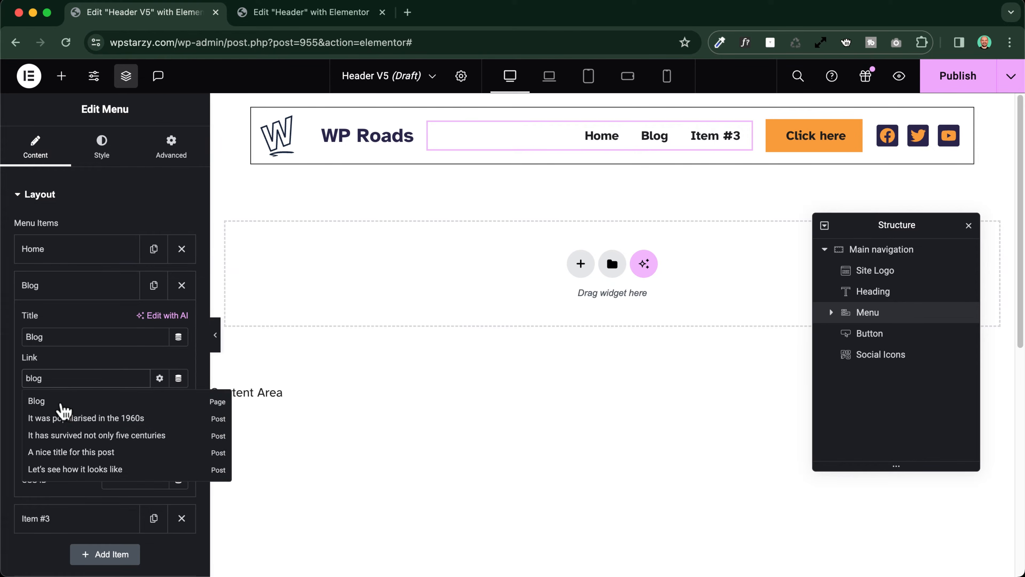
click(63, 403)
click(47, 285)
Rename the third menu item as About and link it to the About page
click(44, 323)
triple_click(71, 376)
text(About)
click(61, 416)
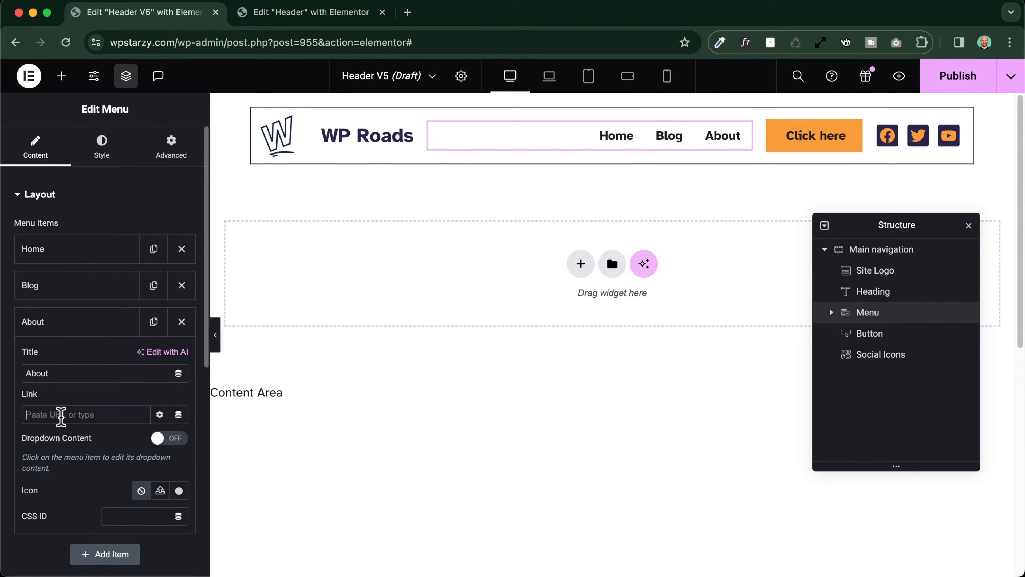
click(50, 435)
click(85, 325)
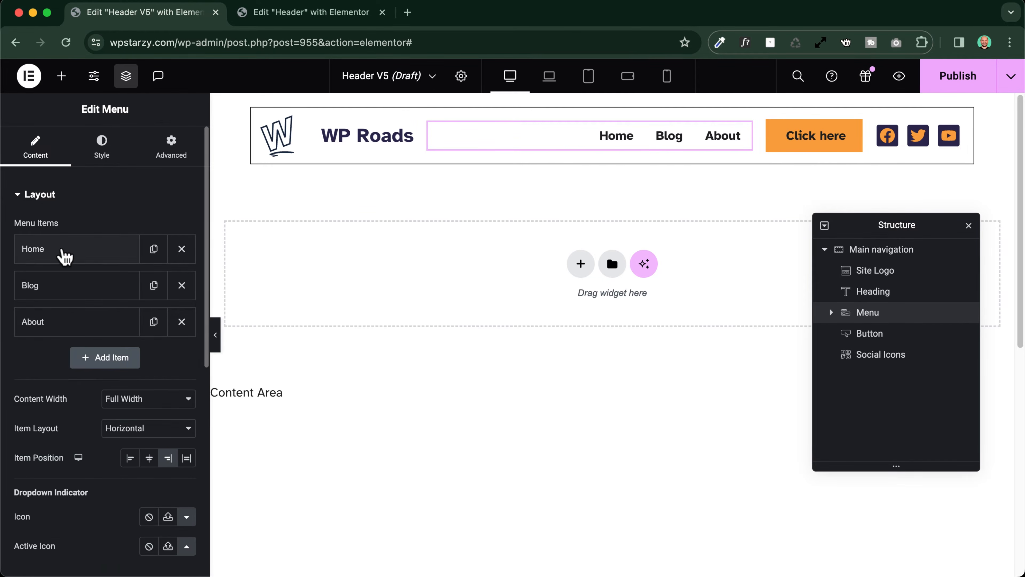
click(64, 252)
click(64, 252)
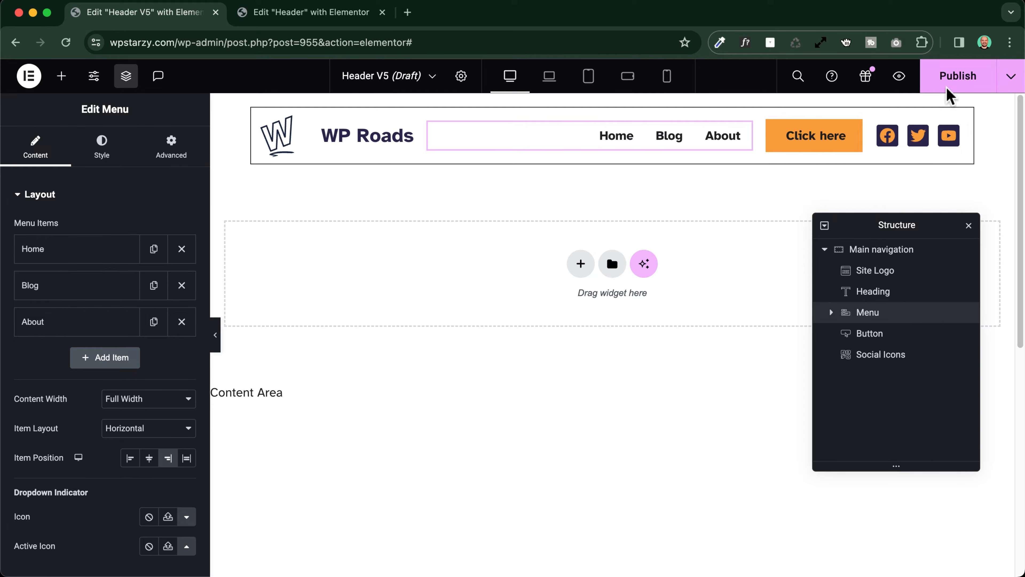
Link the Click here button to the Contact page
click(829, 139)
double_click(89, 302)
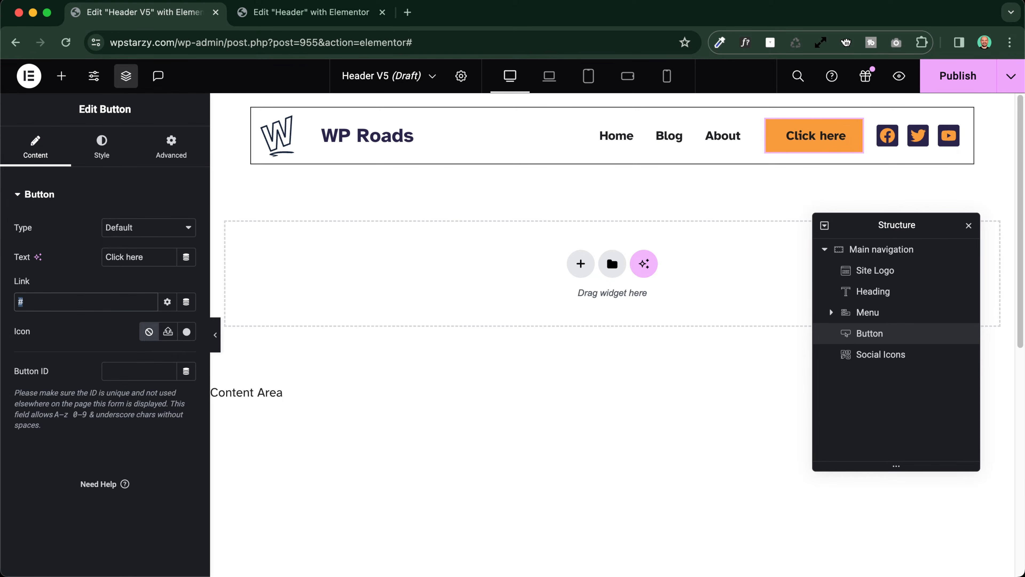
text(conta)
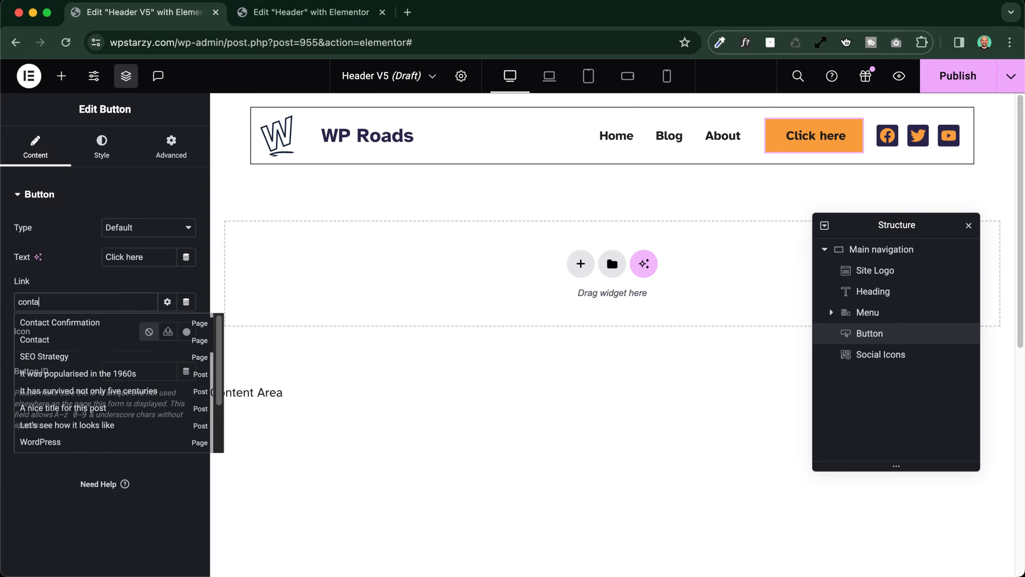
click(30, 342)
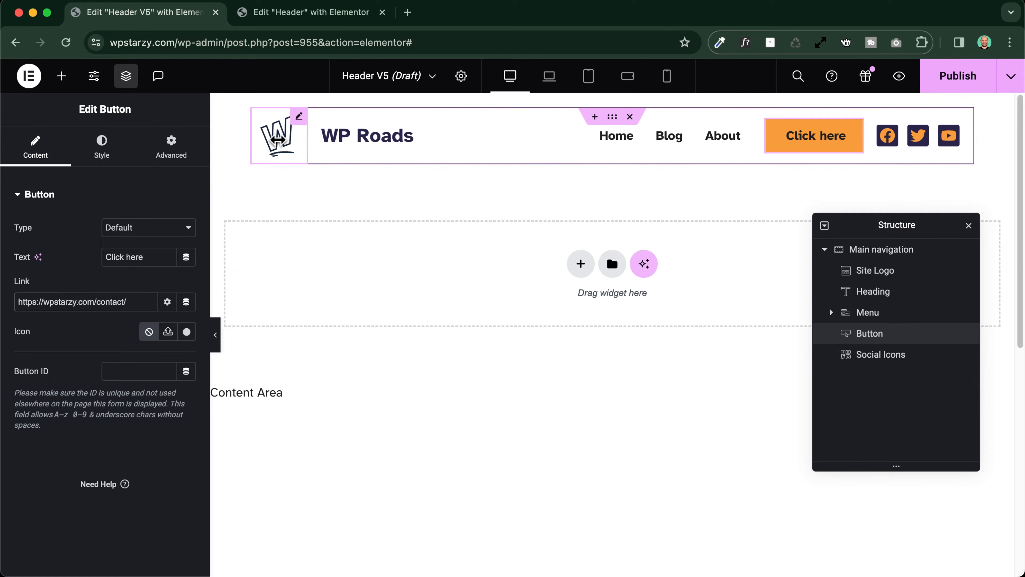
Compare the site logo with the existing Header template and give it a Classic background in the global color Accent 1
click(299, 115)
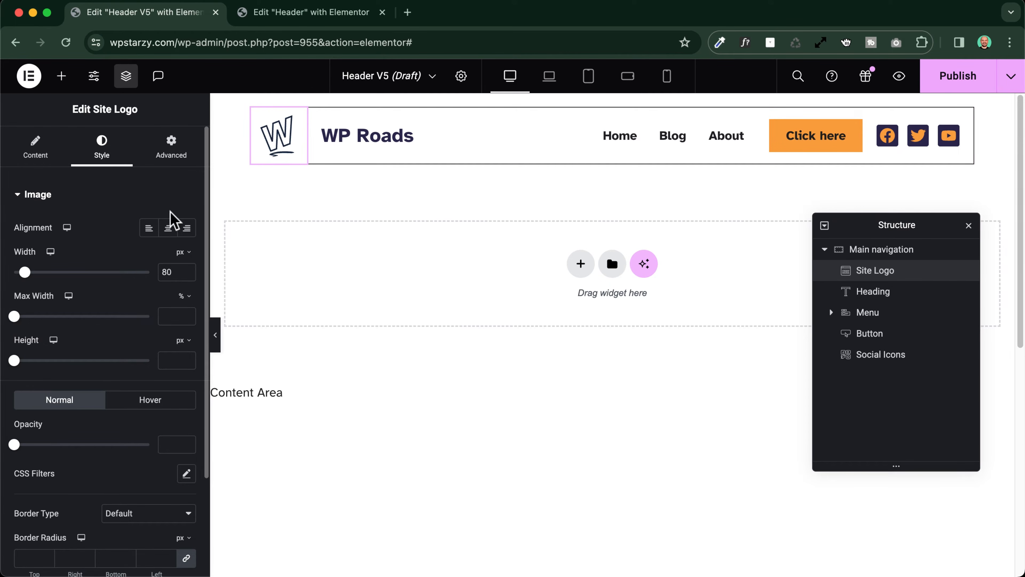
click(295, 13)
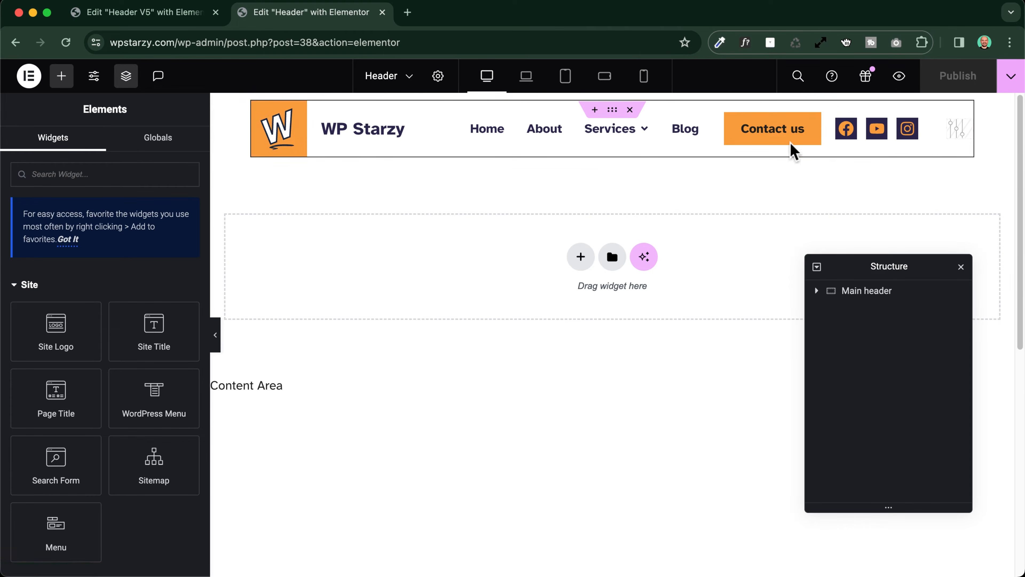
click(180, 16)
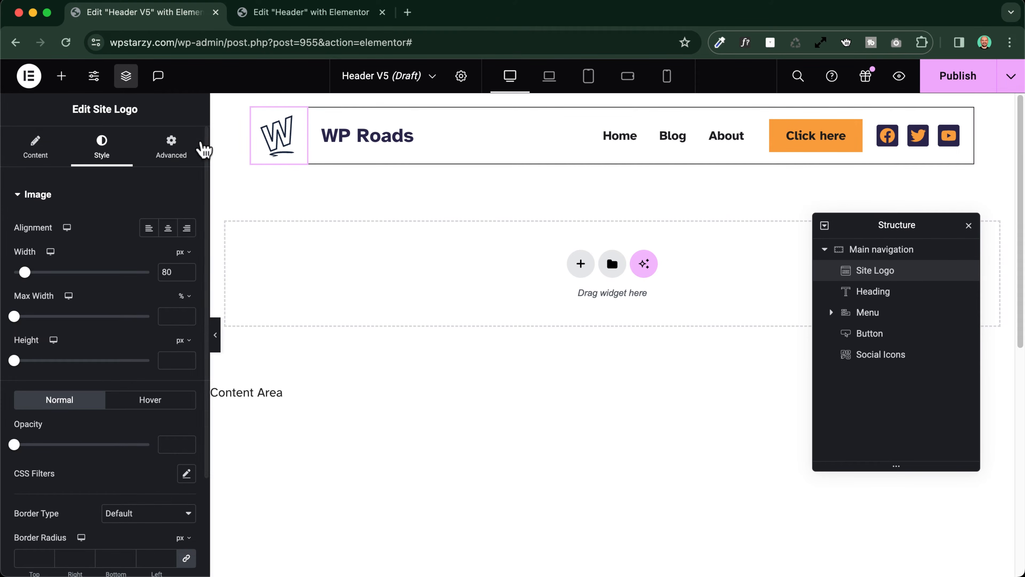
click(184, 152)
scroll(69, 291, down, 10)
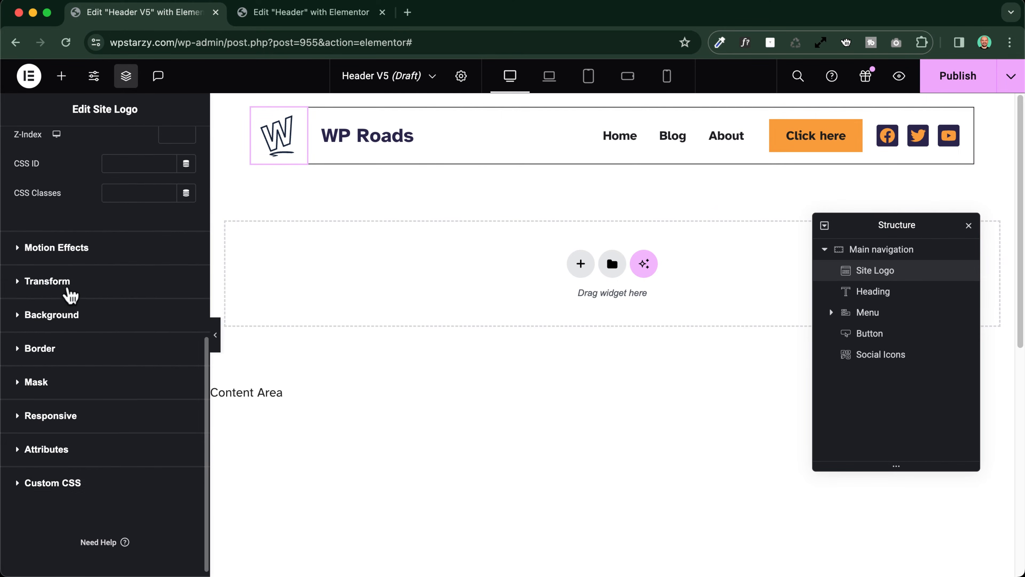
click(49, 315)
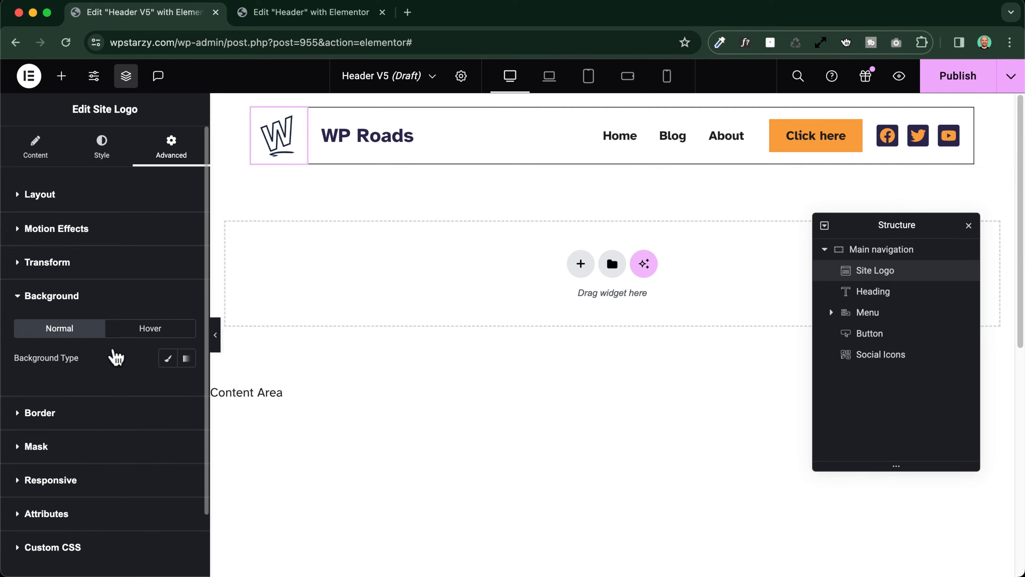
click(167, 358)
click(168, 386)
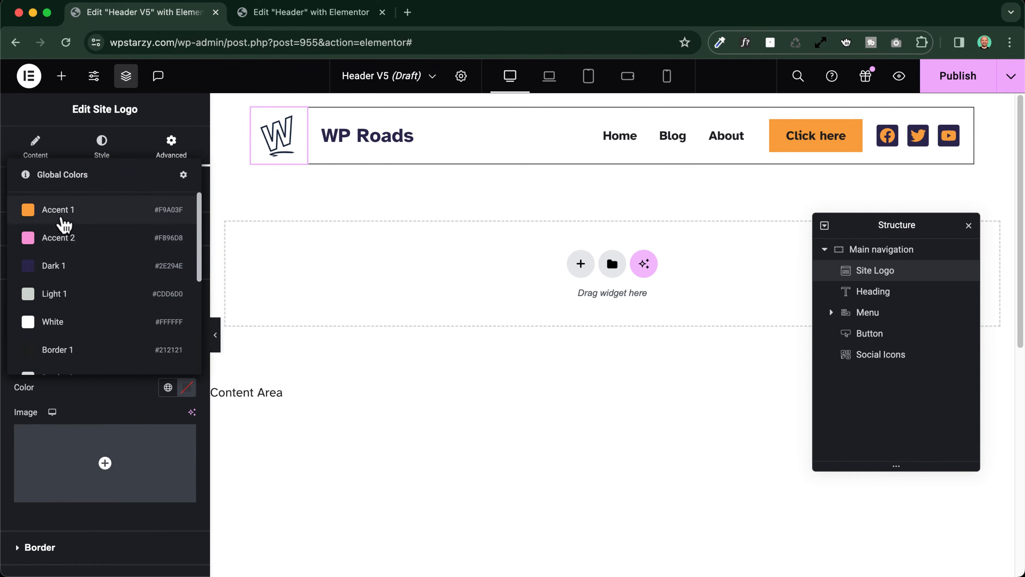
click(63, 218)
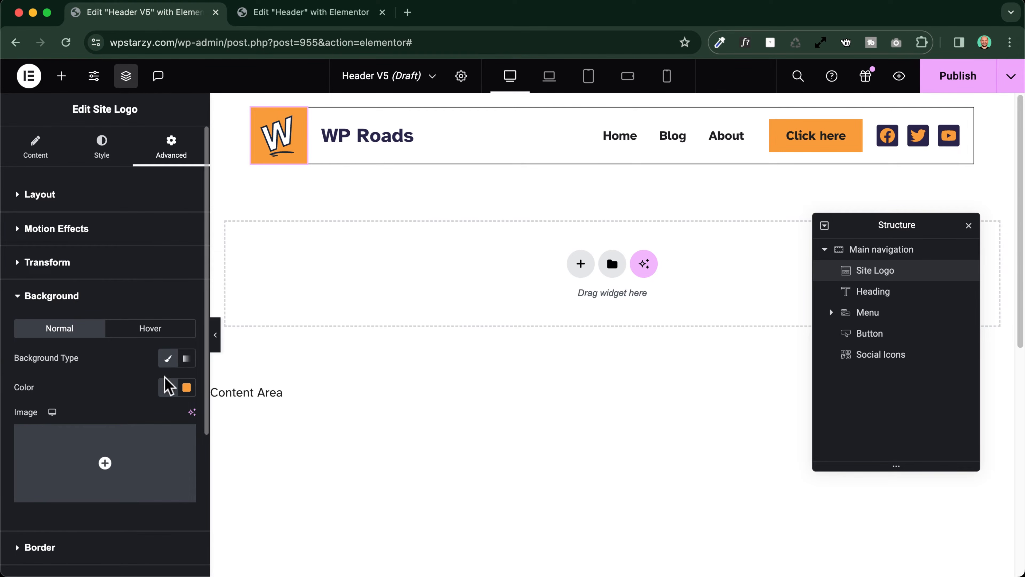
Set the site logo's hover background to Classic with the global color Accent 2
click(149, 328)
click(167, 358)
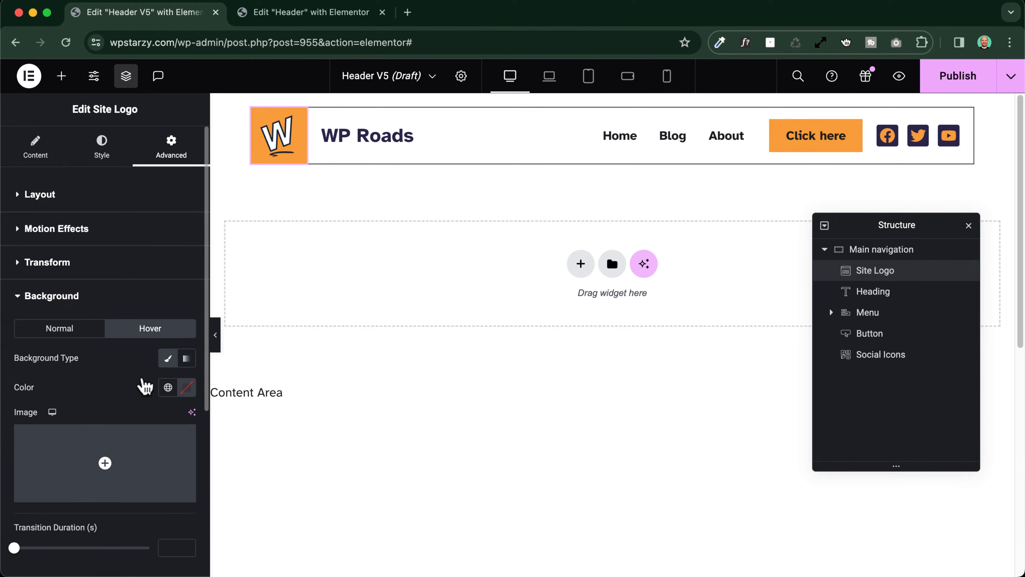
click(168, 387)
click(51, 237)
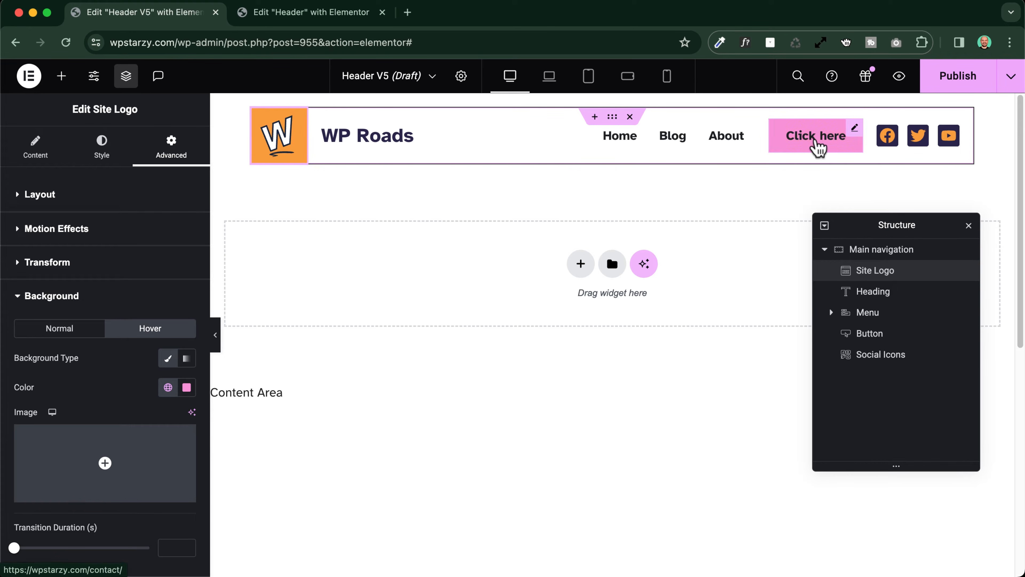
Examine how the sticky header behaves while the page scrolls, with the editing panels both shown and hidden
scroll(444, 254, down, 8)
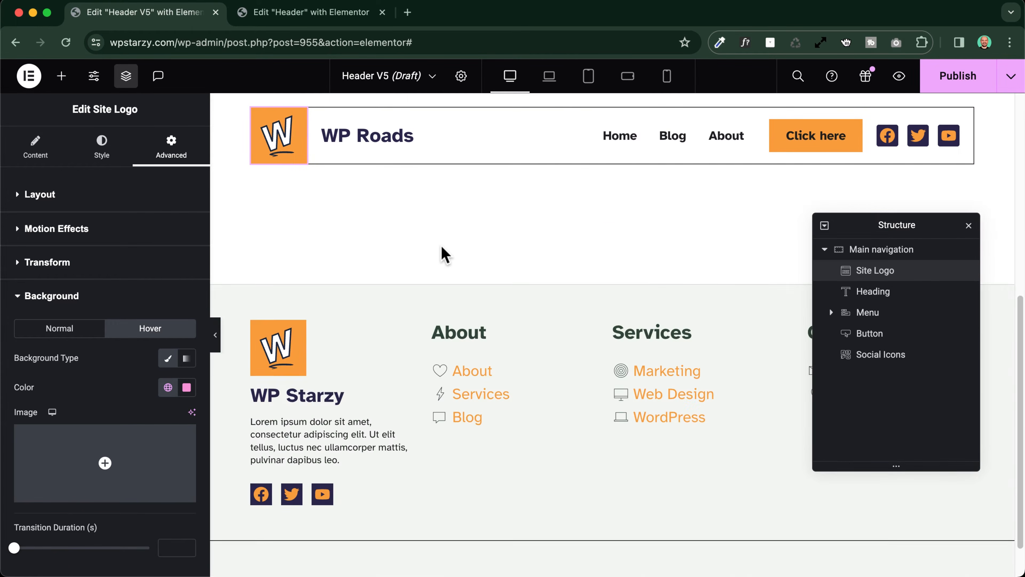
scroll(442, 253, up, 8)
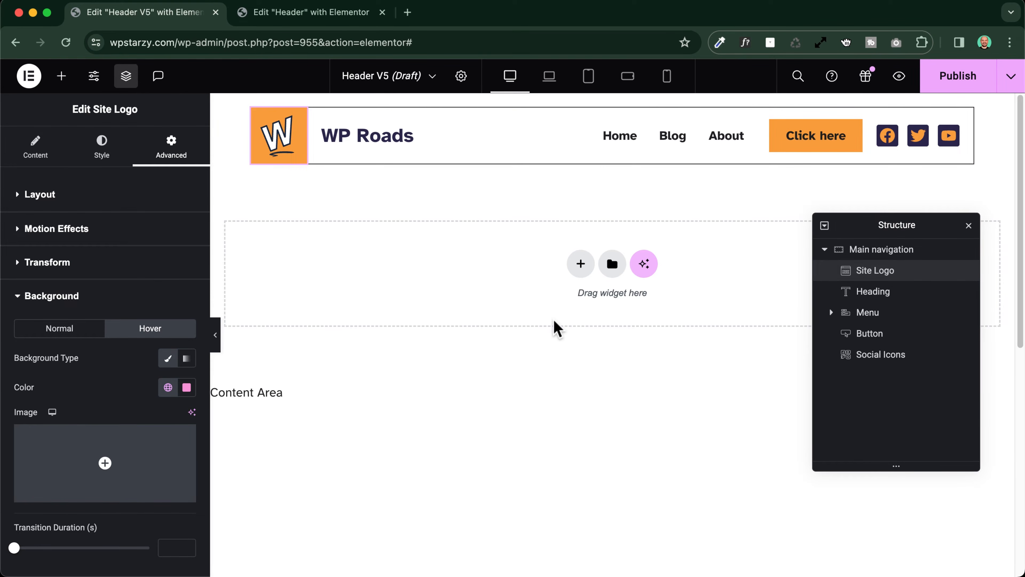
key(super+p)
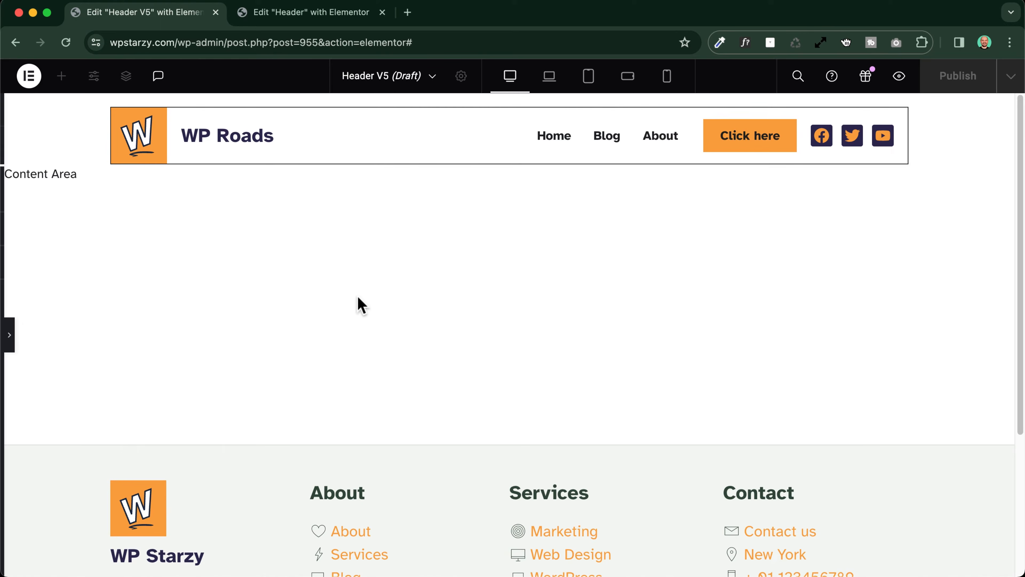
scroll(339, 293, down, 5)
scroll(306, 294, up, 5)
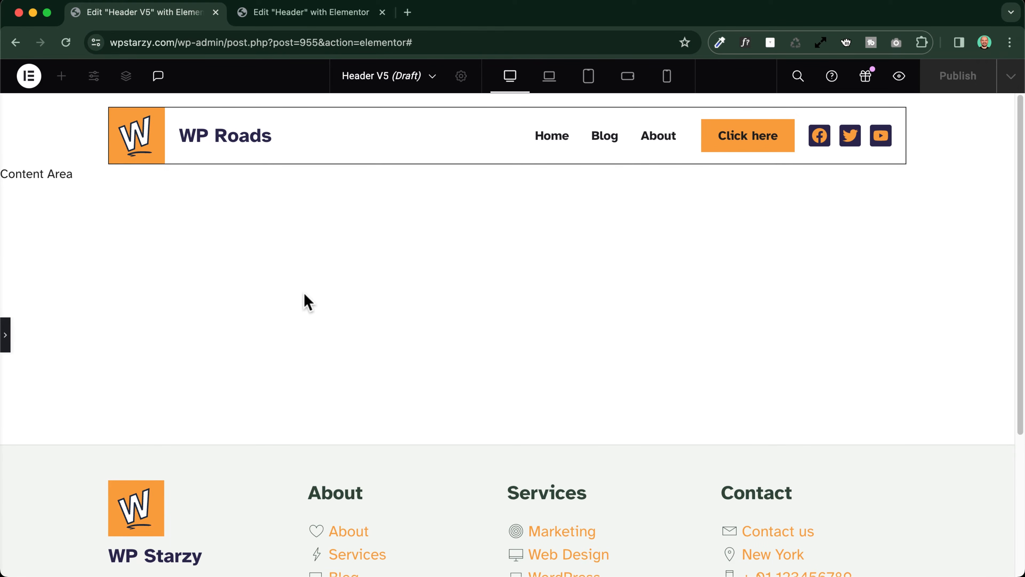
key(super+p)
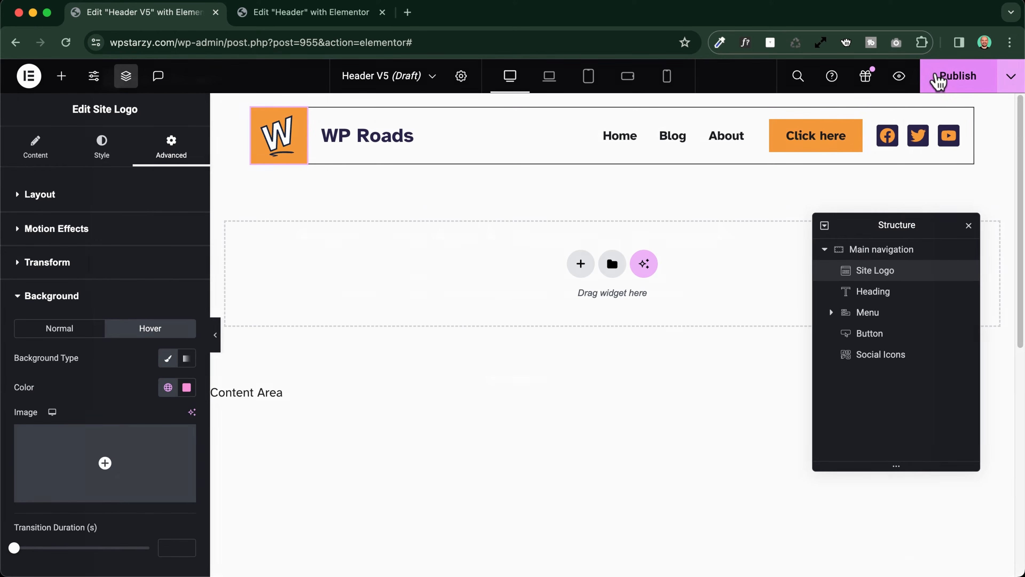
Publish Header V5 without a display condition and check its sticky behavior in the browser preview
click(938, 77)
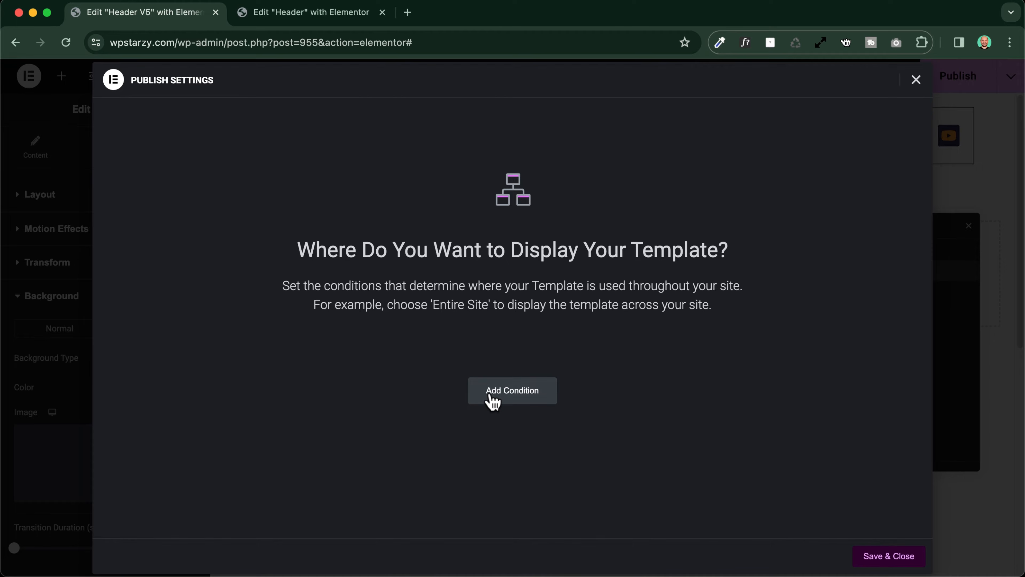
click(886, 560)
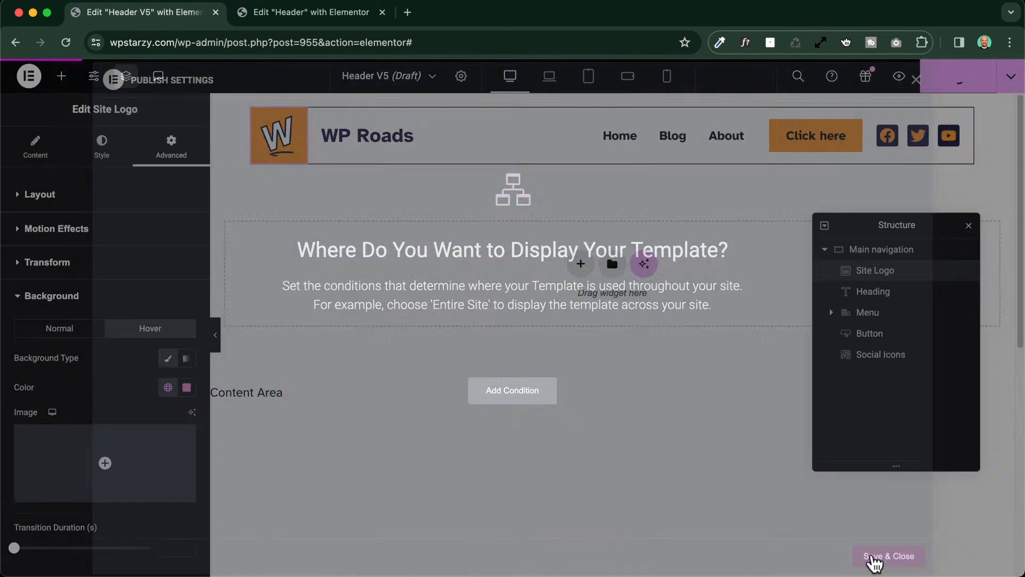
click(899, 76)
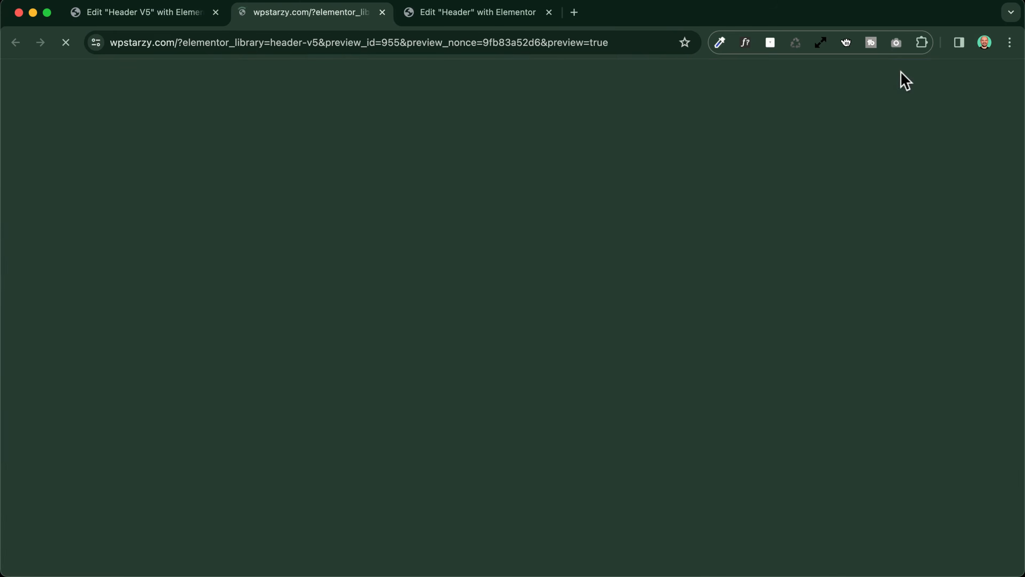
scroll(285, 231, down, 5)
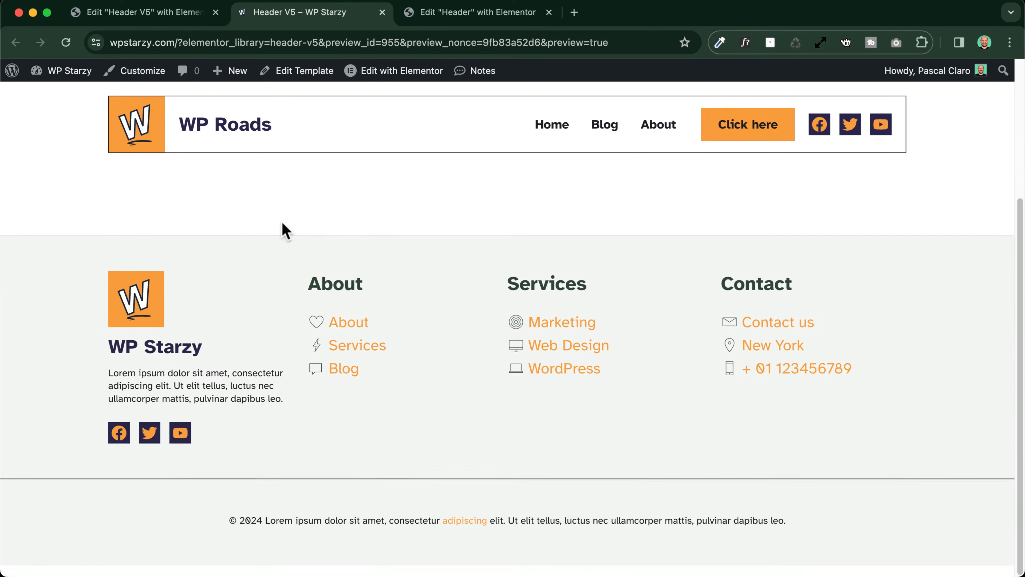
scroll(286, 231, up, 5)
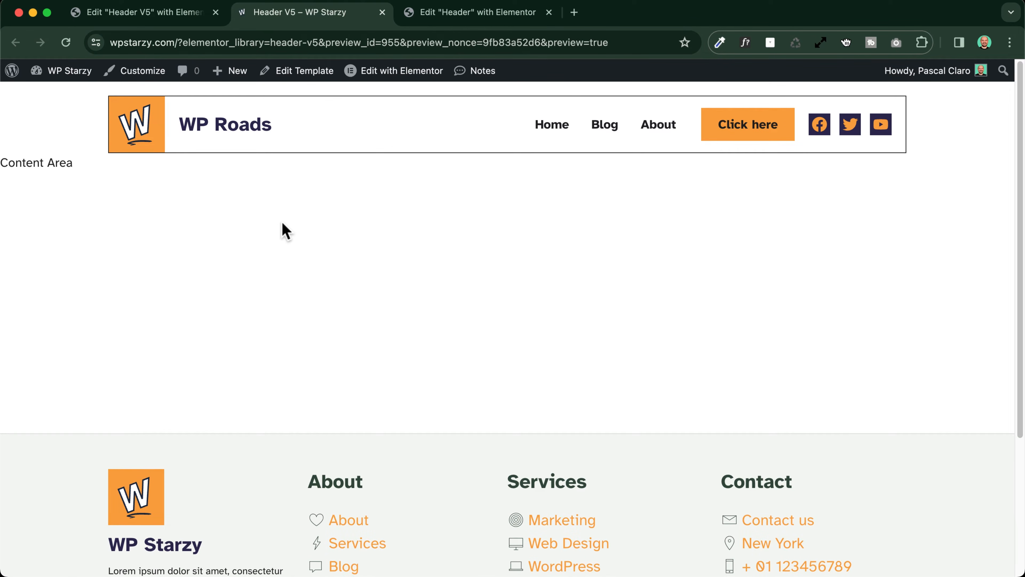
click(137, 13)
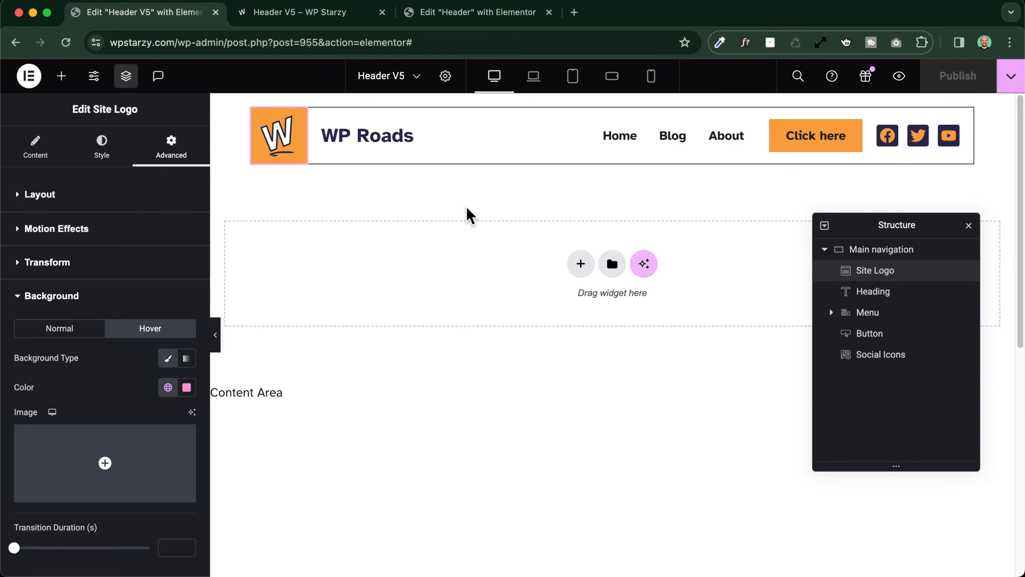
Check the header in the laptop and Tablet Portrait views, moving the Structure panel clear of the header
click(535, 81)
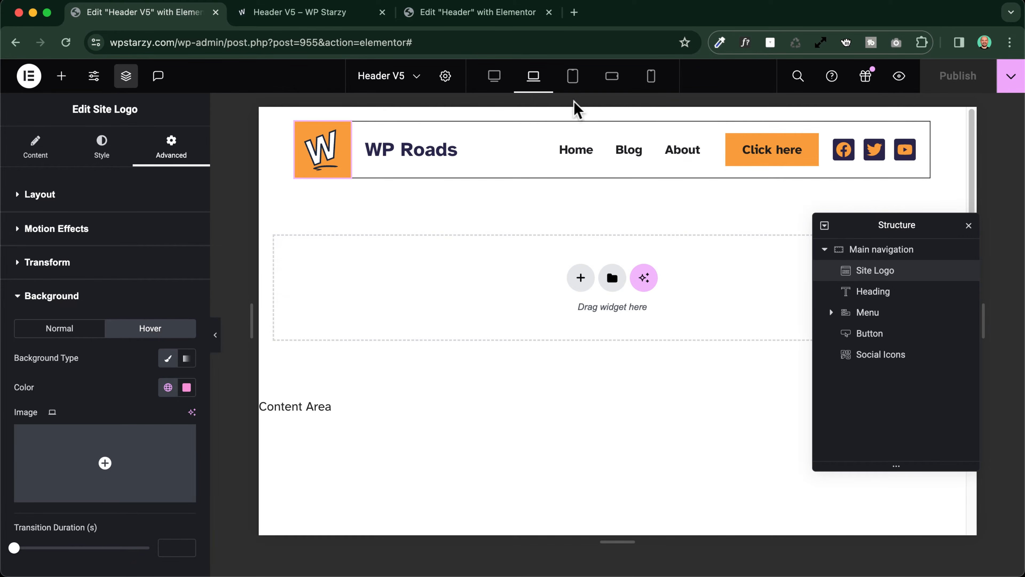
click(573, 78)
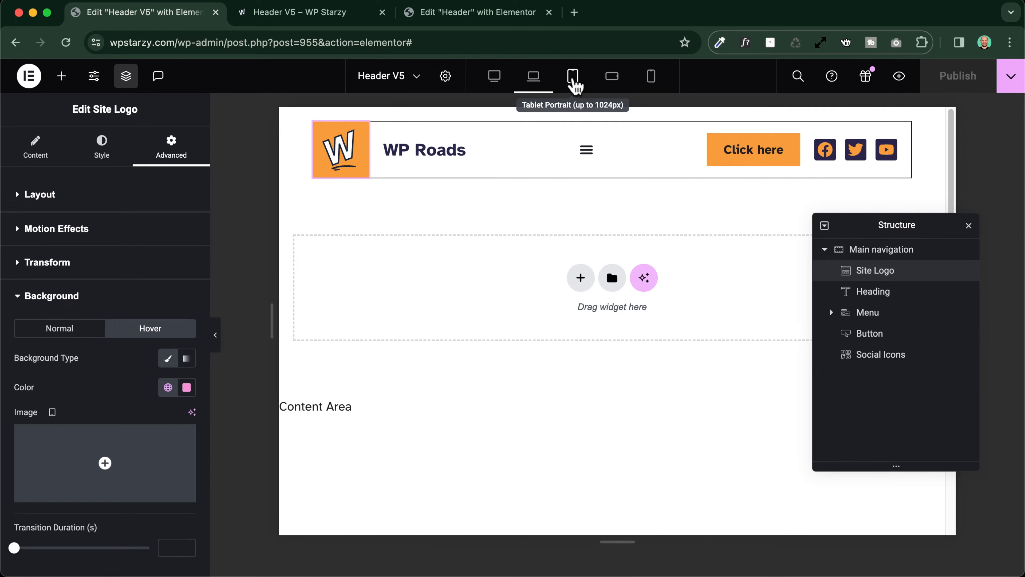
drag(922, 229, 948, 319)
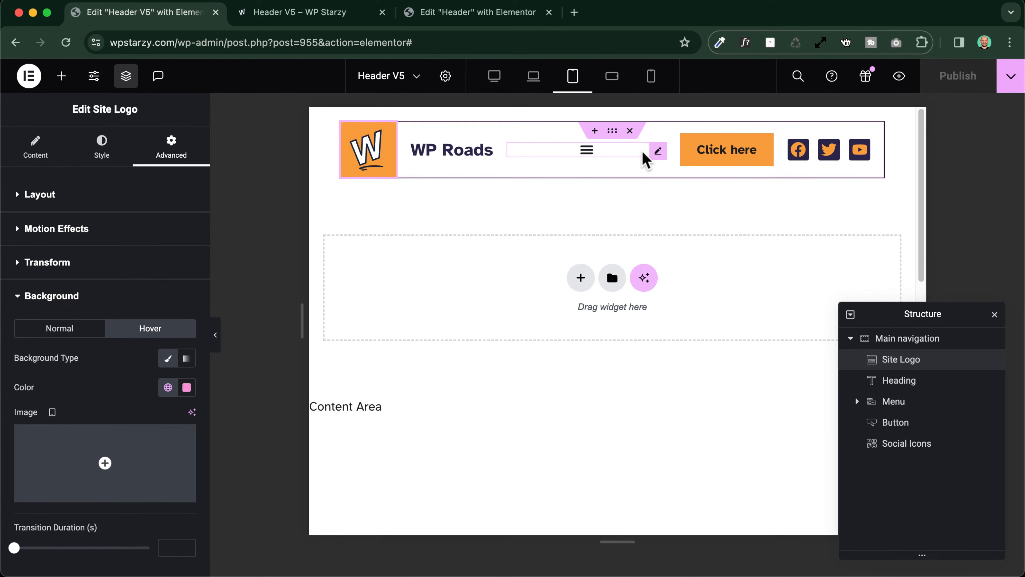
Select the Menu widget and open and close its dropdown to examine the toggle icon's background
click(636, 156)
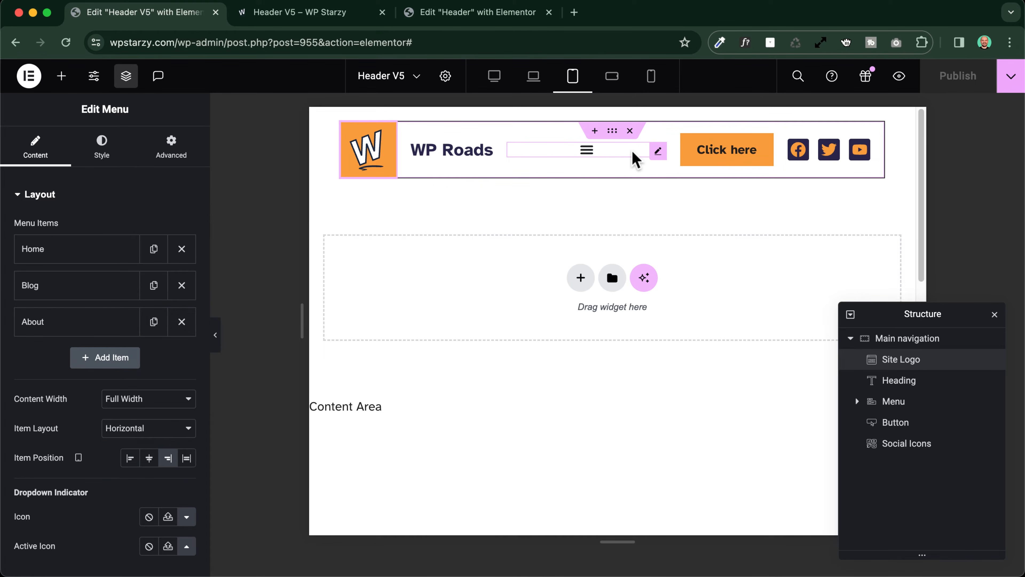
click(585, 153)
click(584, 152)
click(587, 152)
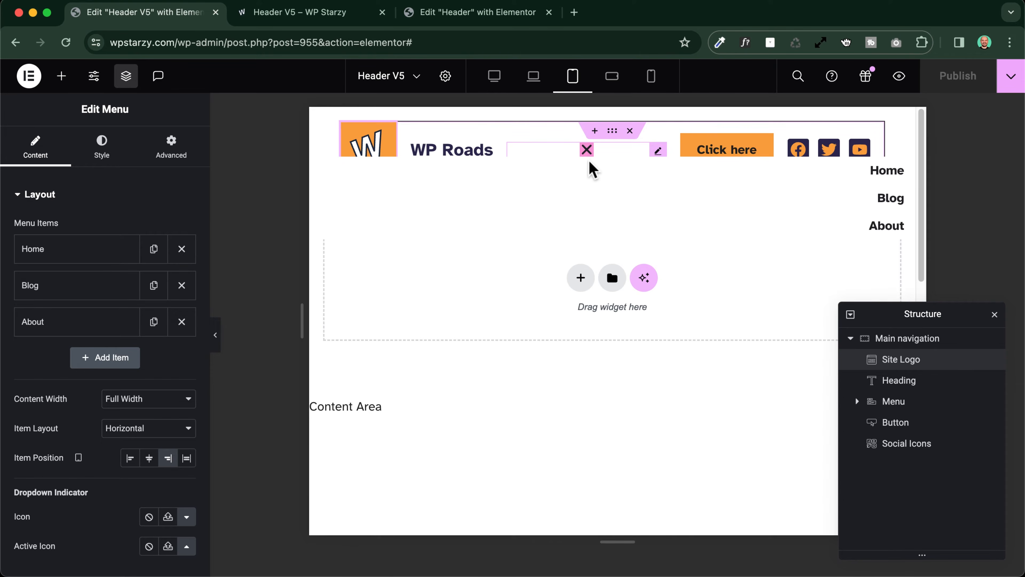
scroll(589, 158, up, 5)
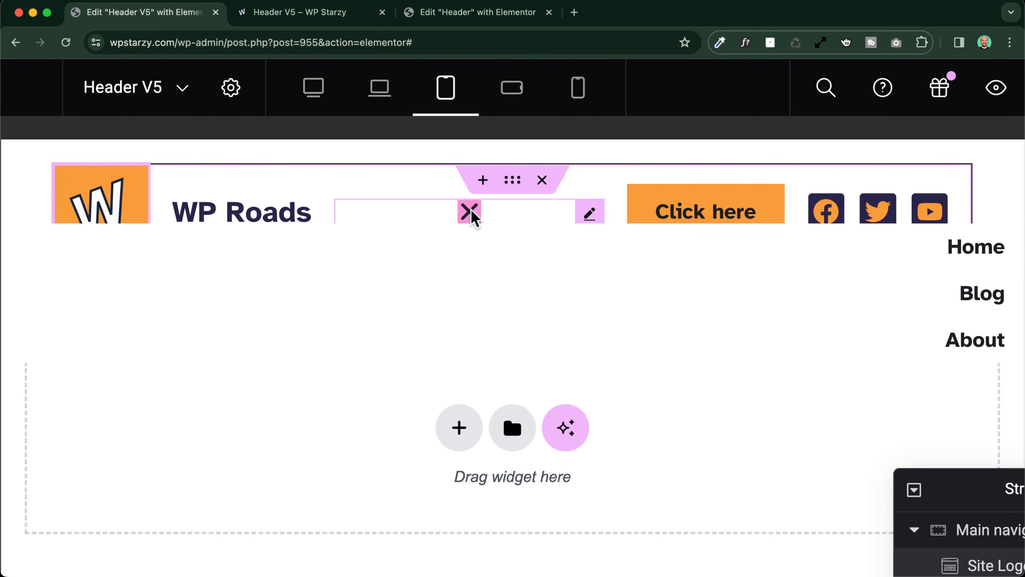
click(469, 214)
scroll(470, 218, down, 5)
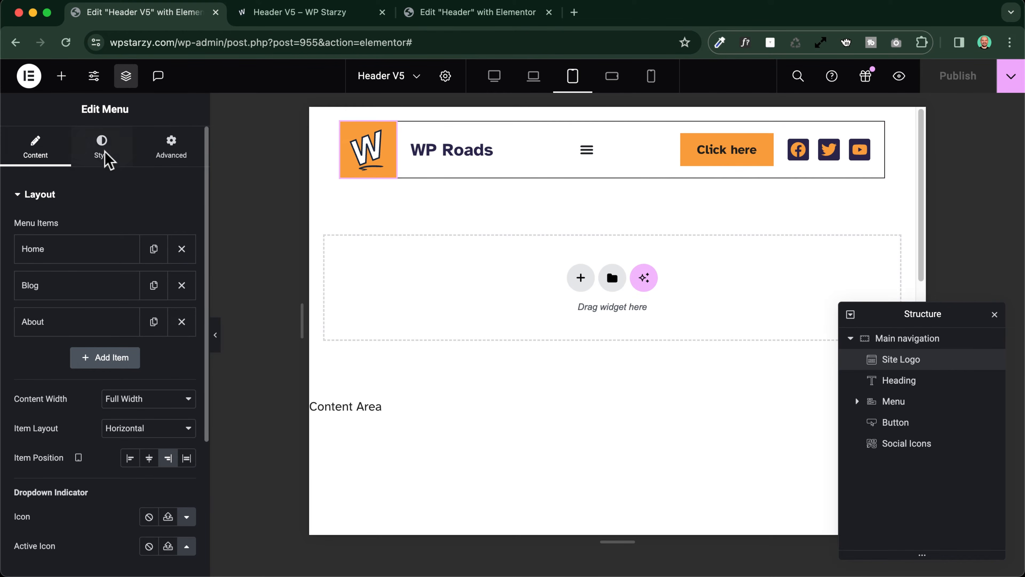
Set the menu toggle's hover background to Classic with the global color White
click(106, 159)
scroll(55, 361, down, 3)
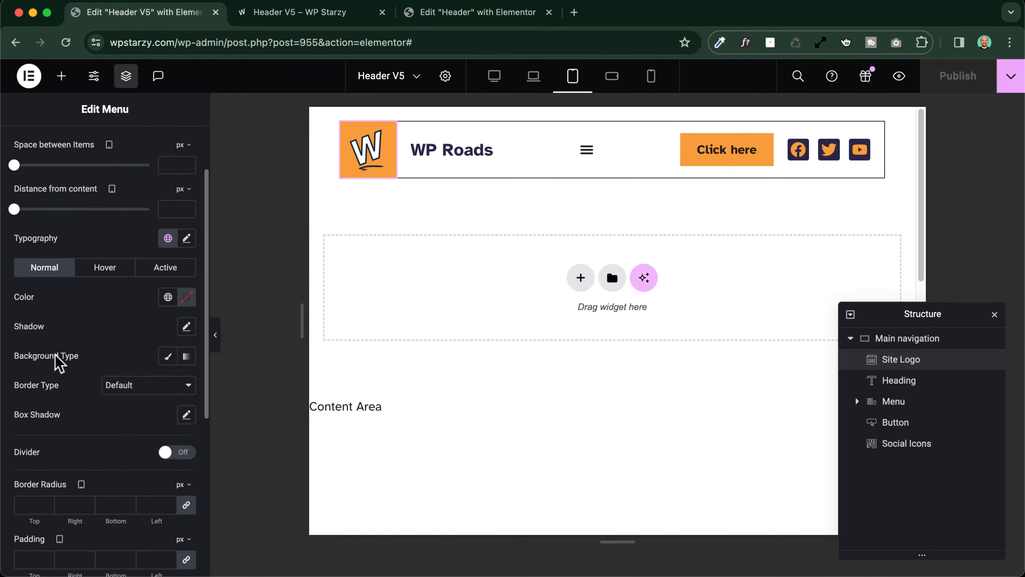
scroll(56, 361, down, 6)
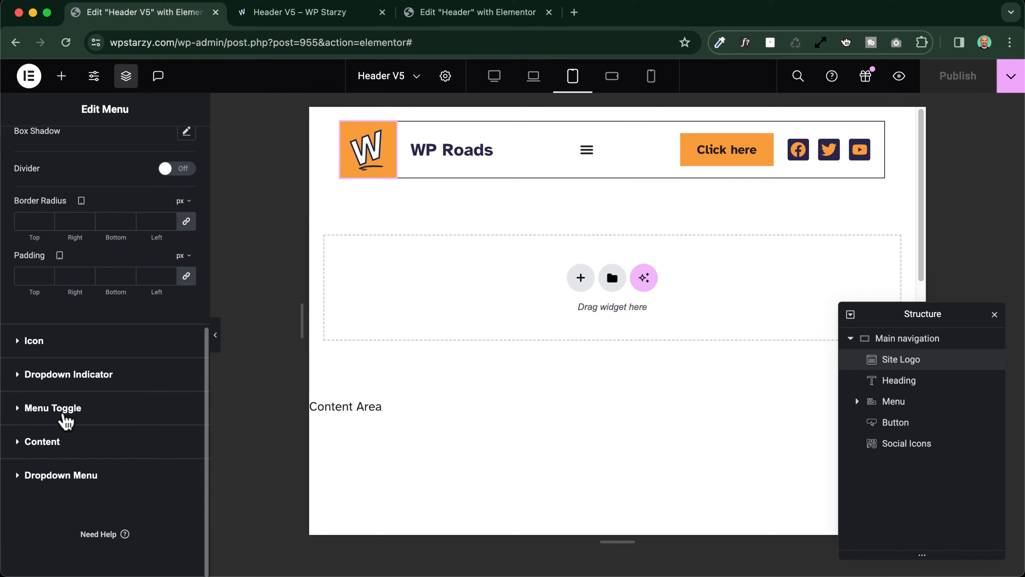
click(70, 412)
scroll(92, 321, down, 3)
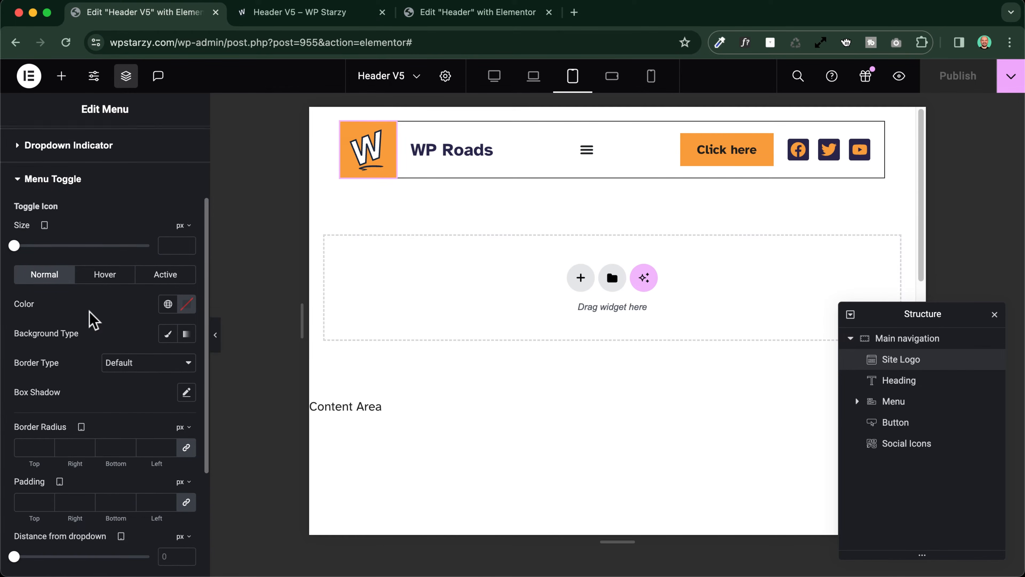
click(104, 270)
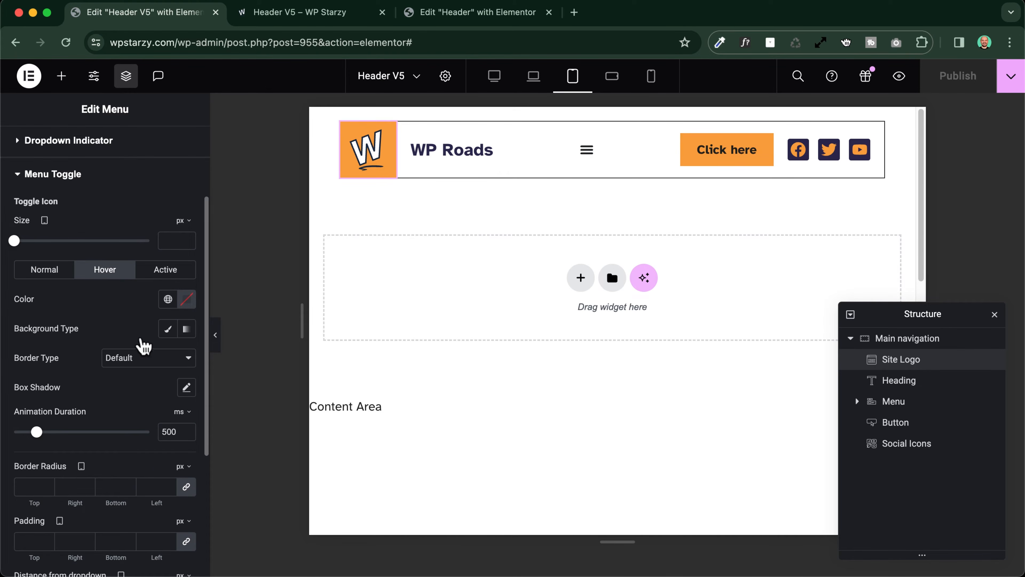
click(172, 329)
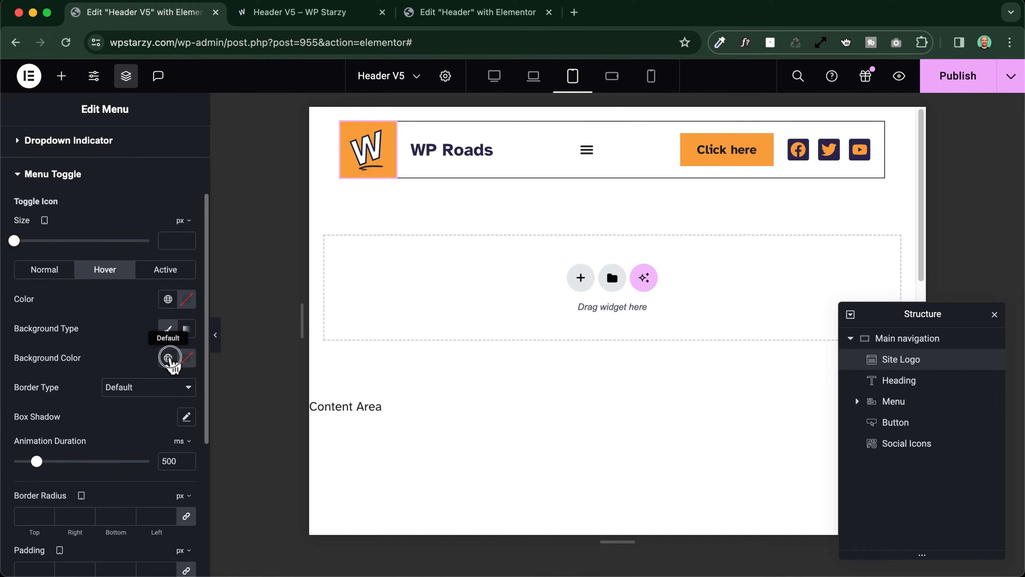
click(168, 358)
click(93, 303)
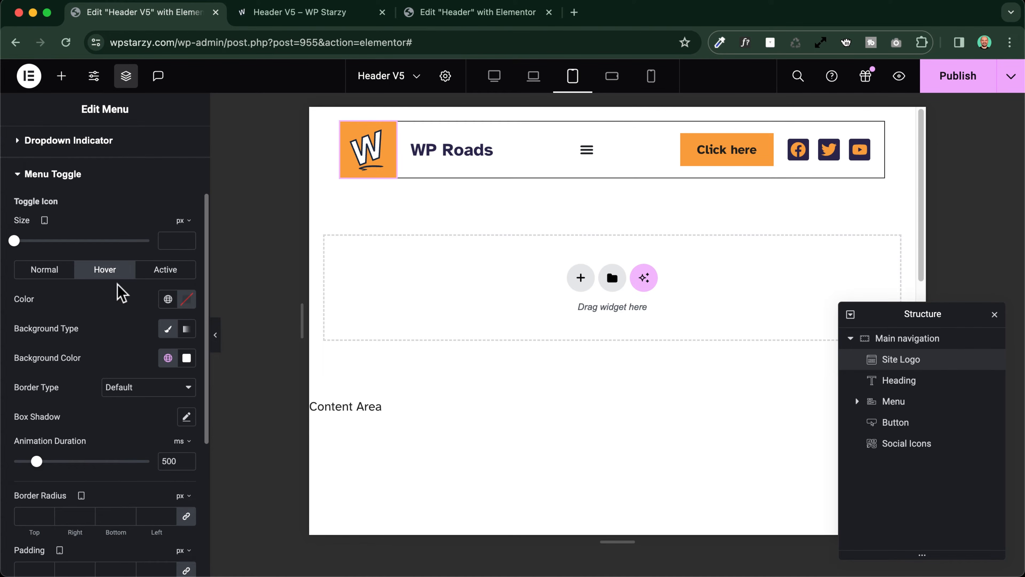
Set the menu toggle's active background to Classic with the global color White and test opening and closing the menu
click(167, 271)
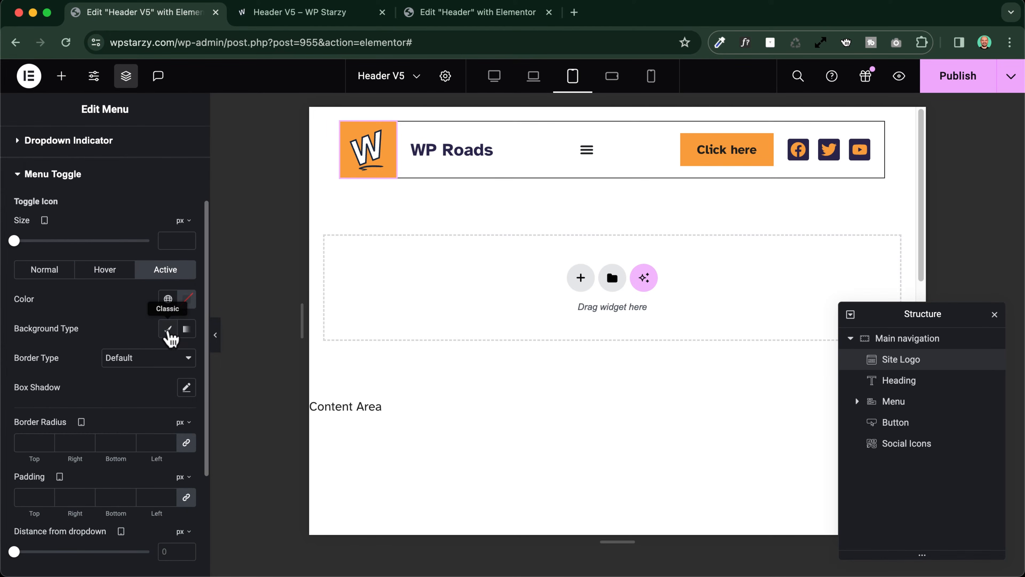
click(168, 329)
click(168, 358)
click(70, 301)
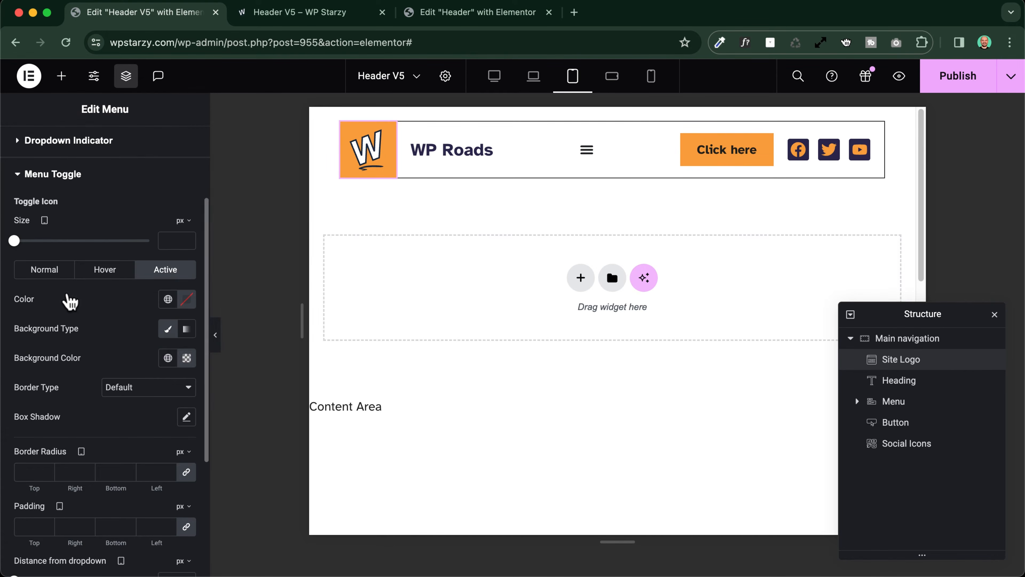
click(586, 150)
click(587, 149)
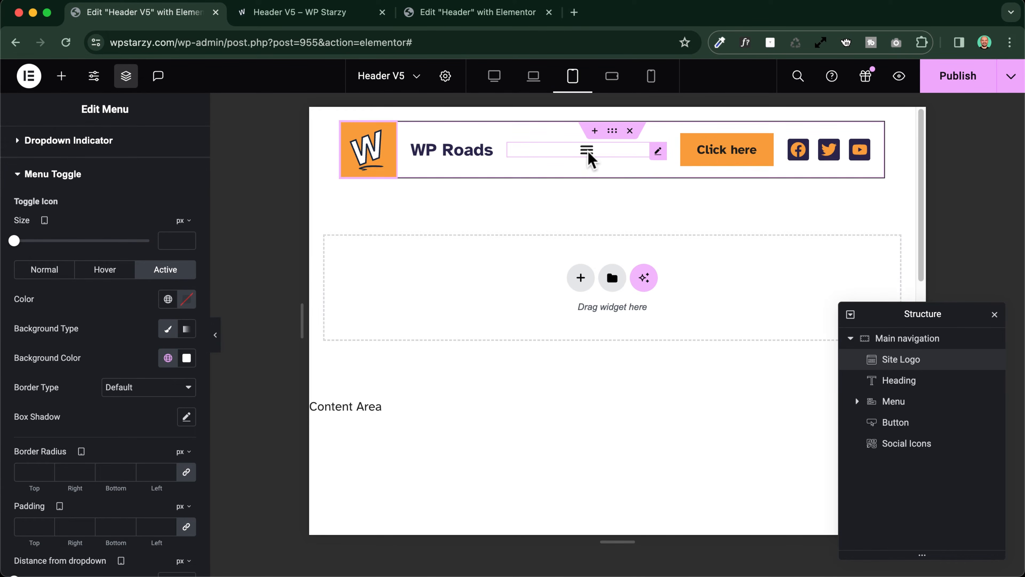
click(587, 149)
click(587, 151)
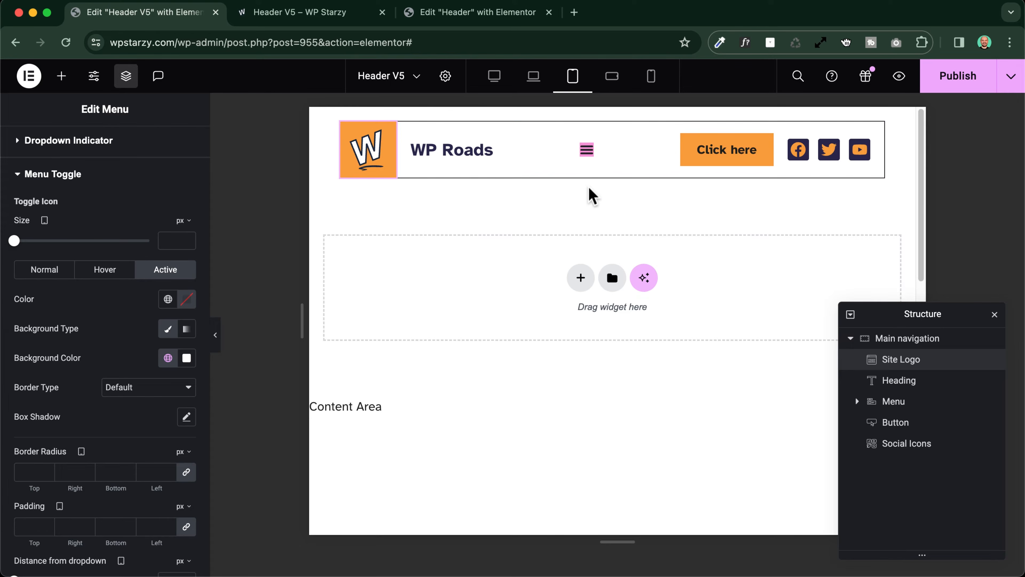
click(587, 150)
click(587, 150)
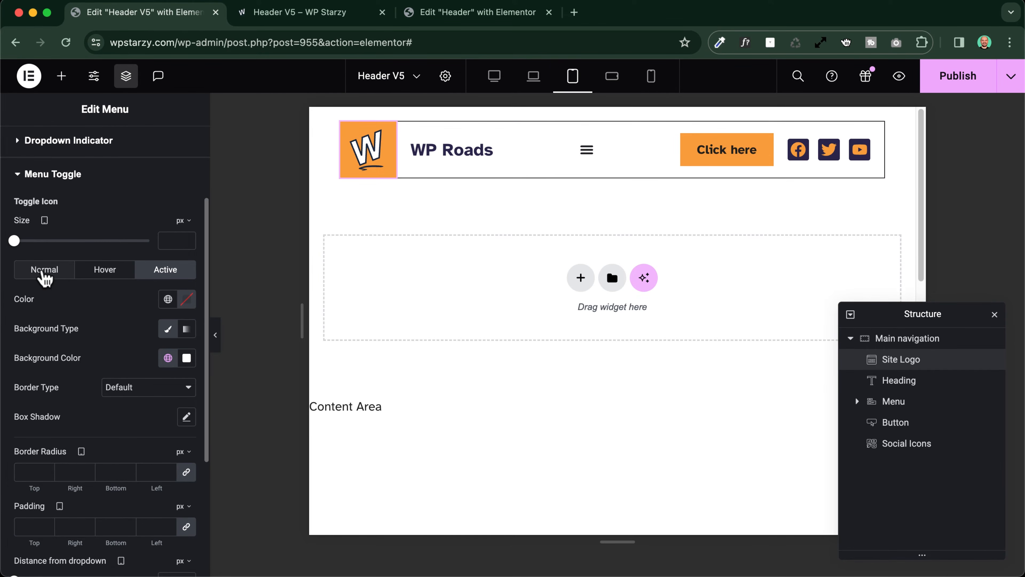
Set the menu toggle's normal background to Classic with the global color White and open the dropdown to check it
click(42, 270)
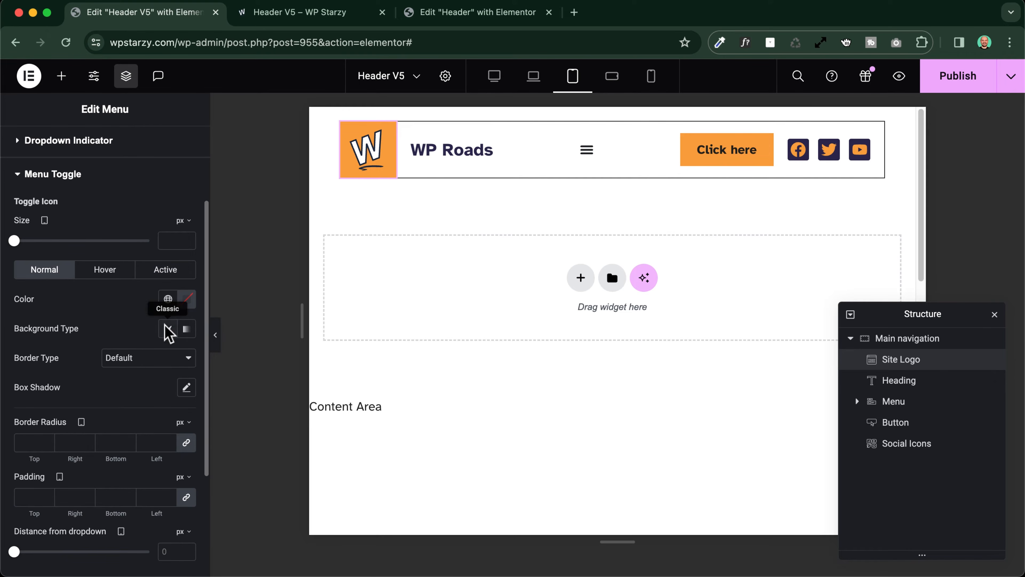
click(168, 329)
click(168, 357)
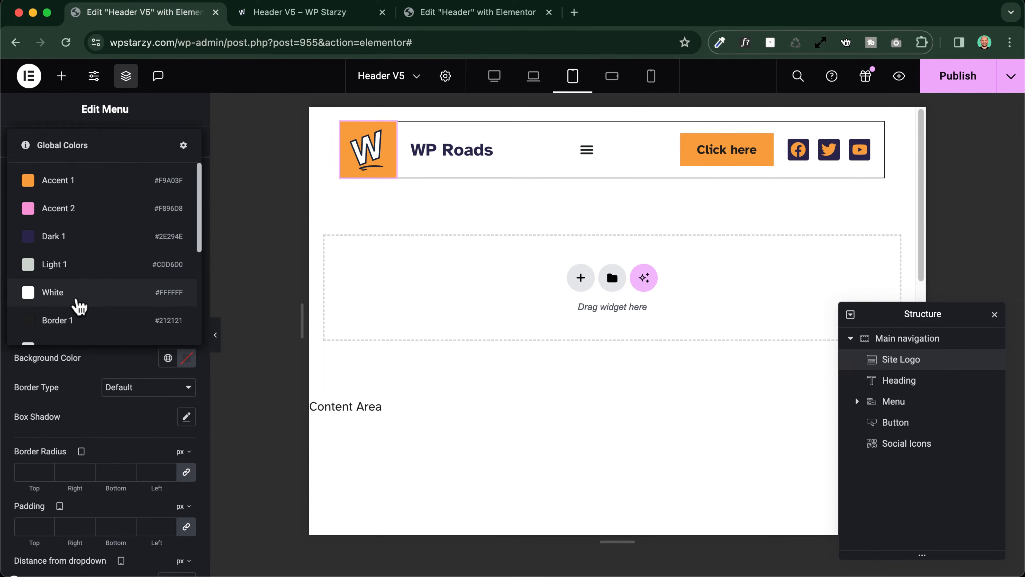
click(75, 295)
click(588, 151)
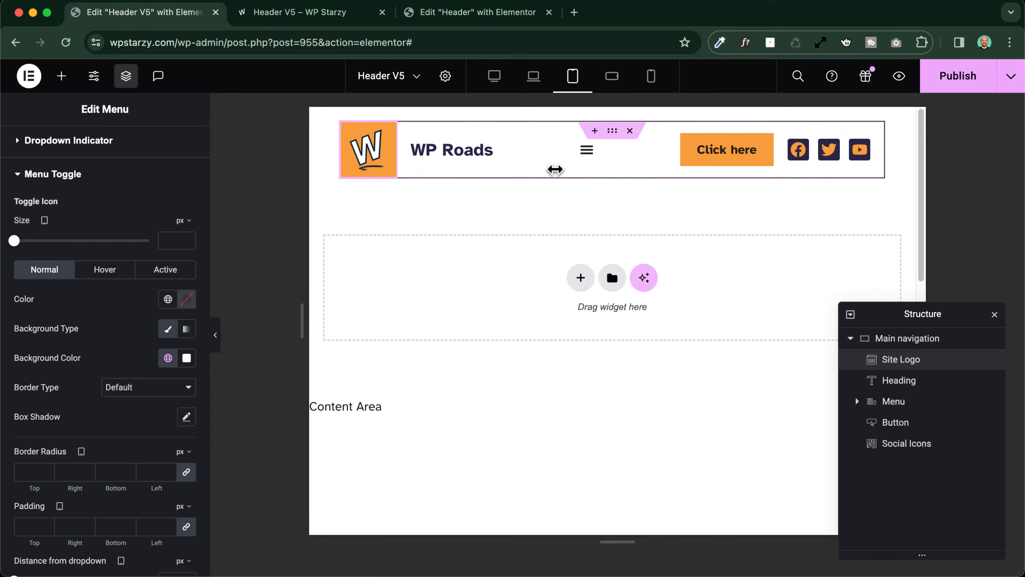
click(588, 150)
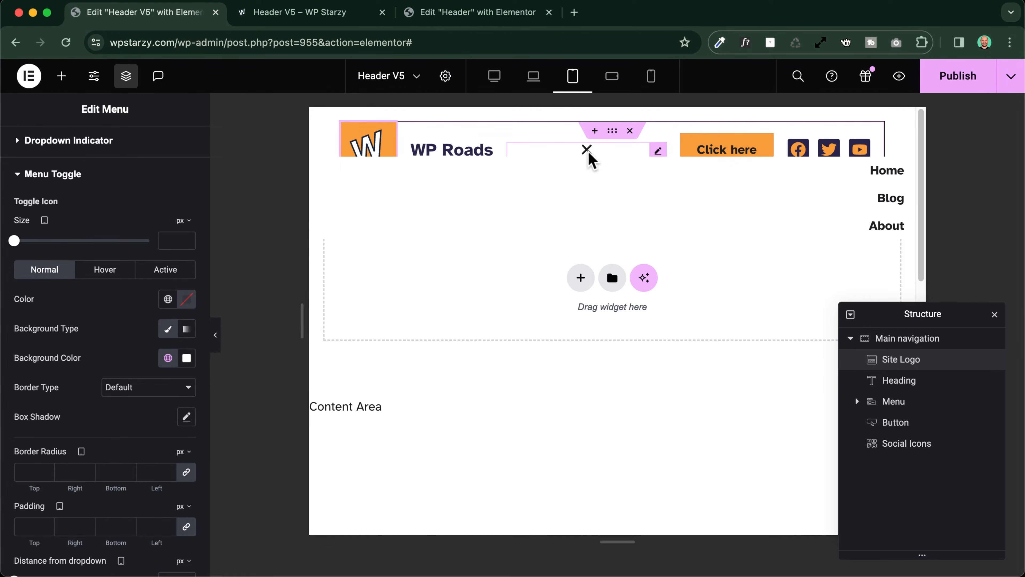
Set the menu toggle's distance from the dropdown to 30 px
scroll(59, 391, down, 5)
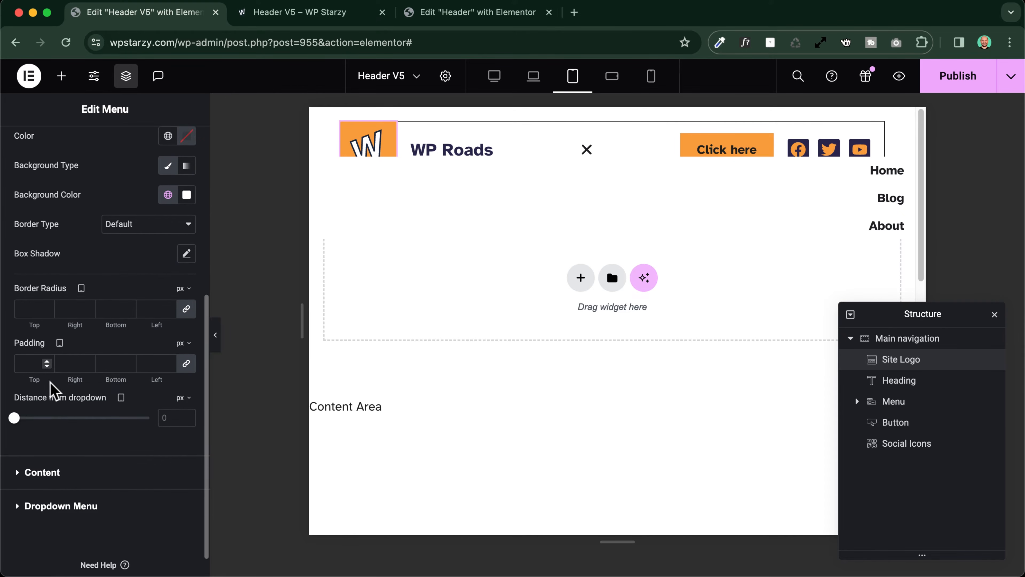
scroll(20, 422, up, 4)
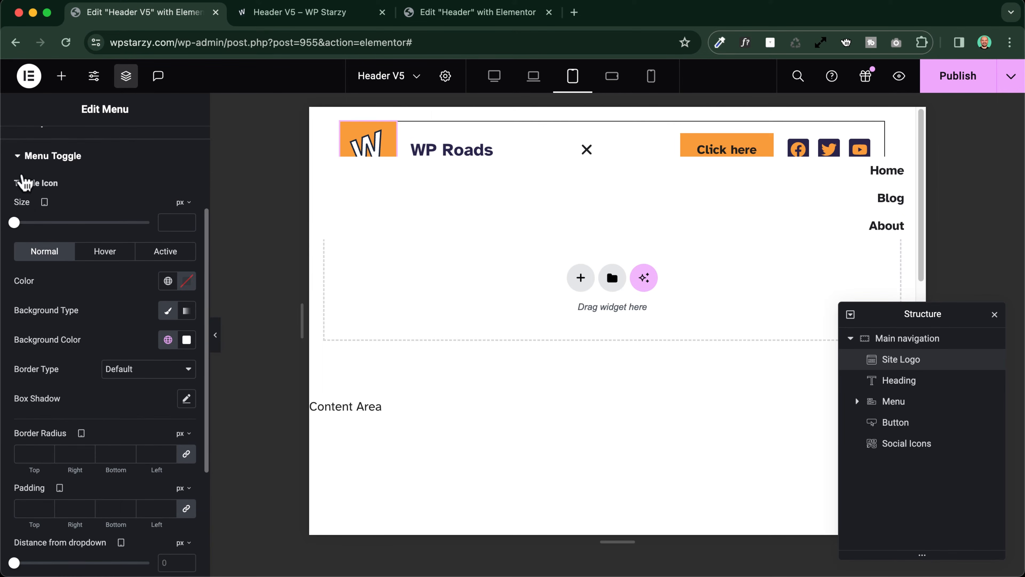
scroll(44, 353, down, 5)
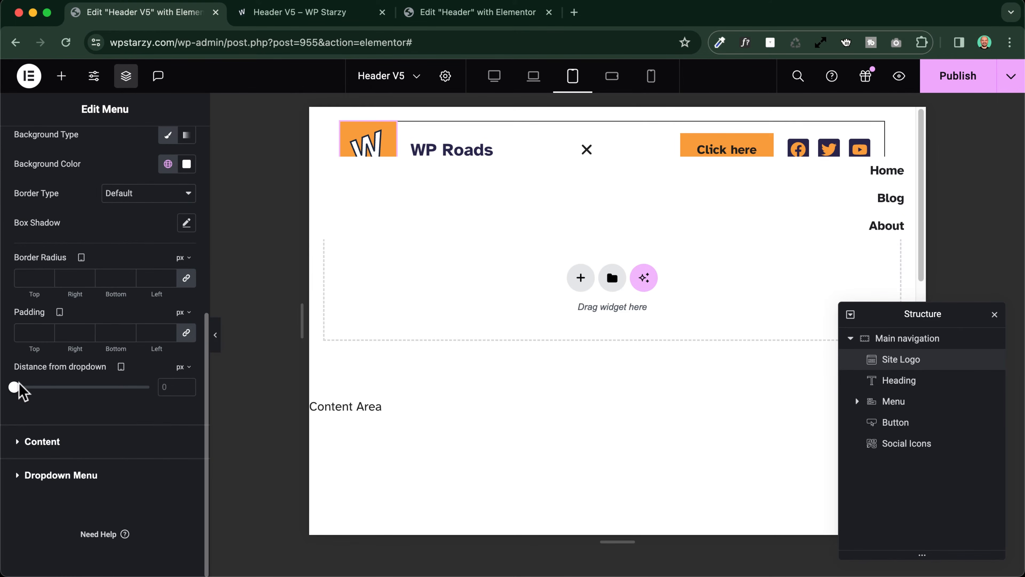
drag(15, 386, 57, 390)
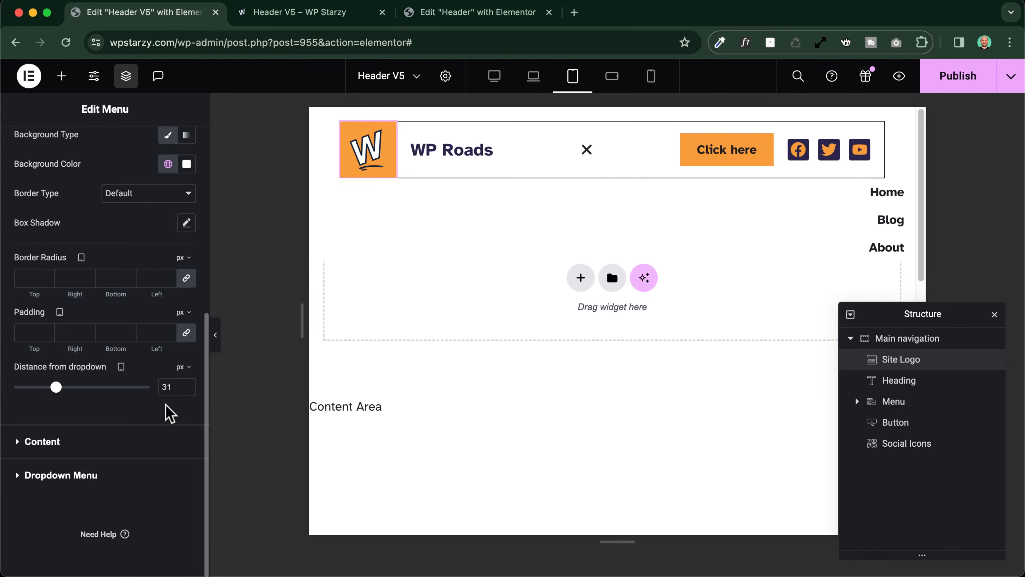
click(187, 390)
click(167, 387)
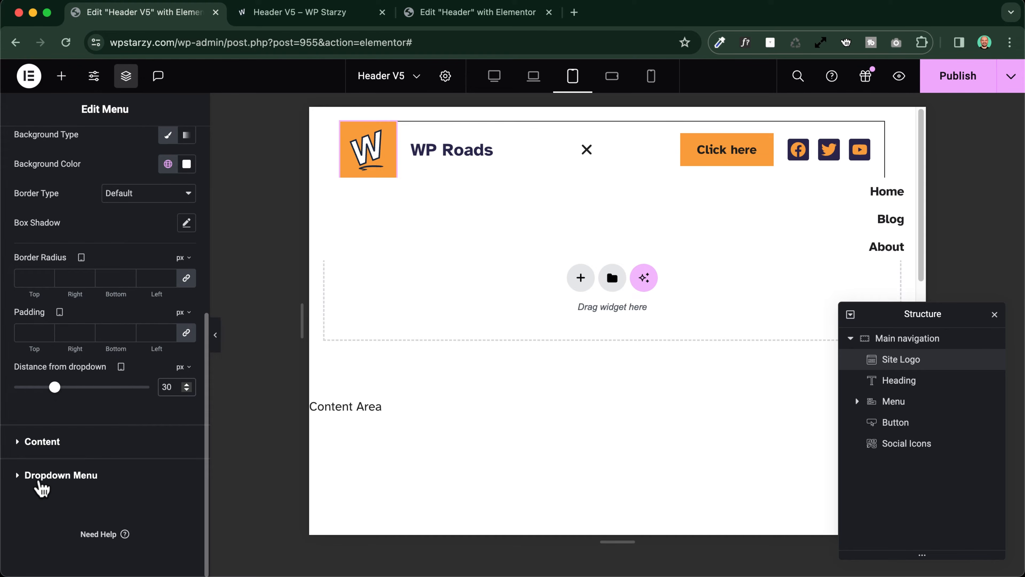
Give the dropdown menu items a Classic background in a light grey global color and toggle the menu to check it
scroll(81, 323, up, 10)
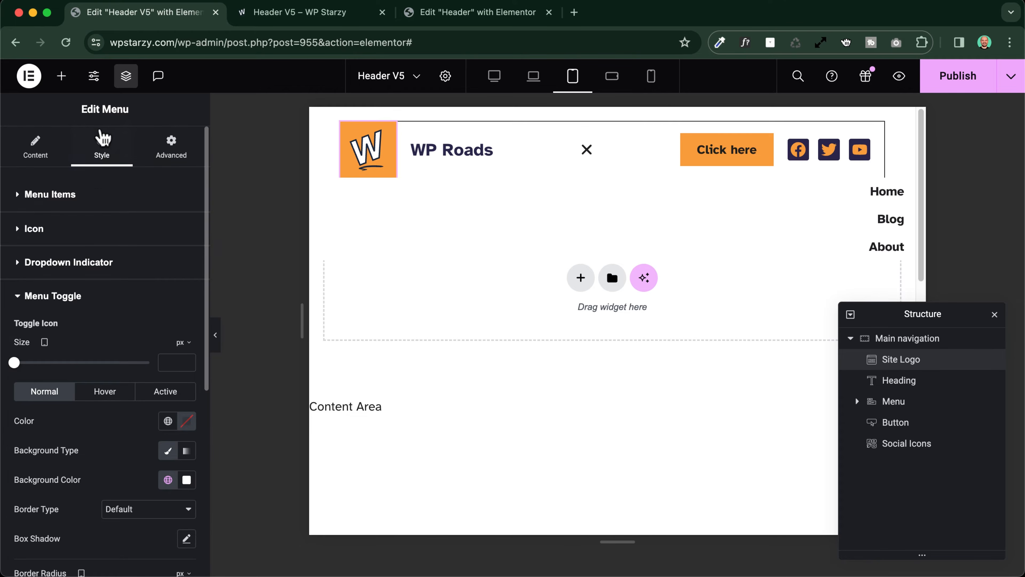
scroll(73, 323, down, 10)
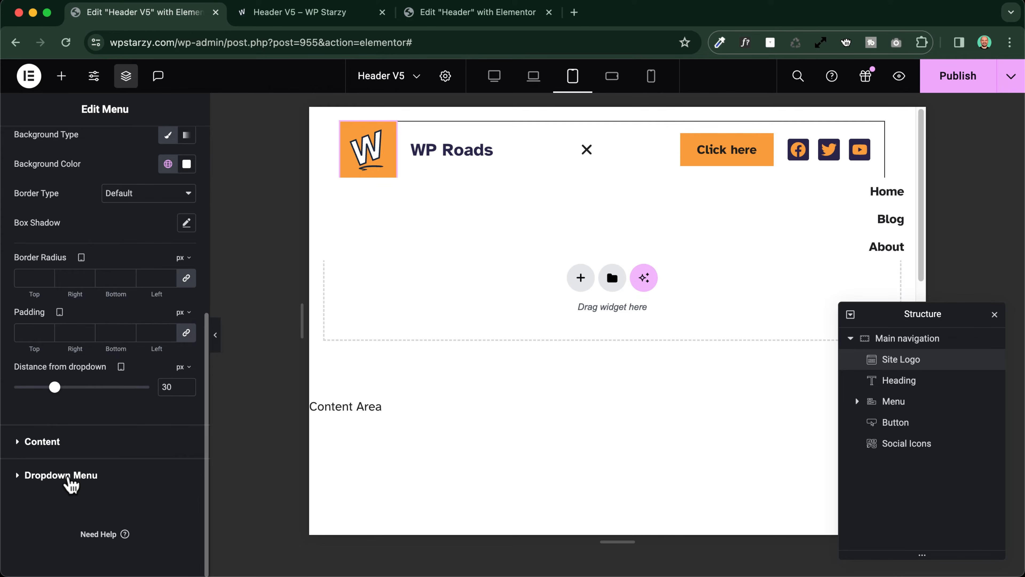
click(80, 476)
scroll(80, 394, down, 6)
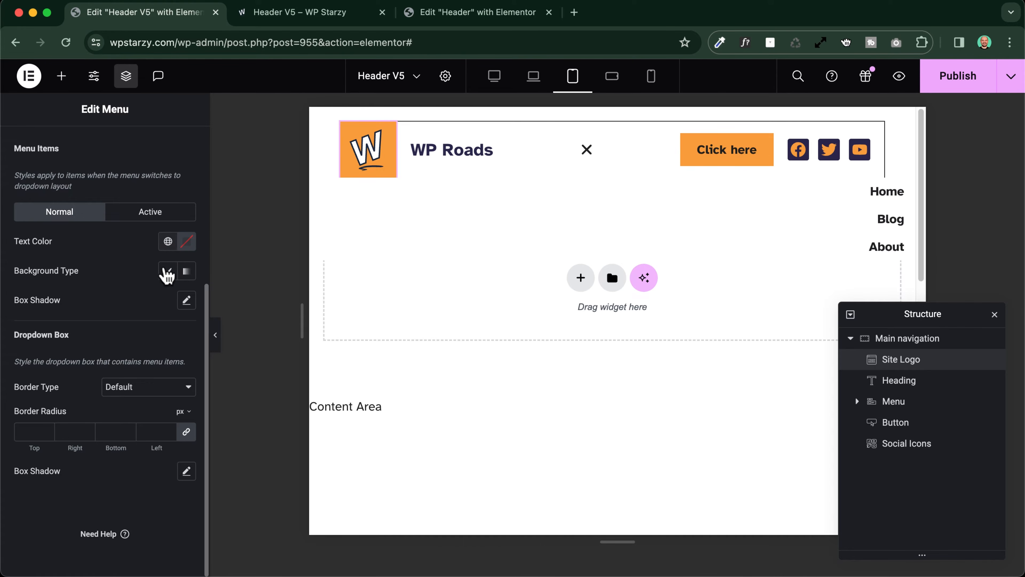
click(168, 279)
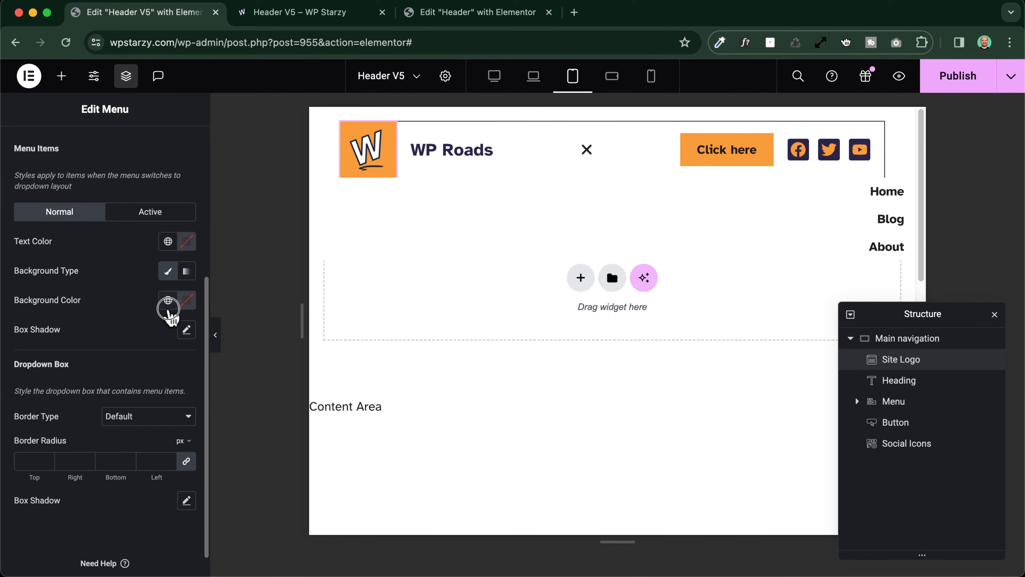
click(168, 299)
scroll(91, 412, down, 5)
click(63, 464)
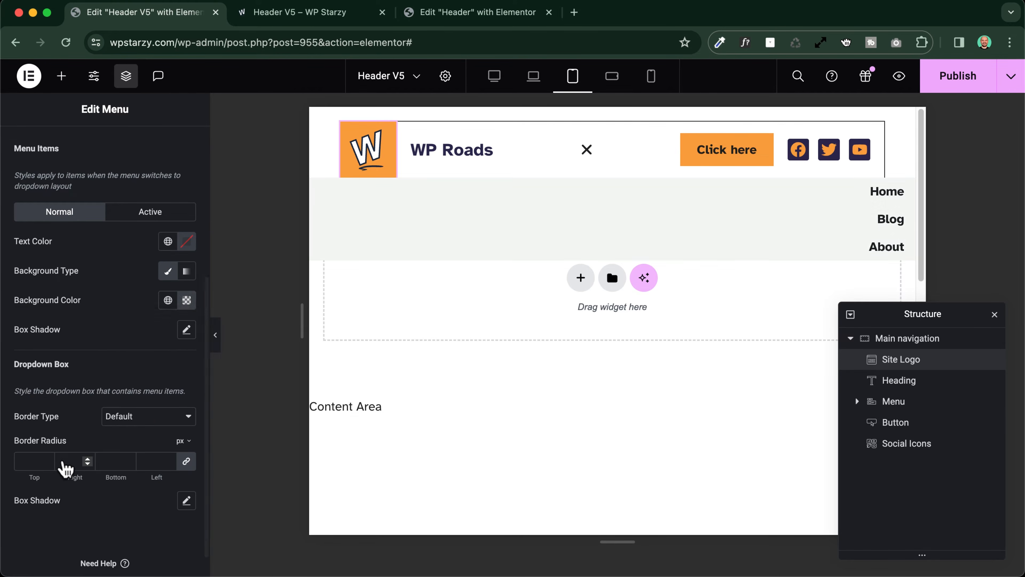
click(588, 153)
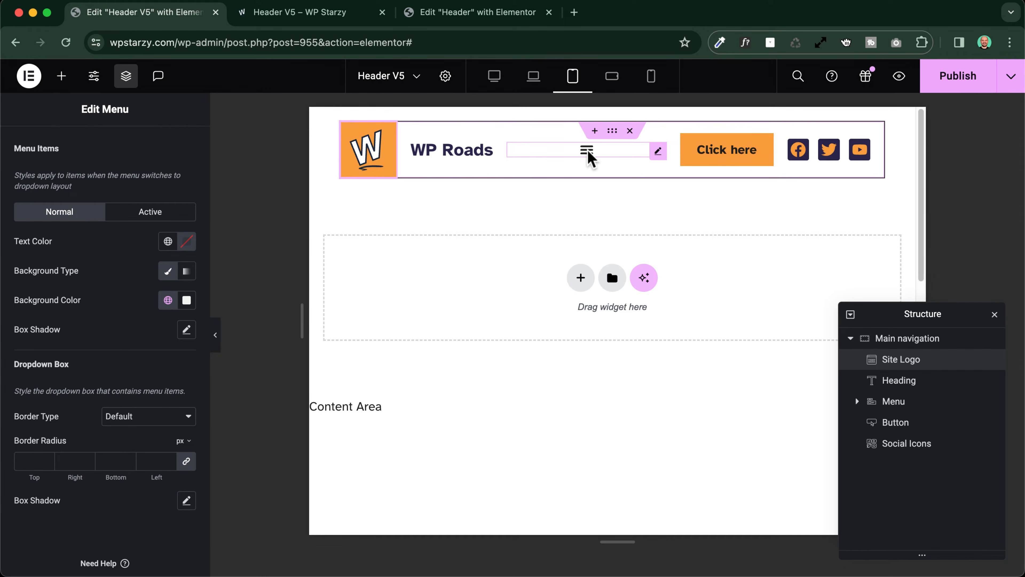
click(588, 153)
click(588, 153)
click(589, 154)
click(588, 153)
click(588, 153)
Give the dropdown box a solid 1 px border on all sides with the global color Border 1
scroll(101, 287, down, 1)
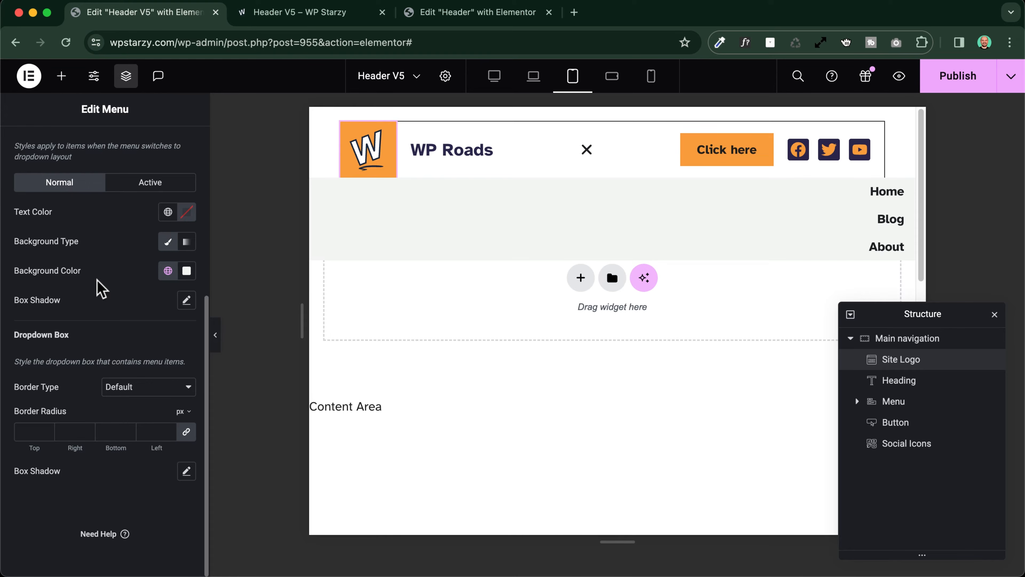
click(115, 389)
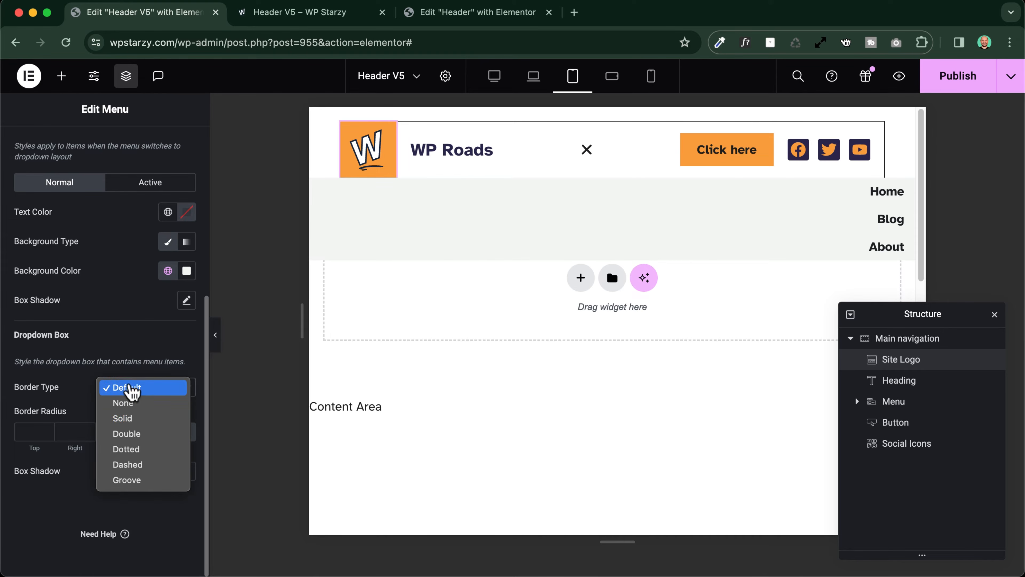
click(138, 419)
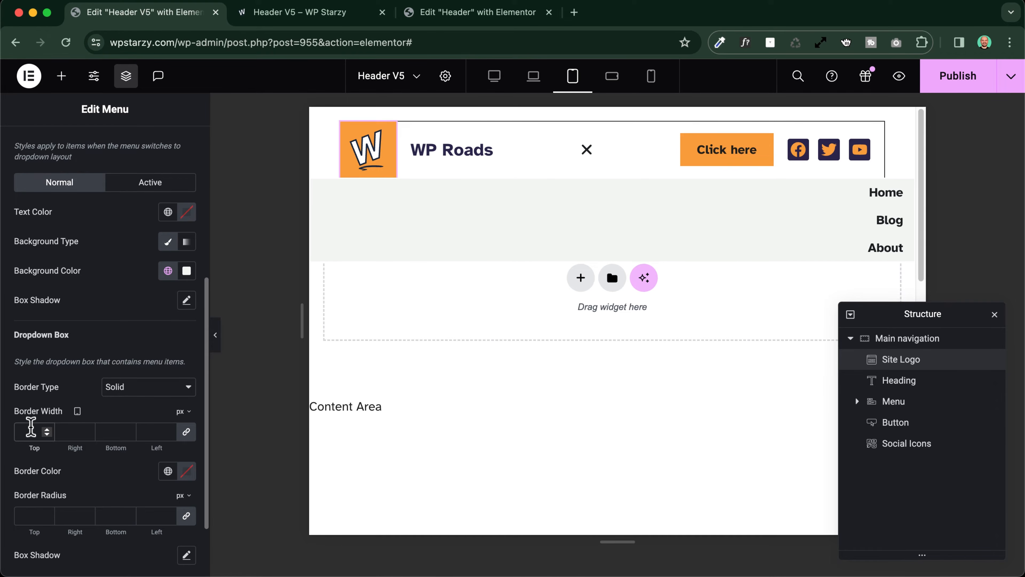
click(168, 470)
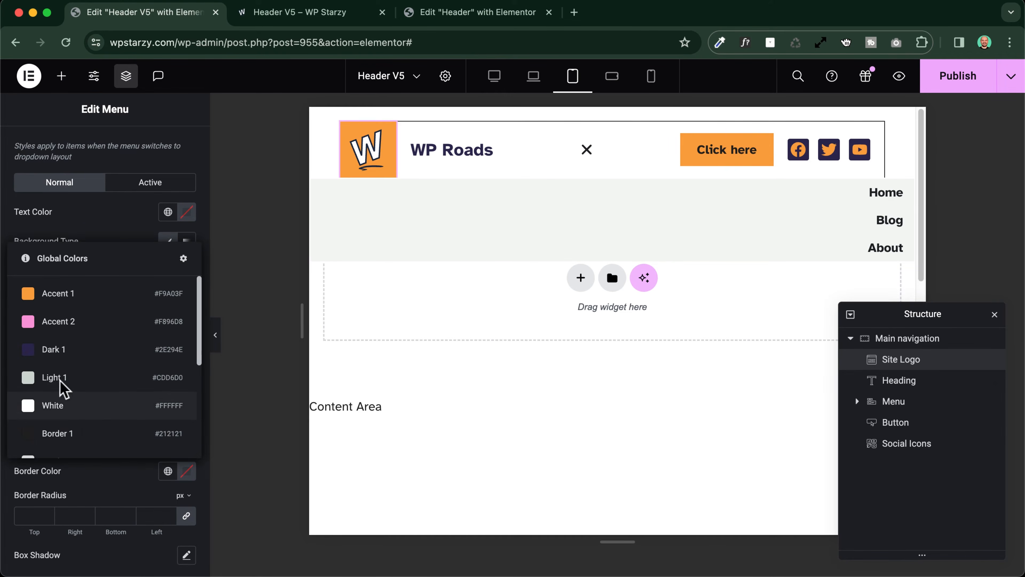
click(63, 433)
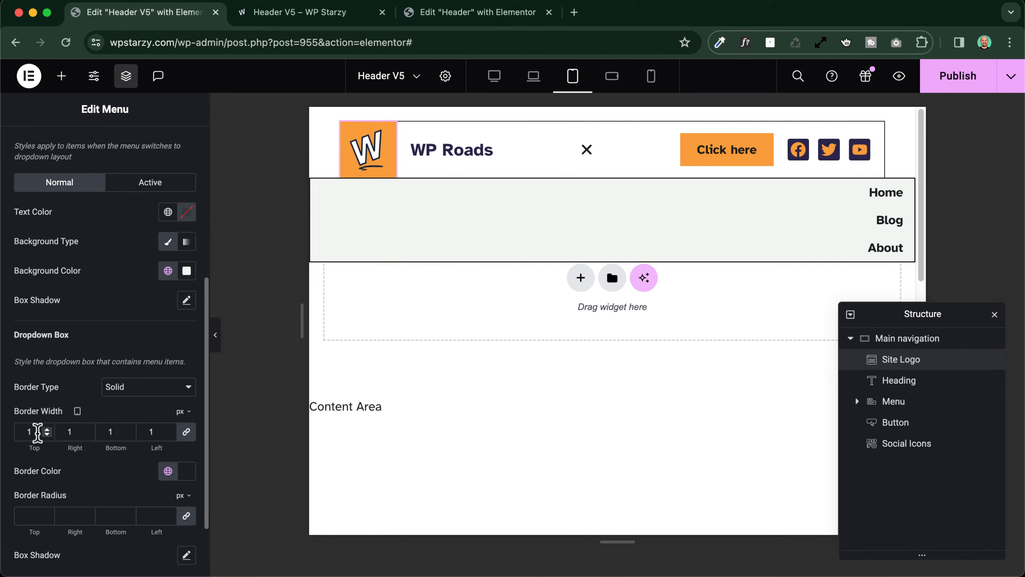
Try a 9 px border width on the dropdown box, and clear its border width and border color
click(47, 429)
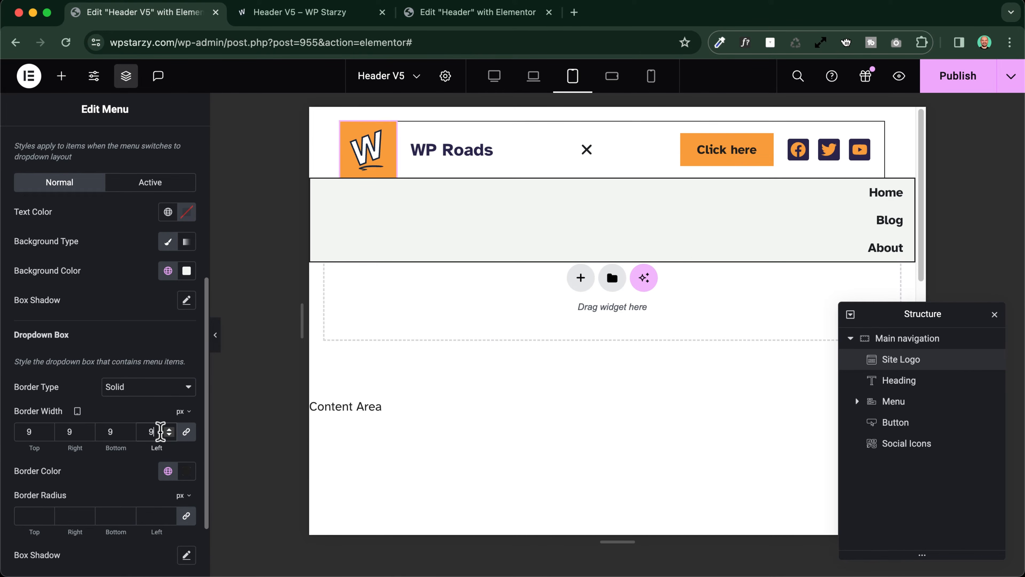
click(167, 471)
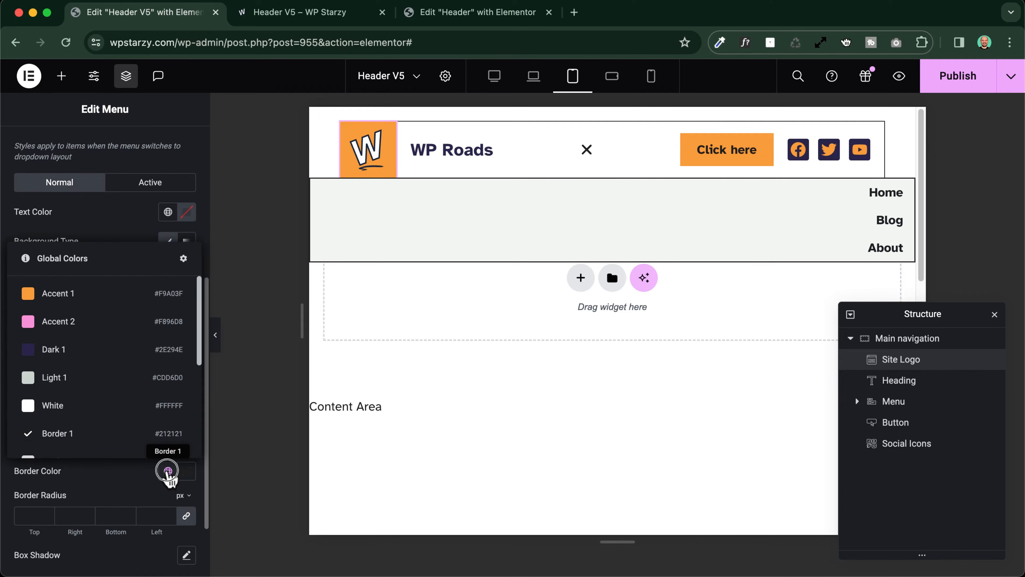
click(168, 472)
click(185, 472)
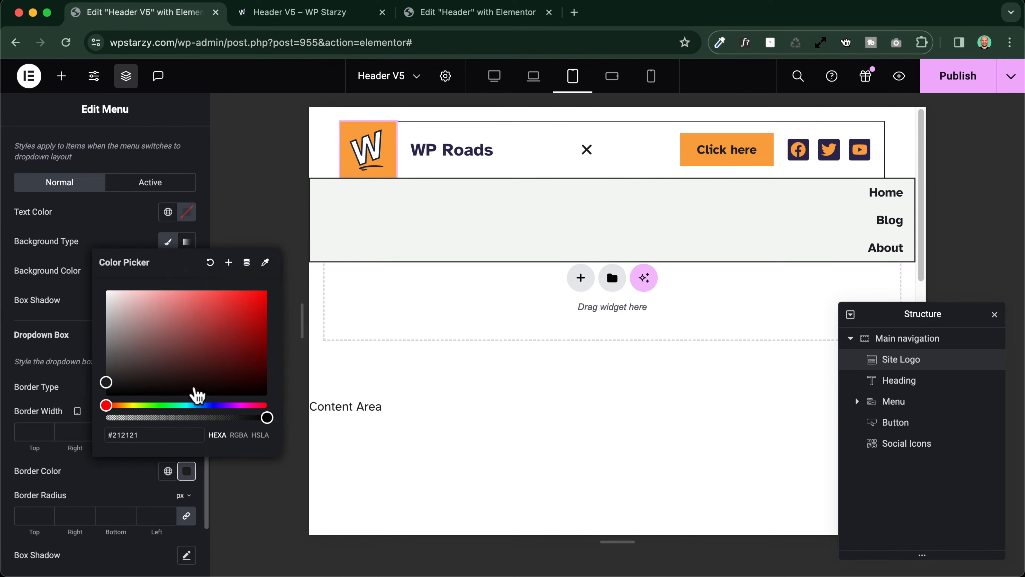
click(210, 262)
Add a box shadow to the dropdown box with blur 0 and spread 1
scroll(48, 473, down, 2)
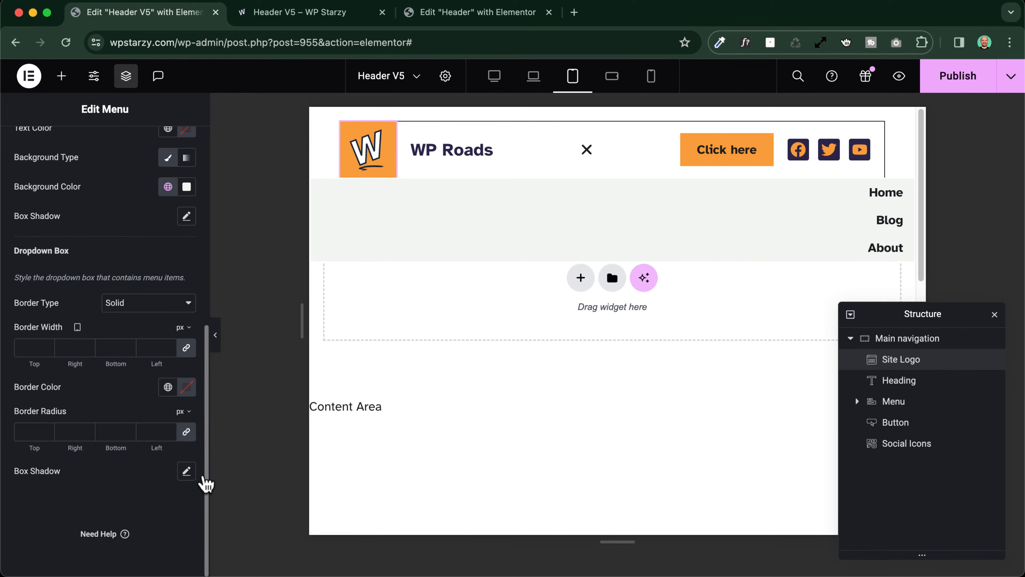
click(187, 471)
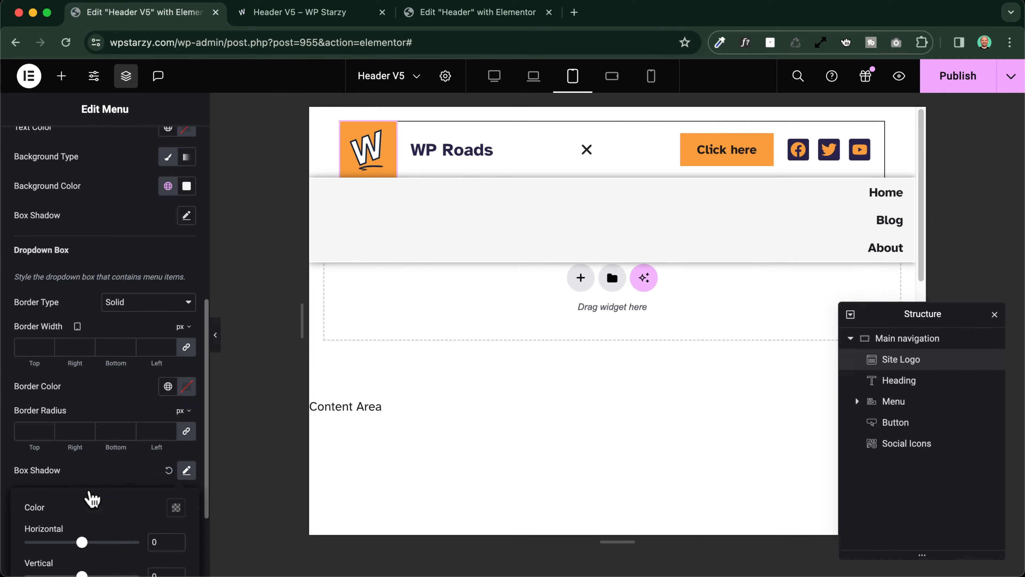
scroll(87, 495, down, 3)
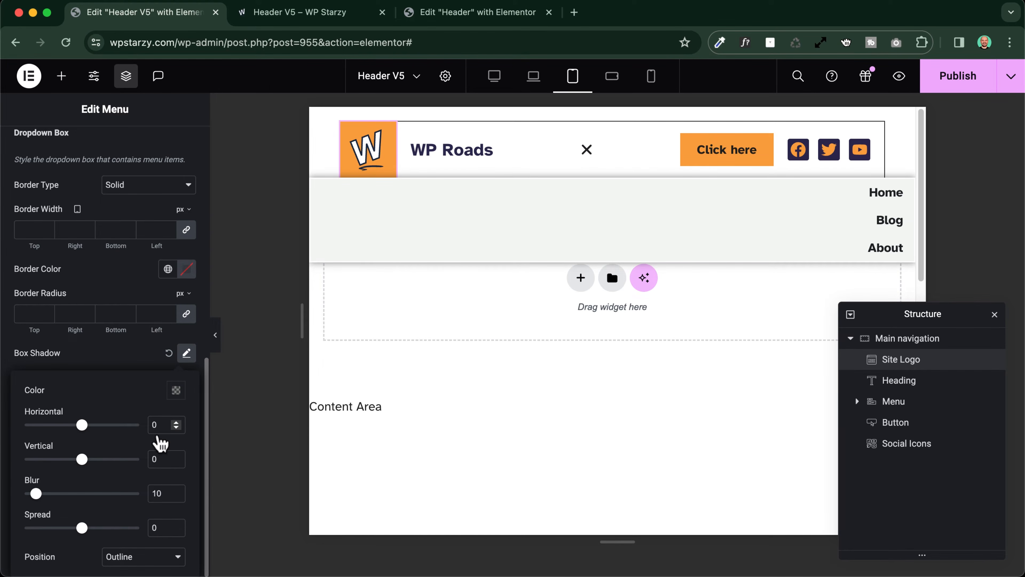
double_click(164, 493)
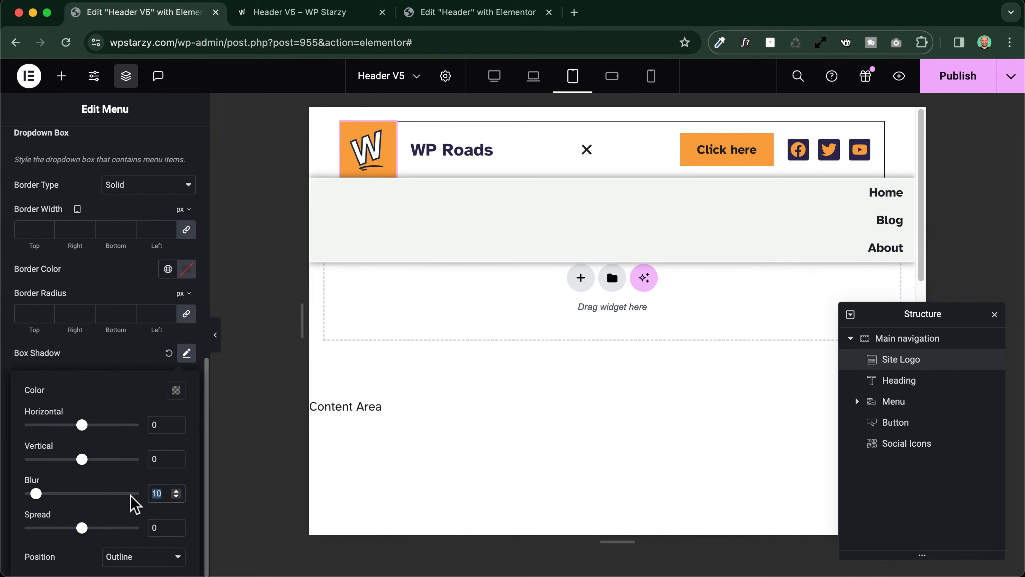
text(0)
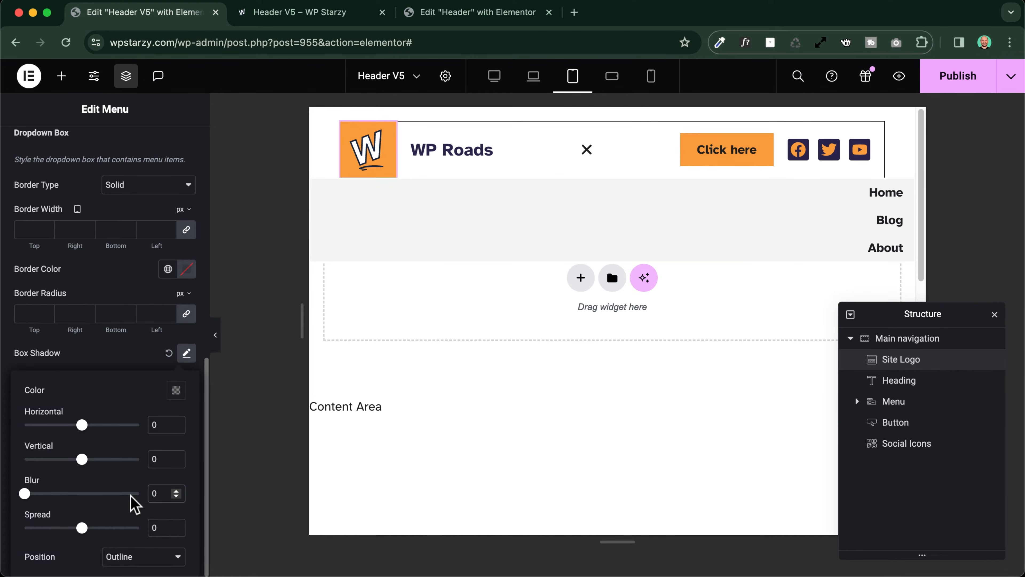
double_click(157, 528)
text(1)
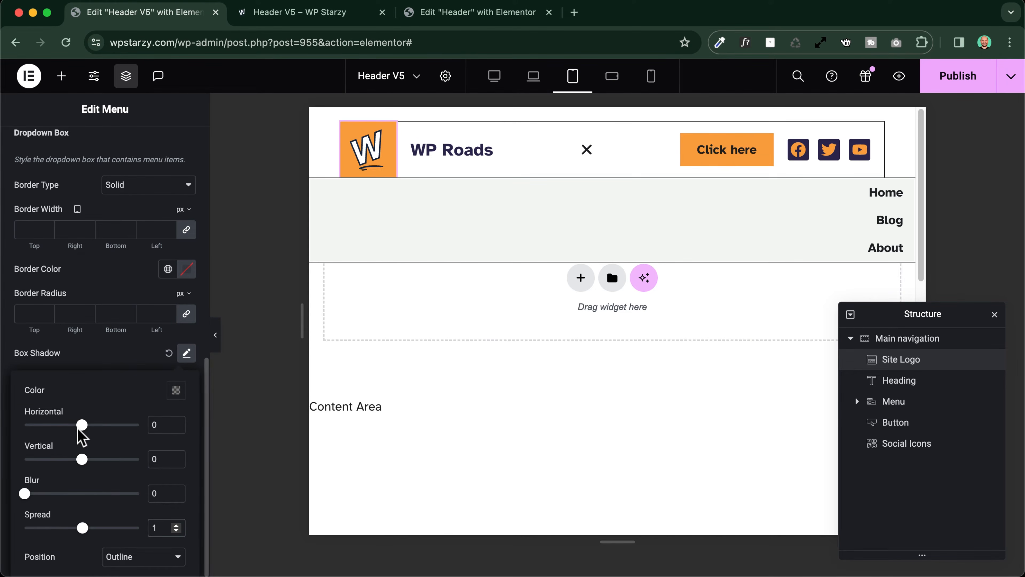
click(115, 347)
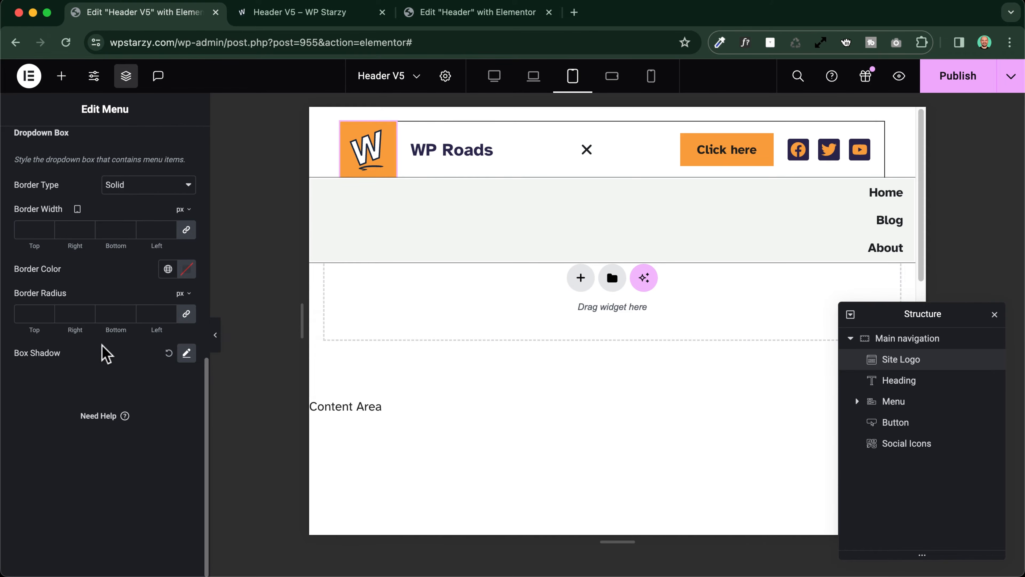
Set the menu's tablet item position to Center and toggle the dropdown to check it
scroll(103, 350, up, 10)
click(32, 154)
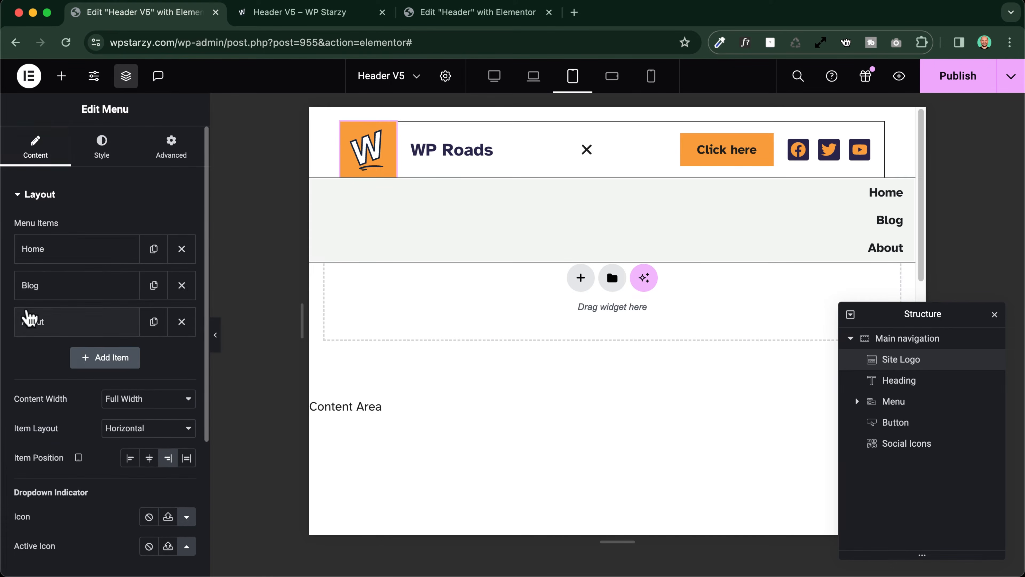
scroll(27, 316, down, 5)
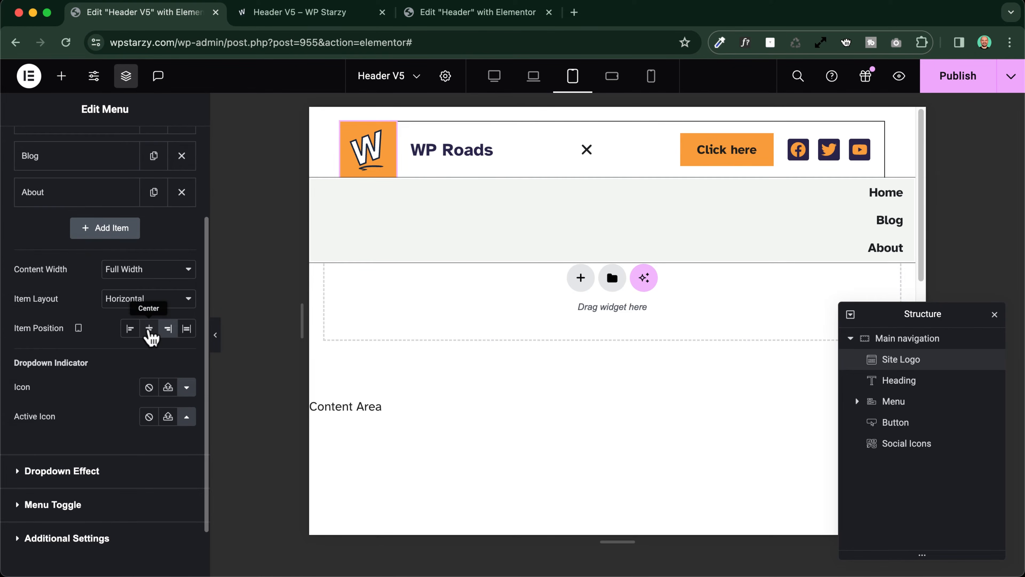
click(149, 329)
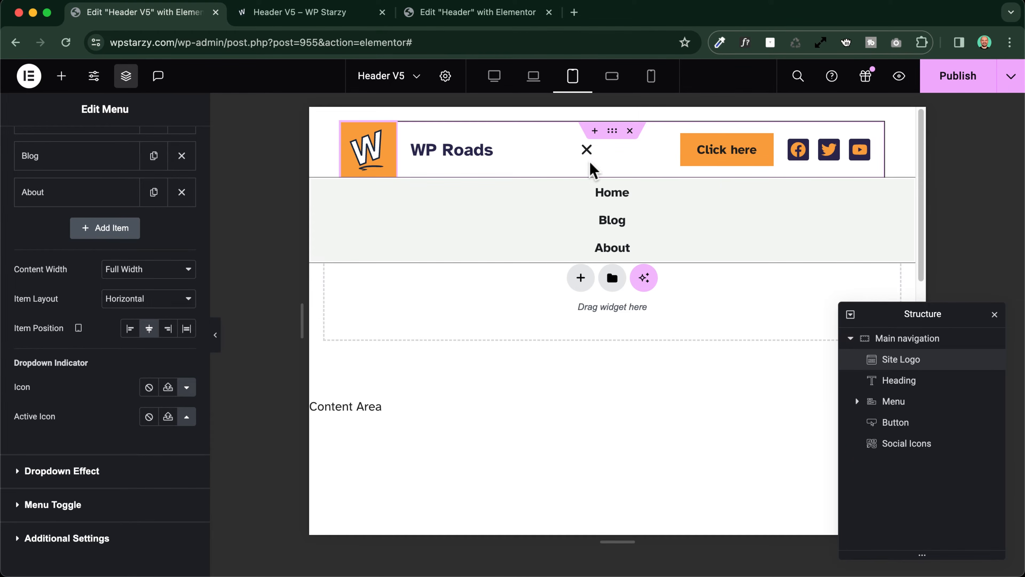
click(588, 150)
click(587, 151)
click(588, 150)
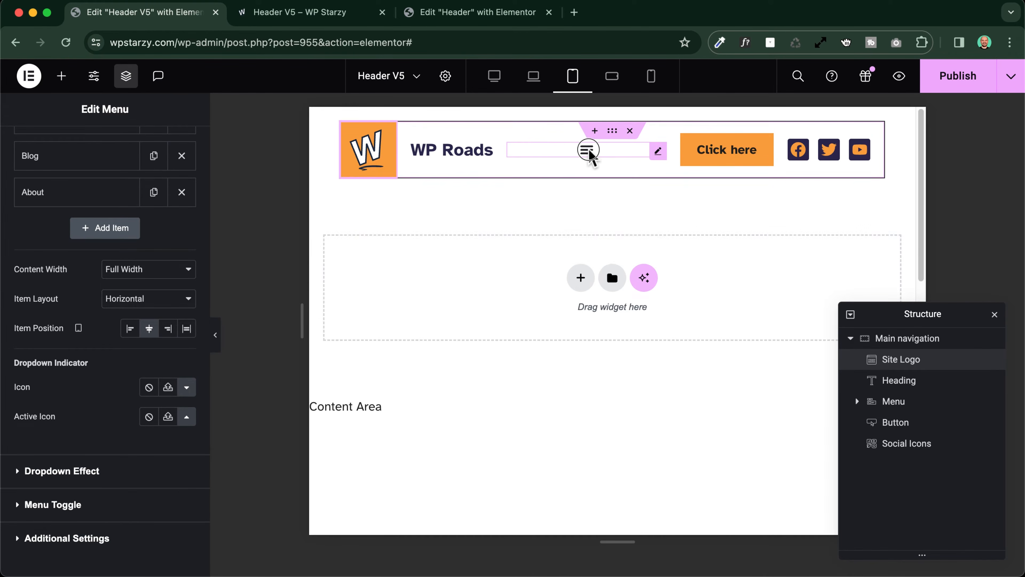
click(587, 150)
click(588, 150)
click(587, 149)
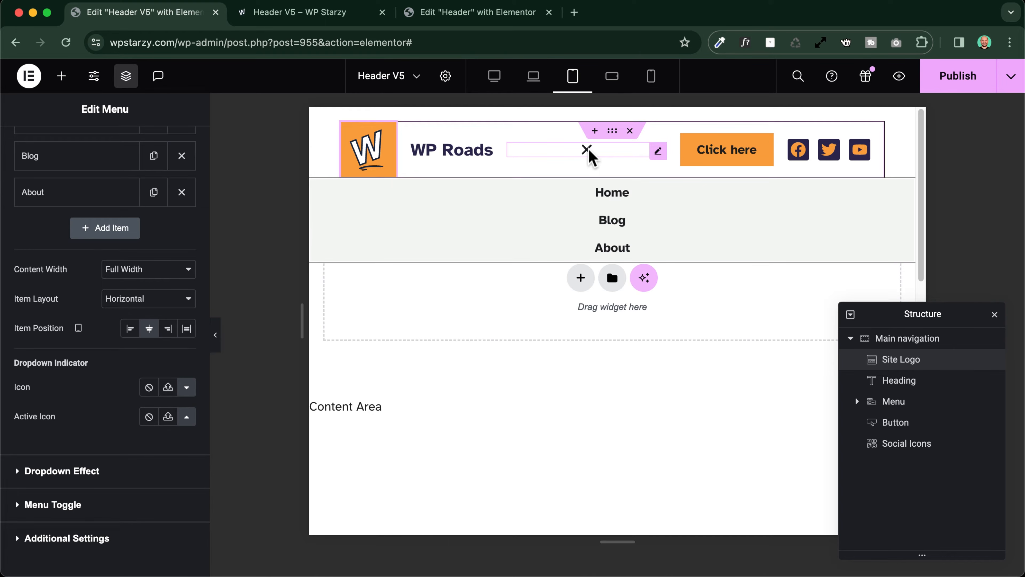
Preview the header and menu toggle in the mobile landscape and portrait views, and reopen the dropdown in tablet portrait
click(622, 87)
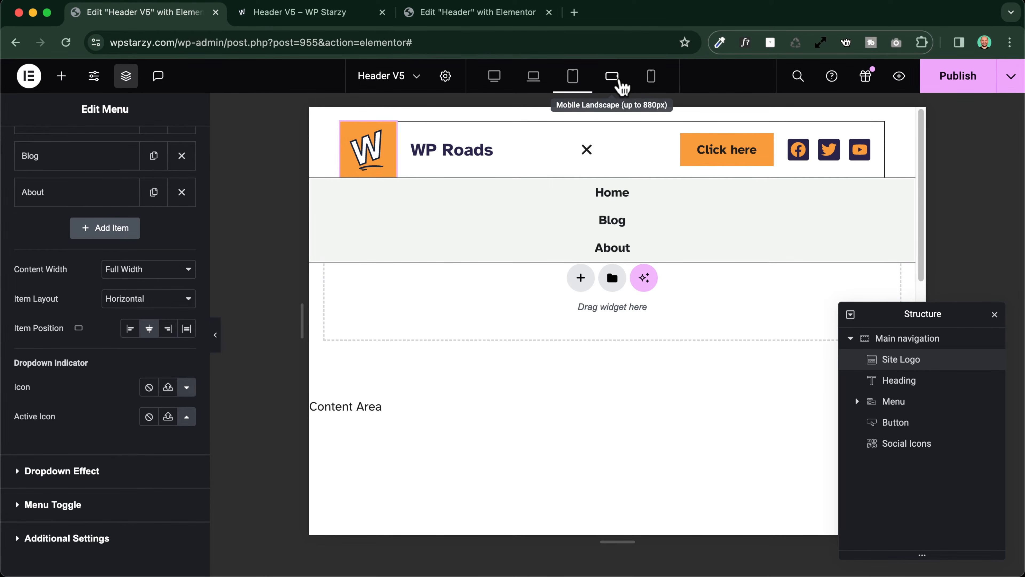
click(653, 81)
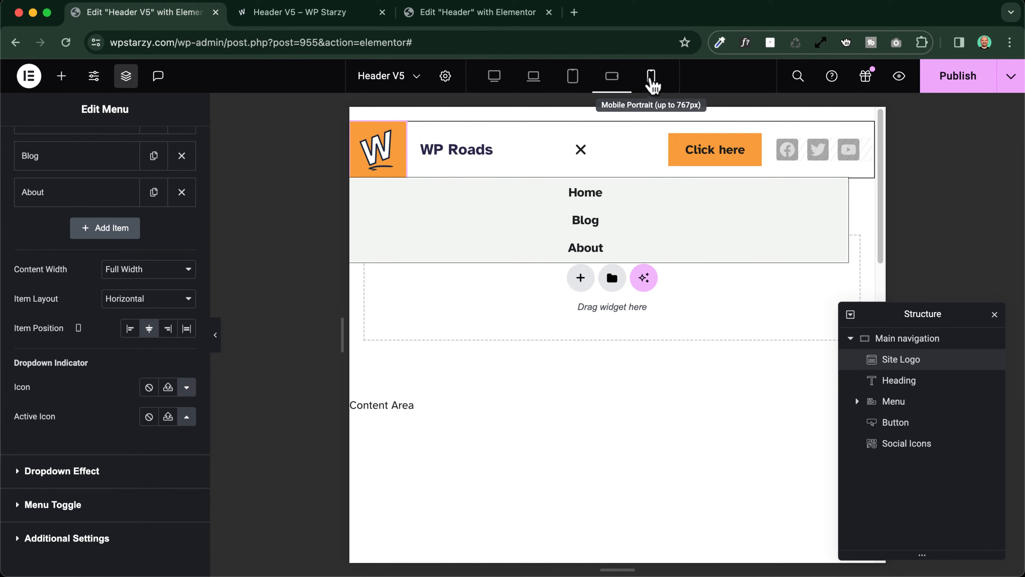
click(692, 154)
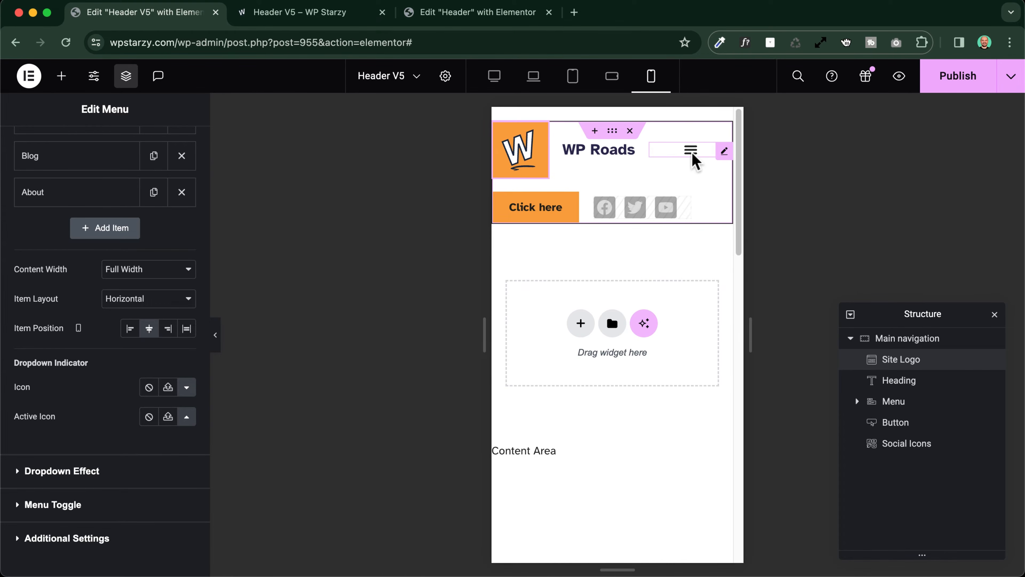
click(693, 156)
click(692, 157)
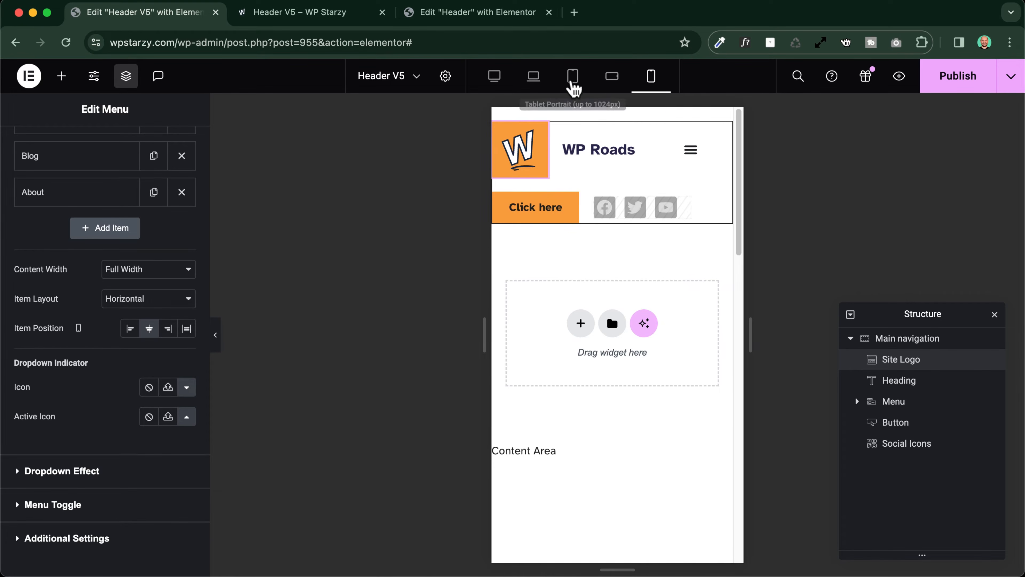
click(573, 77)
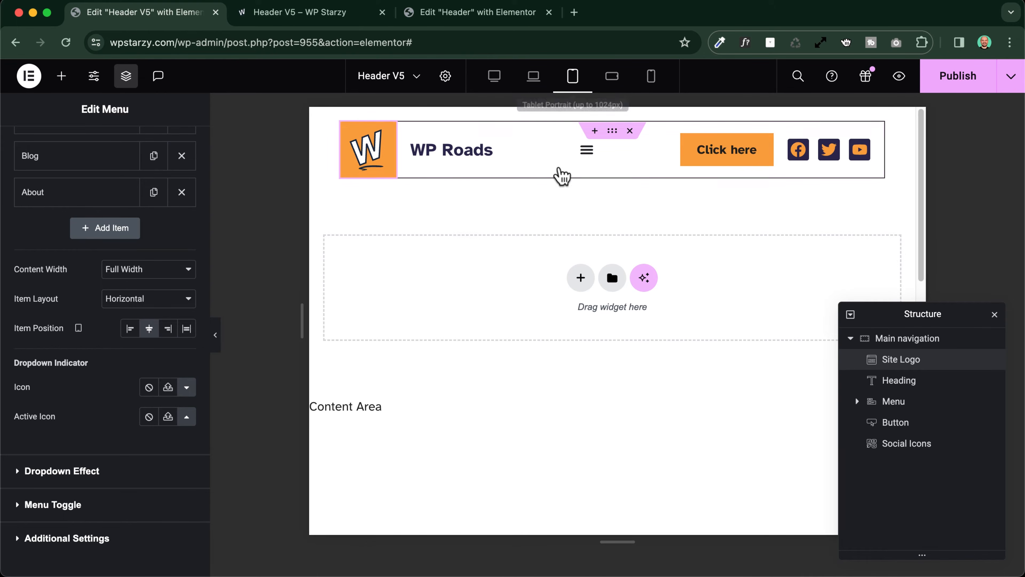
click(587, 150)
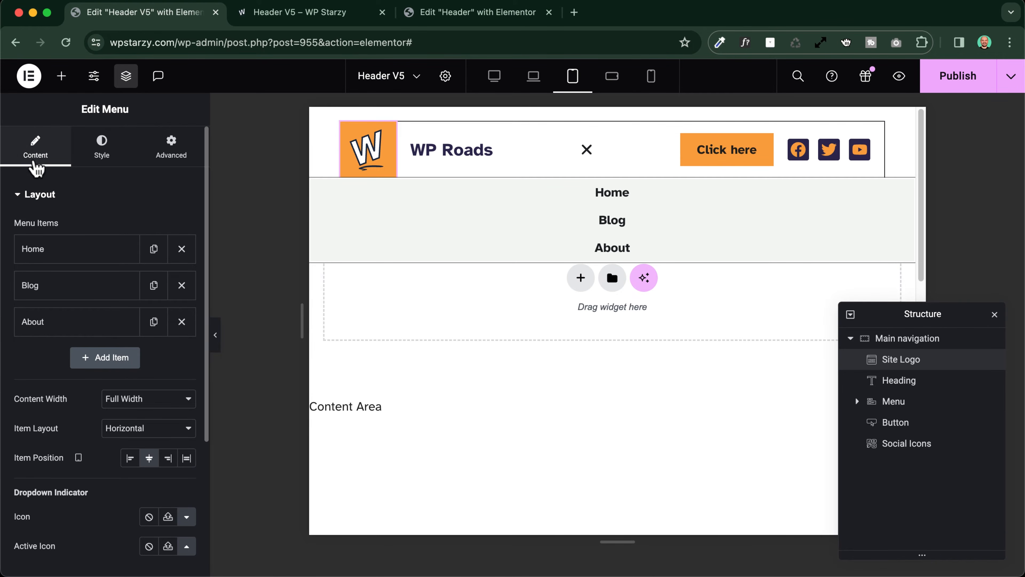
Set the menu toggle's alignment to End for tablet portrait
scroll(61, 202, down, 5)
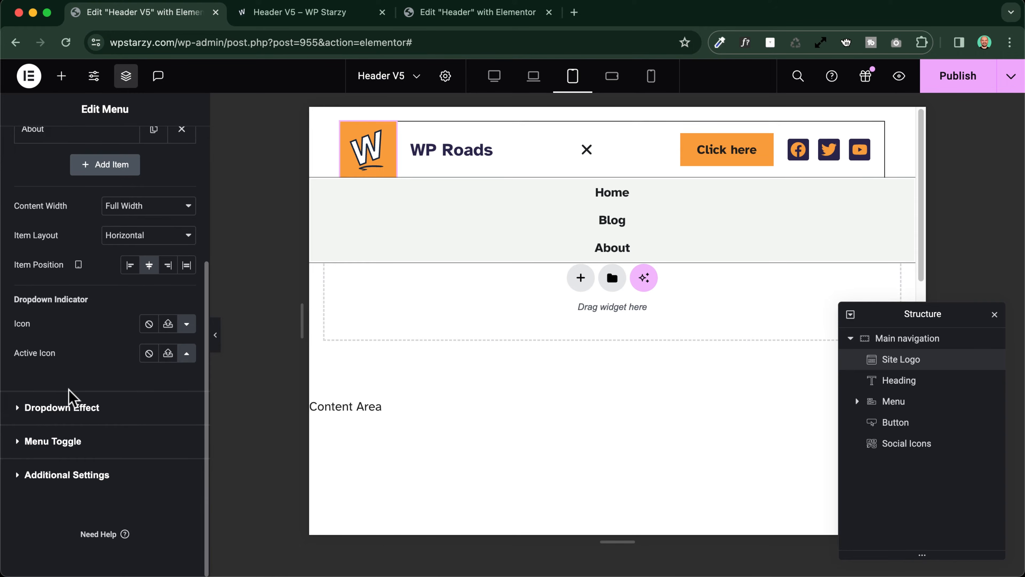
click(61, 443)
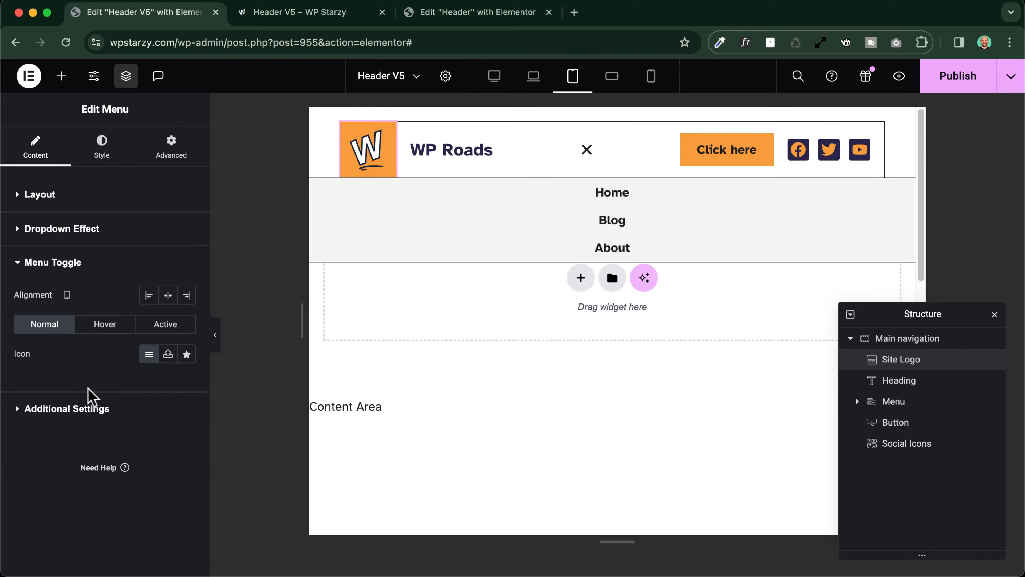
click(189, 300)
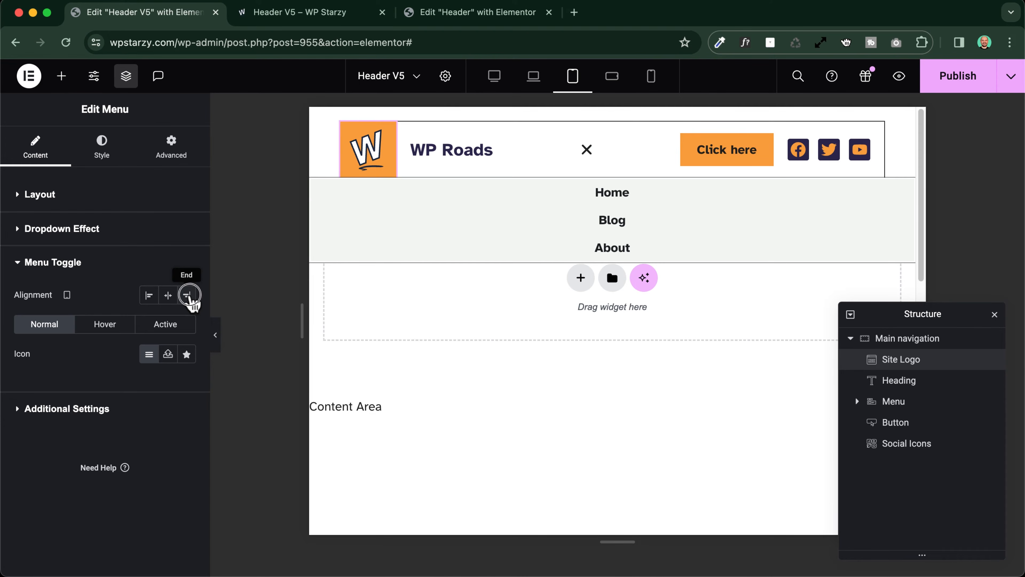
click(189, 300)
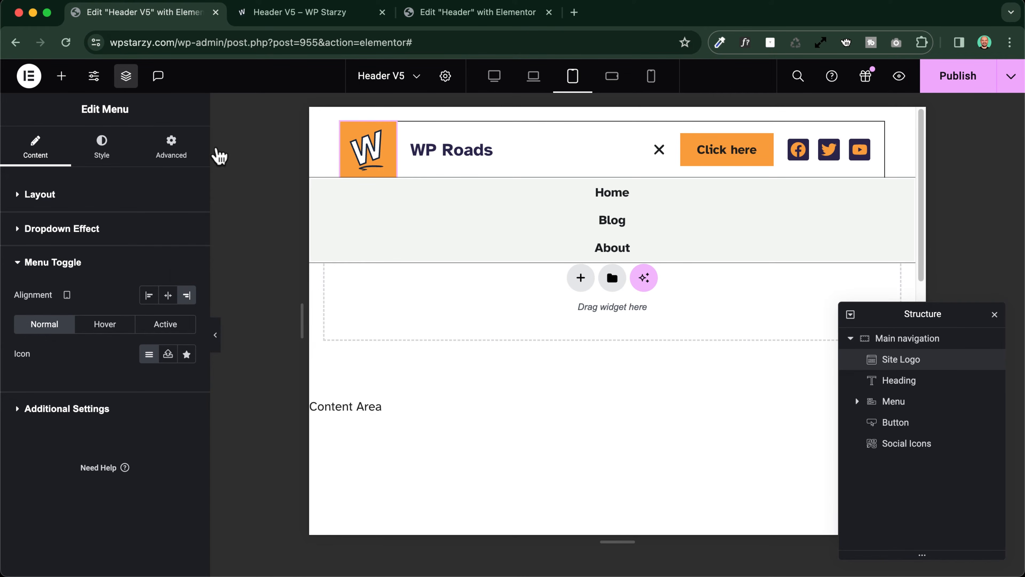
Set the menu's tablet order to End and test the dropdown toggle in the full-width preview
click(171, 159)
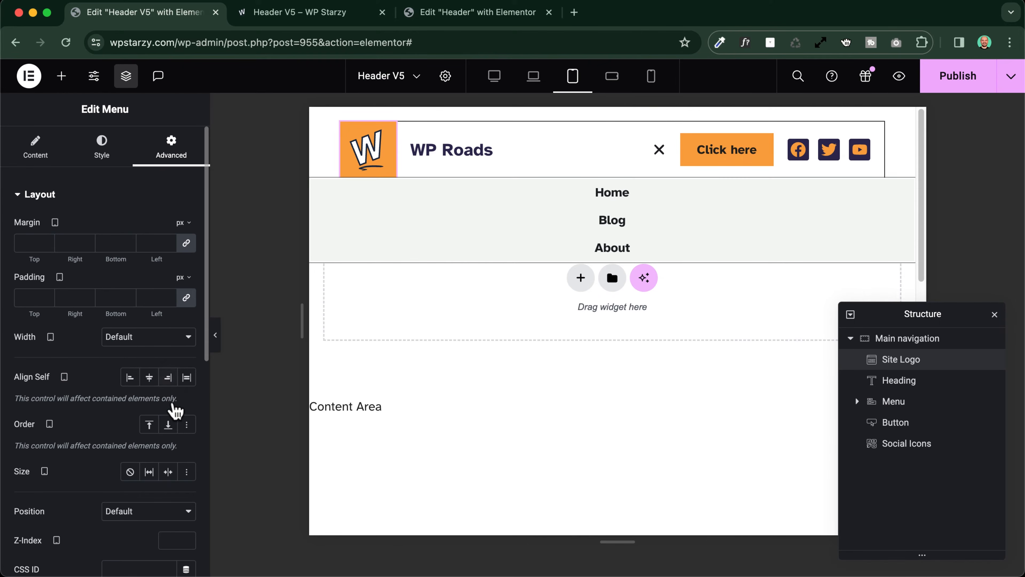
click(504, 319)
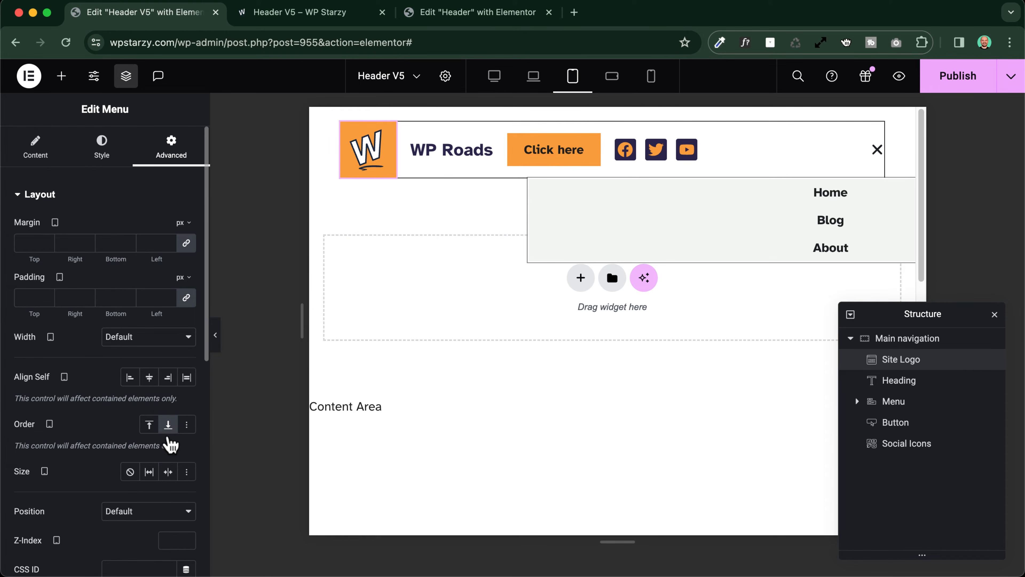
click(215, 335)
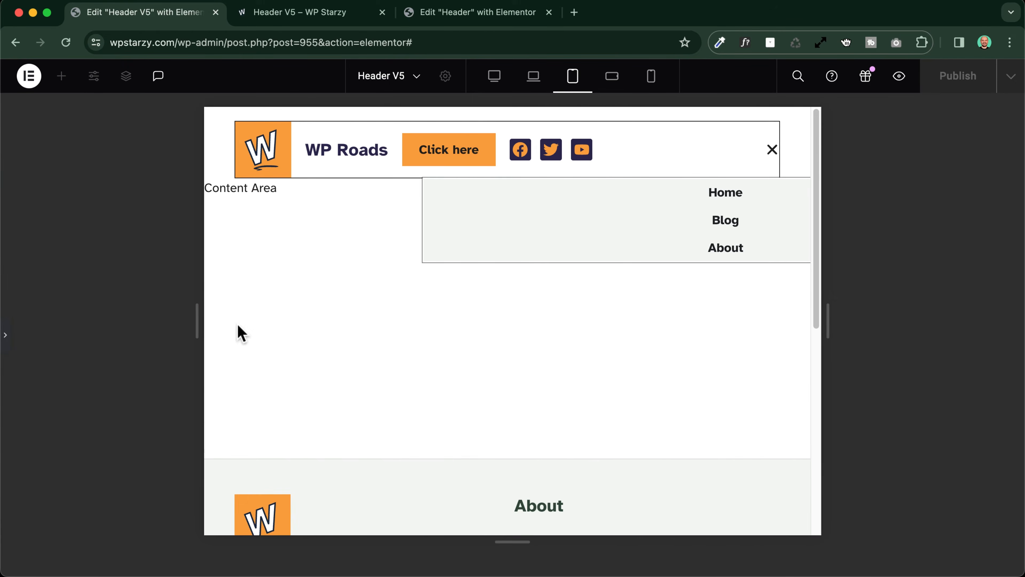
click(772, 150)
click(772, 151)
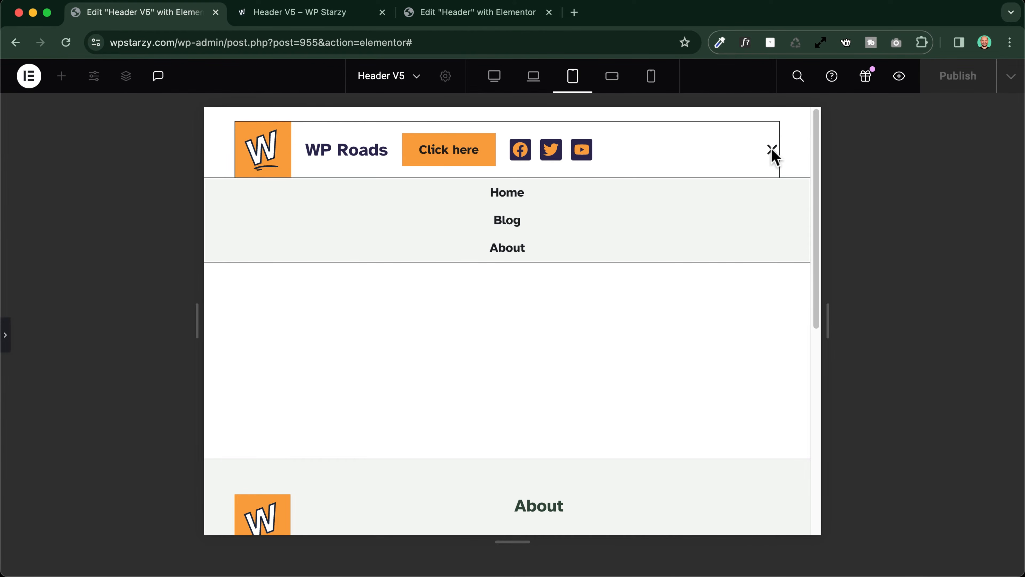
click(772, 151)
click(772, 152)
click(772, 151)
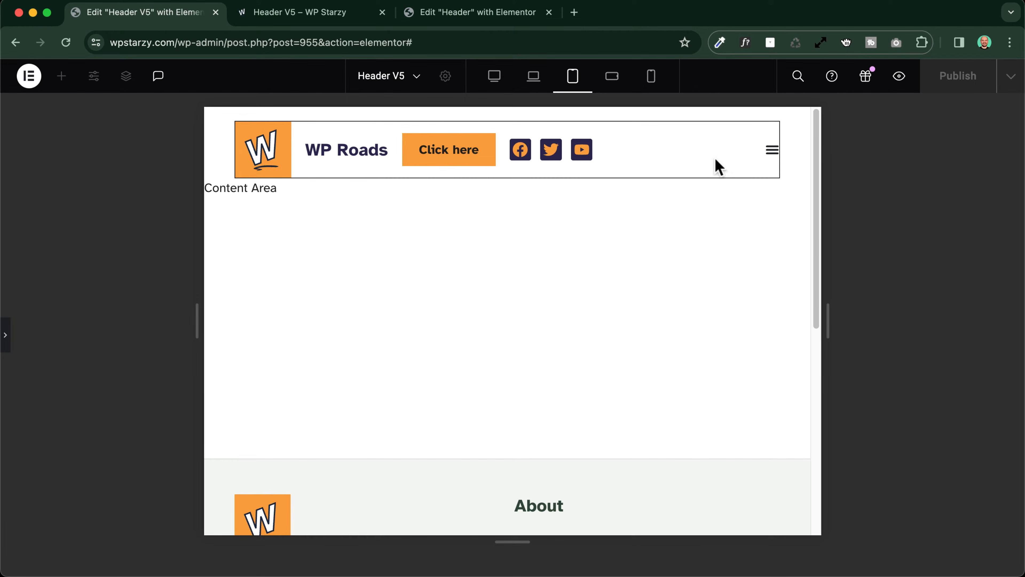
click(773, 152)
click(776, 155)
click(7, 335)
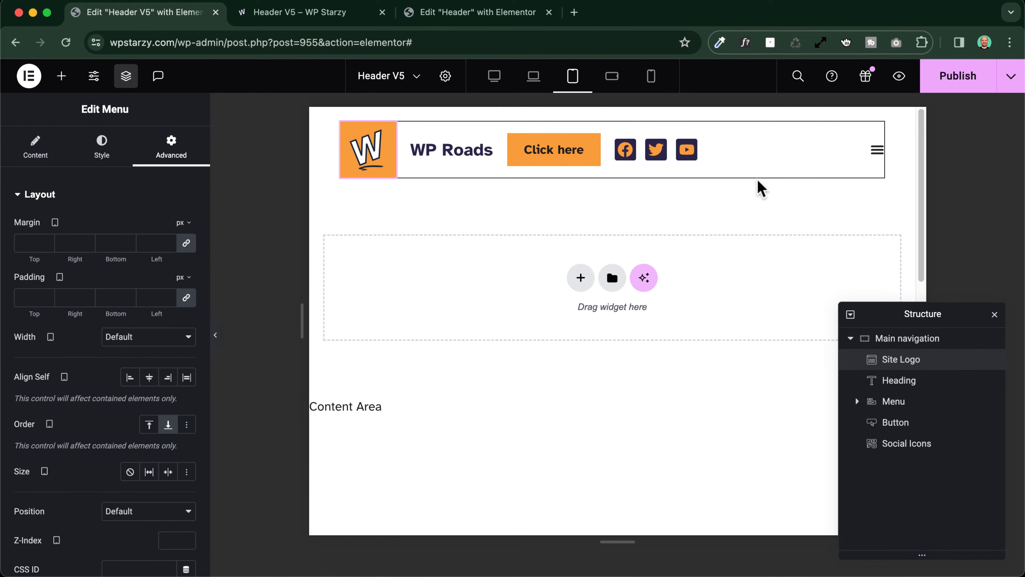
Unlink the menu's tablet margins and set the right margin to 20 px
click(855, 151)
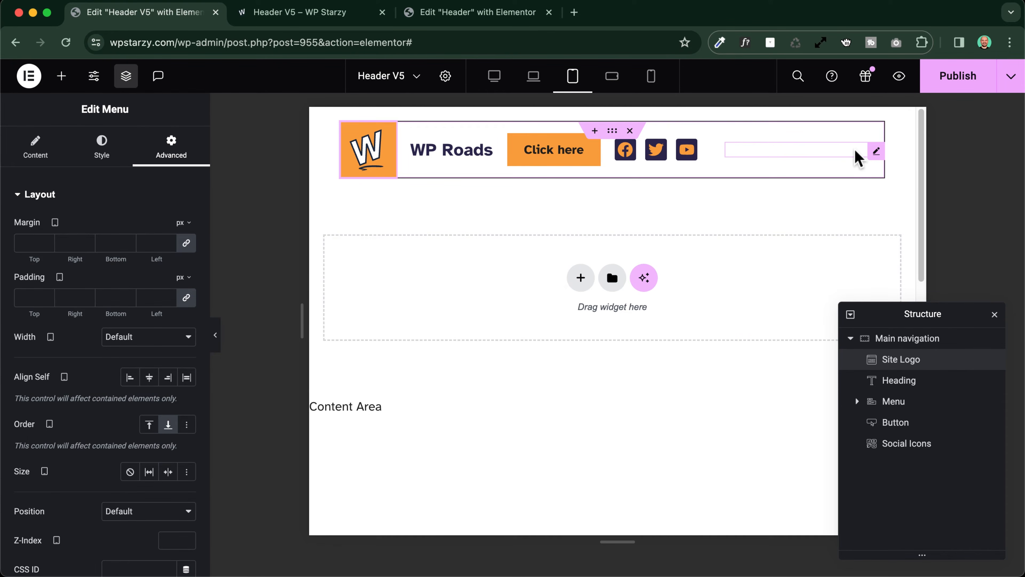
click(186, 242)
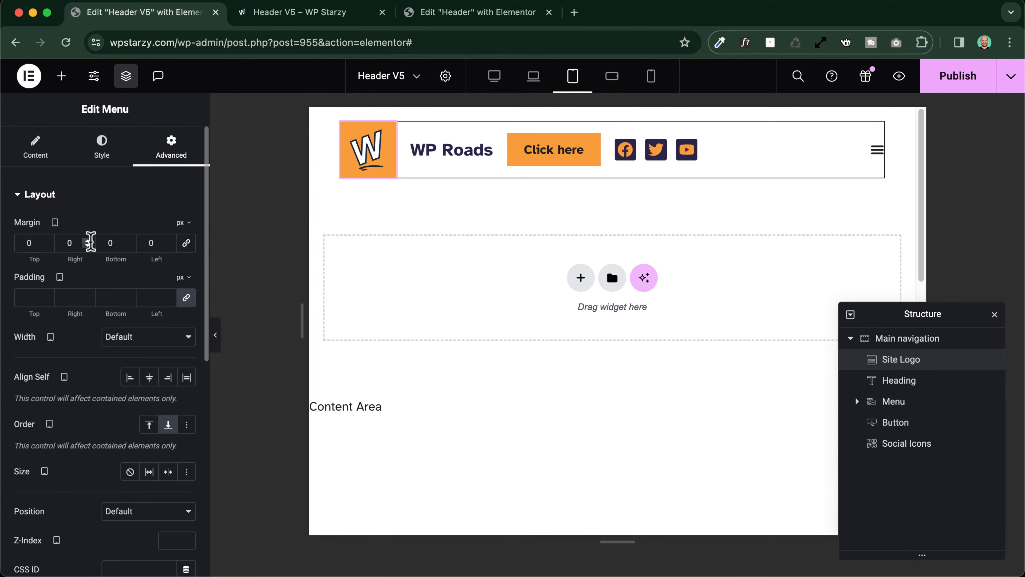
click(62, 243)
text(2)
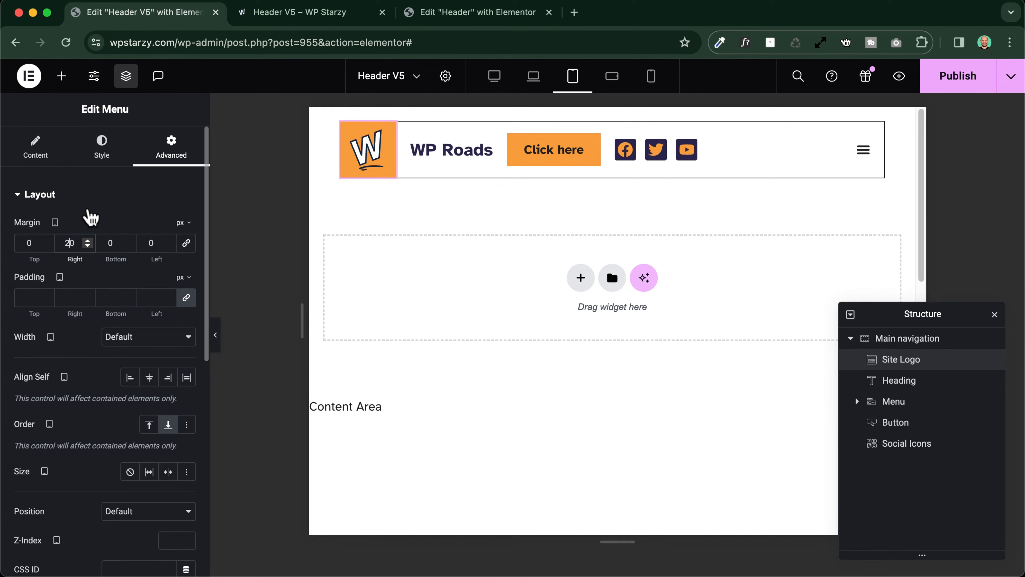
scroll(91, 217, down, 10)
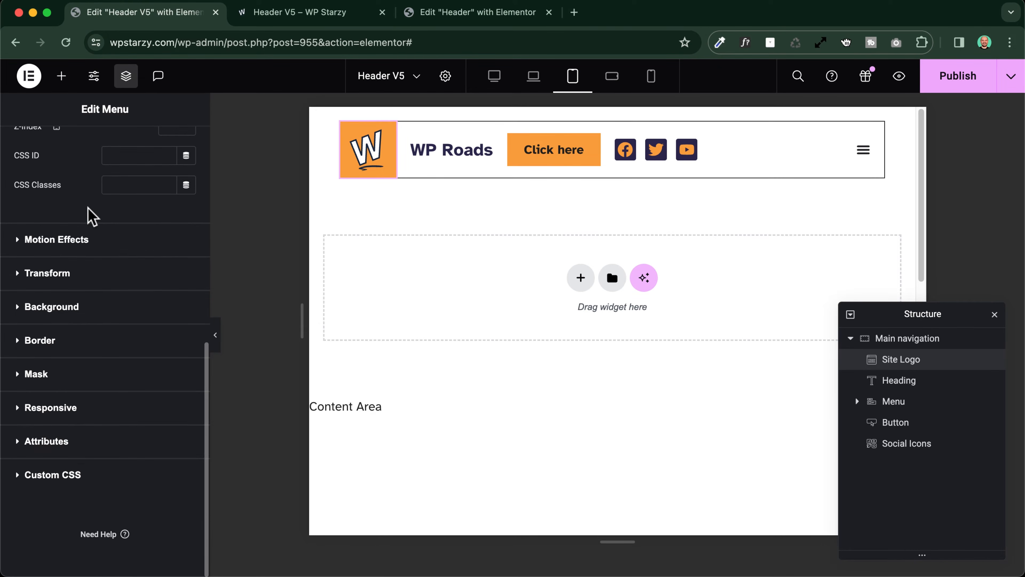
Set the menu toggle's icon size to 28 px for tablet portrait and try the toggle in the header preview
scroll(92, 217, up, 10)
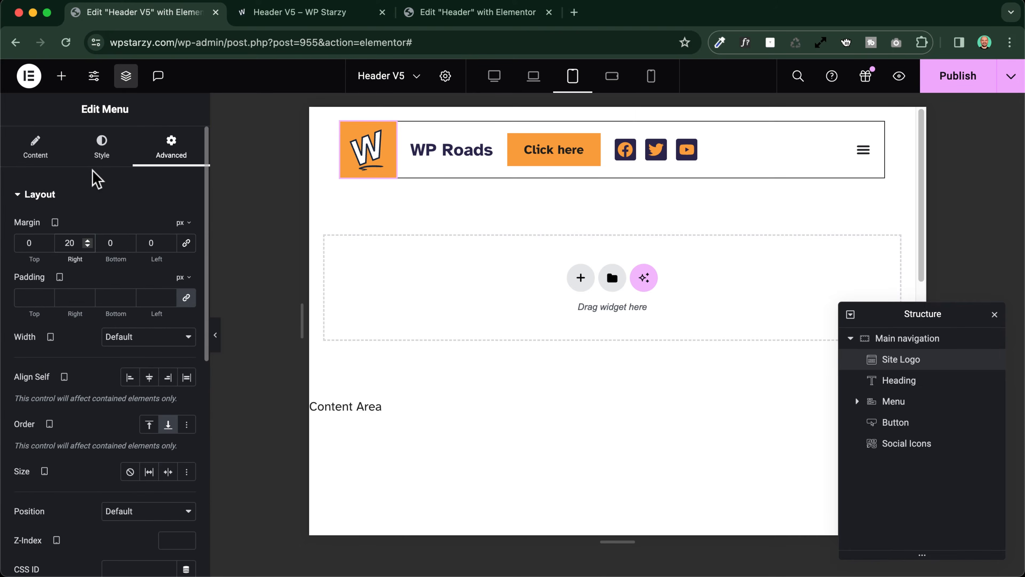
click(101, 154)
scroll(72, 270, down, 5)
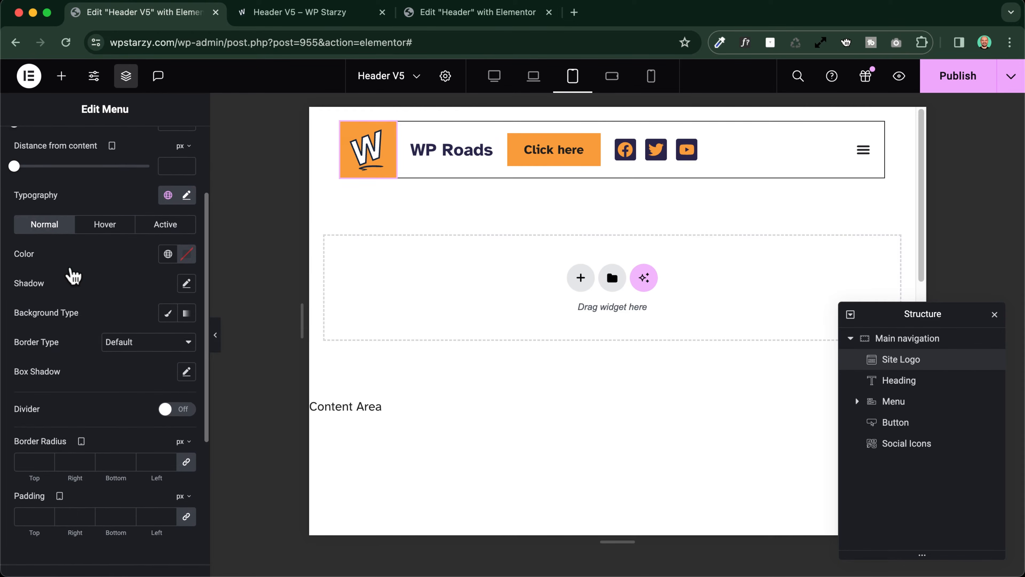
scroll(71, 271, down, 3)
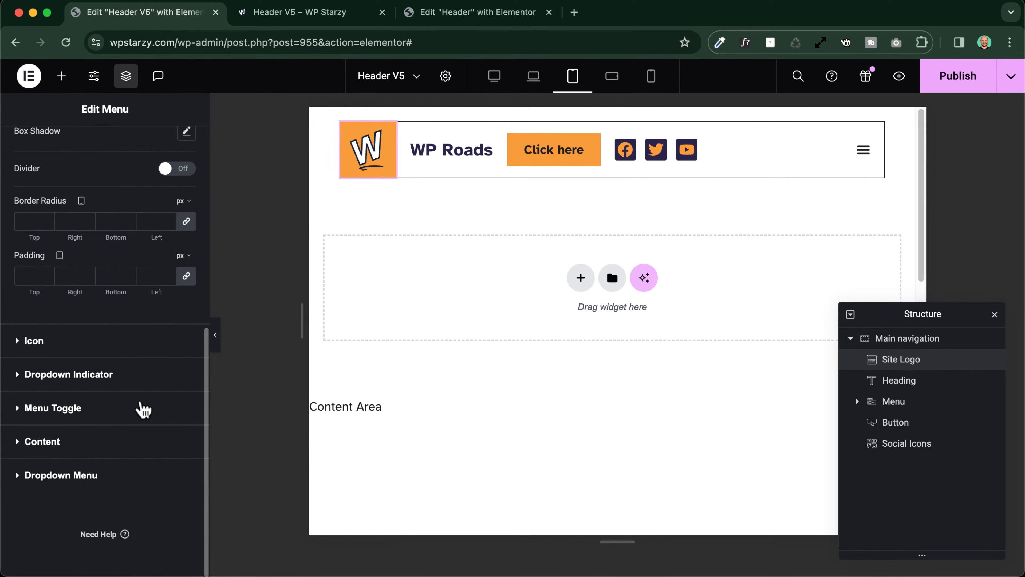
click(83, 416)
click(182, 360)
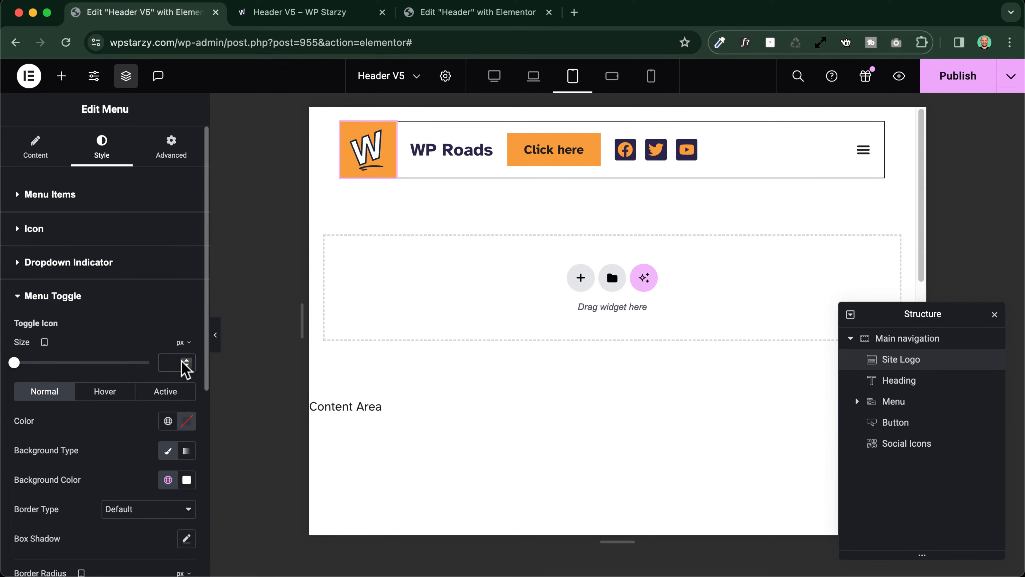
text(20)
click(186, 359)
click(186, 359)
click(186, 359)
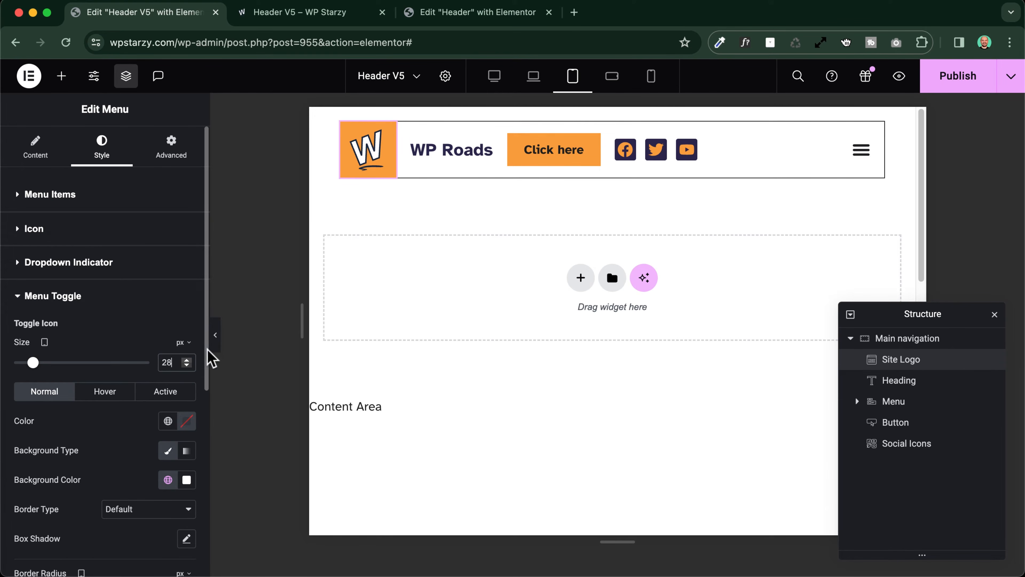
click(859, 156)
click(860, 156)
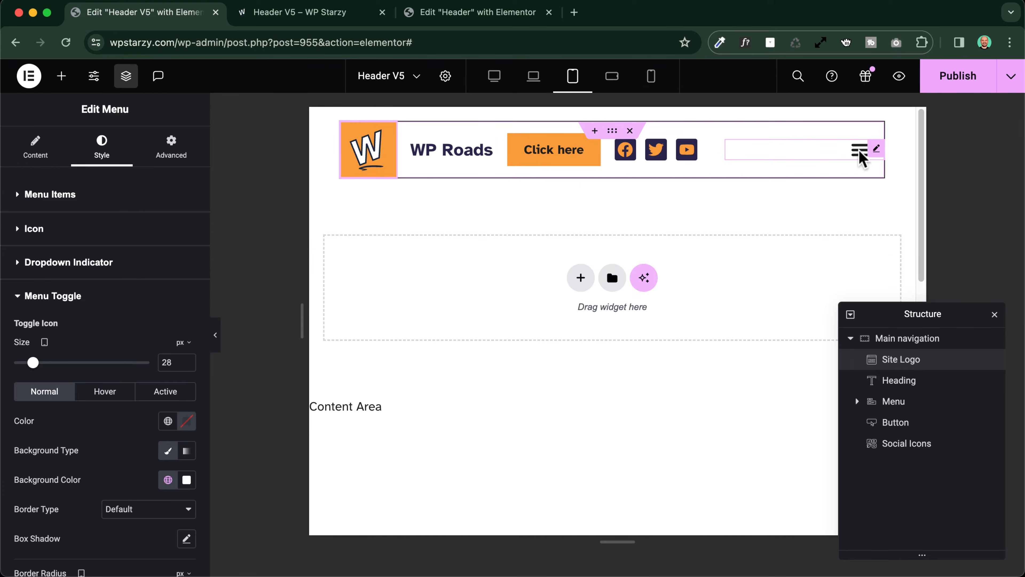
click(860, 155)
click(860, 155)
Set the menu widget's size to Shrink for tablet portrait so it takes only the toggle's width
click(768, 150)
click(859, 150)
click(859, 150)
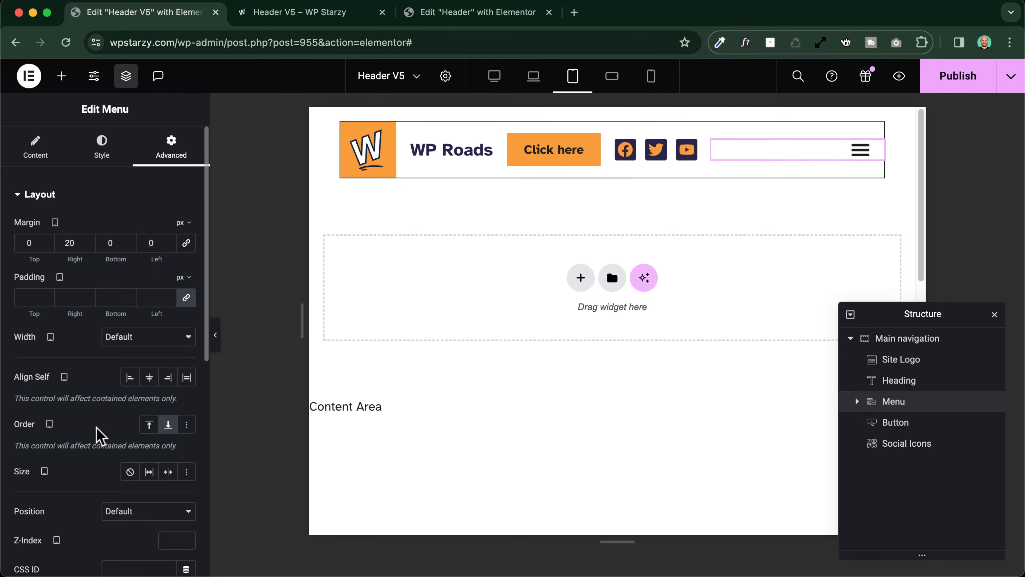
scroll(89, 430, down, 3)
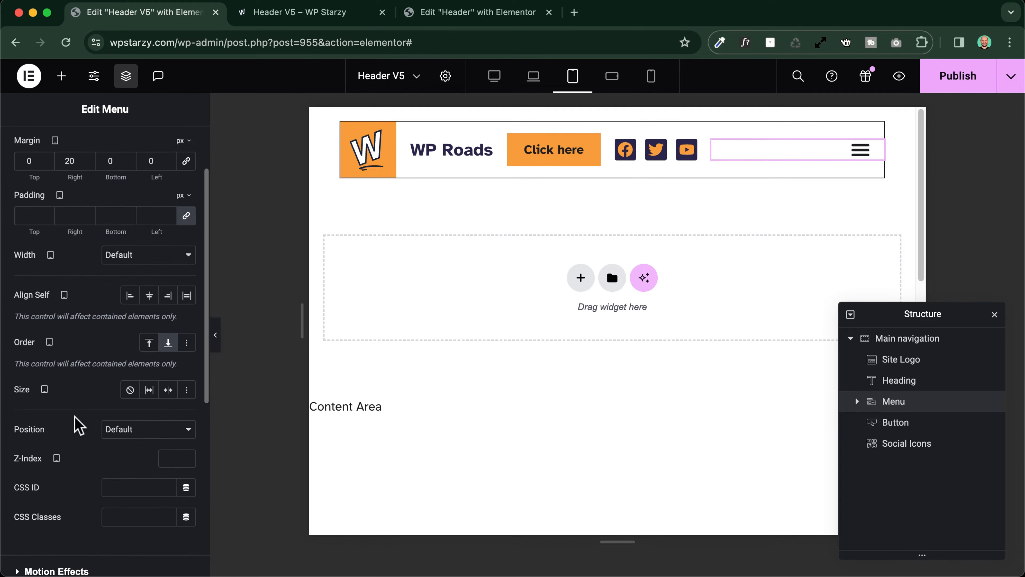
click(168, 389)
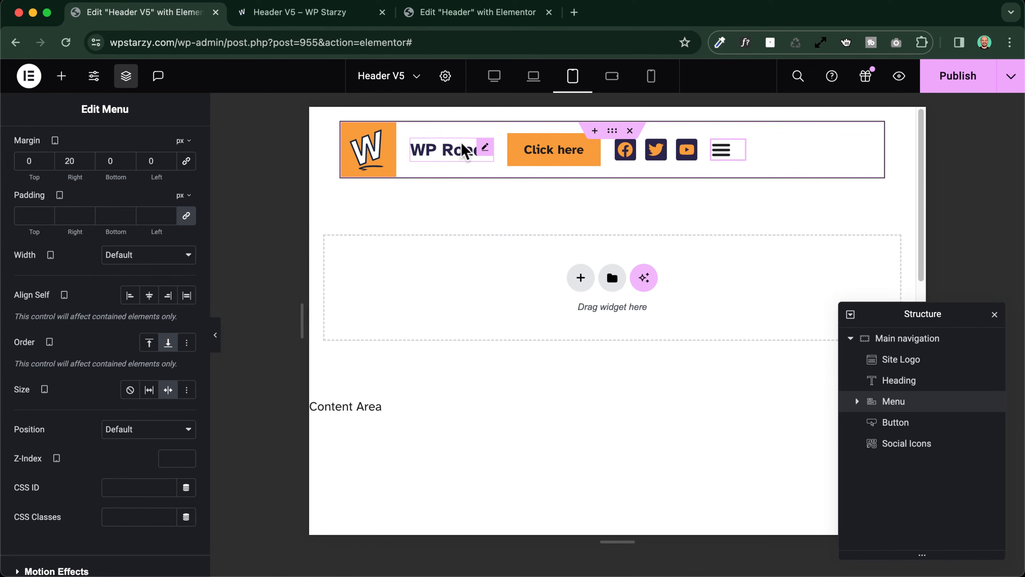
Set the WP Roads heading's size to Grow for tablet portrait so it fills the header's free space
click(487, 147)
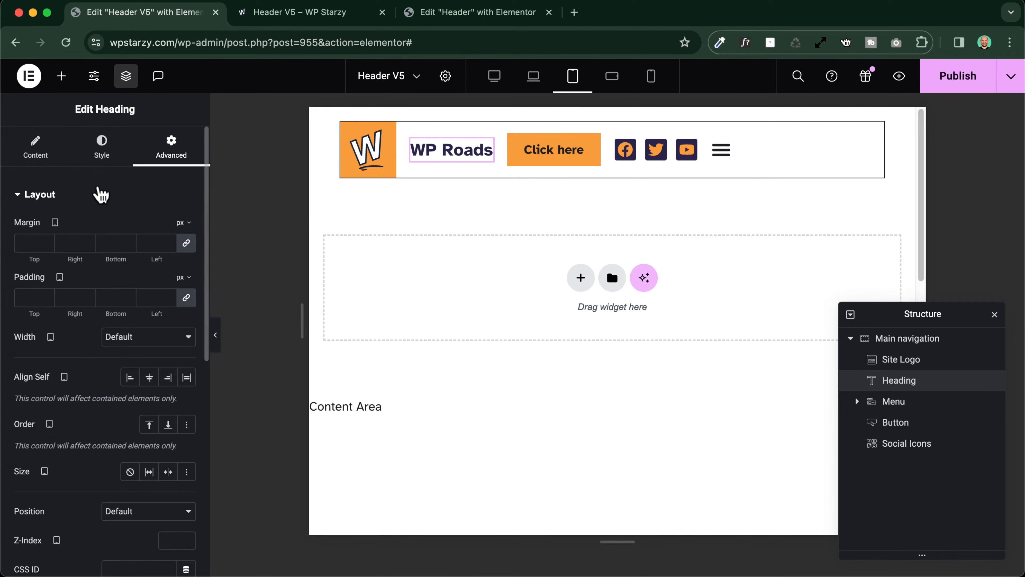
scroll(115, 218, down, 5)
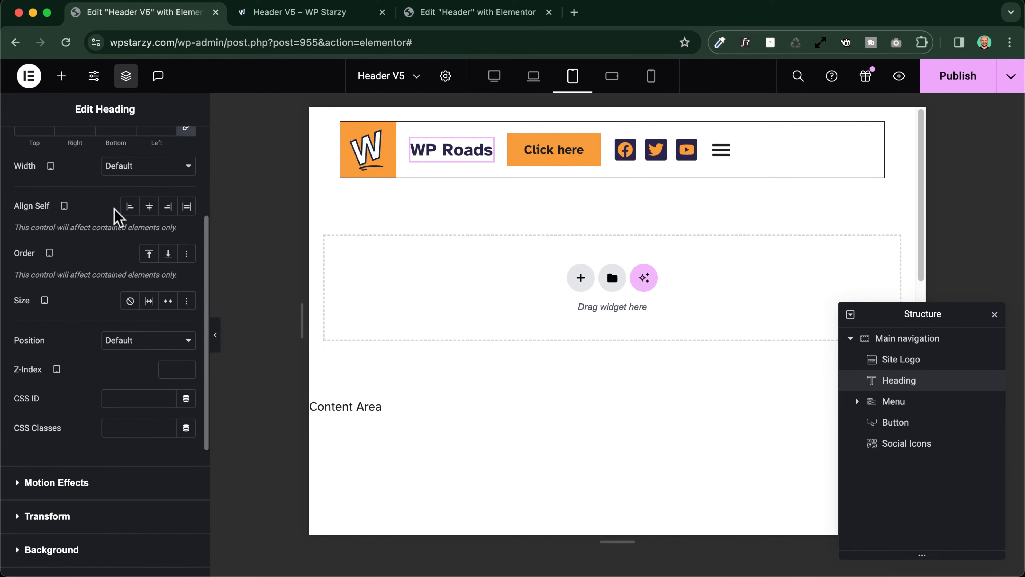
click(149, 314)
click(150, 314)
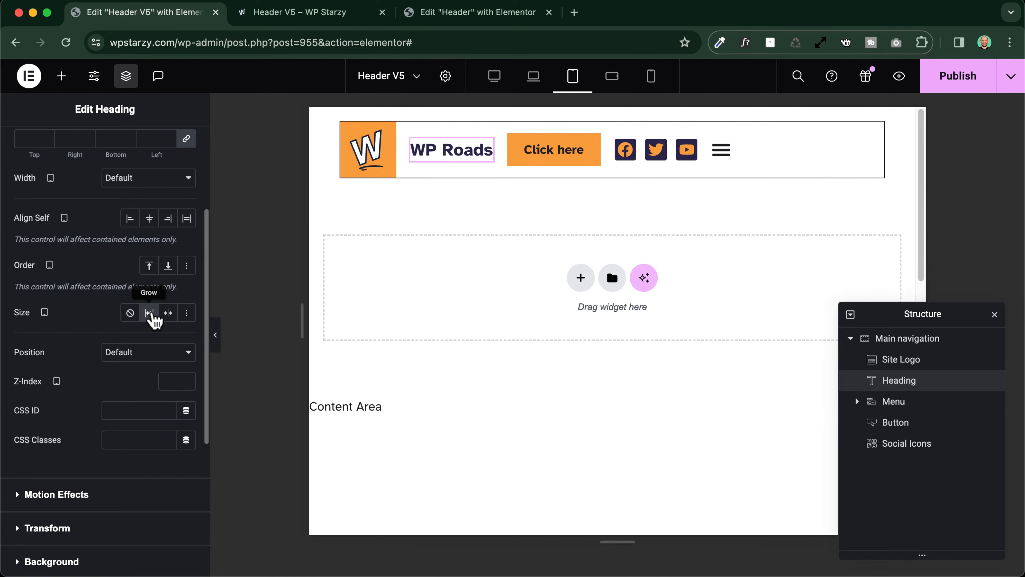
click(151, 315)
click(151, 315)
click(151, 315)
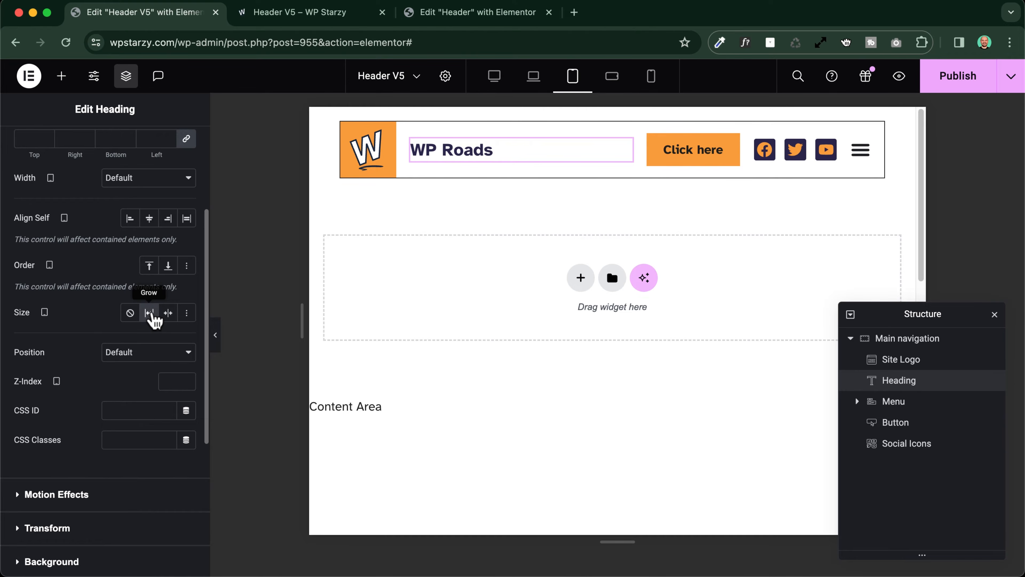
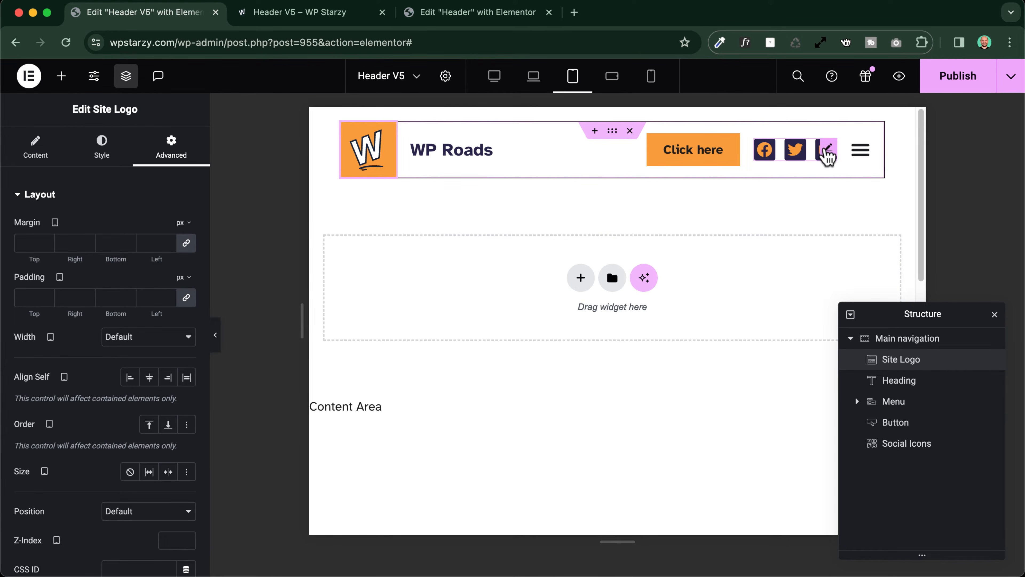
Try the Start and End orders on the social icons for tablet portrait and settle on a custom order of 3
click(831, 150)
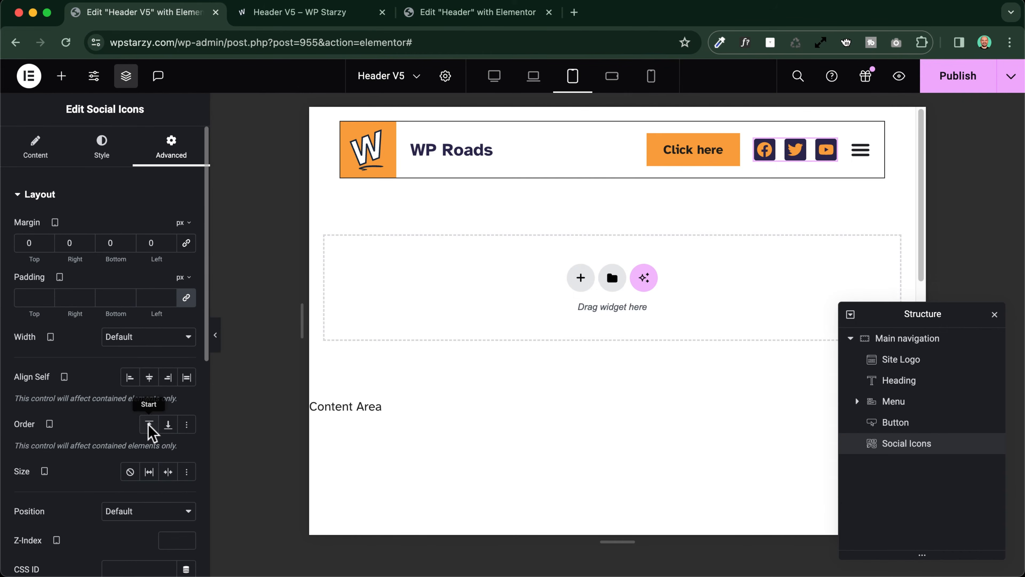
click(447, 319)
click(149, 424)
click(168, 424)
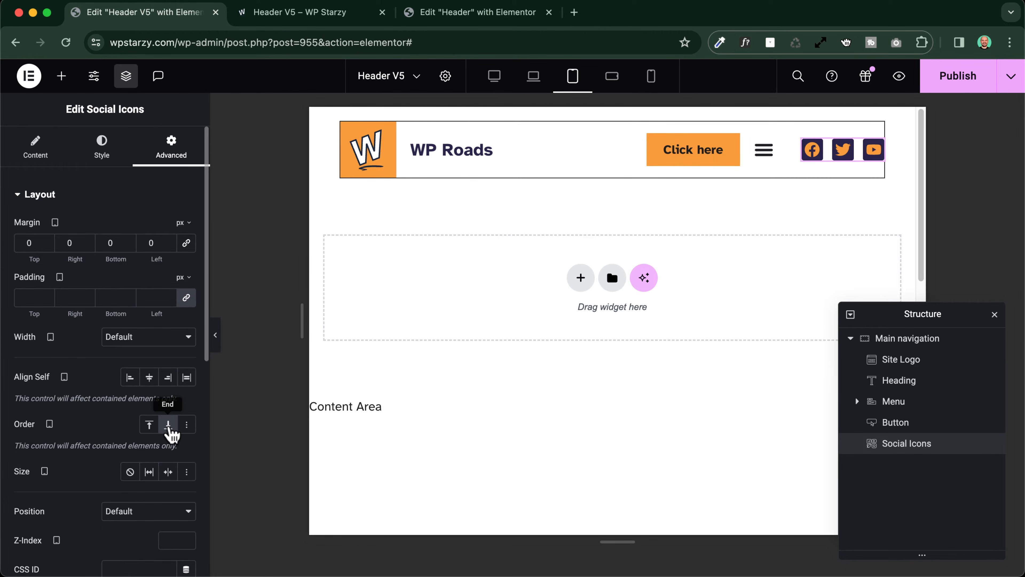
click(168, 424)
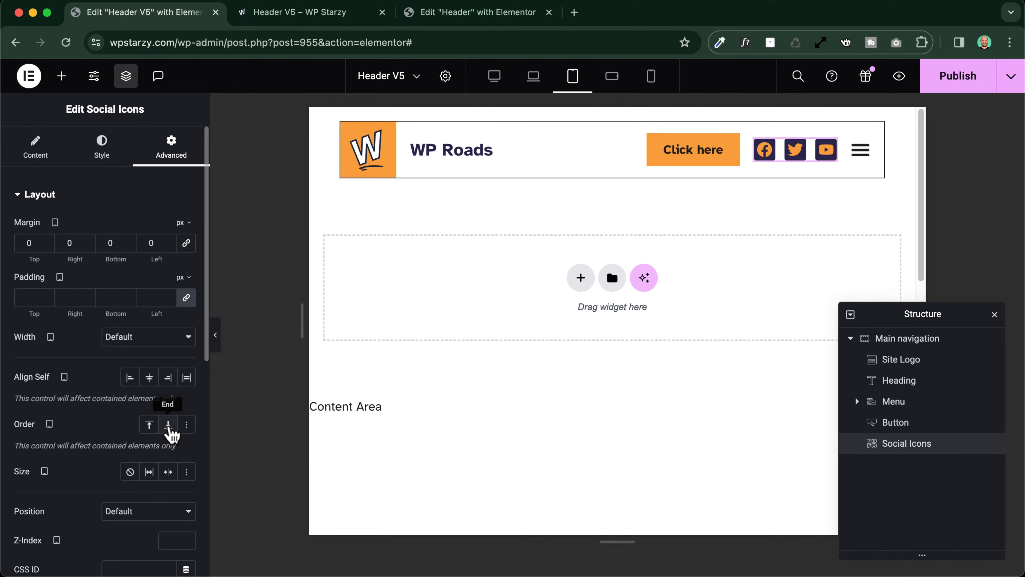
click(187, 424)
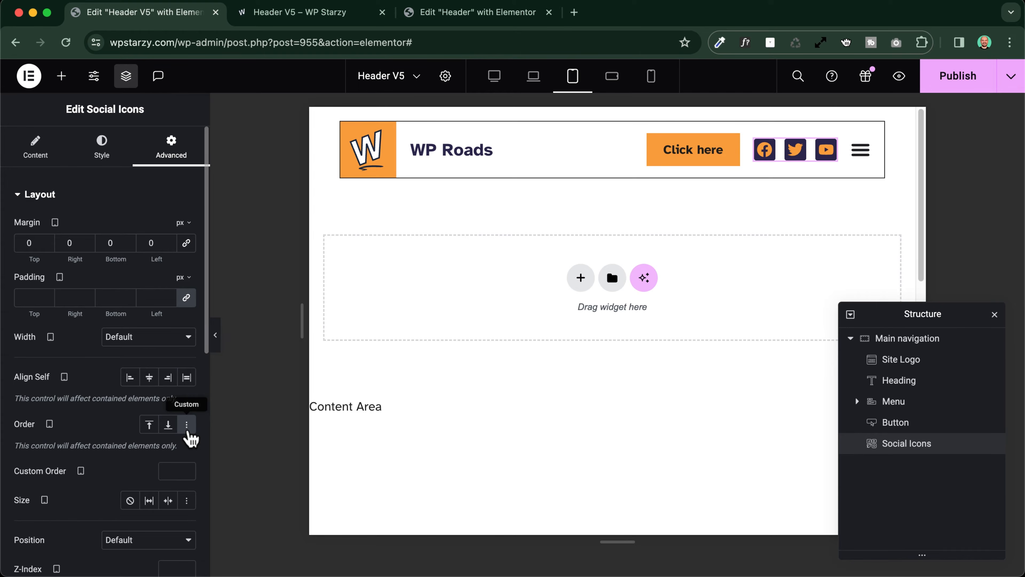
click(172, 470)
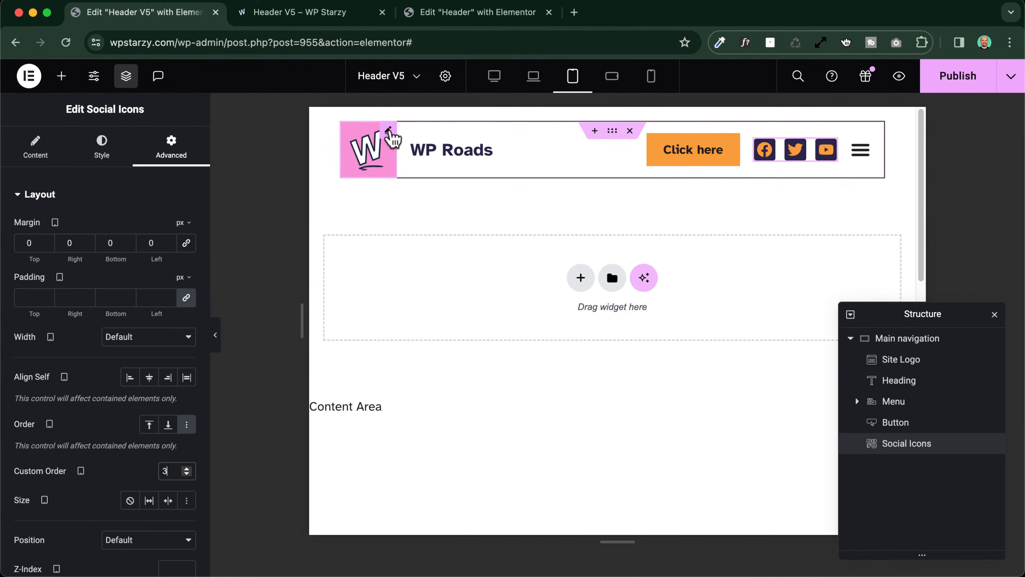
Give the site logo a custom order of 1 for tablet portrait
click(390, 133)
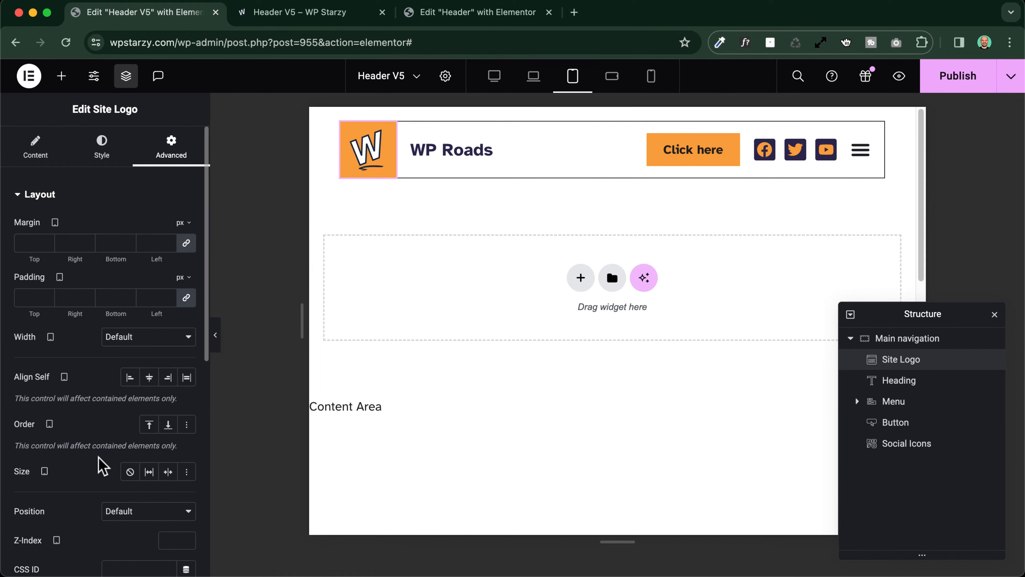
scroll(103, 466, down, 2)
click(187, 369)
click(177, 416)
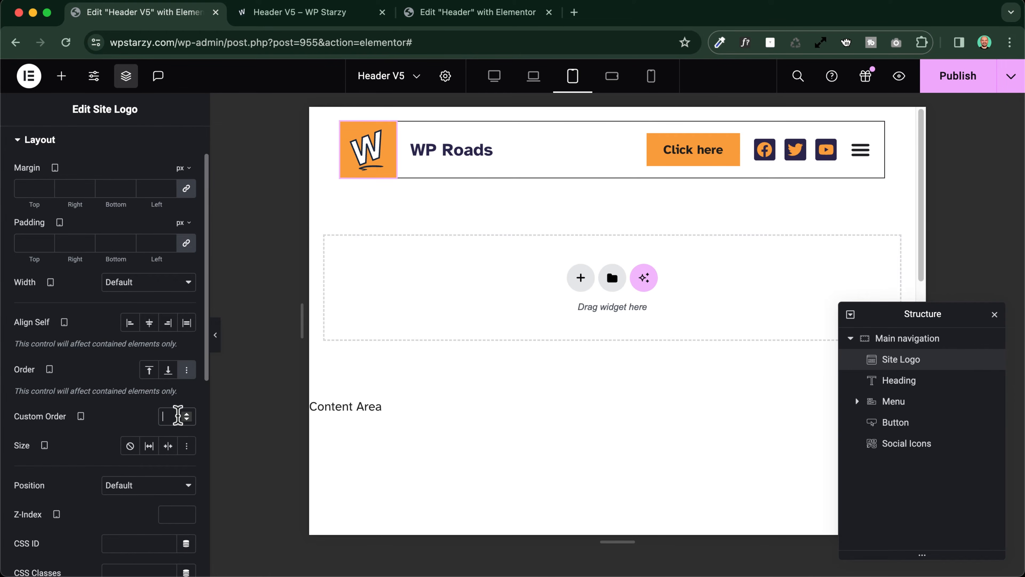
text(1)
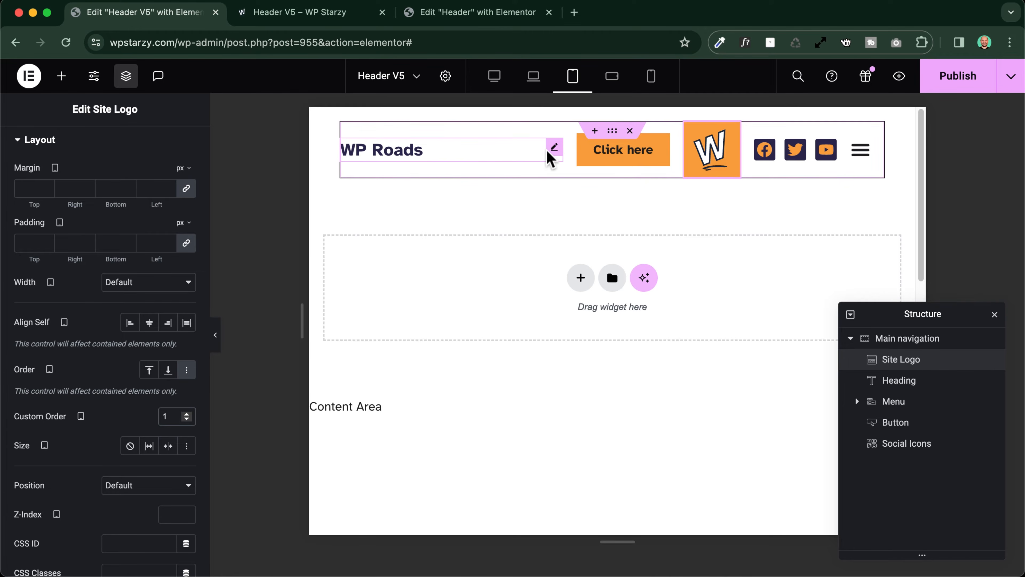
Give the WP Roads heading a custom order of 2 for tablet portrait
click(525, 158)
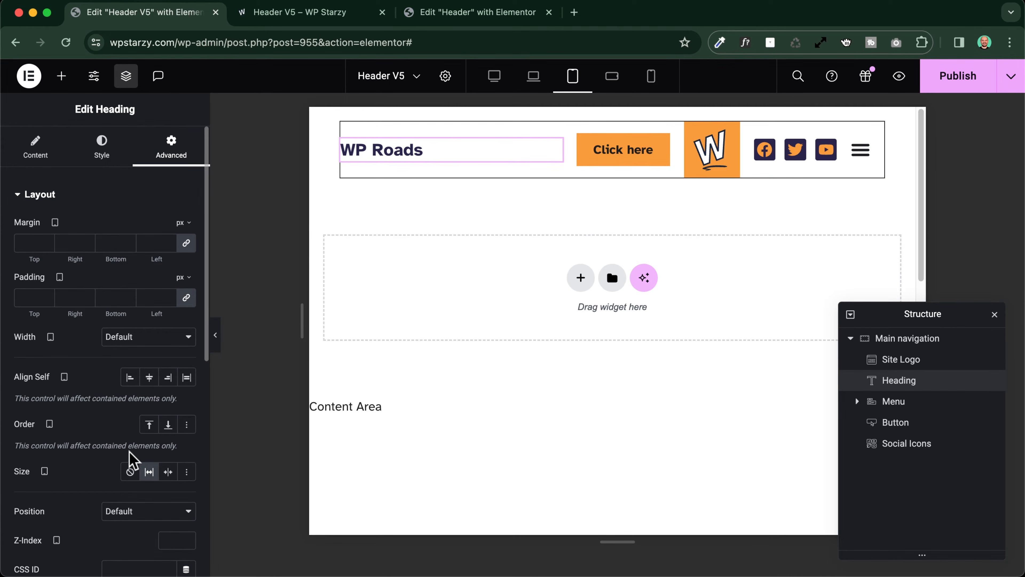
click(186, 424)
click(173, 471)
text(2)
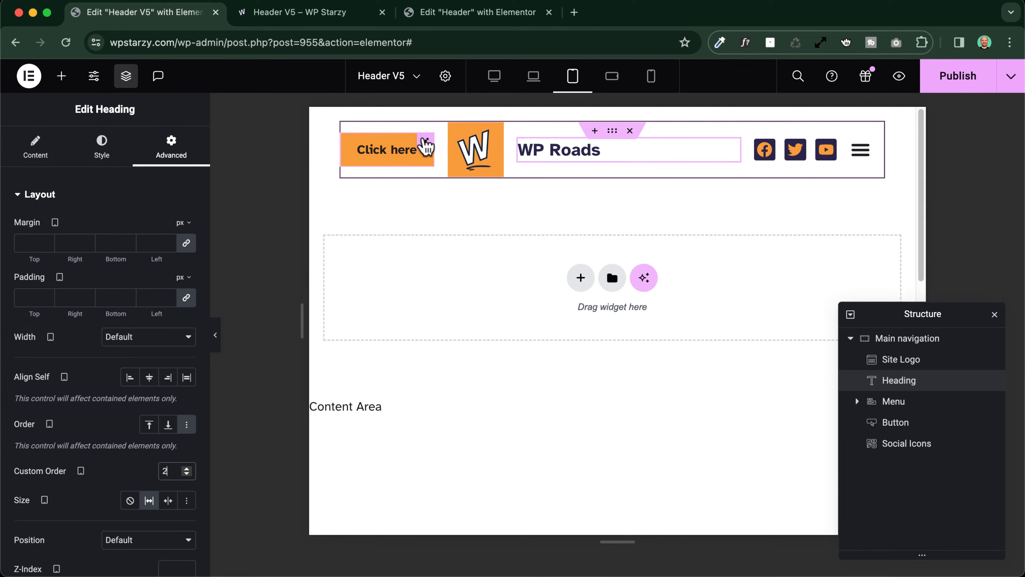
Give the Click here button a custom order of 4 for tablet portrait
click(427, 150)
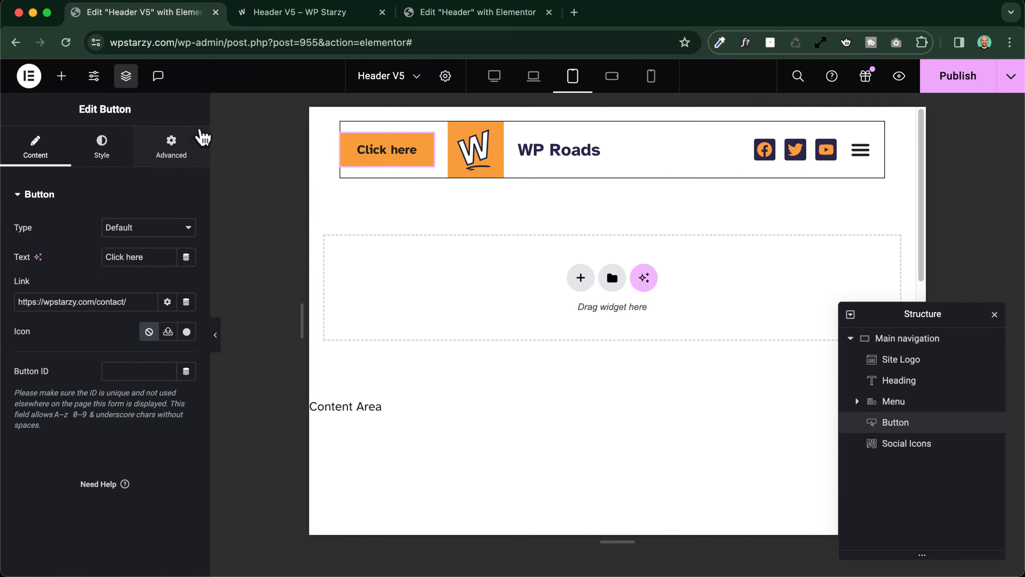
click(172, 147)
scroll(145, 432, down, 2)
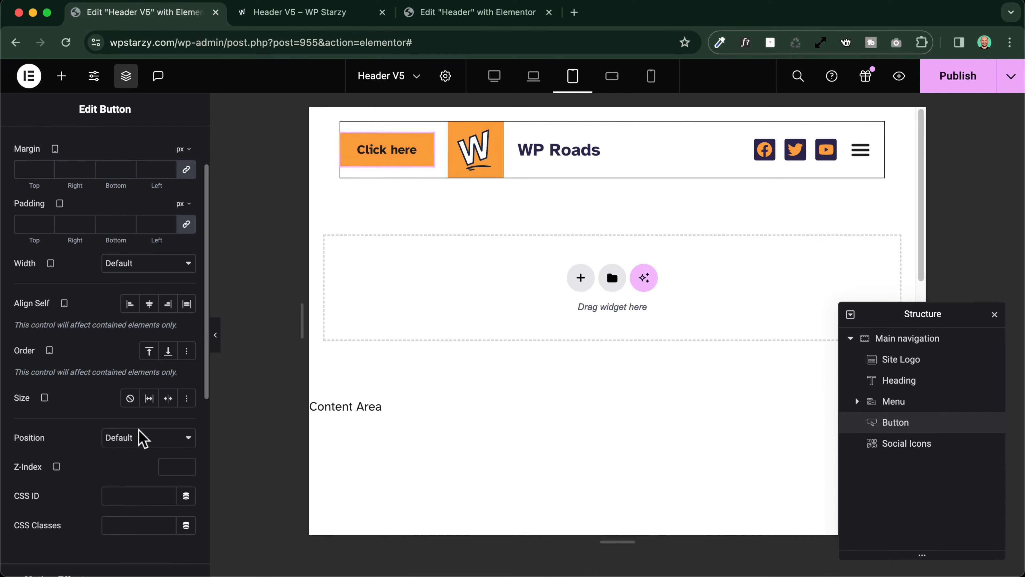
click(187, 350)
click(173, 398)
text(4)
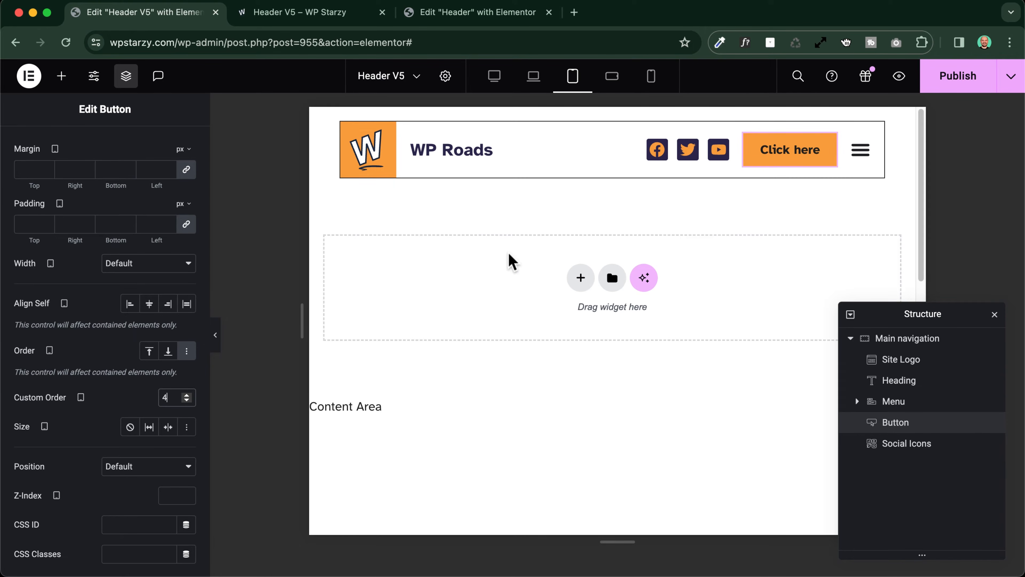
Preview the header at laptop, tablet portrait, mobile landscape and mobile portrait widths, and return to editing in mobile portrait
key(super+p)
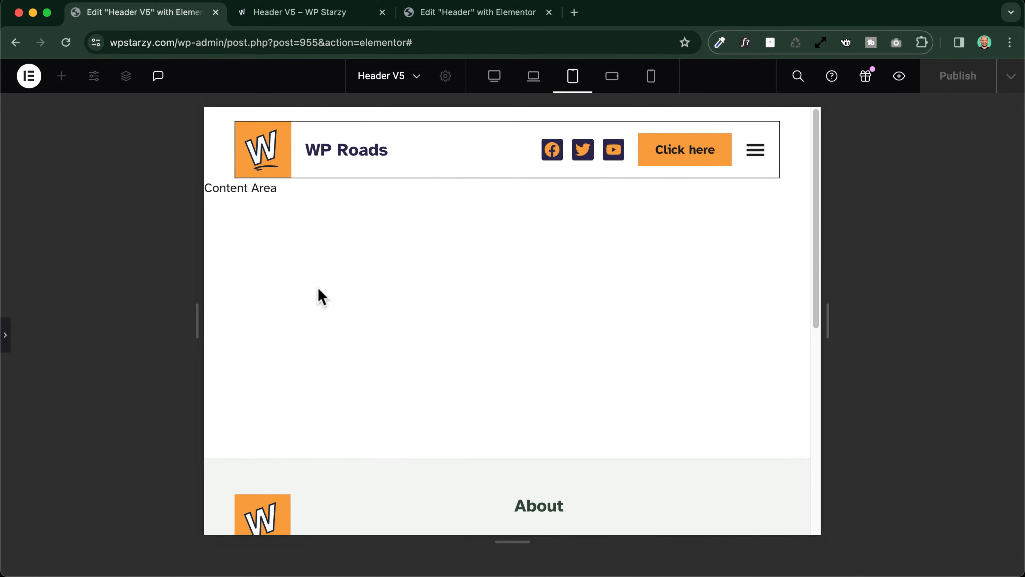
click(533, 79)
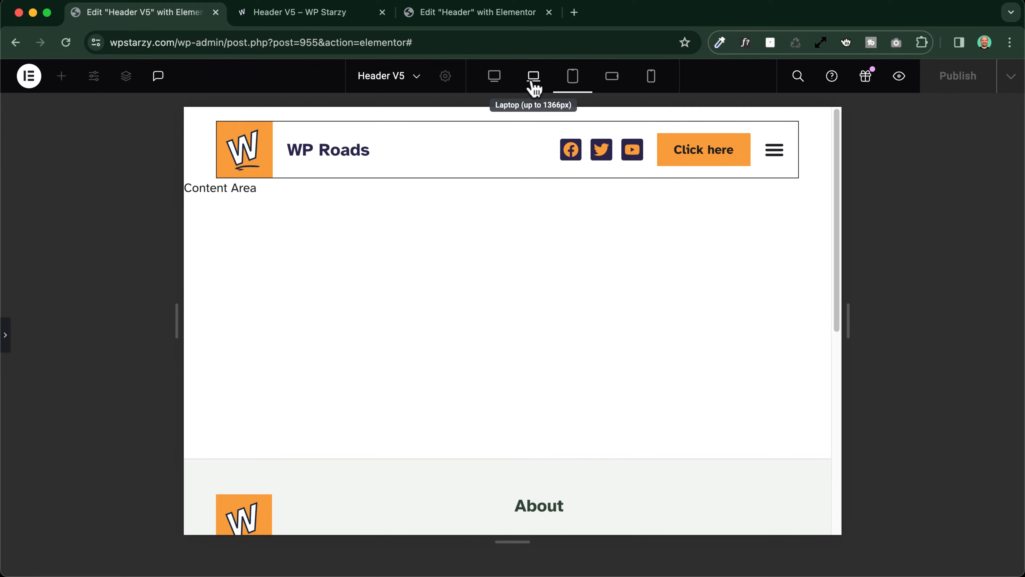
click(574, 79)
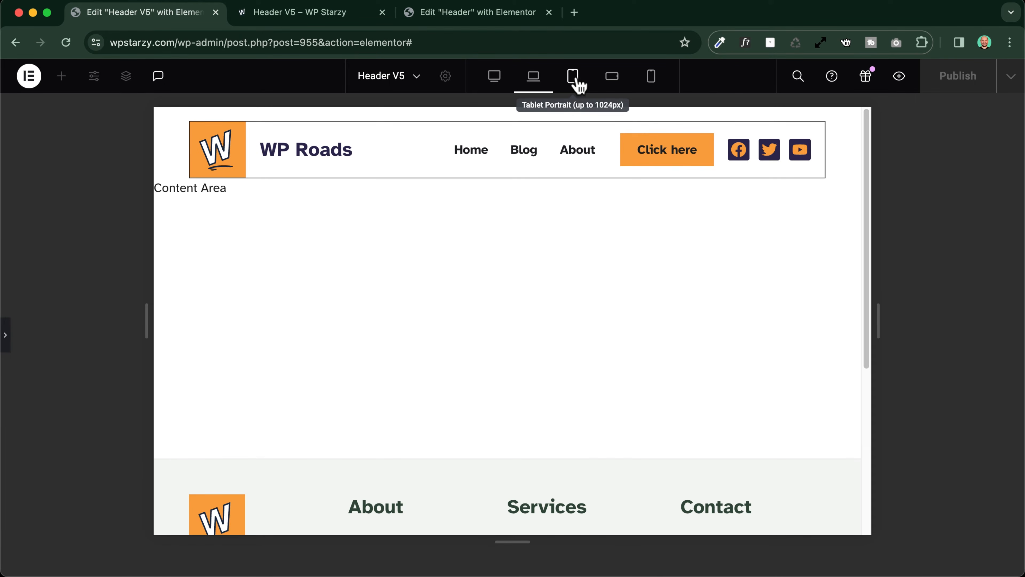
click(613, 81)
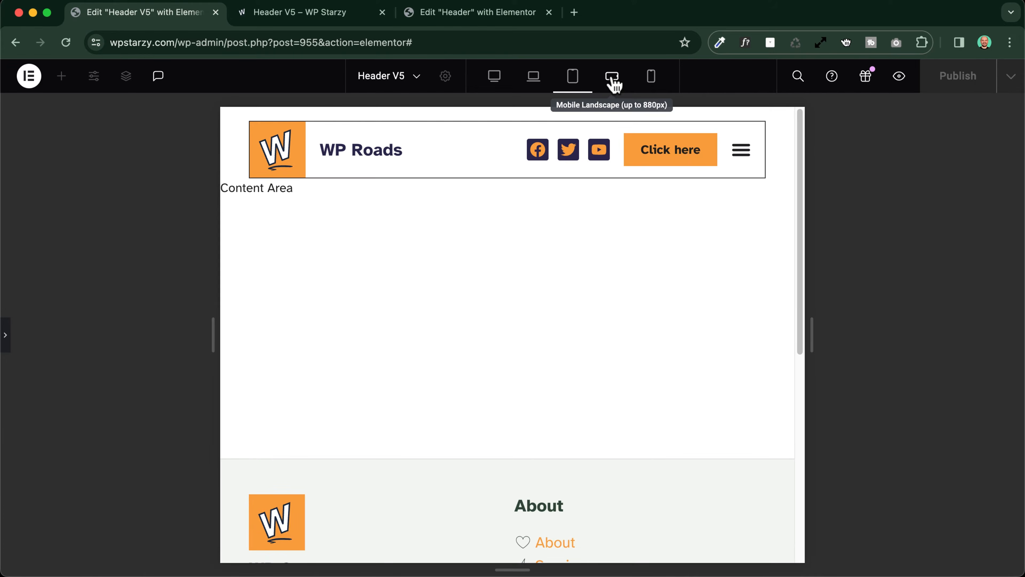
click(652, 77)
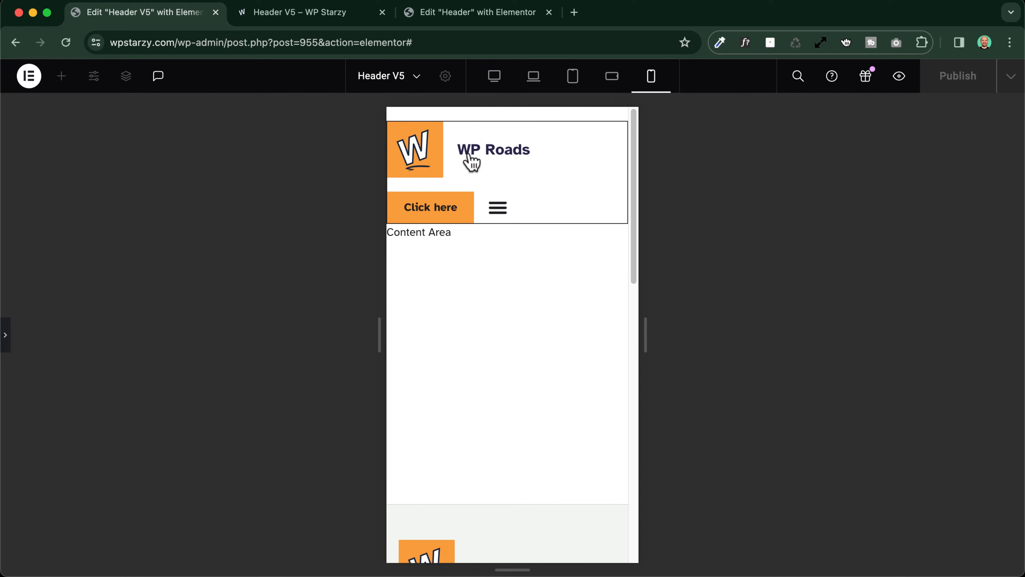
click(7, 337)
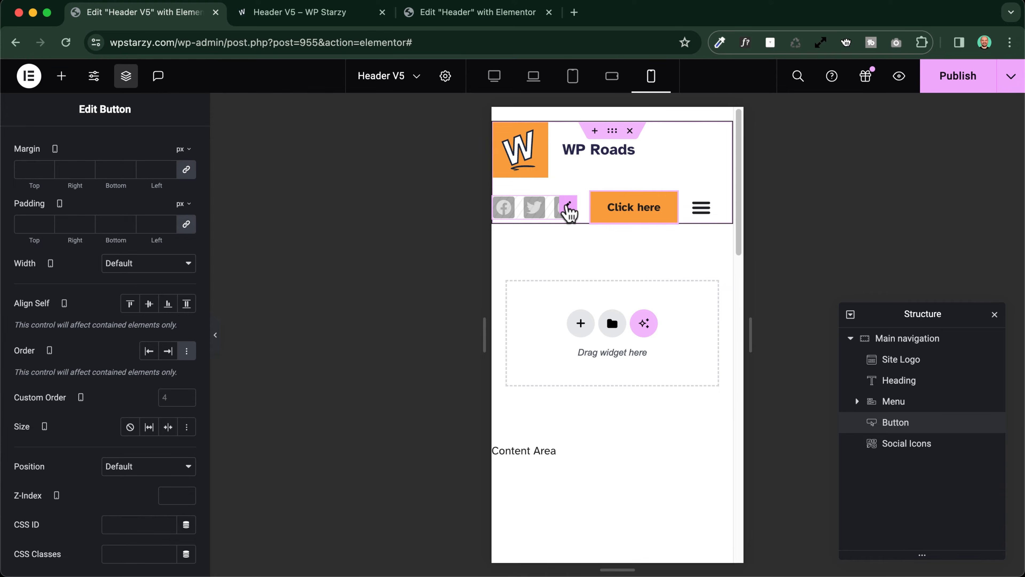
Try showing the social icons on mobile portrait and set them back to hidden there
click(567, 206)
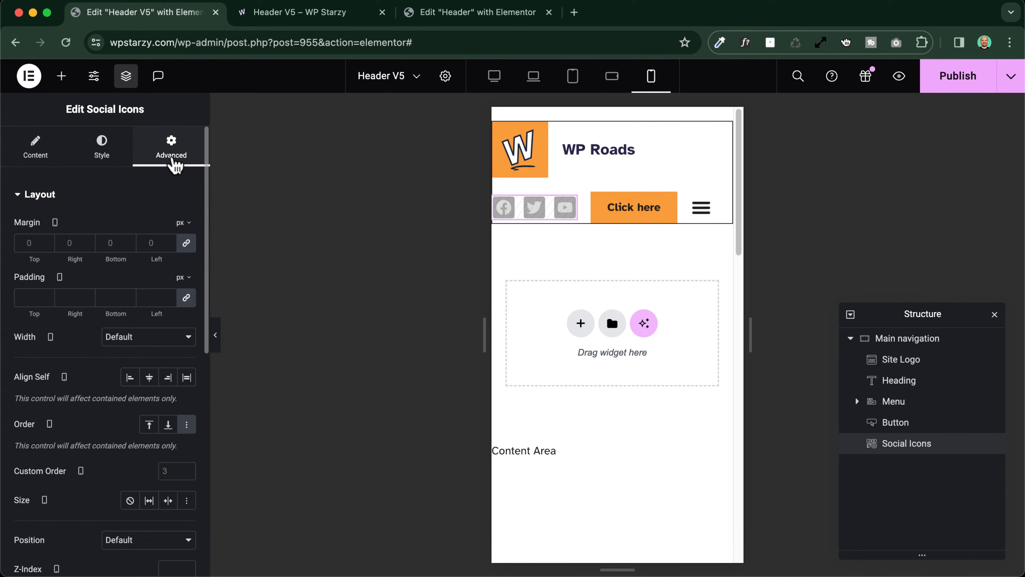
scroll(99, 257, down, 10)
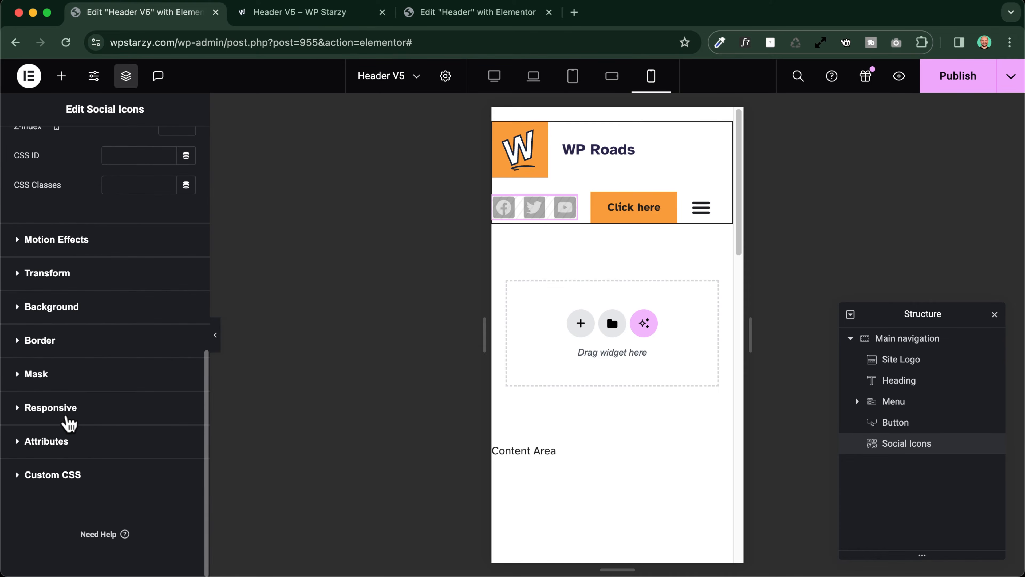
click(58, 408)
scroll(59, 419, down, 5)
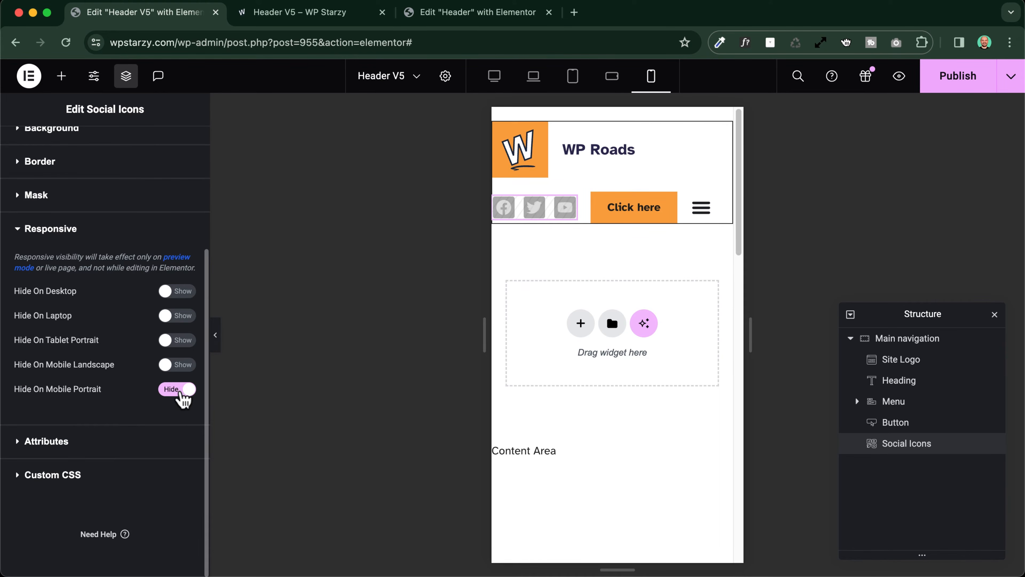
click(178, 396)
click(181, 397)
click(181, 397)
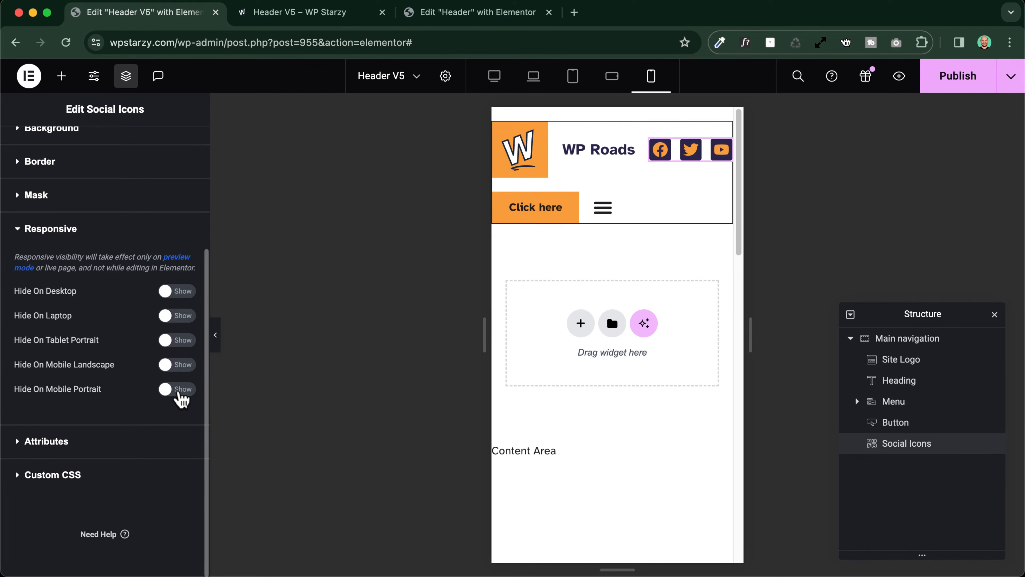
click(181, 397)
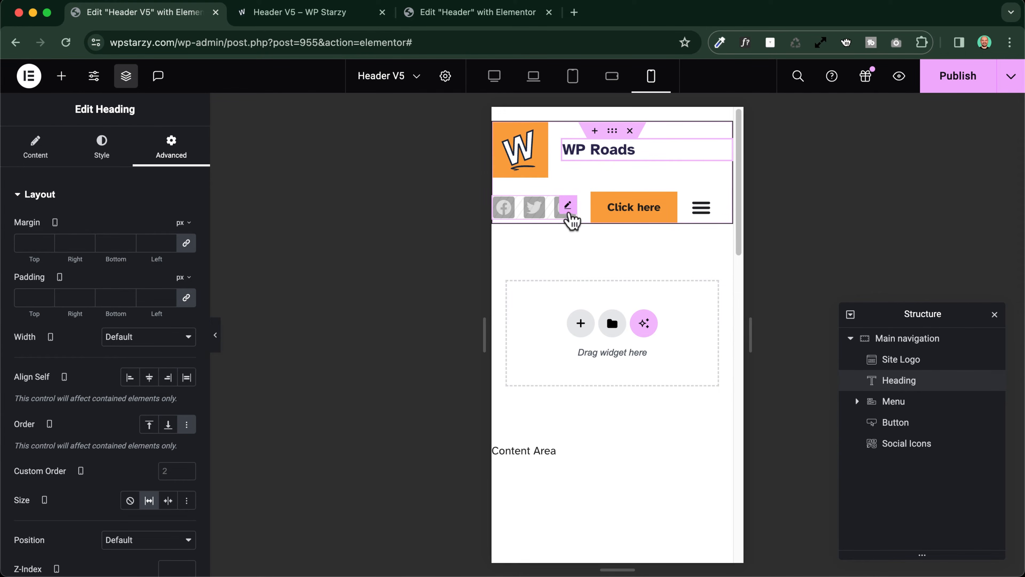
For mobile portrait, set the social icons' order to End and give the menu a custom order of 3
click(568, 206)
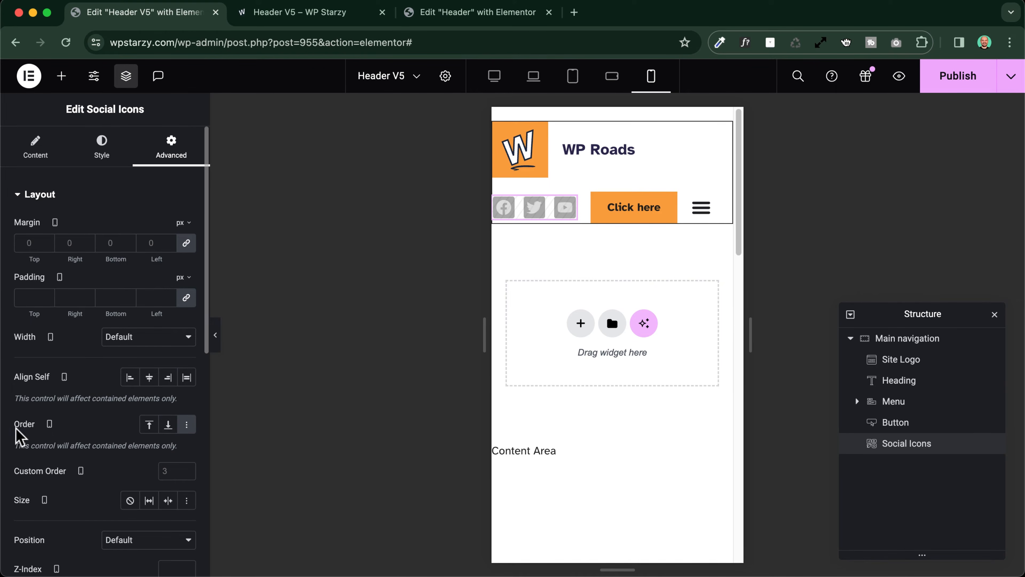
click(169, 425)
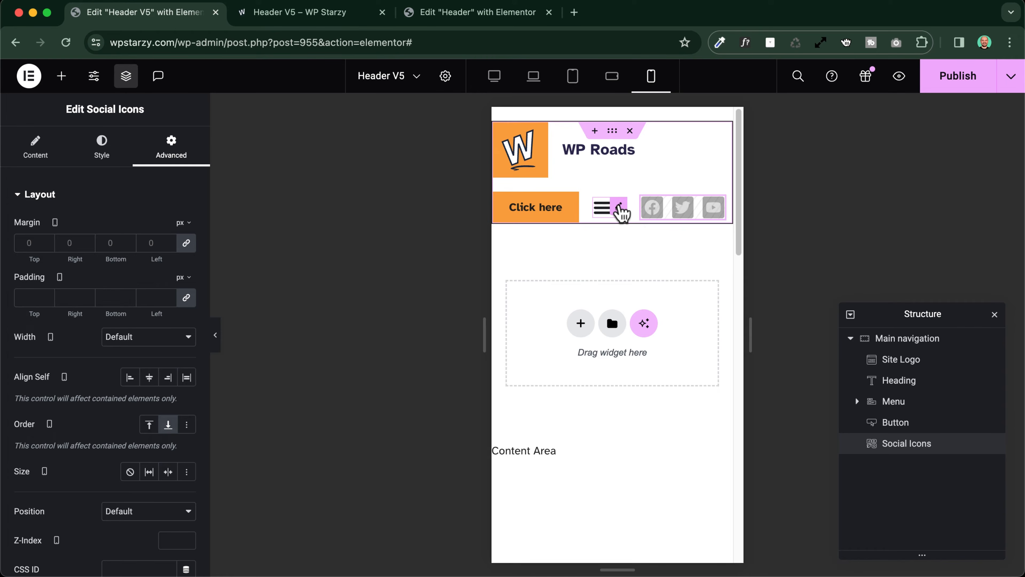
click(621, 211)
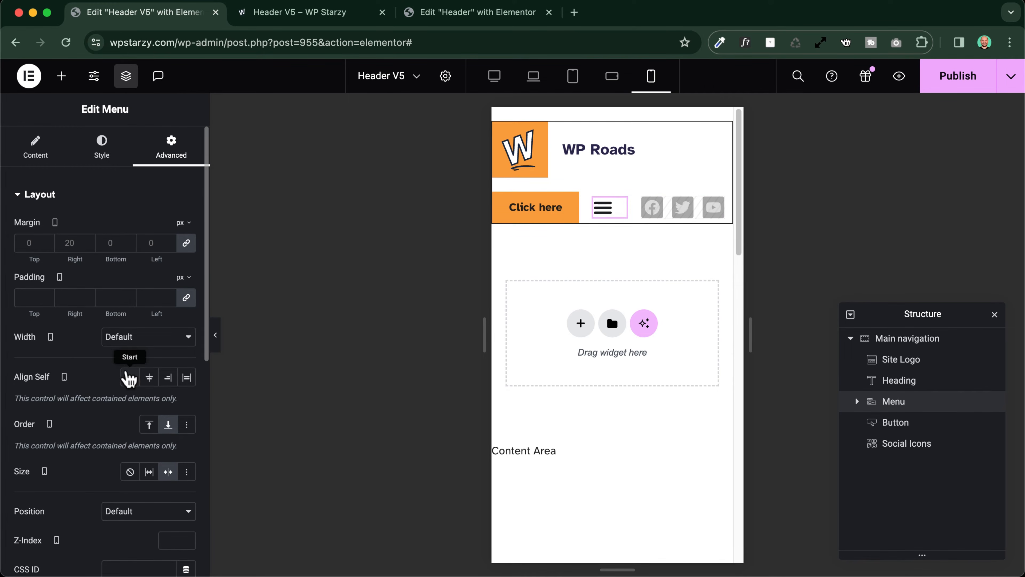
click(186, 424)
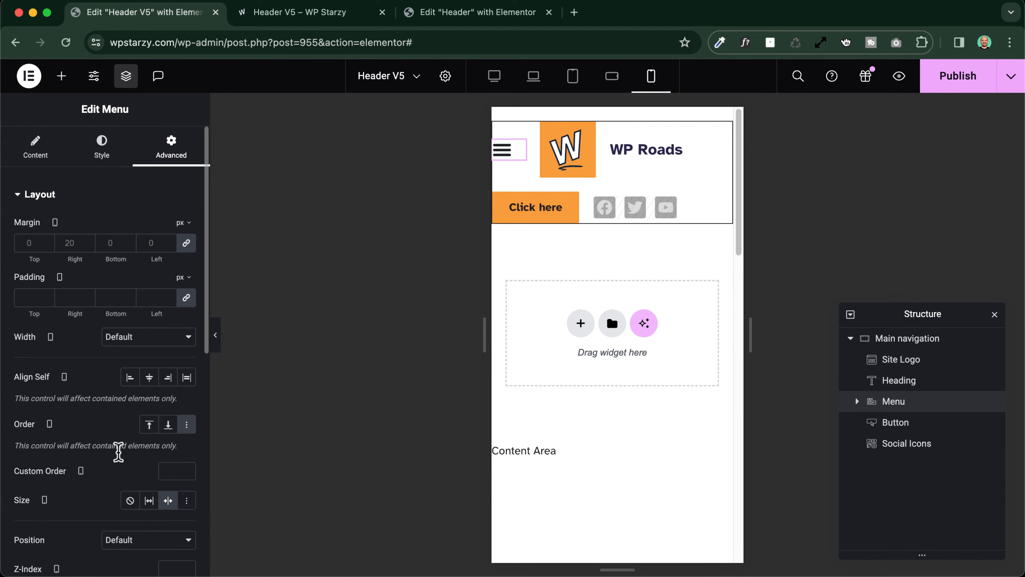
click(172, 471)
text(3)
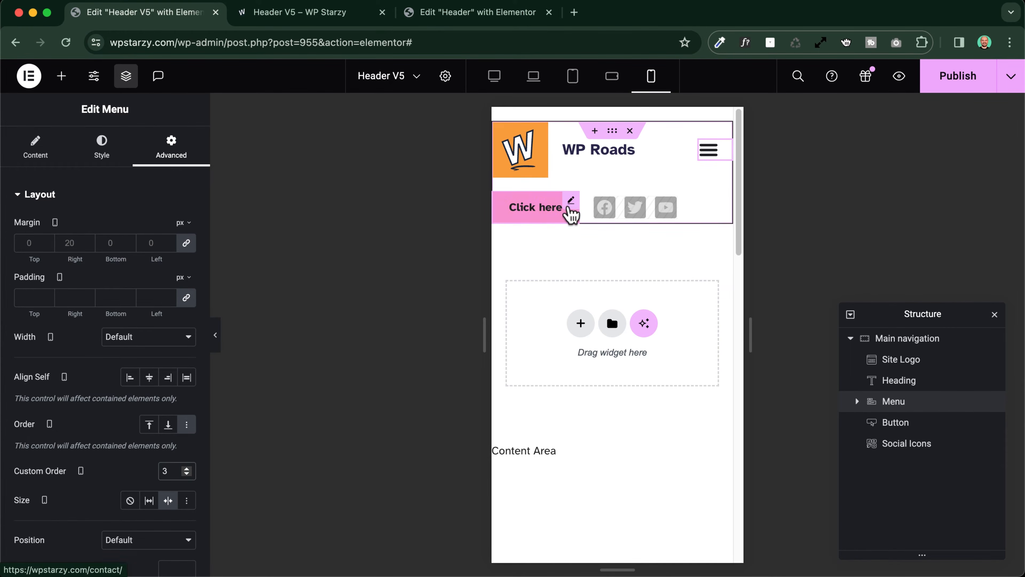
For mobile portrait, set the Click here button's size to Grow with justified alignment, and preview the header
click(575, 206)
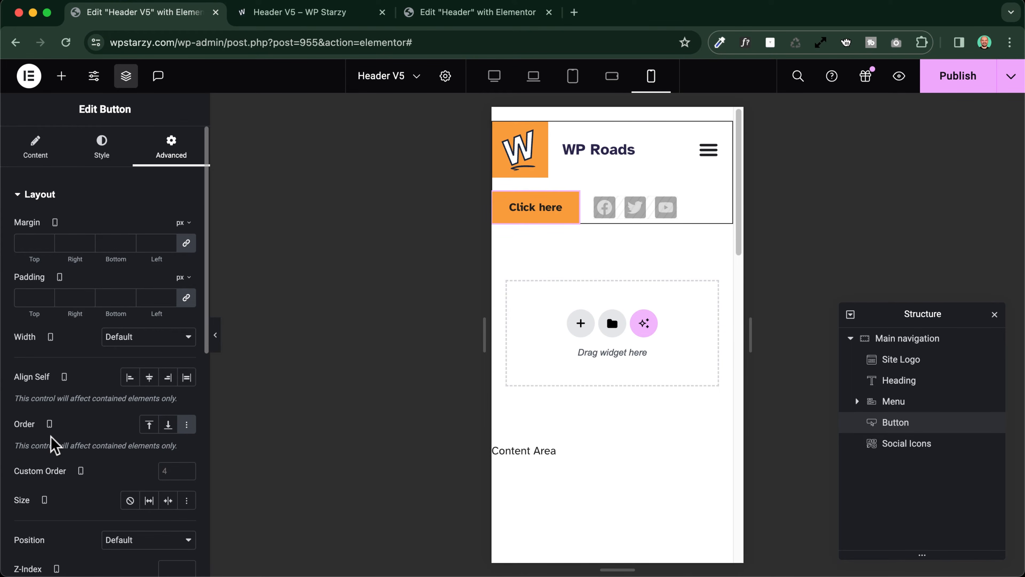
click(149, 501)
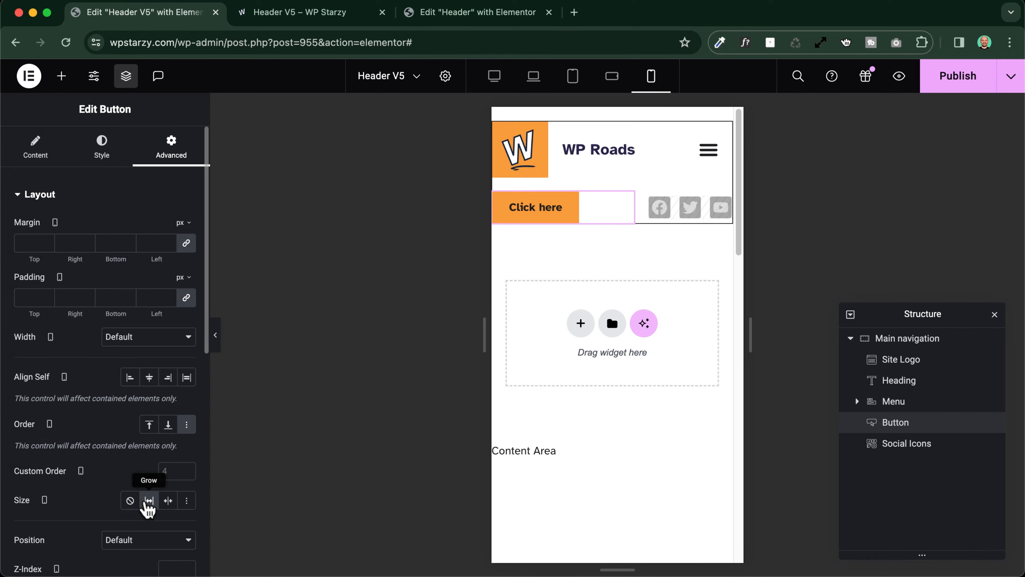
click(37, 153)
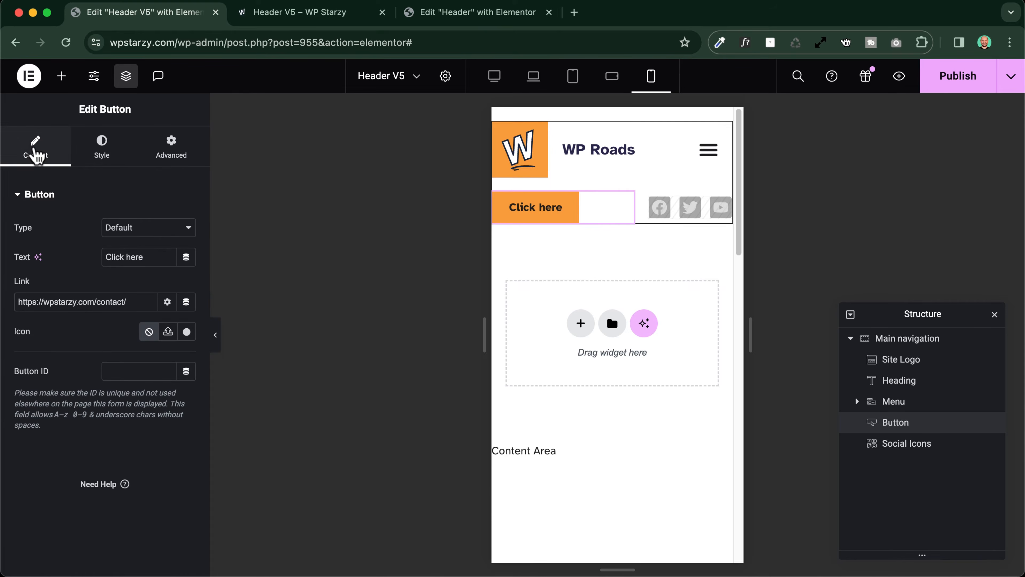
click(108, 145)
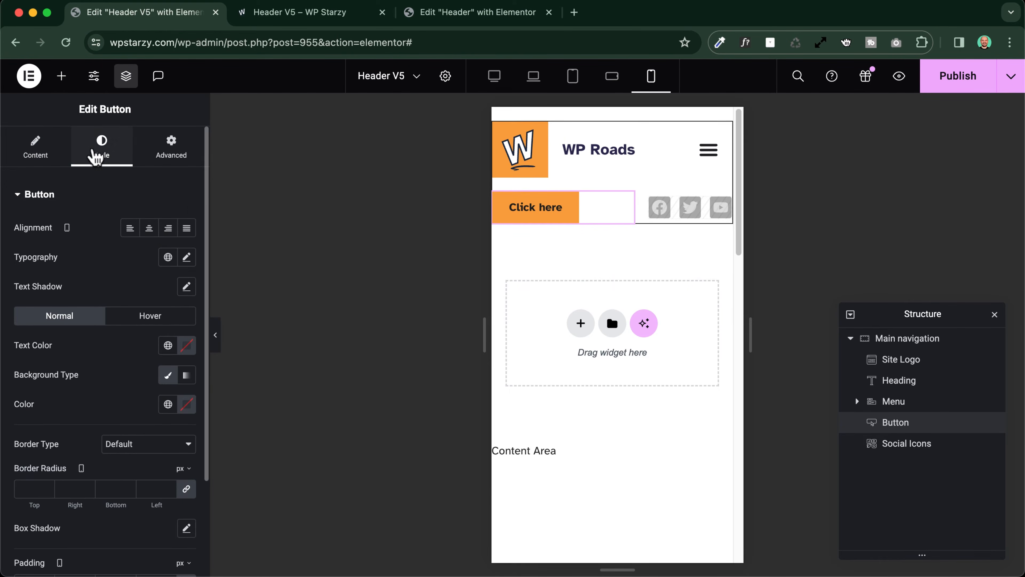
click(186, 229)
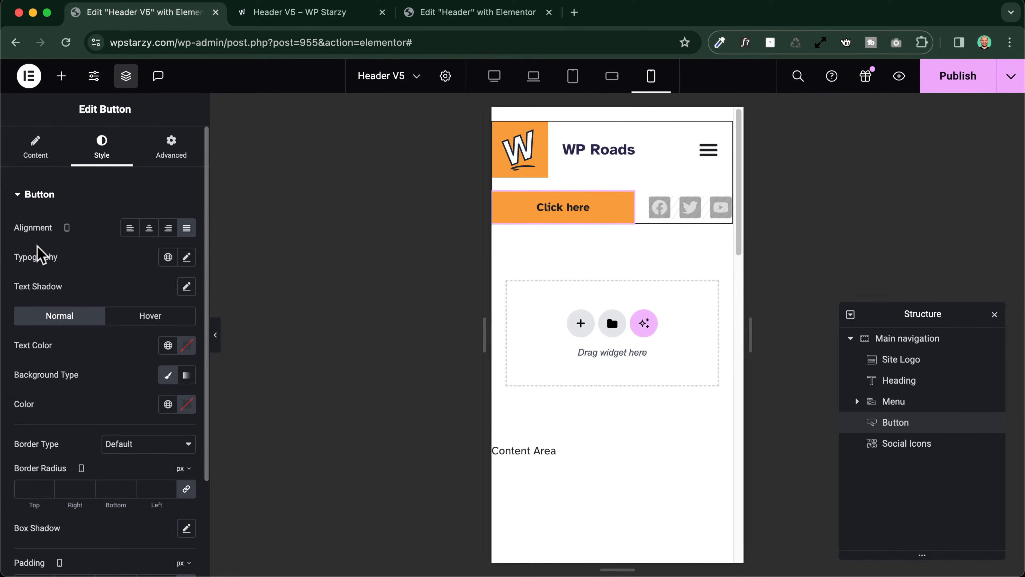
click(217, 339)
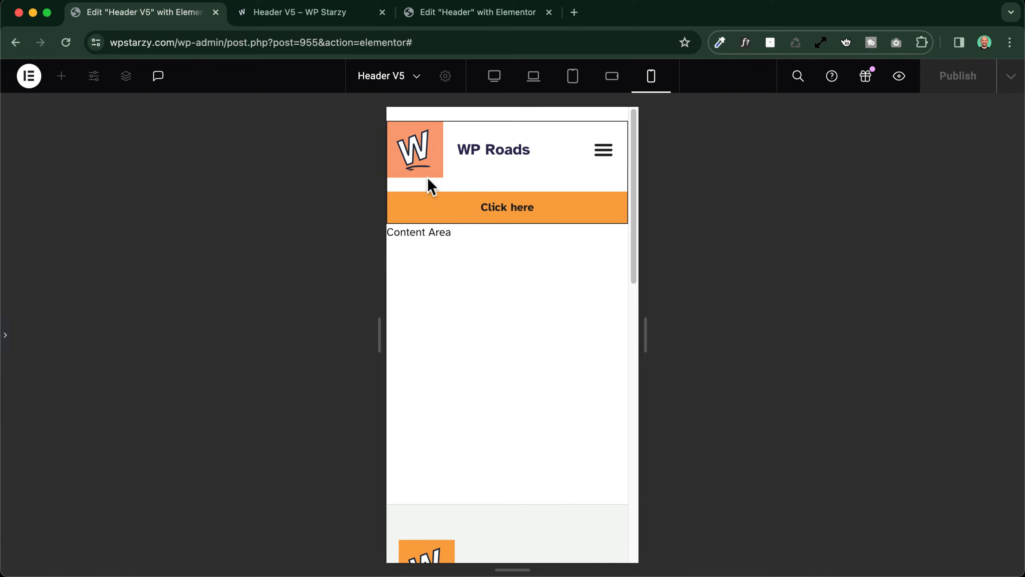
For mobile portrait, unlink the Main navigation container's gaps, set column to 10 px and row to 0, and preview the header
click(5, 335)
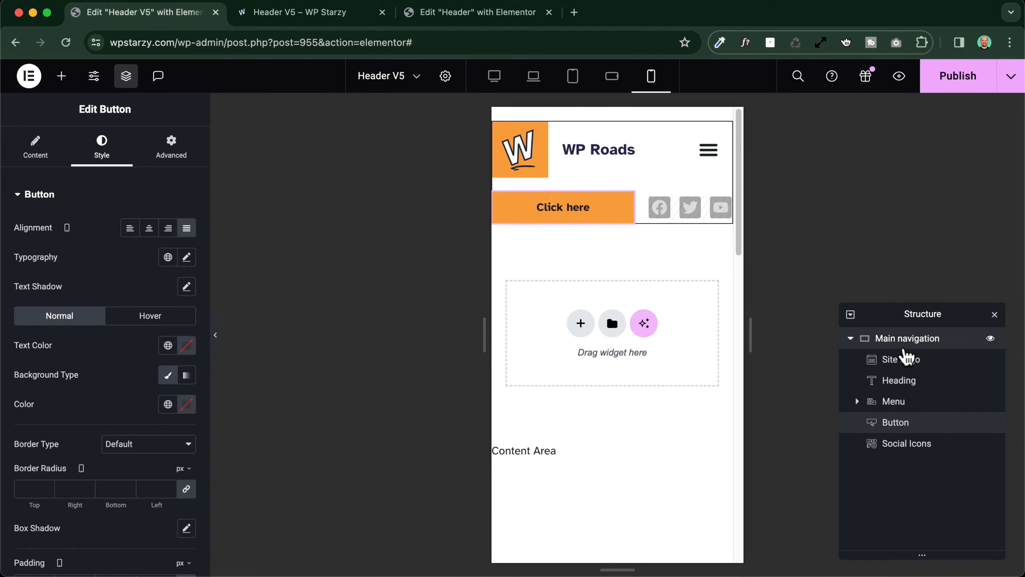
click(892, 342)
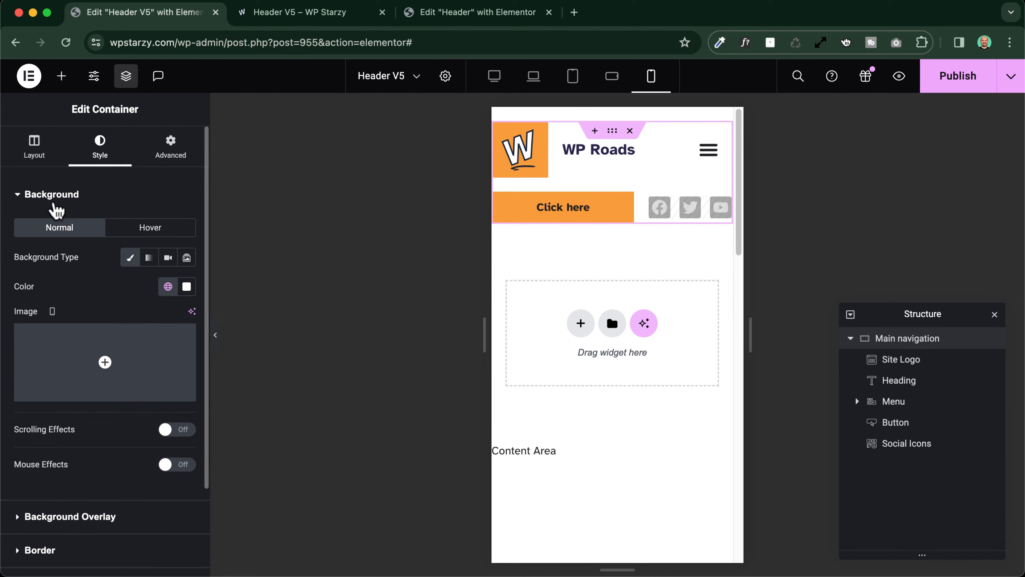
click(37, 156)
scroll(33, 323, down, 7)
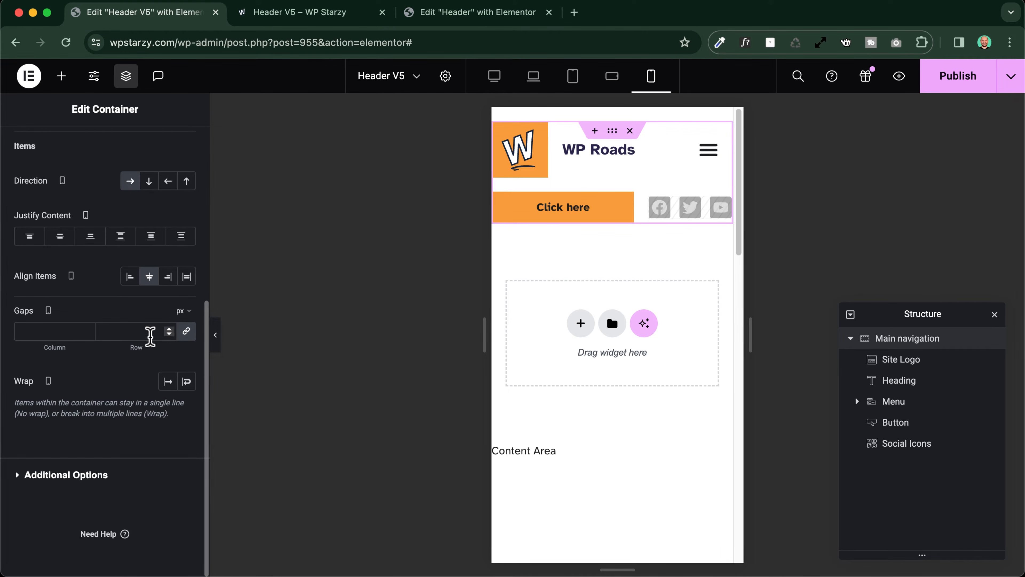
click(186, 331)
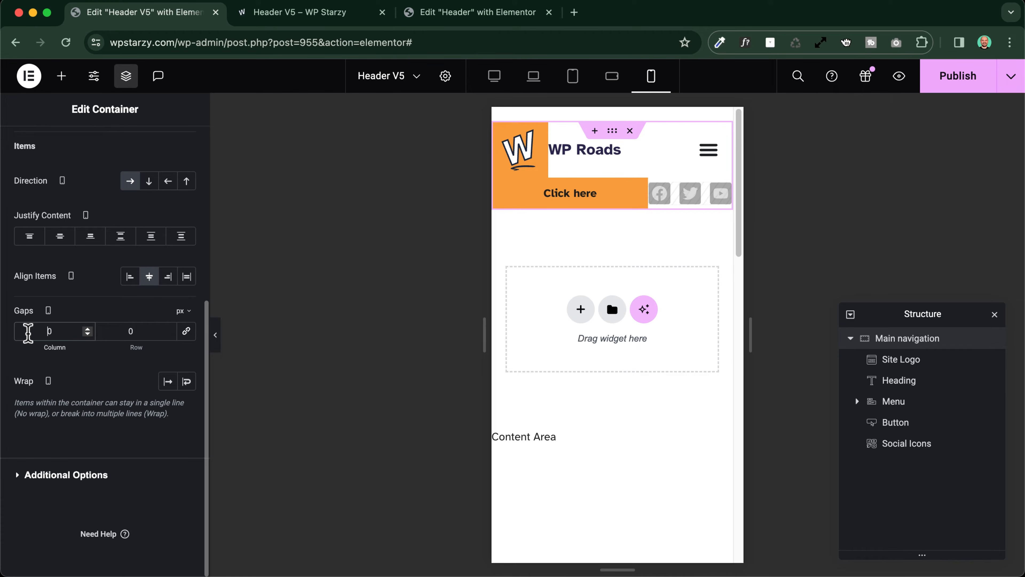
click(28, 331)
text(1)
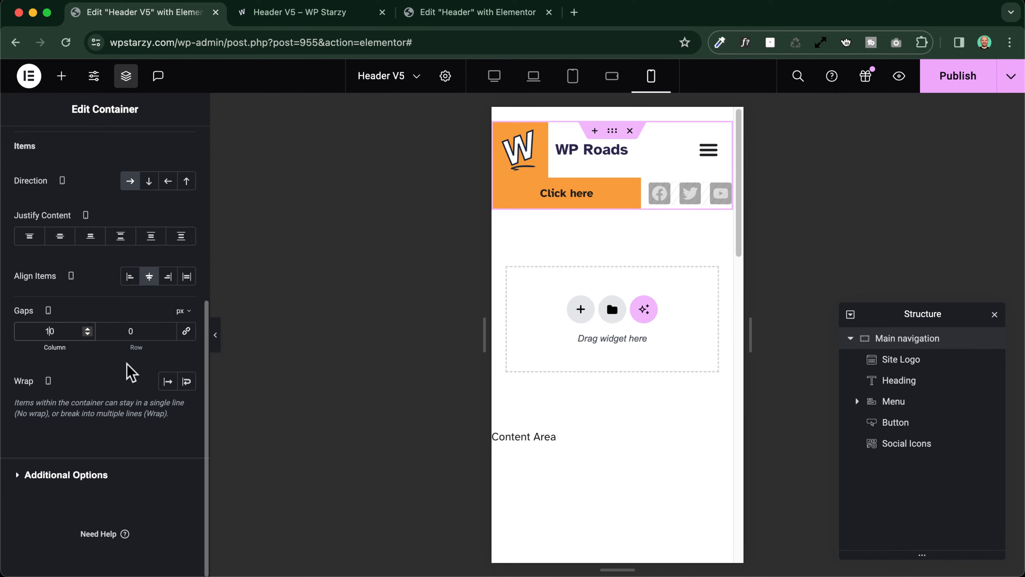
click(128, 331)
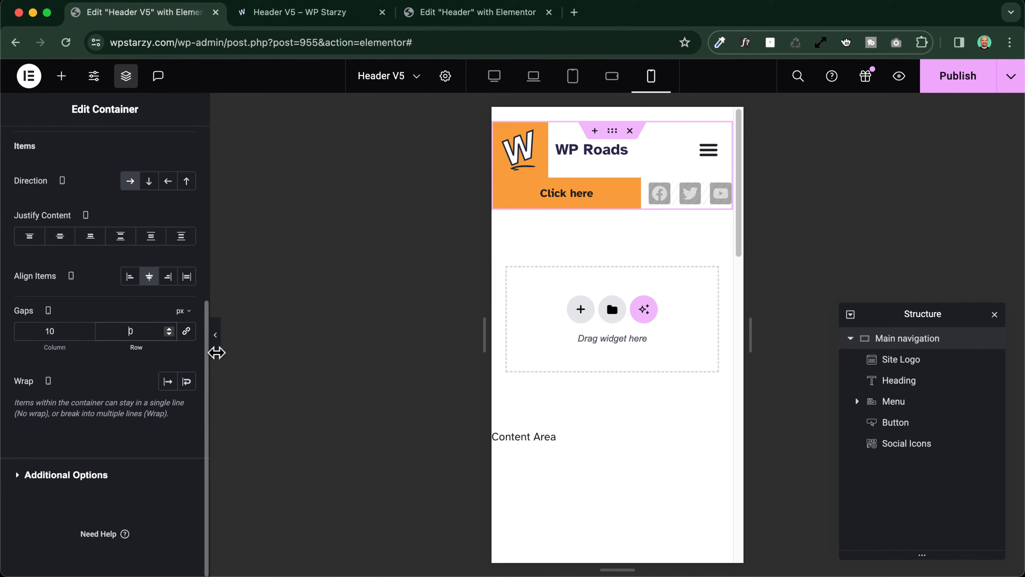
click(216, 335)
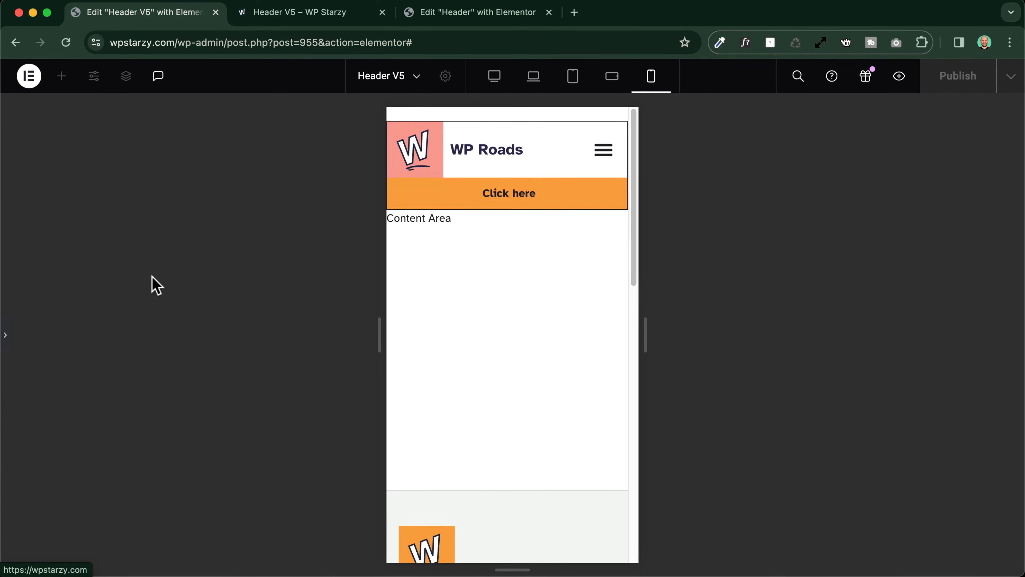
Preview the mobile portrait header with its dropdown menu opened and closed, and compare it with the tablet portrait layout
click(6, 336)
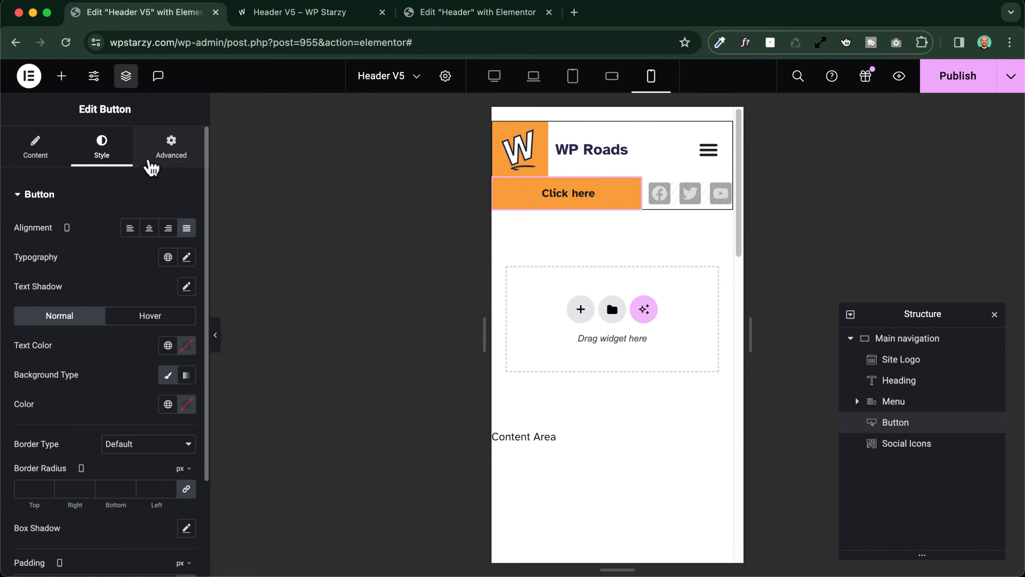
click(157, 158)
click(215, 335)
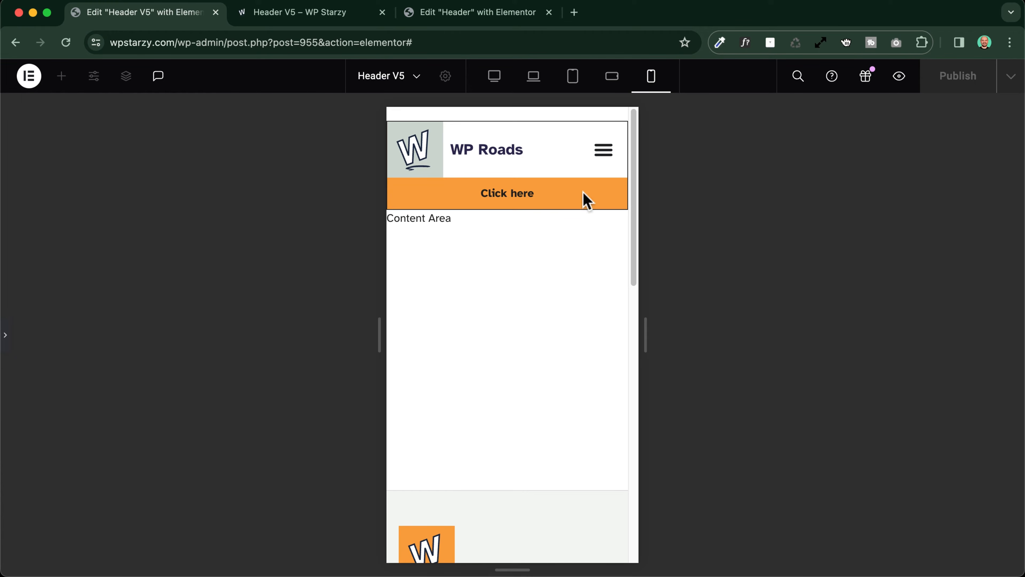
click(606, 151)
click(606, 151)
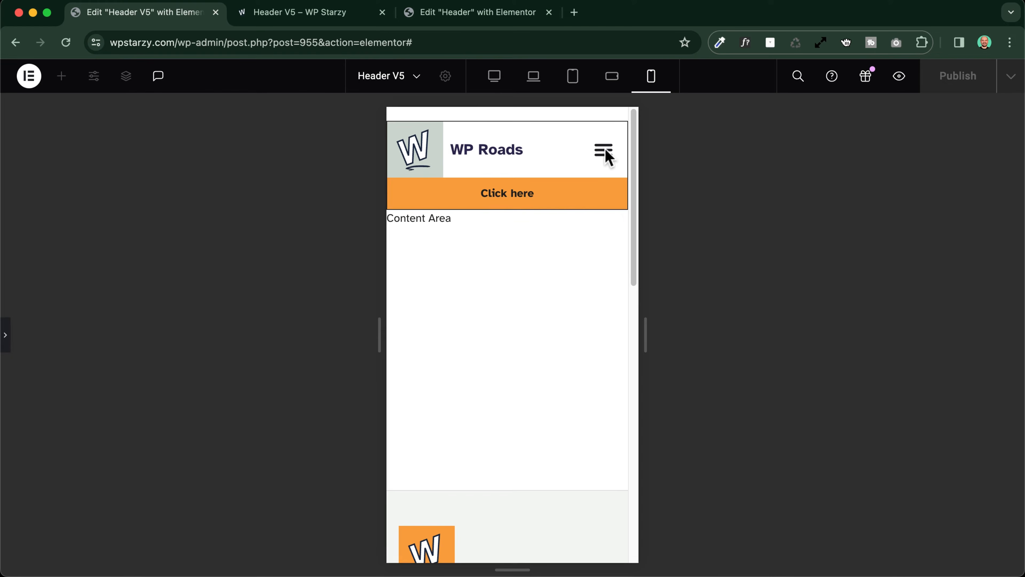
click(606, 151)
click(606, 151)
click(605, 155)
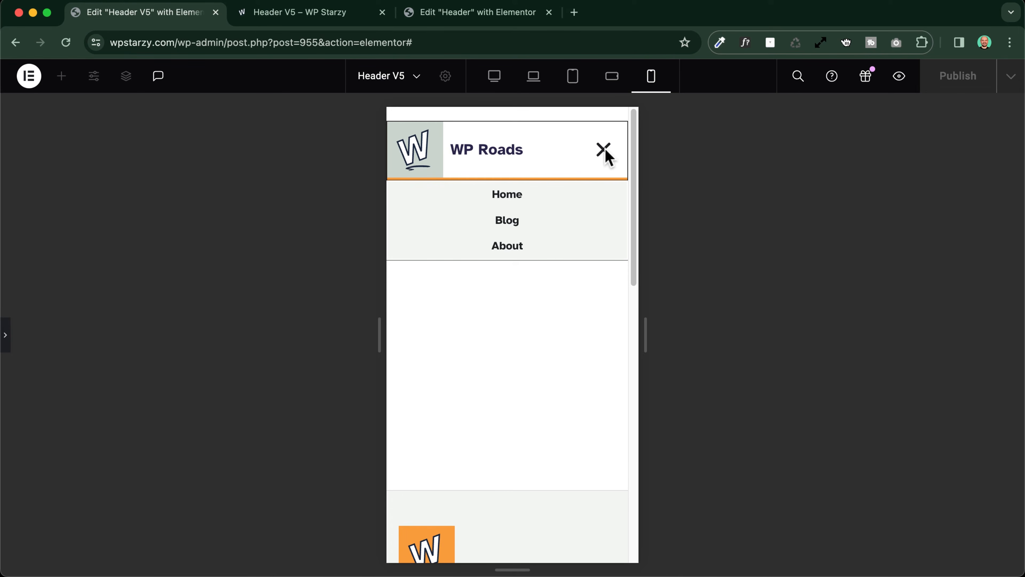
click(605, 153)
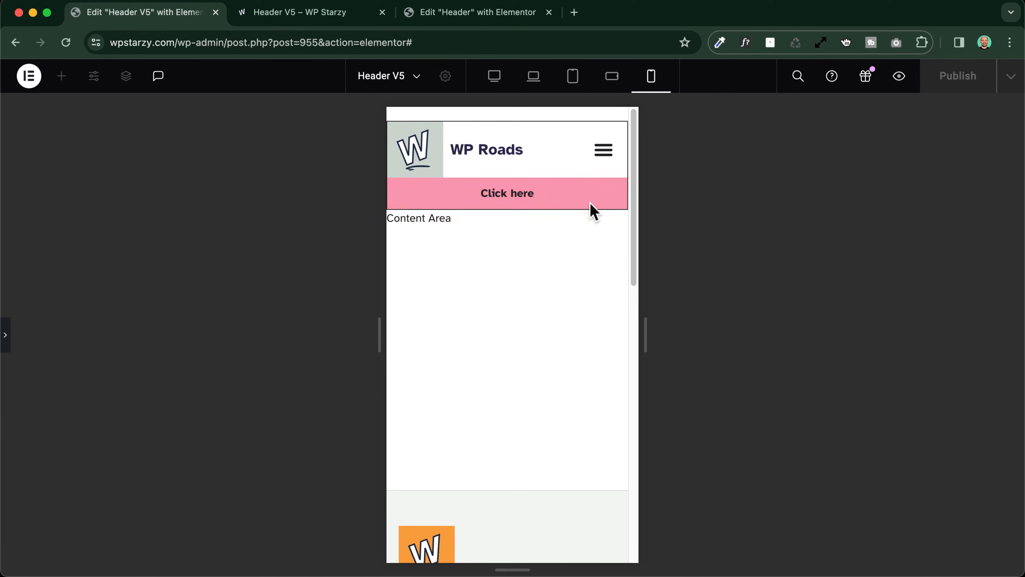
click(575, 78)
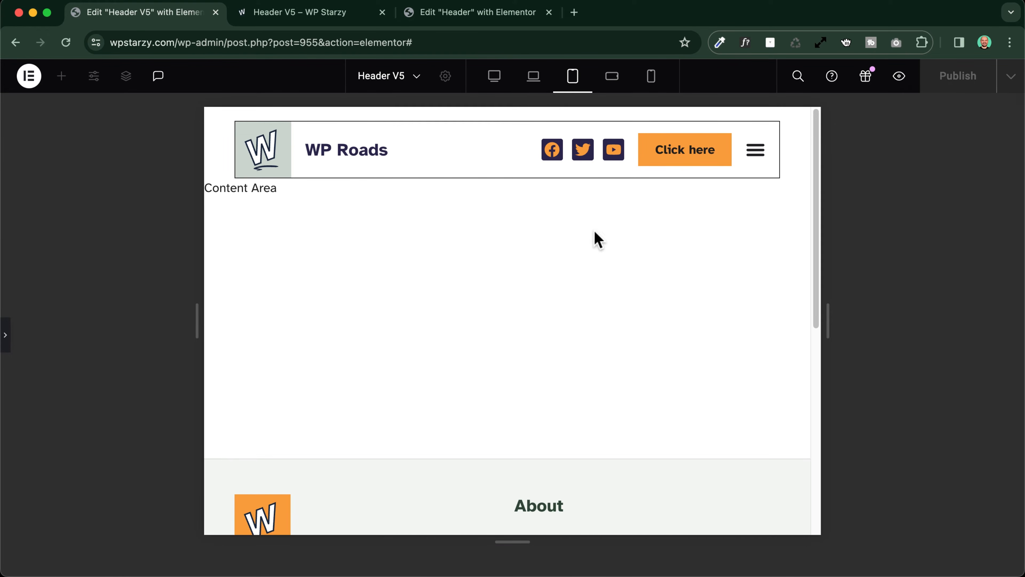
click(652, 81)
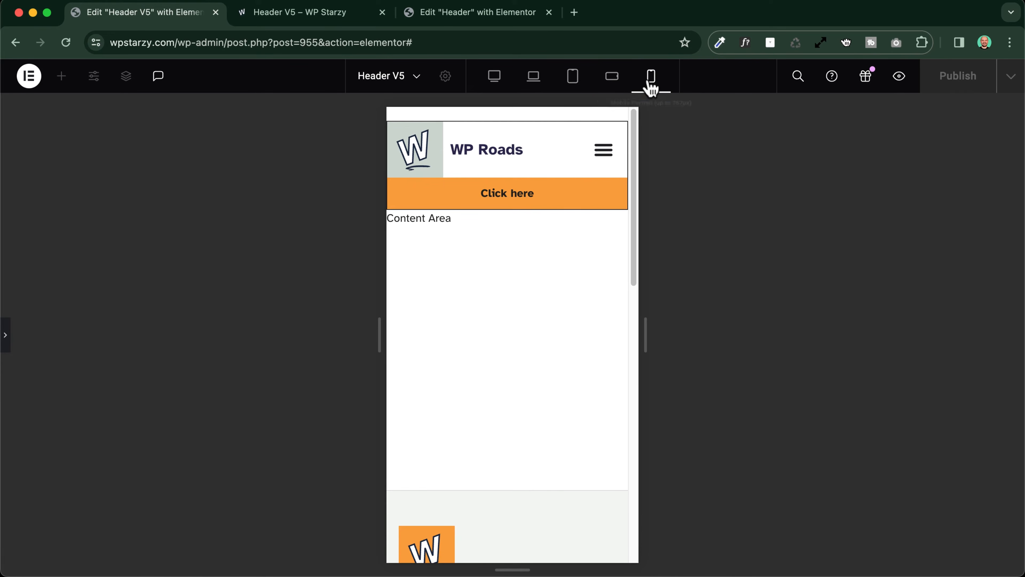
For mobile portrait, set the Main navigation container's width to 90% and preview the header
click(6, 339)
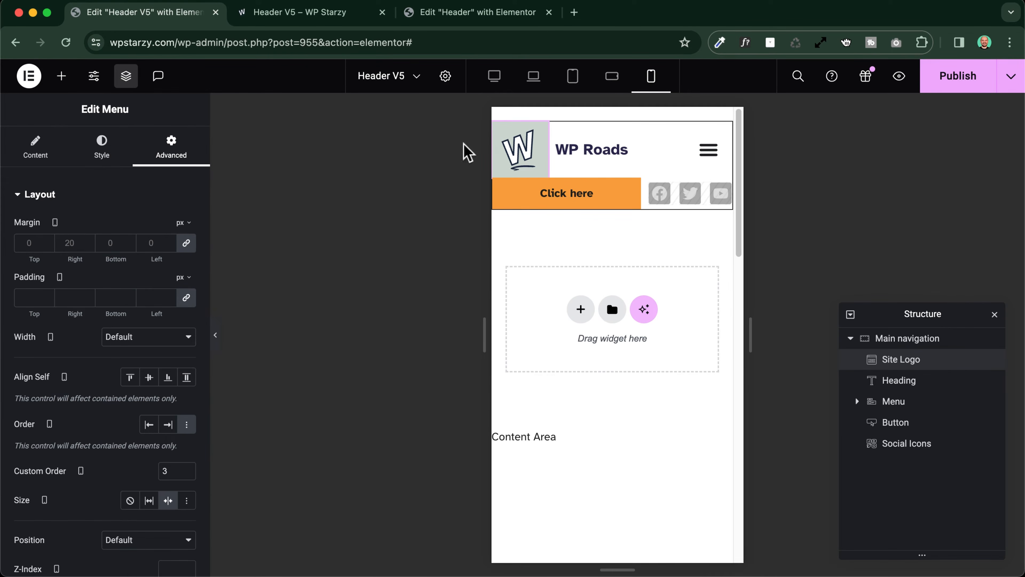
click(900, 342)
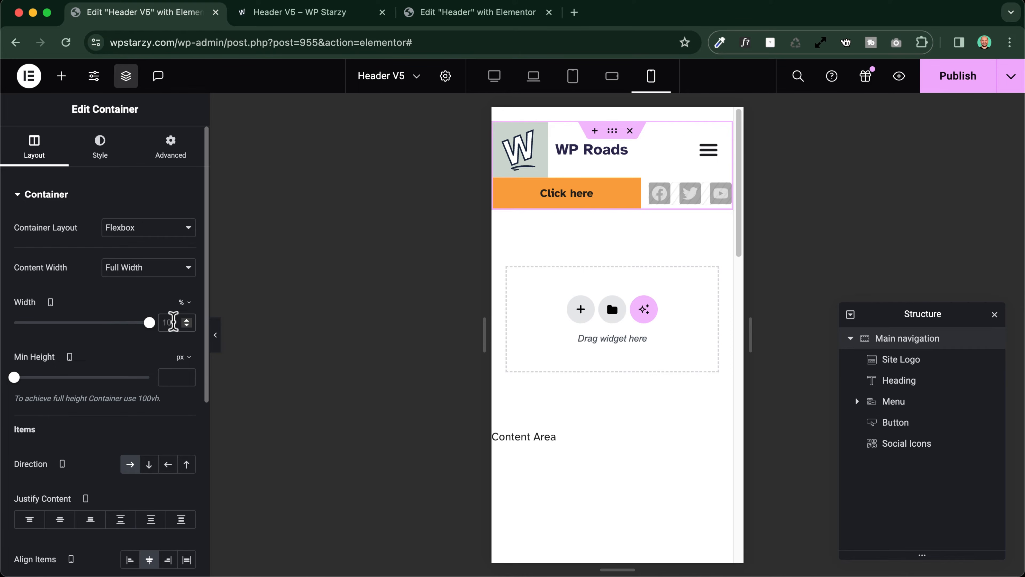
text(90)
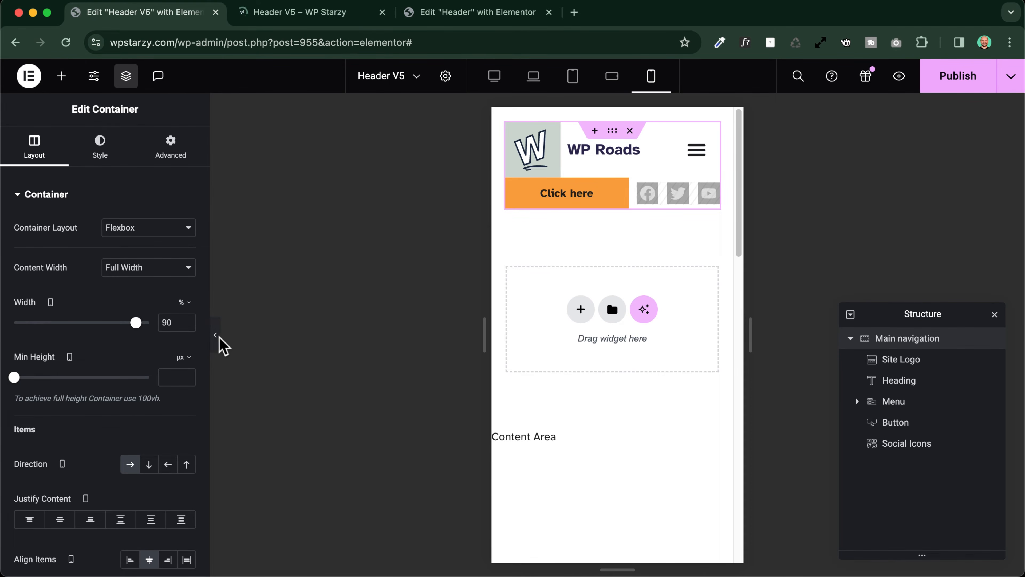
click(218, 344)
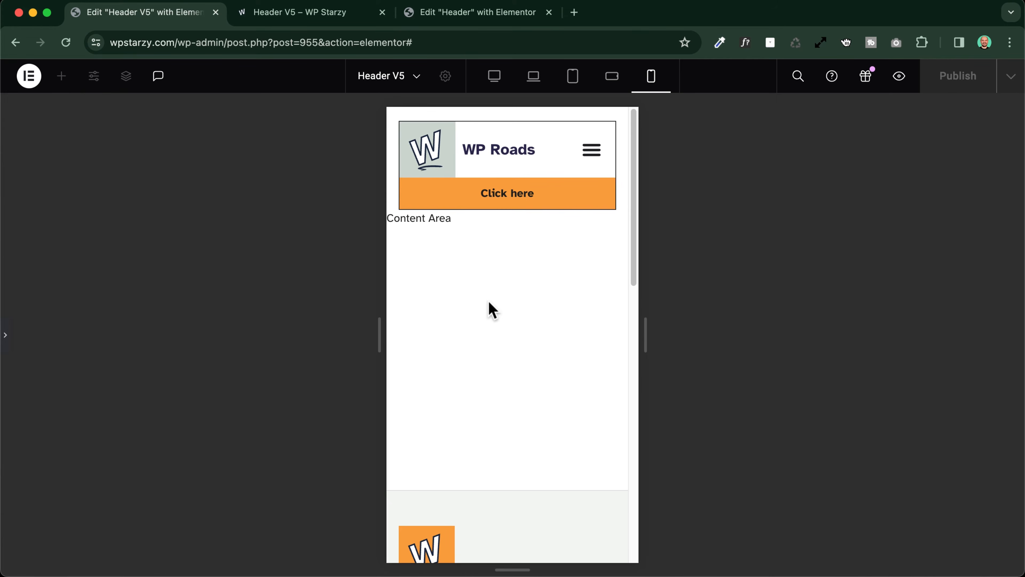
scroll(489, 304, down, 5)
scroll(489, 304, up, 5)
click(592, 153)
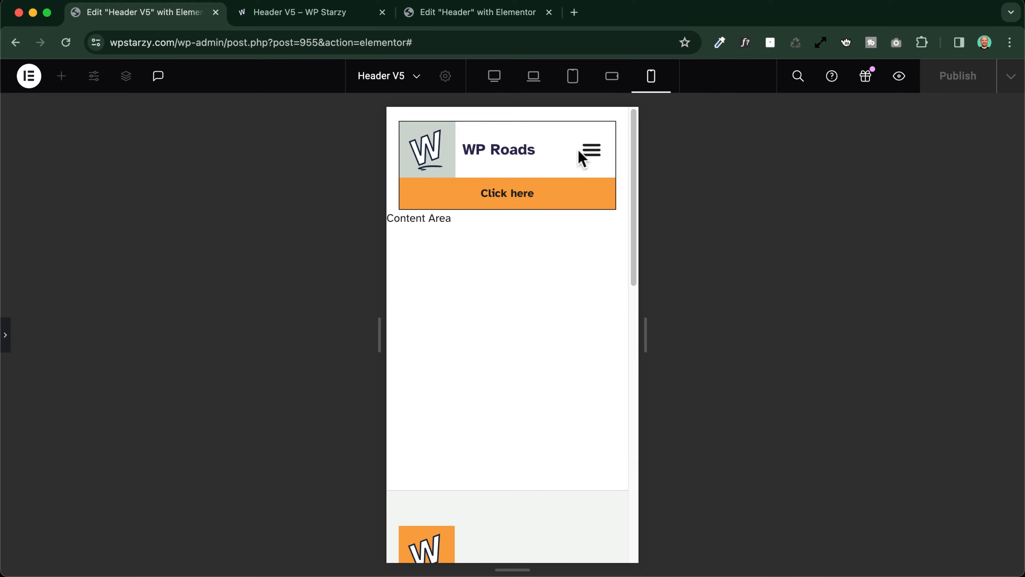
For mobile portrait, set the menu toggle's distance from dropdown to 72 px and preview the dropdown menu opened and closed
click(5, 336)
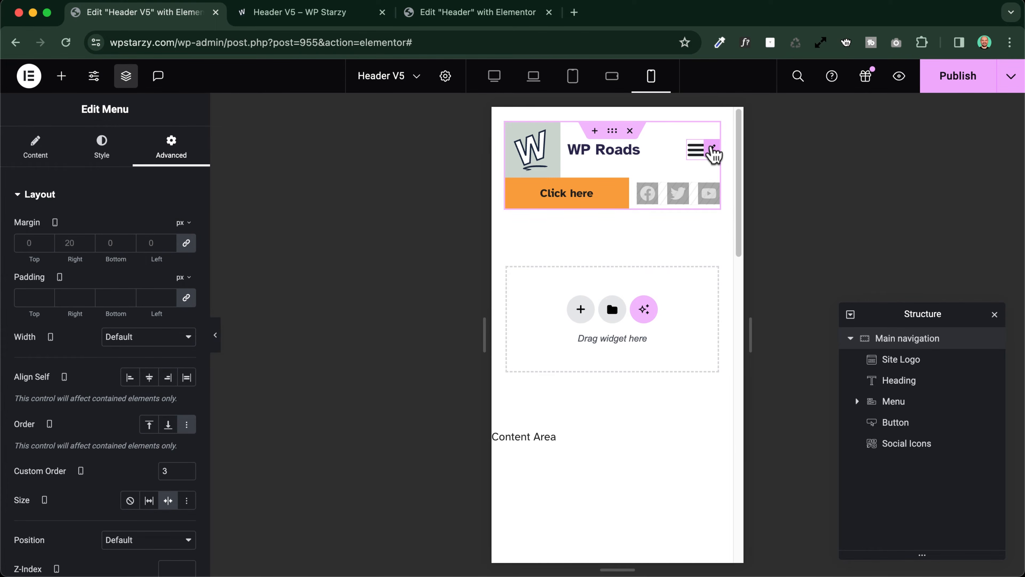
click(700, 150)
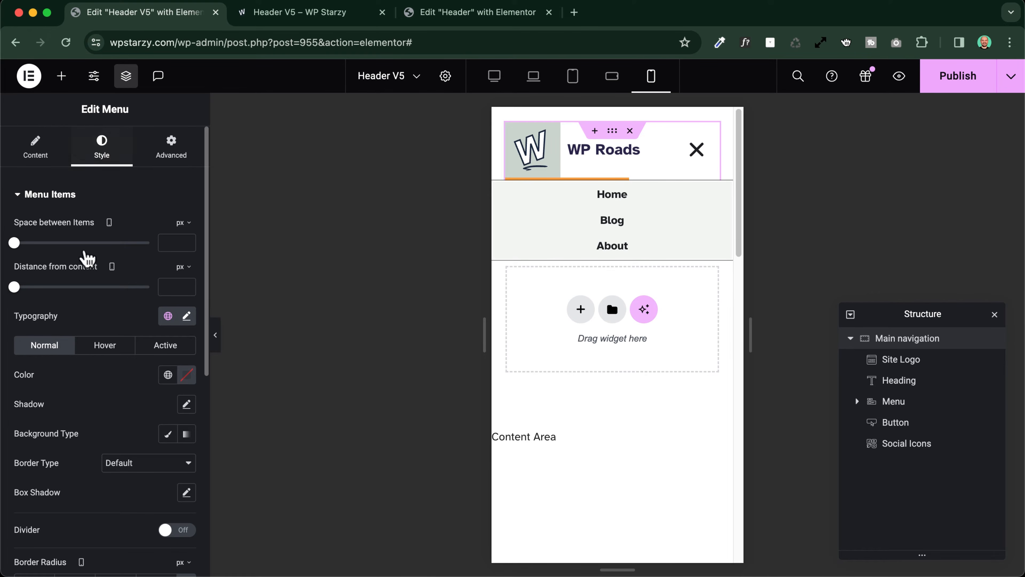
scroll(88, 282, down, 3)
scroll(86, 304, down, 8)
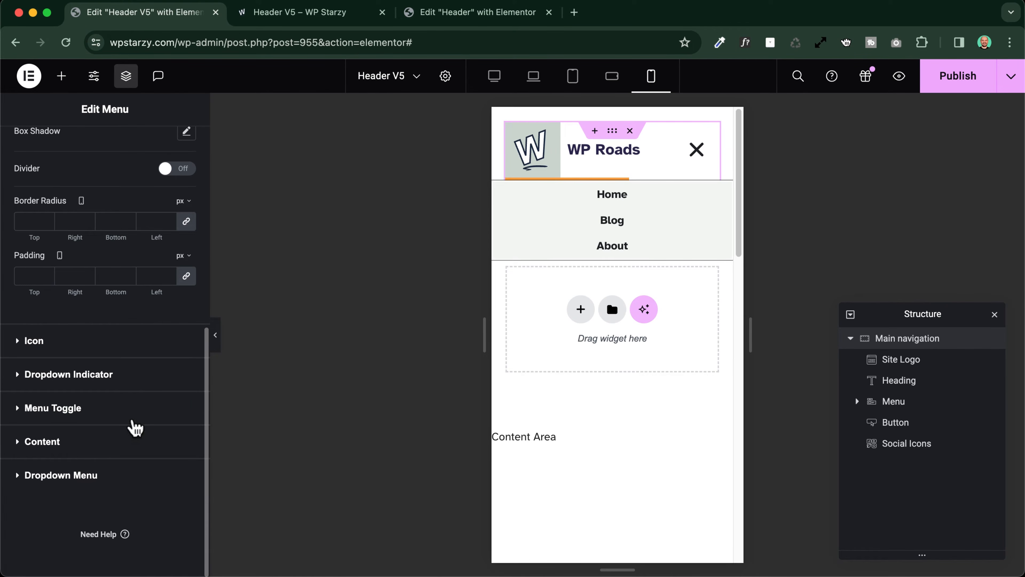
click(61, 408)
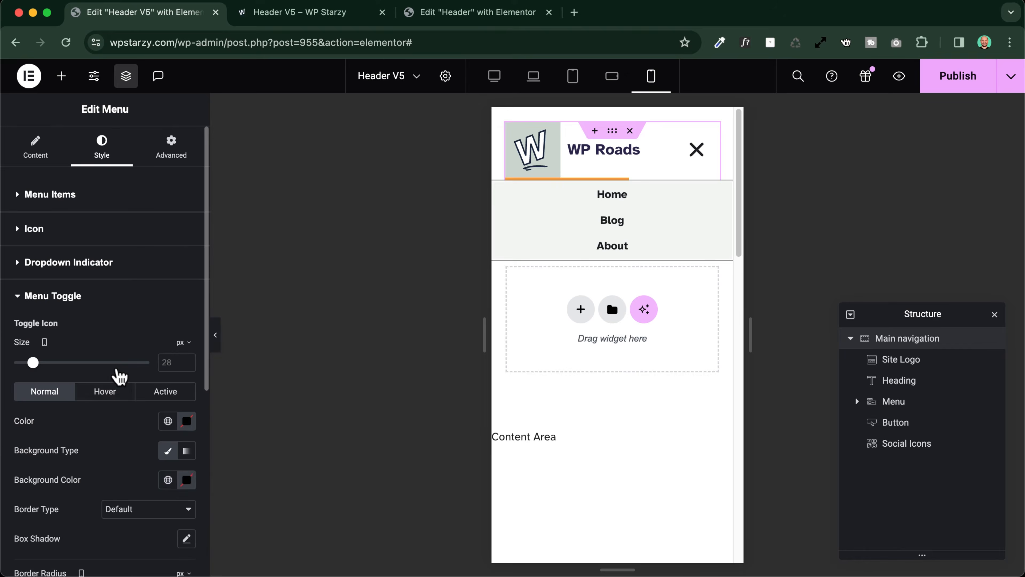
scroll(101, 363, down, 7)
scroll(46, 399, down, 3)
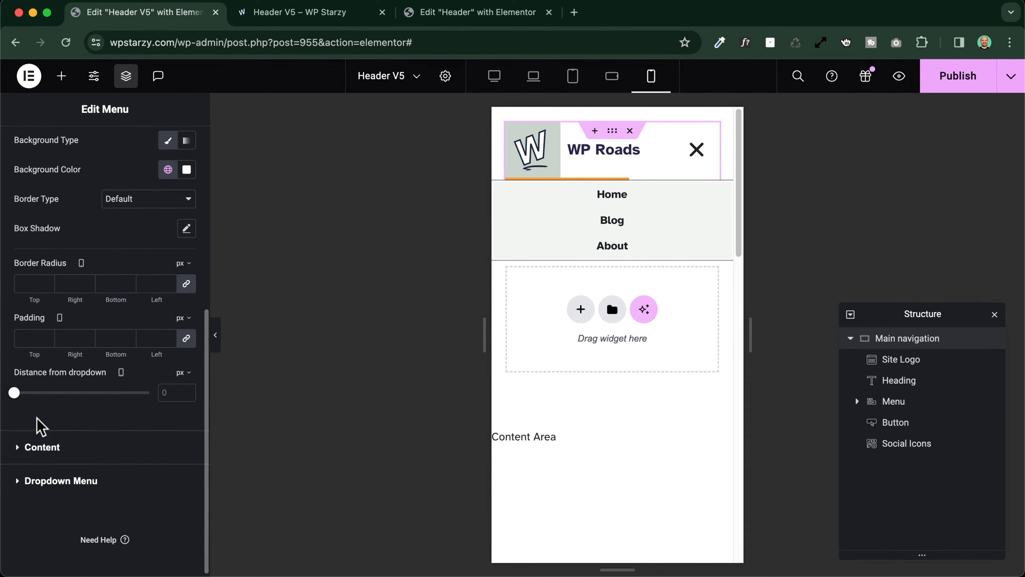
drag(14, 392, 112, 396)
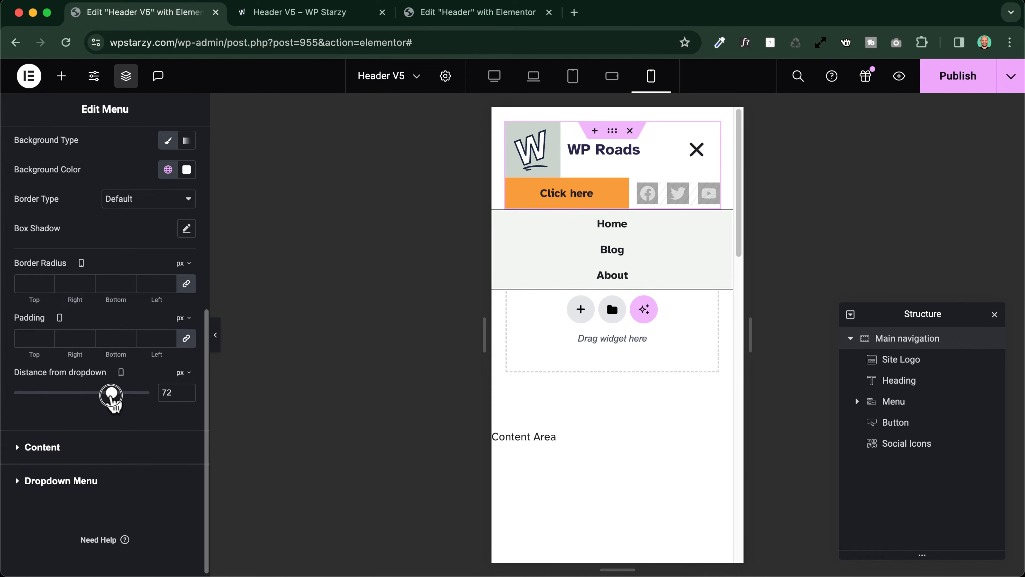
click(215, 336)
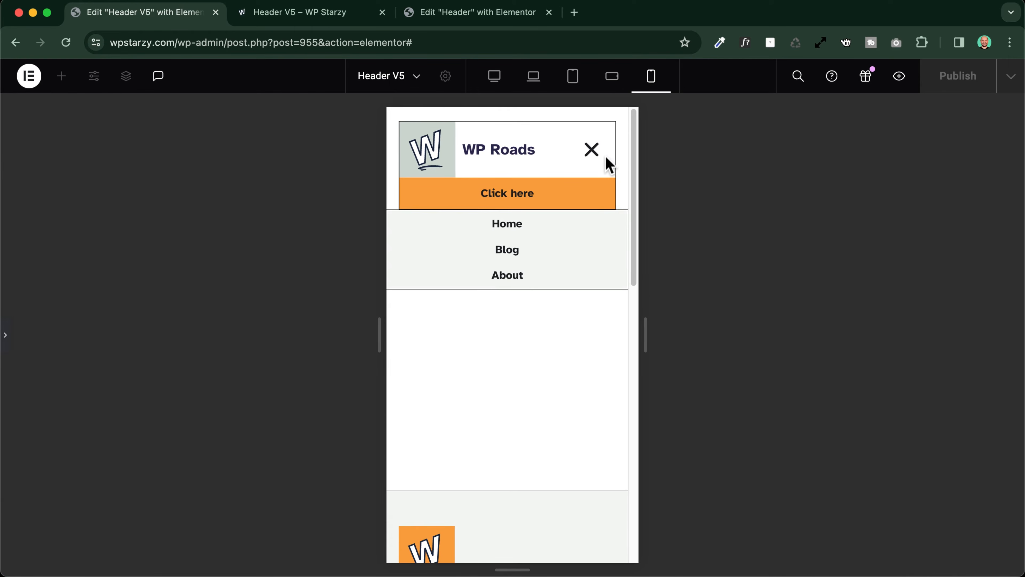
click(600, 155)
click(598, 156)
click(6, 334)
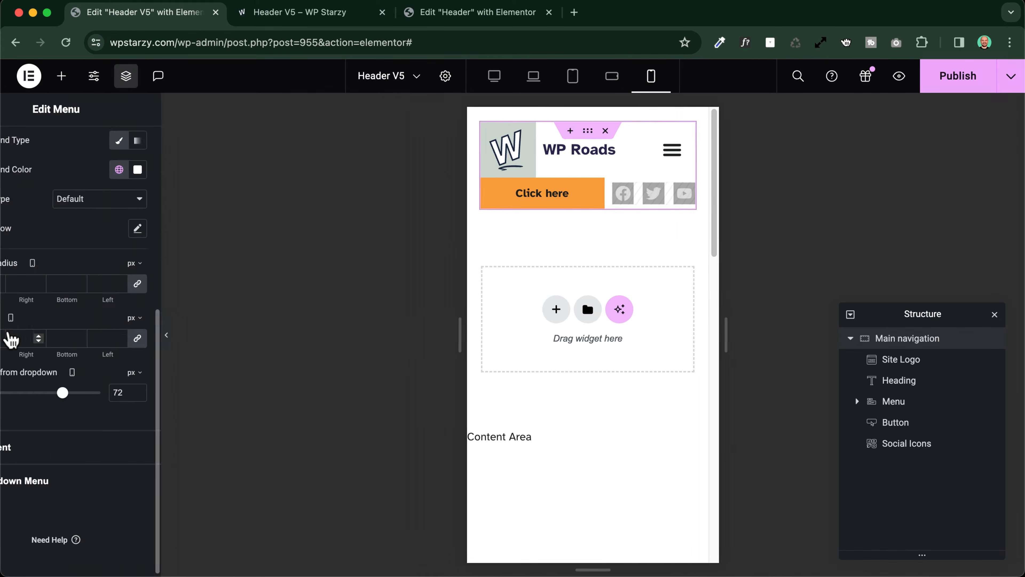
Publish the header template without adding display conditions, and open its page preview from the desktop layout
click(954, 83)
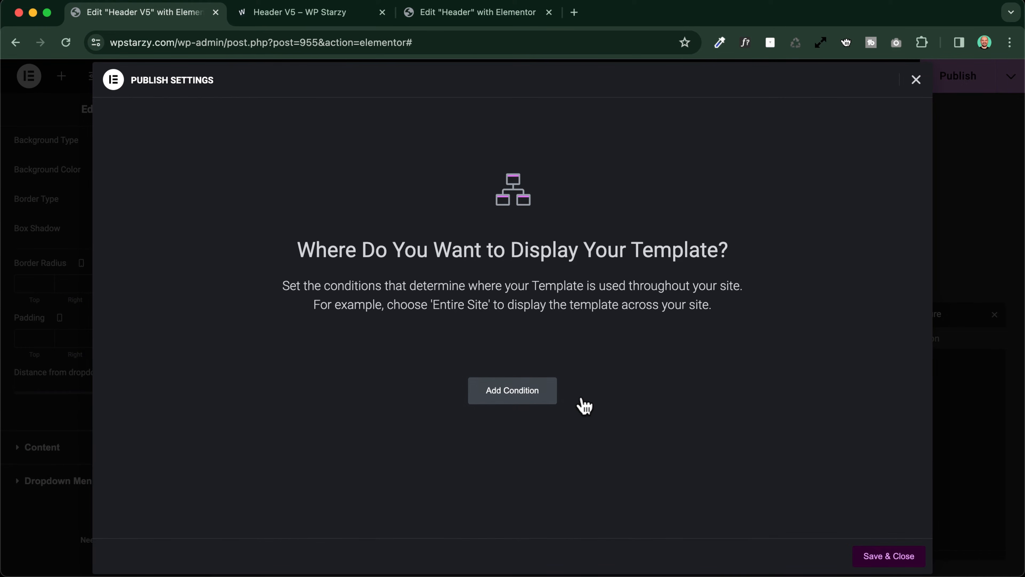
click(882, 557)
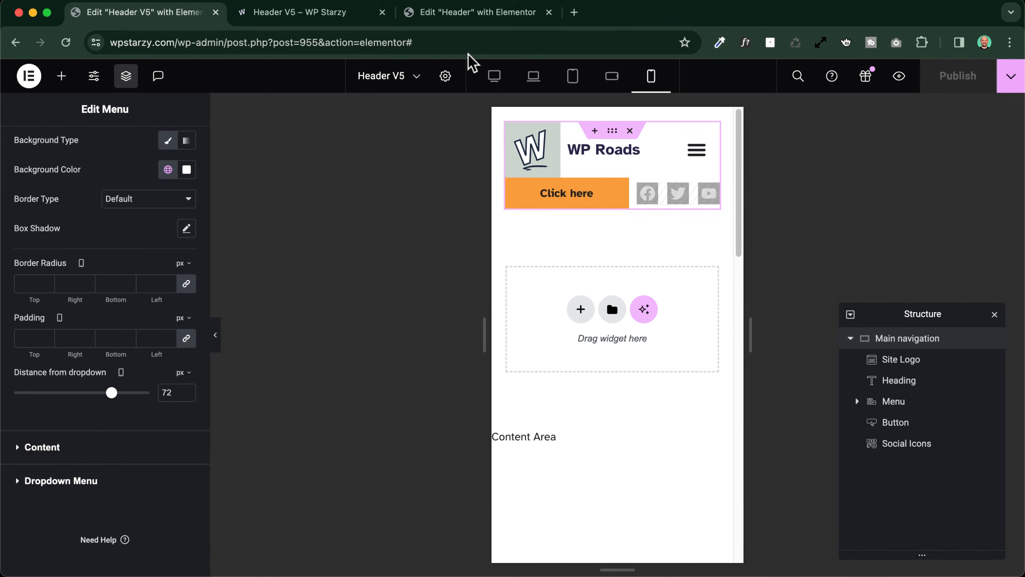
click(494, 76)
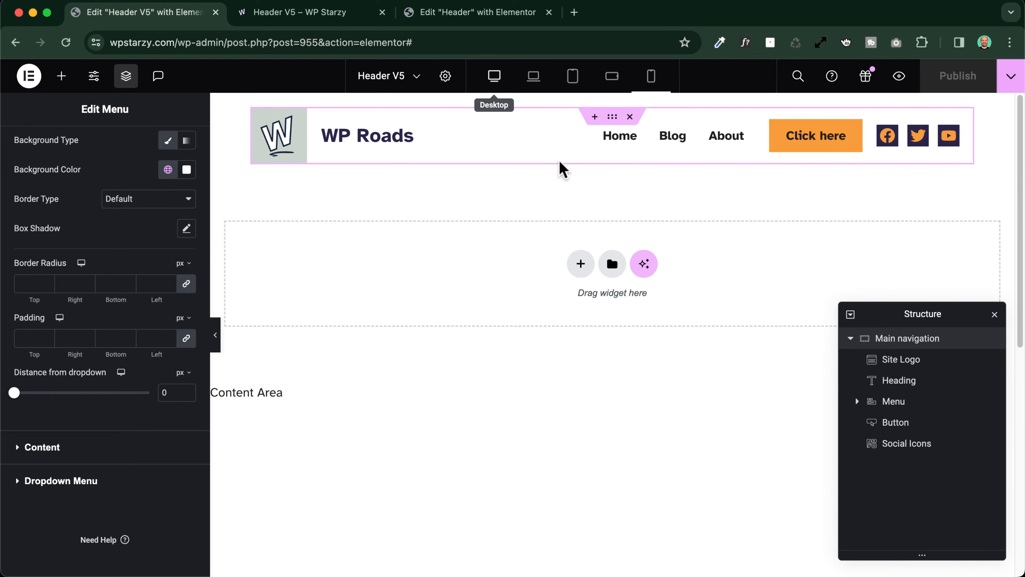
click(899, 76)
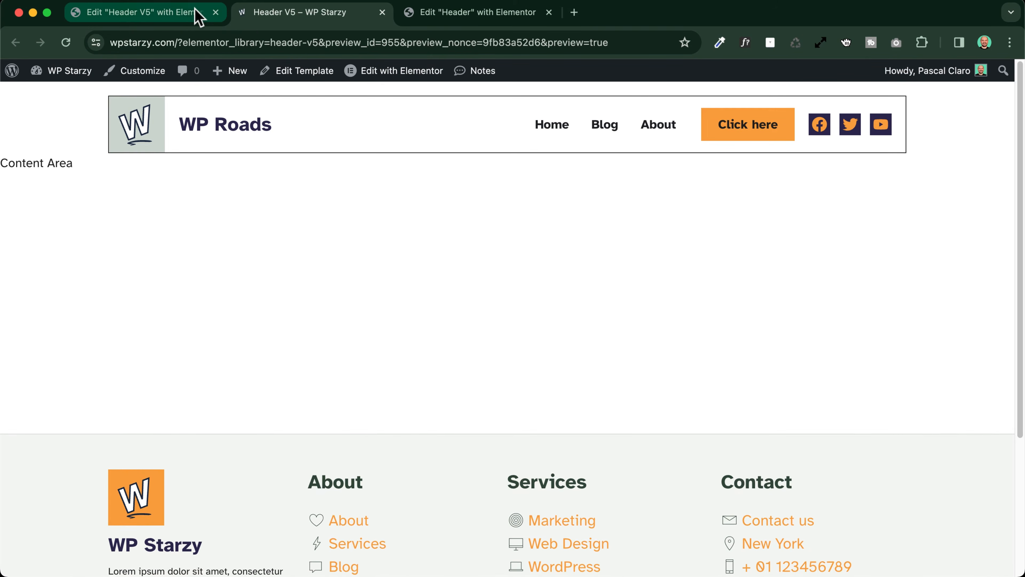
Check the previewed header and its dropdown menu while narrowing the browser window to tablet and mobile widths, and widen it again
drag(1023, 241, 829, 230)
click(762, 126)
click(761, 127)
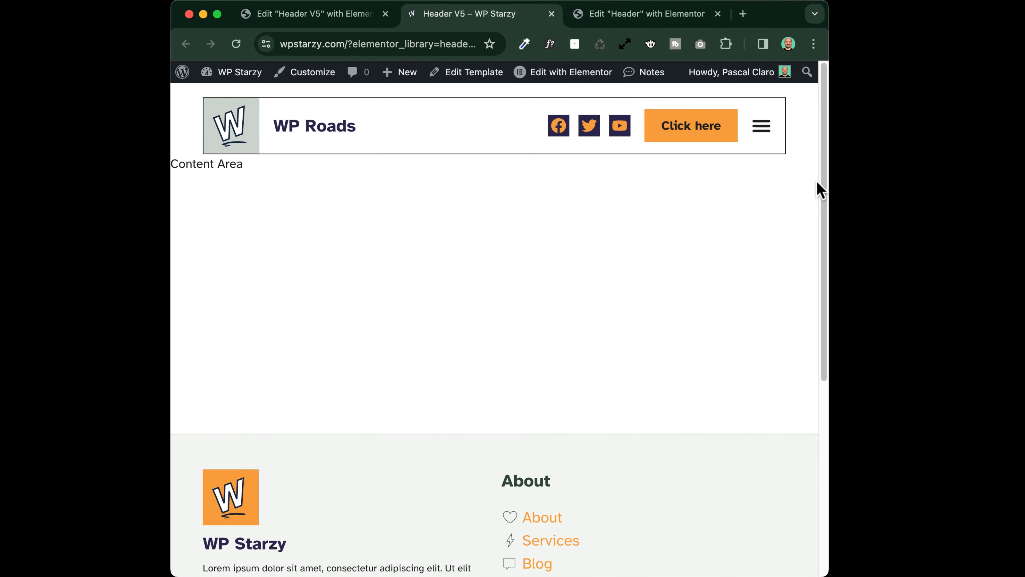
drag(829, 182, 559, 162)
click(441, 135)
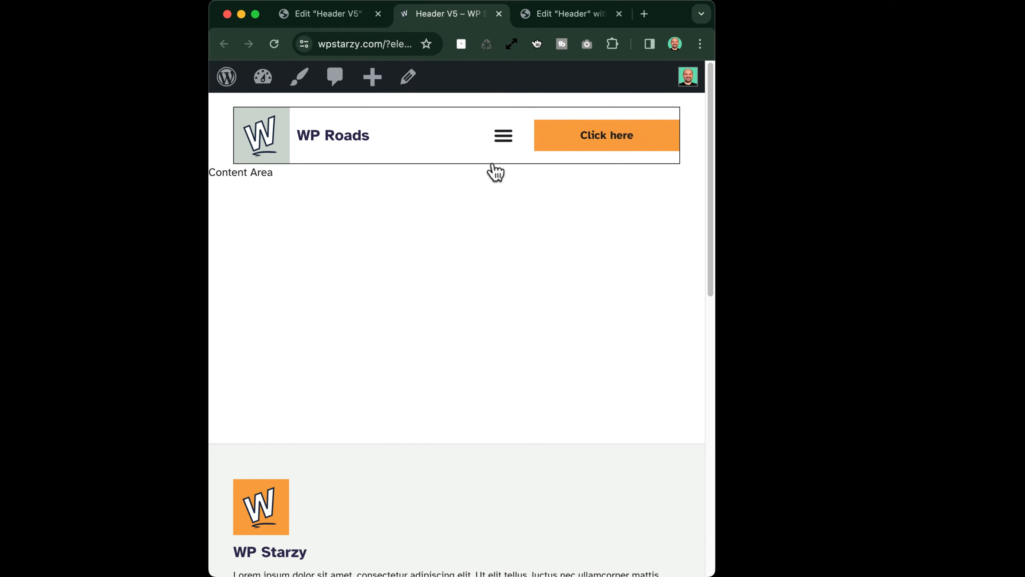
drag(716, 211, 817, 222)
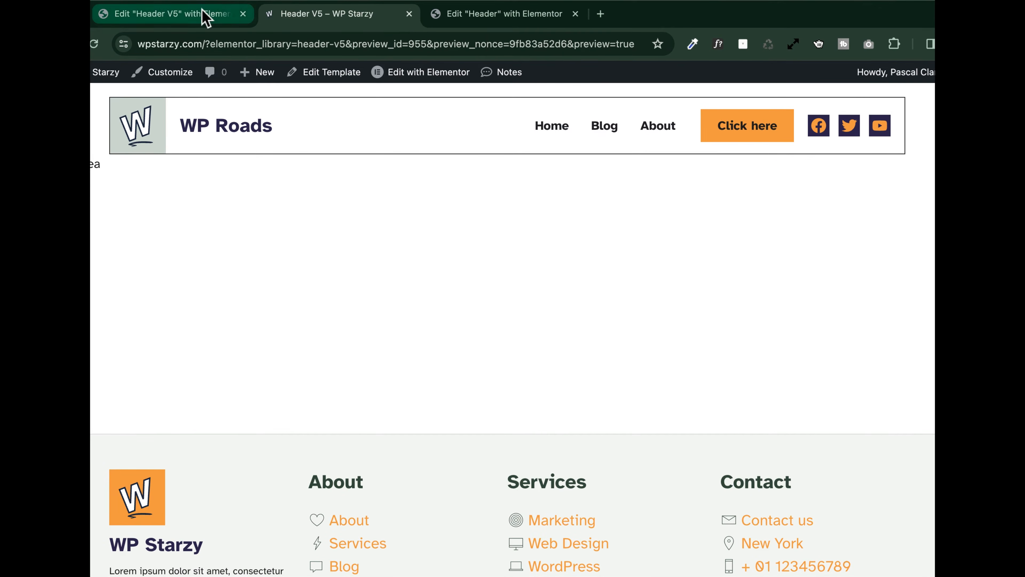
Return to the Header V5 editor, preview the header in mobile portrait and go back to editing
click(206, 14)
key(super+p)
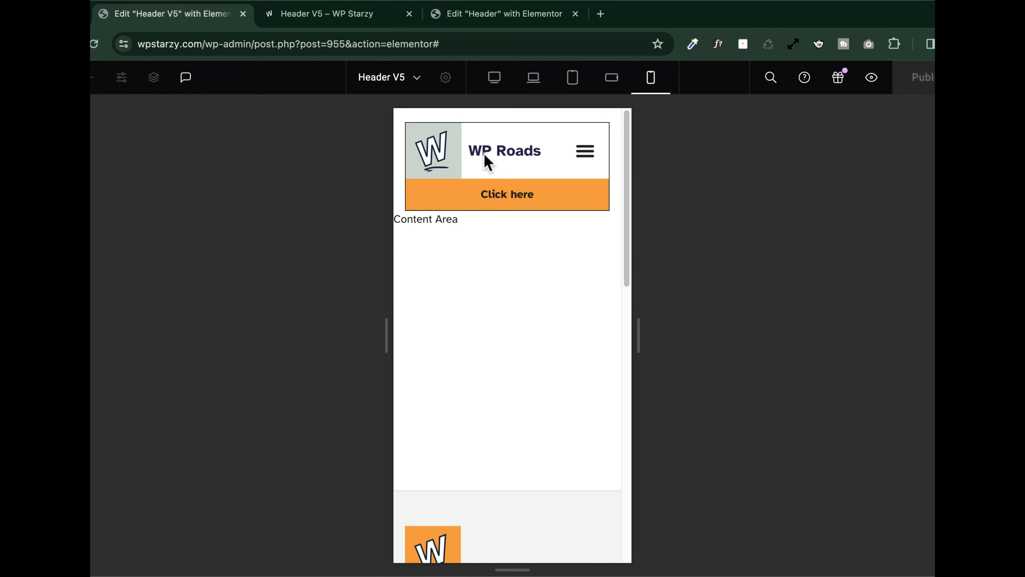
key(super+p)
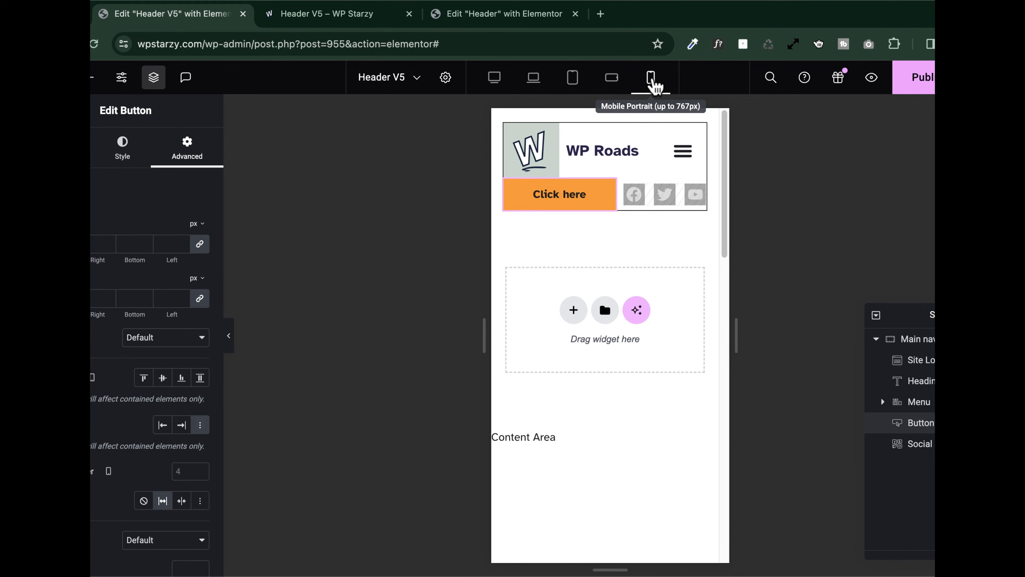
Set the Click here button's width to Full Width (100%) in mobile portrait and publish the template without adding display conditions
click(177, 339)
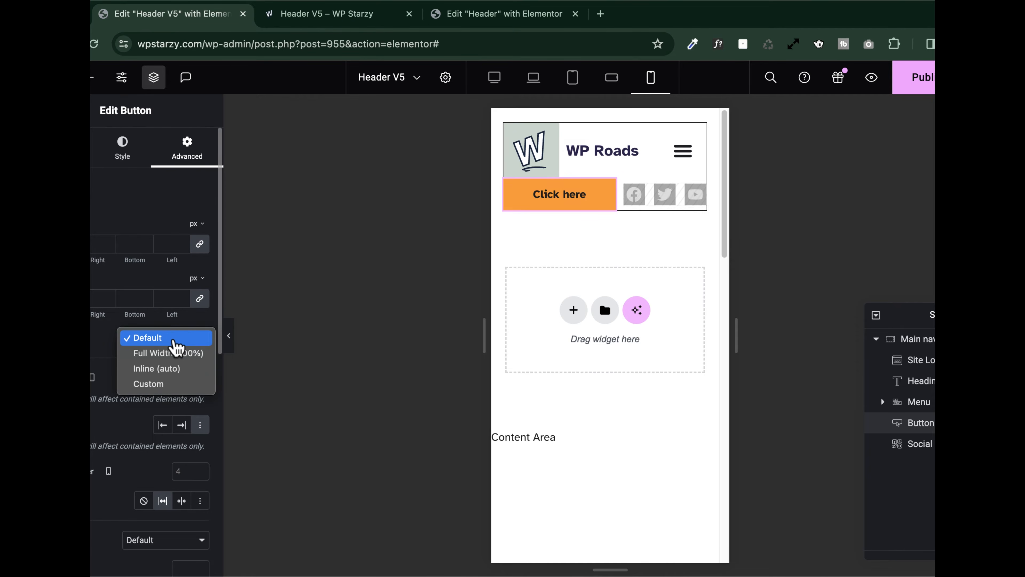
click(172, 353)
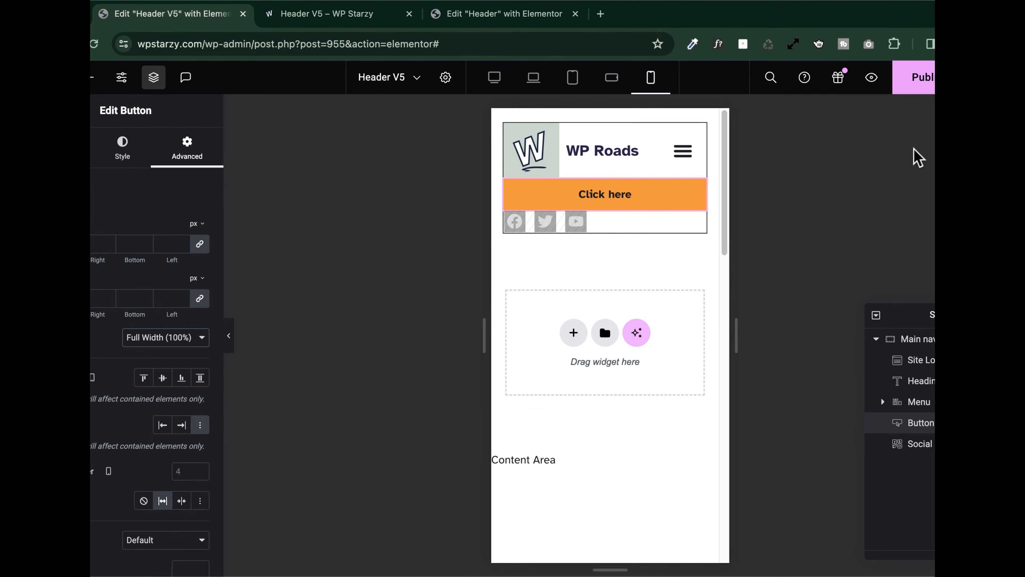
click(924, 89)
click(816, 554)
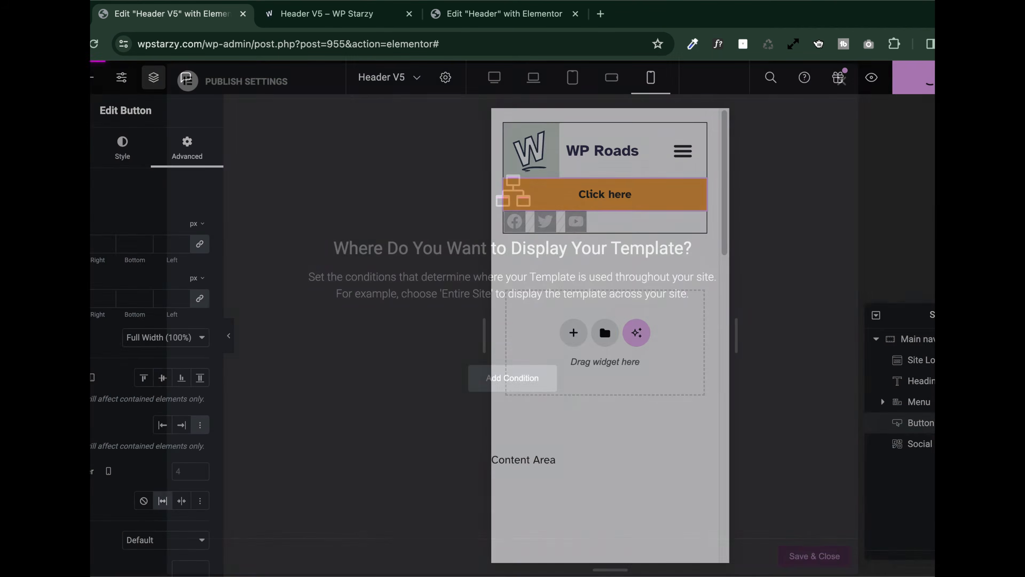
Check the previewed Header V5 and its dropdown menu in a narrowed browser window, and widen the window again
click(337, 16)
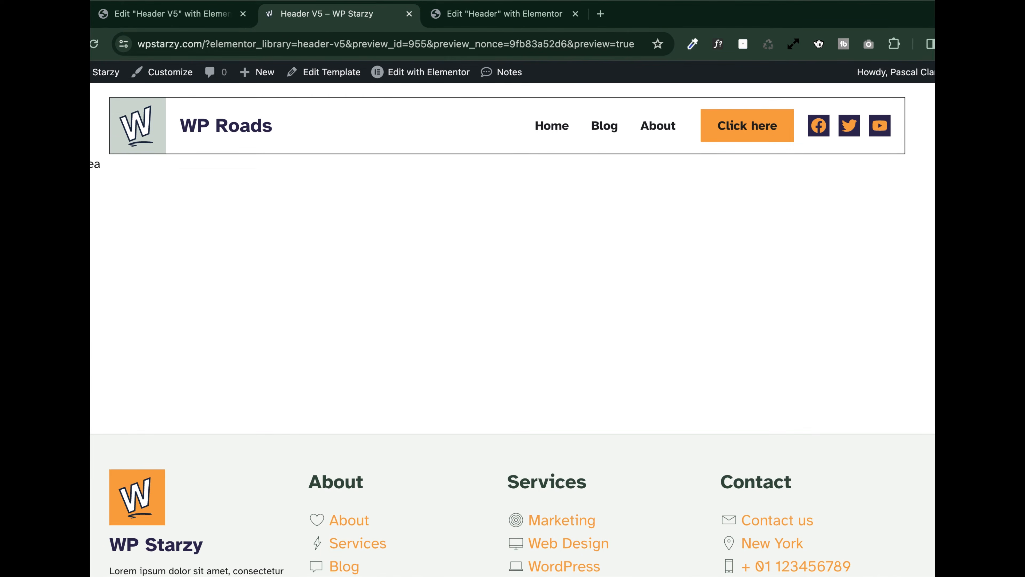
drag(935, 254, 642, 245)
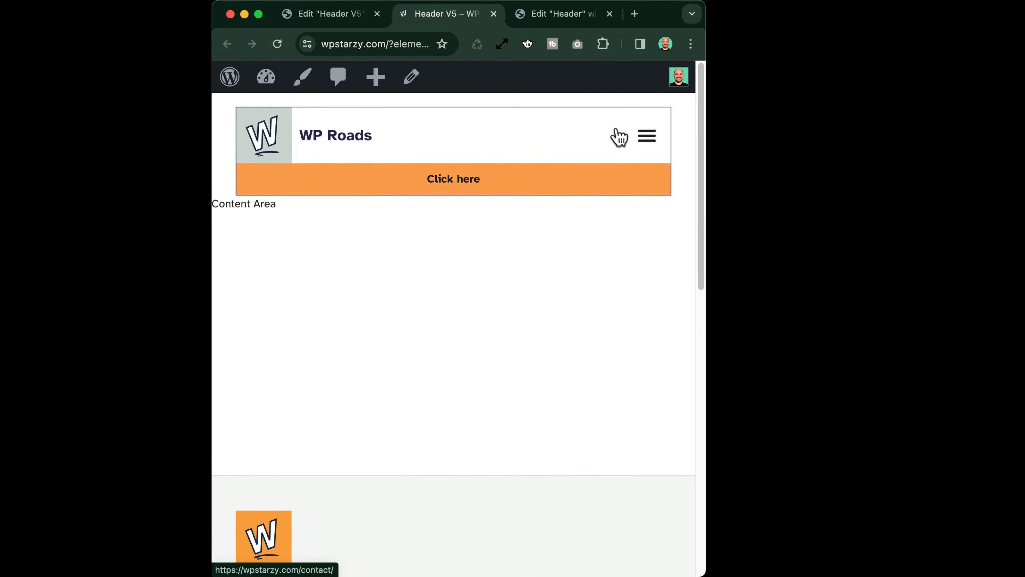
click(646, 136)
click(646, 137)
drag(707, 253, 473, 229)
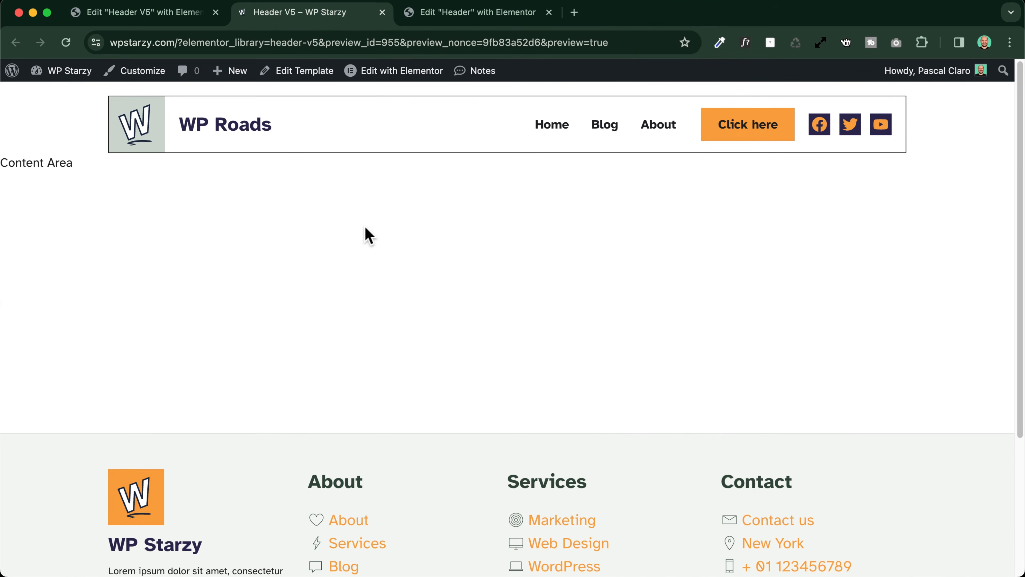
scroll(364, 226, down, 5)
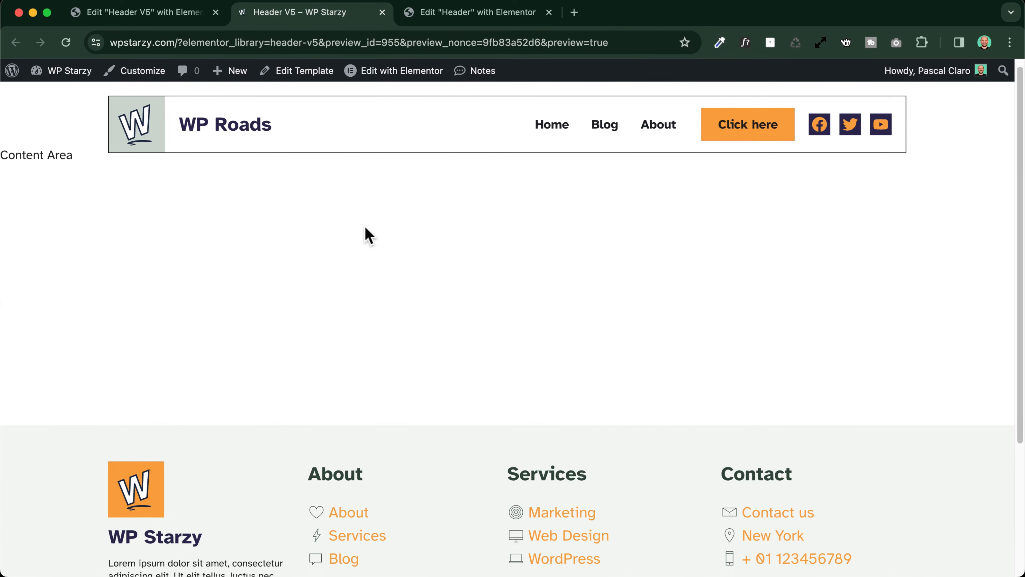
scroll(364, 226, up, 8)
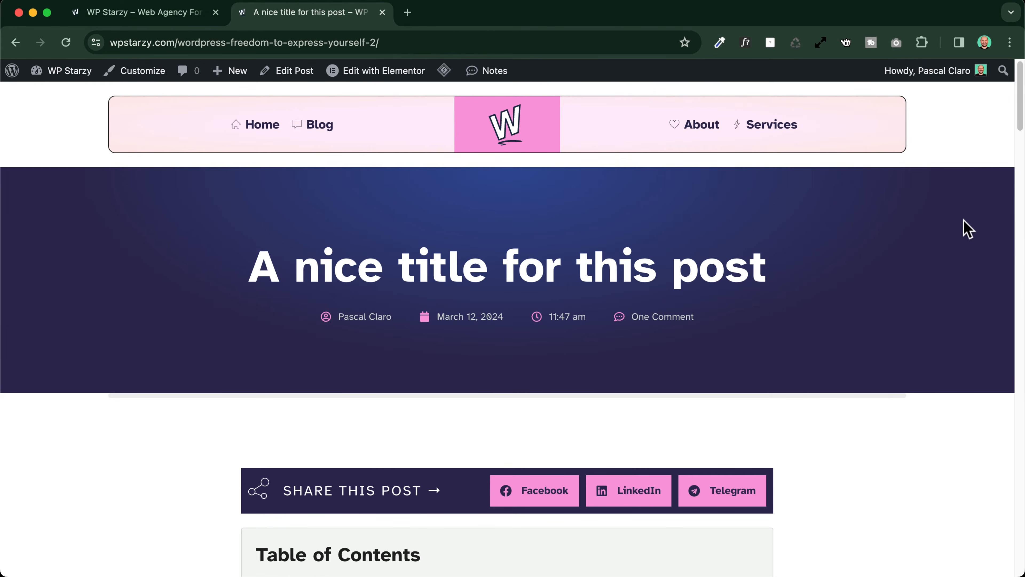
Examine the centered-logo header on the blog post page in a narrowed window, try its mobile menu, and restore the window width
drag(1019, 247, 682, 224)
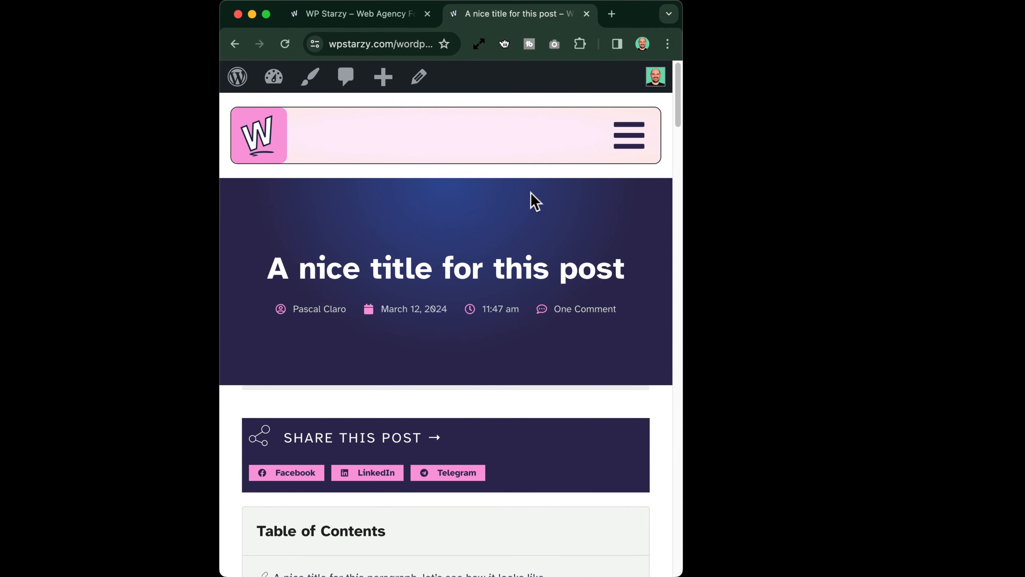
click(633, 147)
click(642, 134)
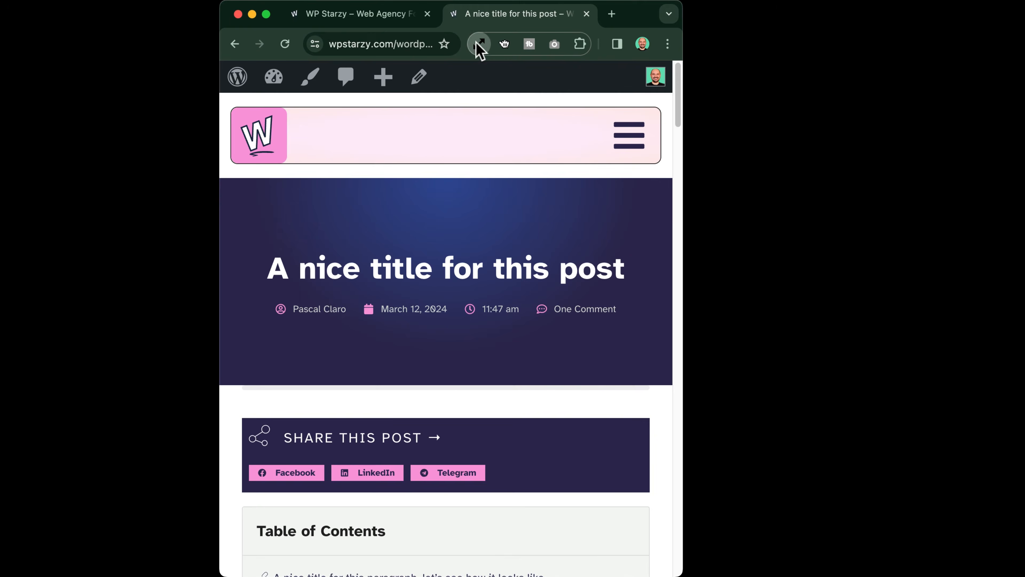
click(478, 43)
click(456, 247)
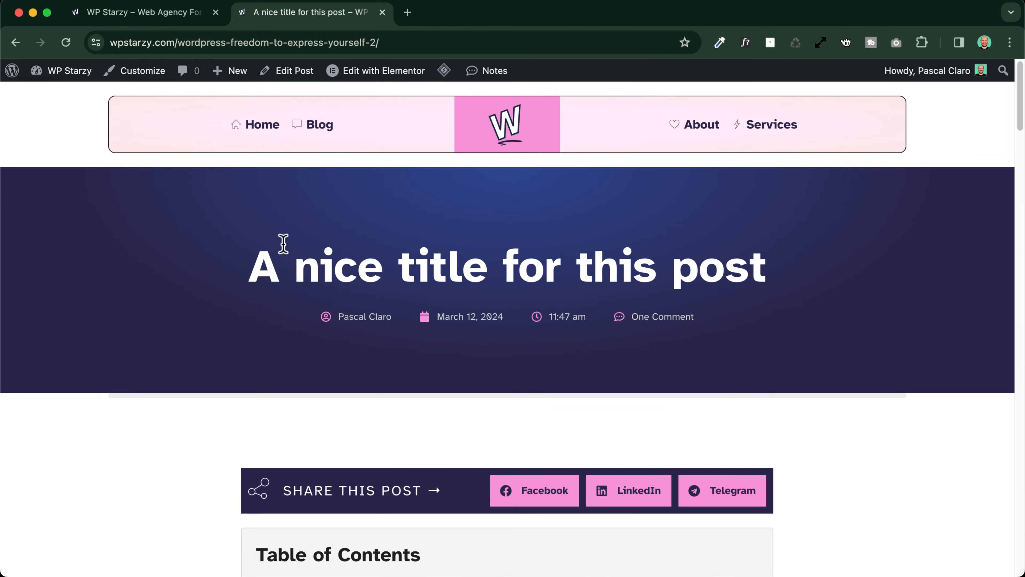
Create a new header template from the Theme Builder's Header section and dismiss the block library to start blank
mouse_move(382, 72)
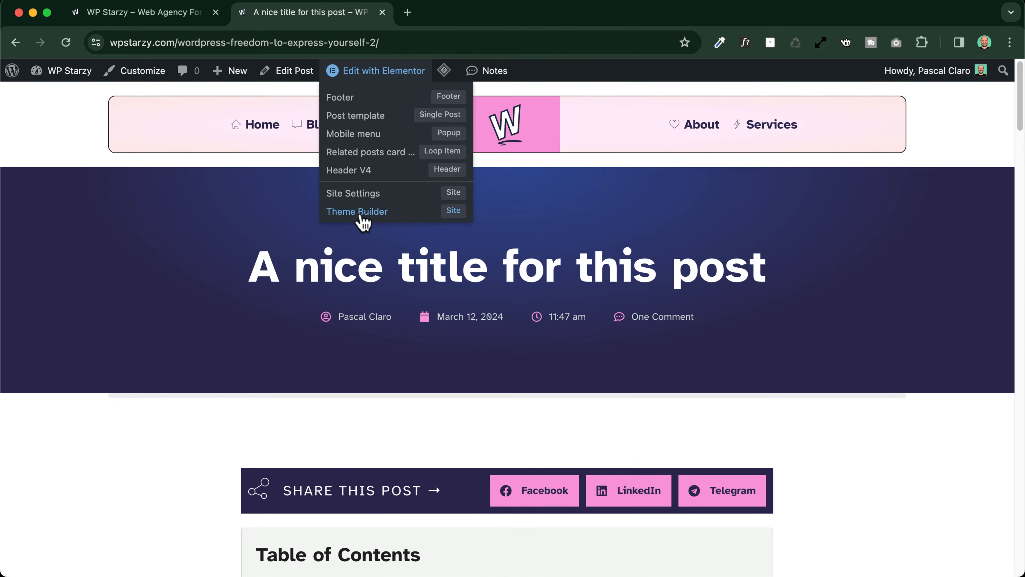
click(140, 16)
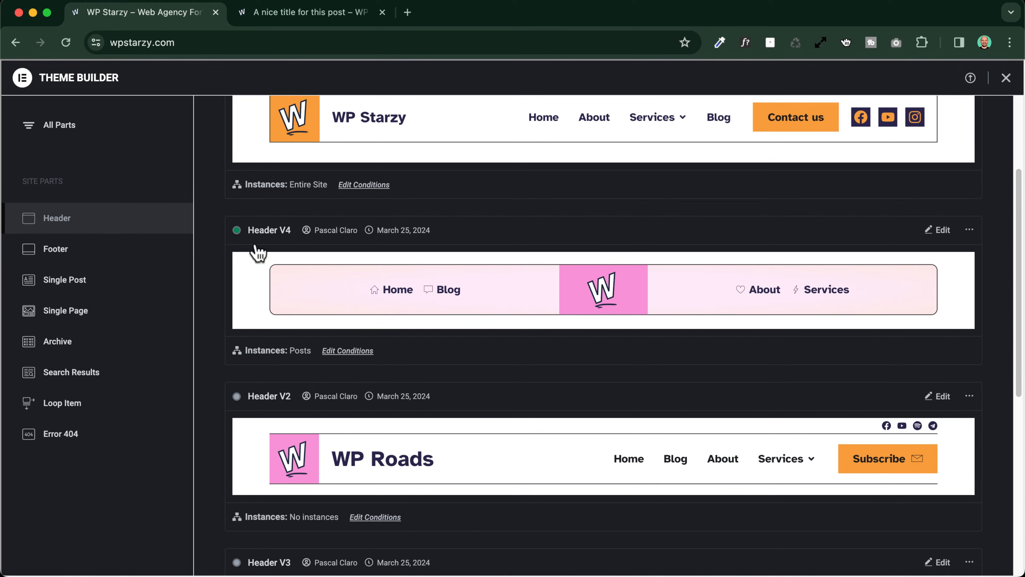
click(58, 229)
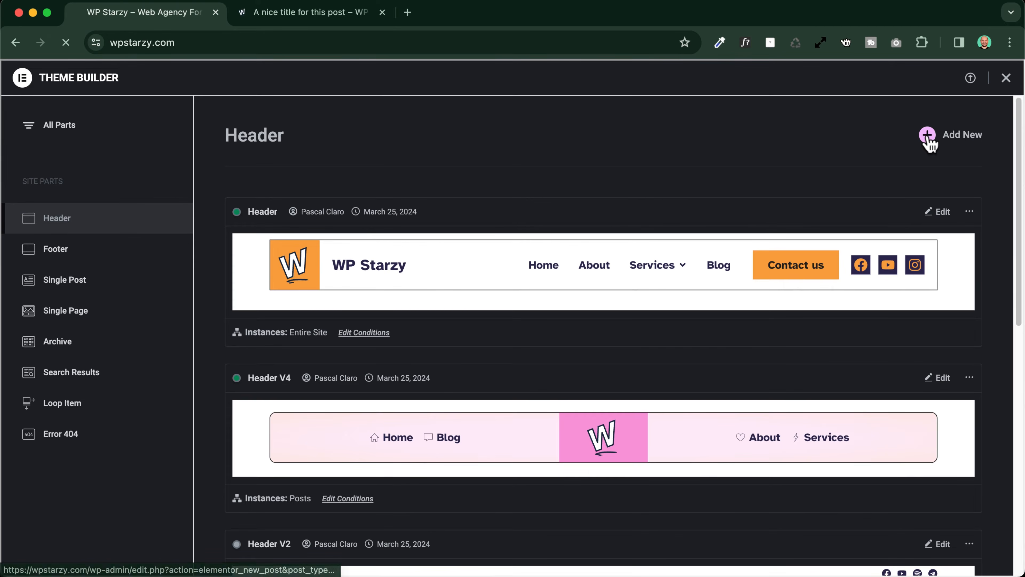
click(925, 137)
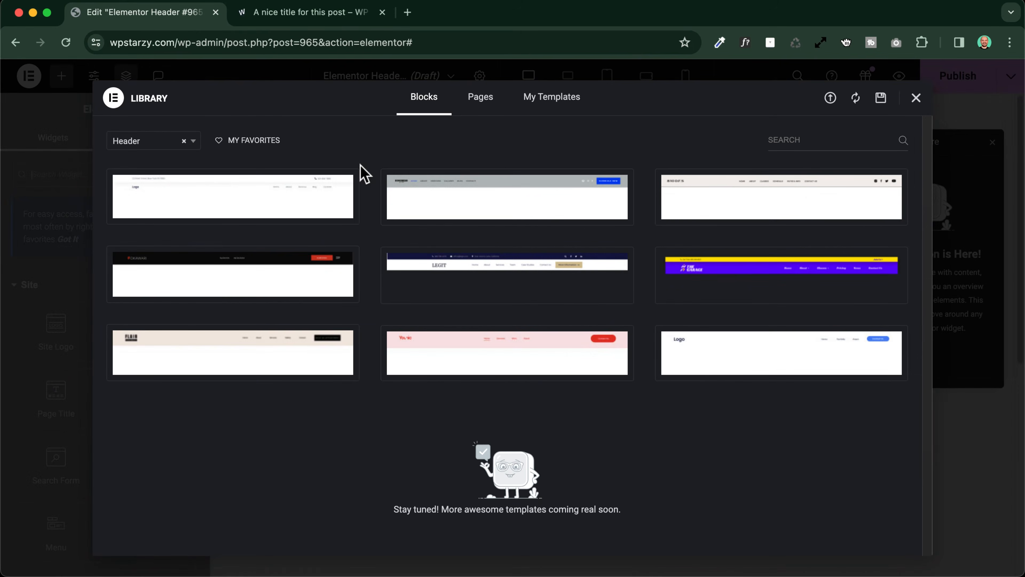
click(916, 99)
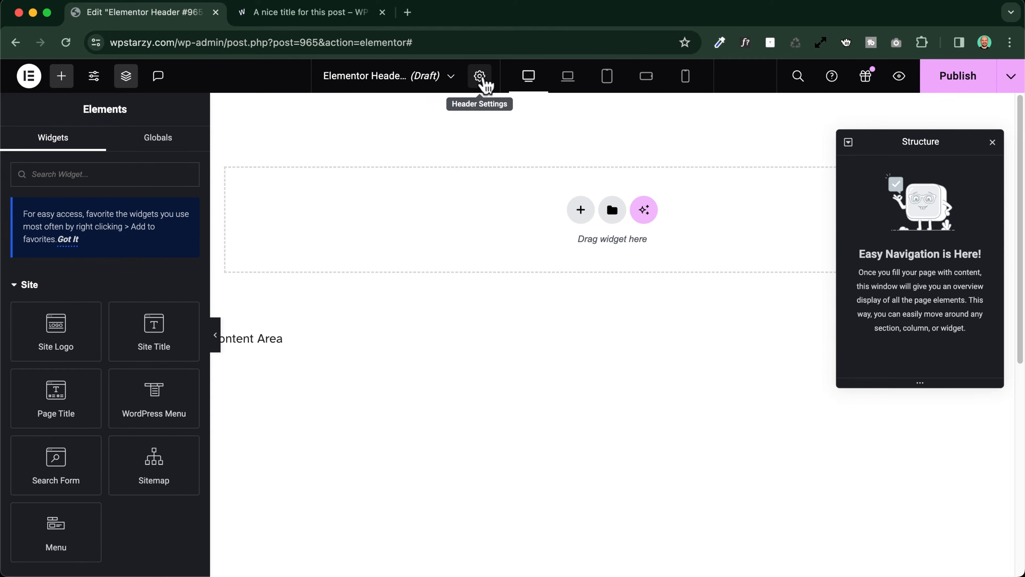
Title the new template "Header Centered" and set its HTML tag to header
click(484, 79)
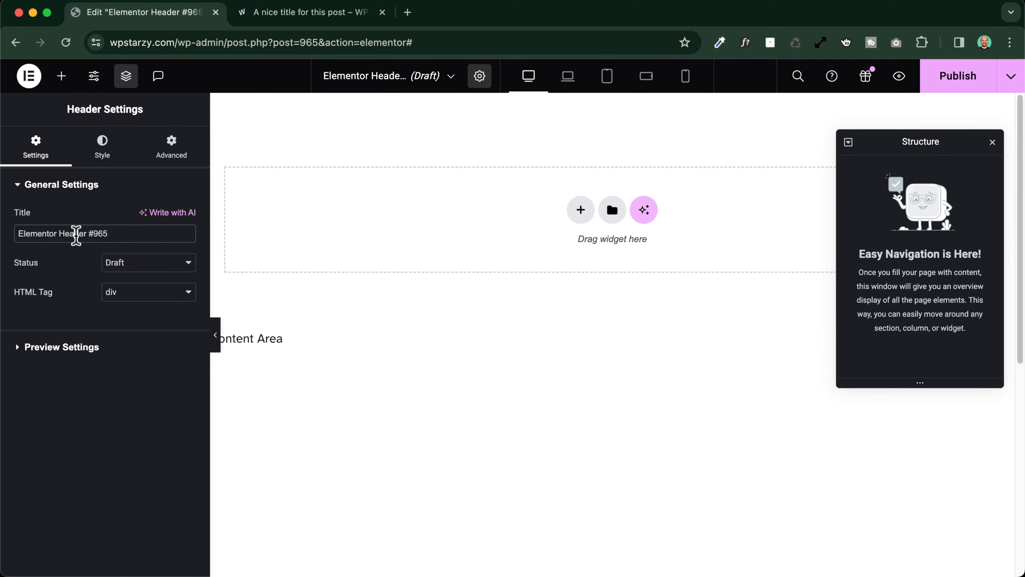
triple_click(76, 234)
text(He)
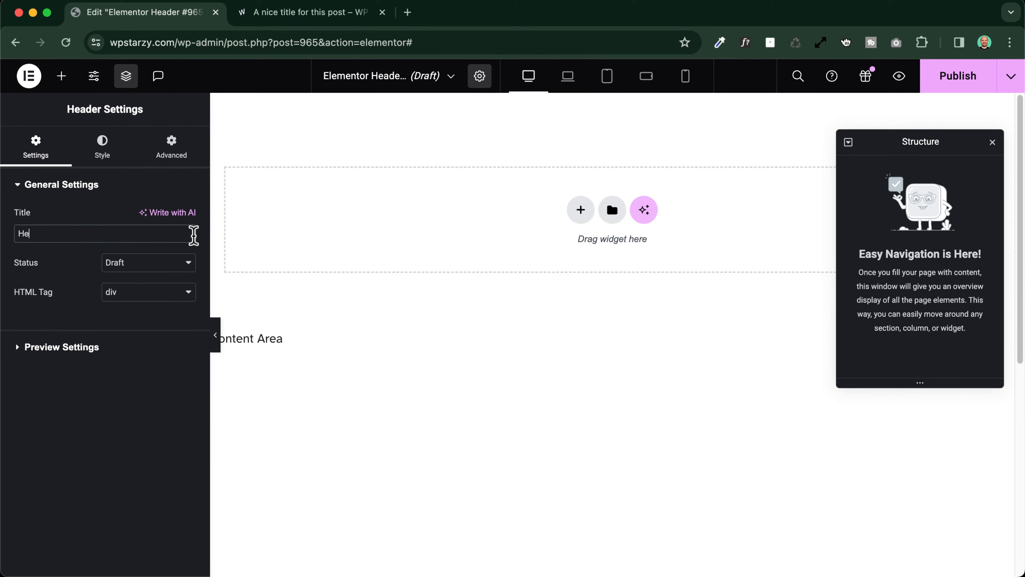
text(ader Centered)
click(384, 328)
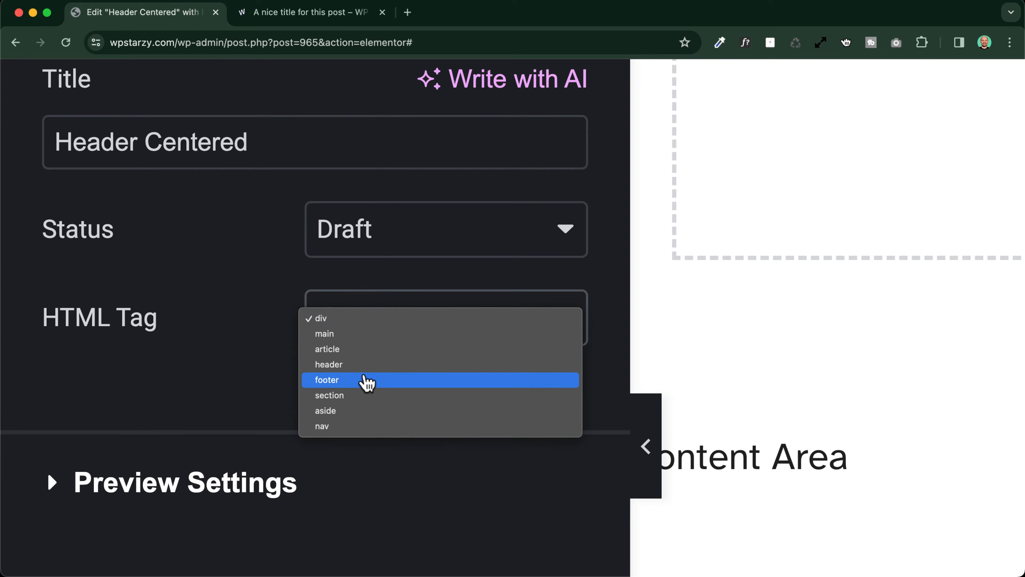
click(361, 368)
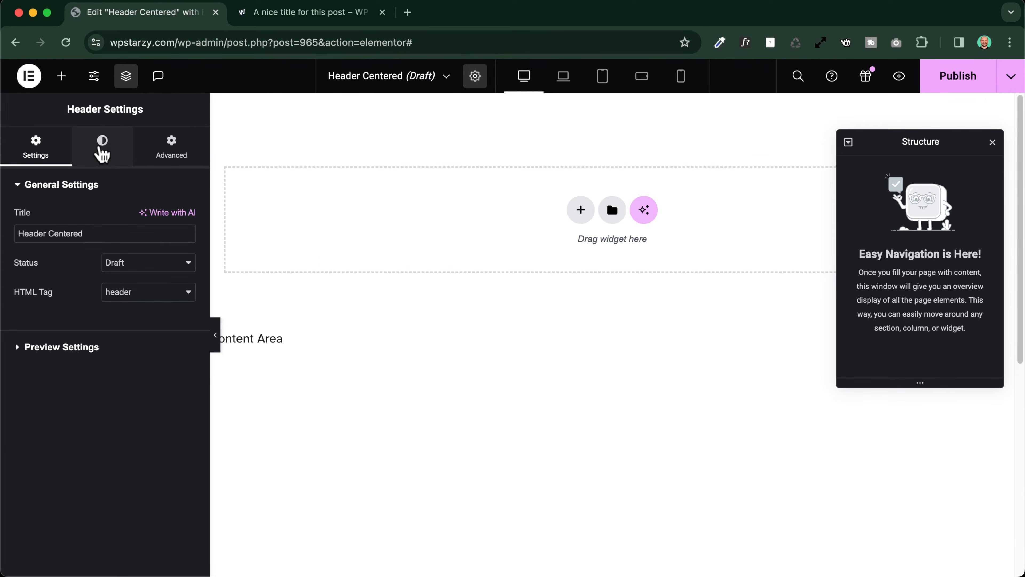
Unlink the header's margin values, set the top and bottom margins to 20 px, and compare the spacing with the blog post page
click(101, 150)
click(186, 232)
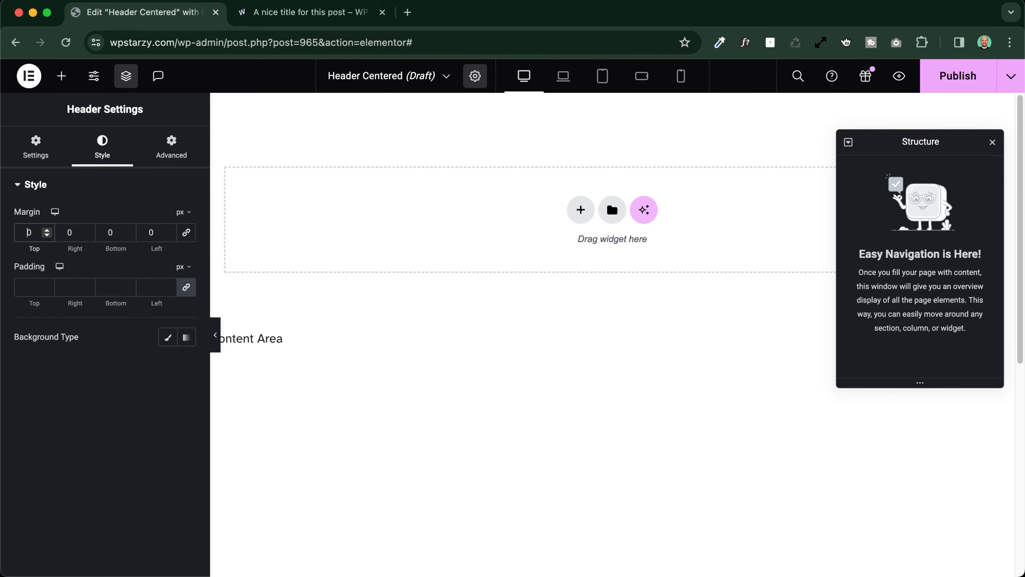
click(29, 232)
text(2)
click(307, 12)
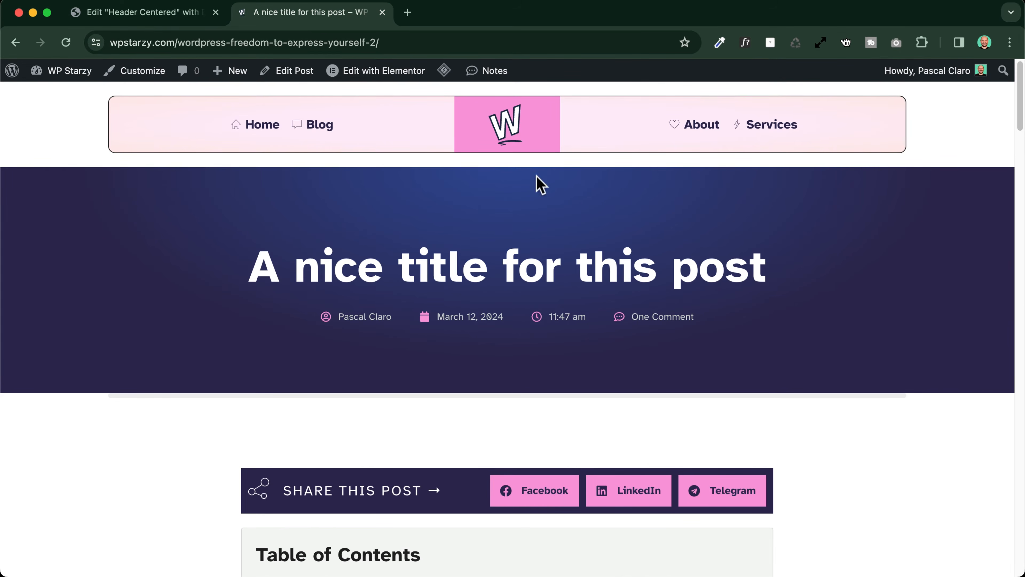
click(142, 15)
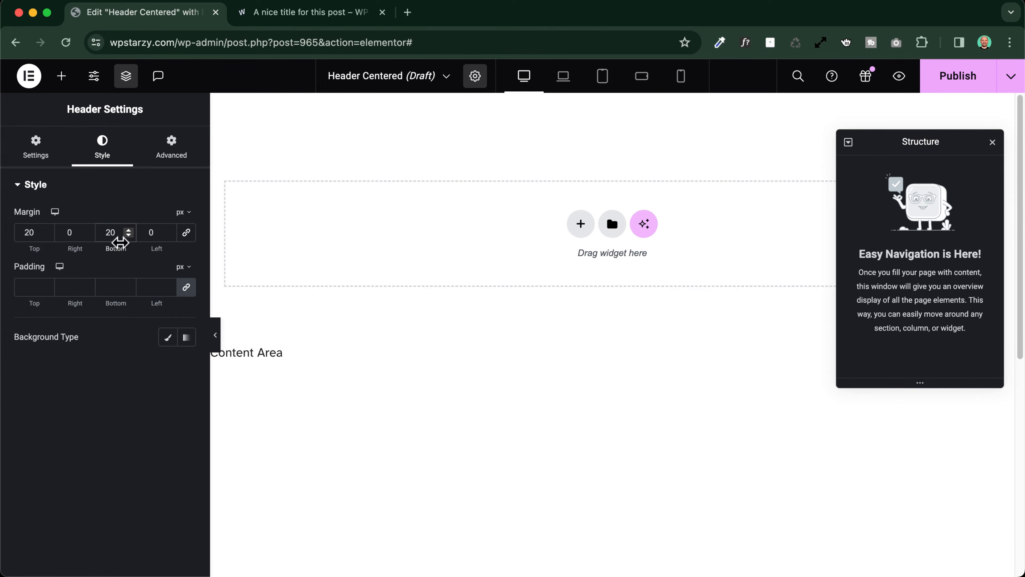
click(311, 4)
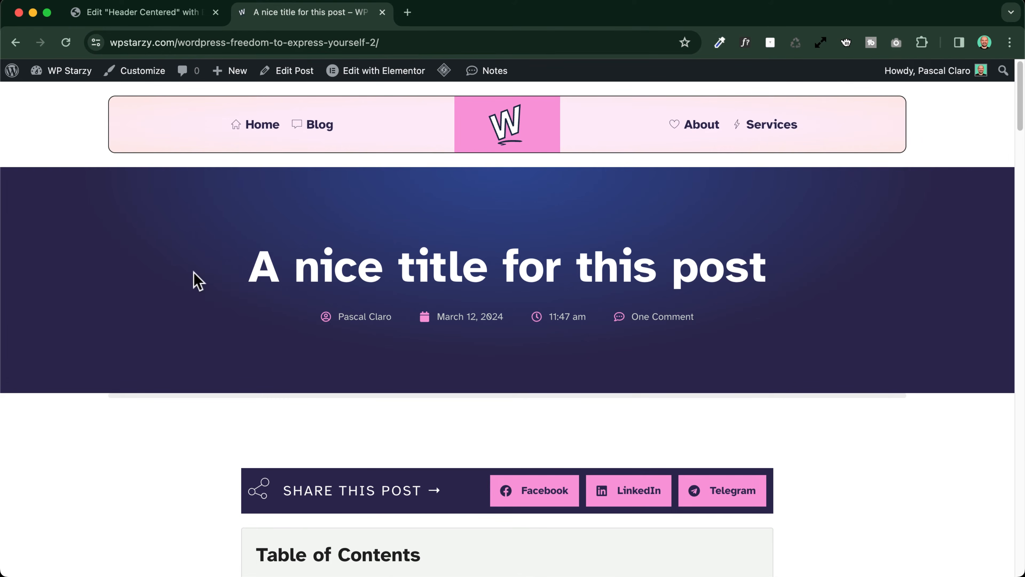
click(145, 12)
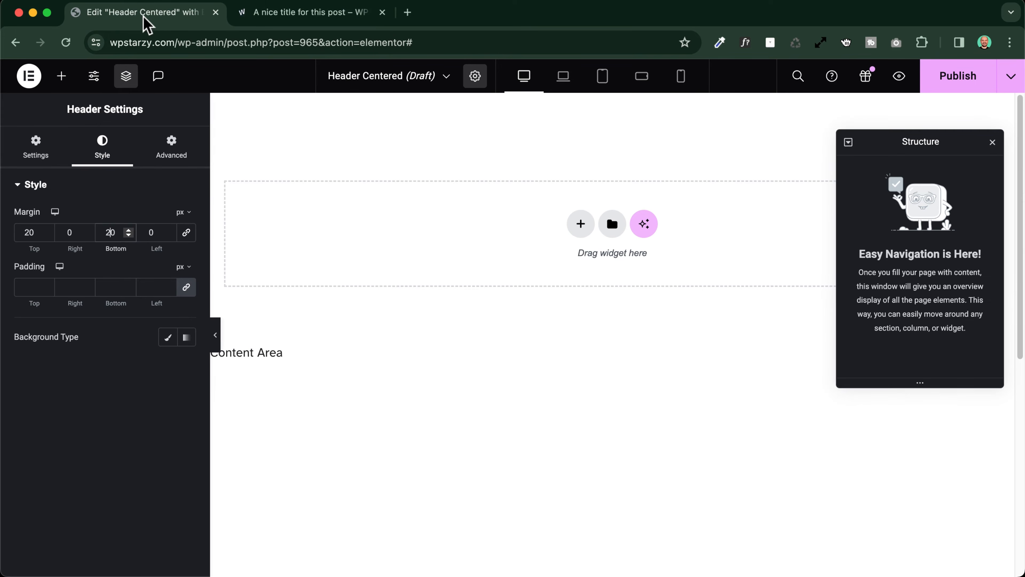
Add a grid container with three columns and one row, and rename it "Main header" in the structure
click(581, 226)
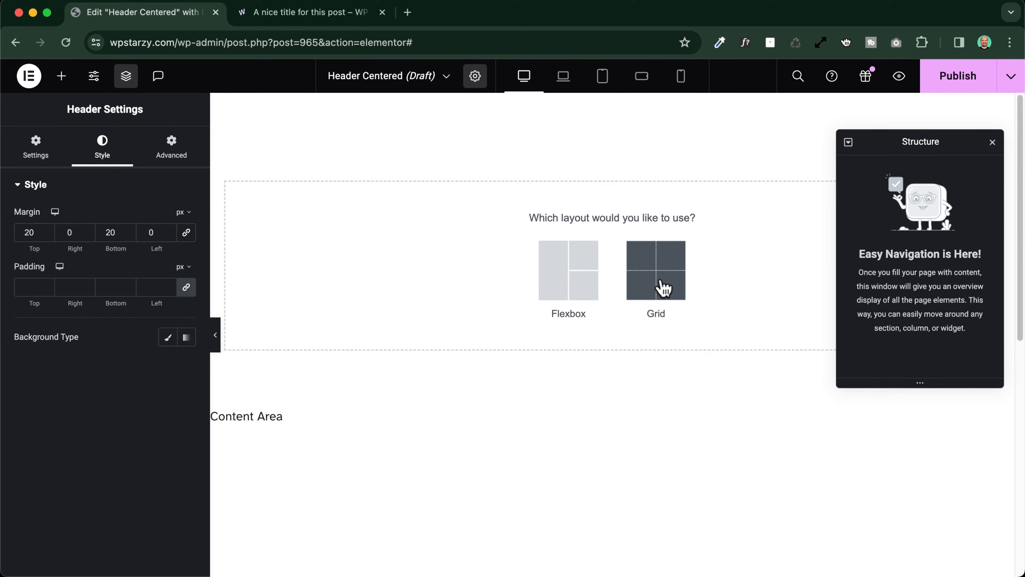
click(663, 288)
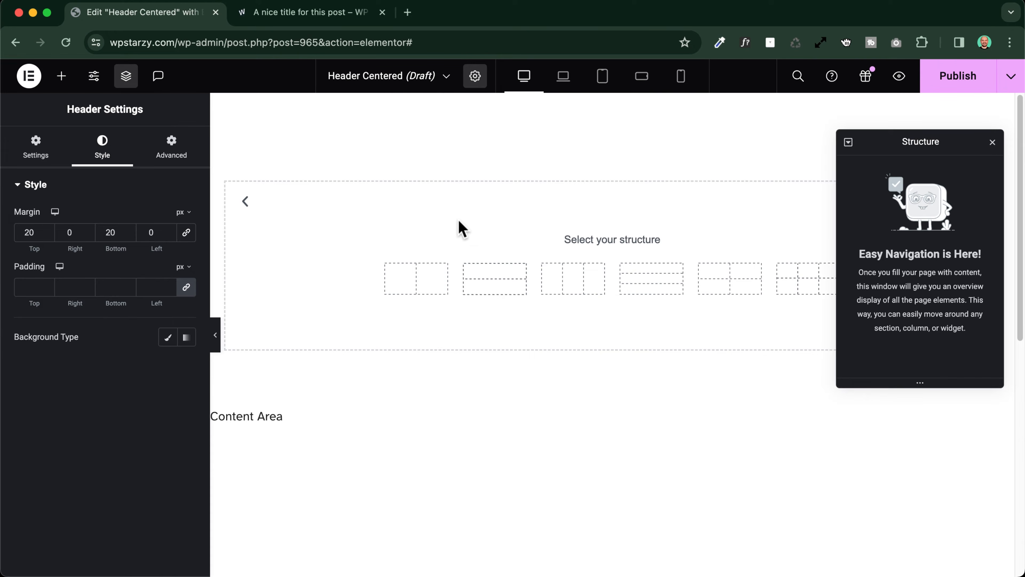
click(575, 283)
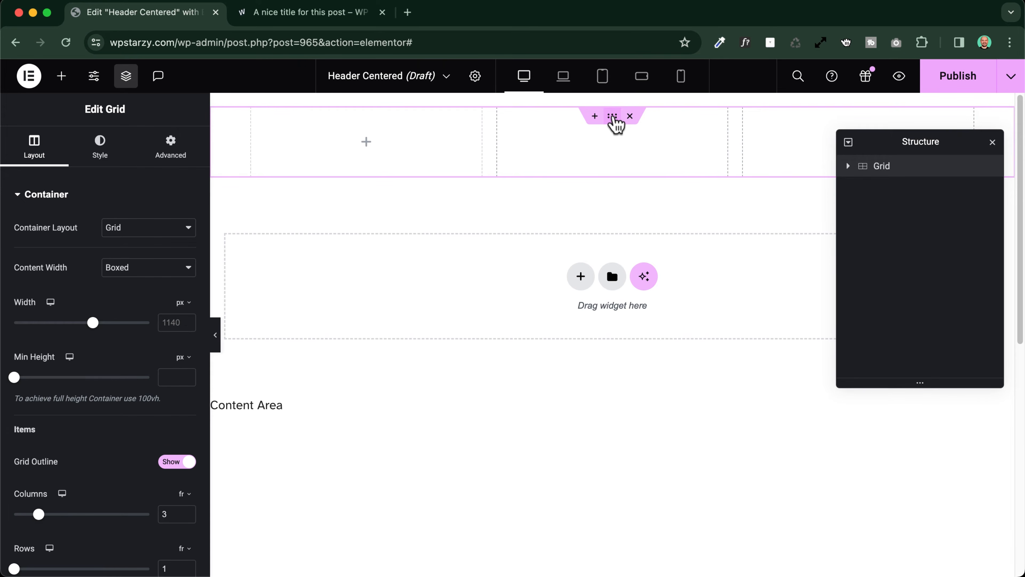
double_click(886, 172)
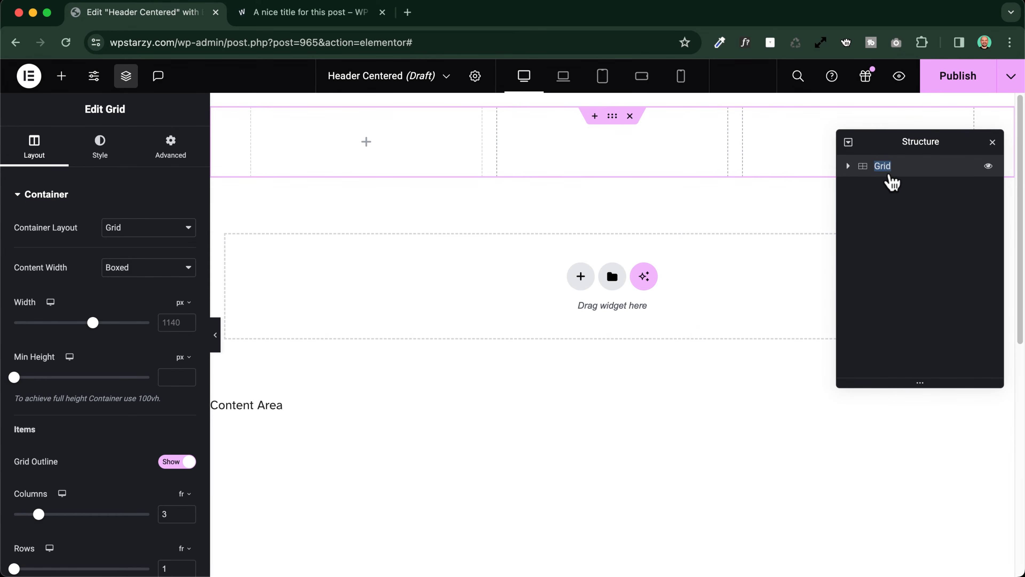
text(Main header)
key(Return)
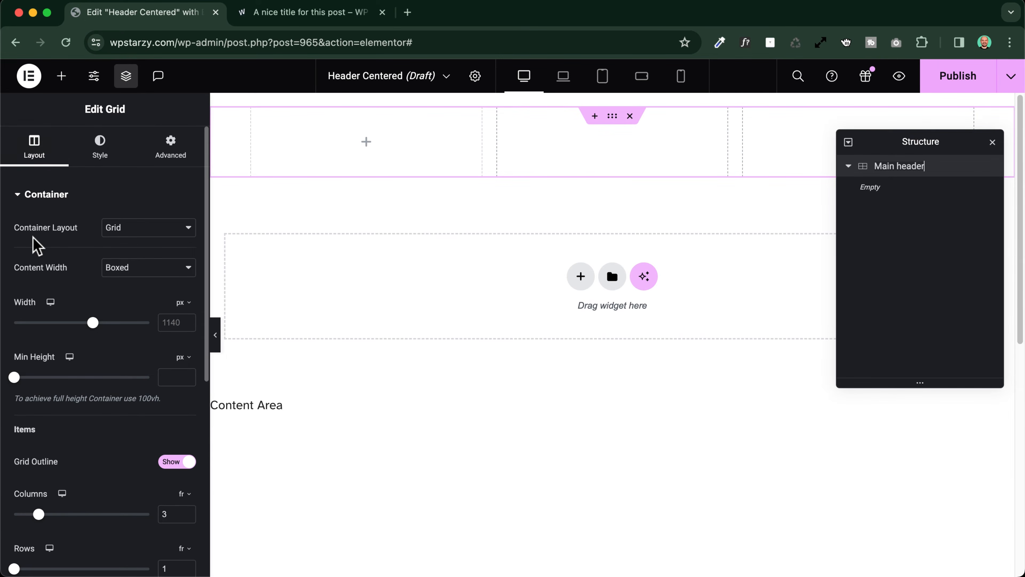
Set the Main header grid's content width to Full Width and its desktop width to 1140 px
scroll(36, 245, down, 2)
click(136, 229)
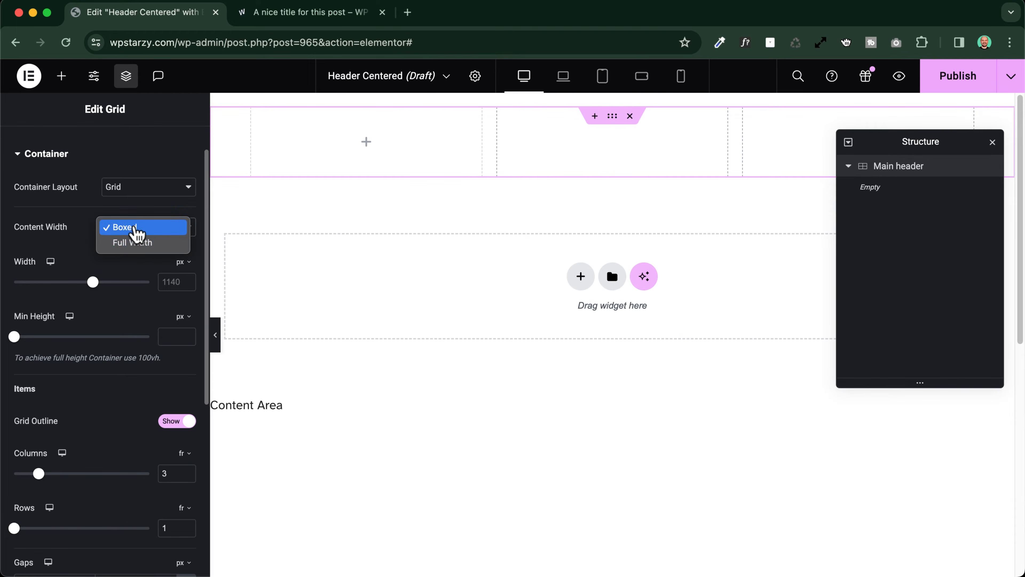
click(136, 244)
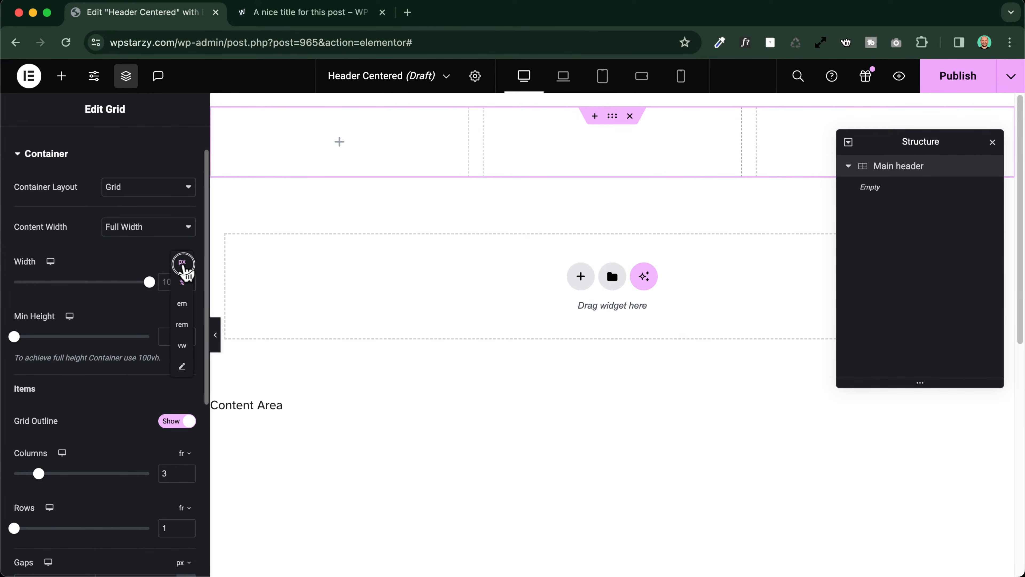
click(182, 262)
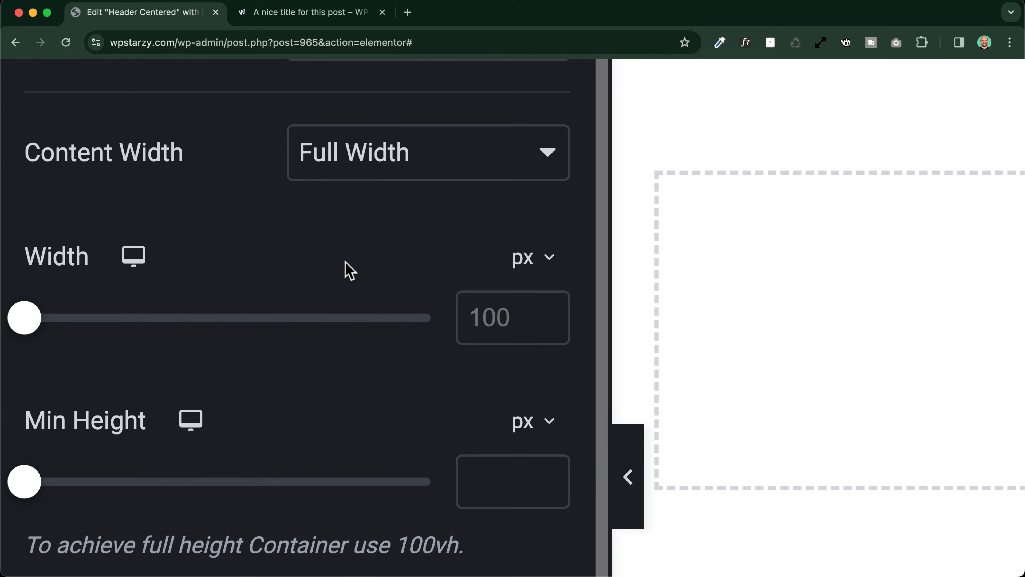
click(487, 320)
text(114)
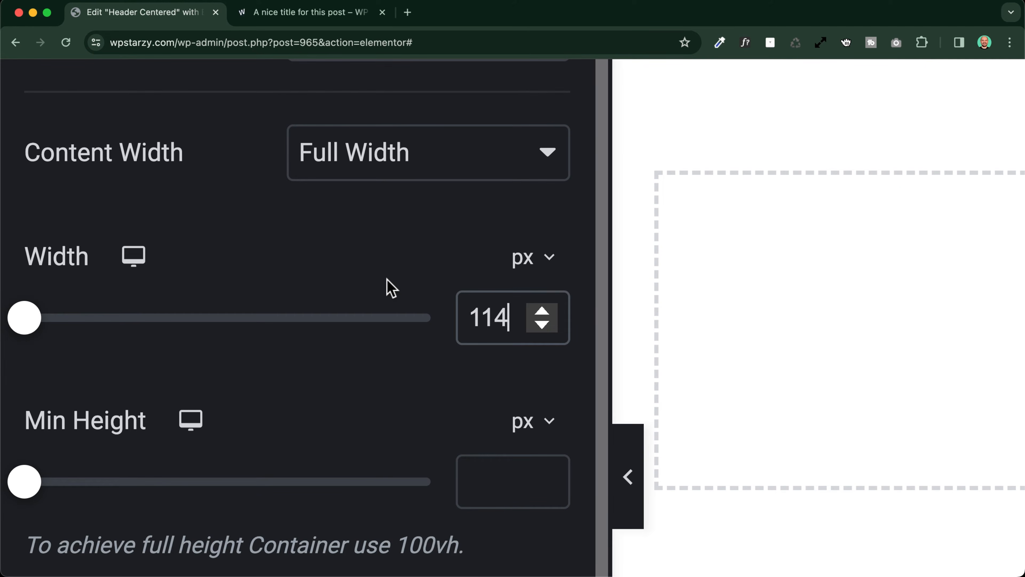
text(0)
Set the Main header grid's laptop width to 90% and move the Structure panel clear of the header
mouse_move(134, 255)
click(135, 325)
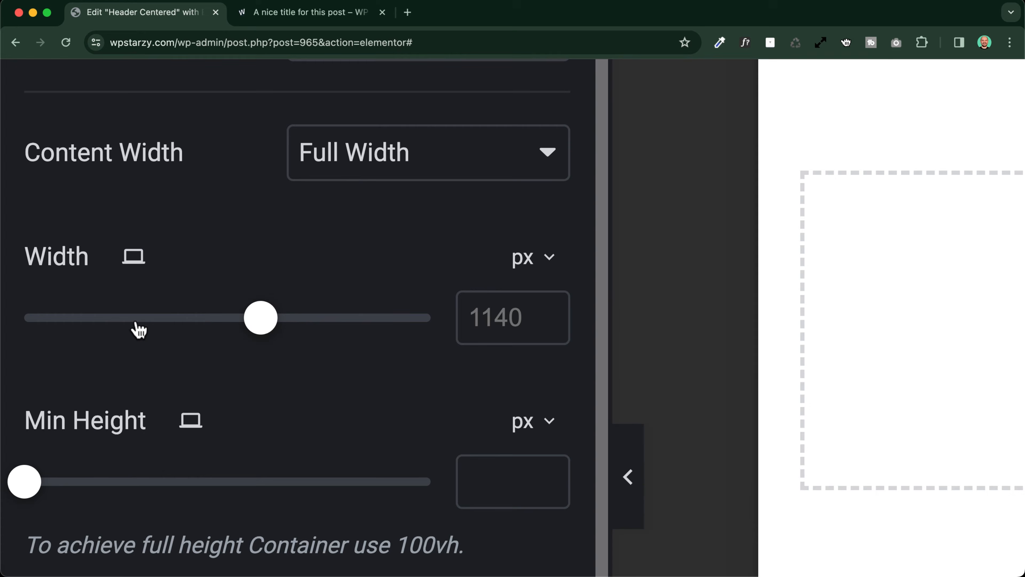
click(522, 259)
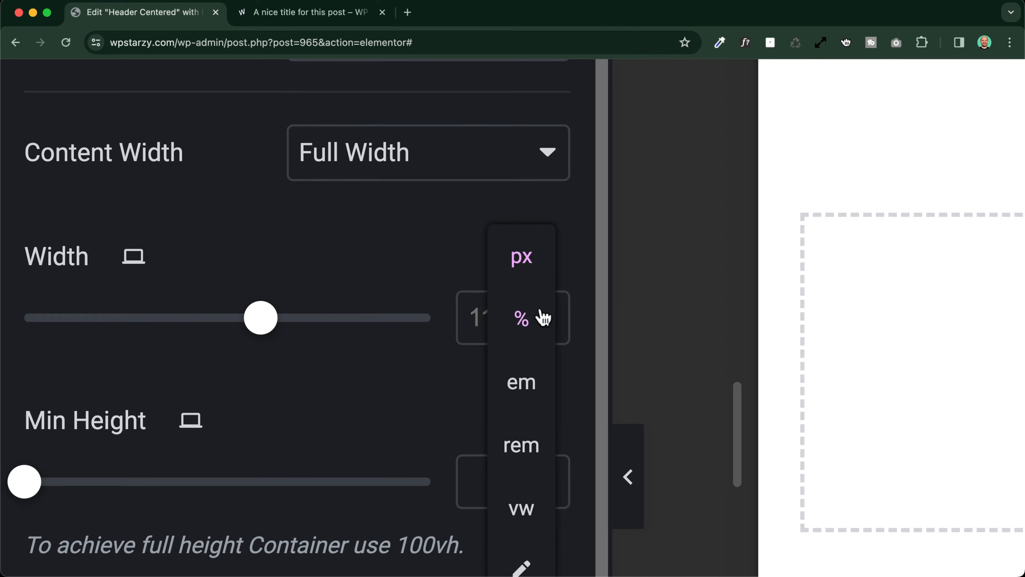
click(521, 319)
text(90)
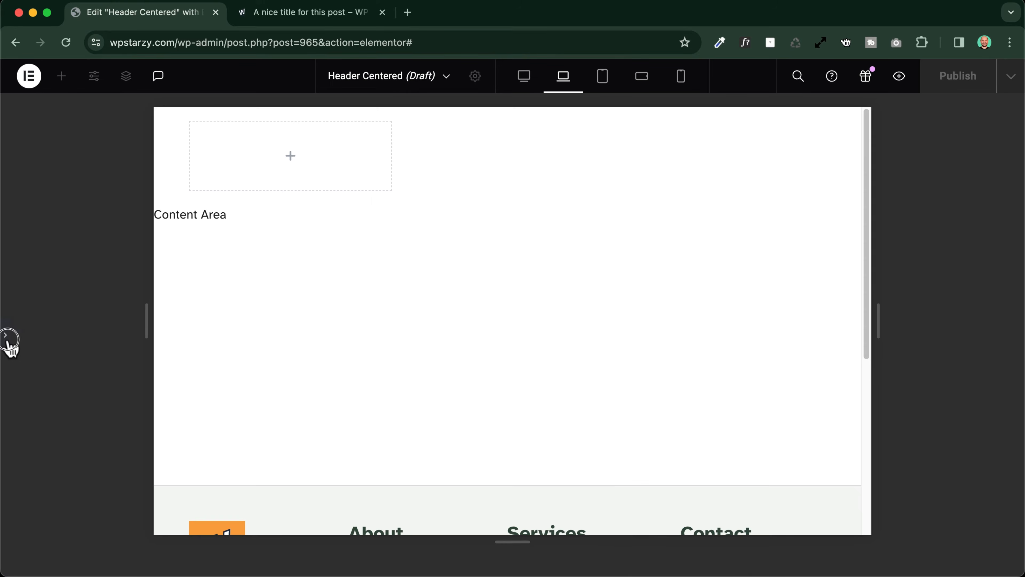
click(7, 342)
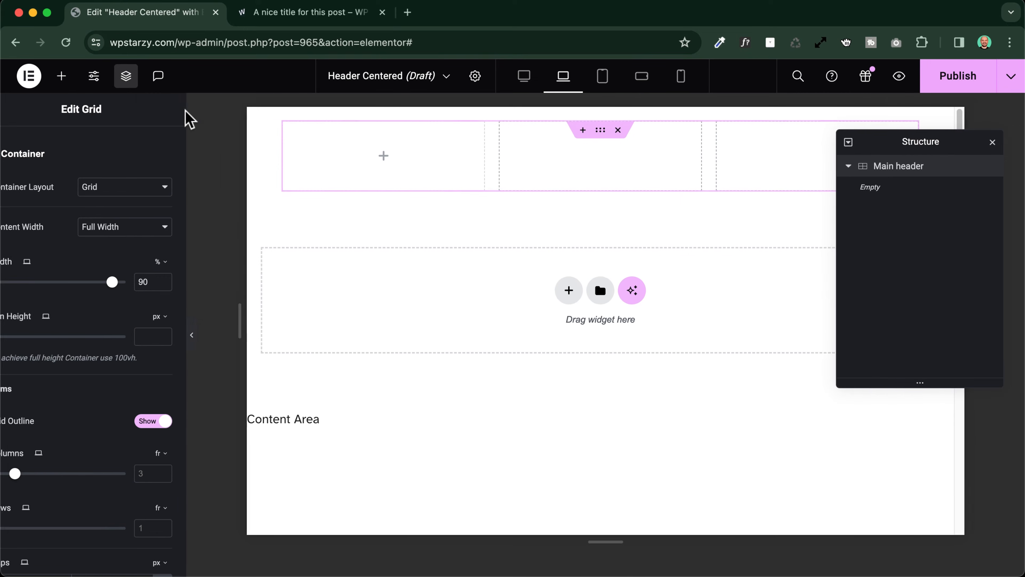
drag(913, 141, 907, 217)
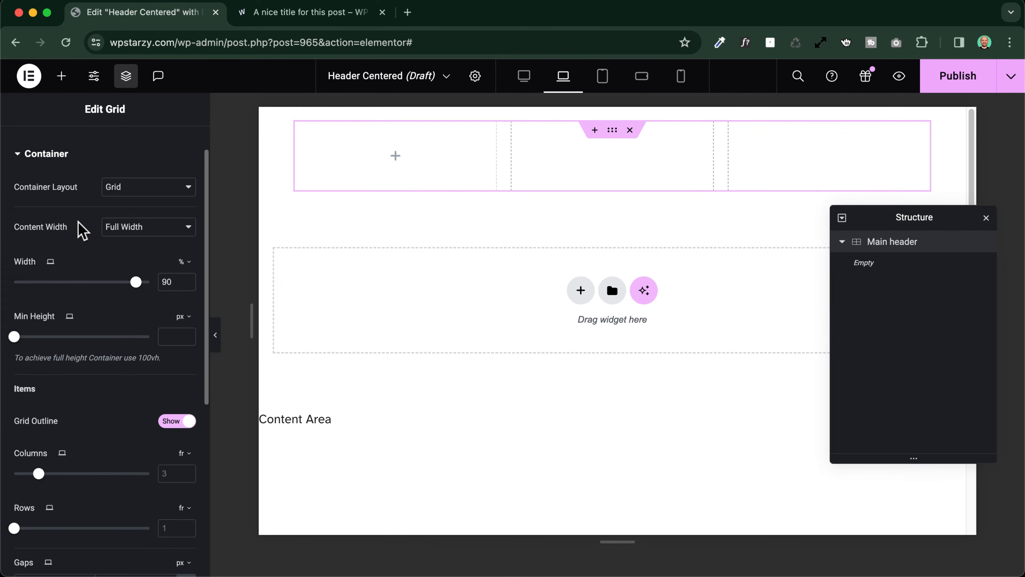
Open the Main header grid's background settings and check the header background on the blog post page for reference
scroll(83, 220, up, 2)
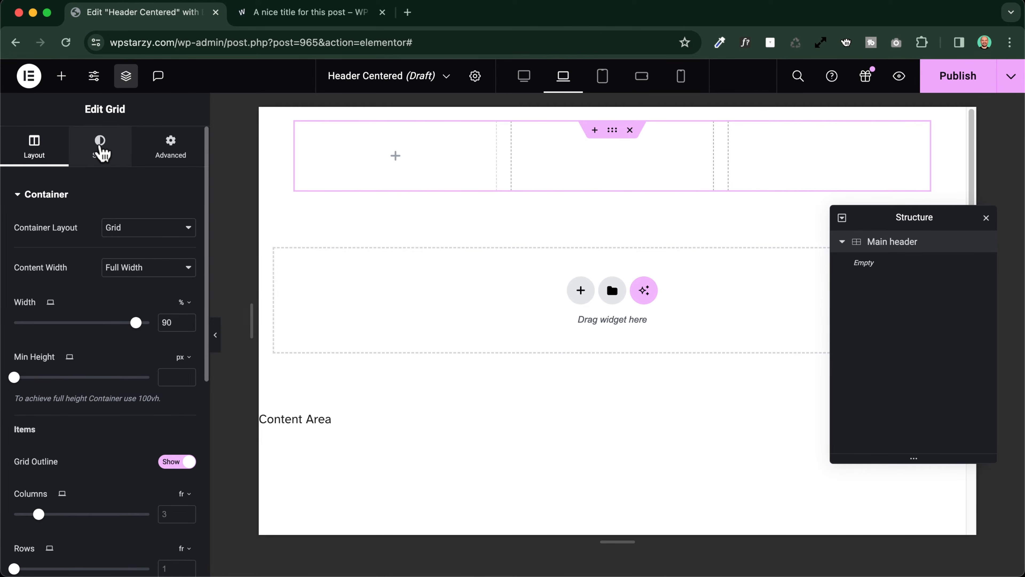
click(100, 147)
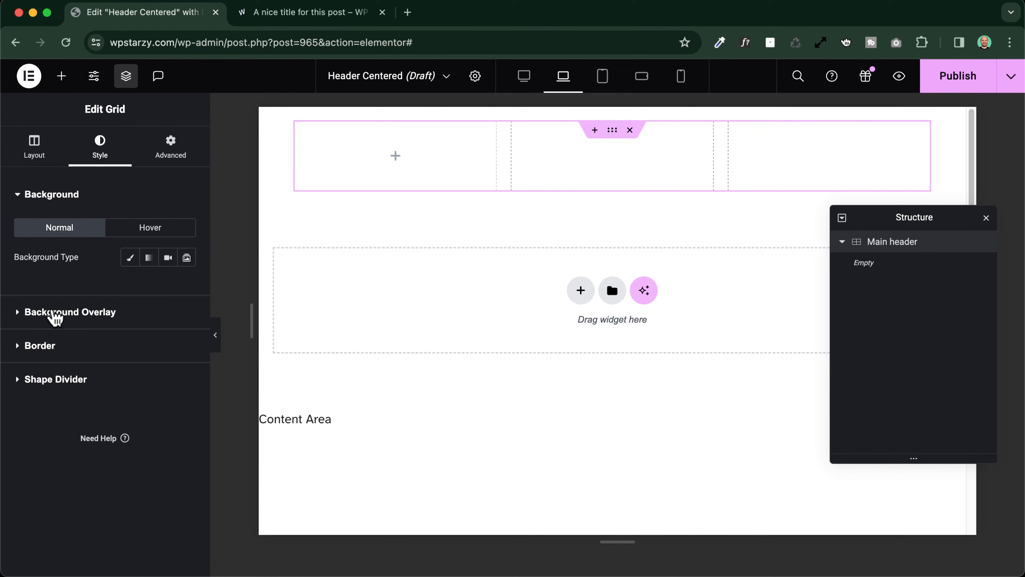
click(130, 260)
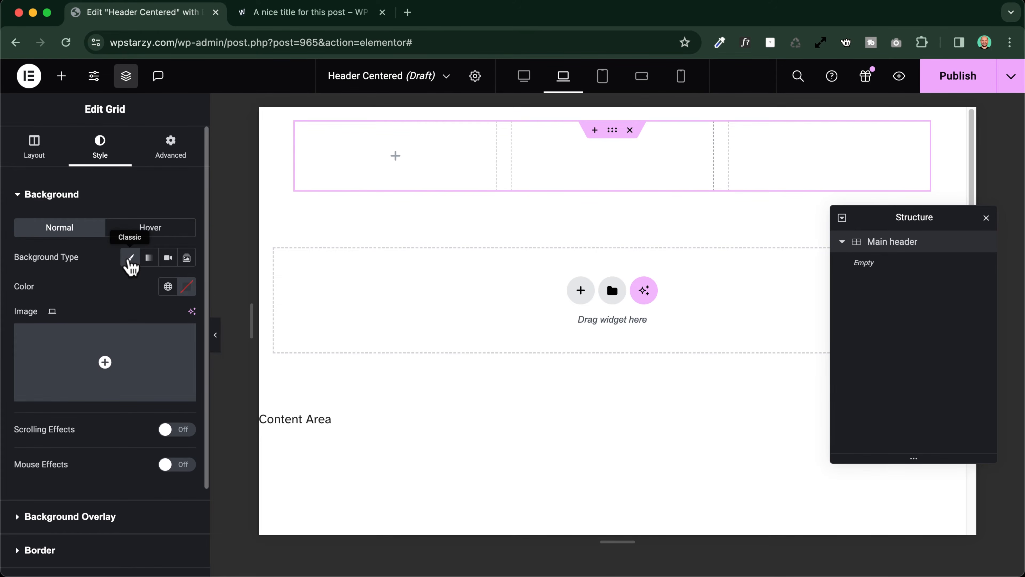
click(350, 12)
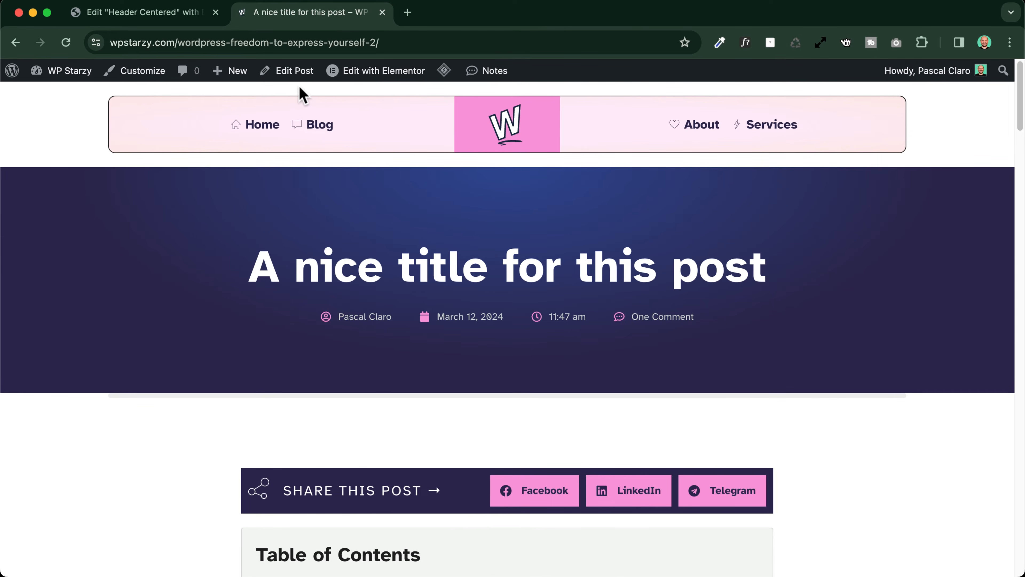
click(153, 18)
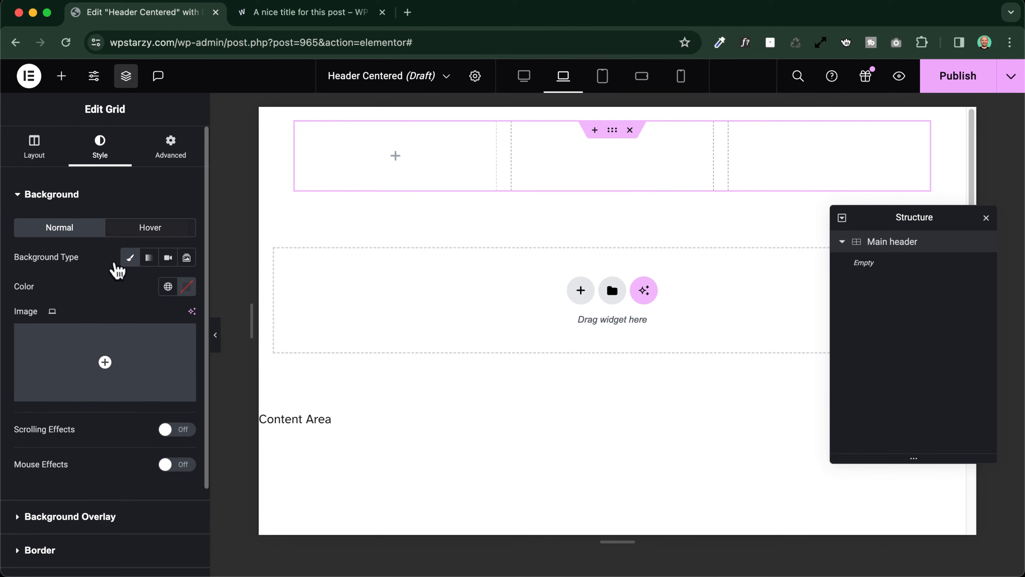
Give the Main header grid a gradient background from global color Light BG 2 to Light BG 3
click(149, 258)
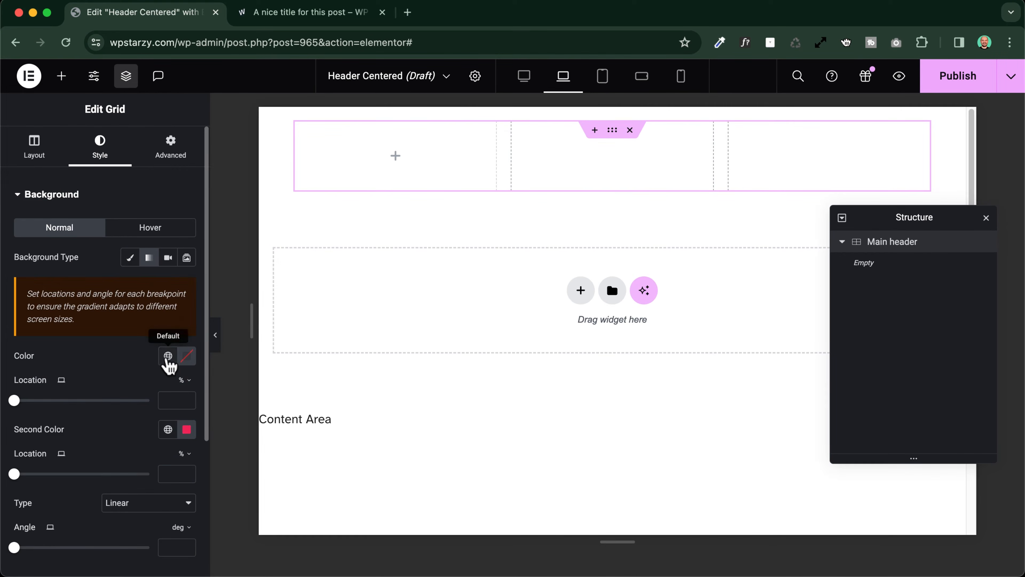
click(167, 355)
scroll(78, 270, down, 5)
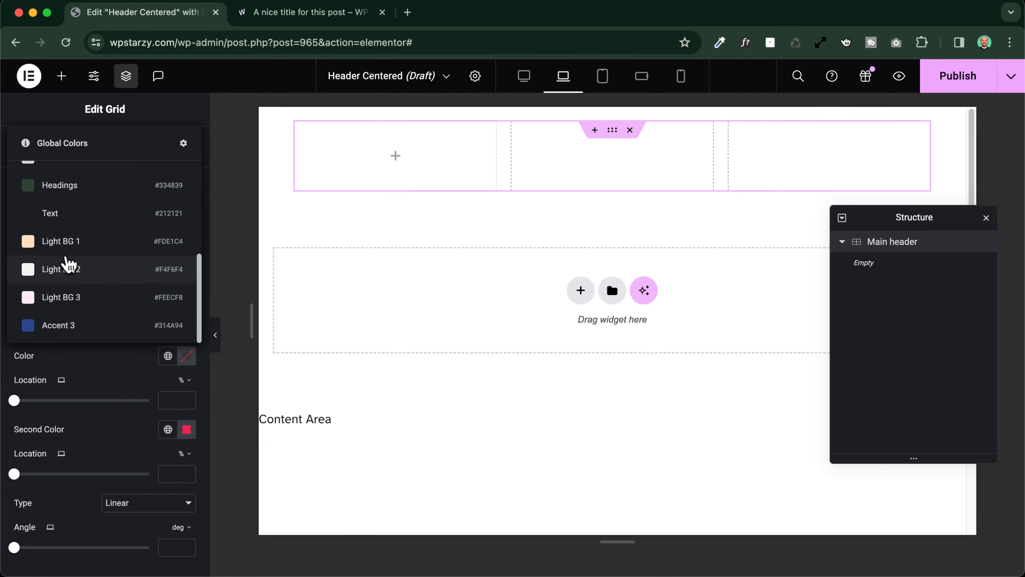
click(69, 275)
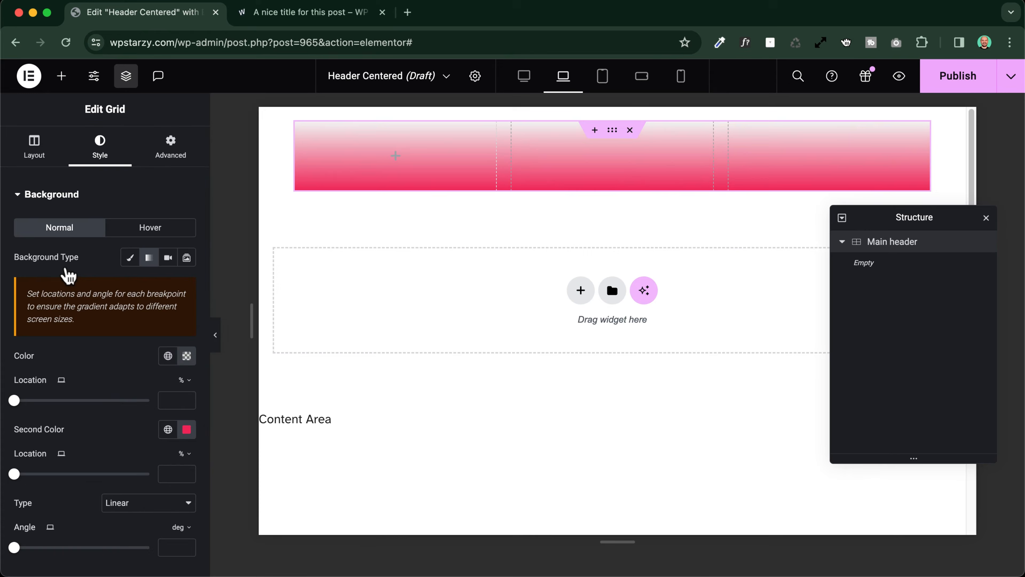
click(168, 429)
scroll(92, 311, down, 5)
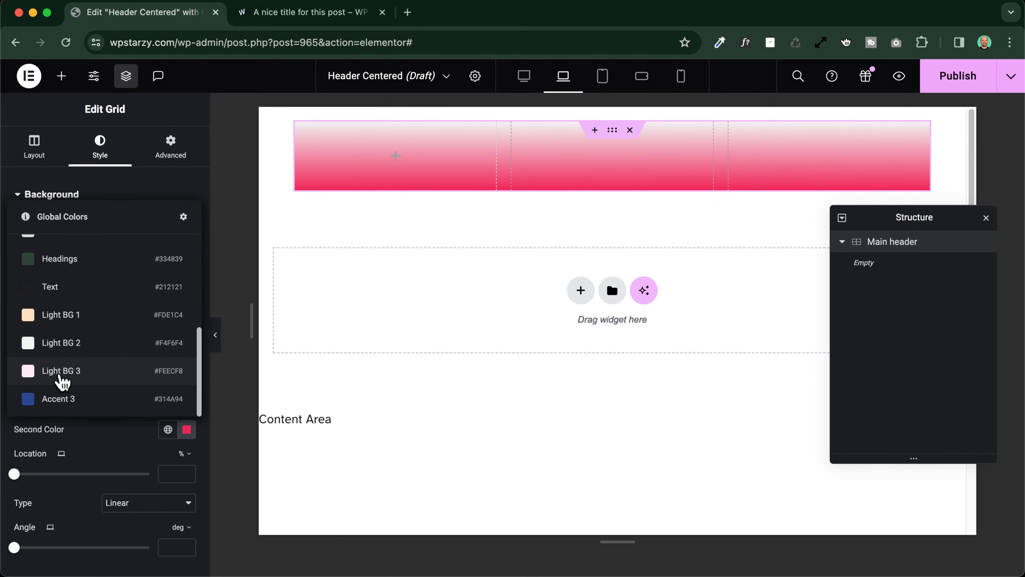
click(29, 373)
click(60, 196)
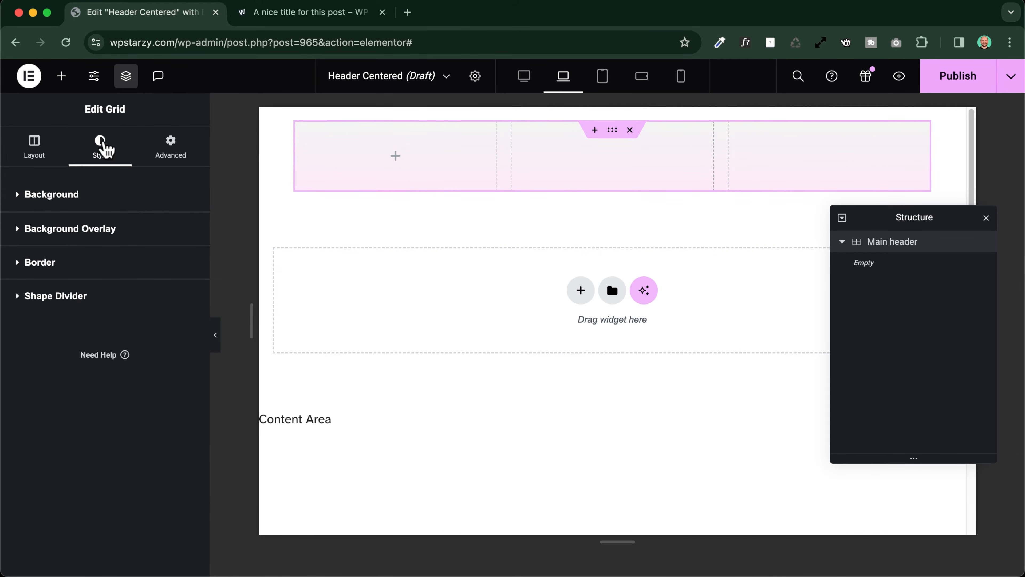
Add a solid 1 px border in global color Border 1 with a 10 px radius to the Main header grid
click(39, 269)
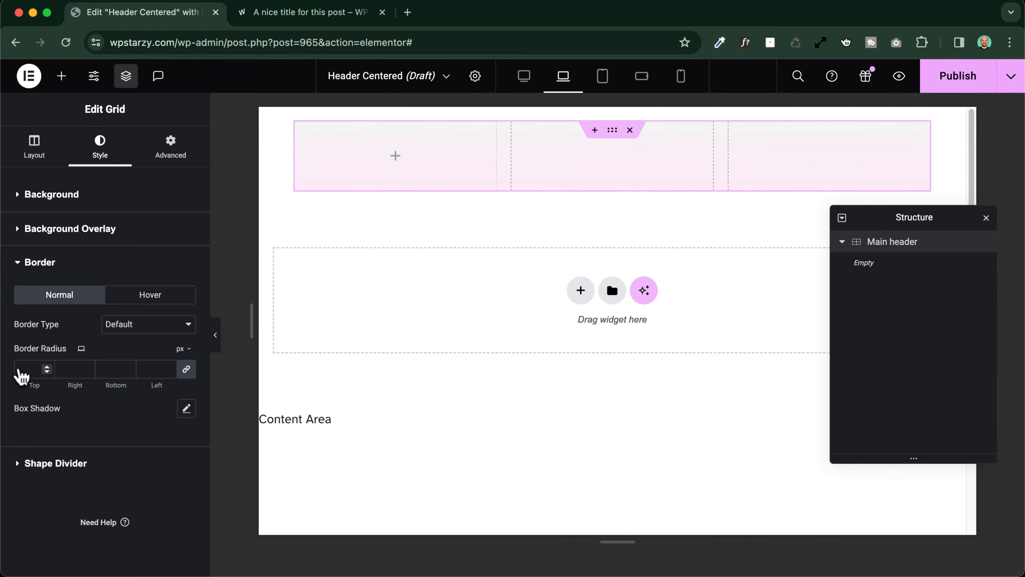
click(117, 325)
click(123, 355)
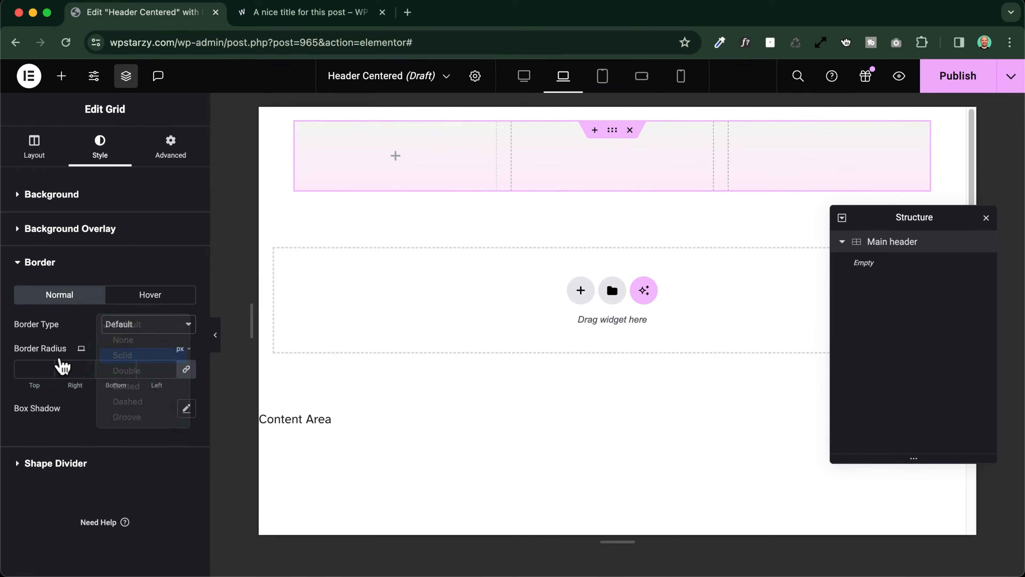
click(168, 408)
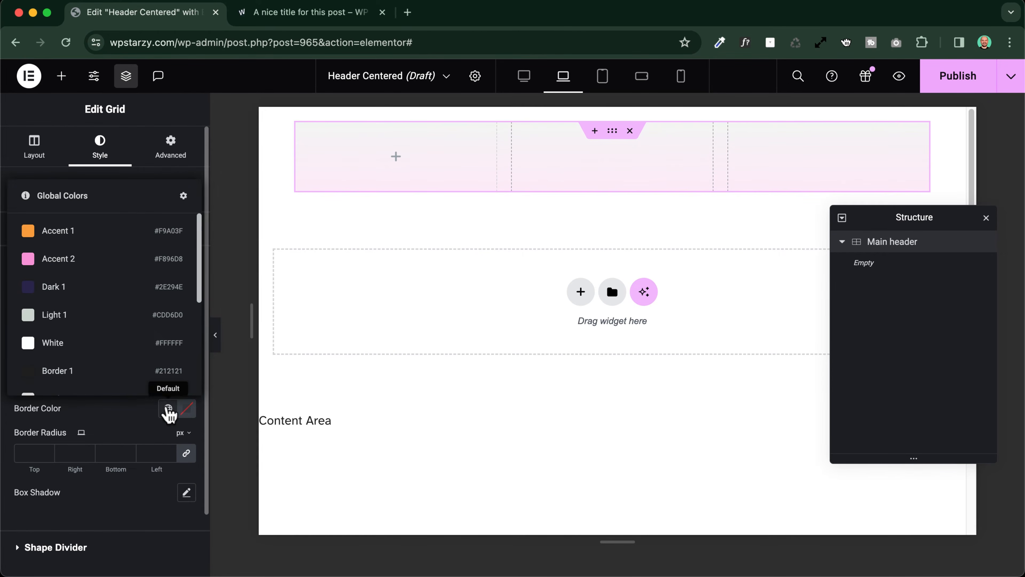
scroll(73, 319, down, 3)
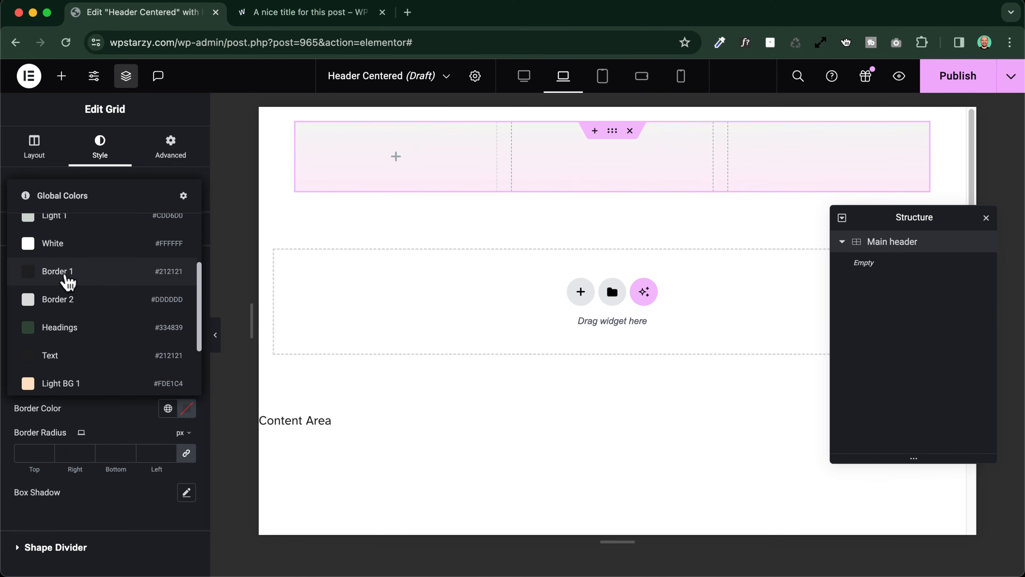
click(69, 282)
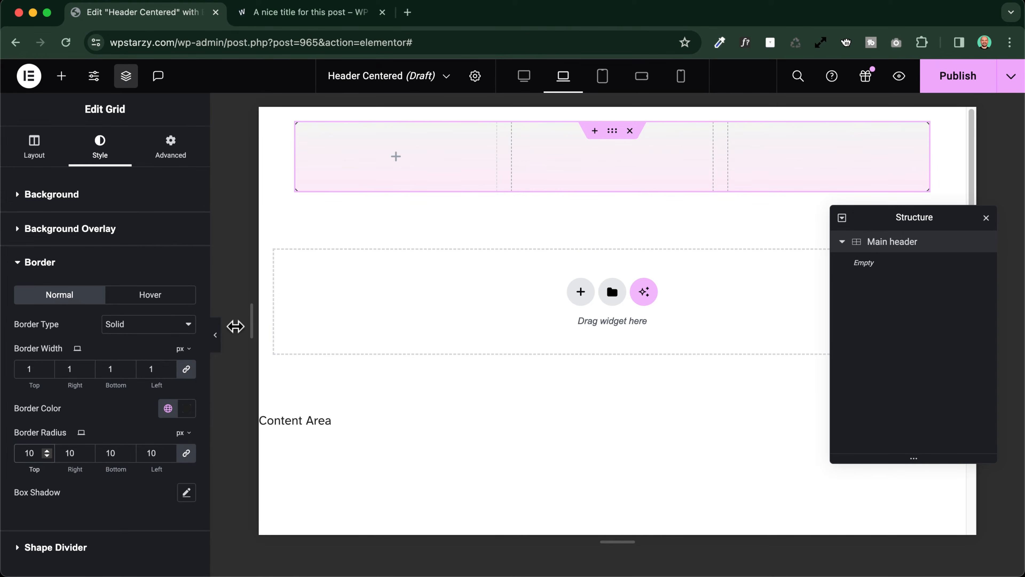
Preview the header without the editing panels and compare it with the header on the blog post page
click(215, 337)
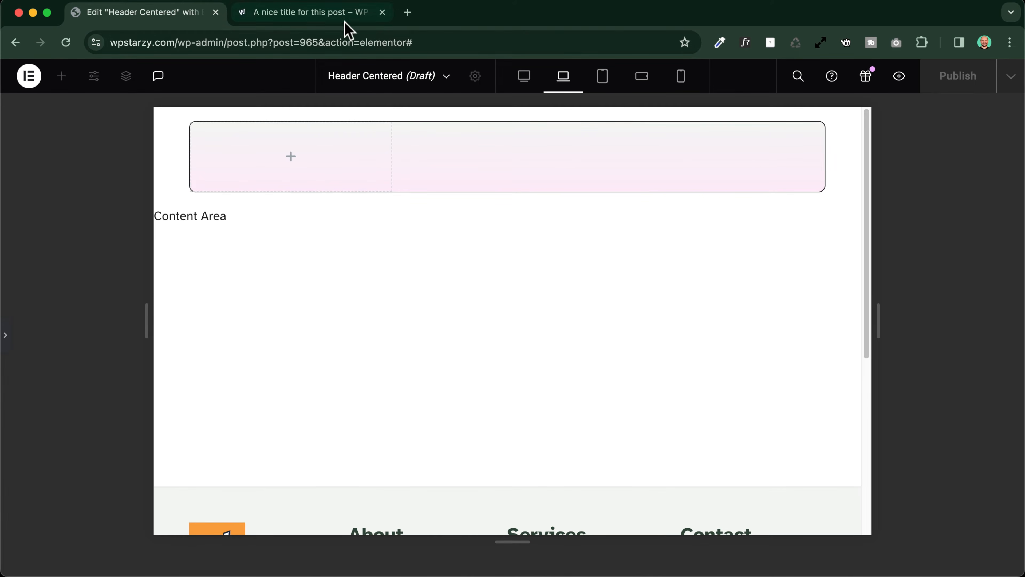
click(323, 16)
click(148, 17)
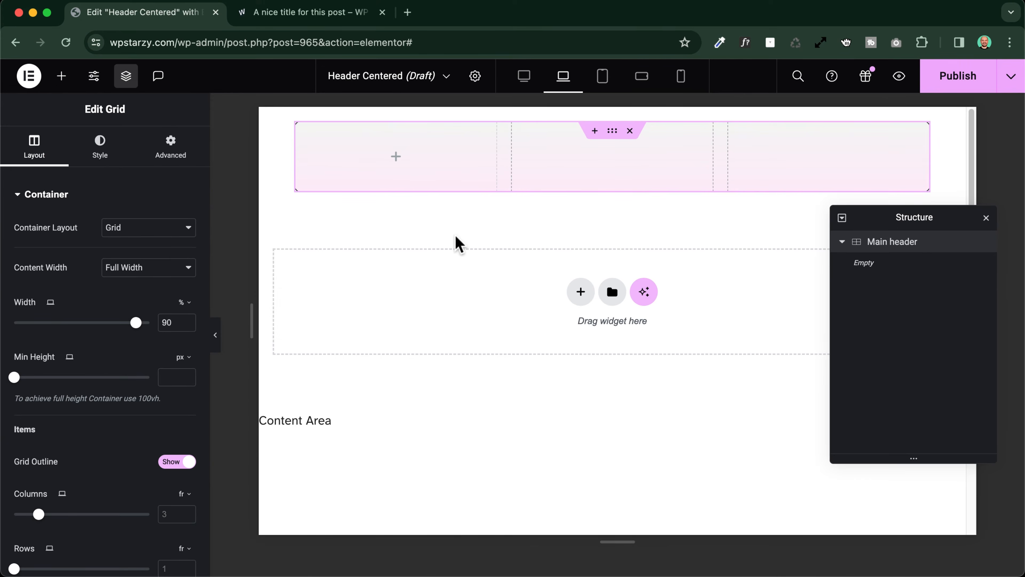
Check the menu on the blog post page and add an Icon List widget to the grid's first column
click(396, 157)
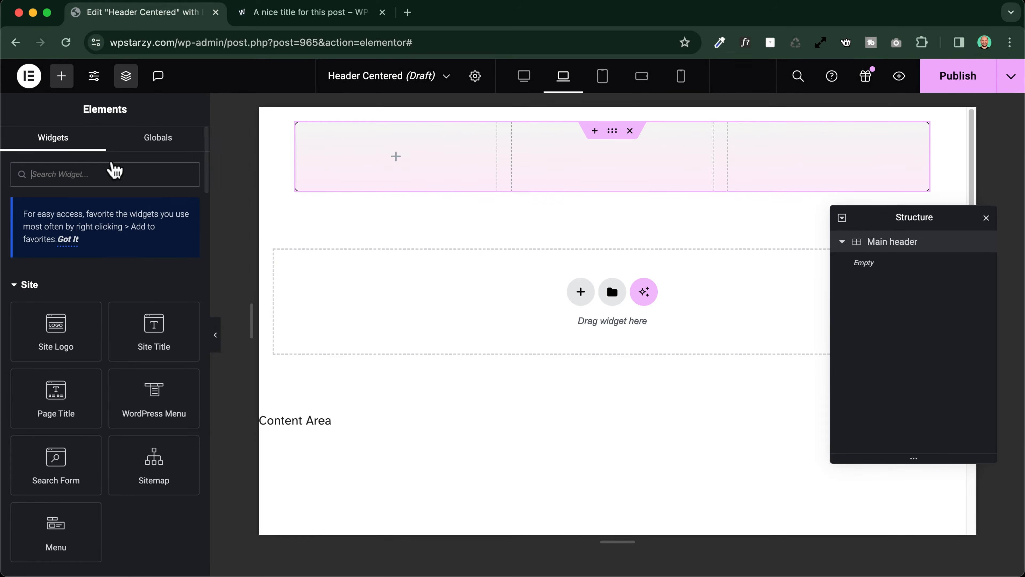
click(286, 16)
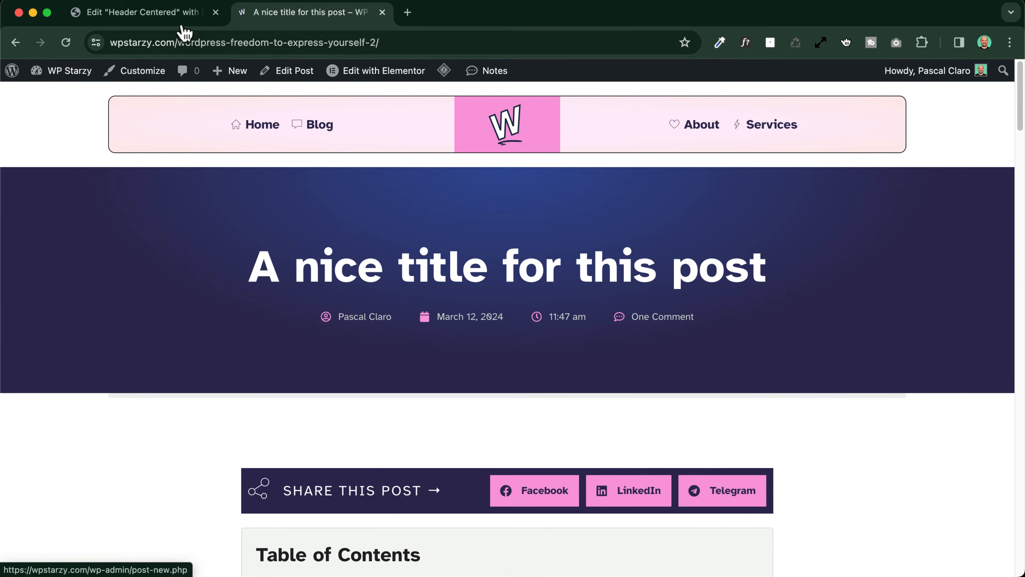
click(161, 15)
click(80, 178)
text(list)
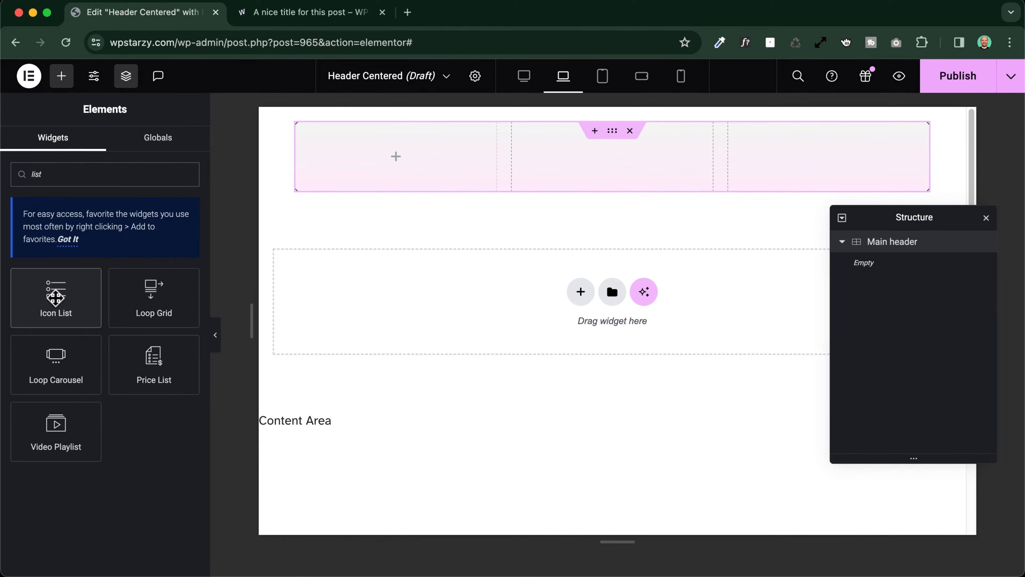
click(57, 299)
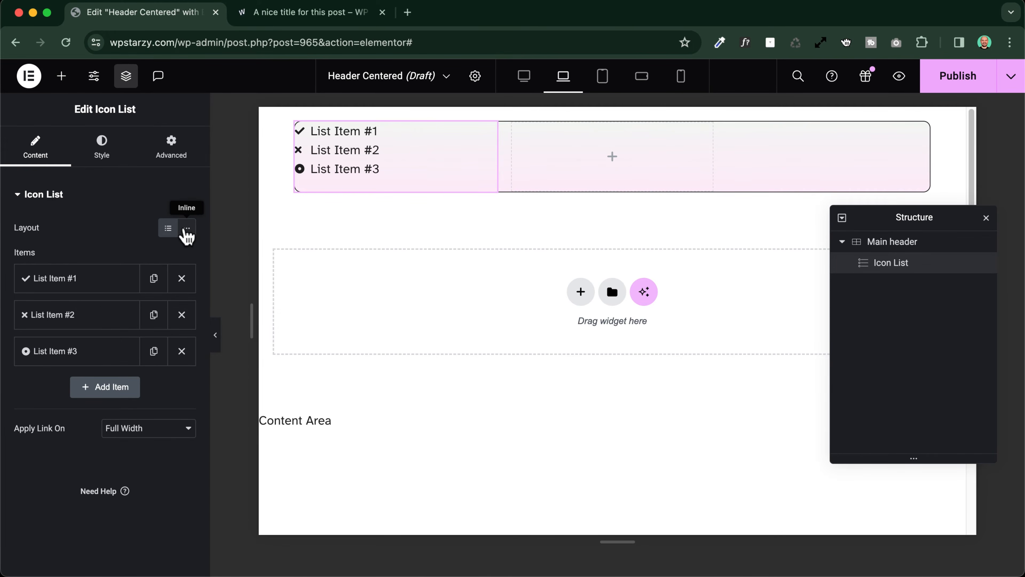
Set the Icon List's layout to Inline and its alignment to Center
click(186, 229)
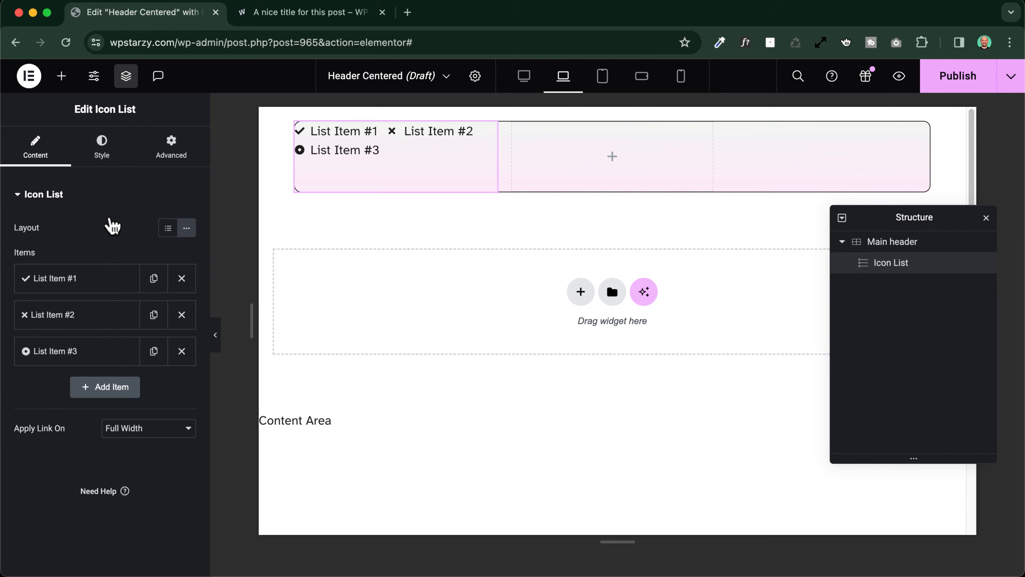
click(101, 151)
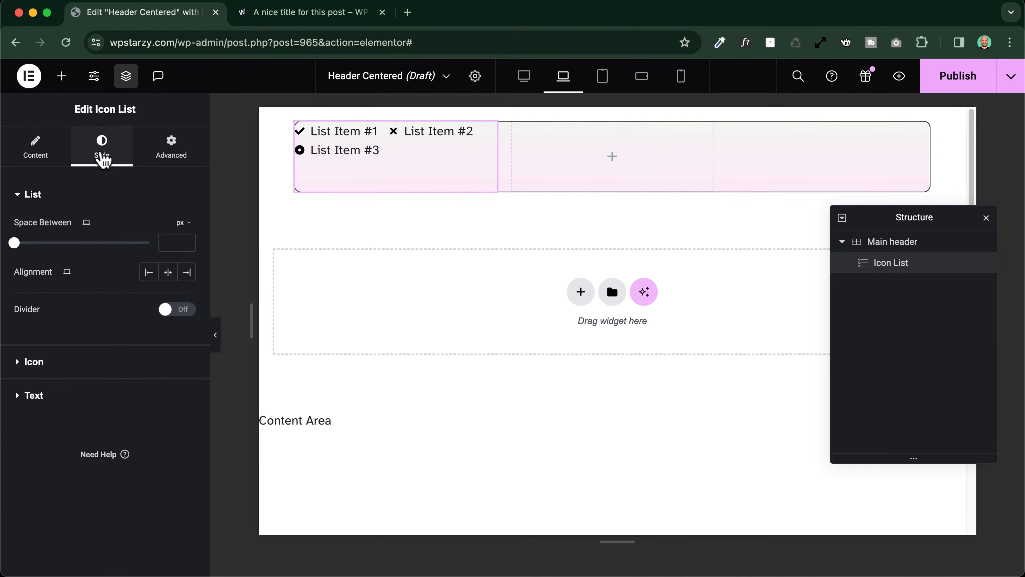
click(168, 272)
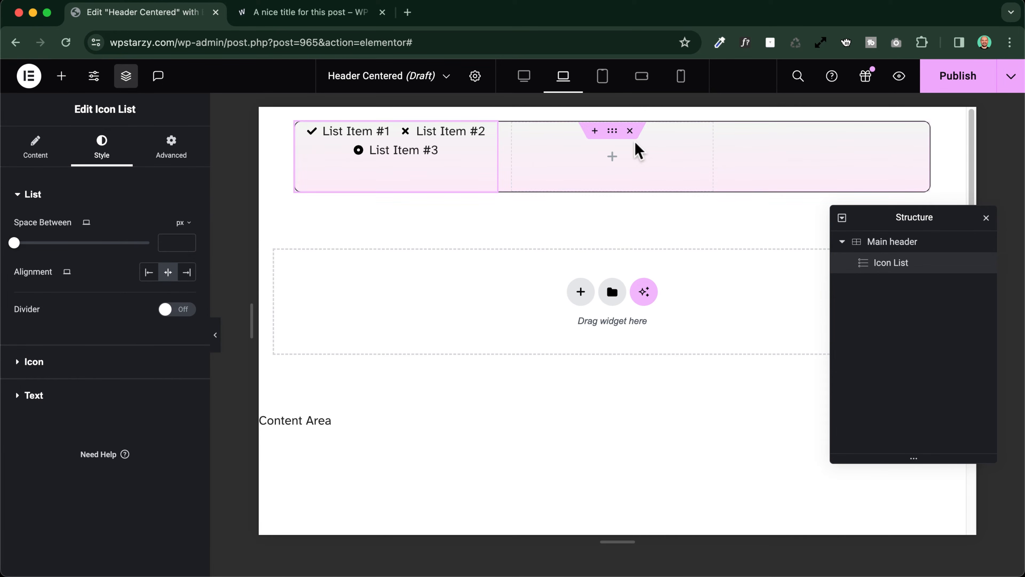
Add a Site Logo widget to the grid's middle column and open its style settings
click(63, 79)
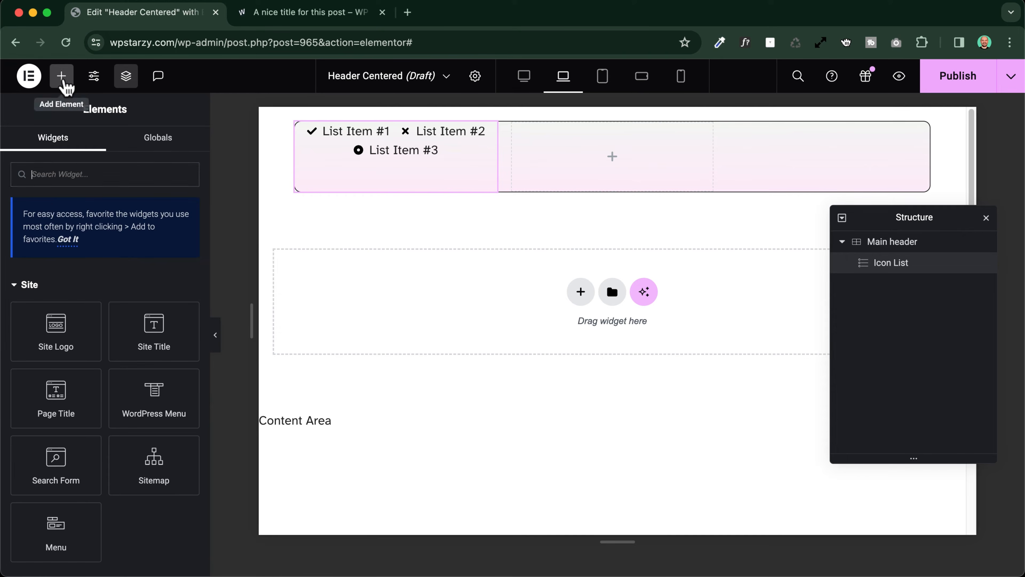
click(53, 330)
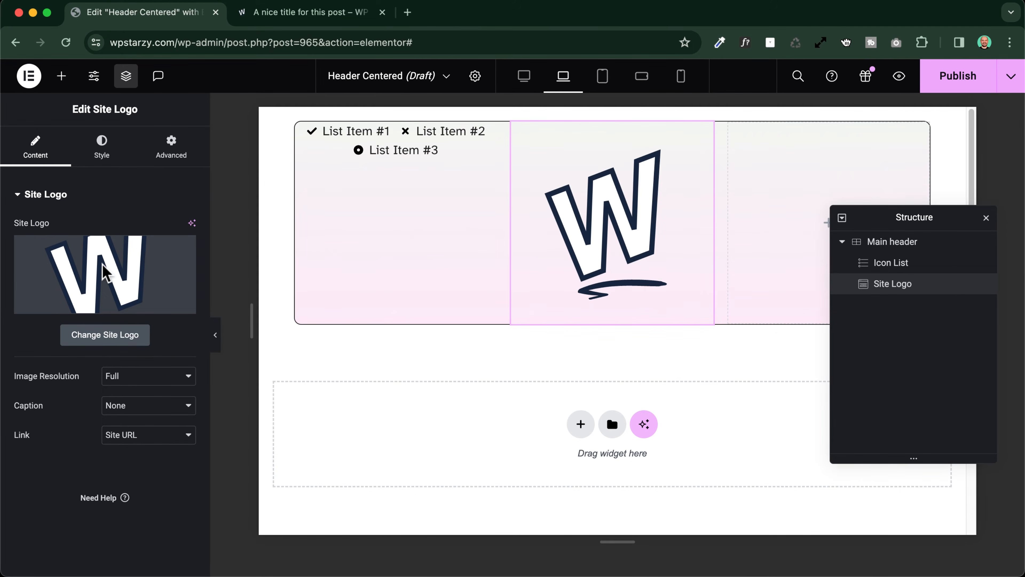
click(101, 147)
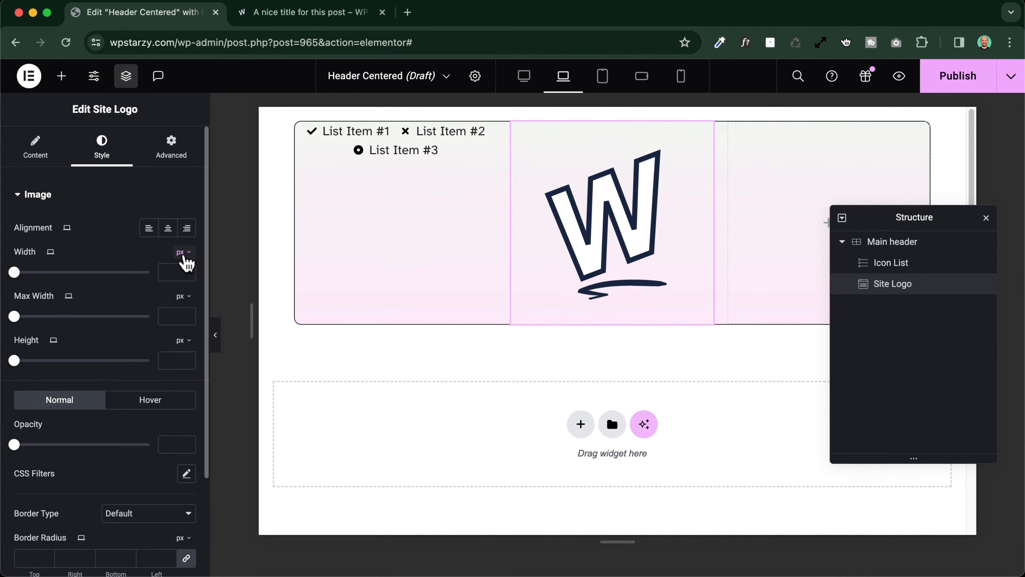
Switch to the desktop view and set the Site Logo's width to 80 px
click(173, 272)
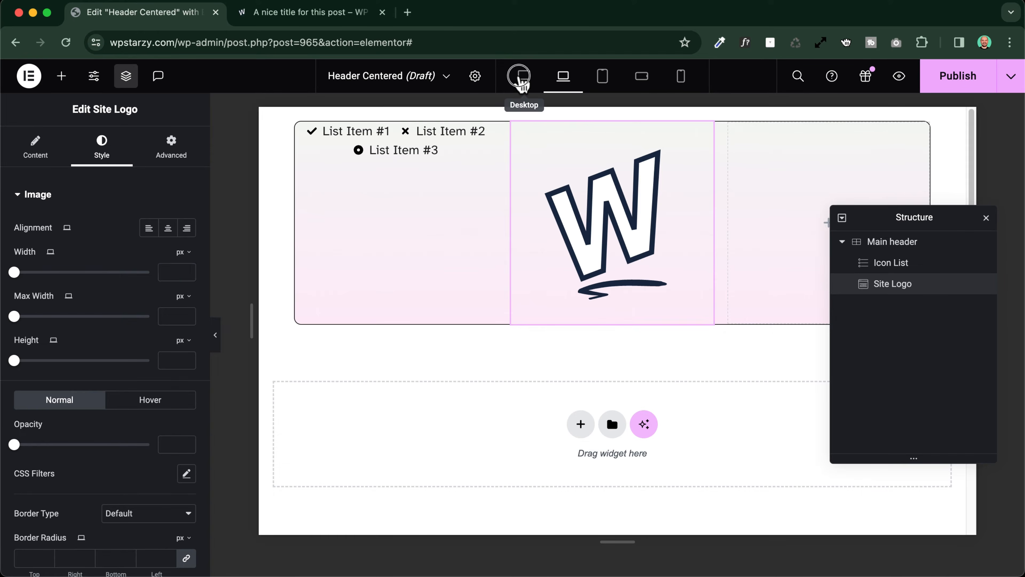
click(524, 77)
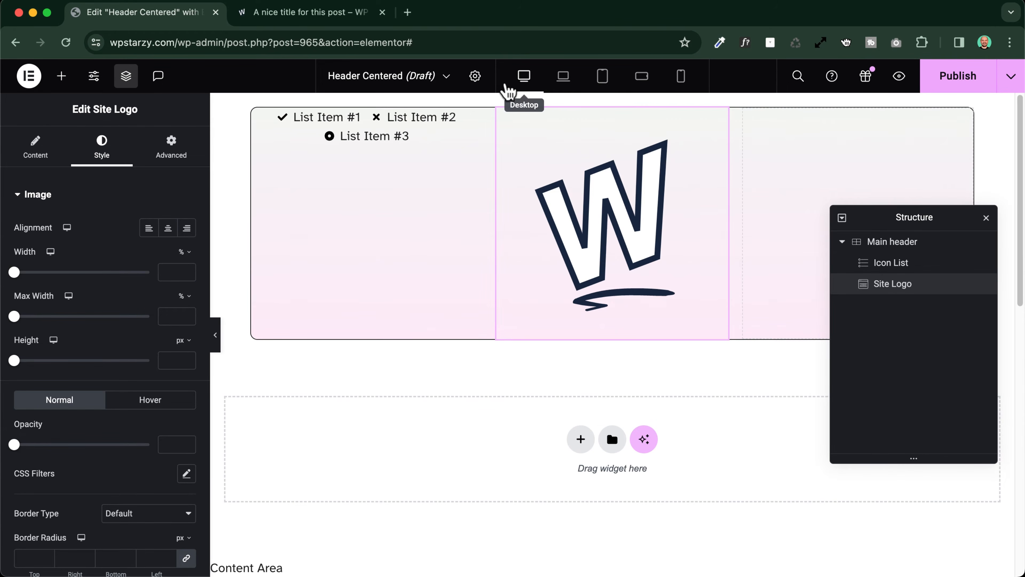
click(184, 252)
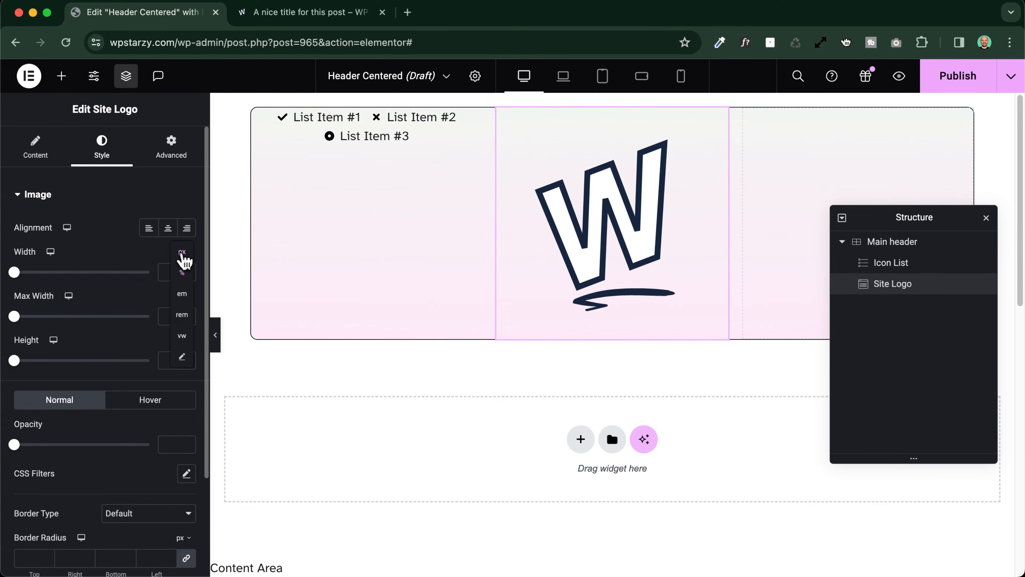
click(182, 253)
click(160, 272)
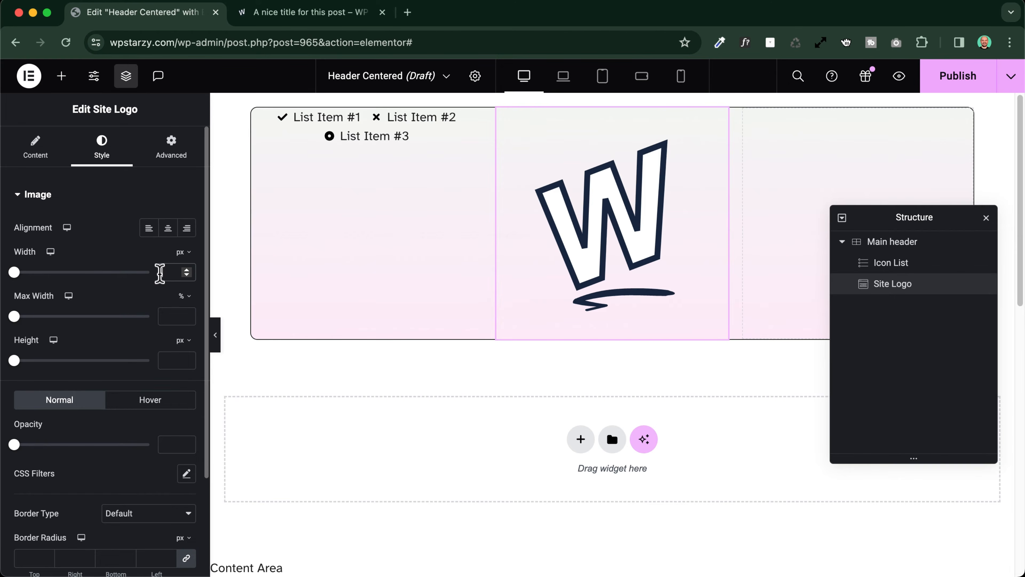
text(80)
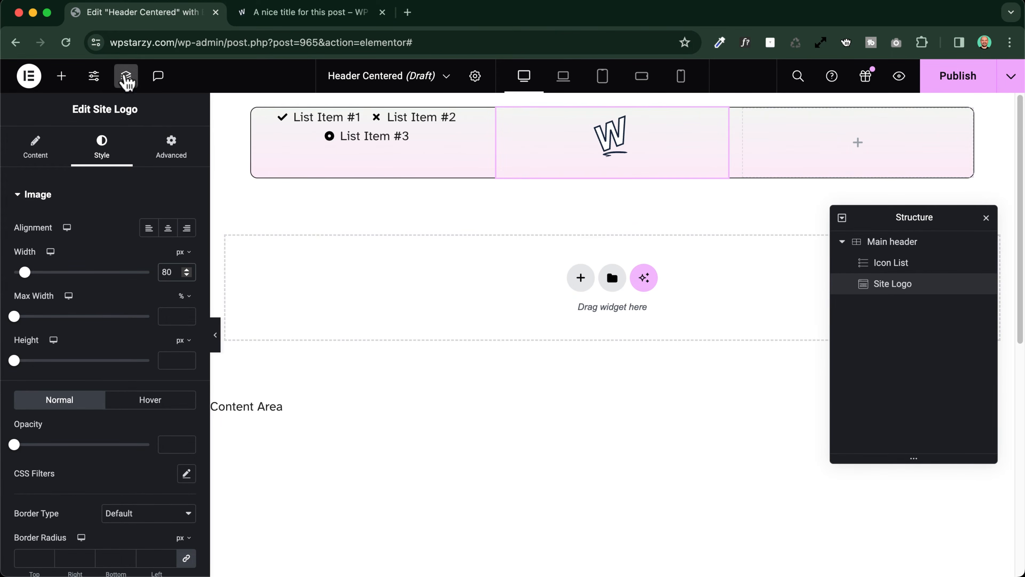
Add an Icon List widget to the grid's third column and apply the first Icon List's copied style to it
click(61, 75)
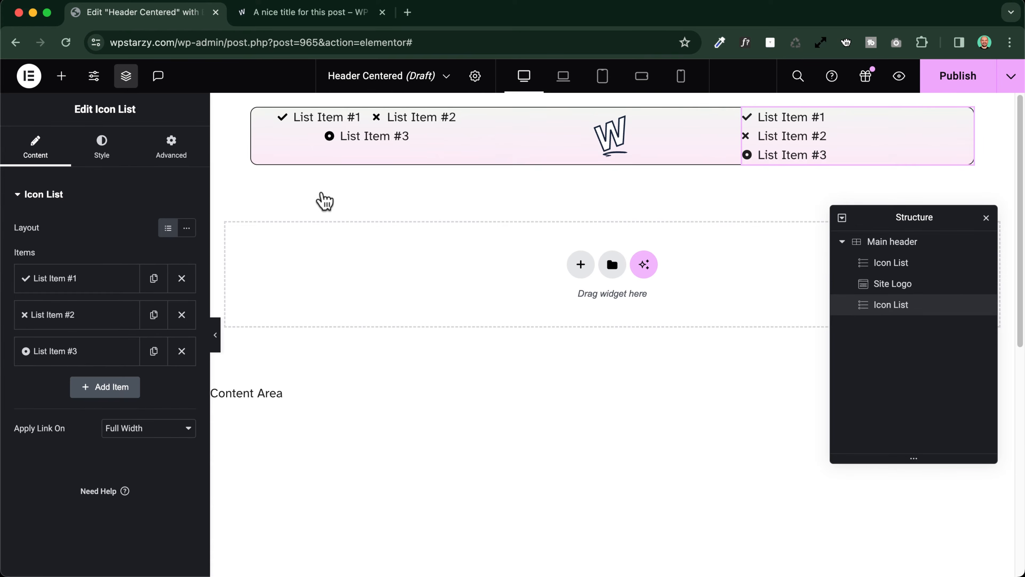
right_click(368, 137)
click(407, 198)
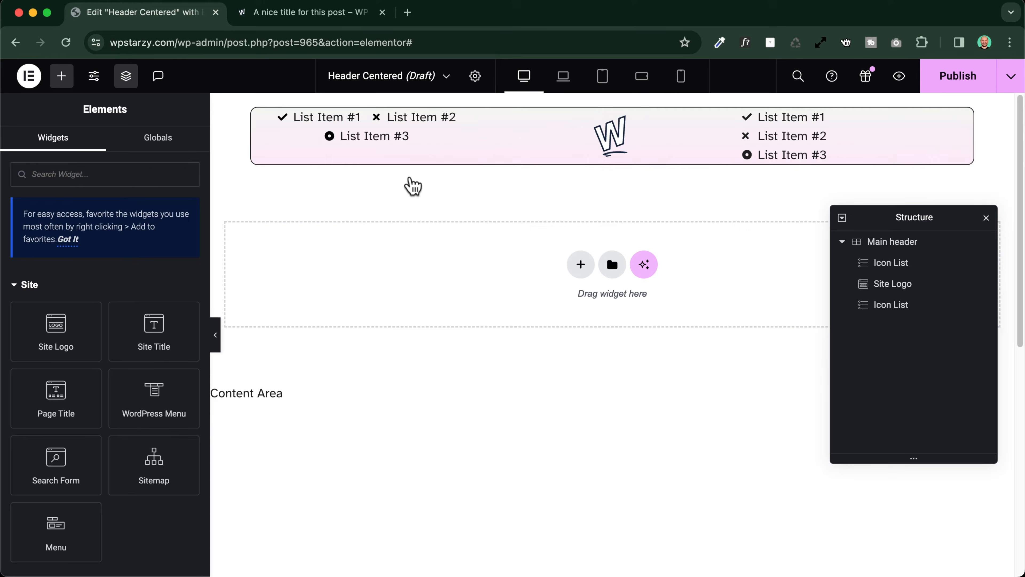
right_click(777, 137)
click(824, 258)
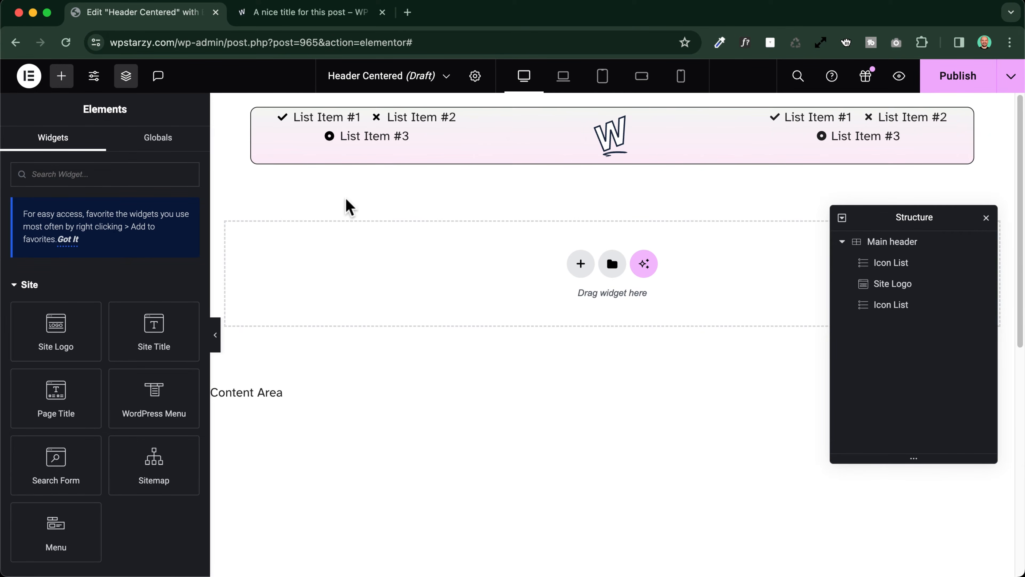
Compare with the header on the blog post page and set the Main header grid's Align Items to center
click(294, 14)
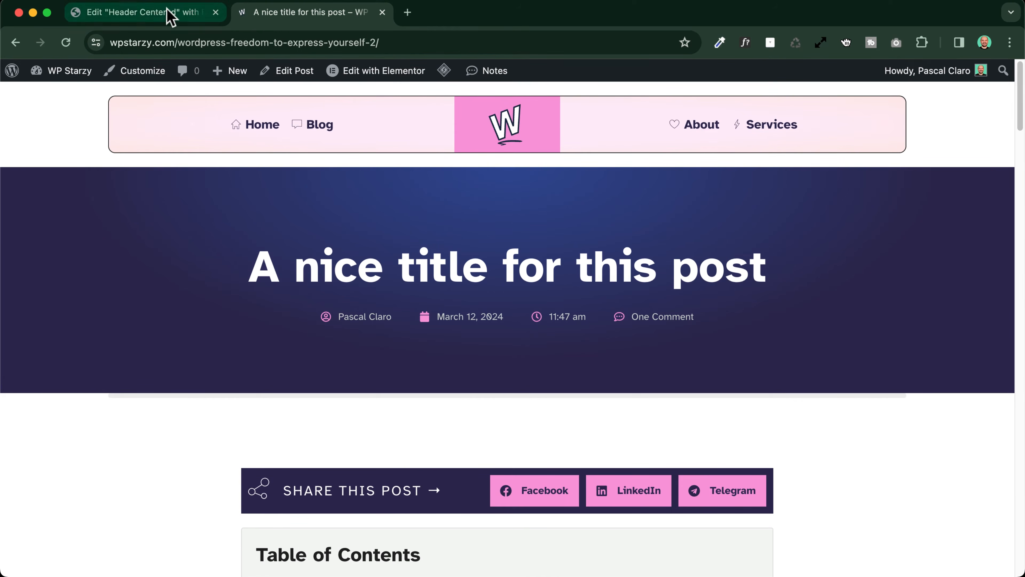
click(157, 16)
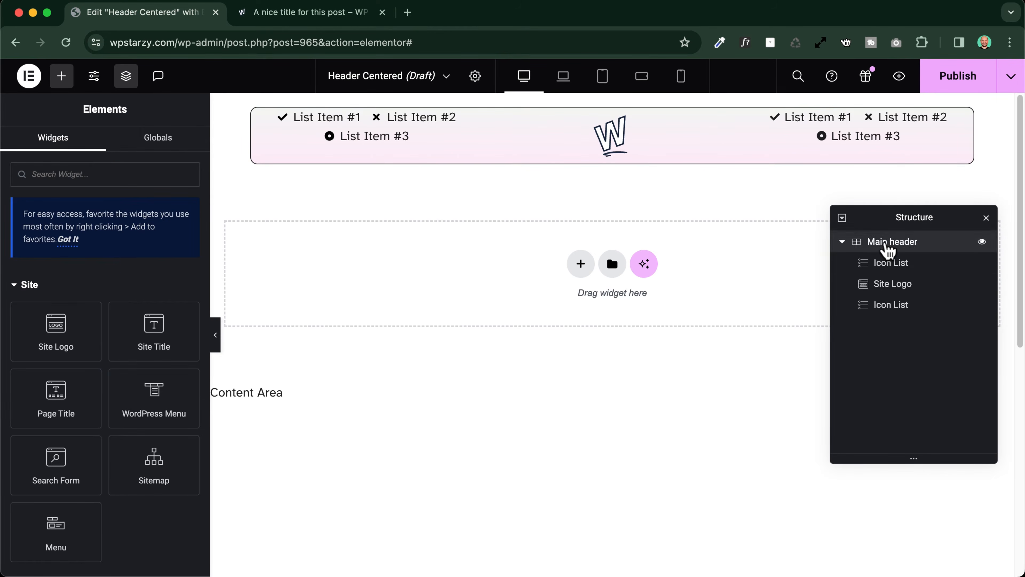
click(887, 245)
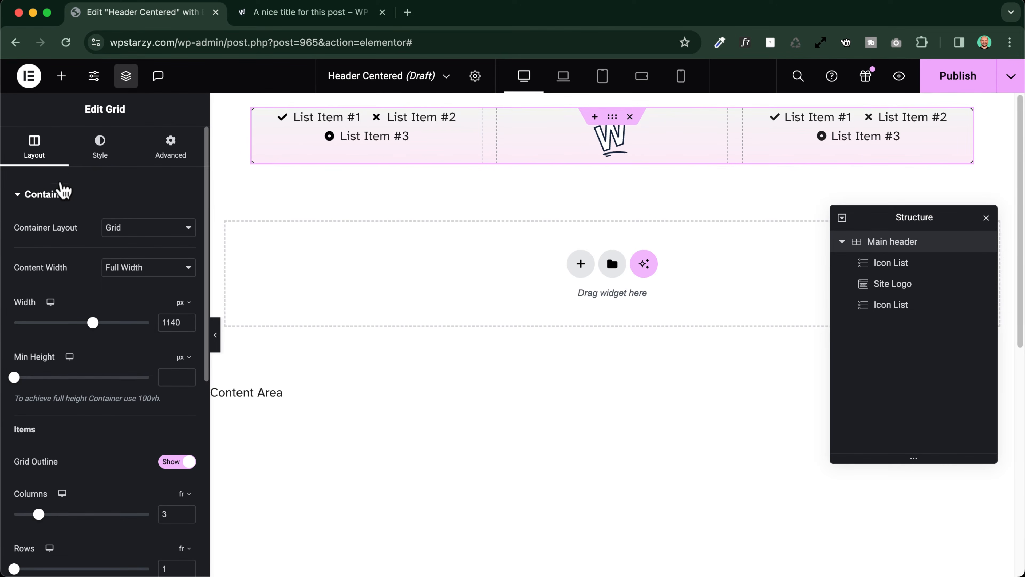
scroll(50, 198, down, 10)
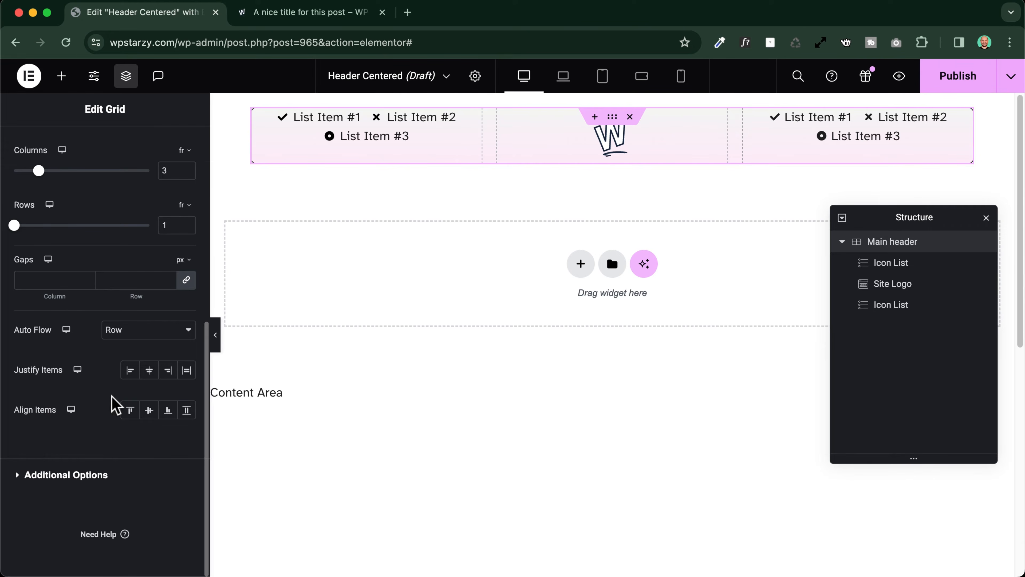
click(149, 411)
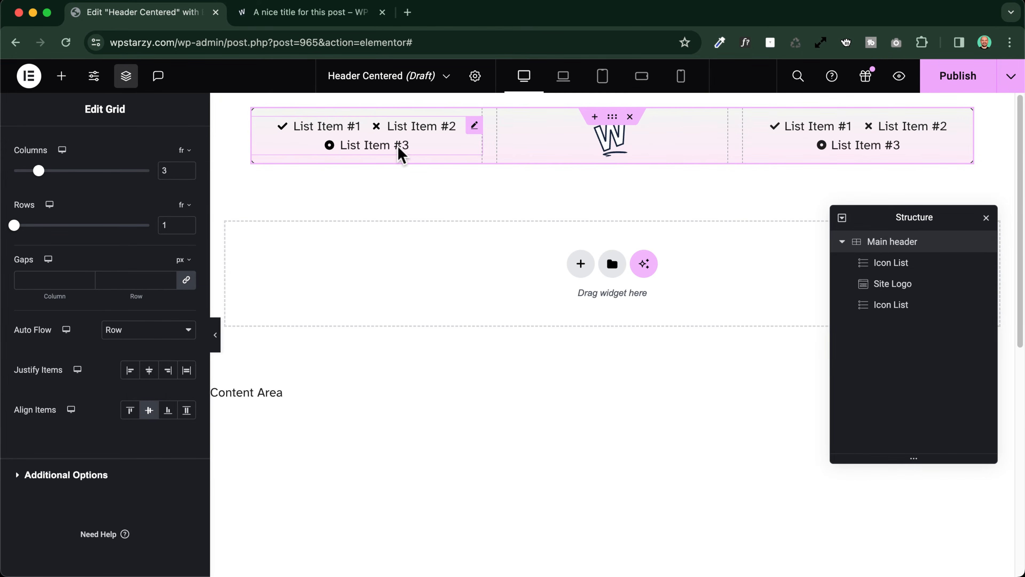
Rename the first item of the Icon List in the first column as Home
click(429, 140)
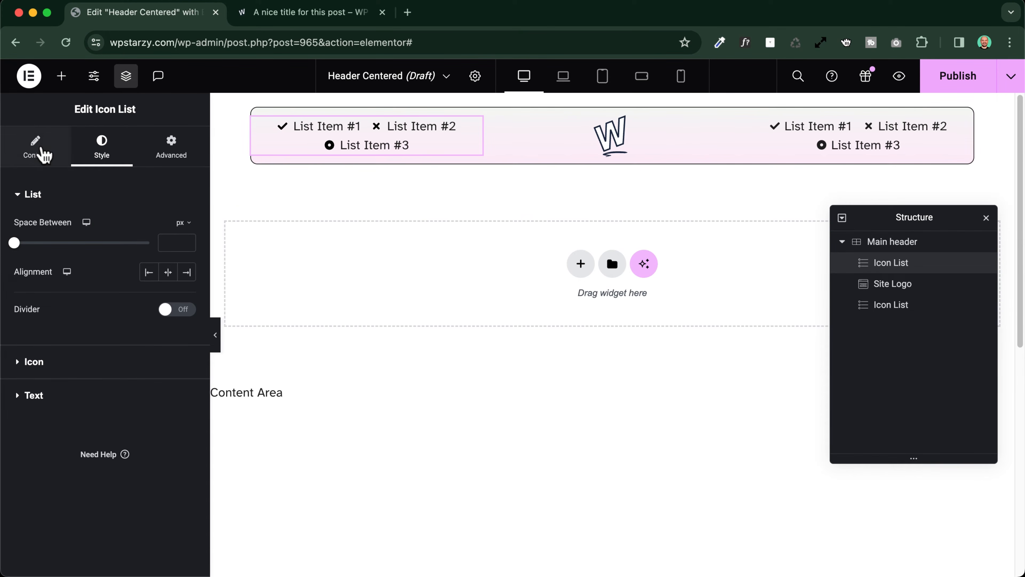
click(44, 153)
click(87, 279)
triple_click(95, 330)
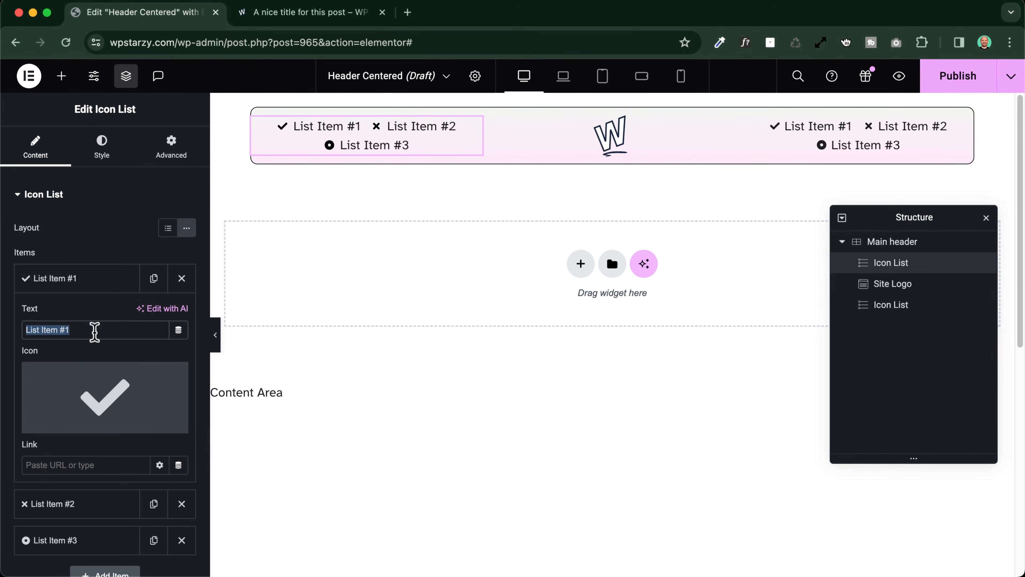
text(Home)
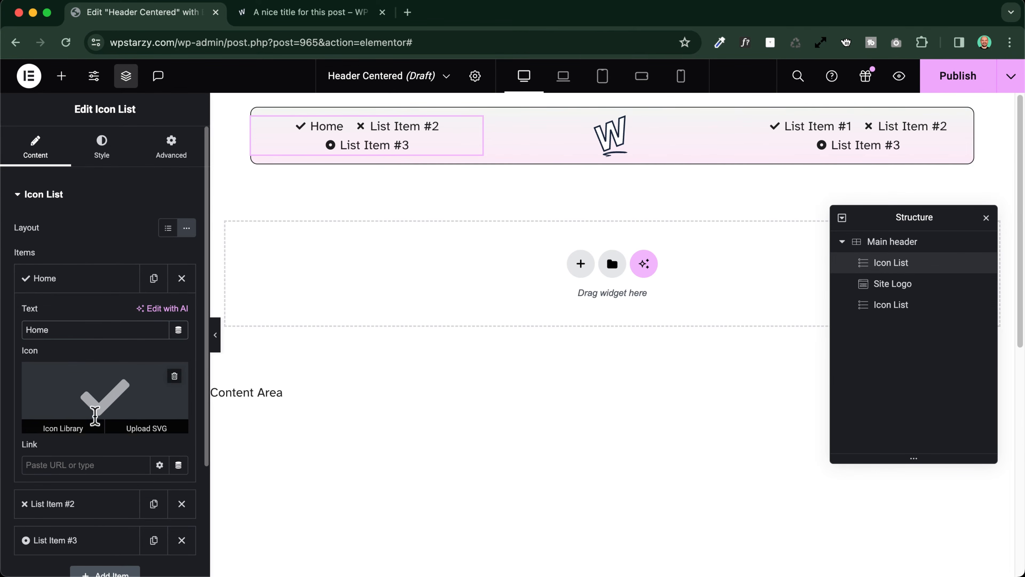
Give the Home item the Basic_home icon from the Linea icons library
click(111, 408)
click(170, 359)
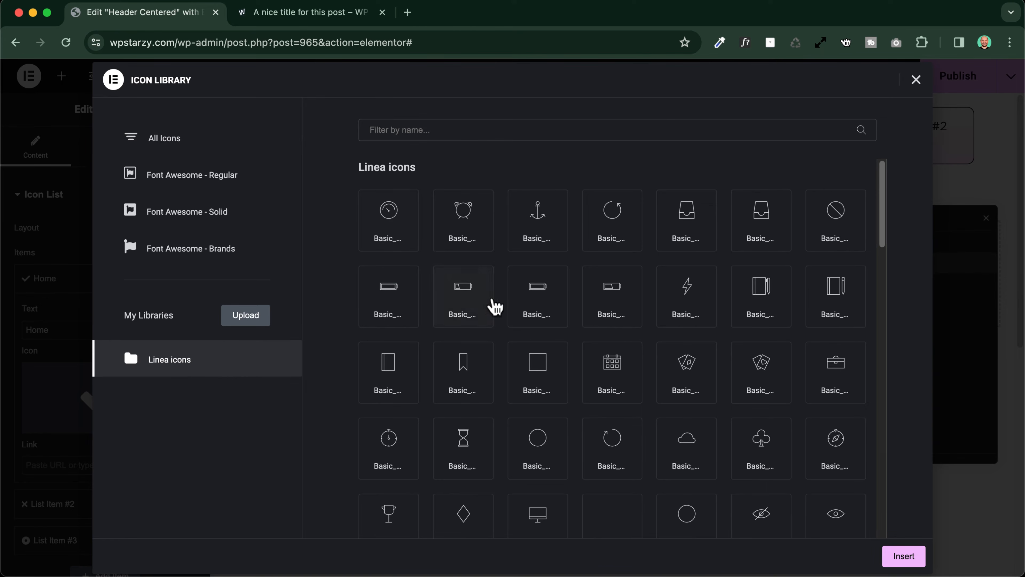
scroll(497, 304, down, 8)
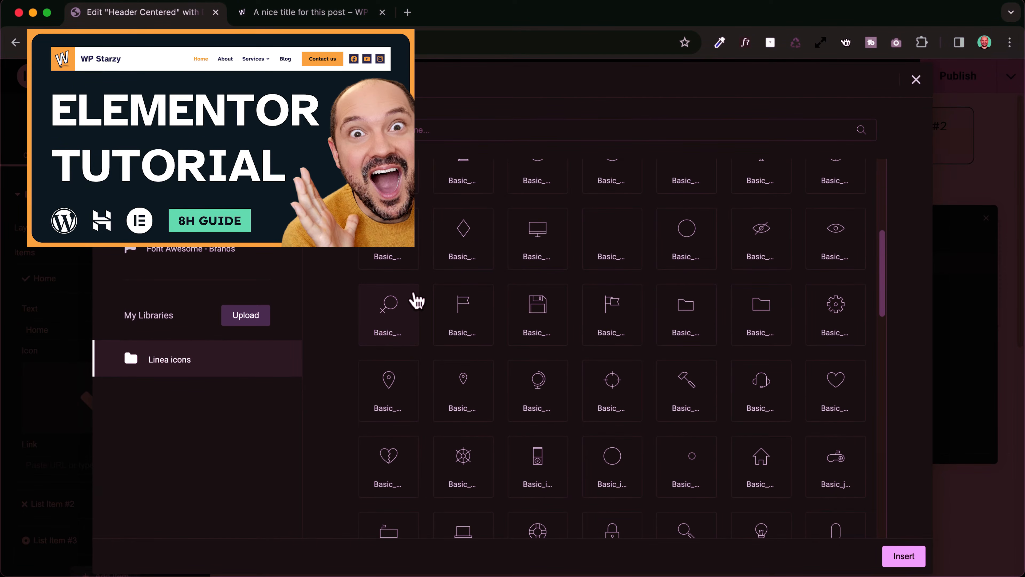
click(780, 483)
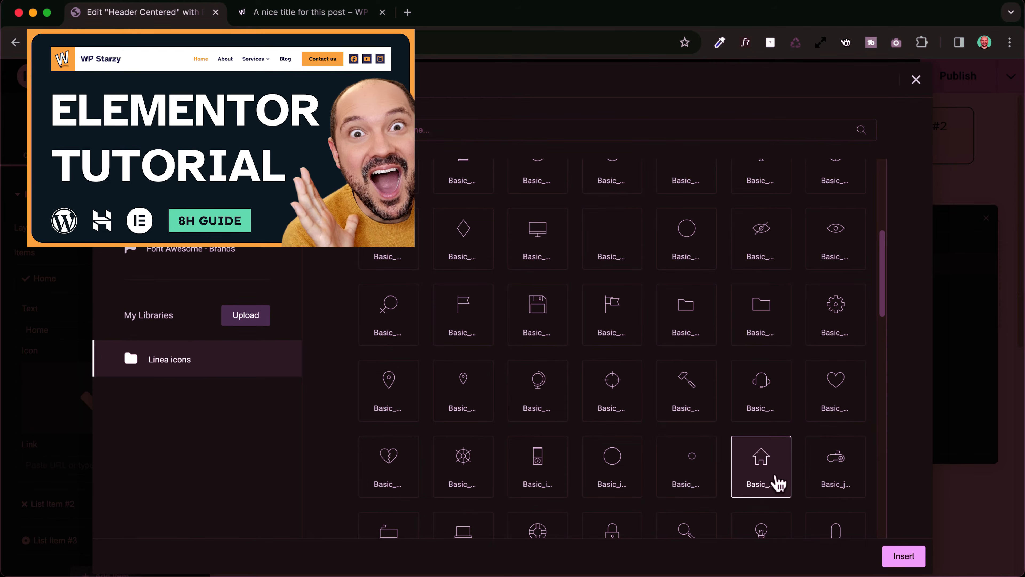
click(904, 556)
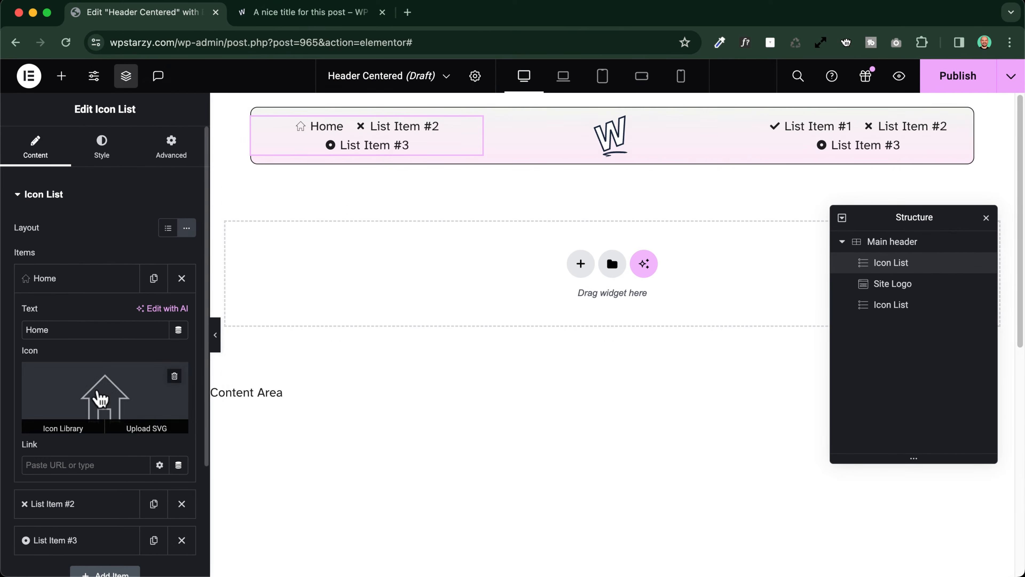
click(46, 278)
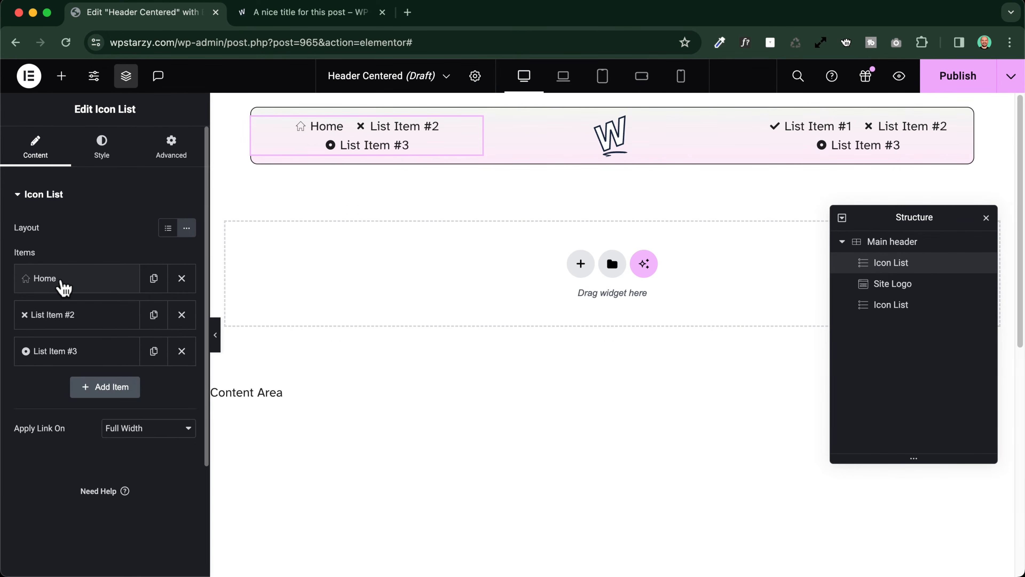
Give the second list item an outlined speech bubble icon and rename it as Blog
click(69, 315)
click(90, 427)
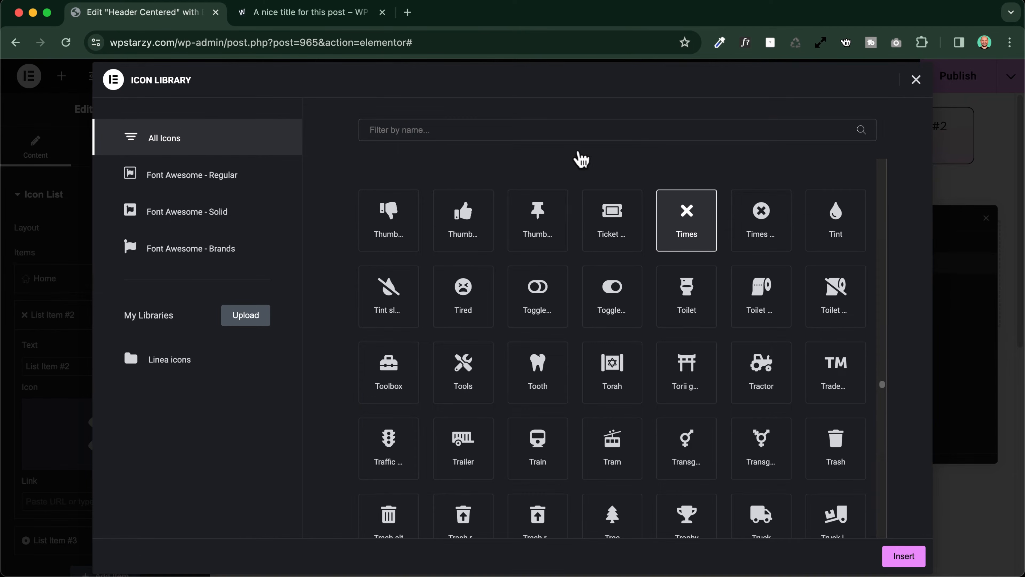
click(421, 131)
text(b)
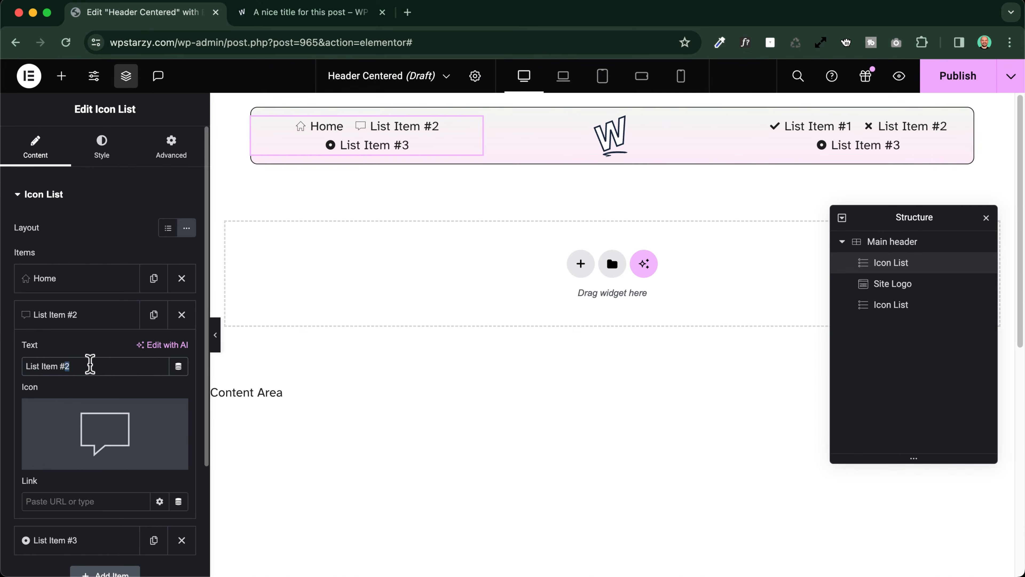
triple_click(89, 363)
text(B)
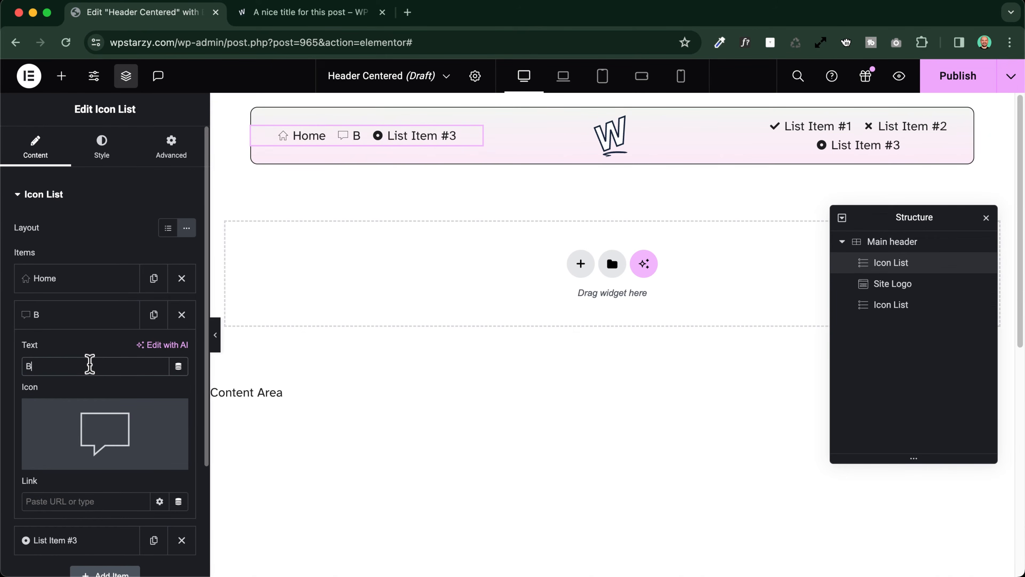
text(log)
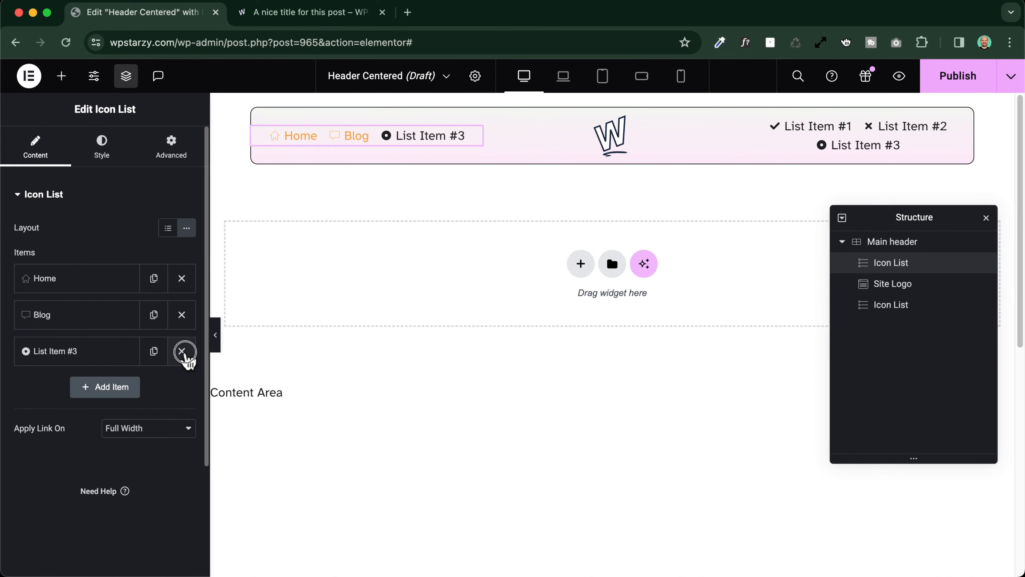
Remove List Item #3 from the first Icon List and set the list's alignment to Center
click(182, 350)
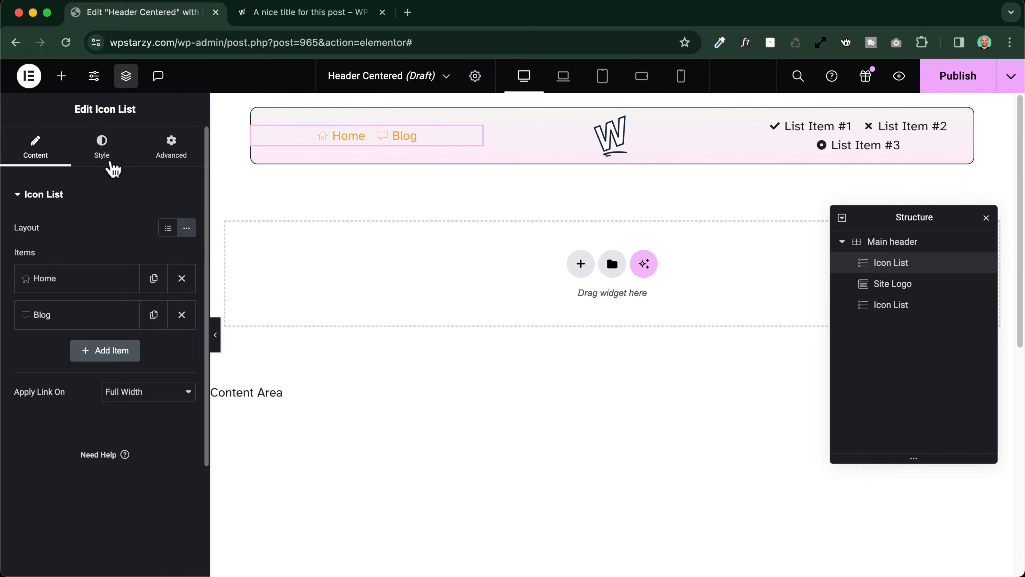
click(104, 149)
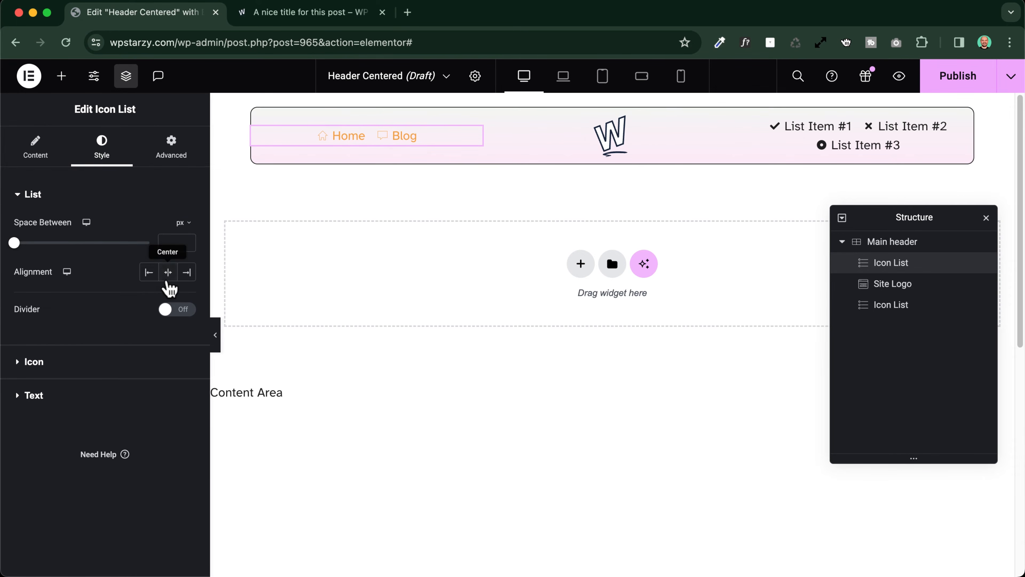
click(168, 273)
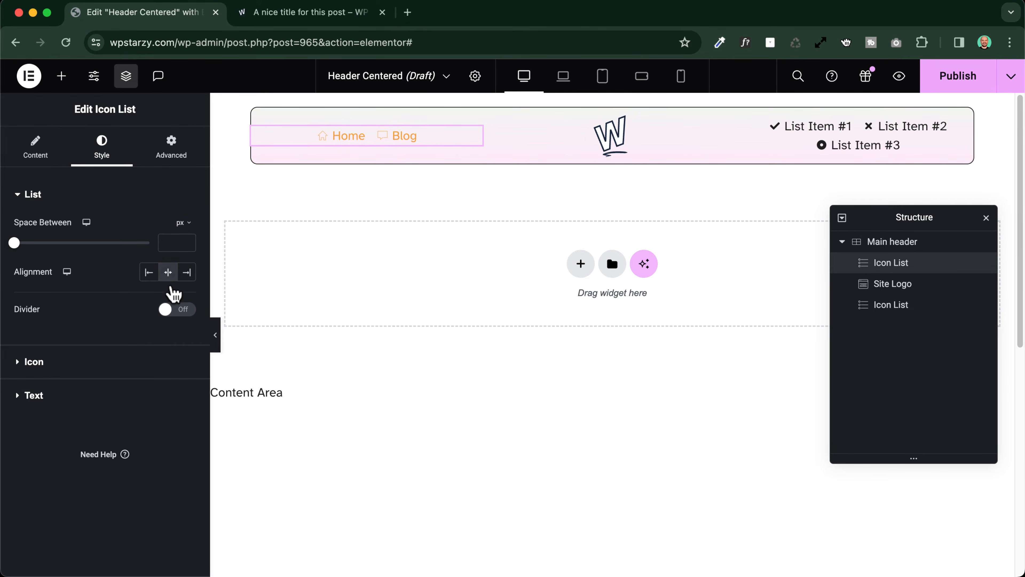
Set the first Icon List's icons to the global color Dark 1 and their size to 20 px
click(34, 362)
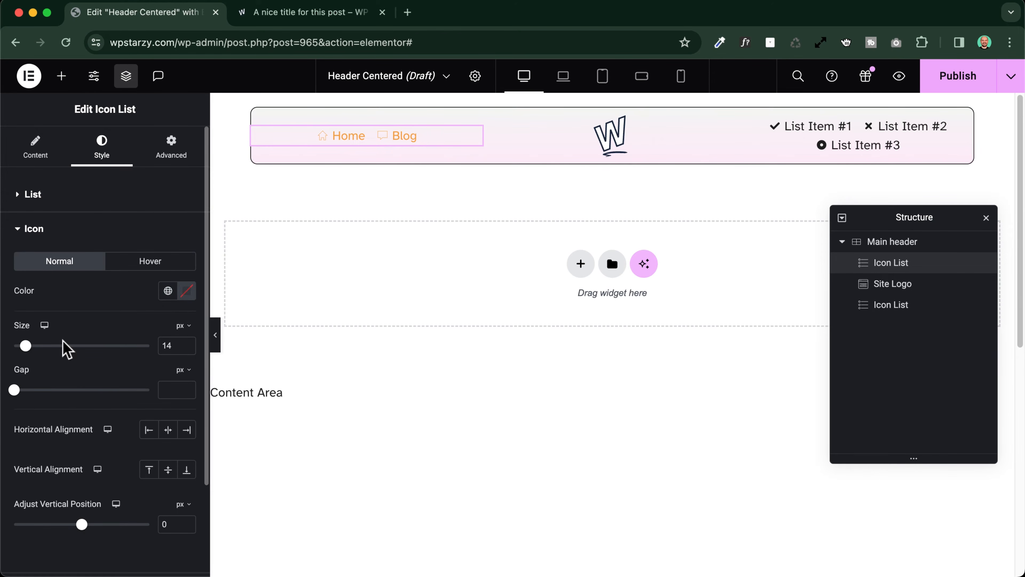
click(167, 292)
click(61, 412)
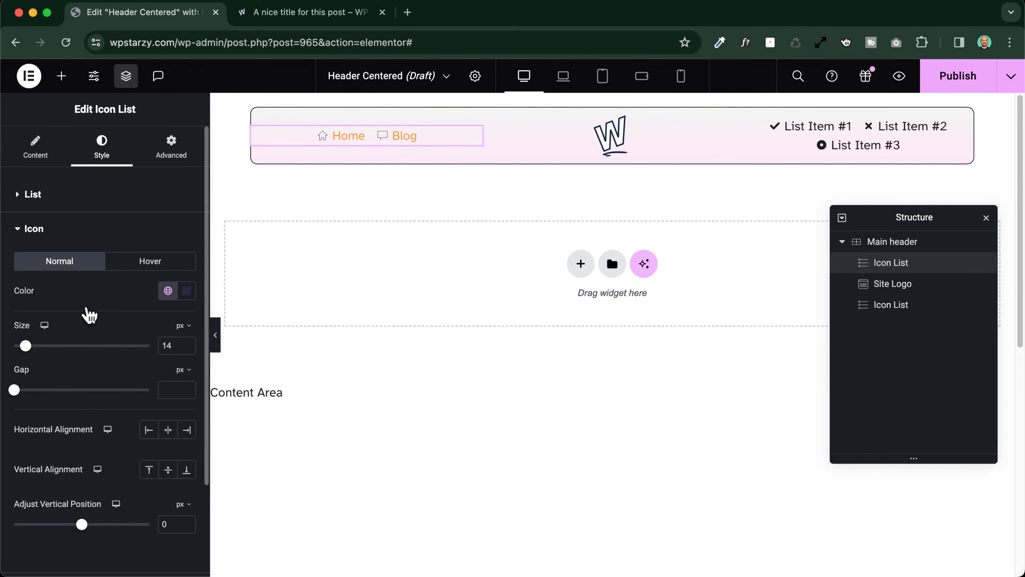
scroll(92, 313, down, 3)
click(187, 228)
click(187, 228)
click(186, 229)
click(187, 228)
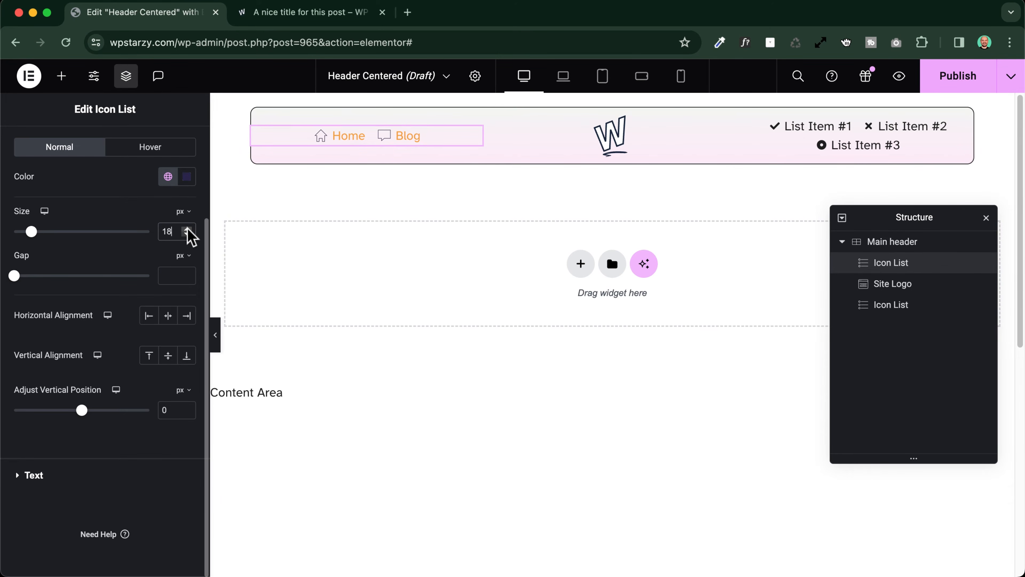
click(187, 228)
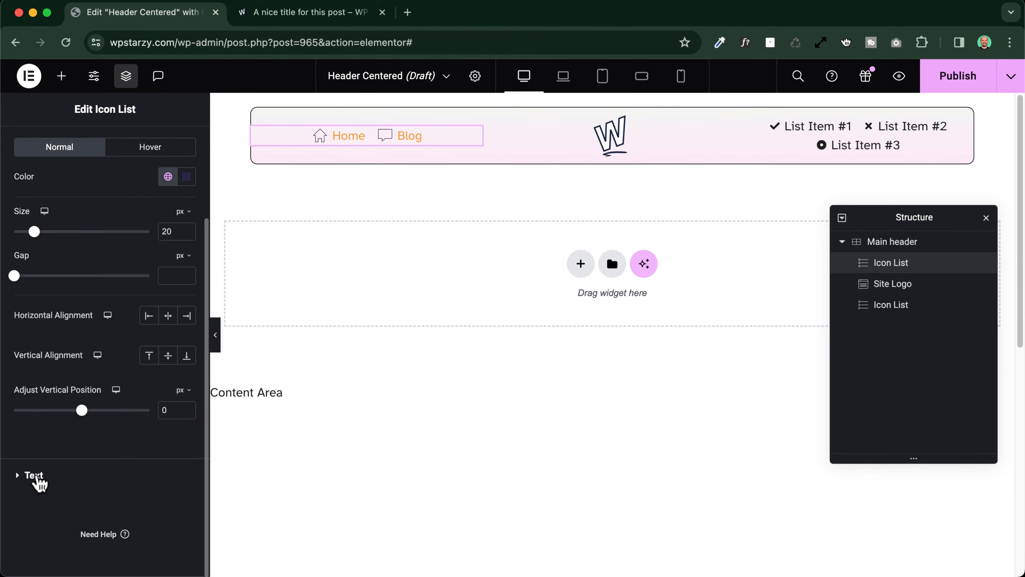
Set the first Icon List's text to the global color Dark 1 and apply a bold global font
click(35, 476)
click(168, 384)
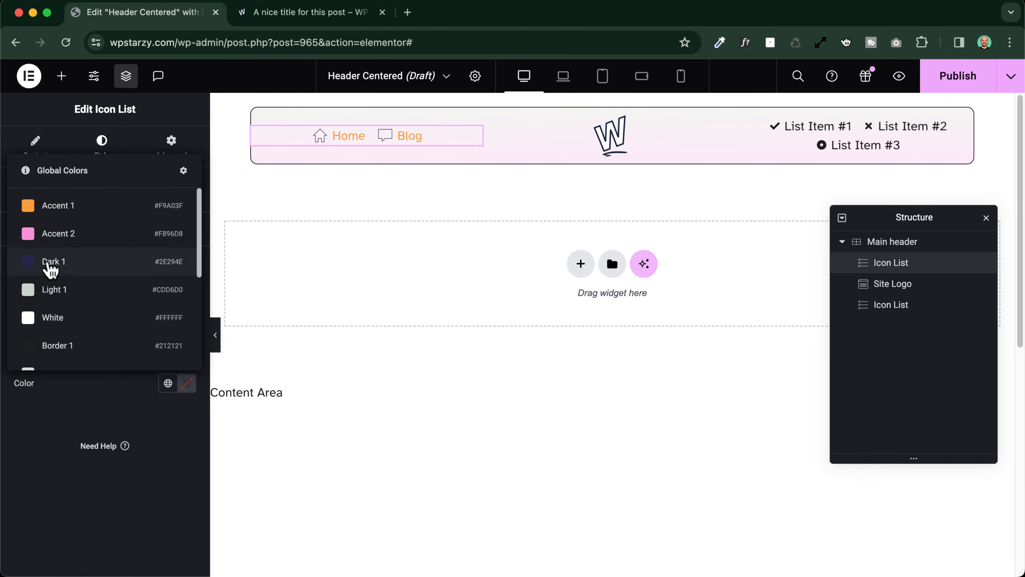
click(48, 263)
click(168, 295)
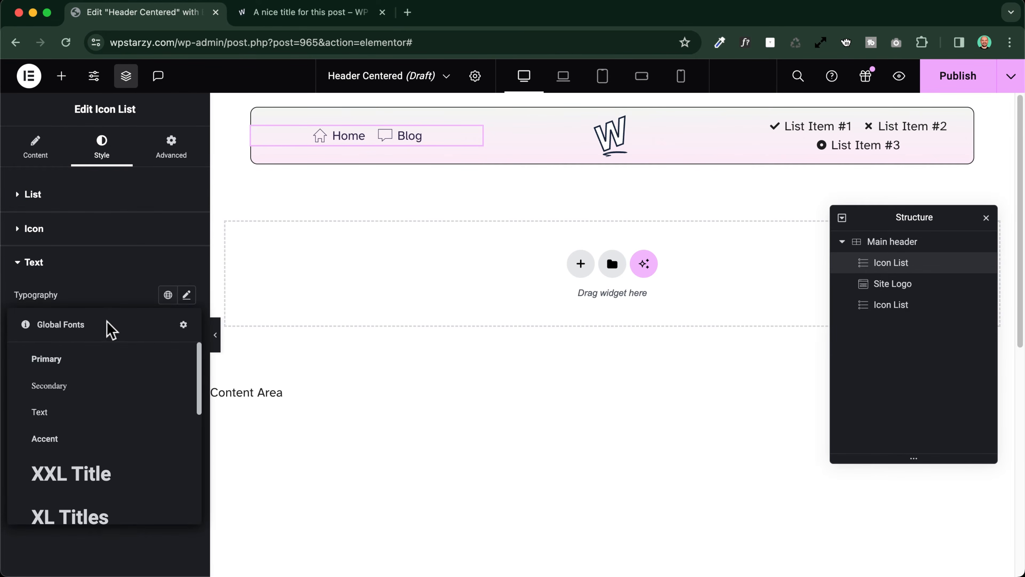
scroll(68, 394, down, 5)
click(74, 507)
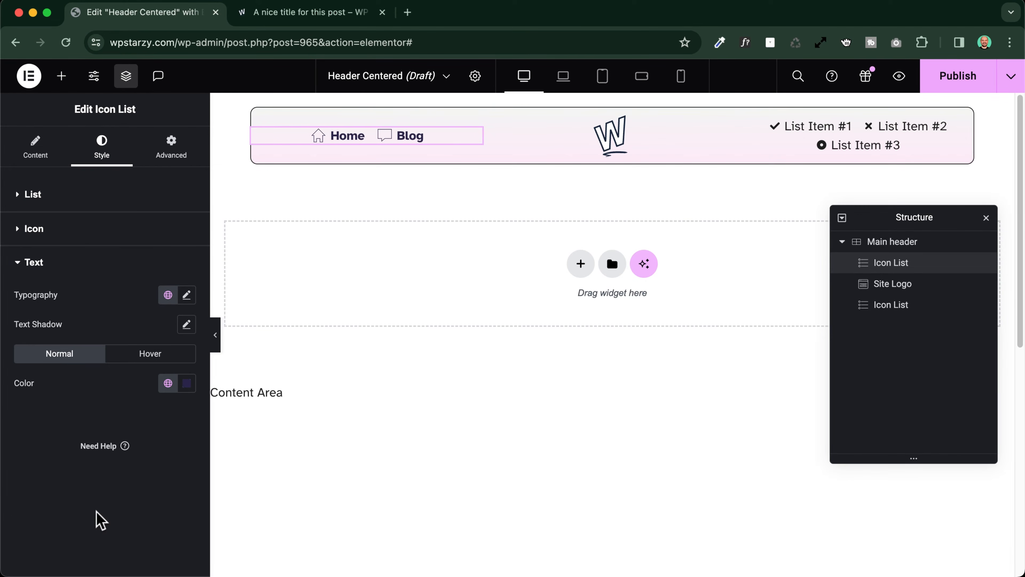
Set the gap between icons and text in the first Icon List to 5 px
click(61, 230)
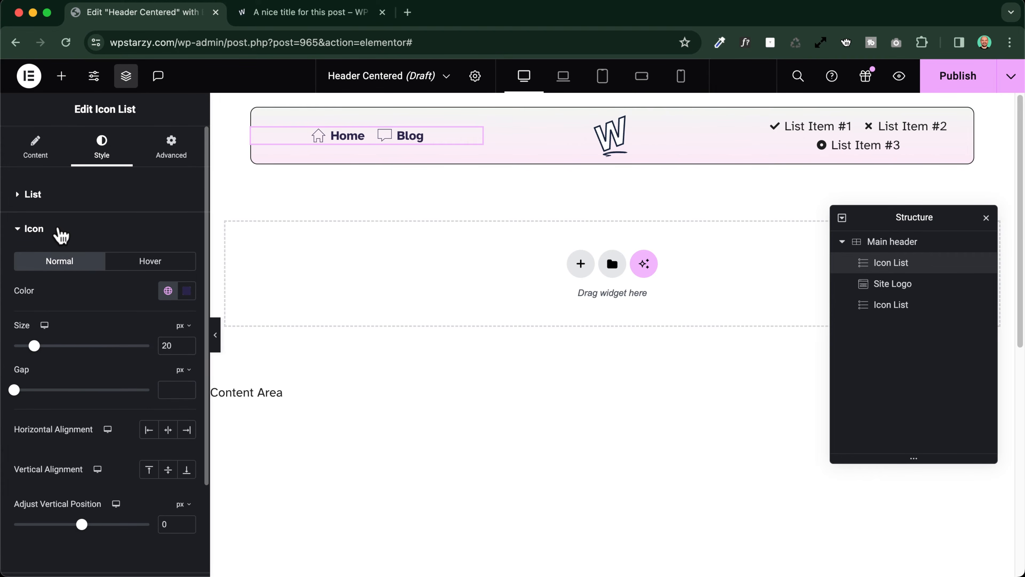
click(186, 386)
click(185, 387)
click(186, 387)
click(185, 386)
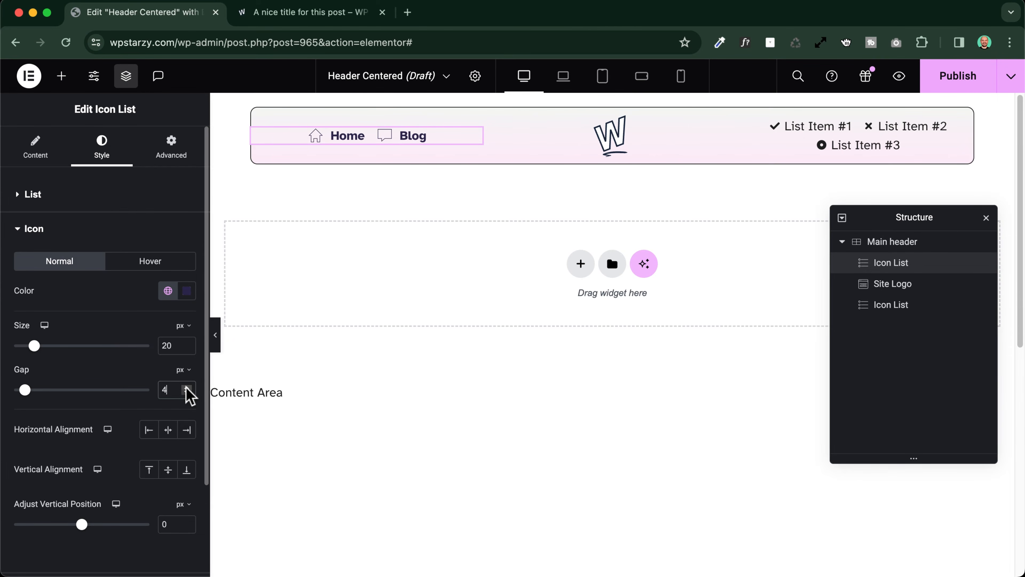
click(186, 387)
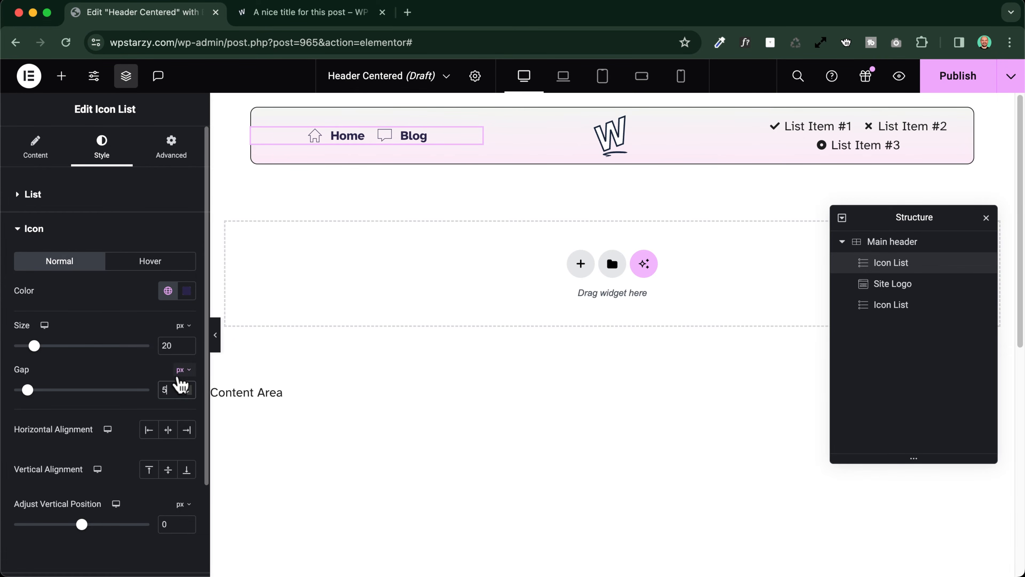
Copy the first Icon List and paste its style onto the second Icon List beside the logo
right_click(405, 137)
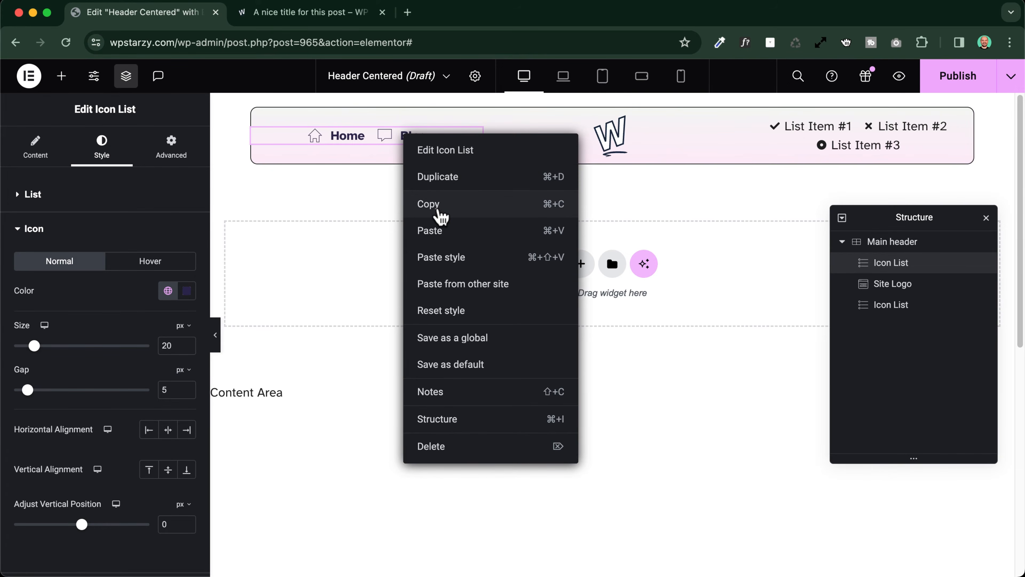
click(440, 214)
right_click(847, 130)
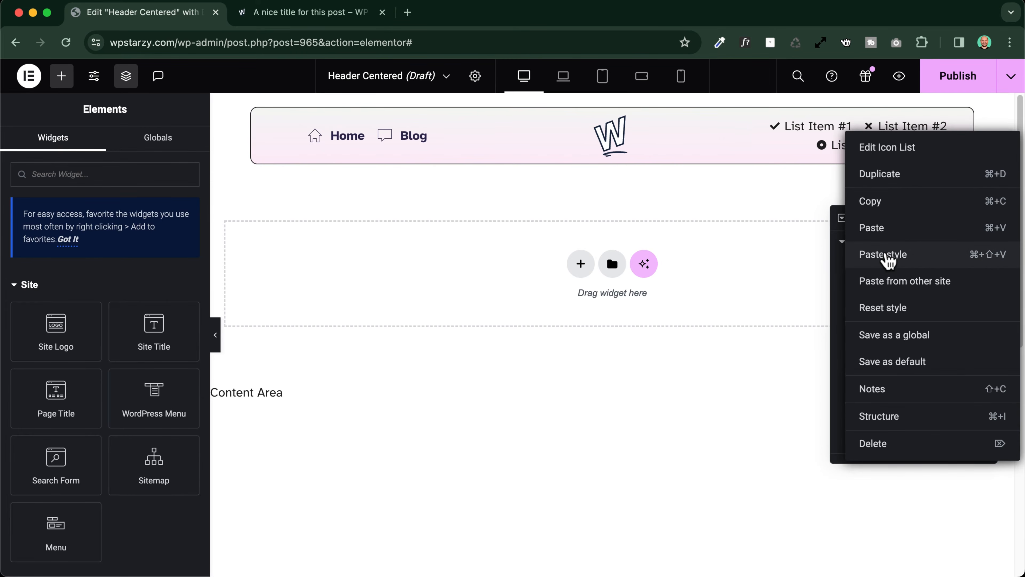
click(886, 255)
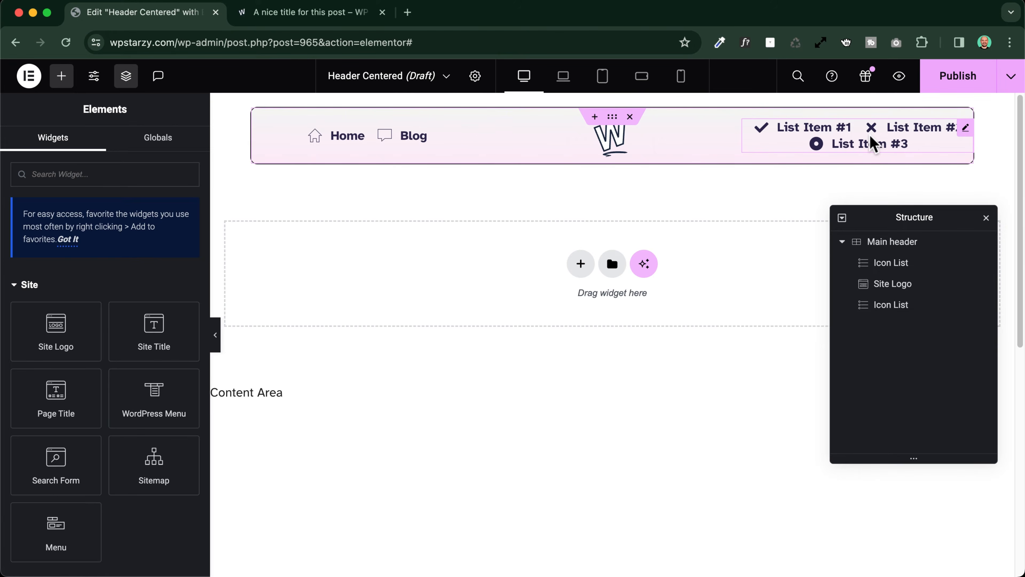
Remove List Item #3 from the second Icon List and rename its first item as About
click(873, 143)
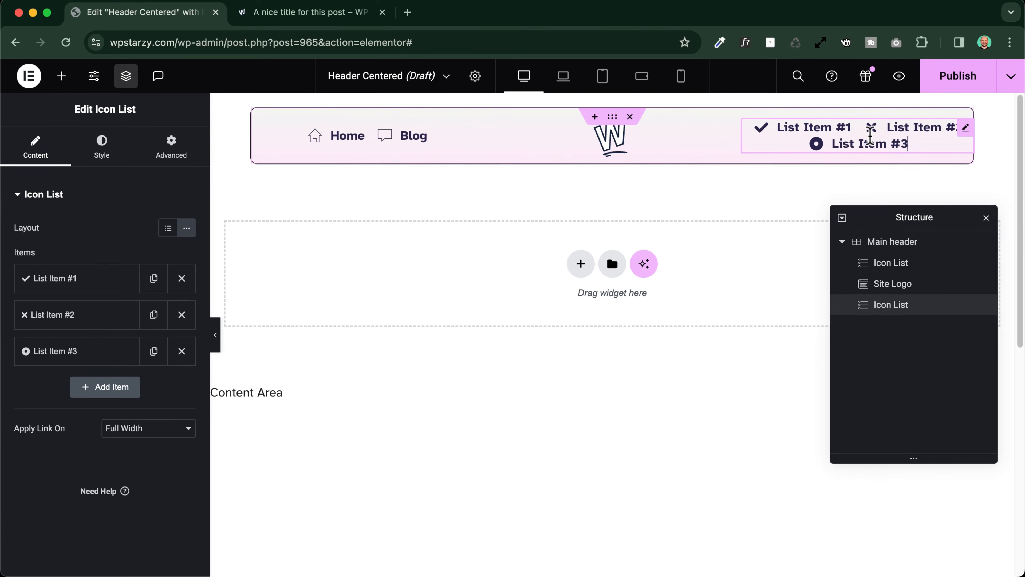
click(181, 350)
click(68, 279)
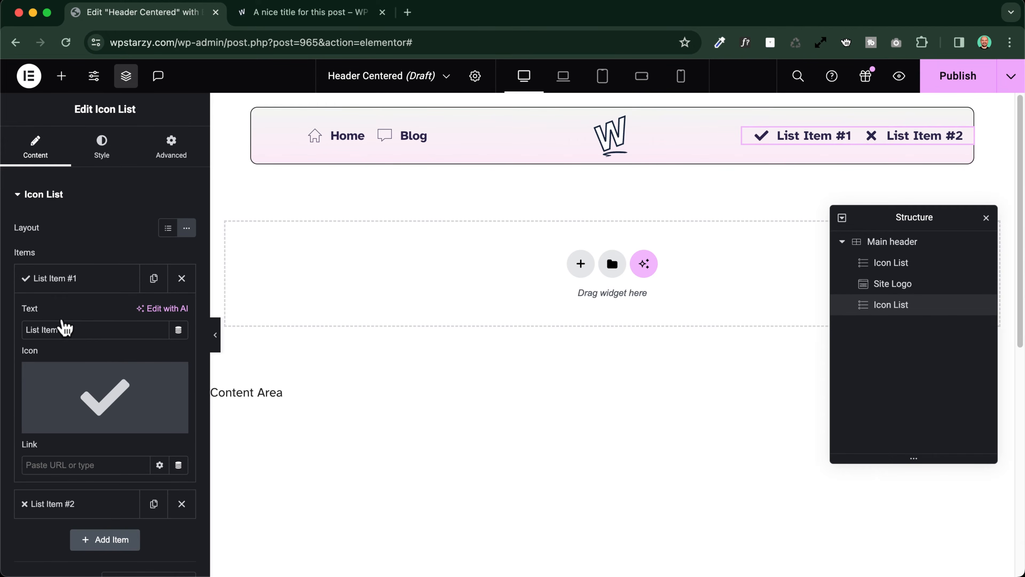
triple_click(83, 329)
text(About)
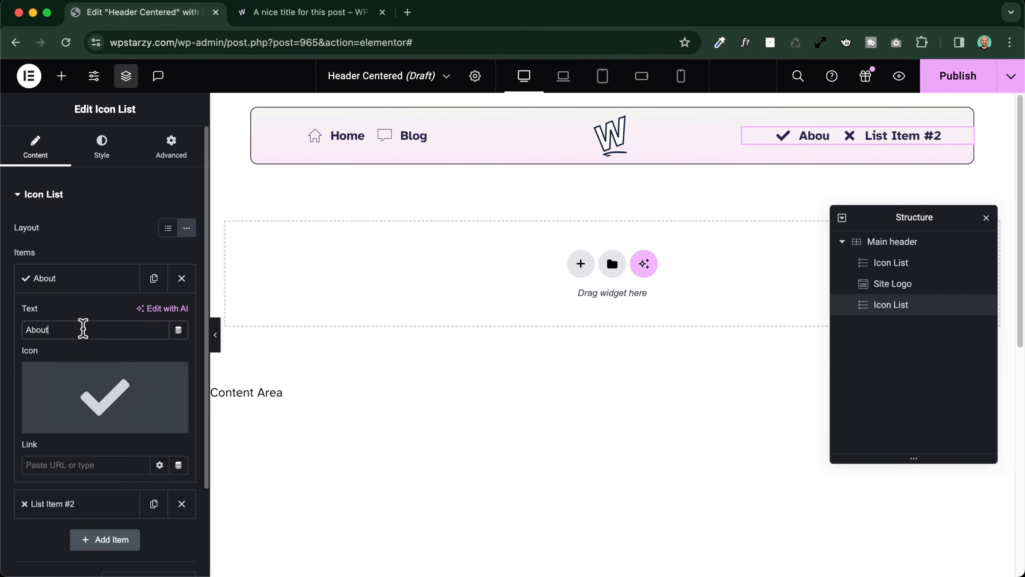
Give About an outlined heart icon and the second item a Linea lightning bolt icon with the text Services
click(105, 397)
click(688, 291)
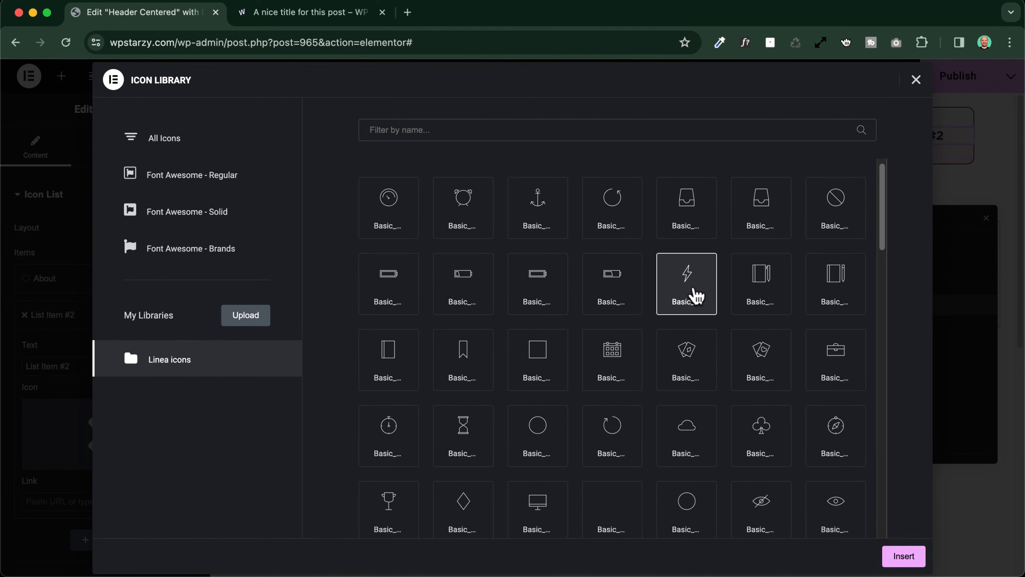
click(904, 556)
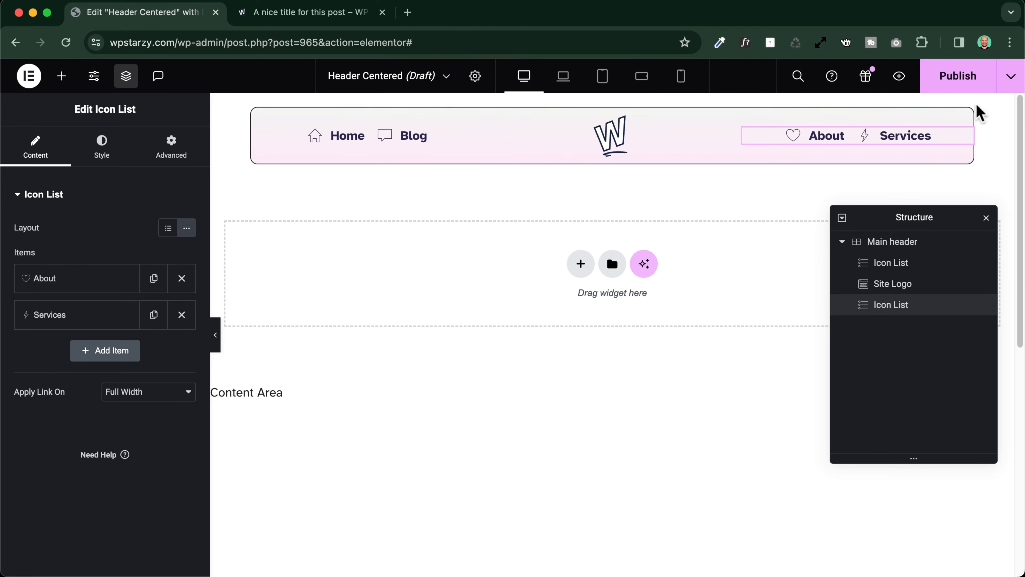
Publish the header template without any display condition, discarding the added Entire Site condition
click(976, 76)
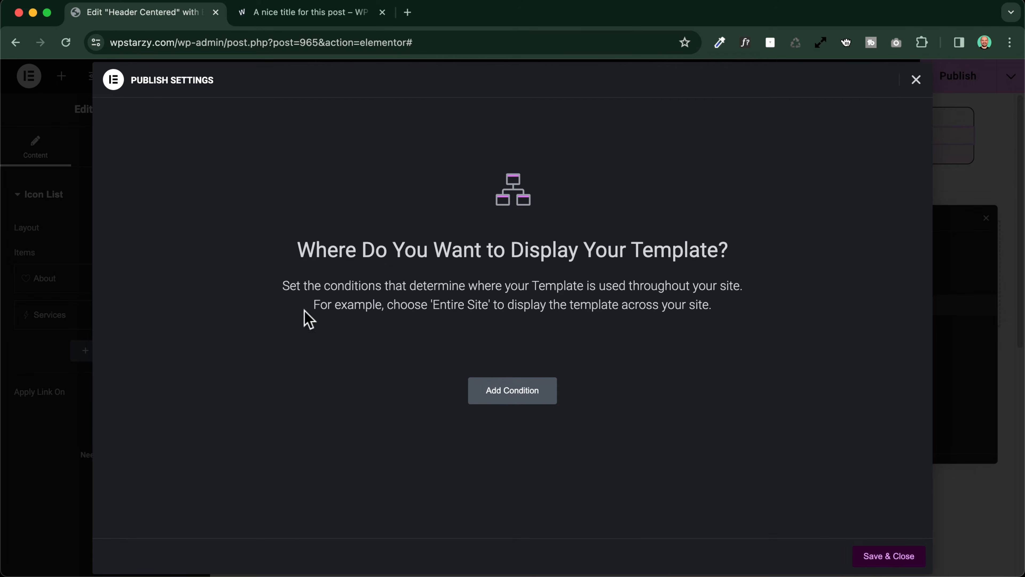
click(521, 394)
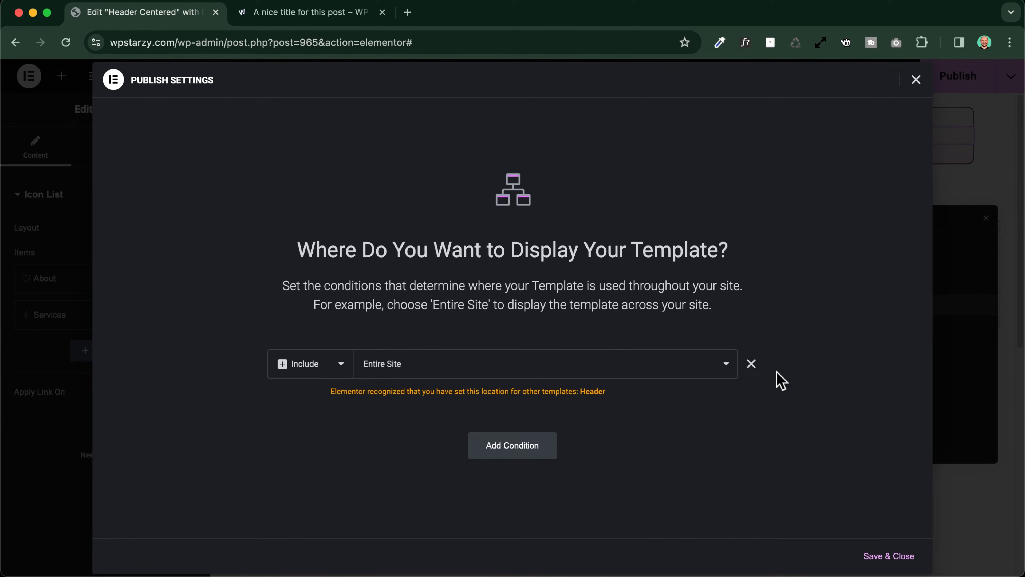
click(752, 364)
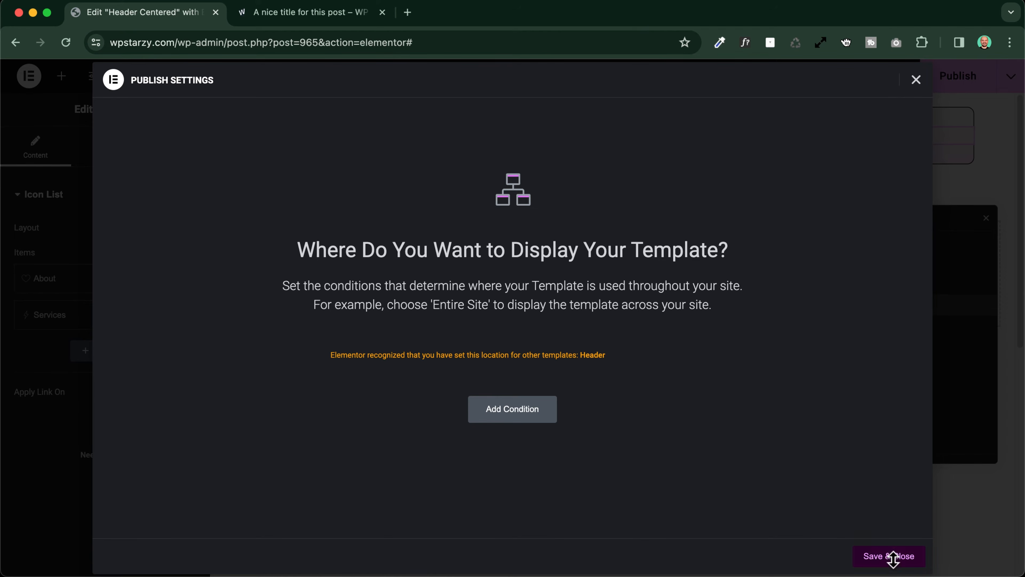
click(884, 555)
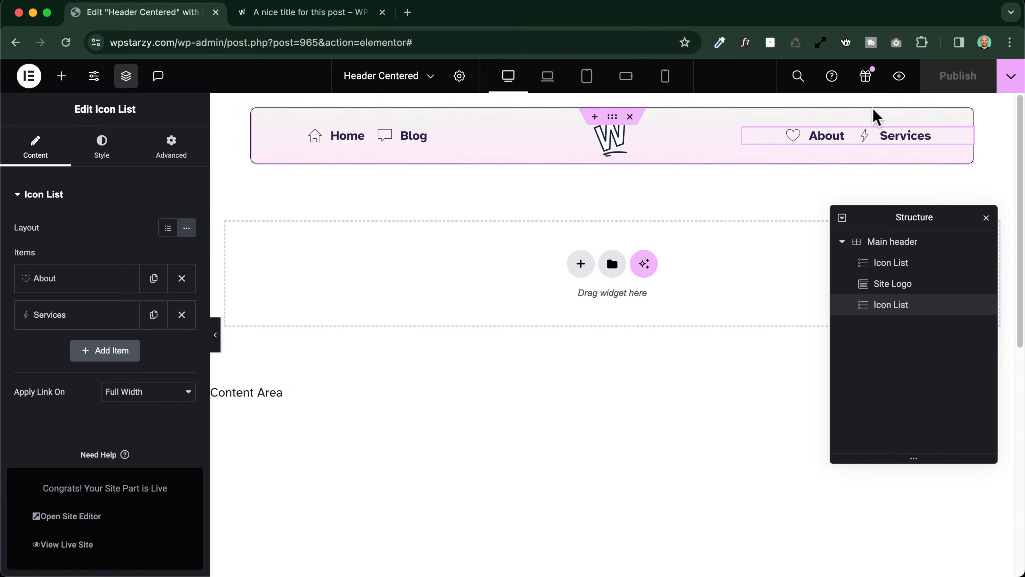
Check the published header in a browser preview and in the editor's full-width preview
click(899, 76)
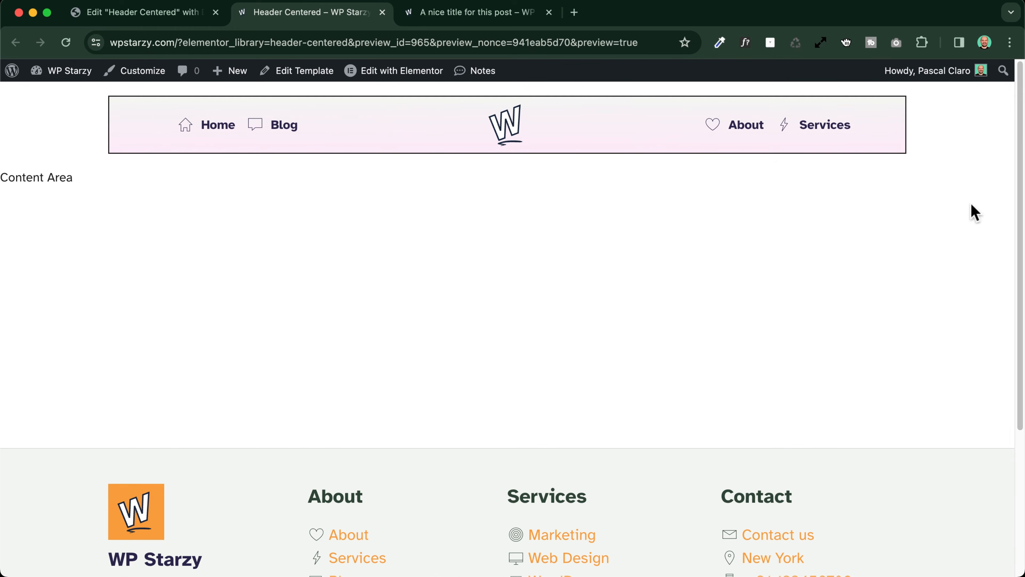
click(132, 13)
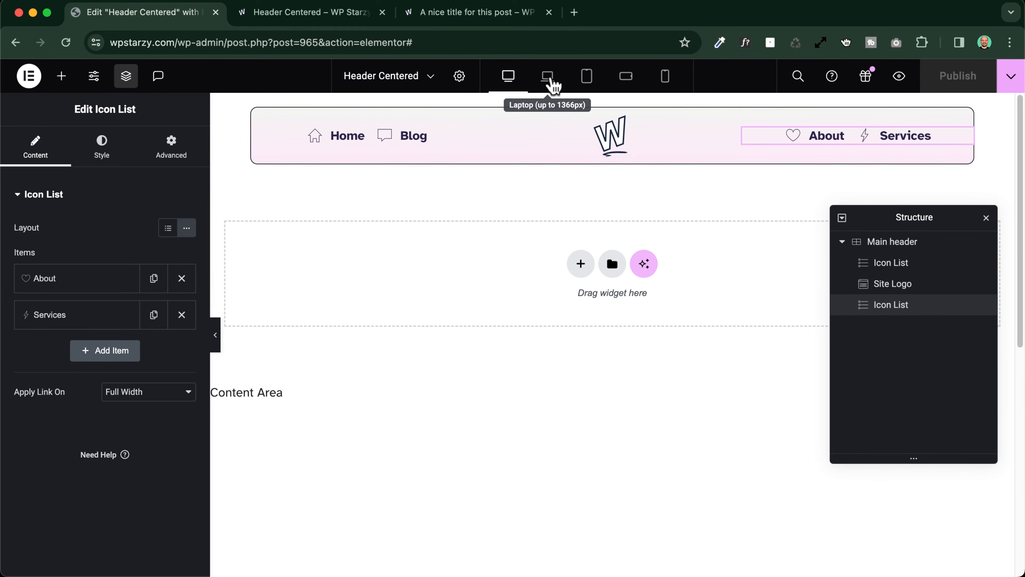
click(217, 333)
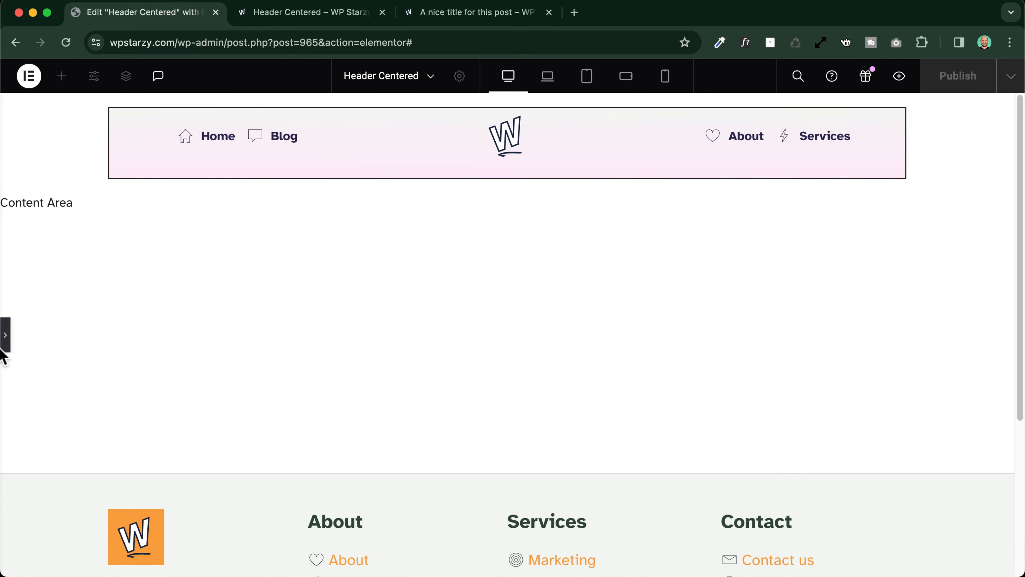
click(6, 333)
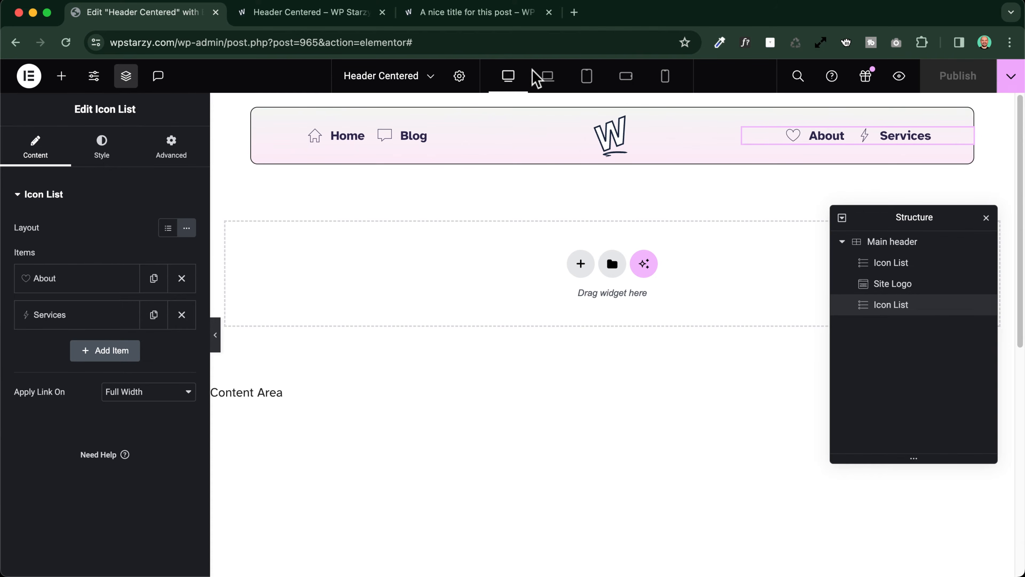
Set the Main header grid's border width to 1 px and its border radius to 10 px on all sides
click(611, 118)
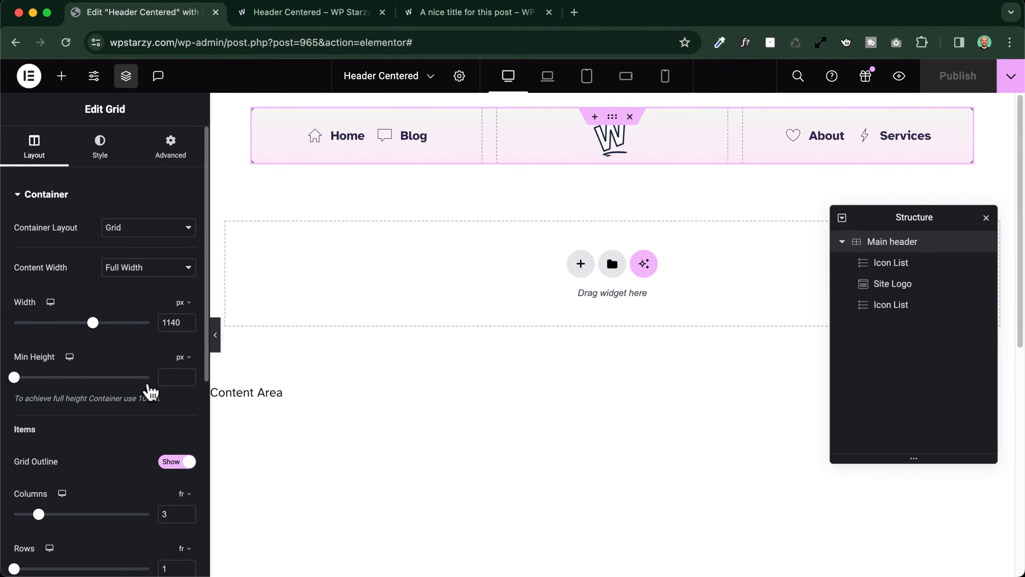
scroll(46, 238, down, 8)
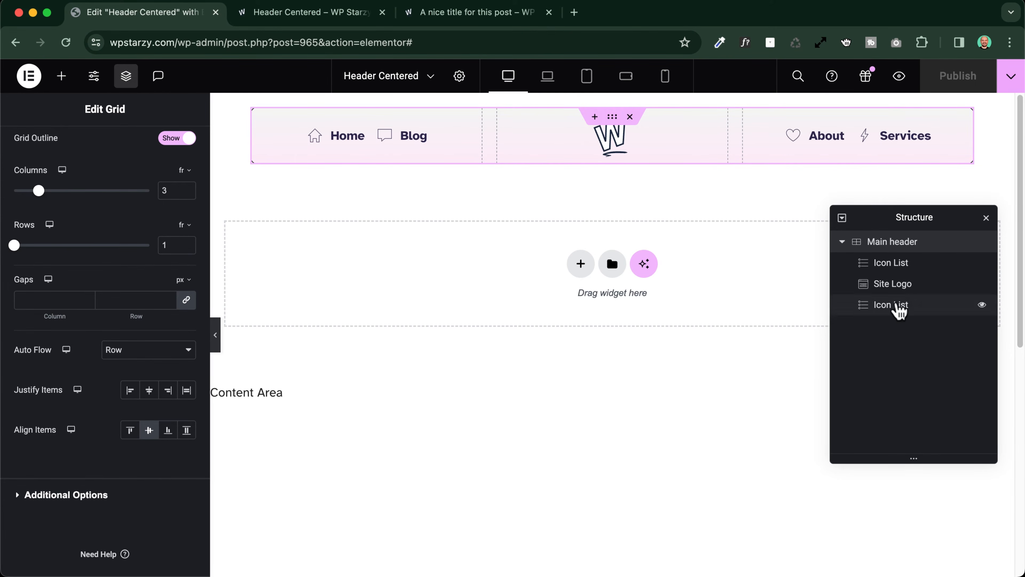
scroll(61, 230, up, 8)
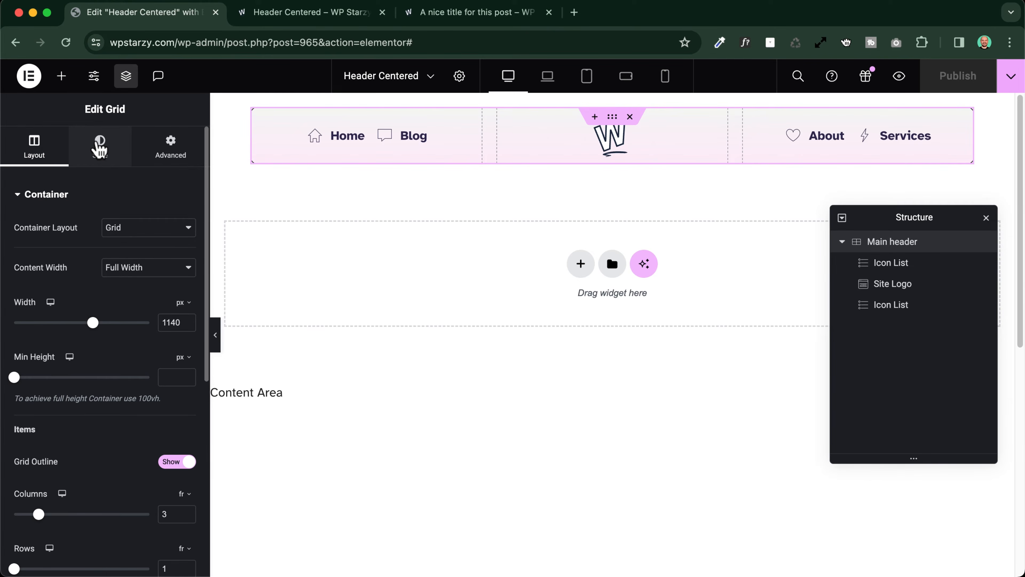
click(100, 149)
scroll(45, 316, down, 5)
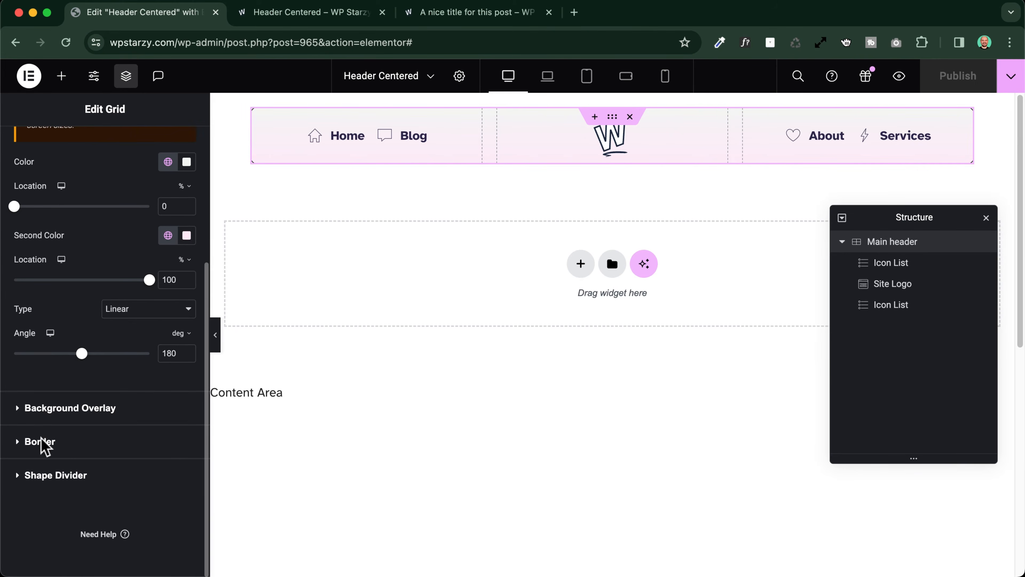
click(43, 441)
scroll(76, 327, down, 1)
click(21, 325)
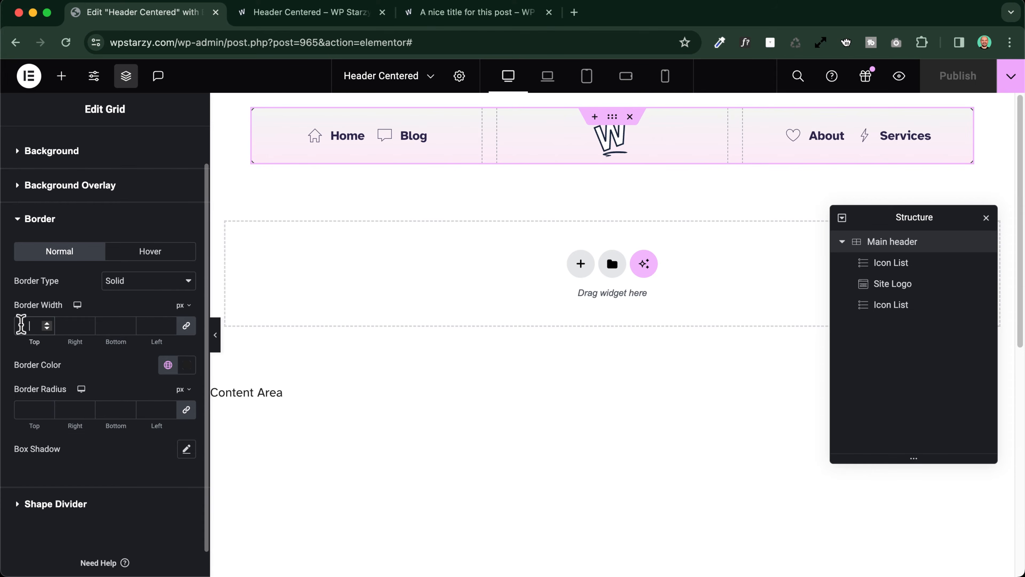
text(1)
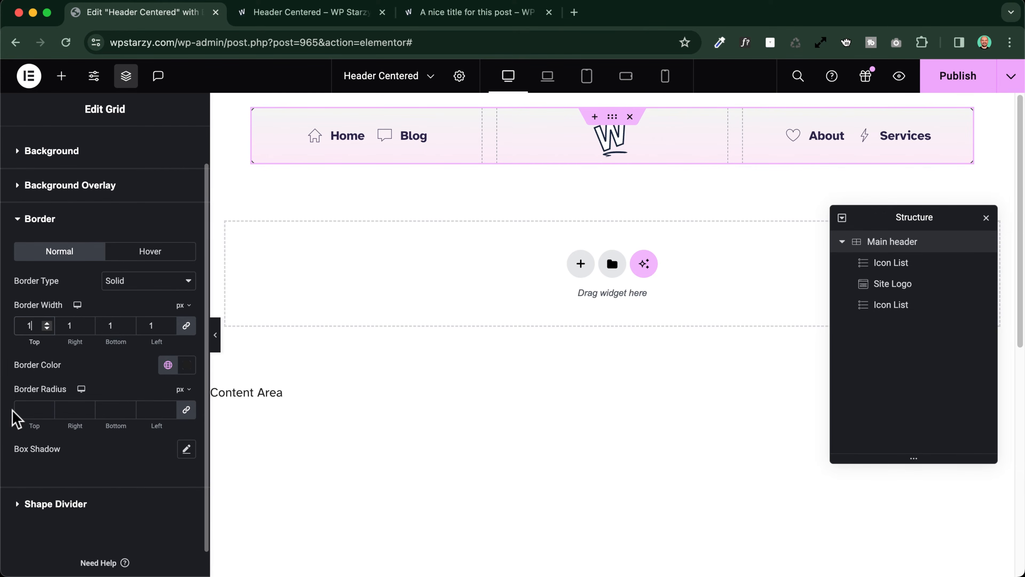
click(25, 408)
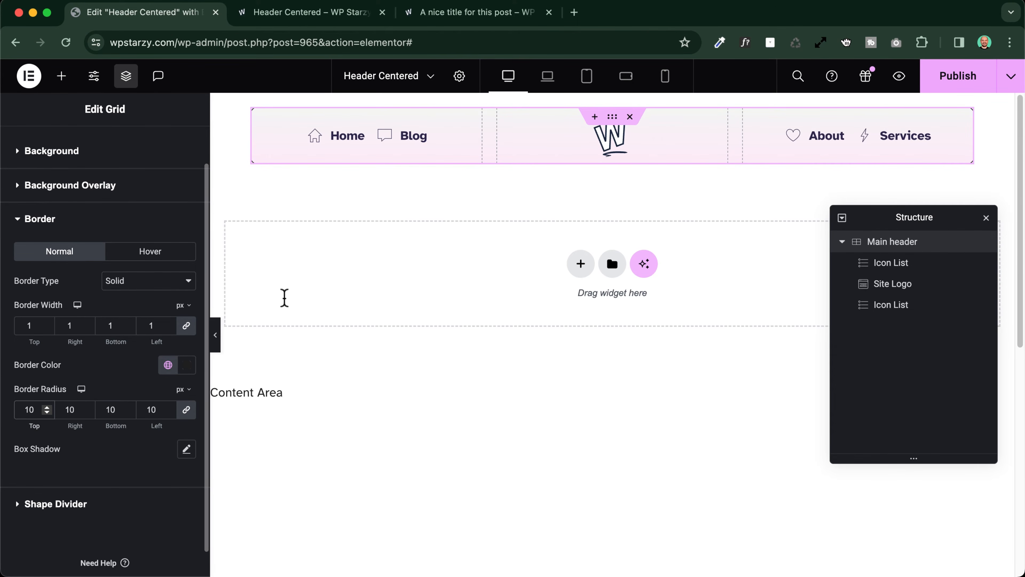
Publish the border changes without a display condition and preview the header page
click(940, 86)
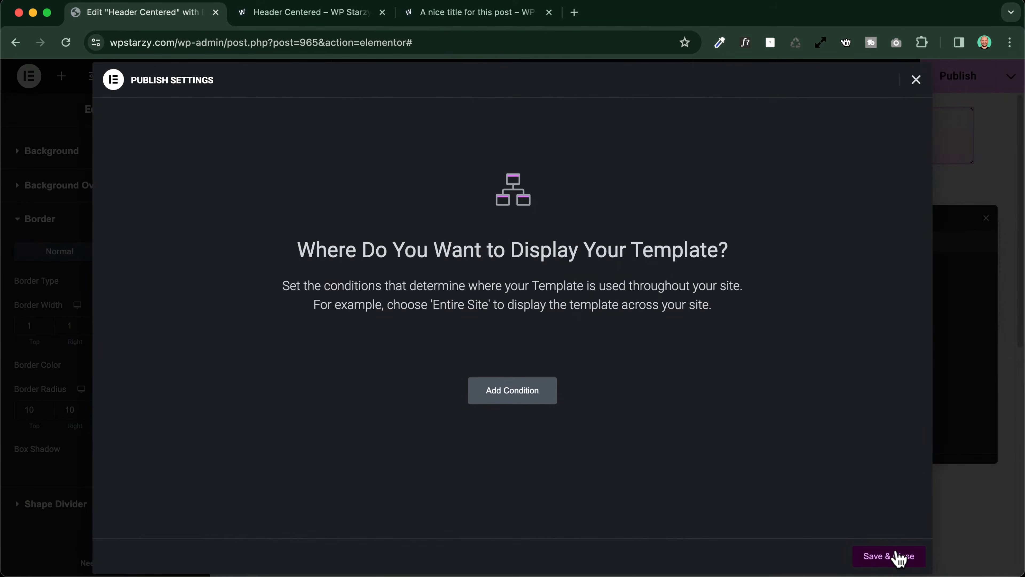
click(899, 556)
click(921, 86)
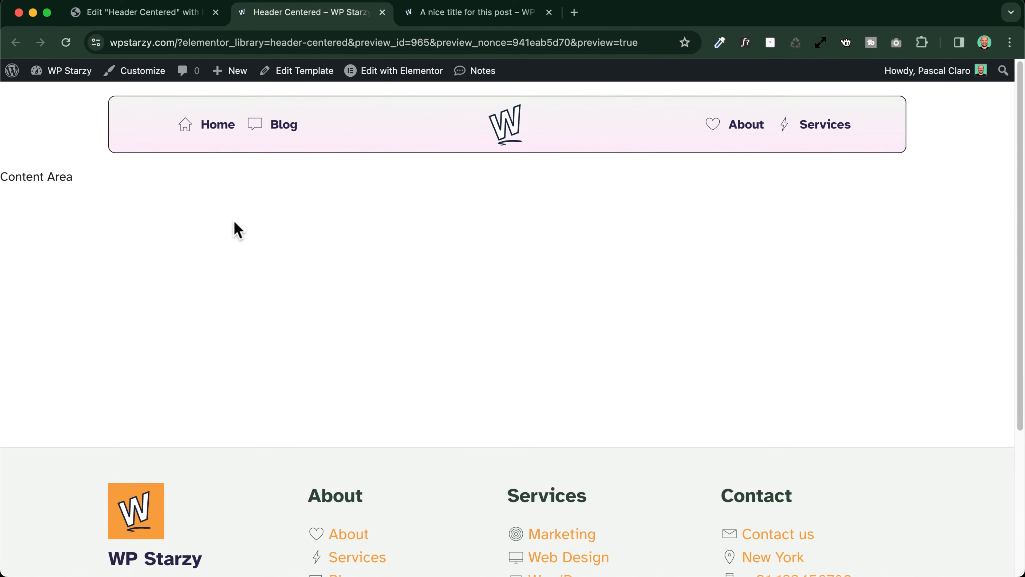
Compare the previewed header with the header on the sample post page, and return to the template editor
click(451, 12)
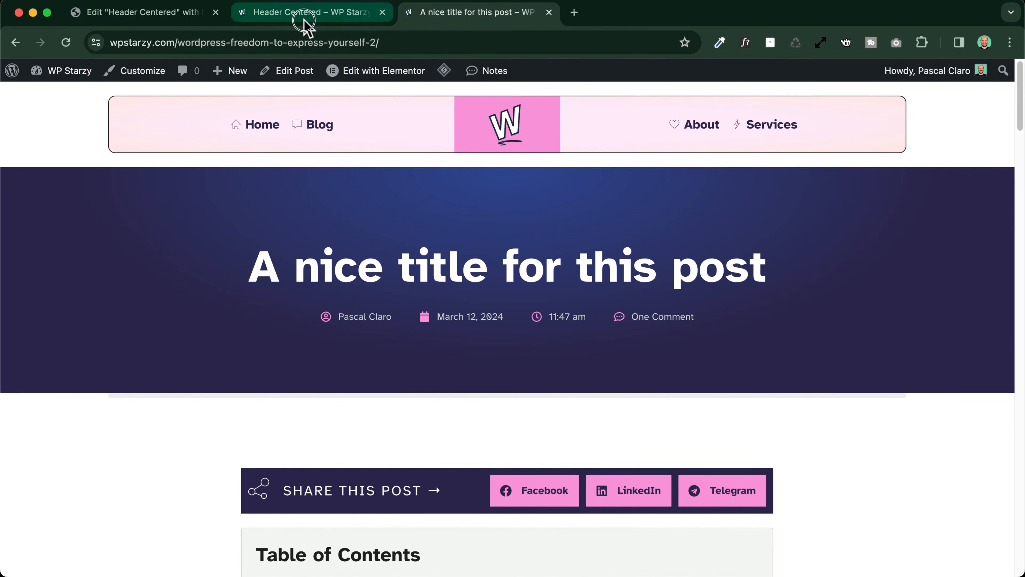
click(303, 15)
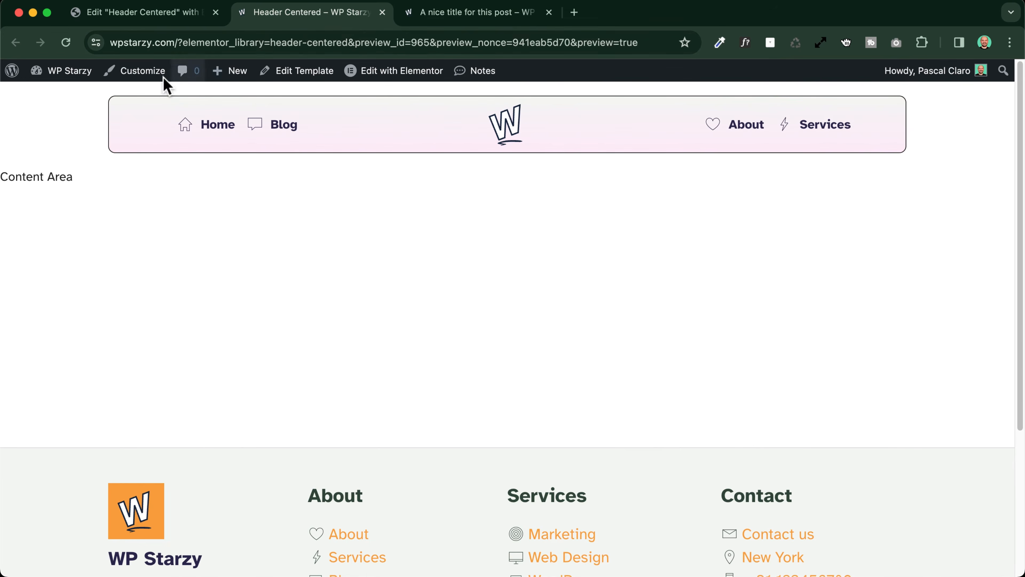
click(156, 11)
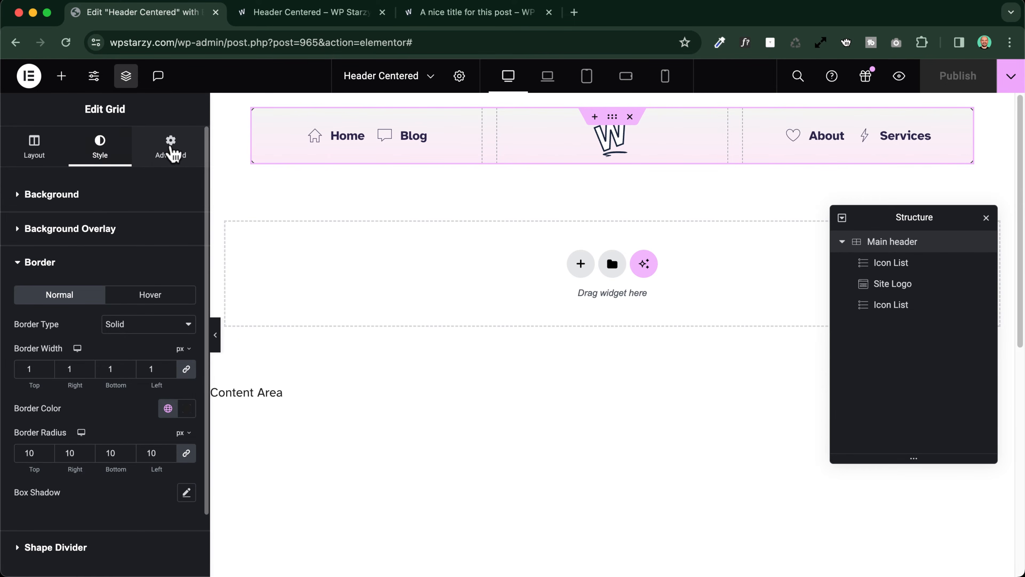
Set the Main header grid's Sticky motion effect to Top
click(171, 154)
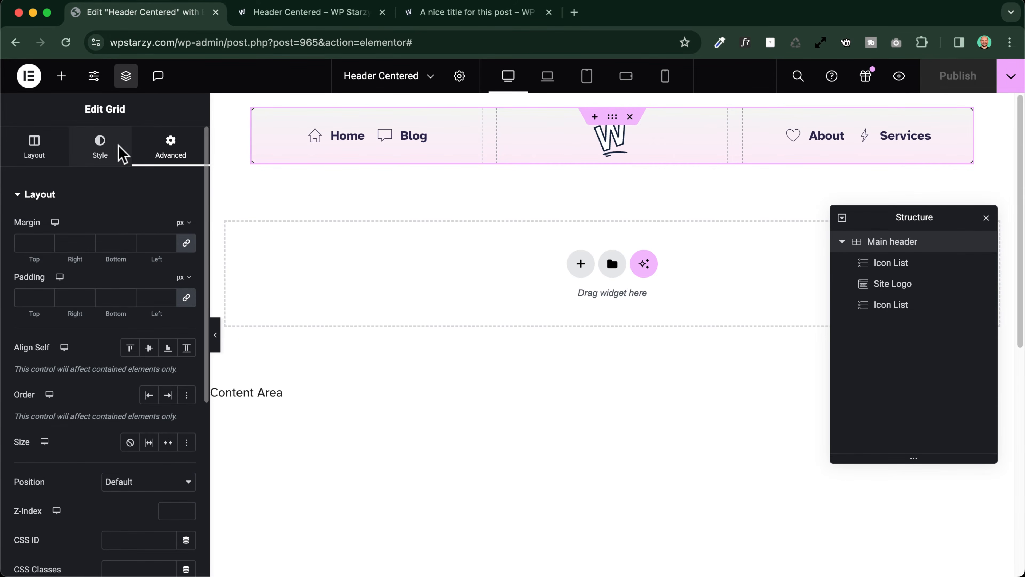
scroll(86, 201, down, 7)
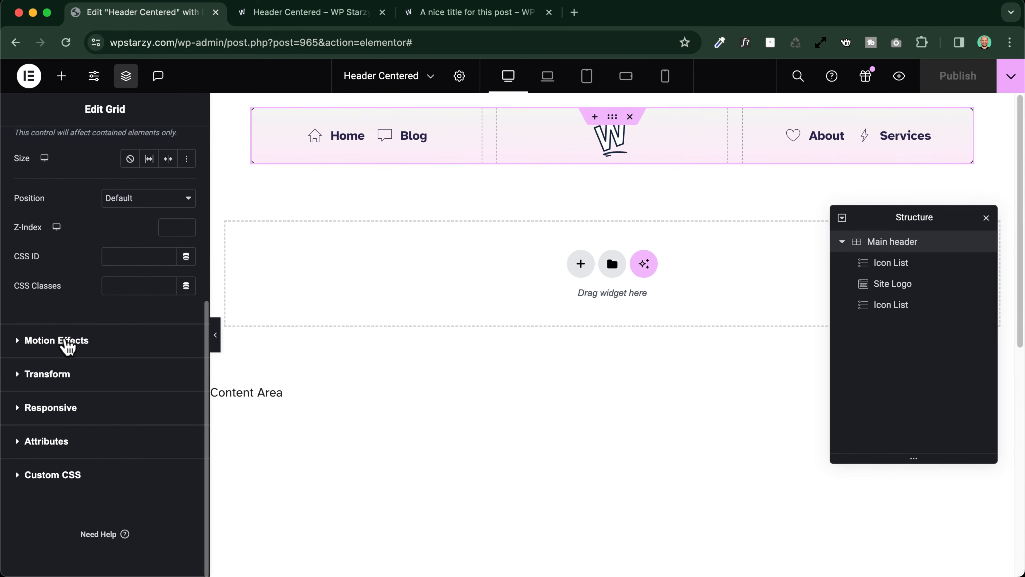
click(67, 343)
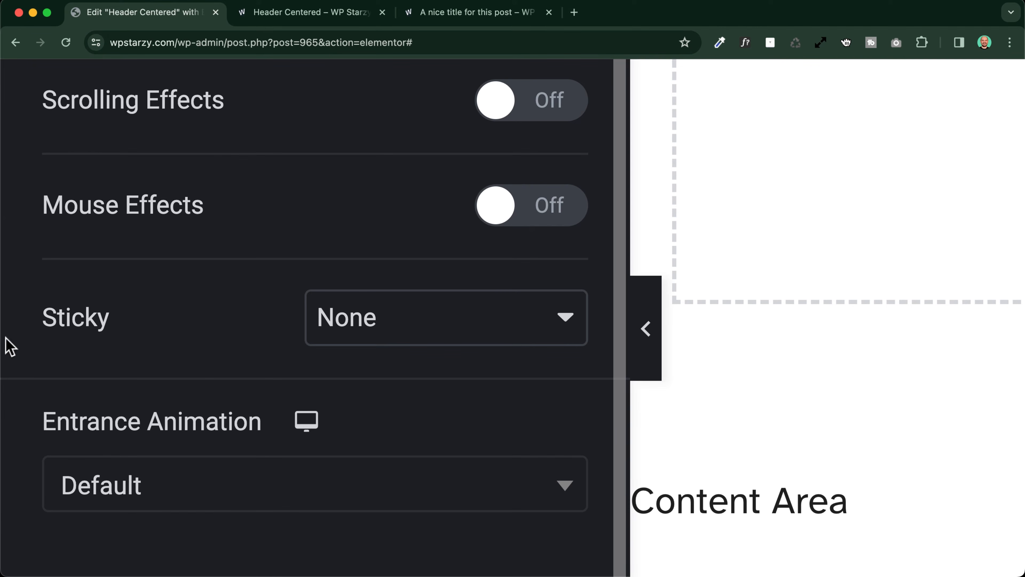
ctrl+scroll(124, 319, down, 5)
click(138, 329)
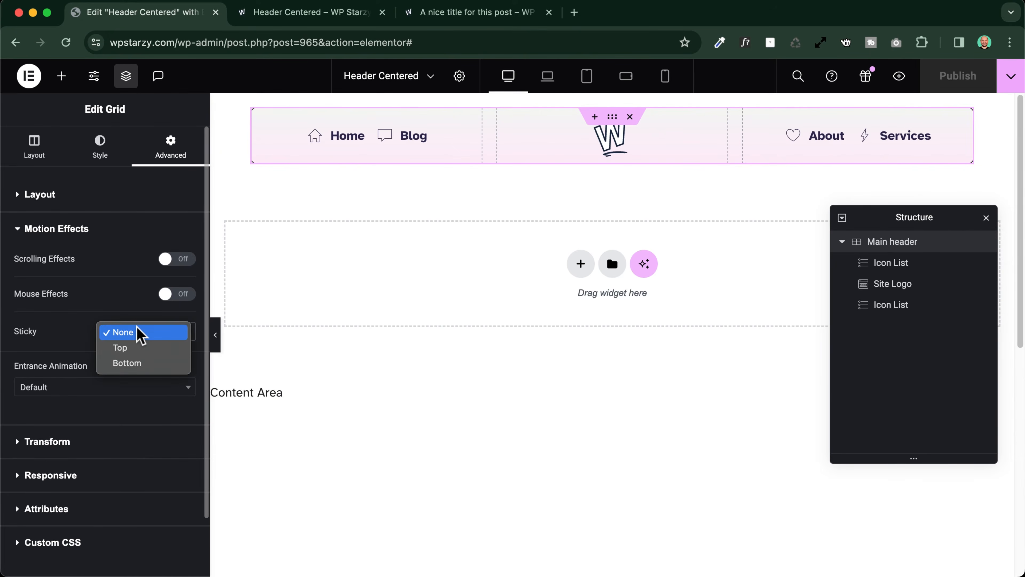
click(136, 352)
Examine how the sticky header behaves while the page scrolls in the editor canvas
scroll(430, 332, down, 4)
scroll(430, 332, down, 4)
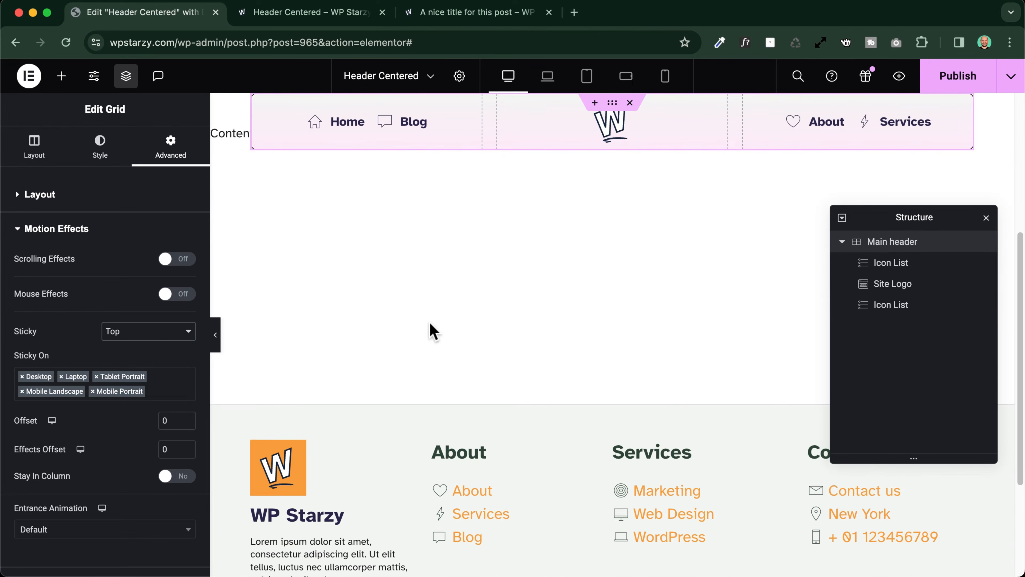
scroll(431, 331, up, 8)
scroll(431, 331, down, 6)
scroll(430, 332, up, 6)
scroll(431, 330, down, 5)
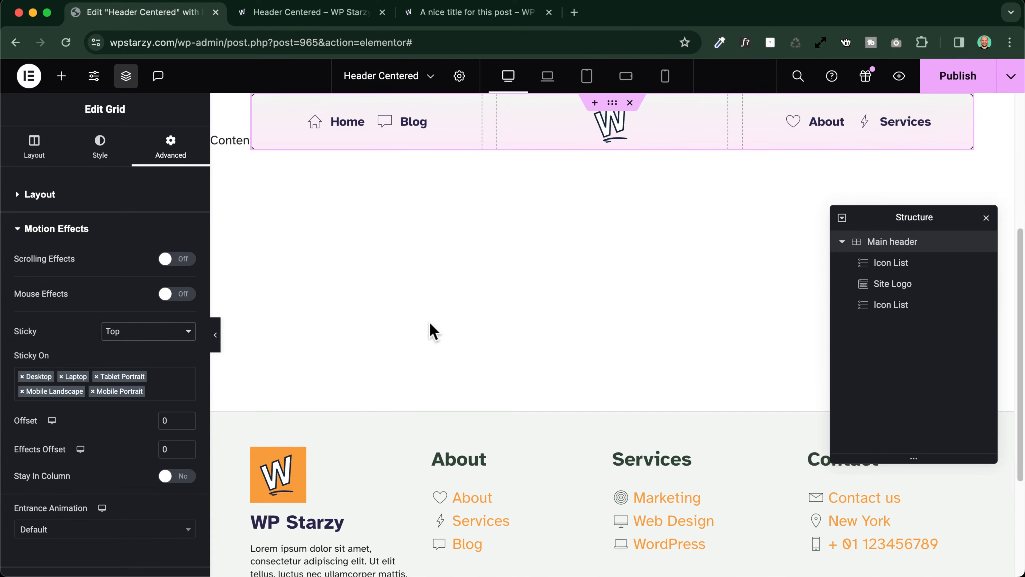
scroll(431, 330, up, 5)
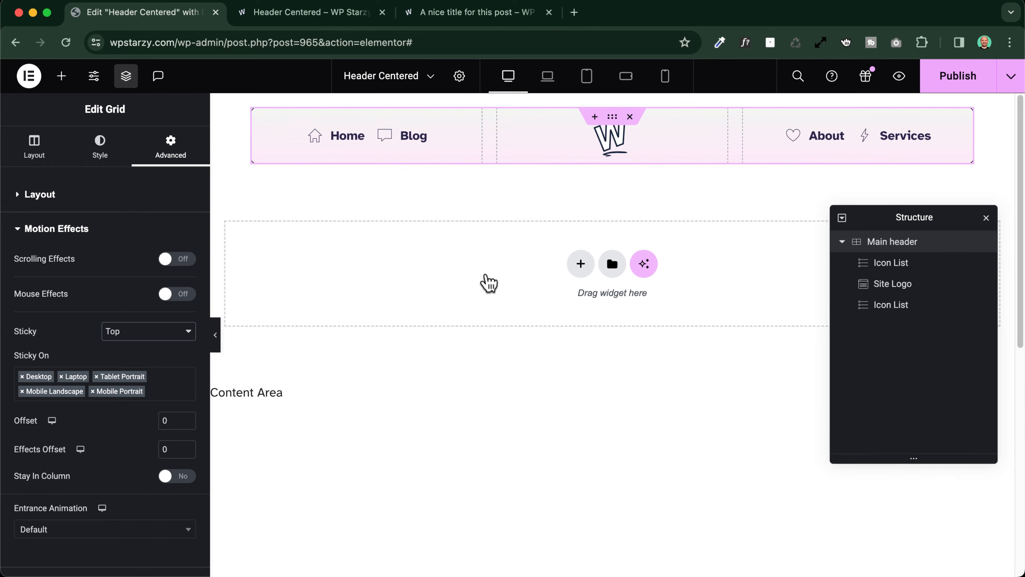
scroll(466, 239, down, 5)
scroll(597, 229, up, 5)
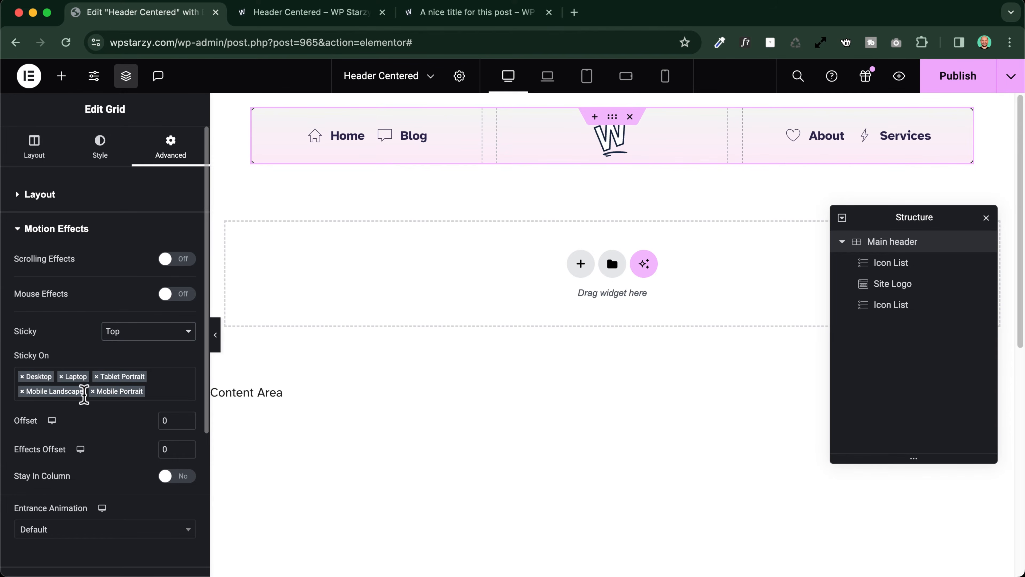
Set and publish a sticky offset of 20 for the Main header grid, and check it in the editor and browser previews
scroll(83, 395, down, 5)
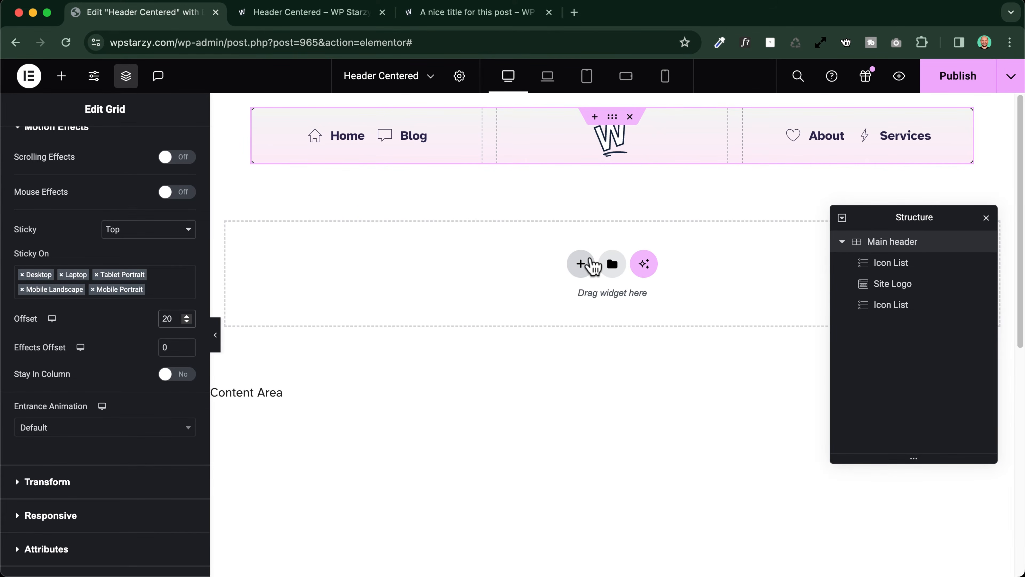
click(216, 335)
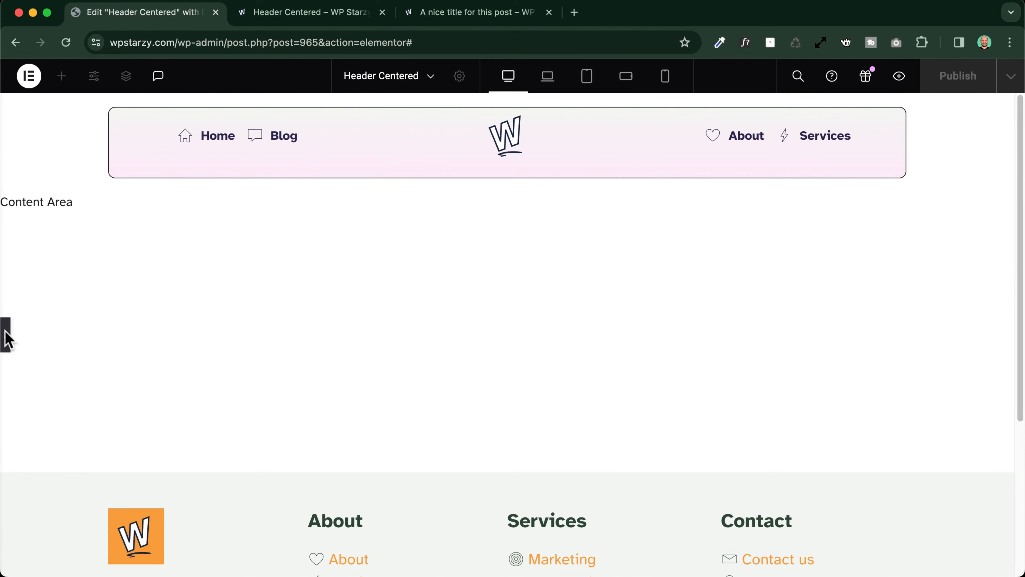
click(6, 335)
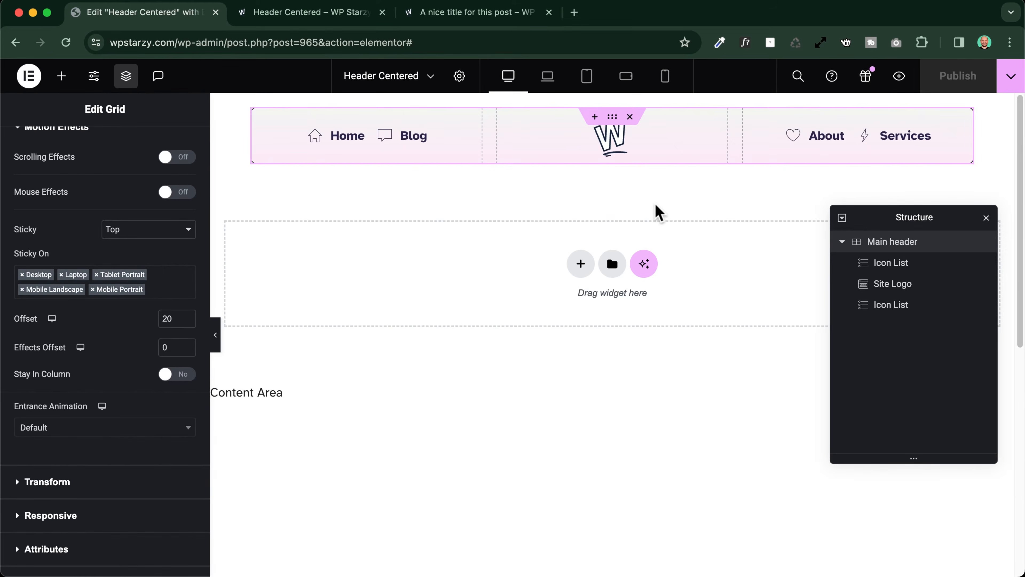
click(283, 14)
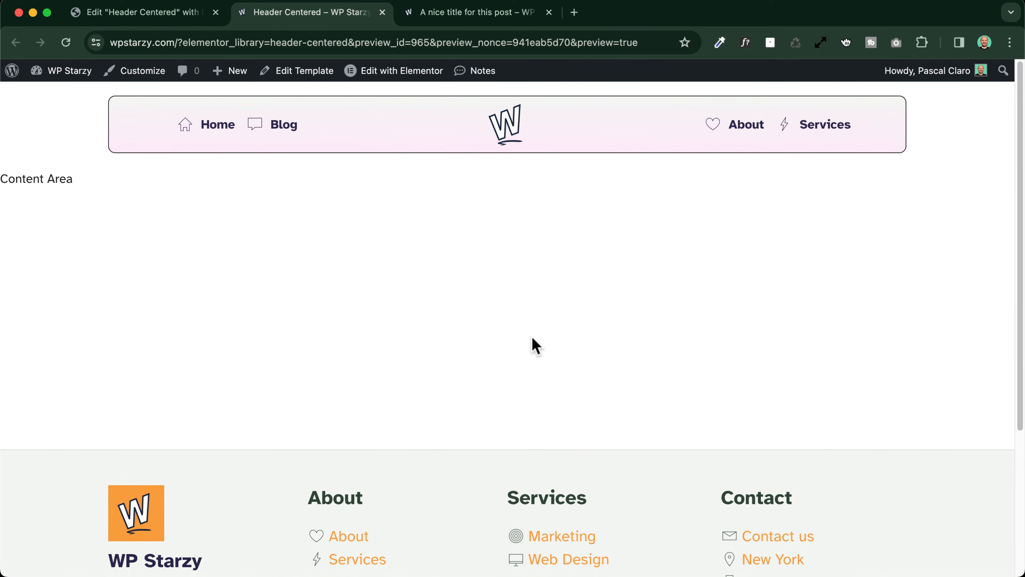
click(168, 14)
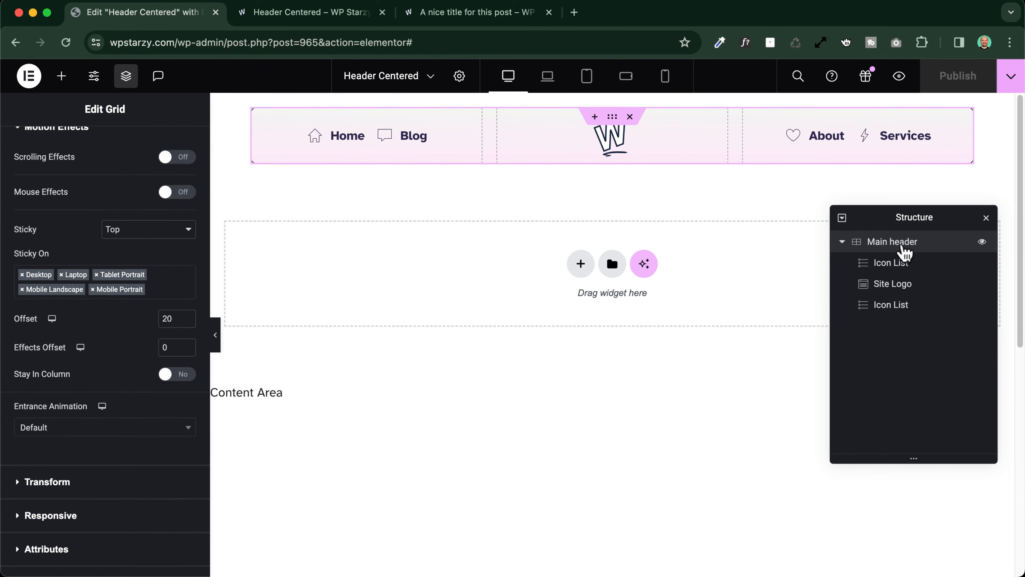
Add a box shadow to the Main header grid with a spread of 9 and the color rgba(0, 0, 0, 0.11)
scroll(162, 182, up, 3)
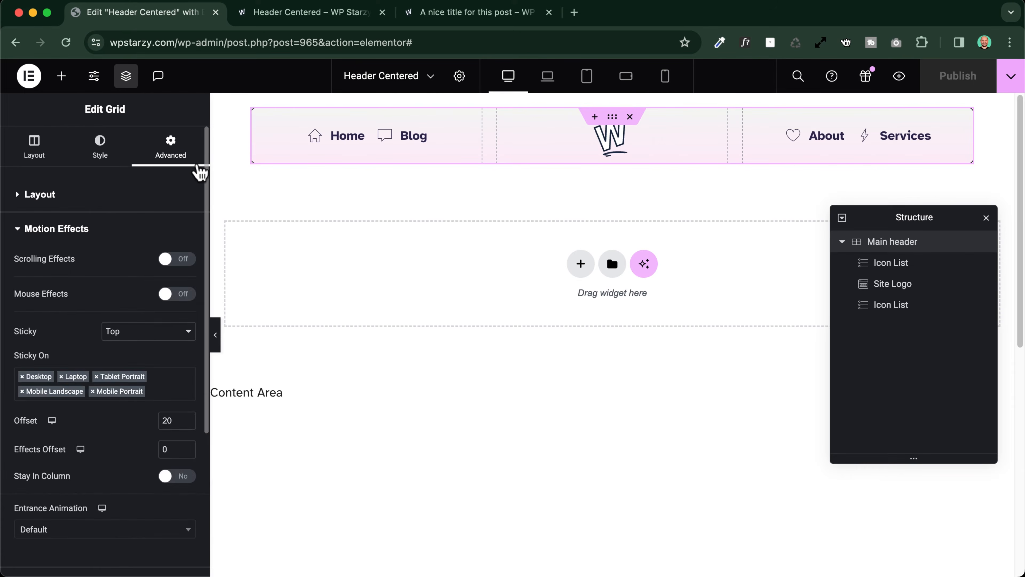
click(99, 143)
scroll(72, 204, down, 5)
scroll(73, 208, down, 1)
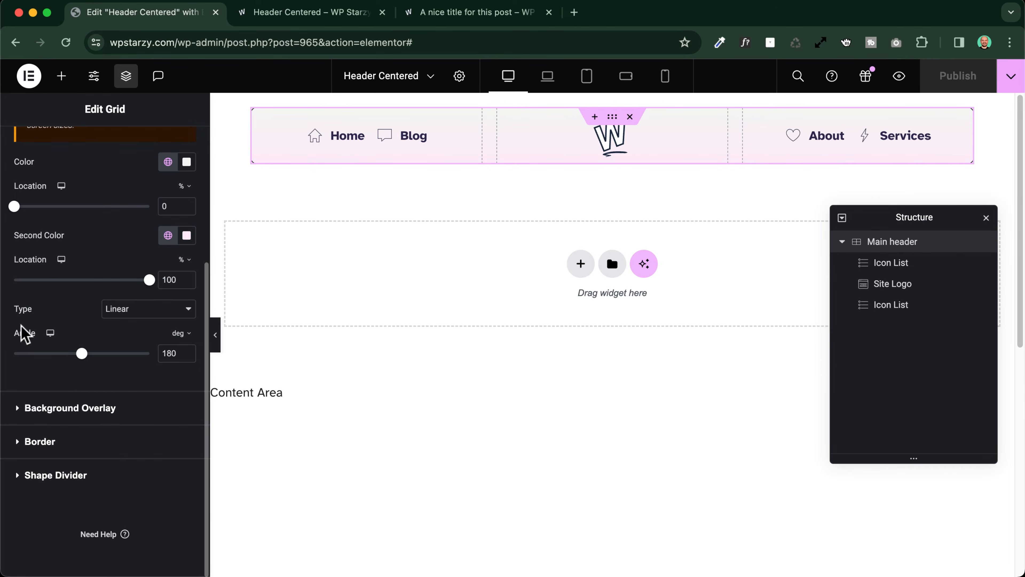
click(47, 444)
scroll(105, 420, down, 2)
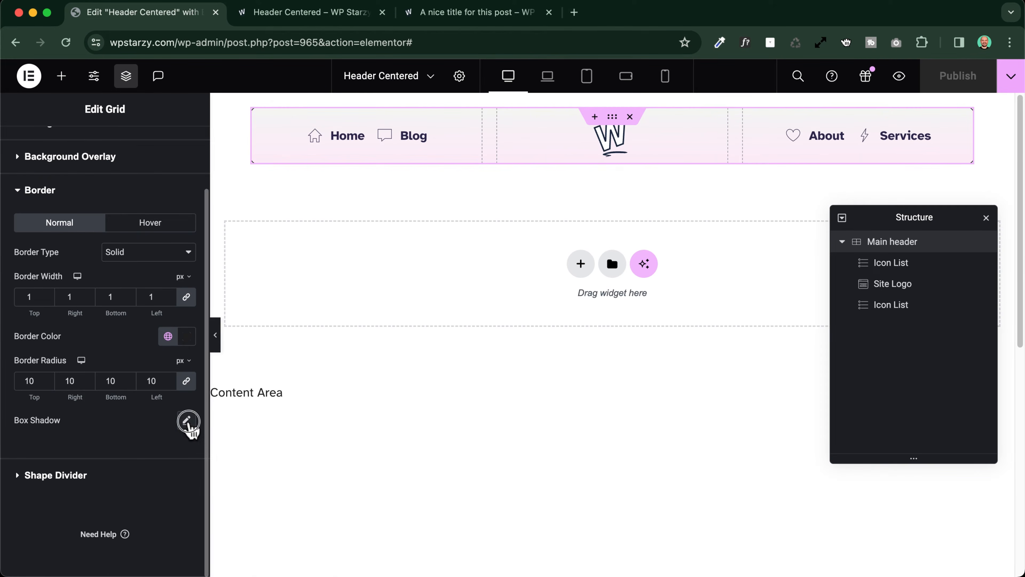
click(559, 317)
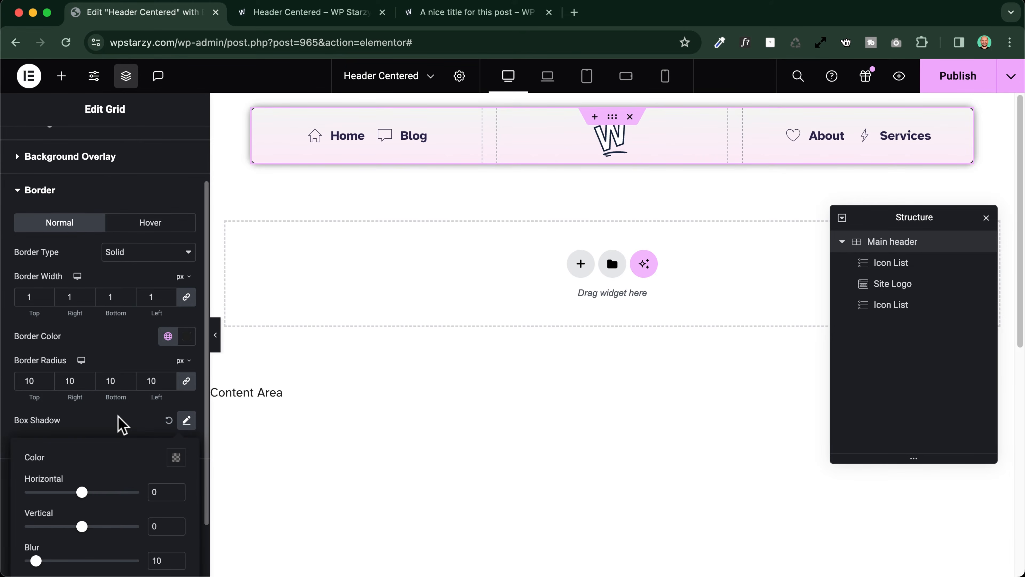
scroll(117, 426, down, 2)
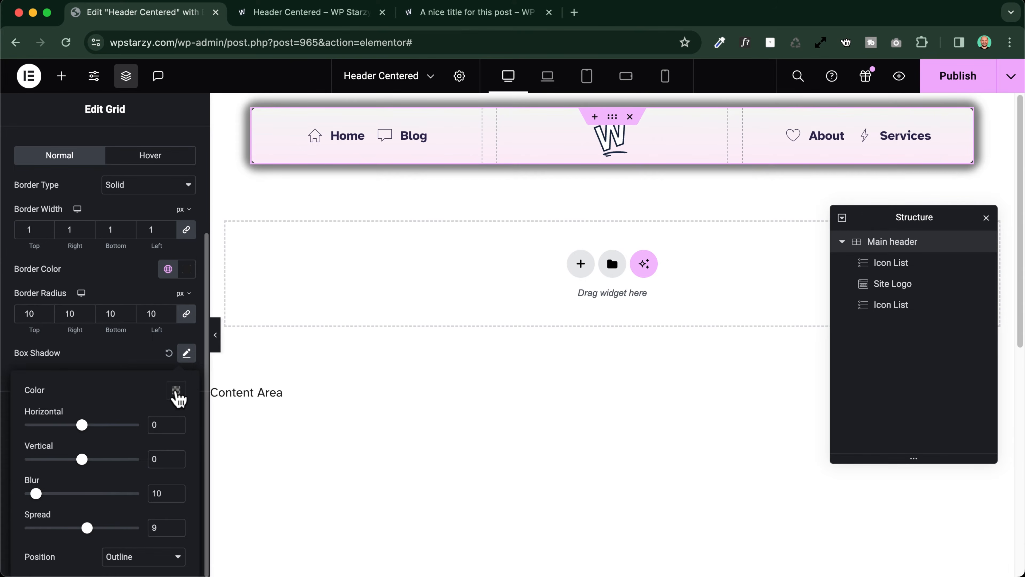
click(176, 391)
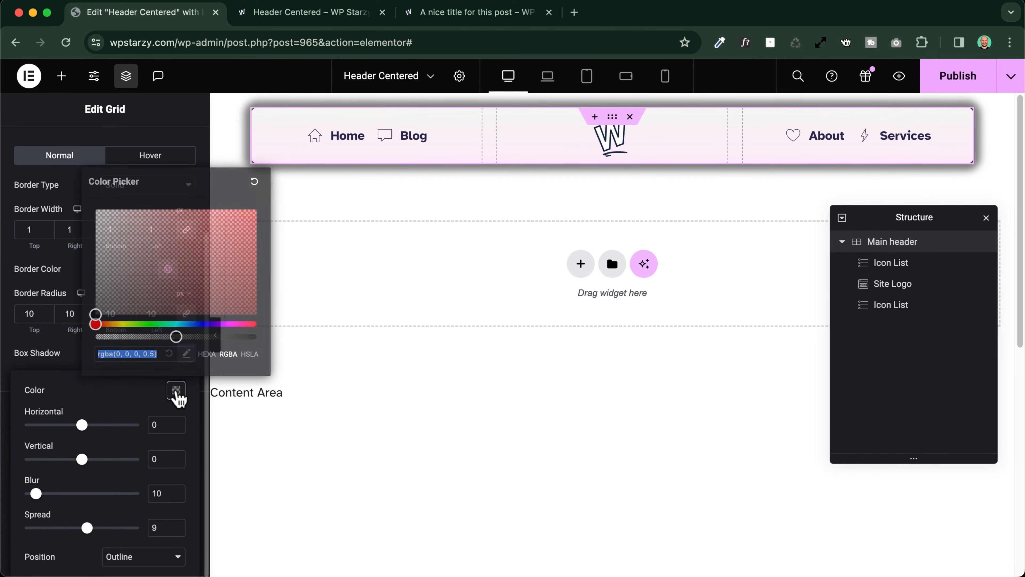
drag(176, 338, 113, 337)
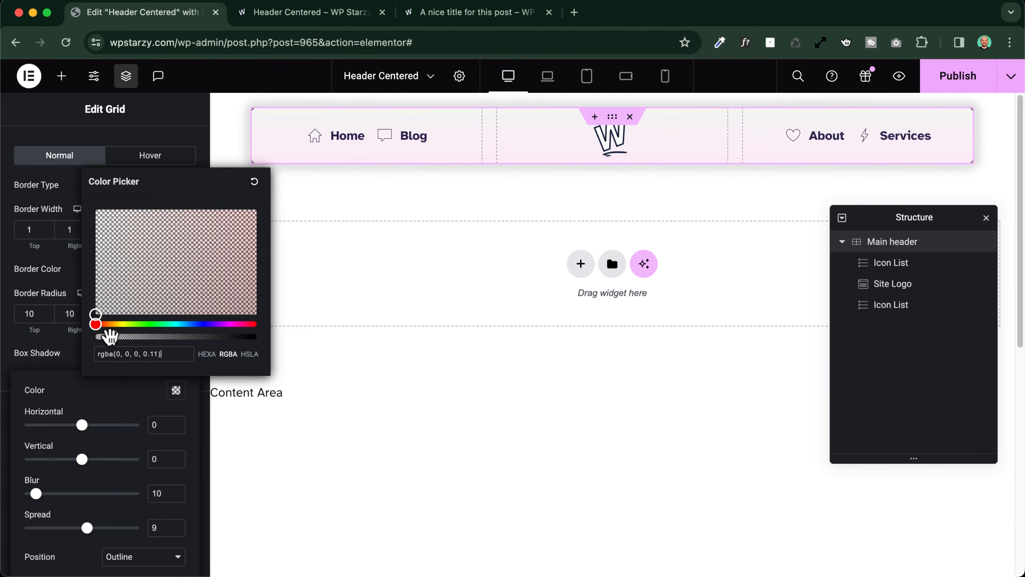
Publish the box shadow without a display condition and check the header in the browser preview
click(956, 85)
click(882, 557)
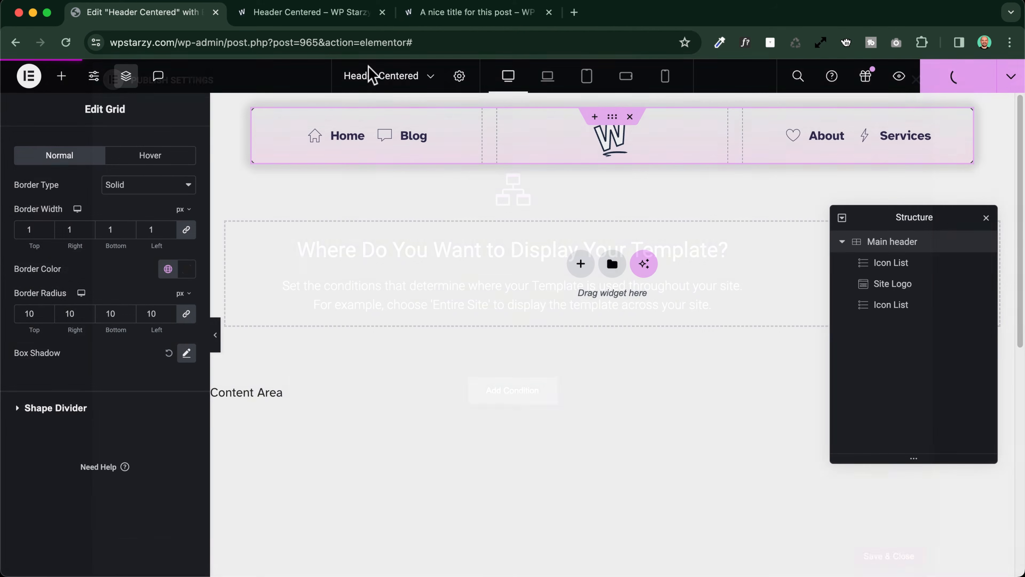
click(297, 12)
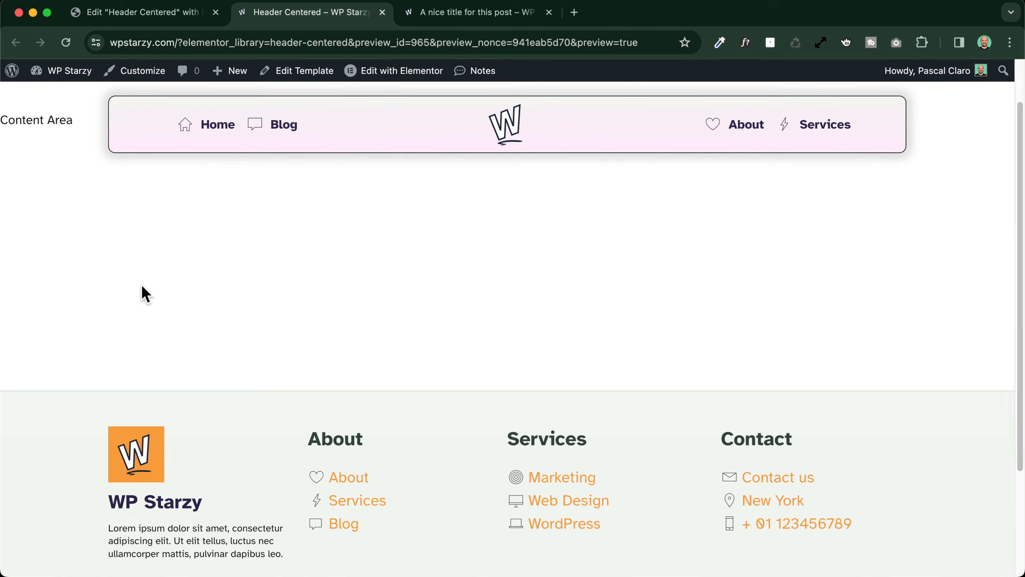
click(127, 13)
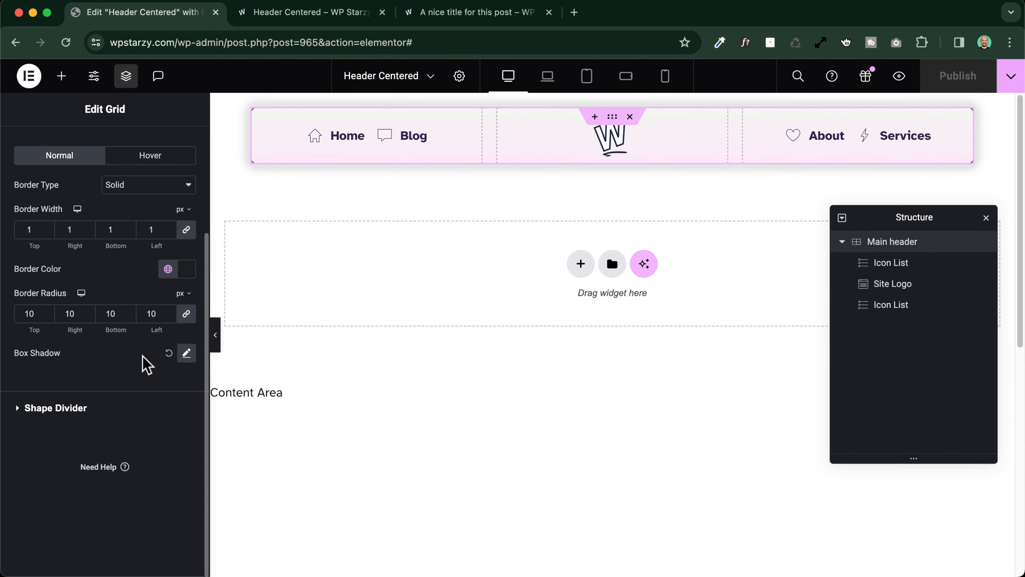
Set the box shadow's spread to 0 and publish the template without a display condition
click(187, 353)
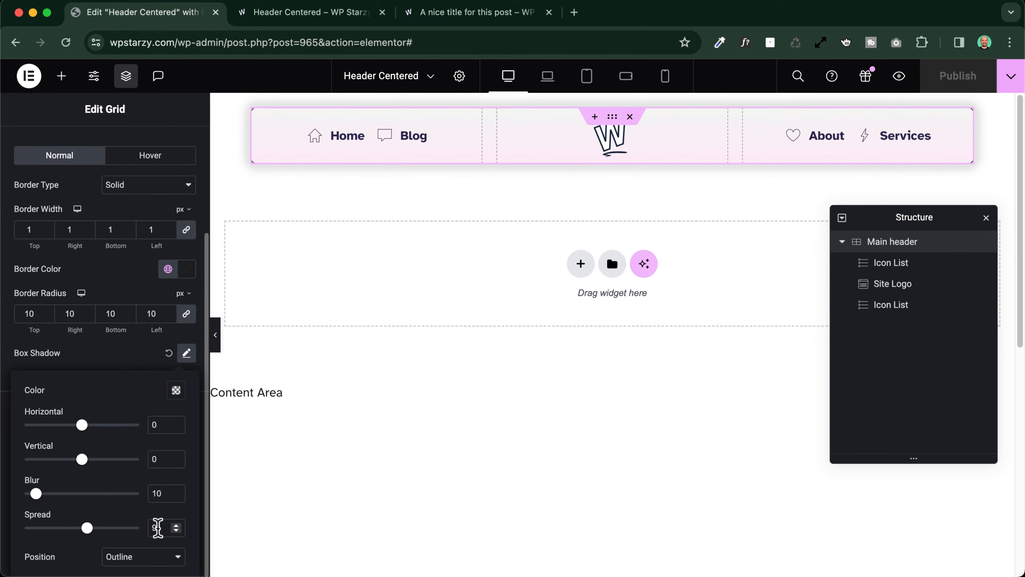
drag(160, 527, 134, 528)
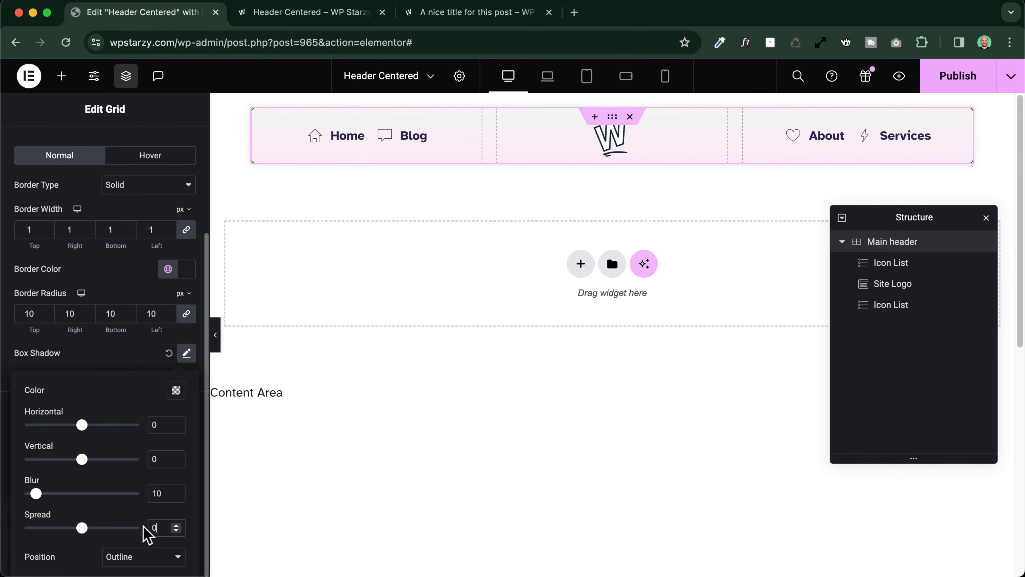
click(951, 85)
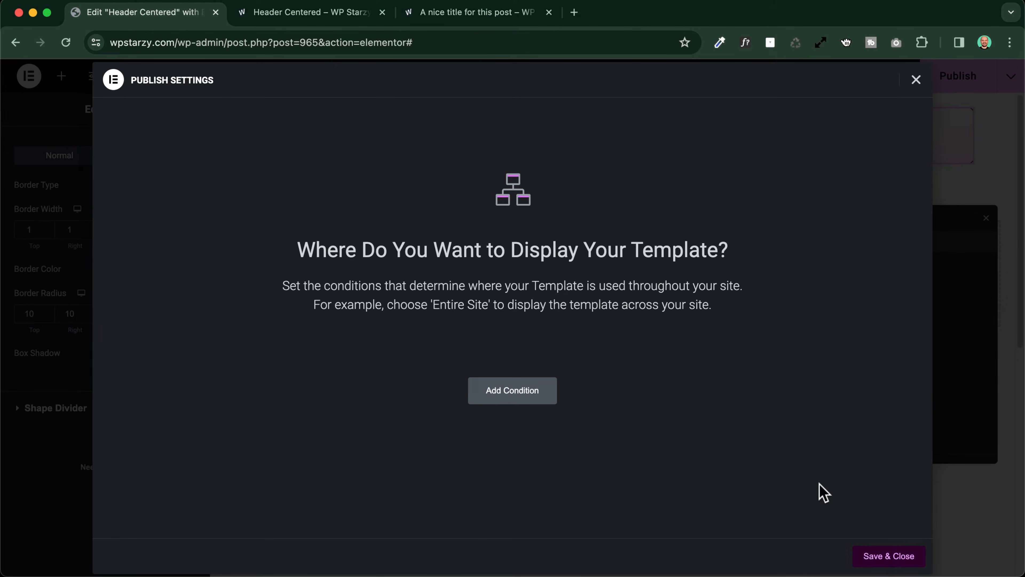
click(886, 556)
Check the sticky header and its reduced shadow while scrolling the browser preview, and return to the template editor
click(319, 13)
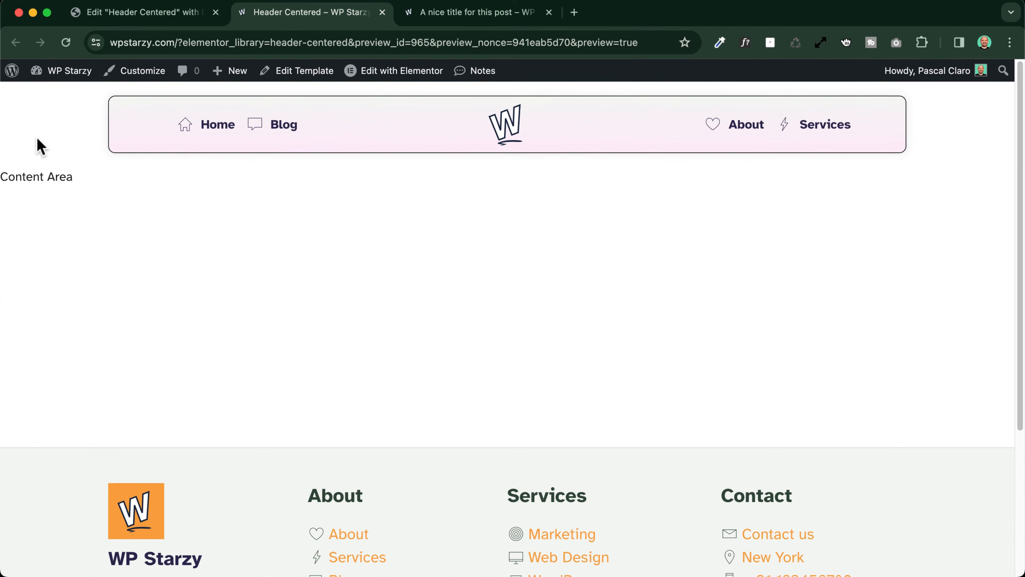
scroll(66, 165, down, 3)
scroll(66, 165, up, 3)
scroll(69, 168, down, 5)
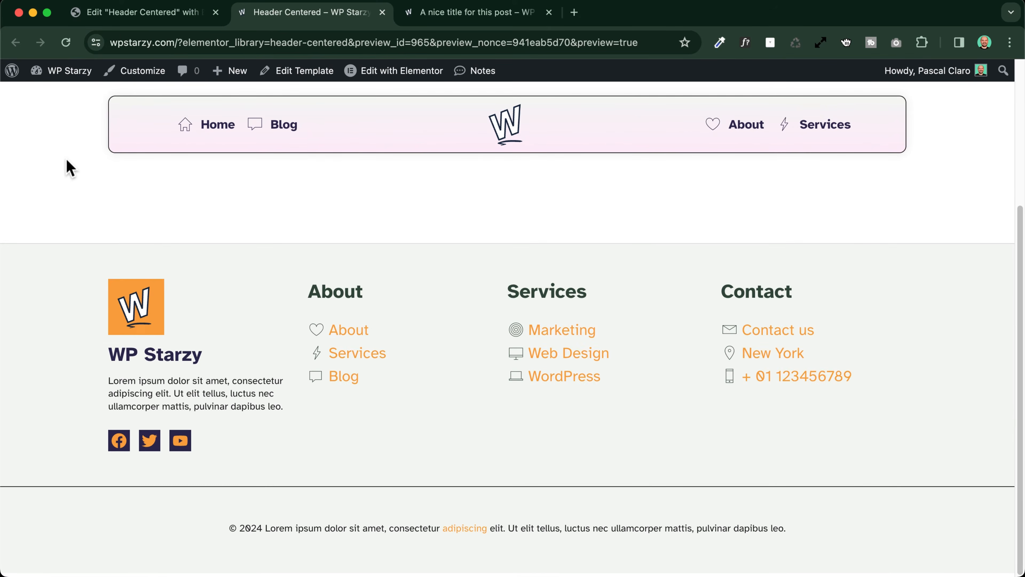
scroll(72, 172, up, 5)
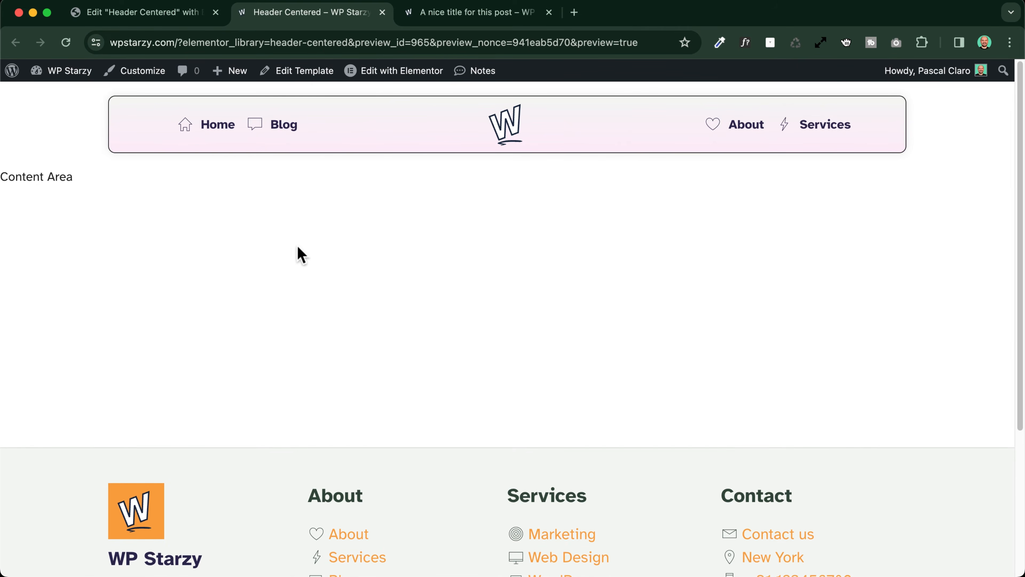
scroll(301, 254, down, 5)
scroll(297, 247, up, 5)
scroll(361, 372, down, 5)
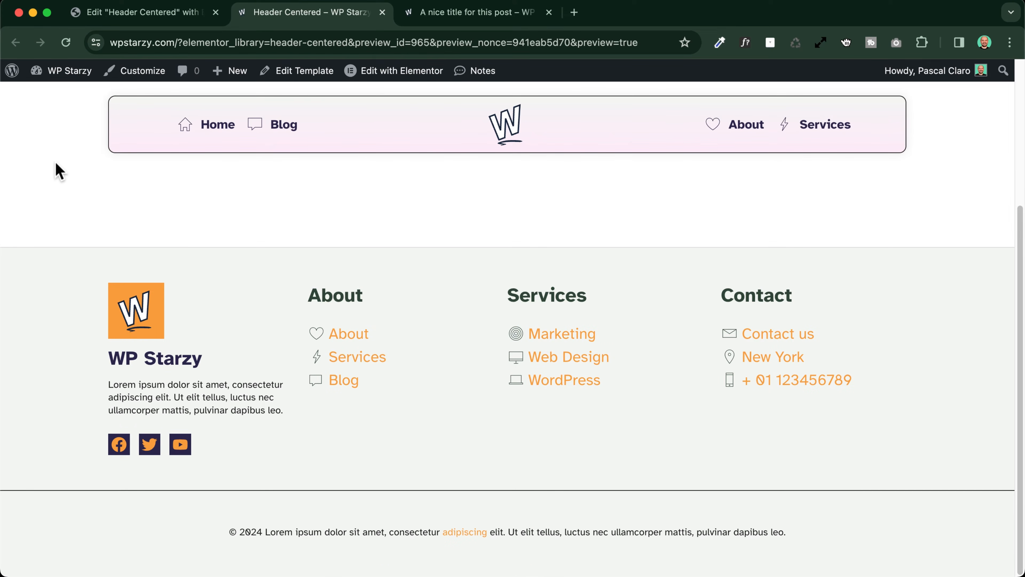
key(ctrl+shift+Tab)
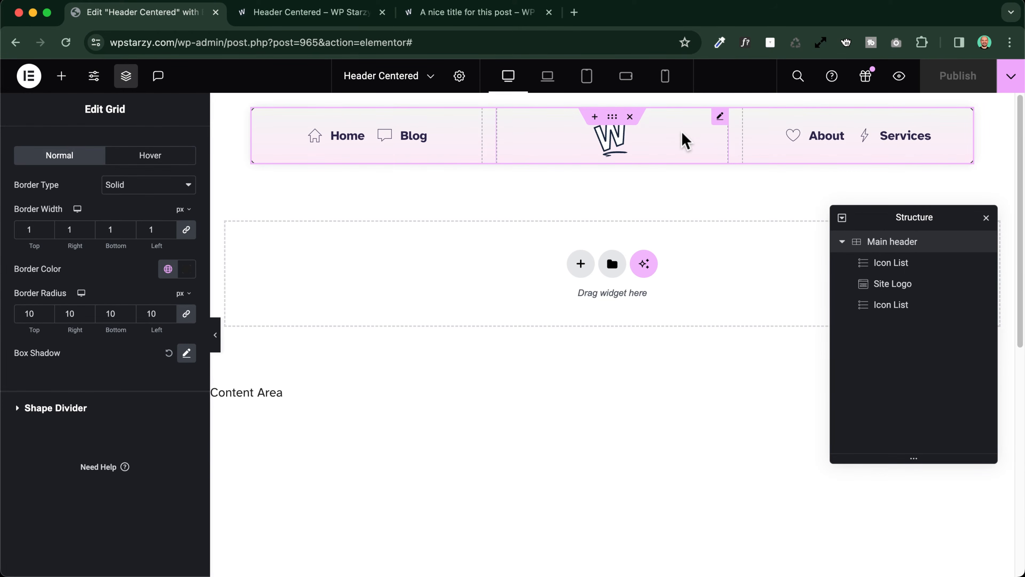
Switch the column sizing of the Main header grid from fr units to custom values
click(685, 141)
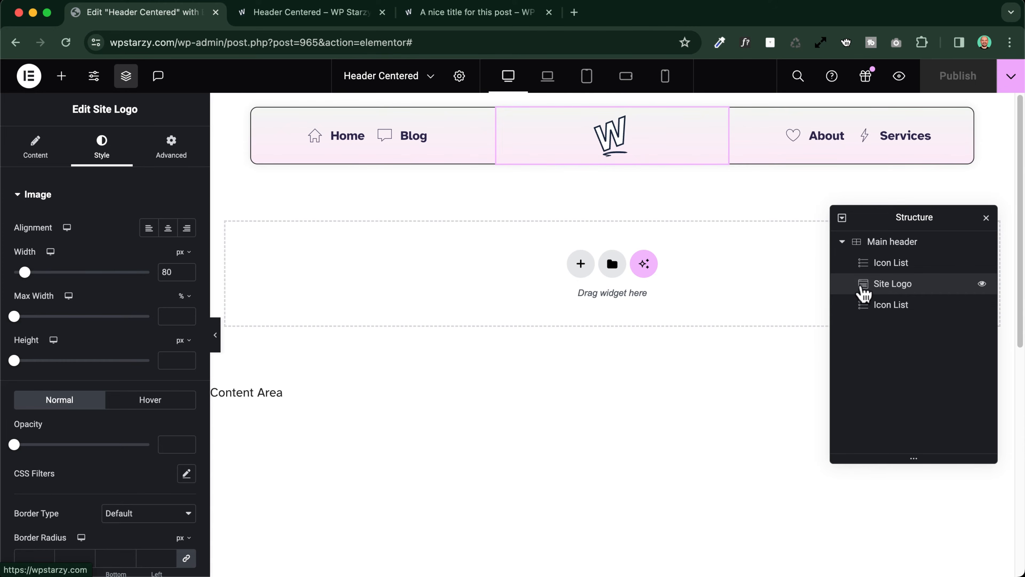
click(897, 250)
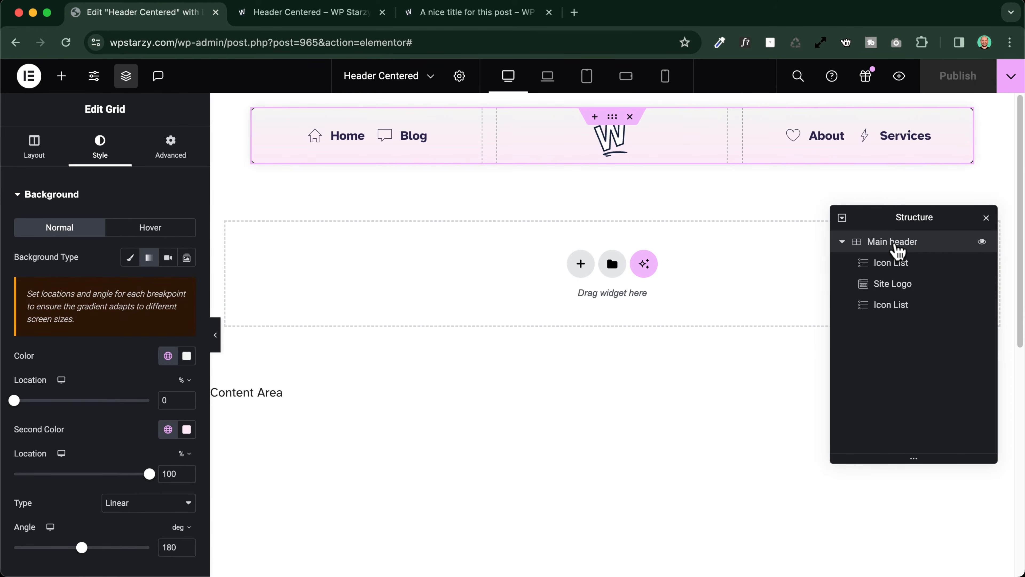
click(37, 153)
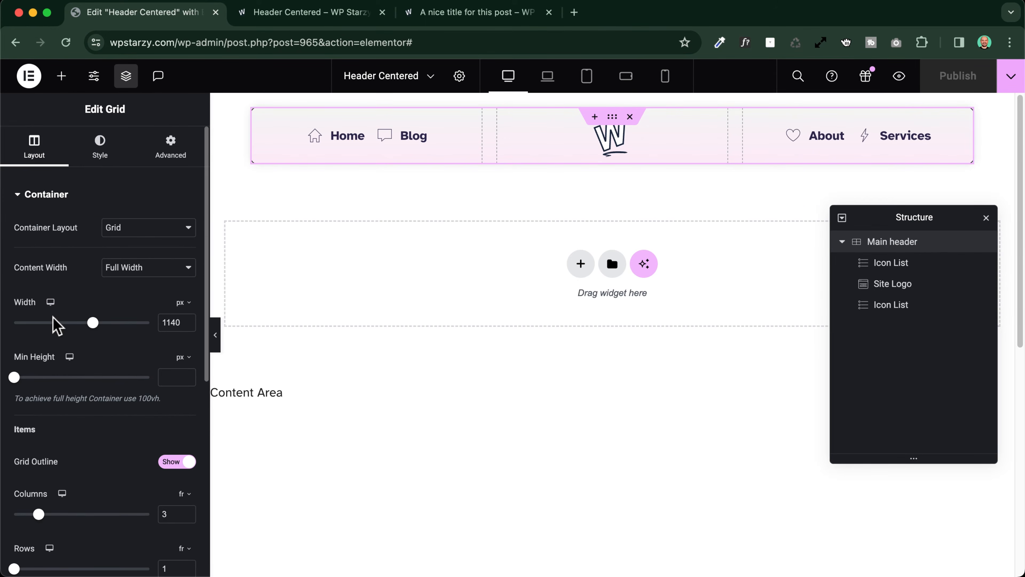
scroll(63, 363, down, 5)
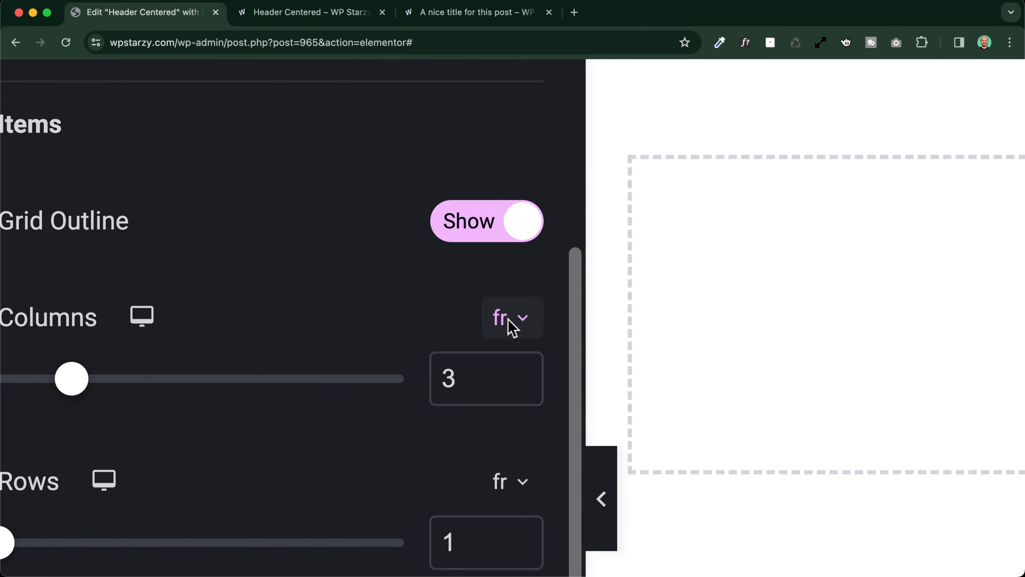
scroll(508, 318, left, 1)
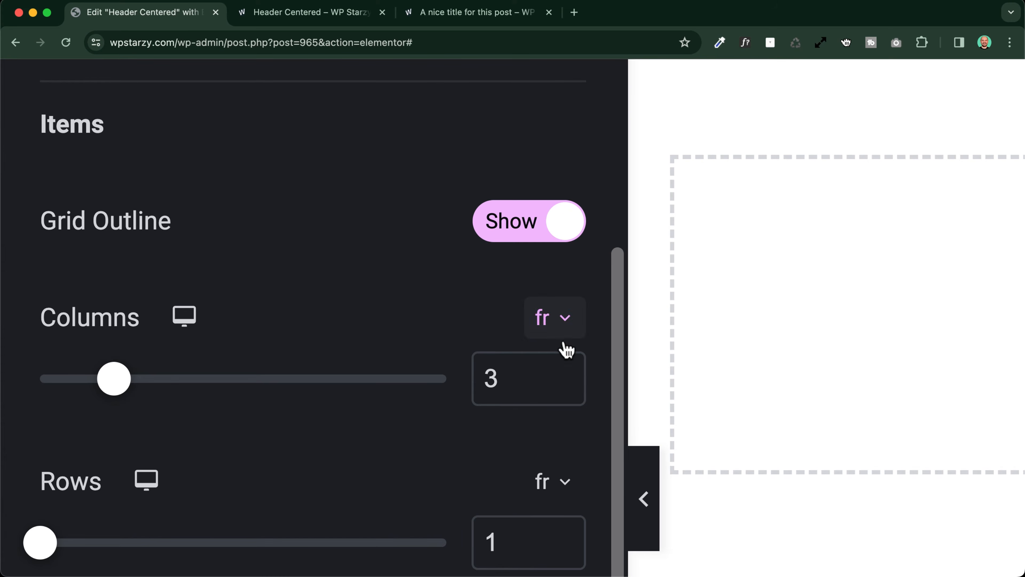
click(562, 323)
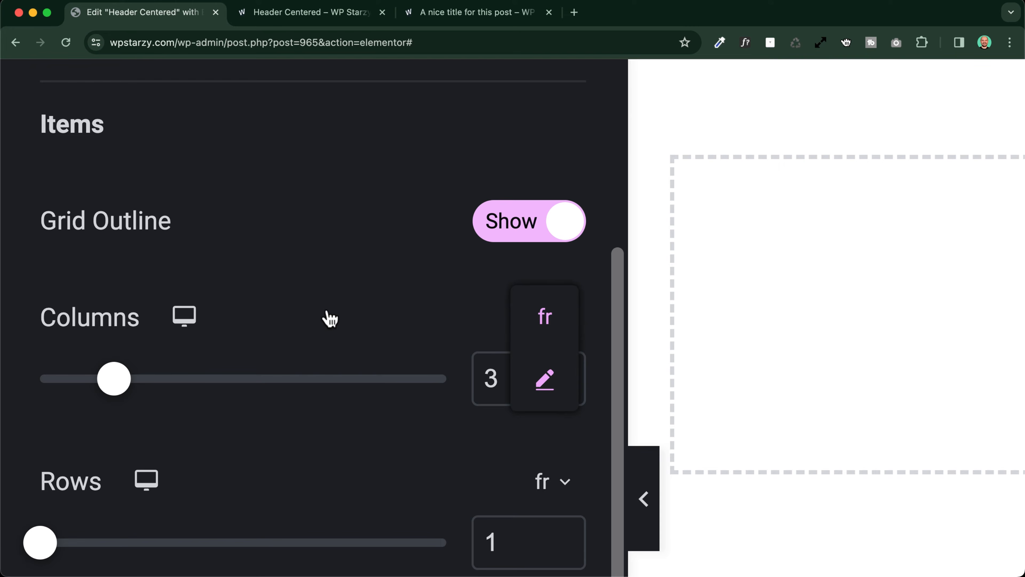
scroll(151, 388, down, 5)
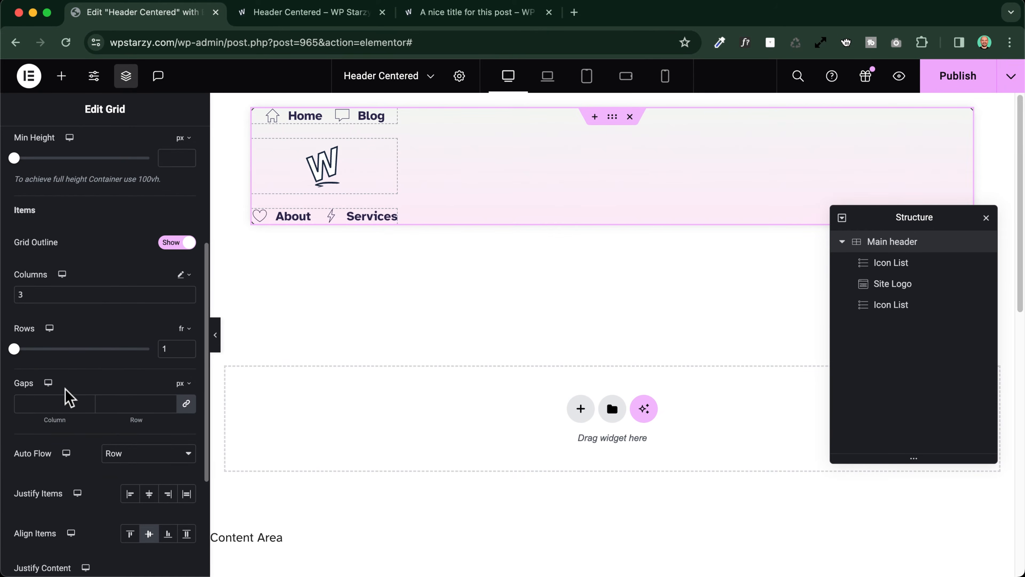
Set the Main header grid's custom columns to 4fr 1fr 4fr, giving the logo a narrower middle column
click(20, 293)
text(3)
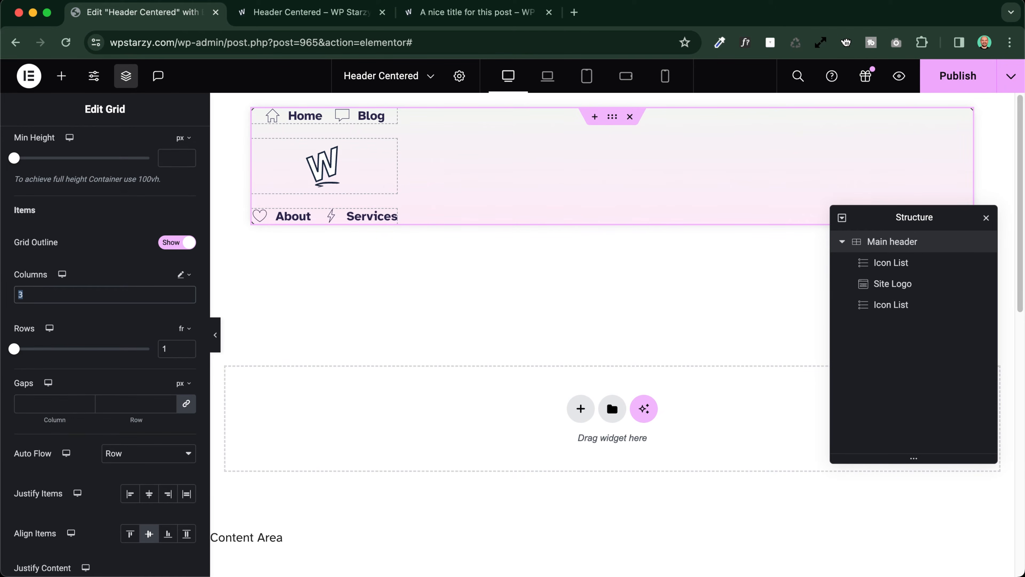
text(fr 1fr)
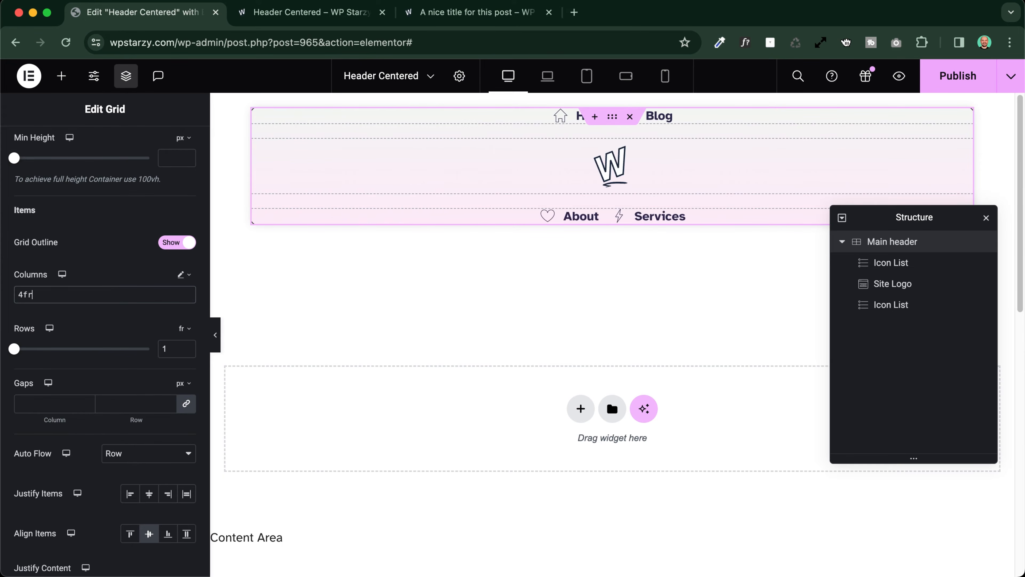
text(fr 4fr)
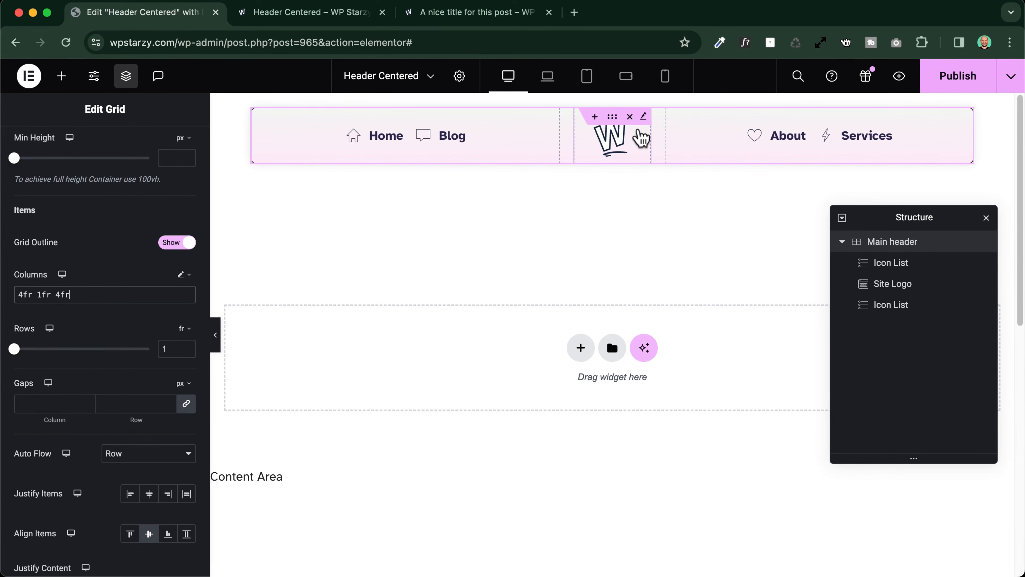
Give the Site Logo widget a solid background in the global colour Accent 2
click(903, 289)
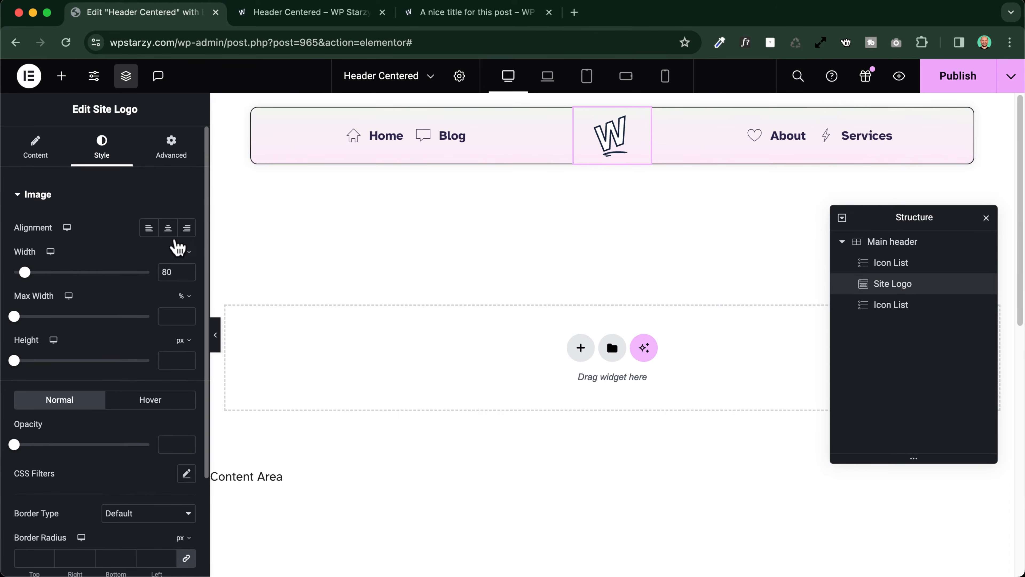
click(173, 150)
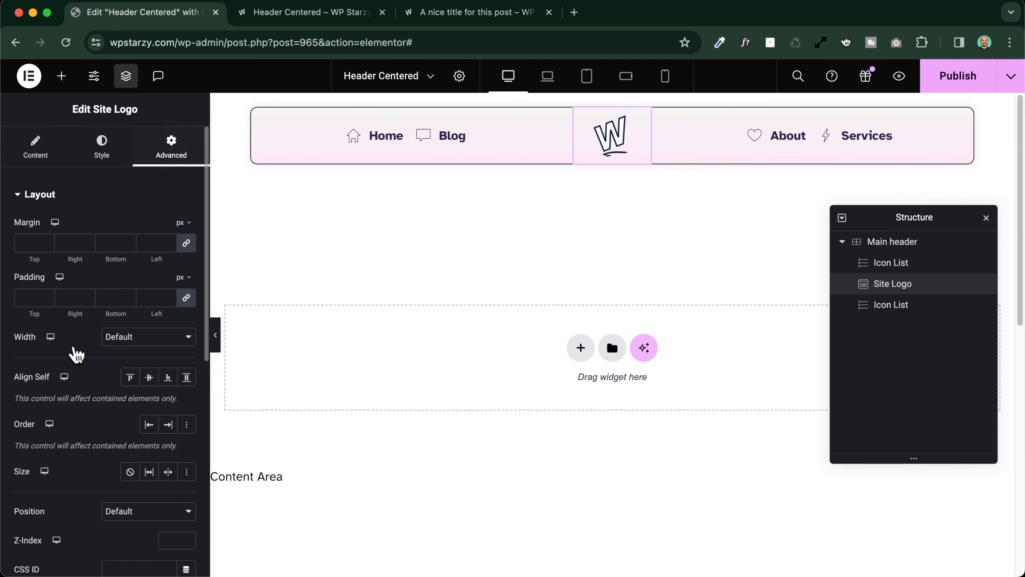
scroll(71, 359, down, 8)
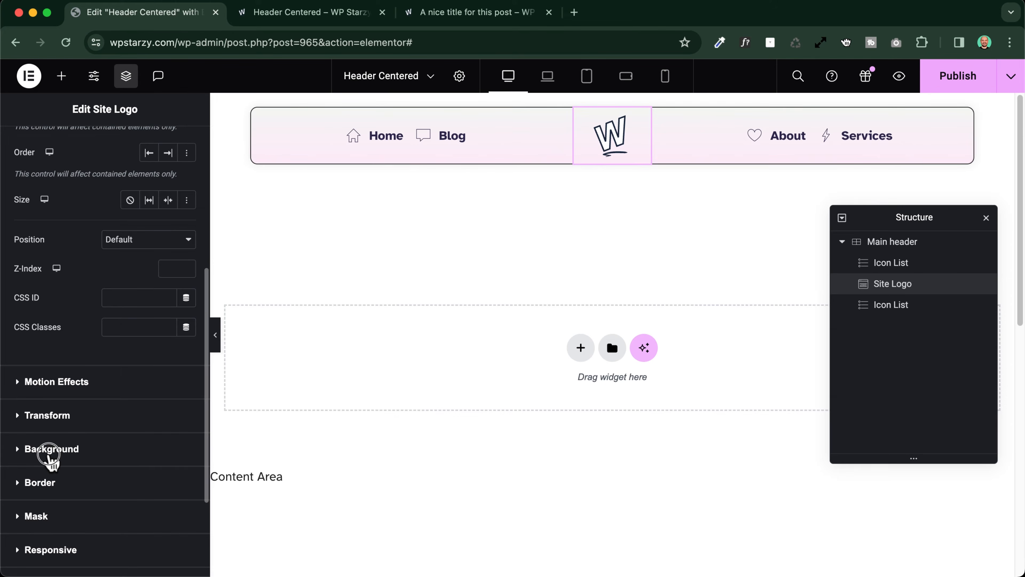
click(49, 449)
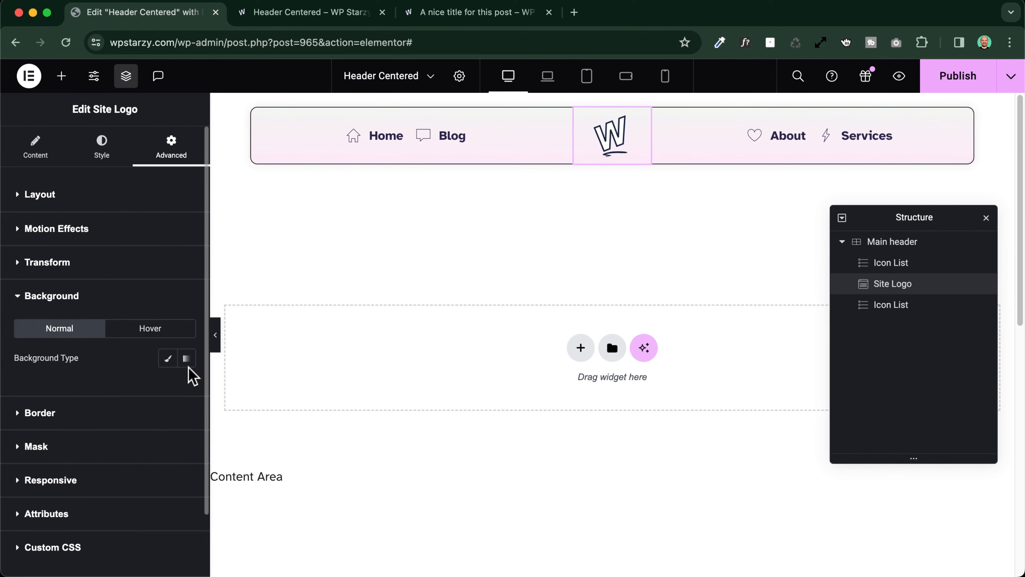
click(167, 358)
click(168, 387)
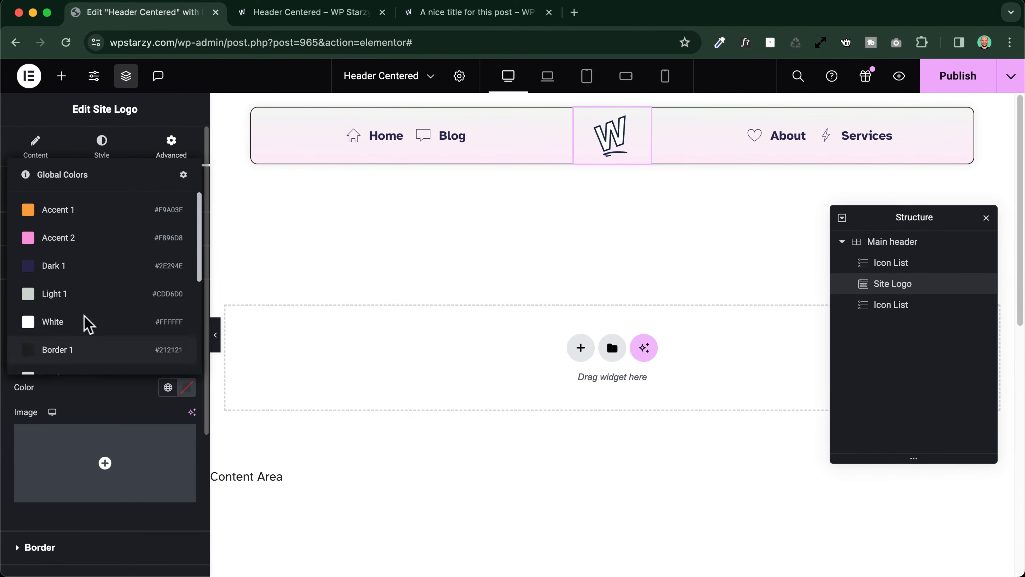
click(49, 238)
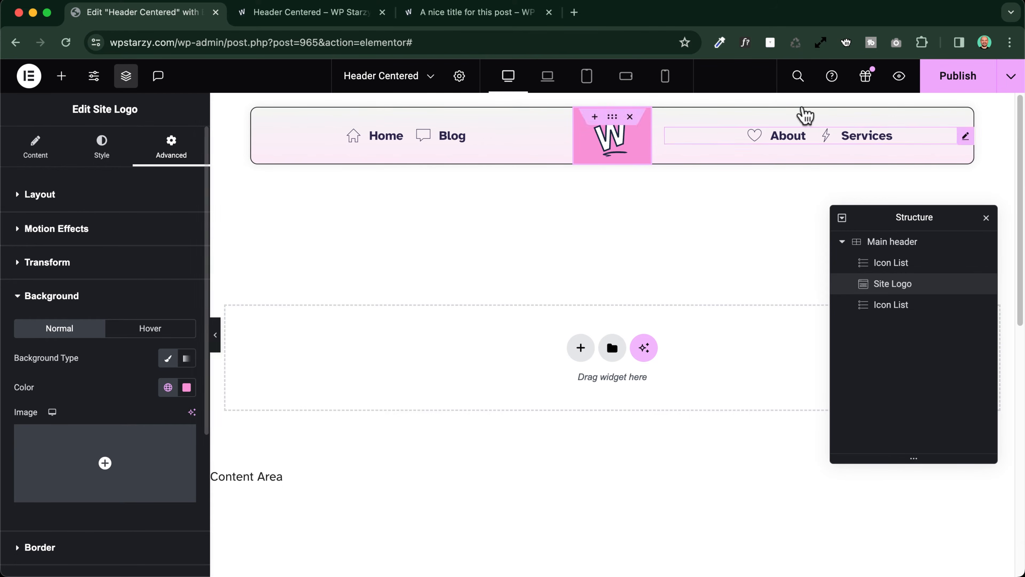
Publish the template without a display condition and check the logo's background in the browser preview
click(976, 77)
click(901, 562)
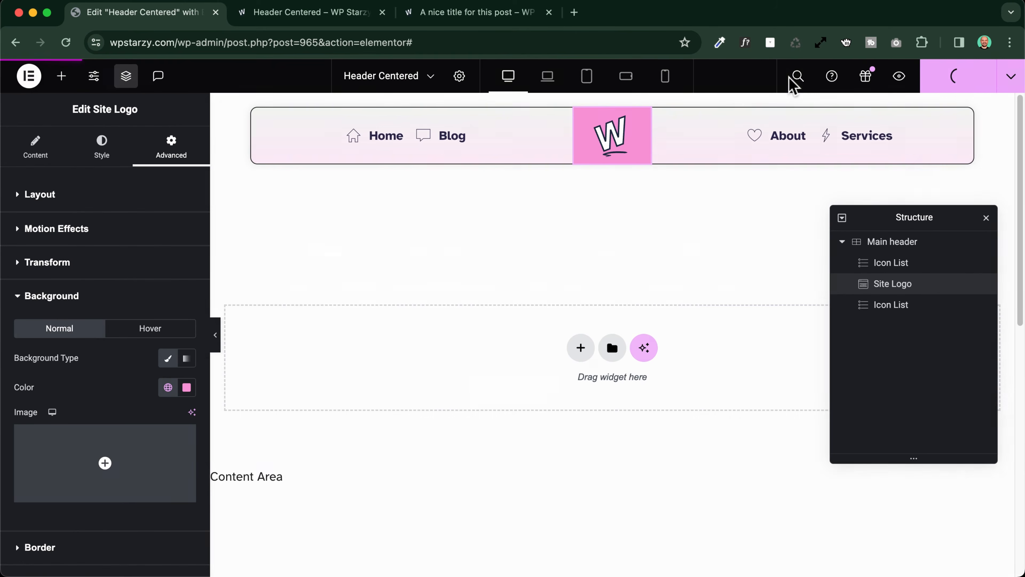
click(287, 13)
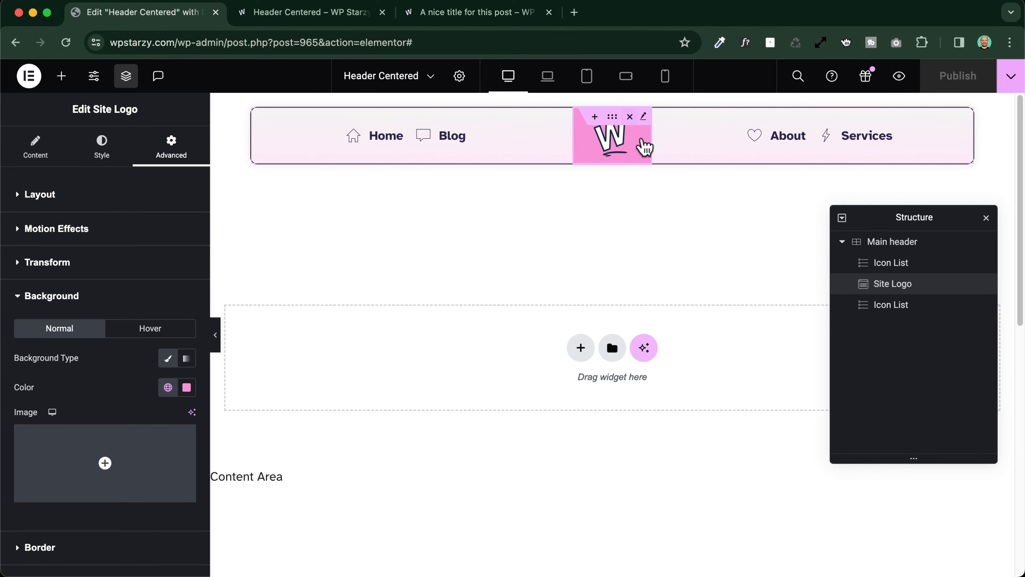
Set the Site Logo's hover background to the orange global colour Accent 1 and publish without a display condition
click(121, 305)
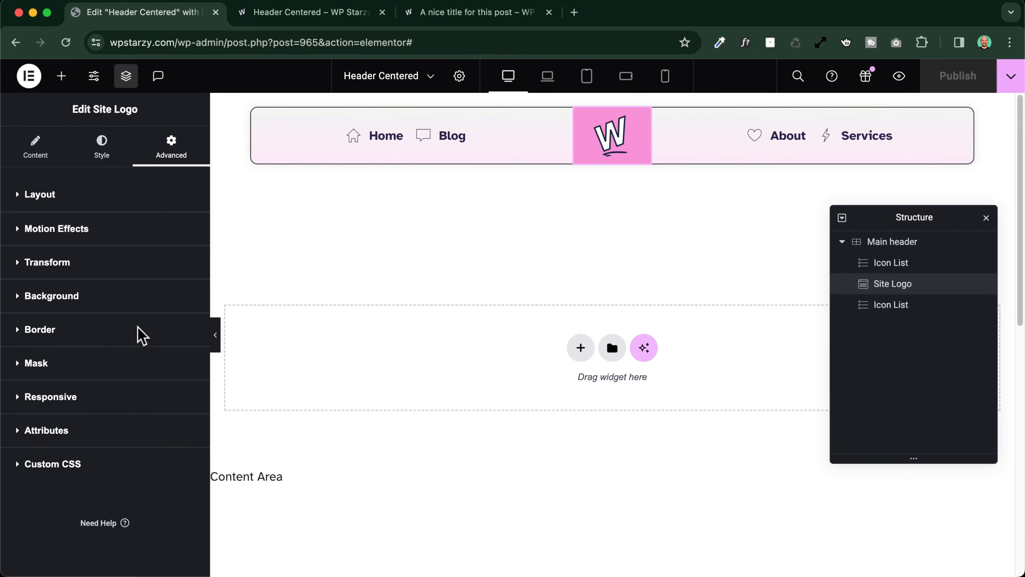
click(108, 325)
click(71, 300)
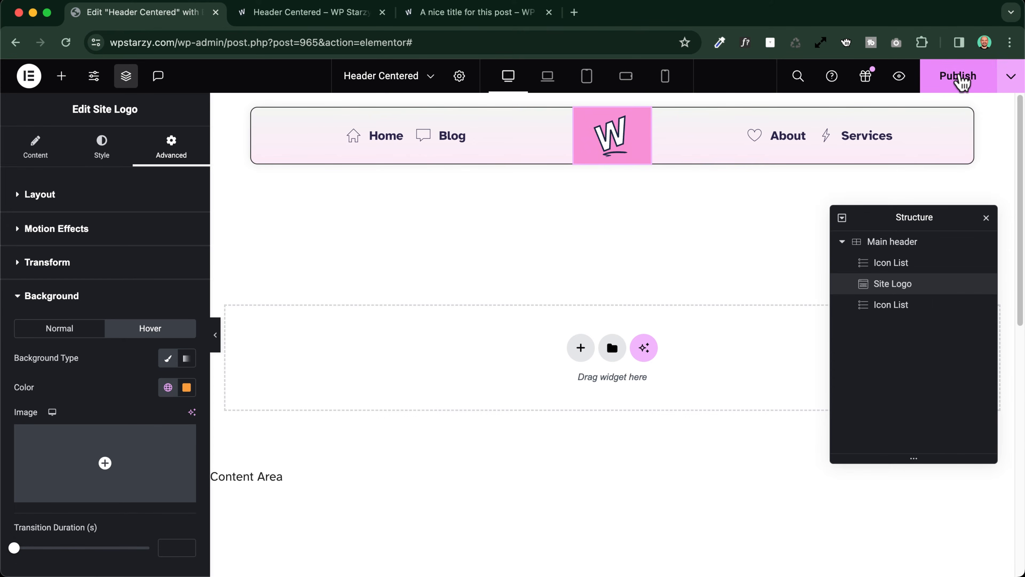
click(961, 80)
click(901, 557)
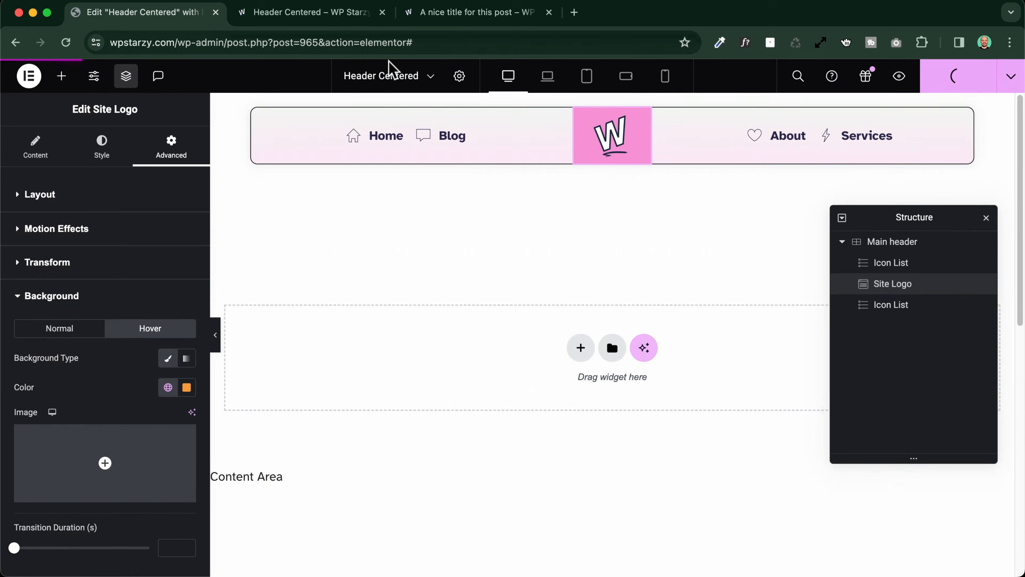
Check the logo's hover background and the sticky header while scrolling the browser preview, and return to the template editor
click(337, 18)
scroll(314, 188, down, 5)
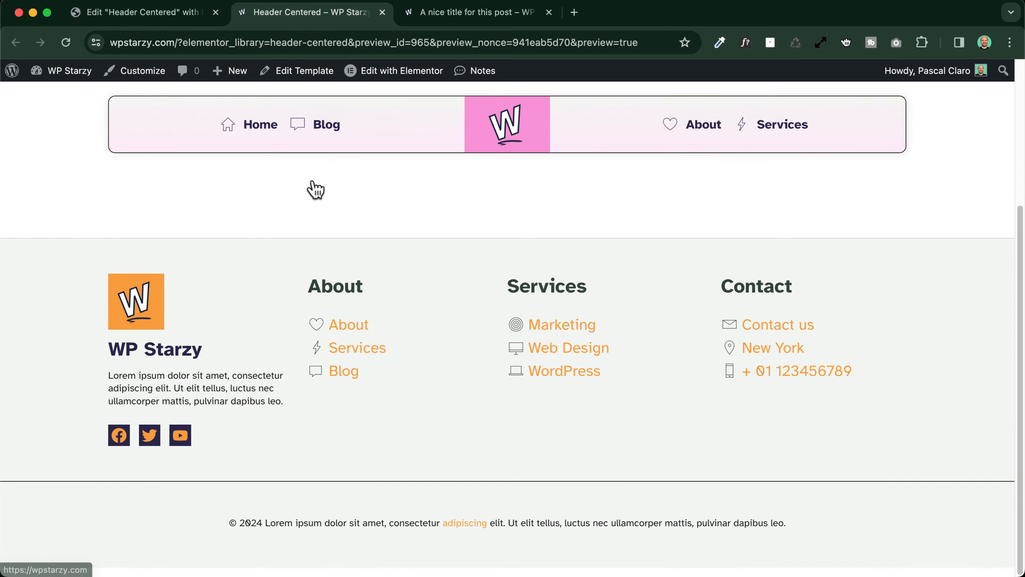
scroll(317, 173, up, 5)
click(188, 11)
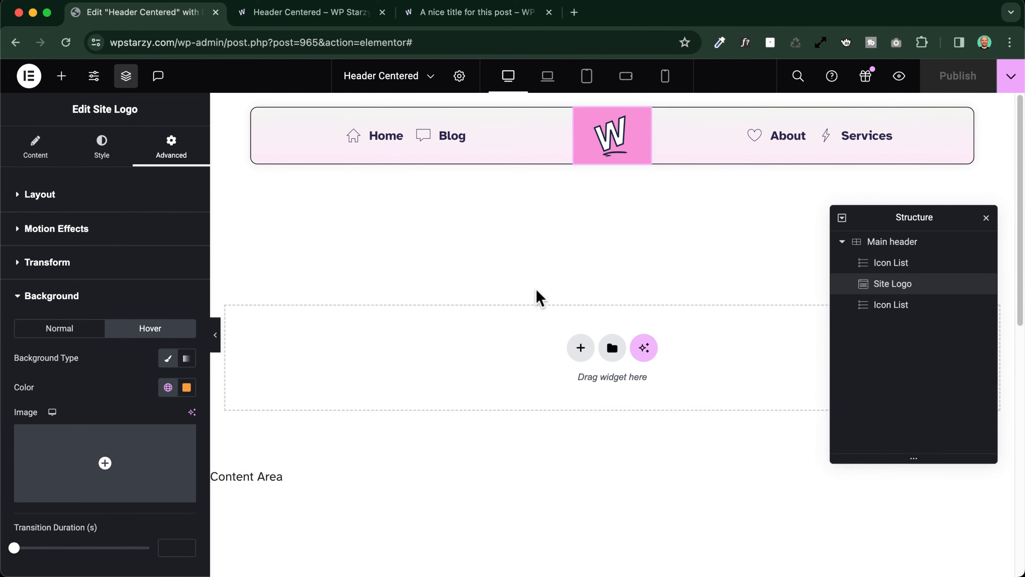
Inspect the header layout in the laptop, tablet portrait, mobile landscape and mobile portrait views
click(548, 76)
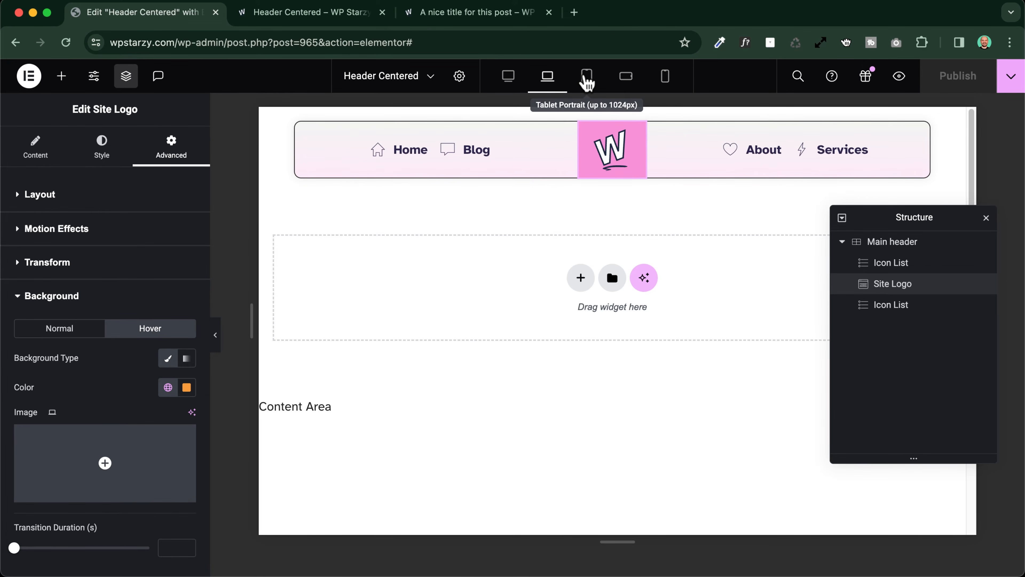
click(586, 79)
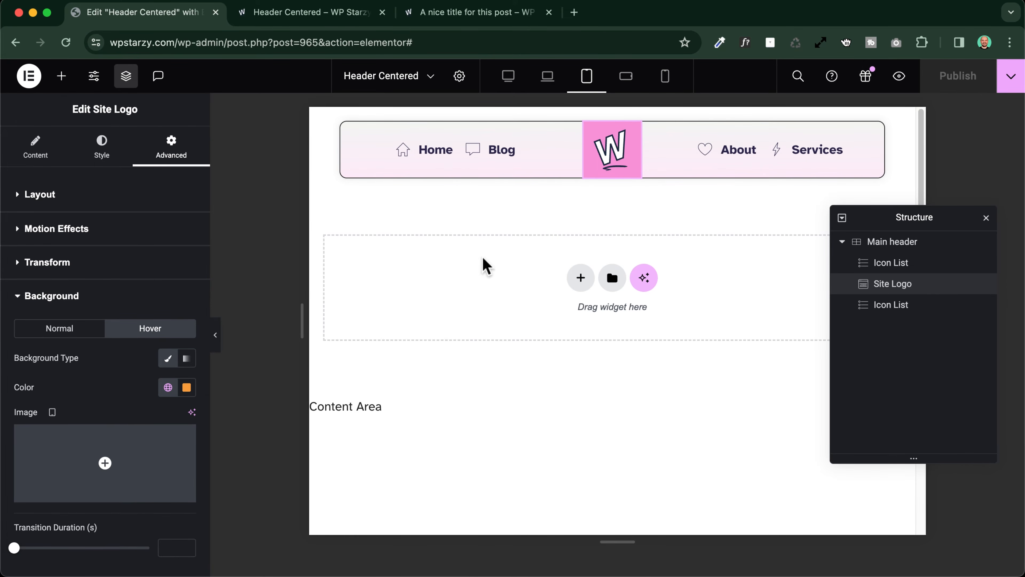
click(625, 76)
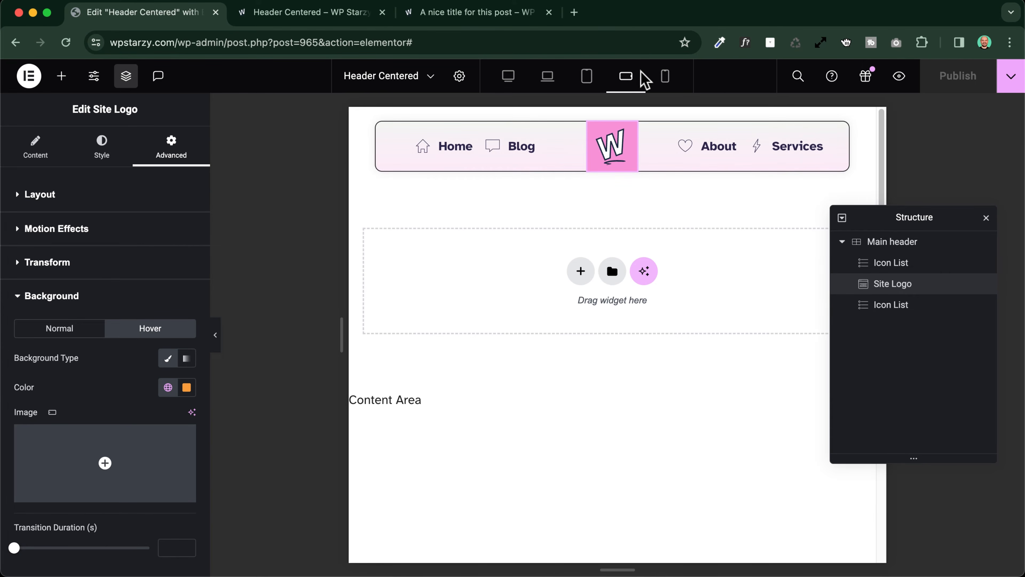
click(667, 78)
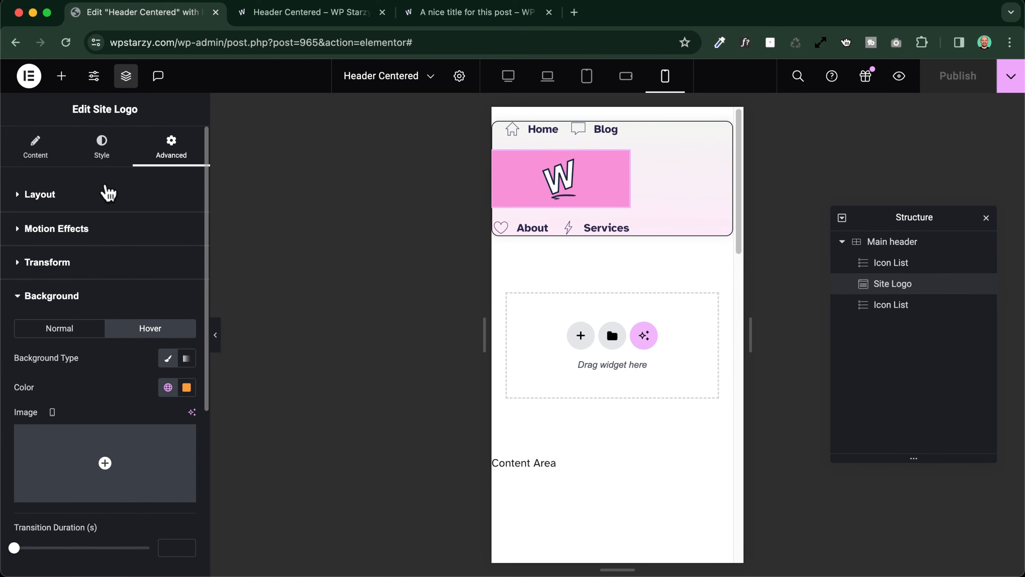
Set the Main header grid's mobile portrait width to 90% and publish the template without a display condition
click(901, 243)
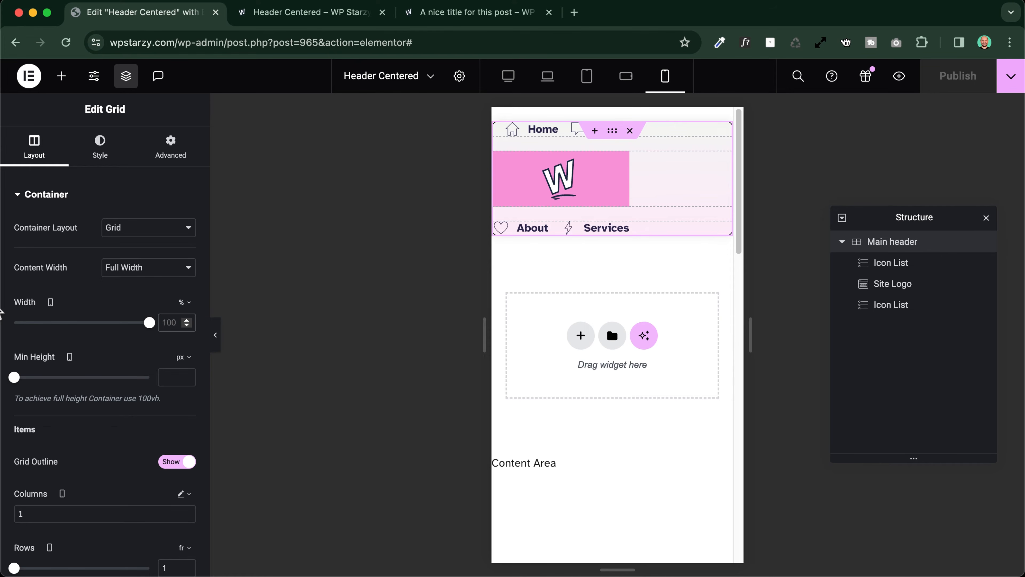
text(90)
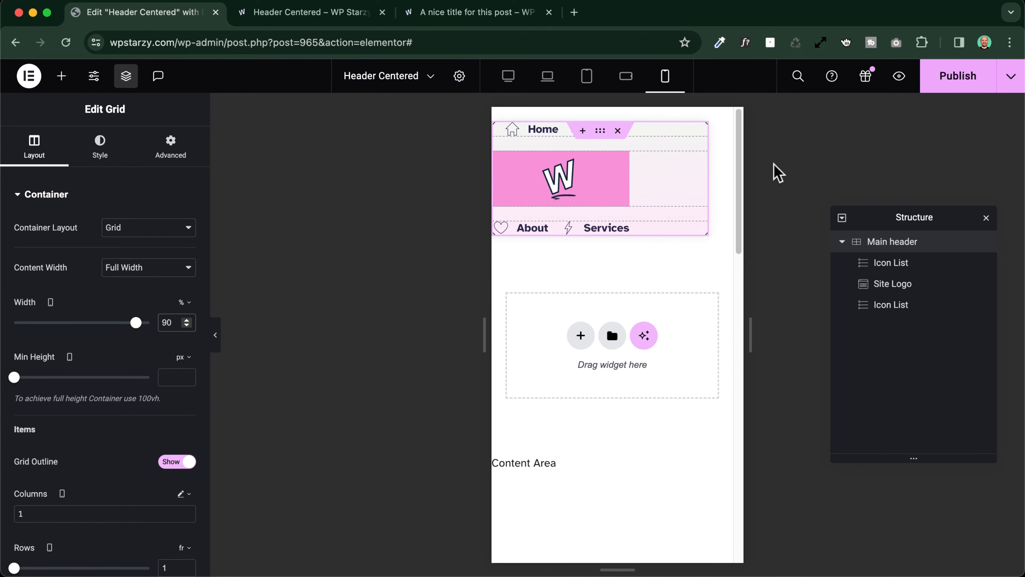
click(965, 84)
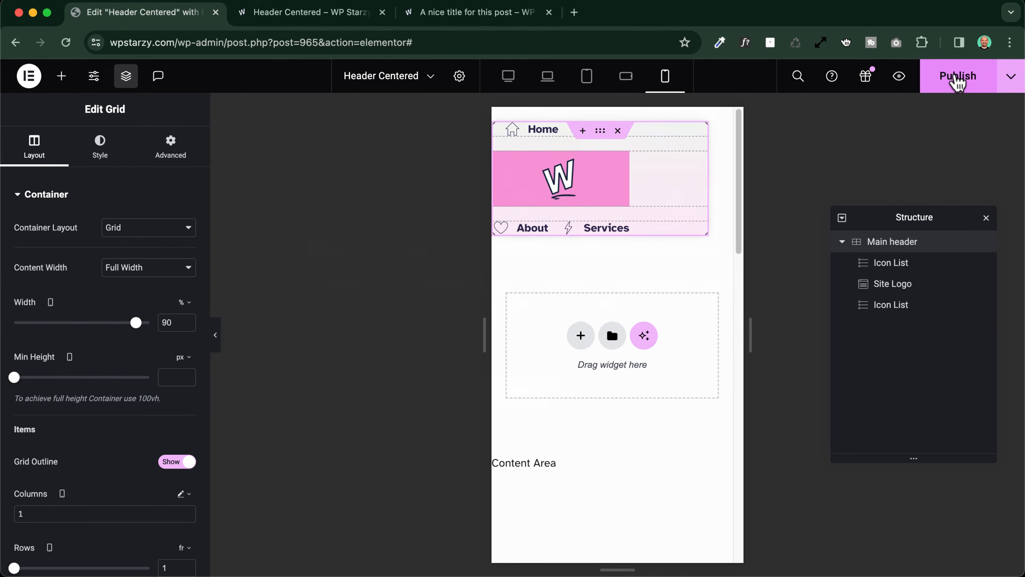
click(884, 555)
Compare the grid's columns with the mobile landscape view and set the mobile portrait columns to 1fr
click(626, 75)
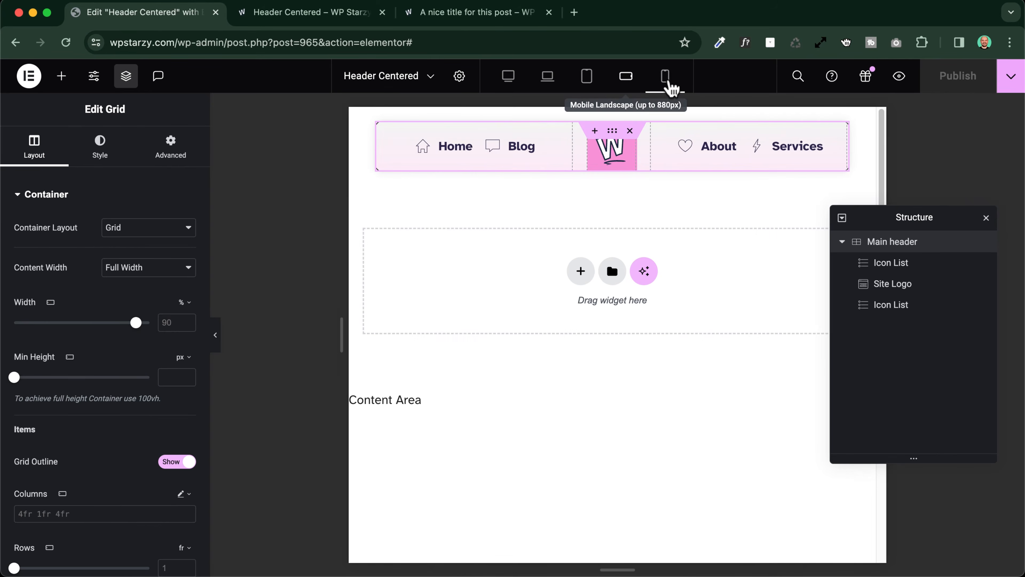
click(666, 77)
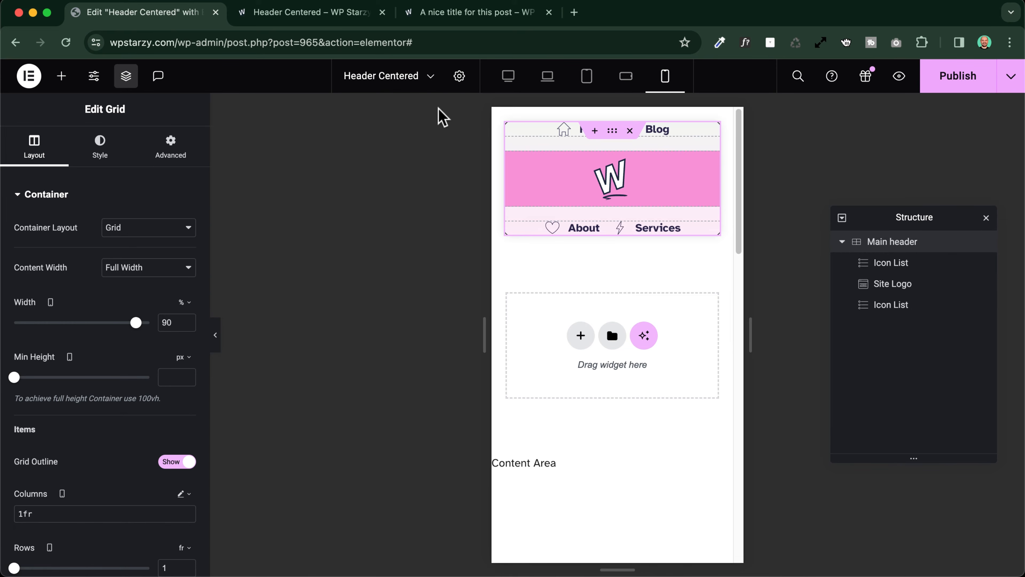
Examine the sample post's header at a narrow window width, opening and closing its hamburger menu, and return to the template editor
click(448, 14)
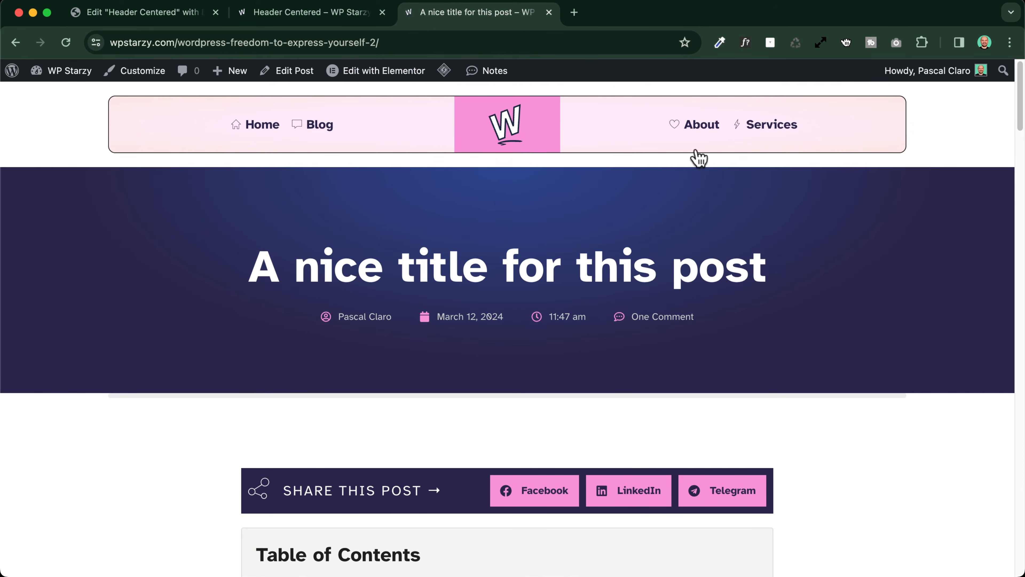
drag(1023, 214, 645, 198)
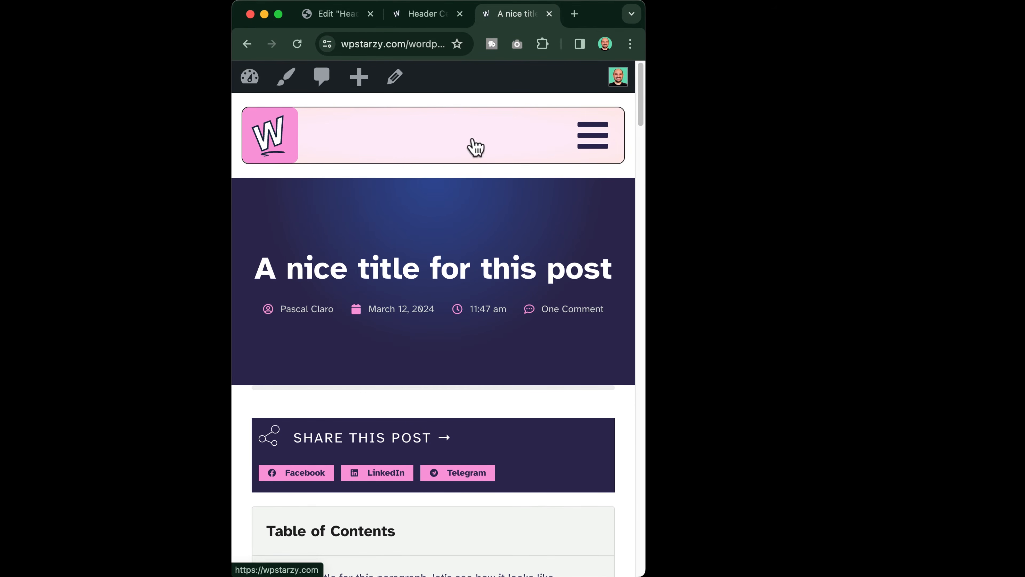
click(593, 144)
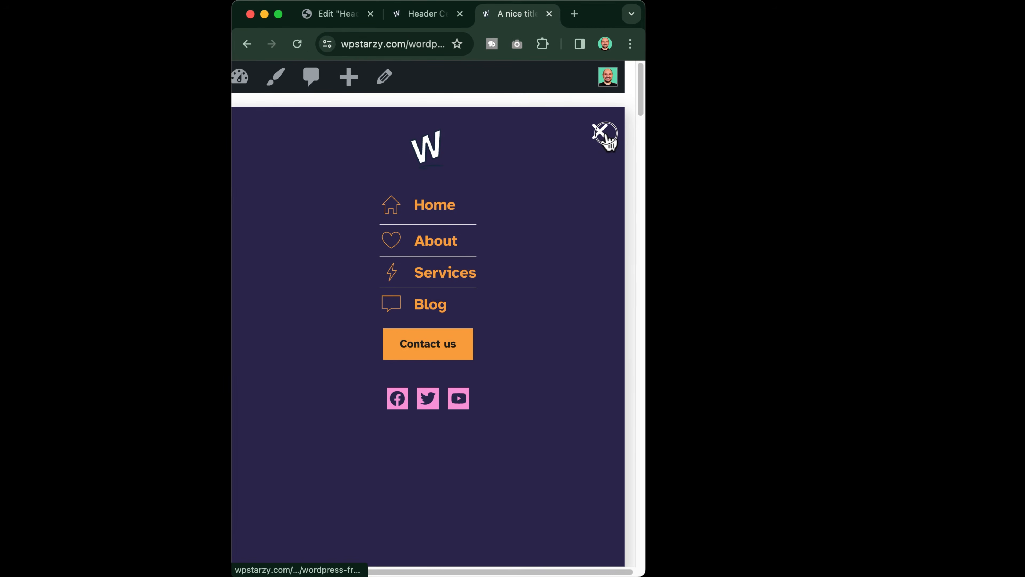
click(601, 139)
click(597, 139)
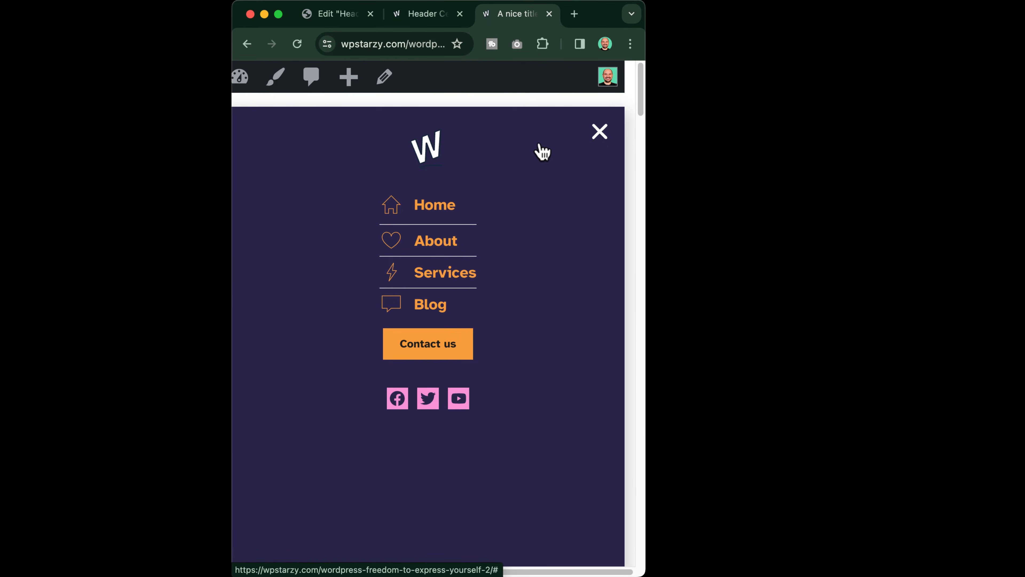
click(600, 134)
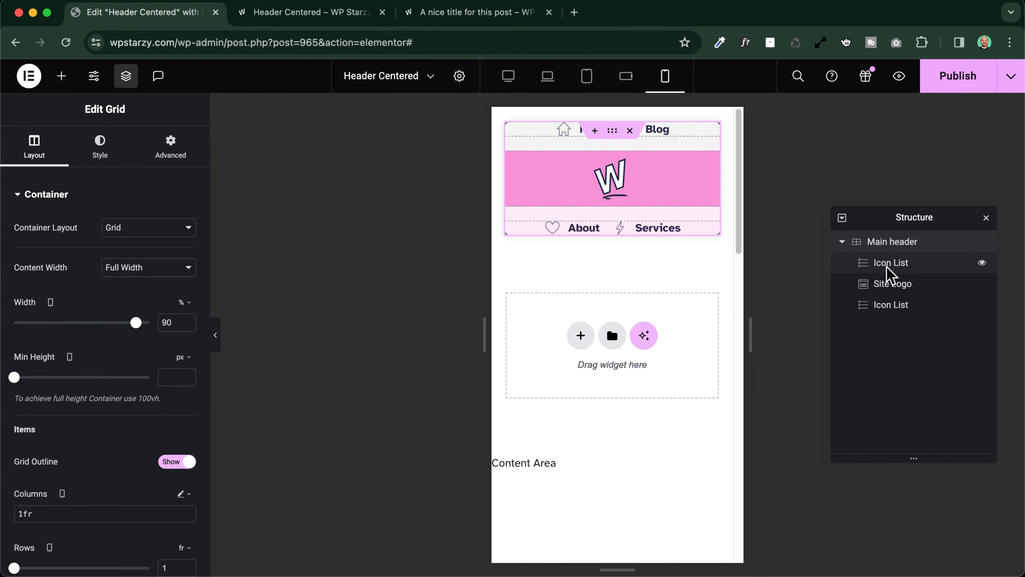
Hide the icon list containing Home and Blog on mobile portrait
click(906, 267)
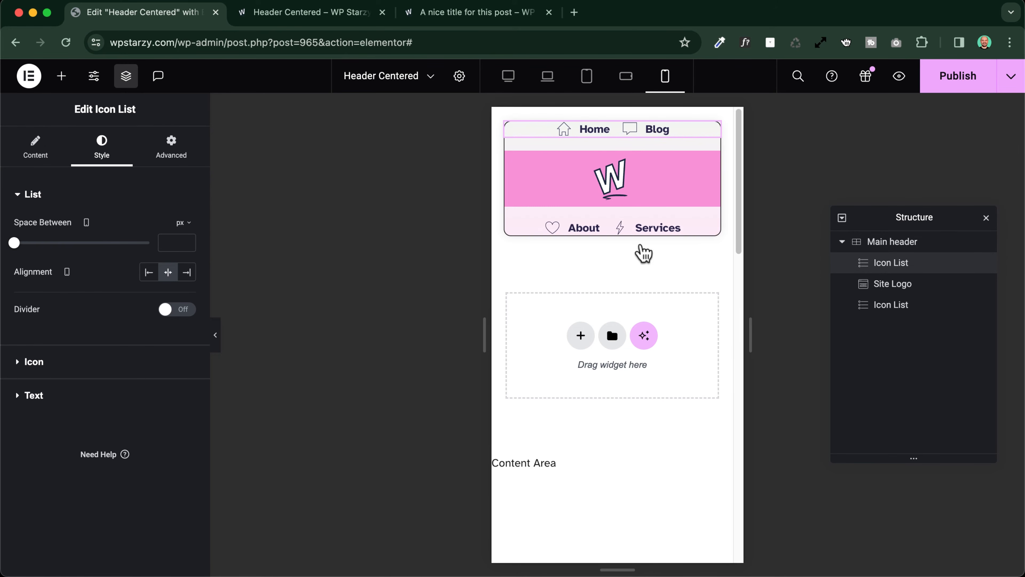
click(171, 147)
scroll(65, 428, down, 10)
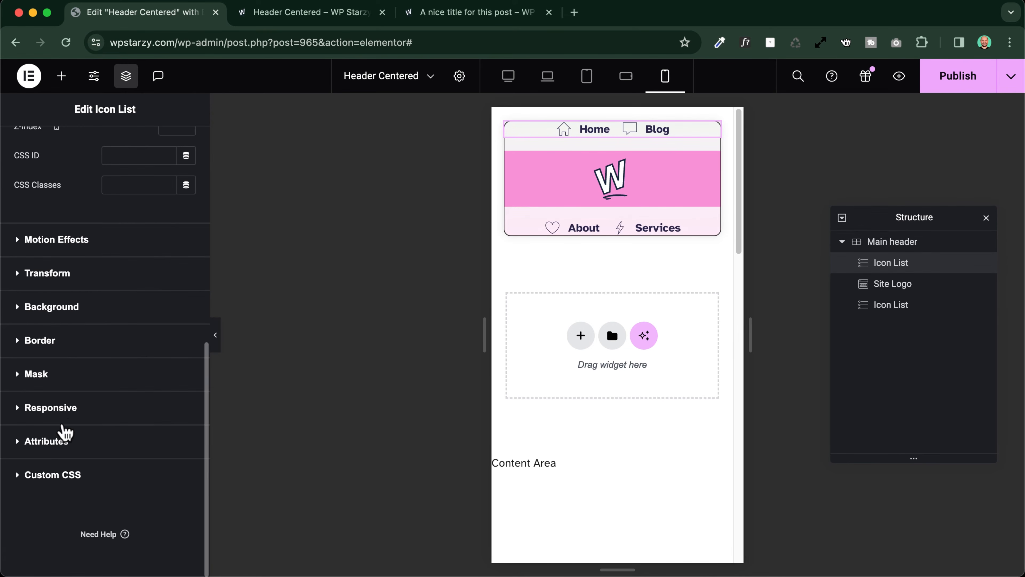
click(67, 412)
scroll(121, 434, down, 4)
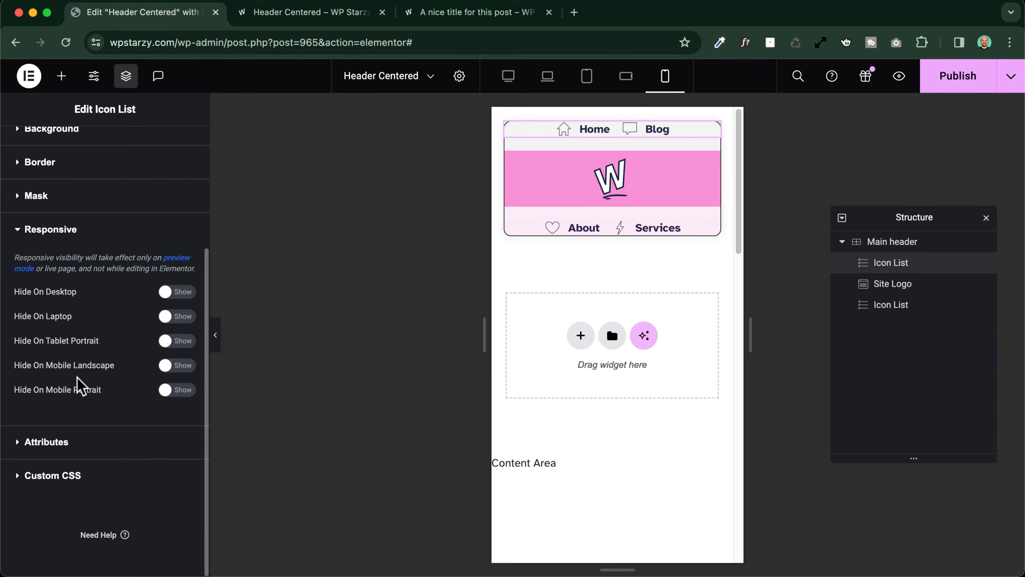
click(177, 390)
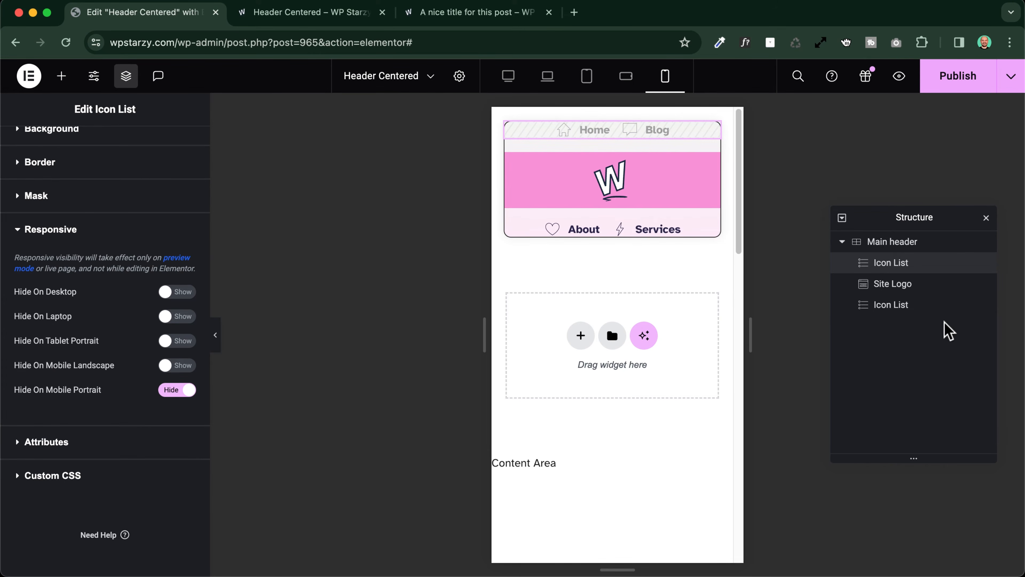
Hide the icon list containing About and Services on mobile portrait
click(909, 307)
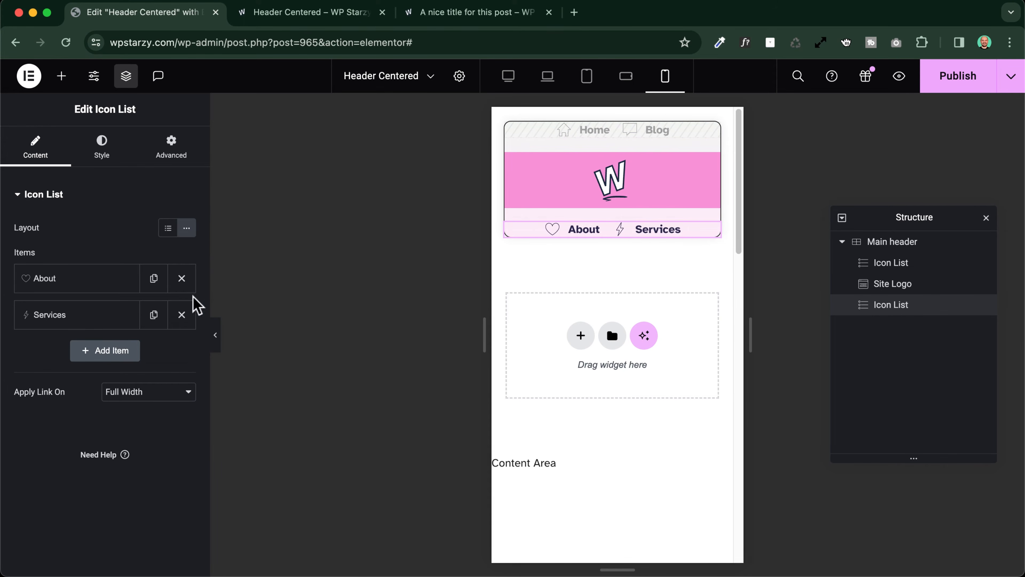
click(173, 162)
scroll(57, 388, down, 10)
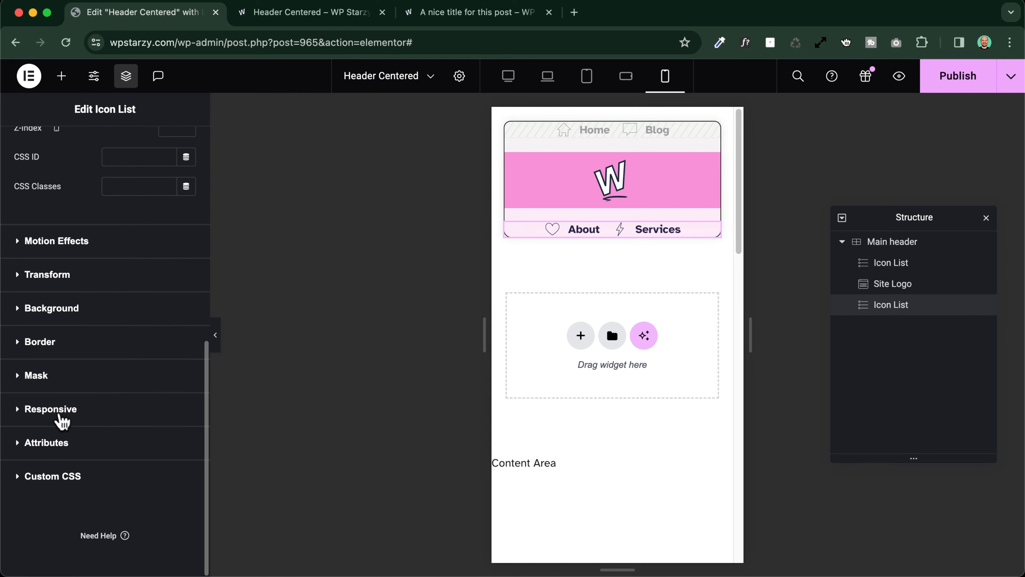
click(59, 412)
scroll(87, 424, down, 5)
click(188, 389)
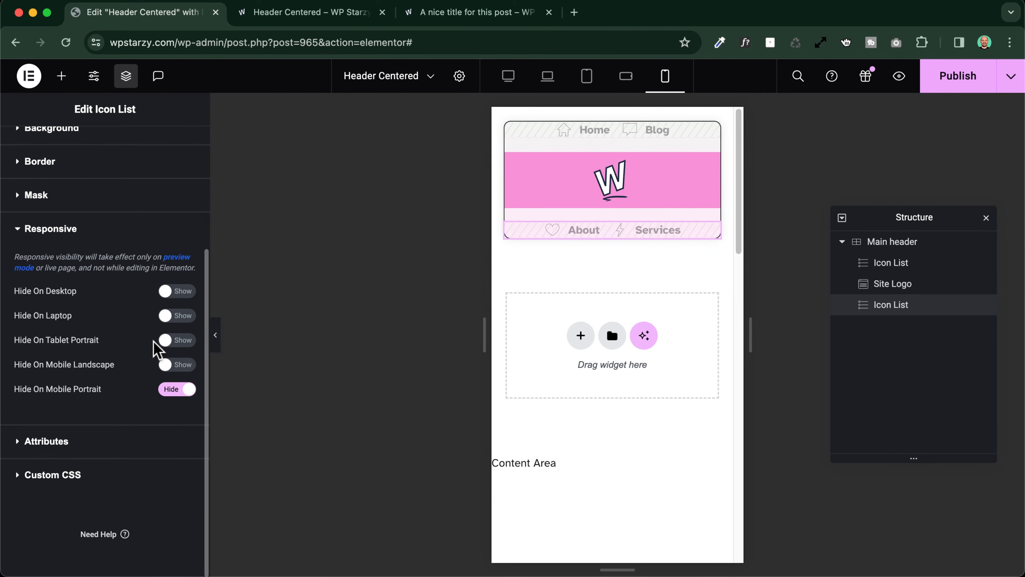
Set the Site Logo's order to Start on mobile portrait
click(891, 305)
click(890, 291)
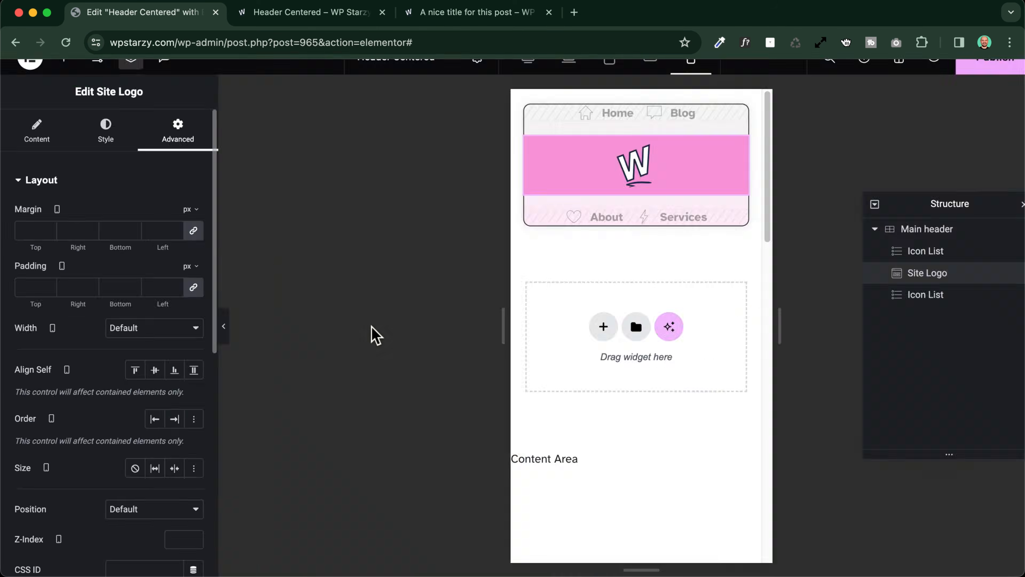
click(155, 418)
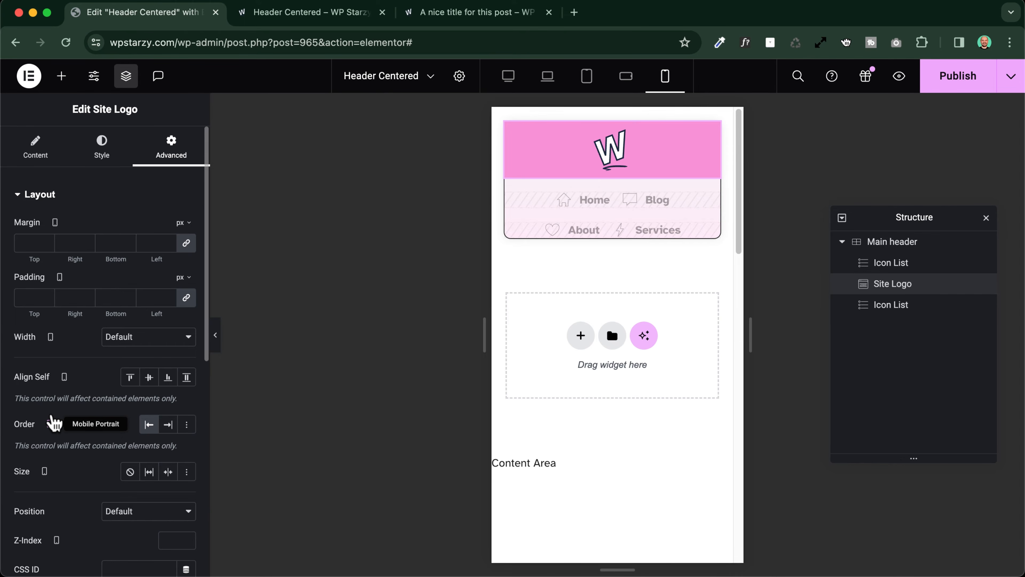
Check the logo and hamburger menu placement in the sample post's header at a narrow window width, and return to the template editor
click(469, 12)
drag(1024, 290, 615, 266)
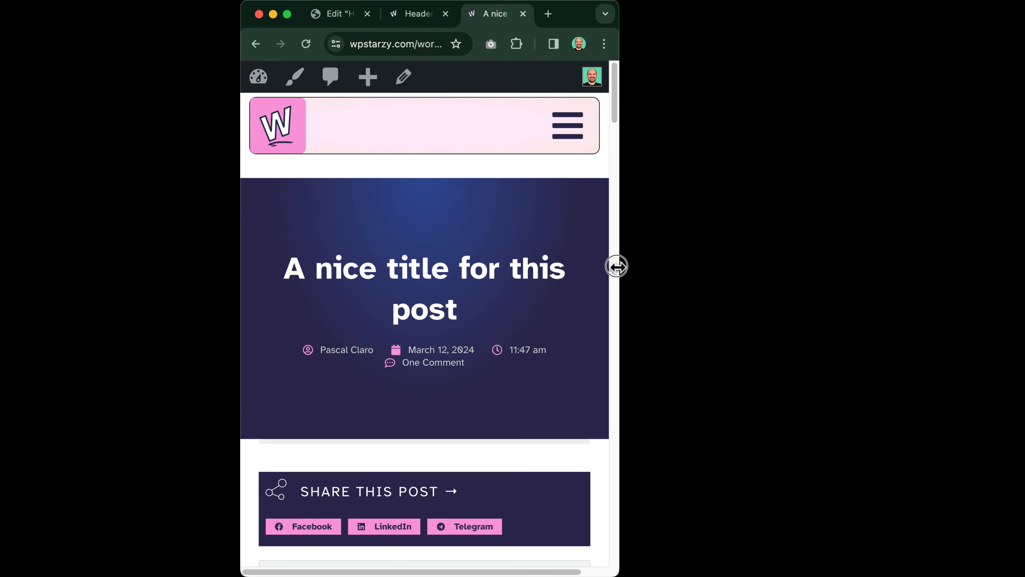
click(573, 136)
click(571, 133)
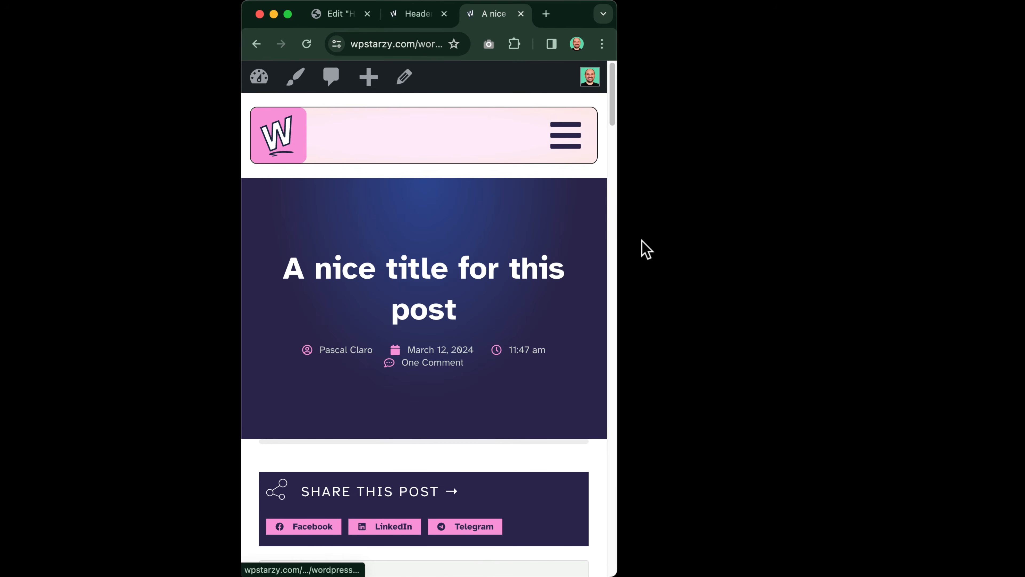
drag(616, 236, 1023, 228)
click(143, 9)
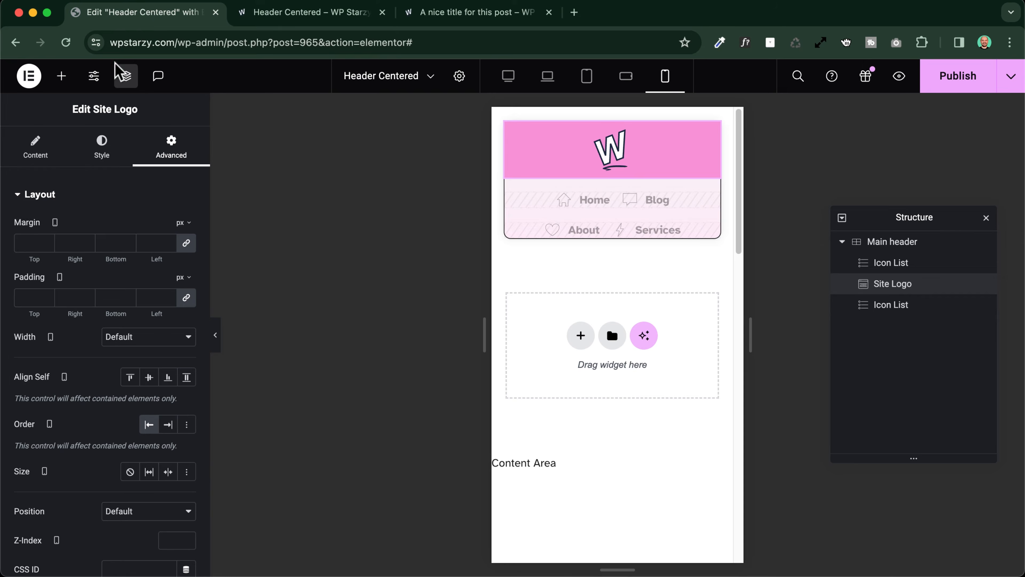
Add an Icon widget as the last item of Main header and set its icon to Stream
click(62, 76)
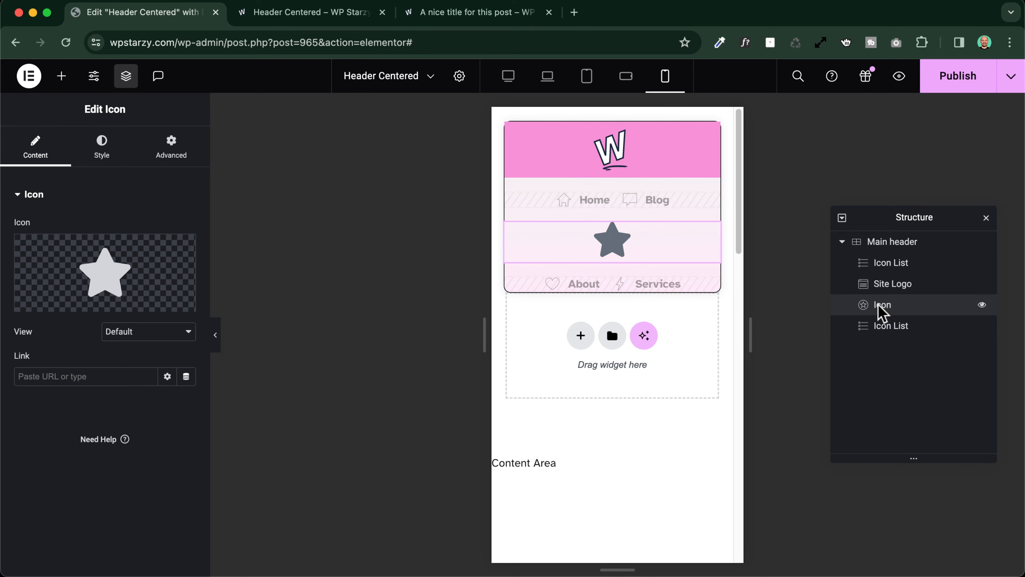
drag(867, 306, 872, 333)
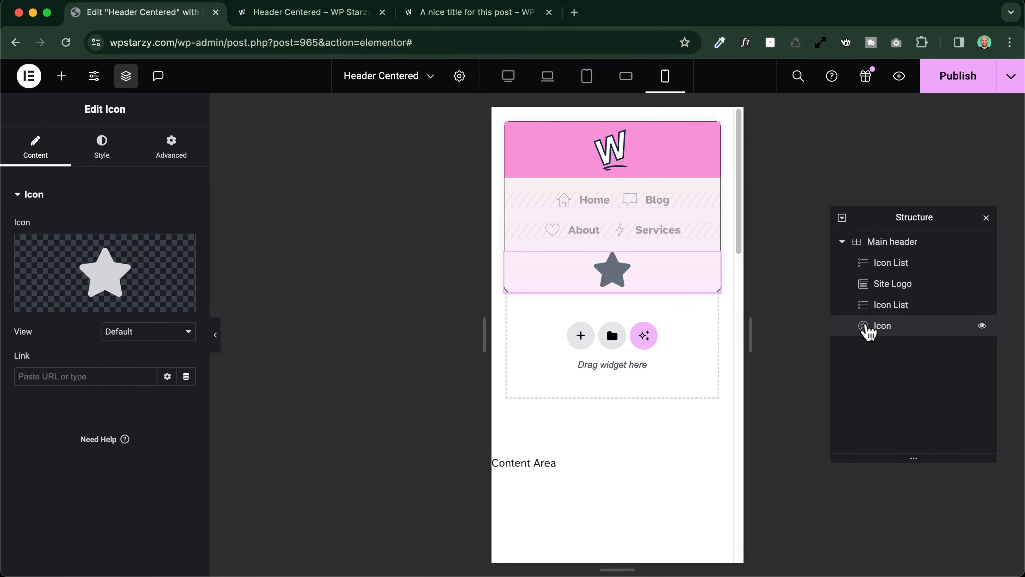
click(100, 274)
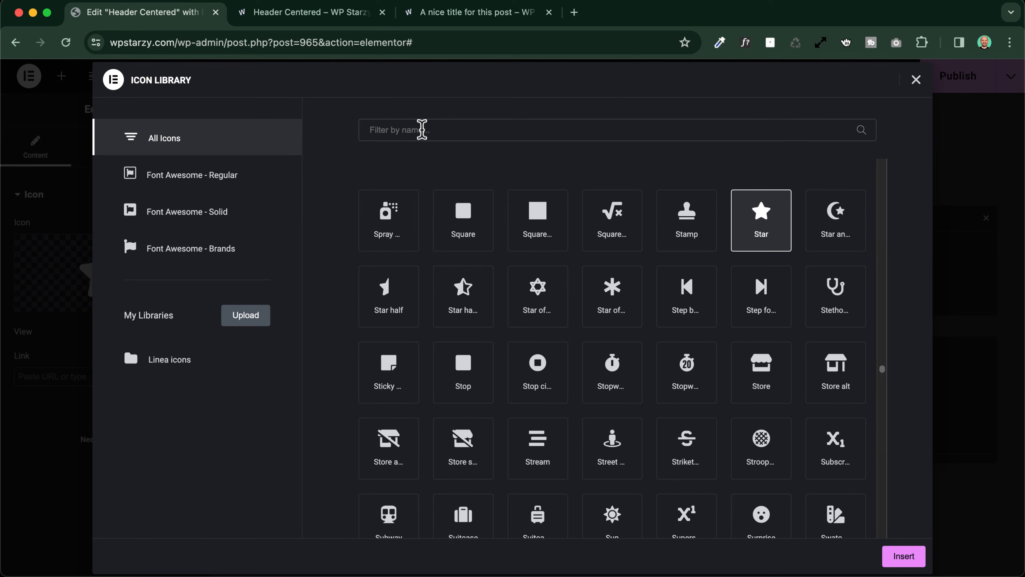
click(543, 438)
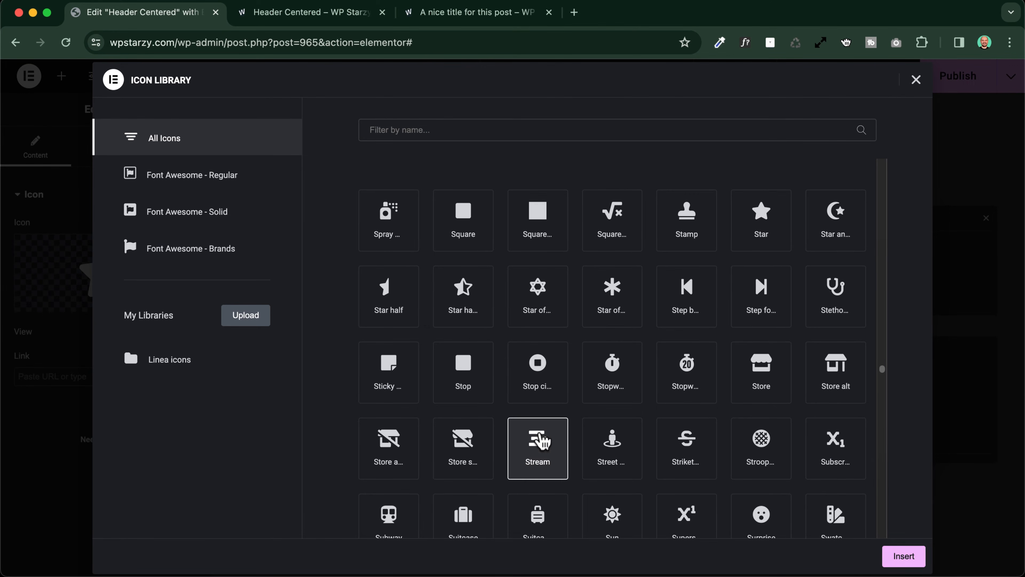
click(894, 557)
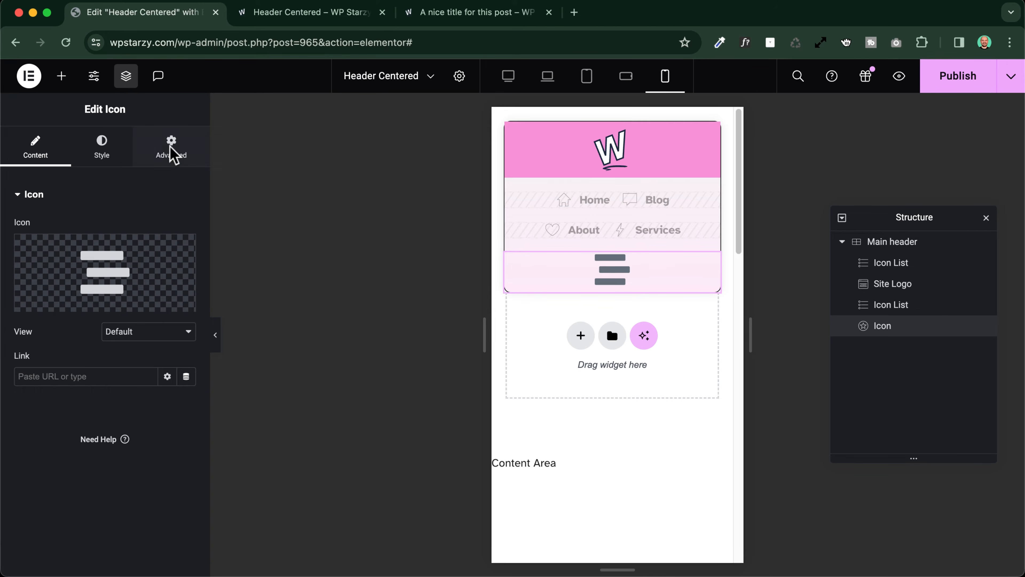
Unlink the Icon widget's margins and set its bottom margin to -8 px
click(172, 152)
click(186, 242)
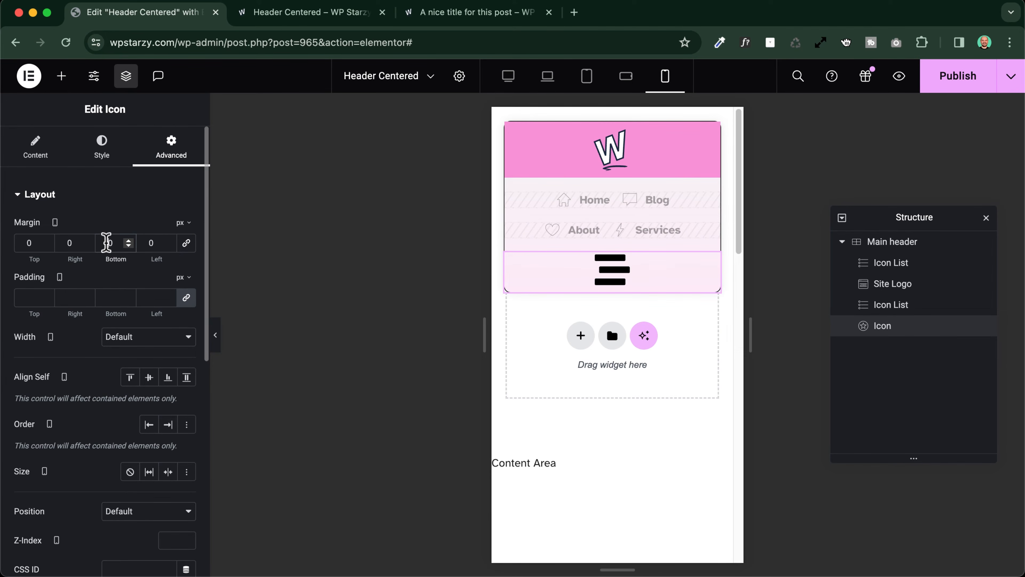
key(Down)
key(Down)
key(Down)
key(Down)
key(Down)
key(Down)
key(Down)
key(Down)
key(Down)
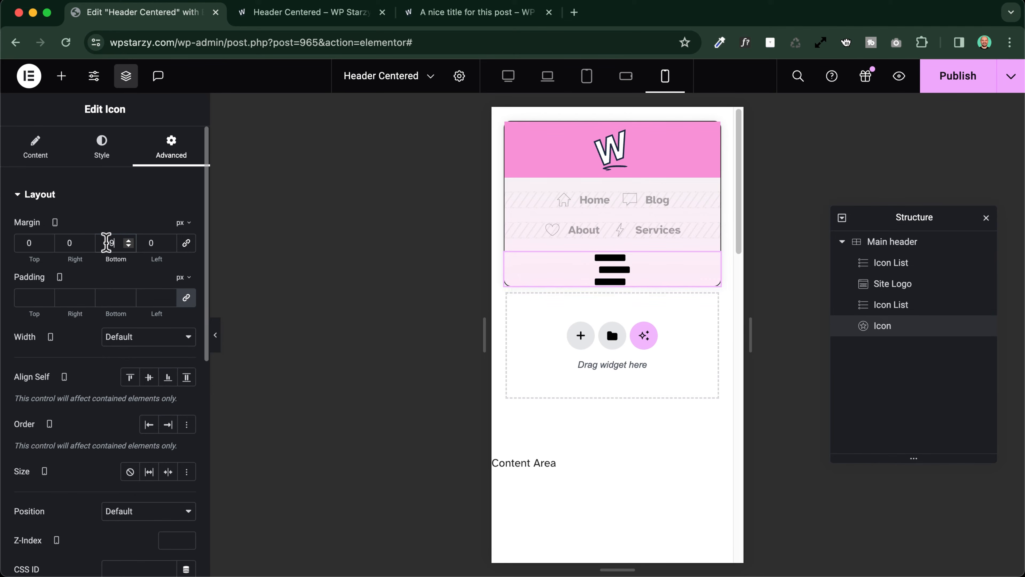
key(Up)
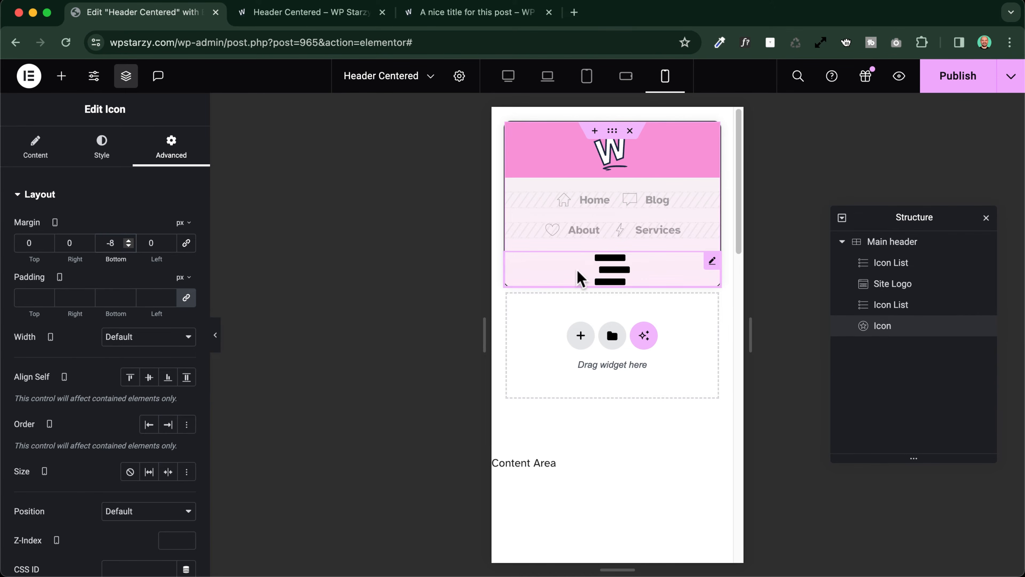
Set the Icon widget's primary color to the global color Dark 1
click(102, 146)
click(167, 287)
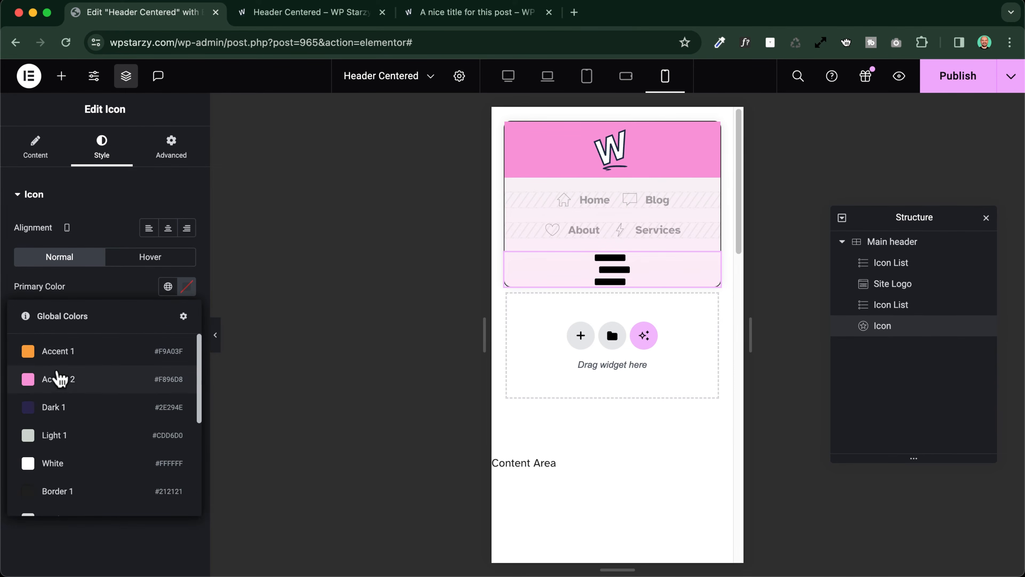
click(57, 412)
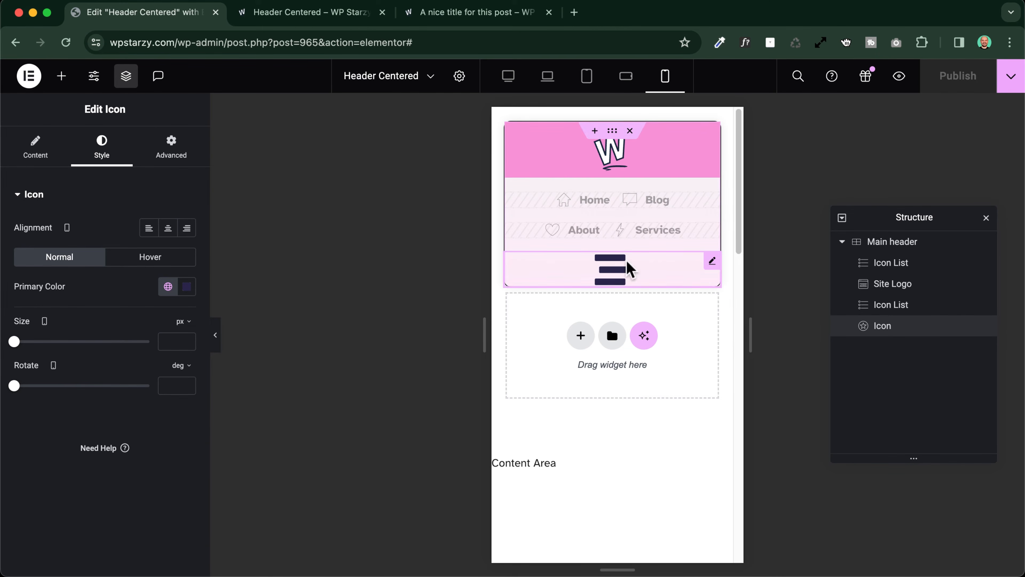
Hide the Icon widget on desktop, laptop, tablet portrait and mobile landscape
click(173, 150)
scroll(57, 362, down, 10)
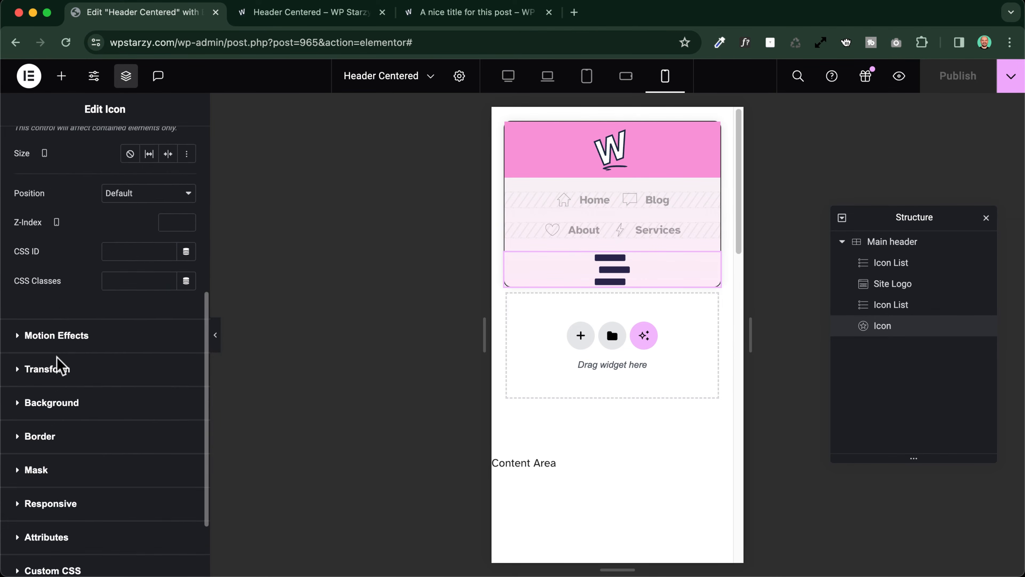
click(57, 408)
scroll(58, 419, down, 5)
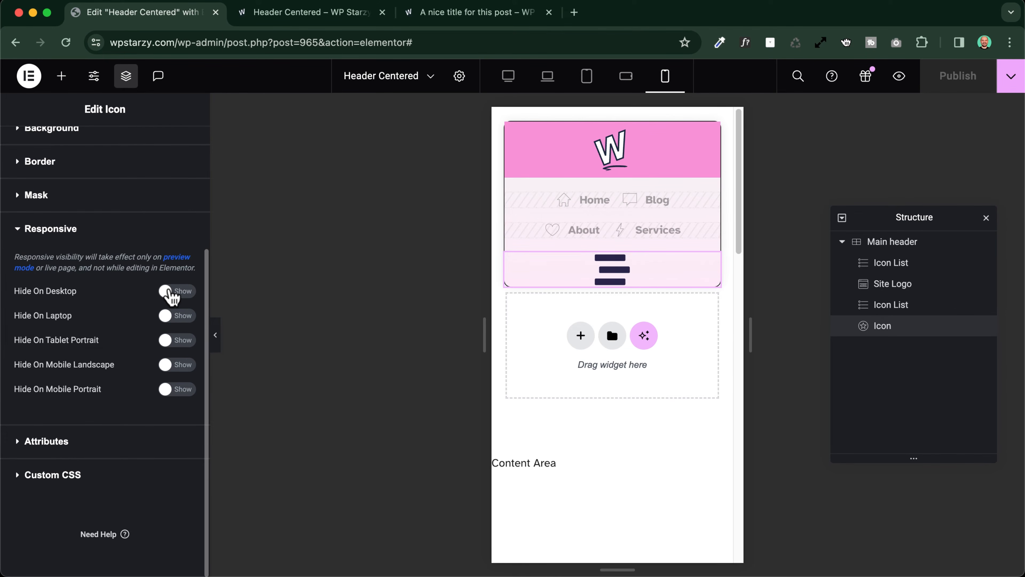
click(169, 292)
click(171, 316)
click(171, 340)
click(172, 364)
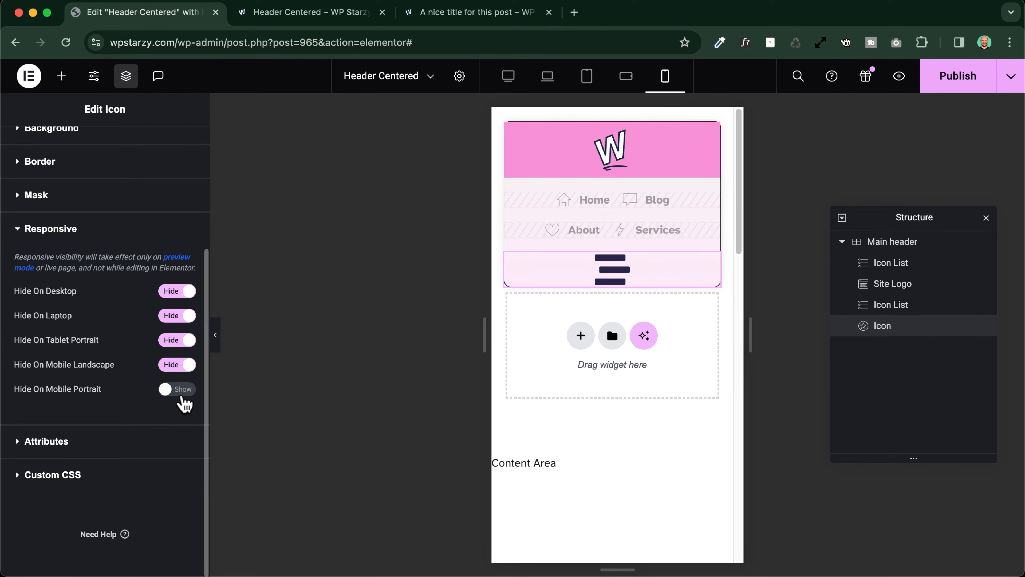
Preview the header in mobile portrait, mobile landscape and tablet portrait, and return to editing the mobile portrait view
click(216, 335)
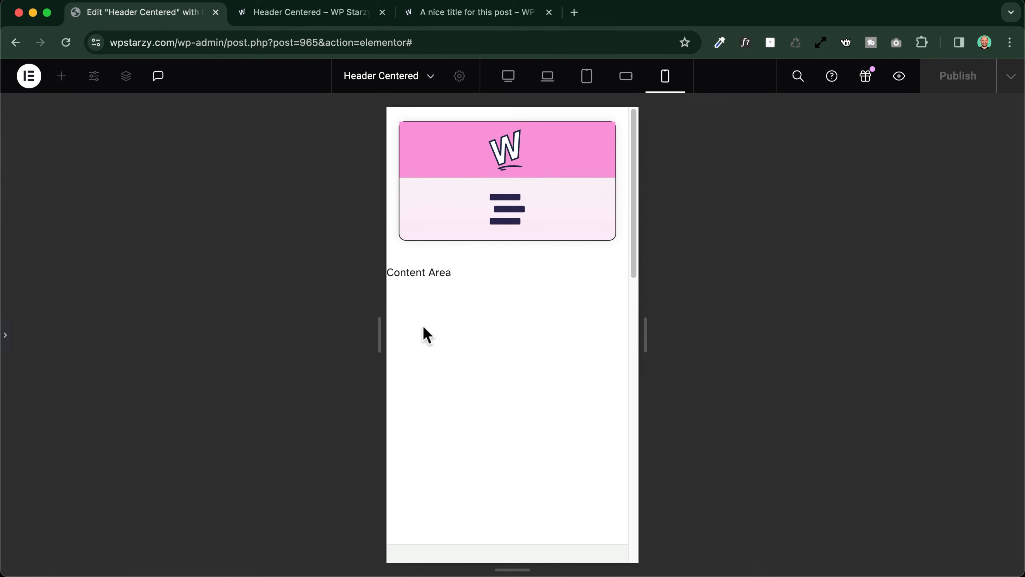
click(625, 82)
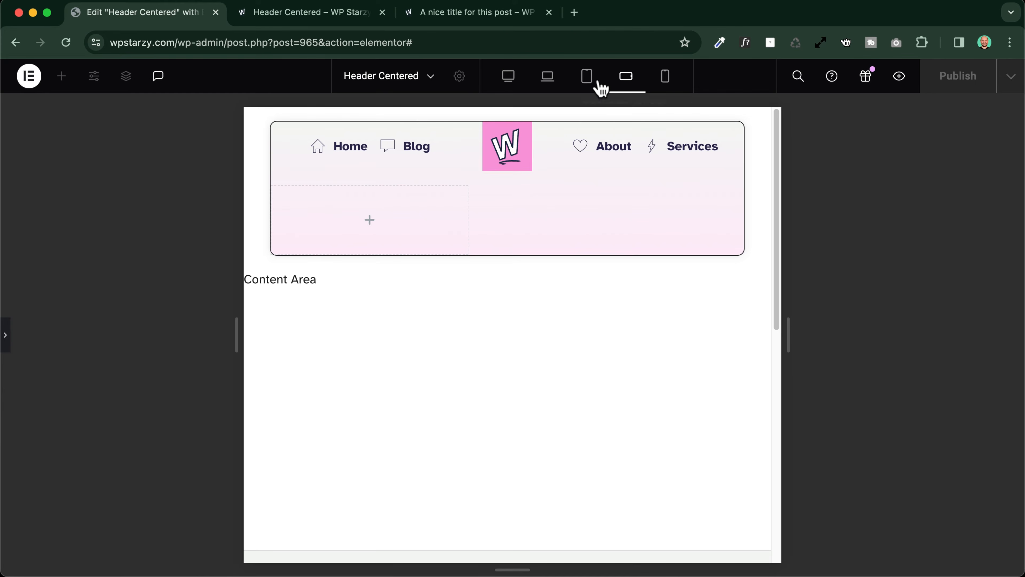
click(588, 82)
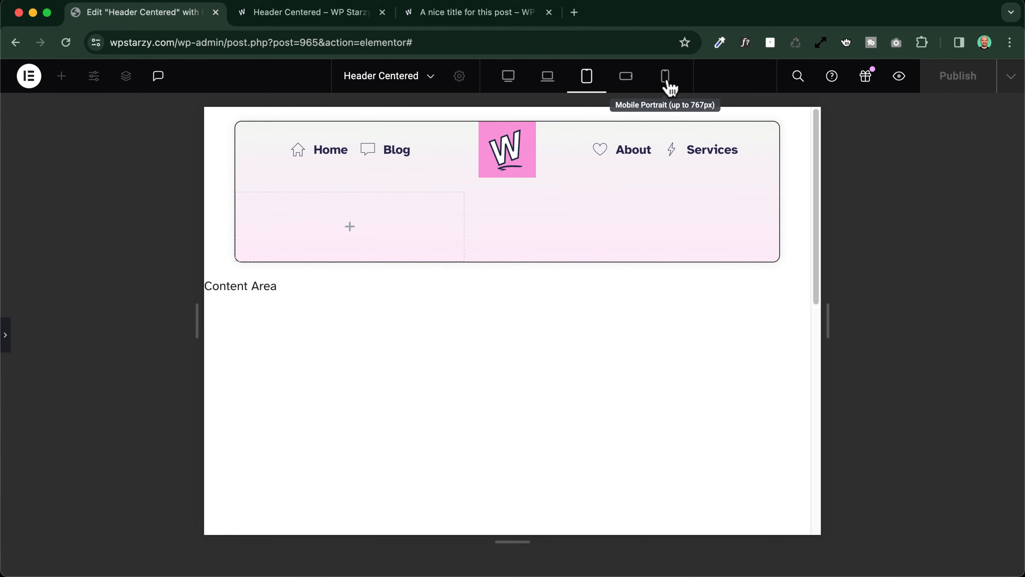
click(667, 83)
click(670, 85)
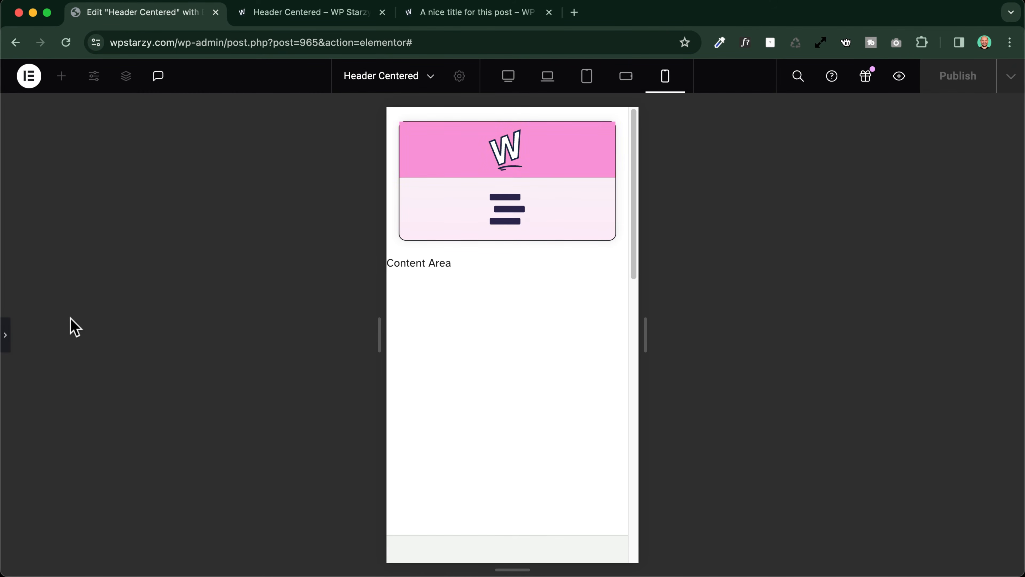
click(6, 335)
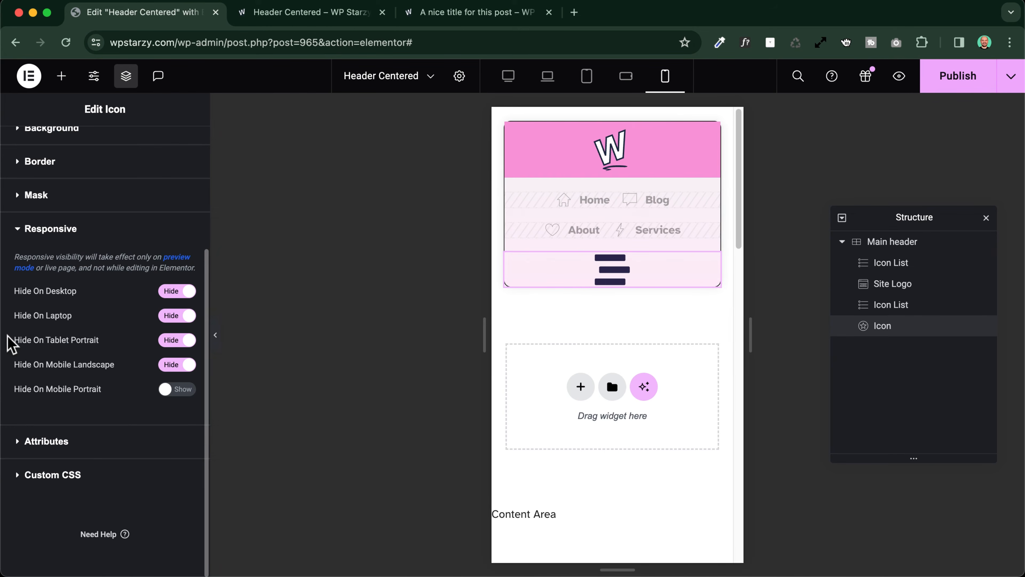
Set the Main header grid's auto flow to Column on mobile portrait and preview the header layout
click(912, 244)
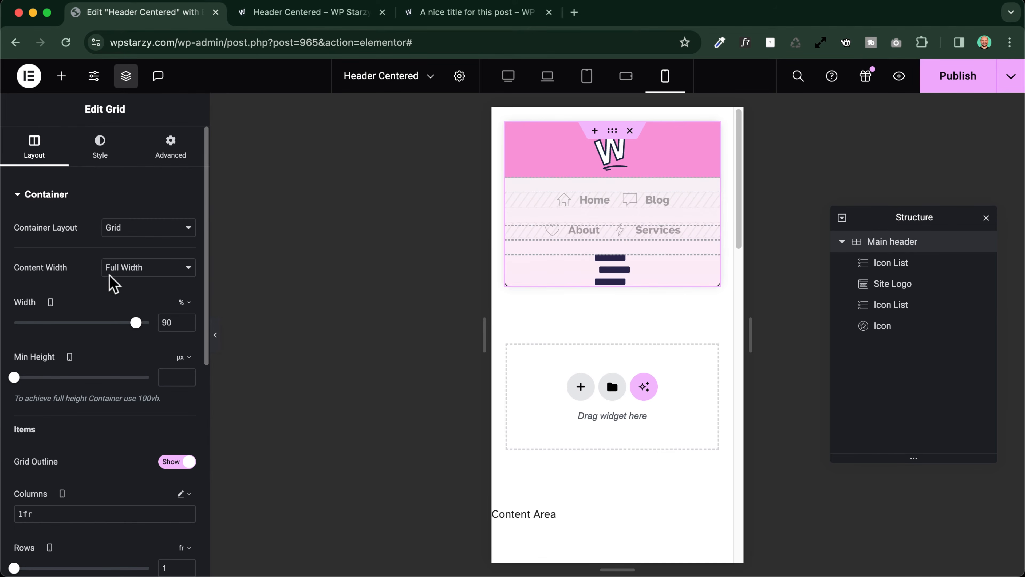
scroll(33, 251, down, 9)
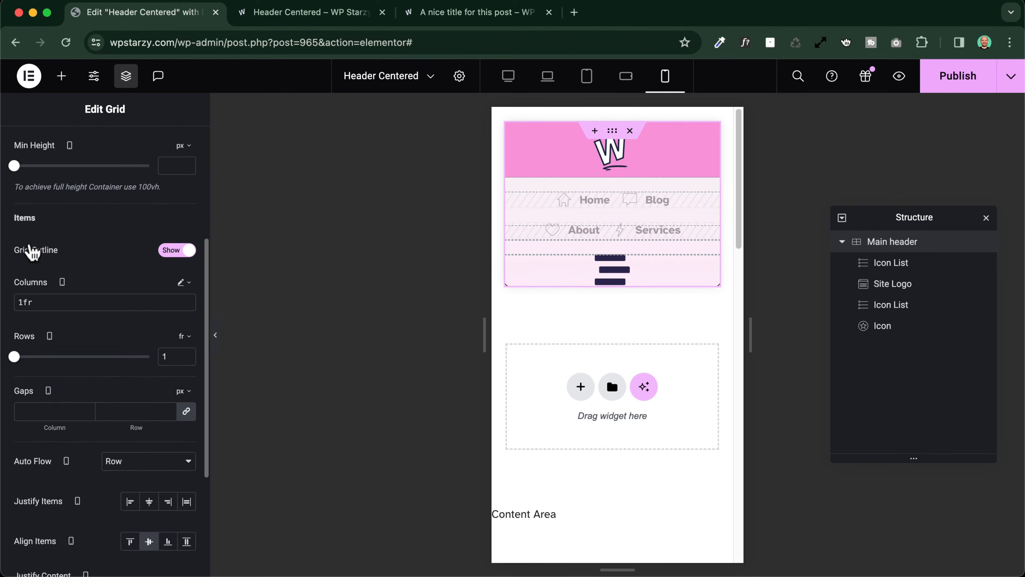
scroll(30, 243, down, 3)
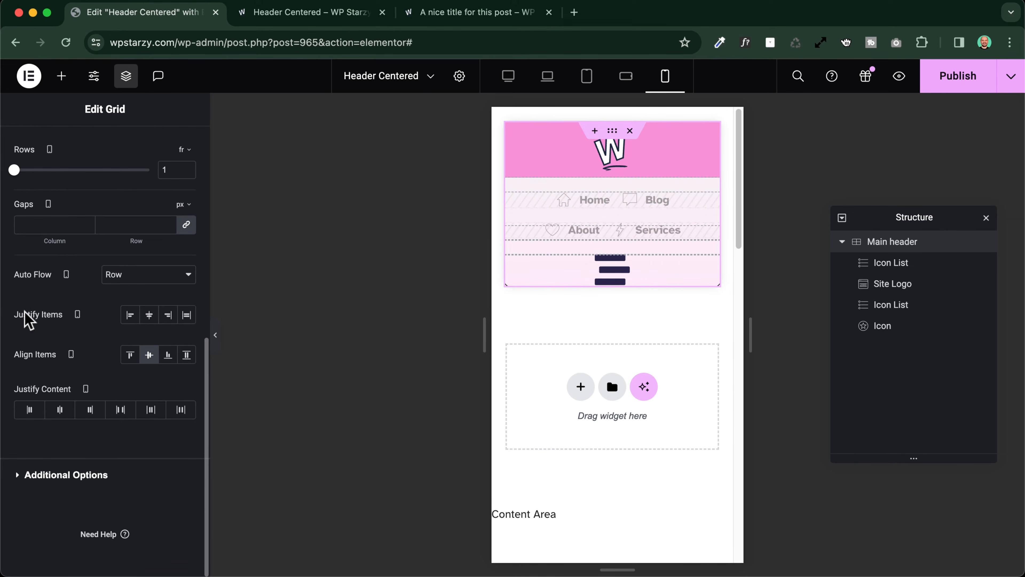
click(167, 282)
click(160, 292)
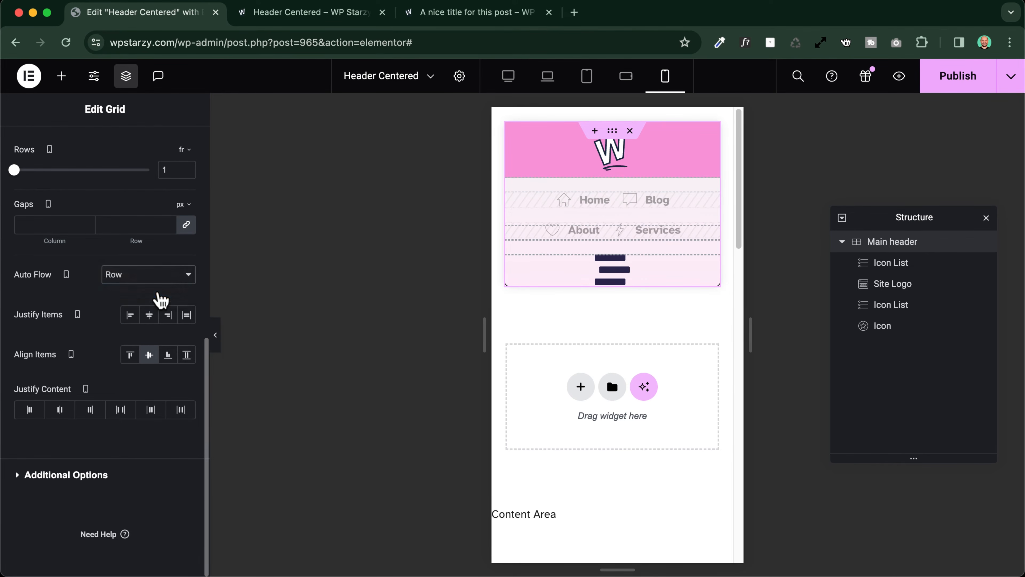
click(214, 336)
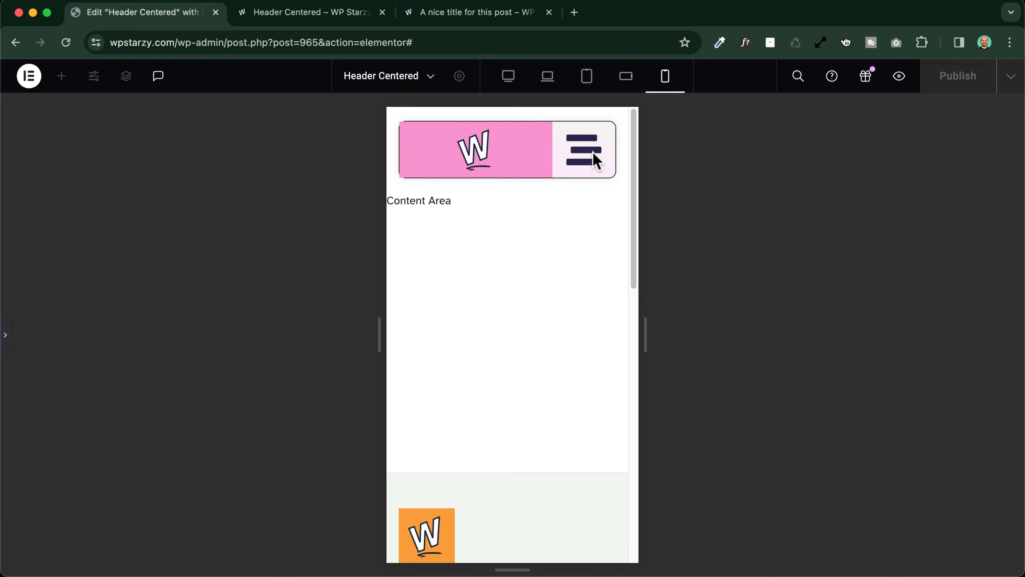
click(7, 335)
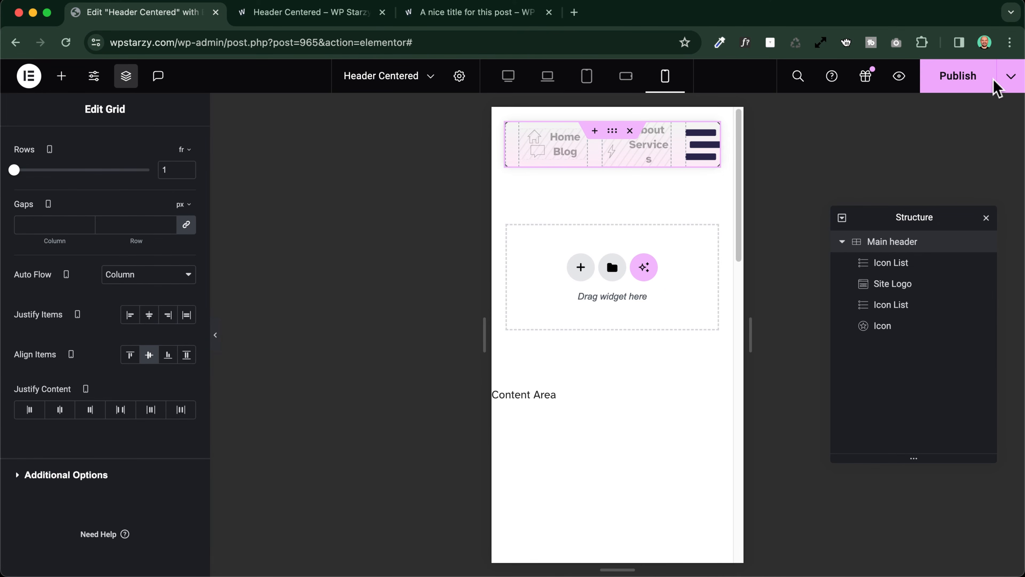
Publish the header template without adding a display condition and reload the editor
click(977, 79)
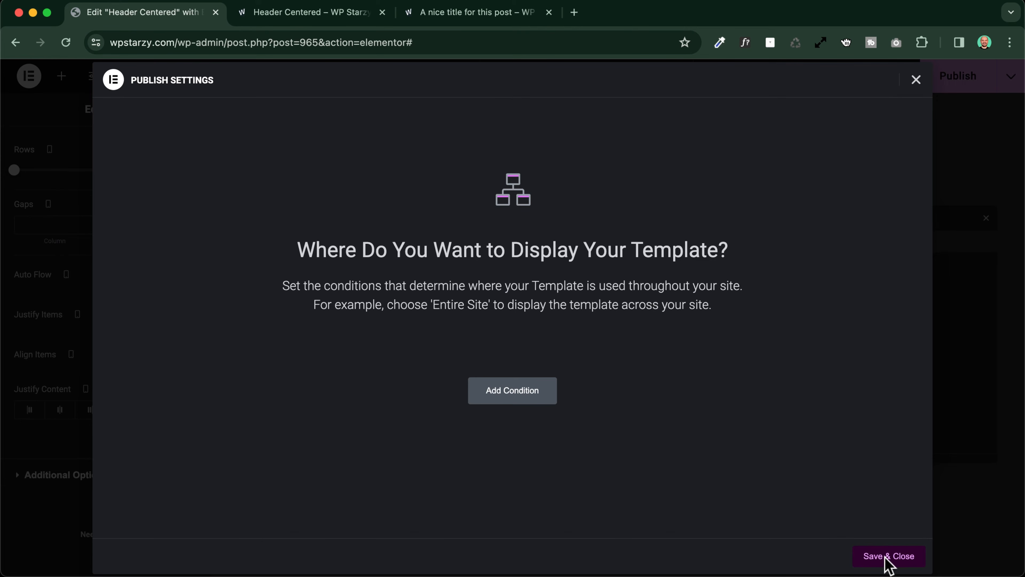
click(888, 556)
click(66, 42)
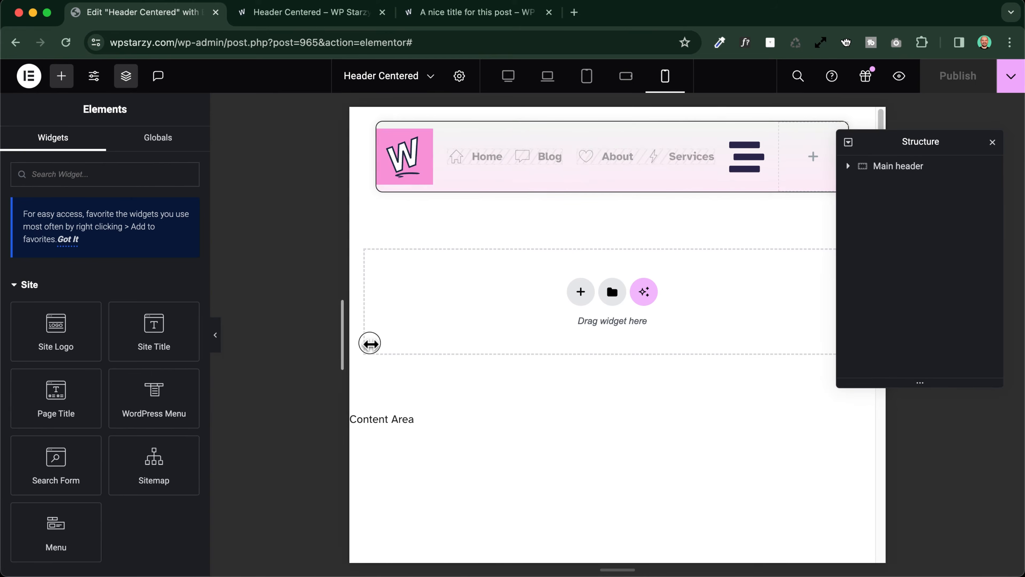
Open the Site Logo's settings and preview the mobile portrait header at a narrower canvas width
drag(370, 344, 330, 335)
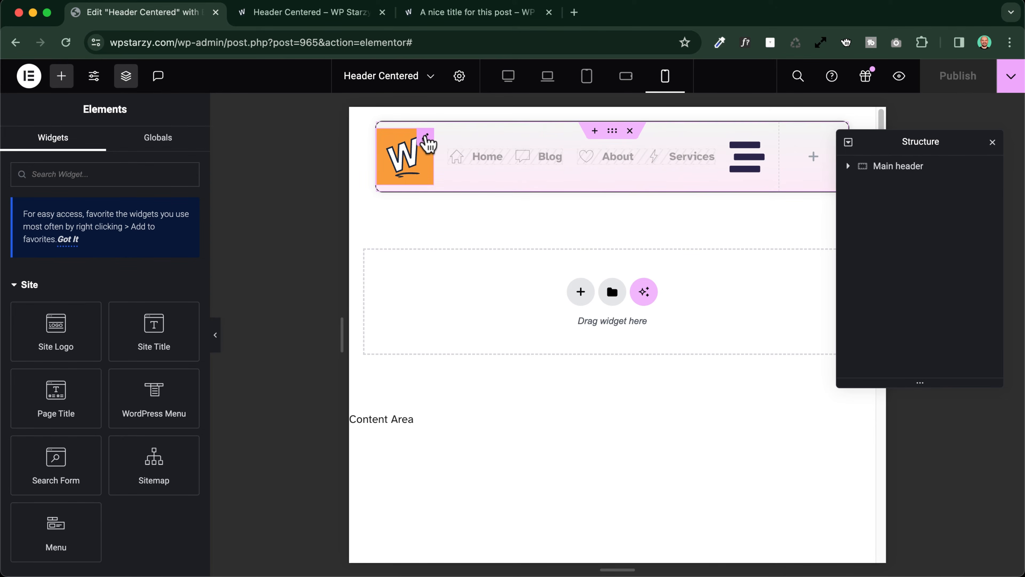
click(425, 137)
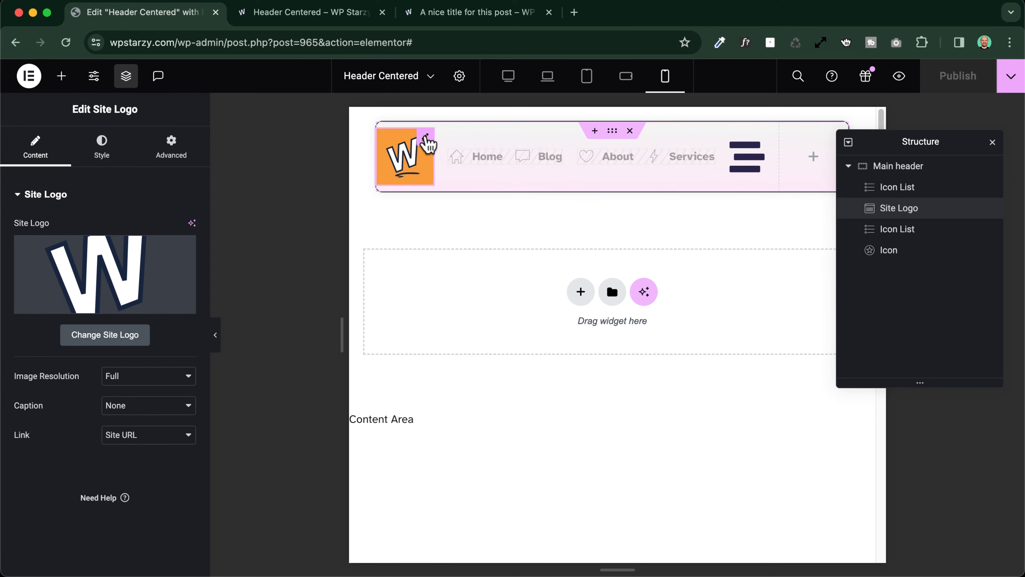
click(214, 335)
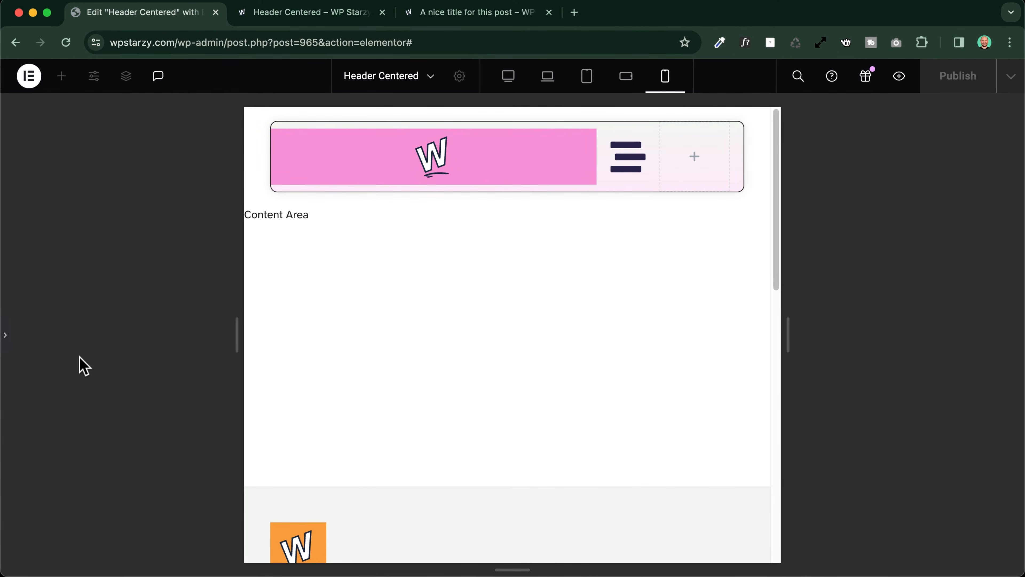
drag(237, 340, 295, 337)
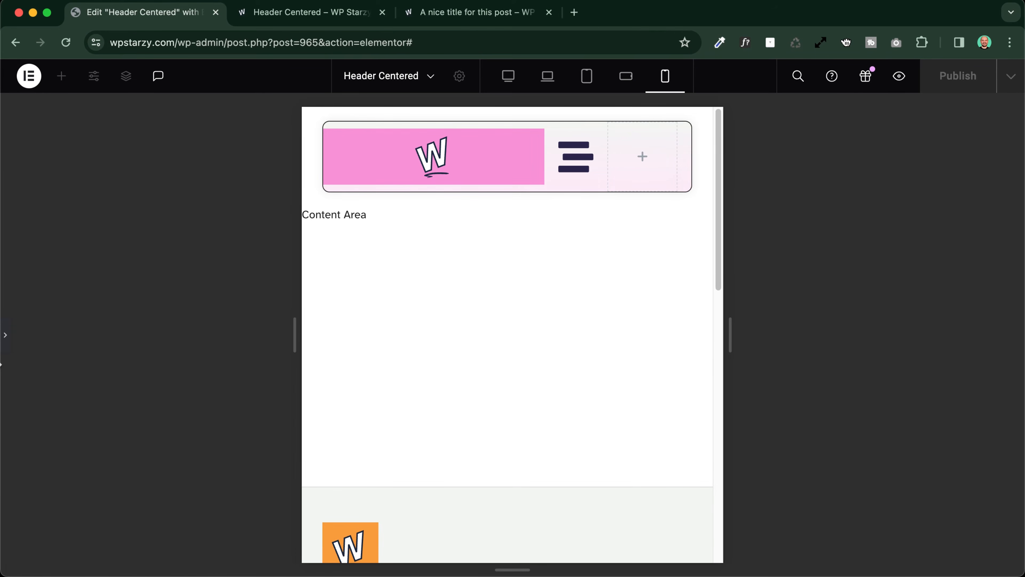
Set the Main header grid's Columns value to 1 on mobile portrait and preview the header layout
click(5, 336)
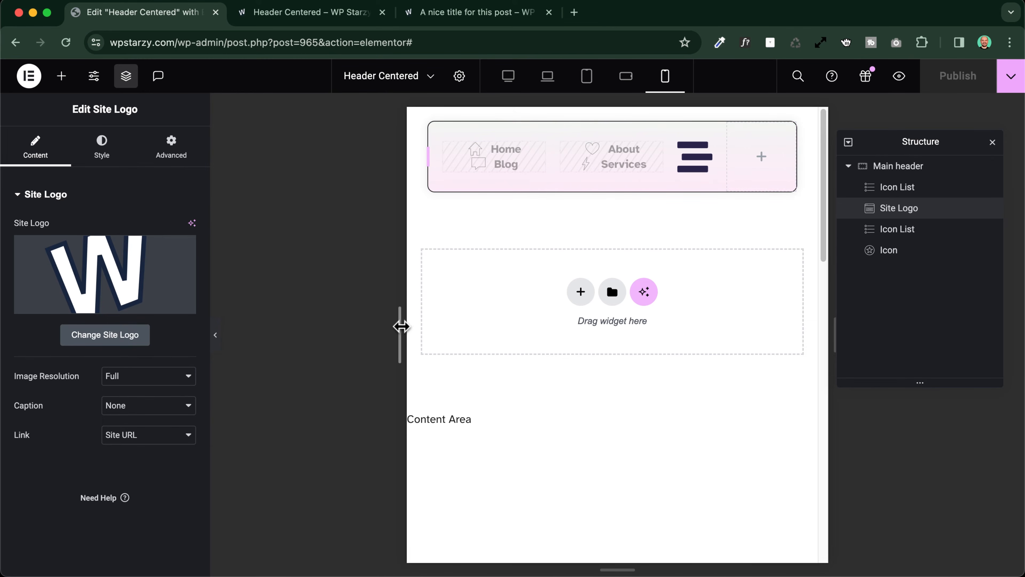
drag(401, 326, 259, 318)
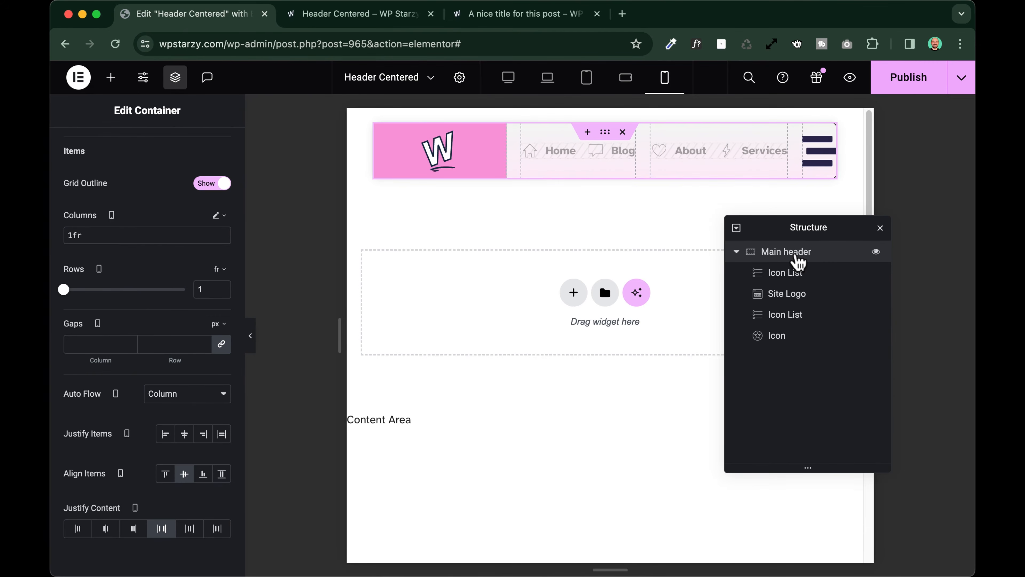
scroll(120, 254, up, 5)
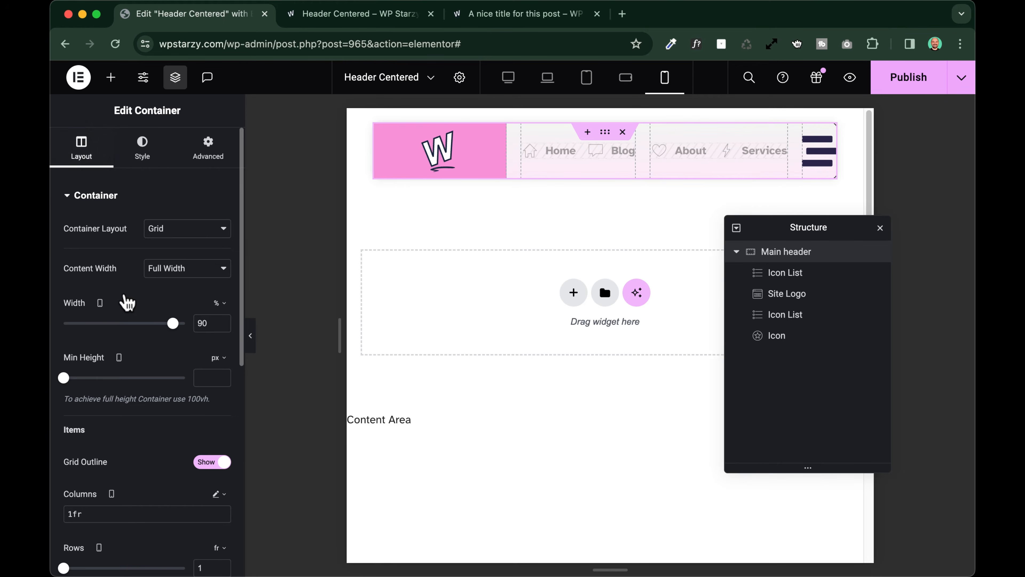
scroll(126, 301, down, 5)
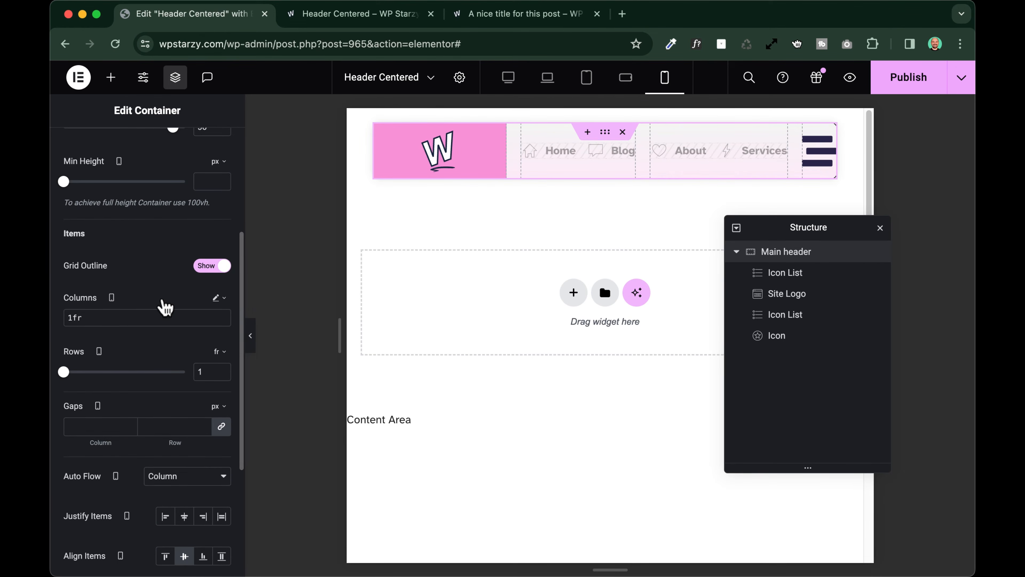
key(BackSpace)
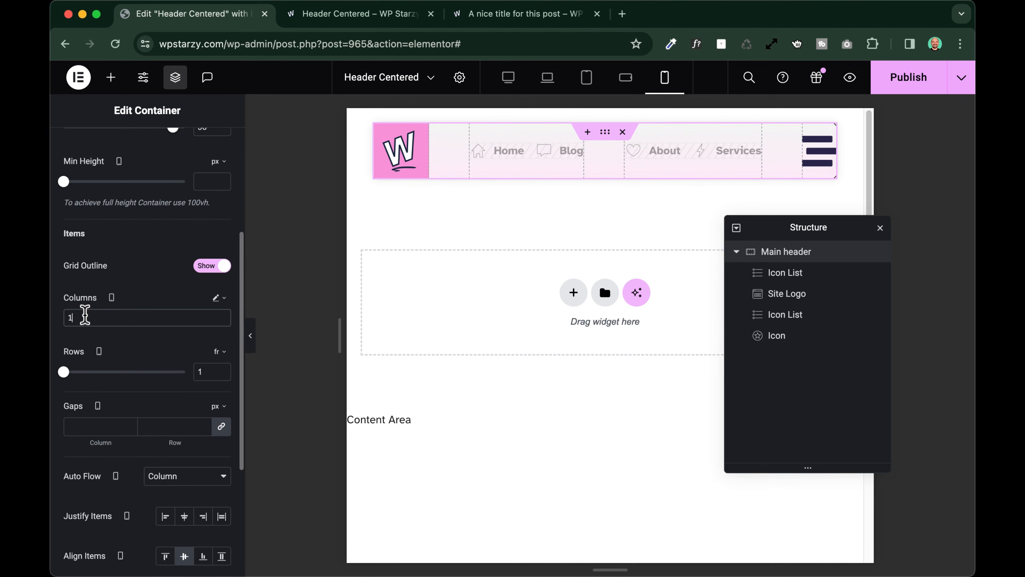
click(250, 336)
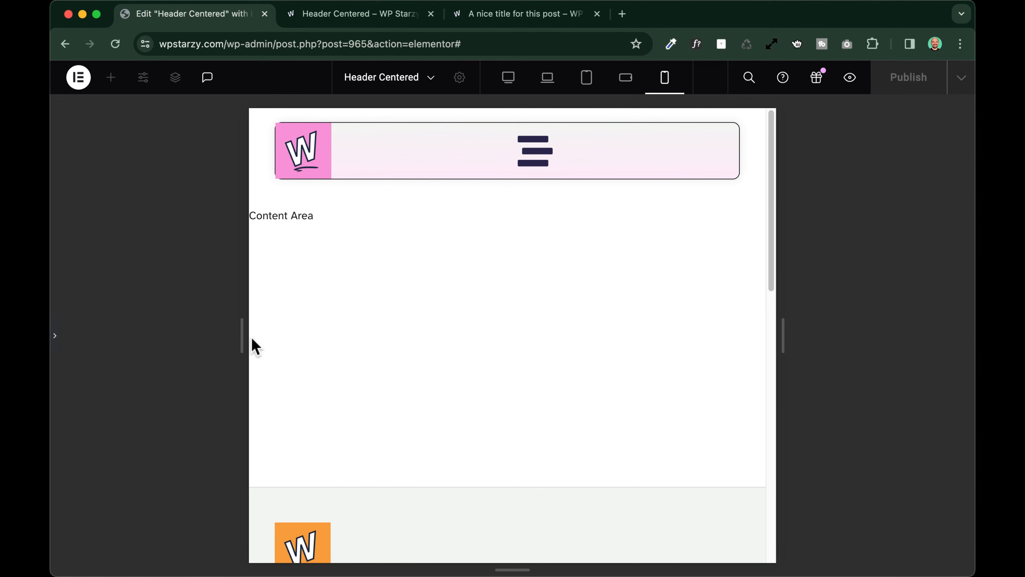
click(55, 338)
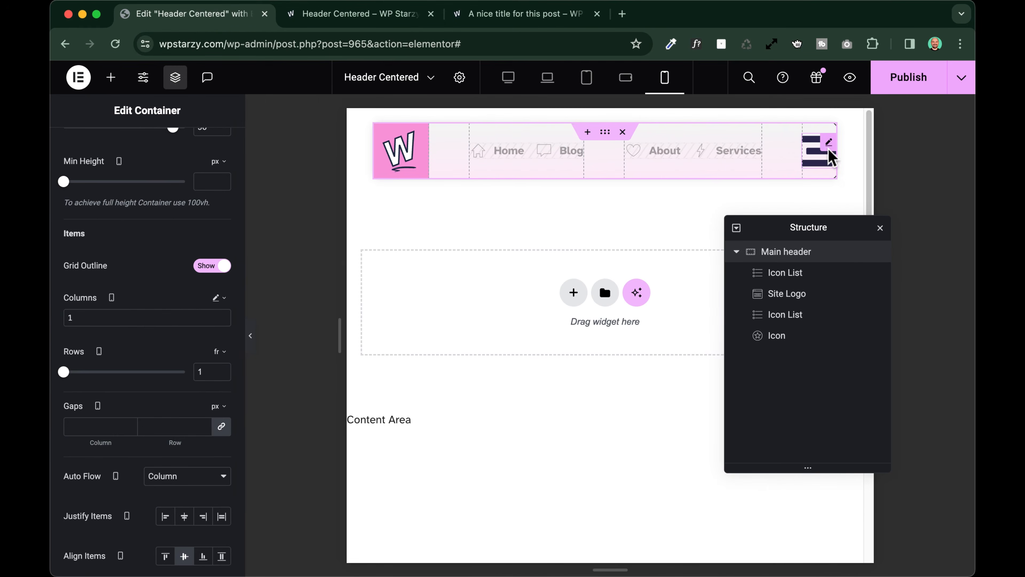
Align the header's menu icon to the right on mobile portrait and preview the result
click(830, 152)
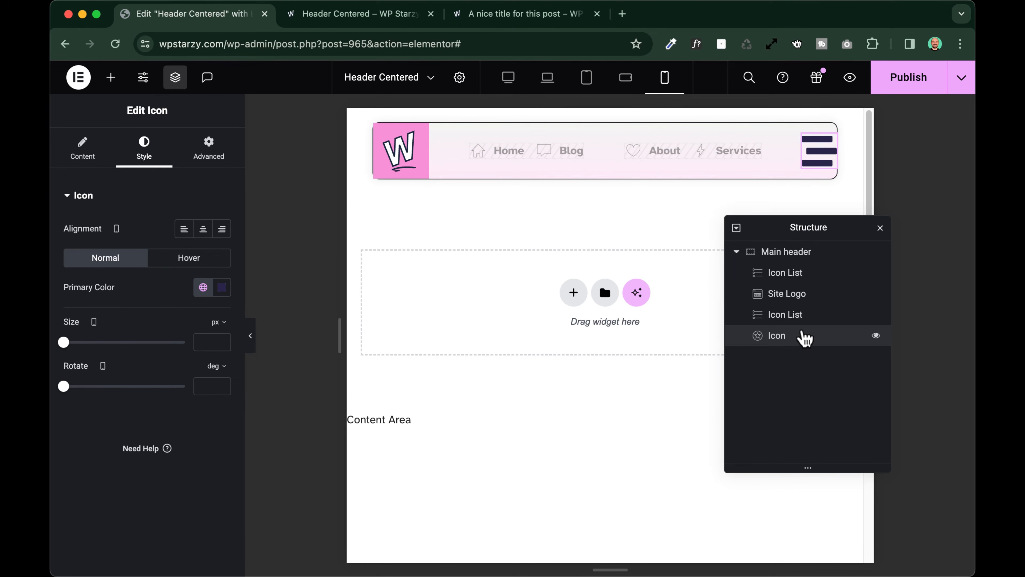
click(222, 229)
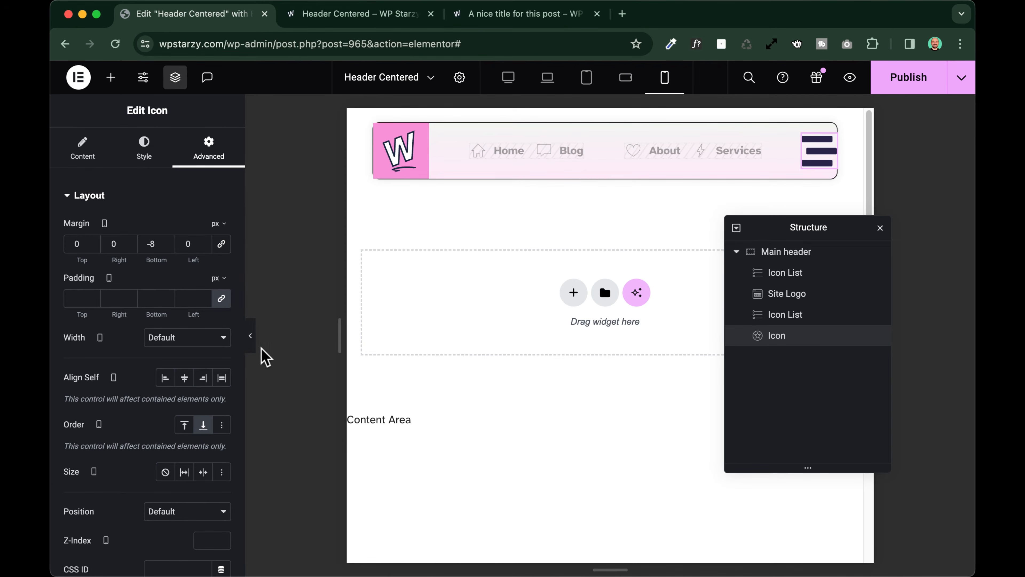
click(251, 340)
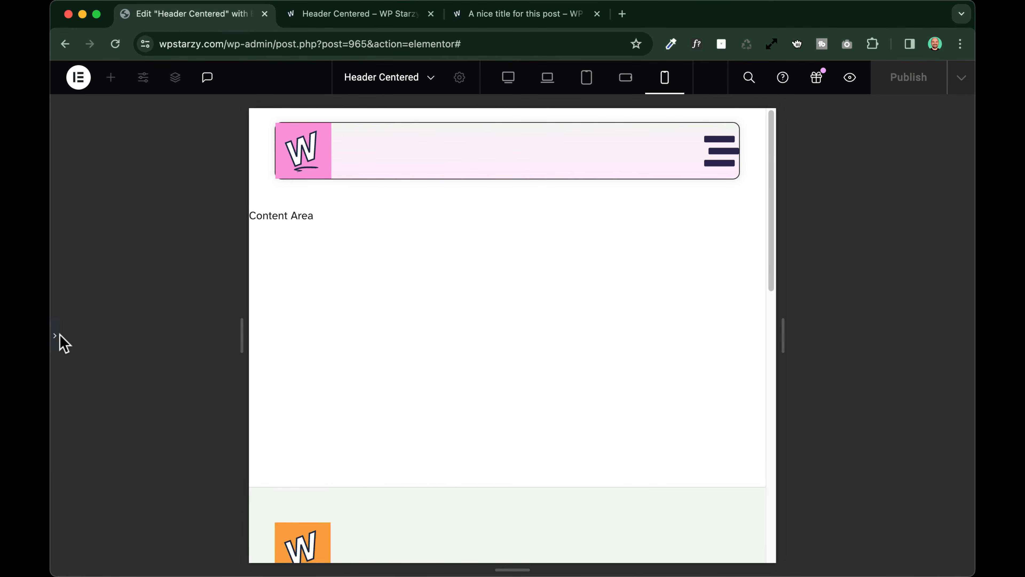
click(57, 336)
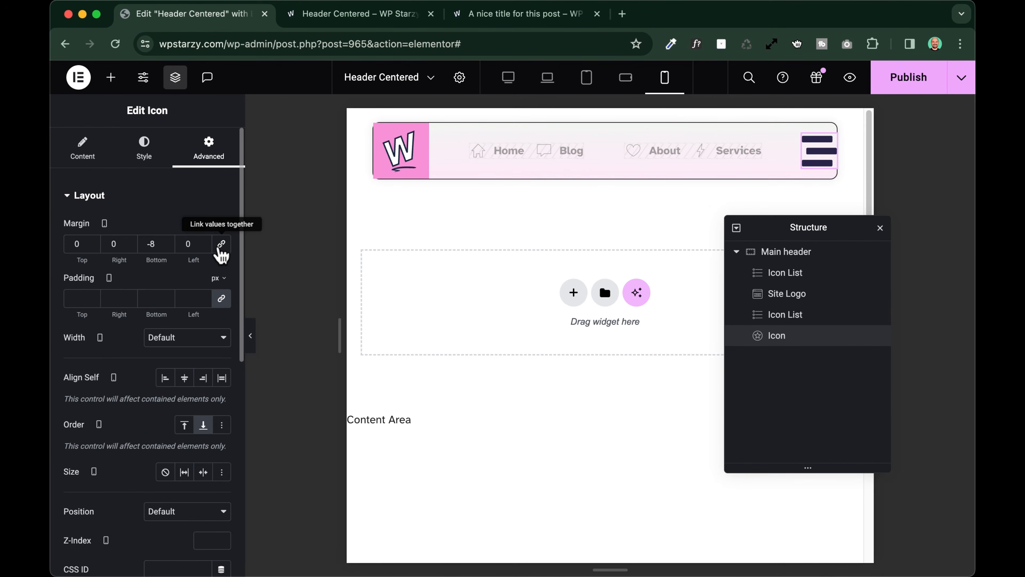
Set the menu icon's right margin to 10 px on mobile portrait
click(114, 244)
text(20)
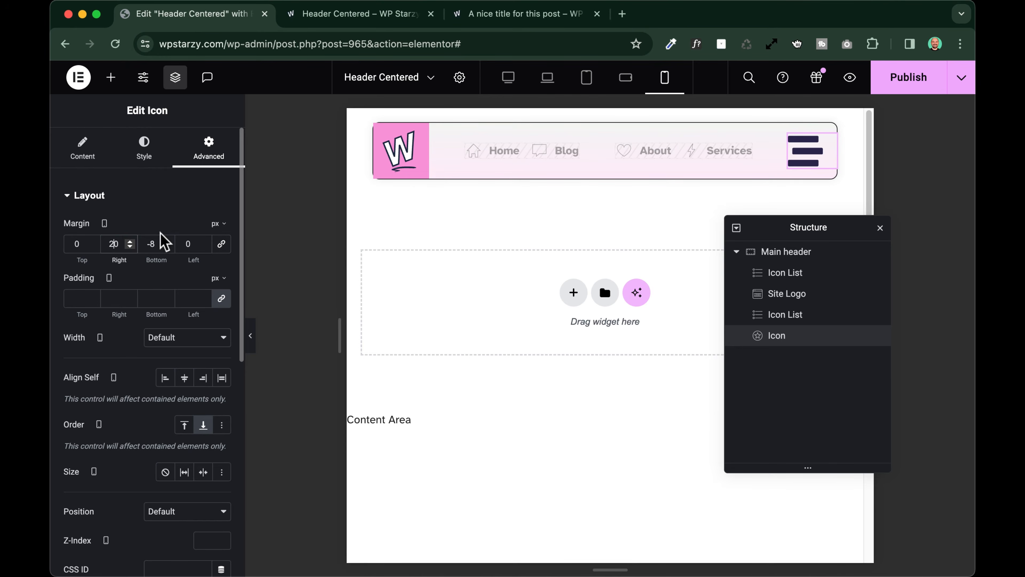
click(154, 248)
text(-8)
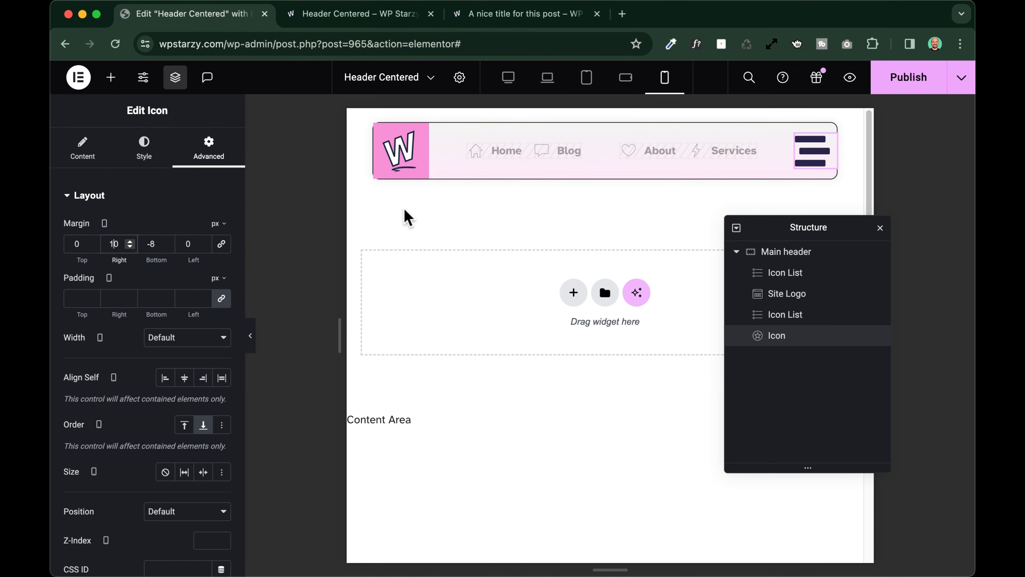
Unlink the Site Logo's border radius values and set them to 10 top, 0 right, 0 bottom and 10 left
click(402, 150)
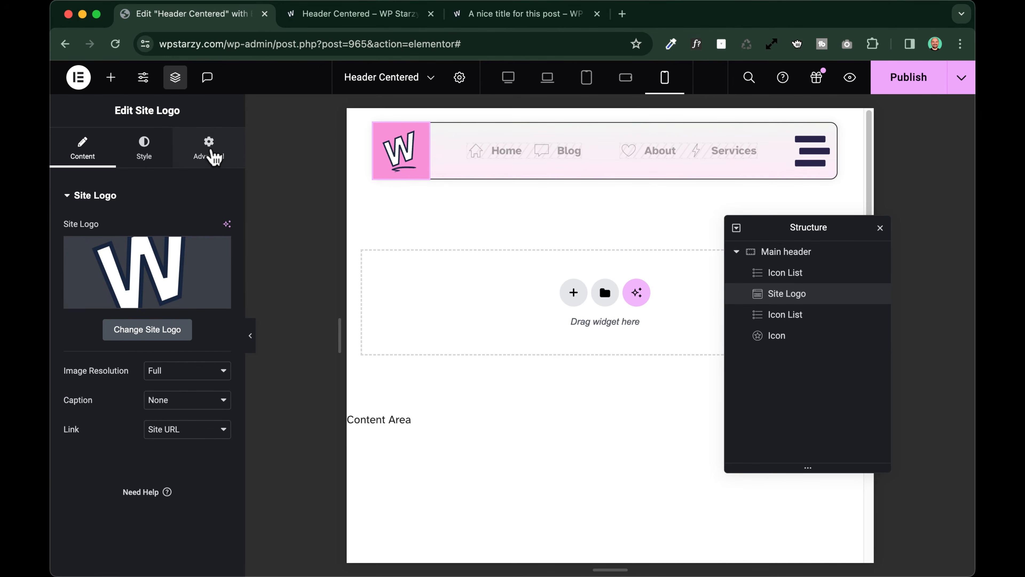
click(210, 150)
scroll(103, 381, down, 10)
click(86, 363)
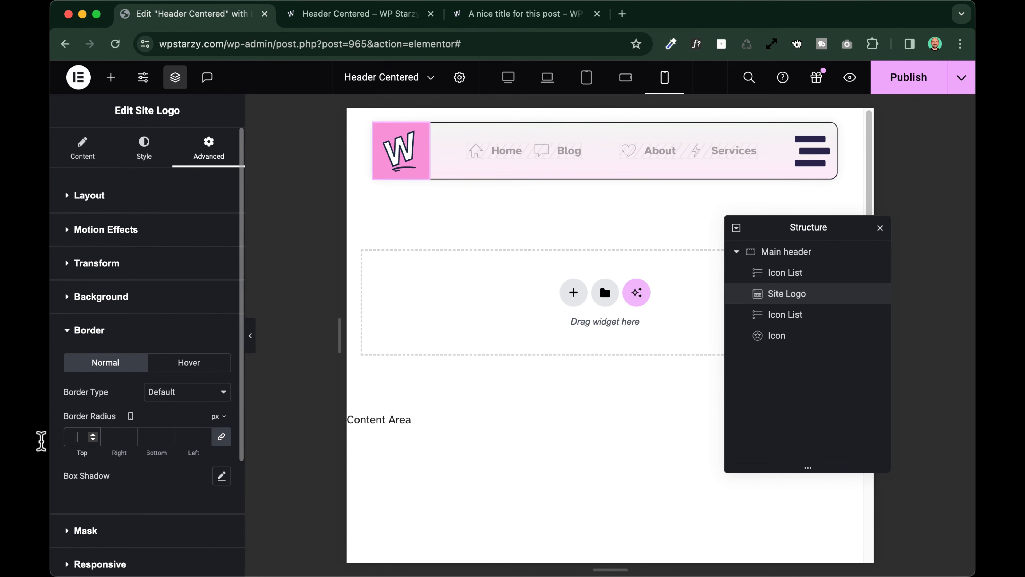
click(221, 437)
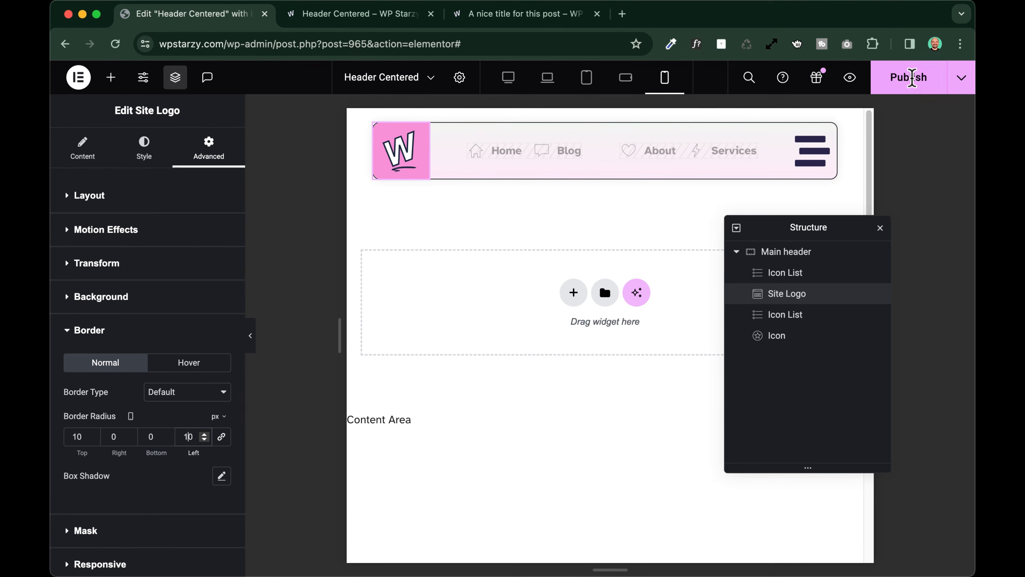
Publish the header template without a display condition and check the live header page at a narrow browser width
click(908, 77)
click(809, 556)
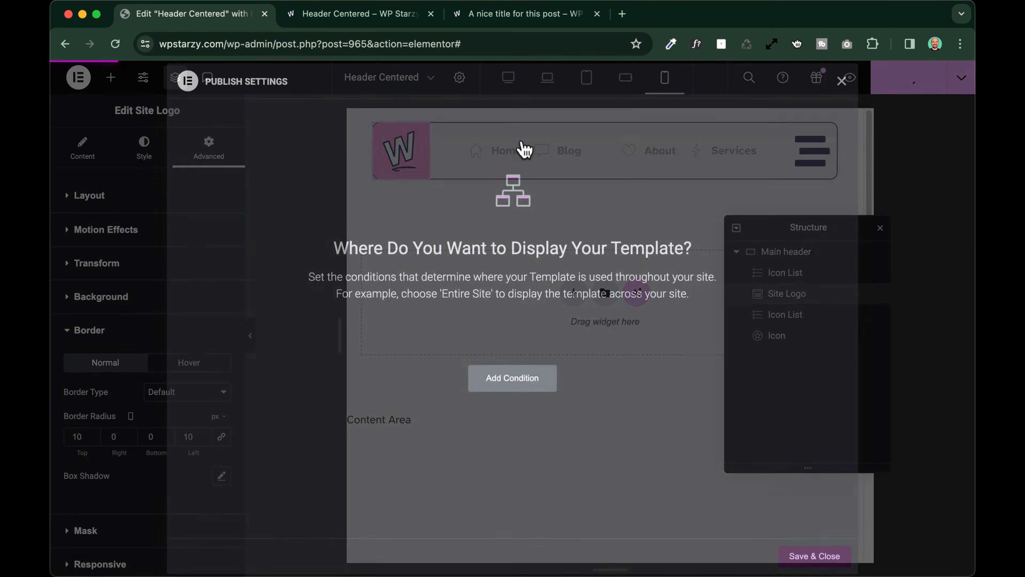
click(365, 15)
drag(974, 265, 703, 271)
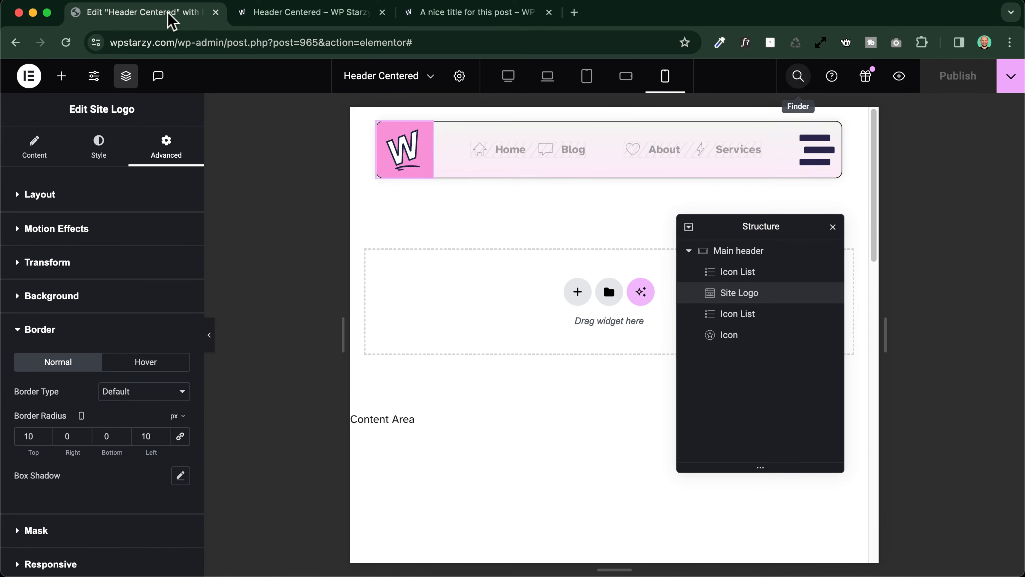
Link the menu icon to the dynamic Popup action
click(821, 164)
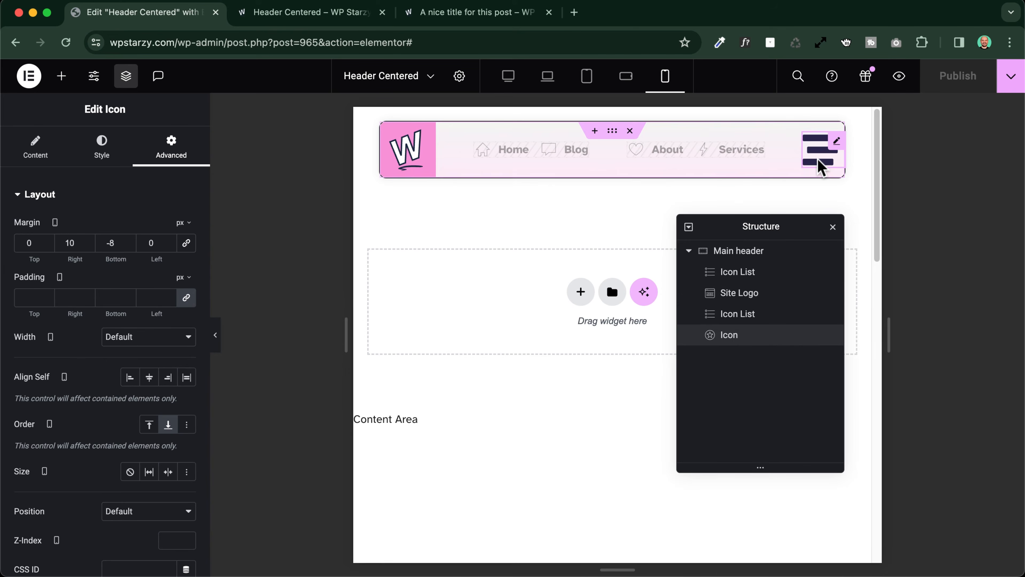
click(32, 154)
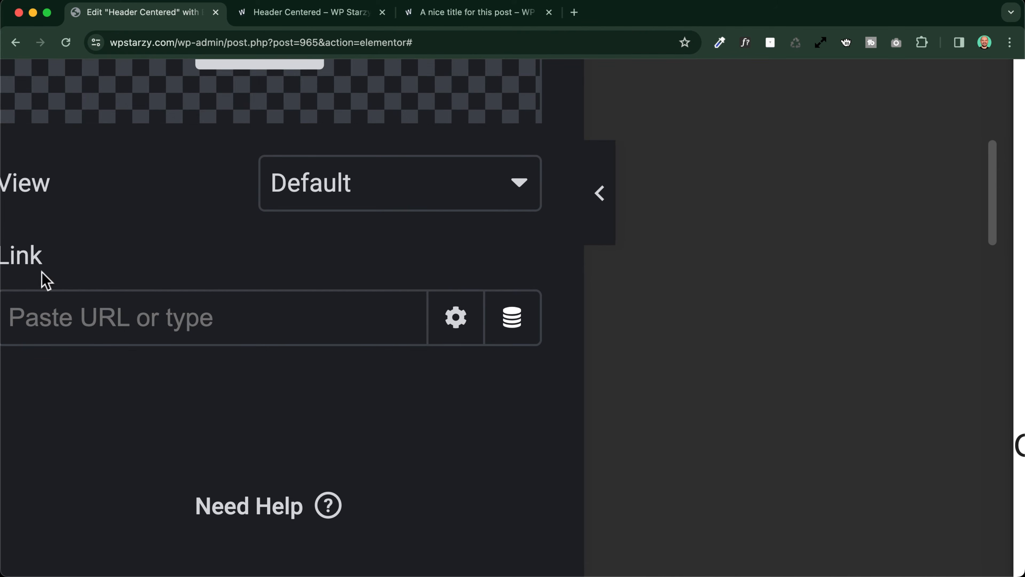
click(512, 321)
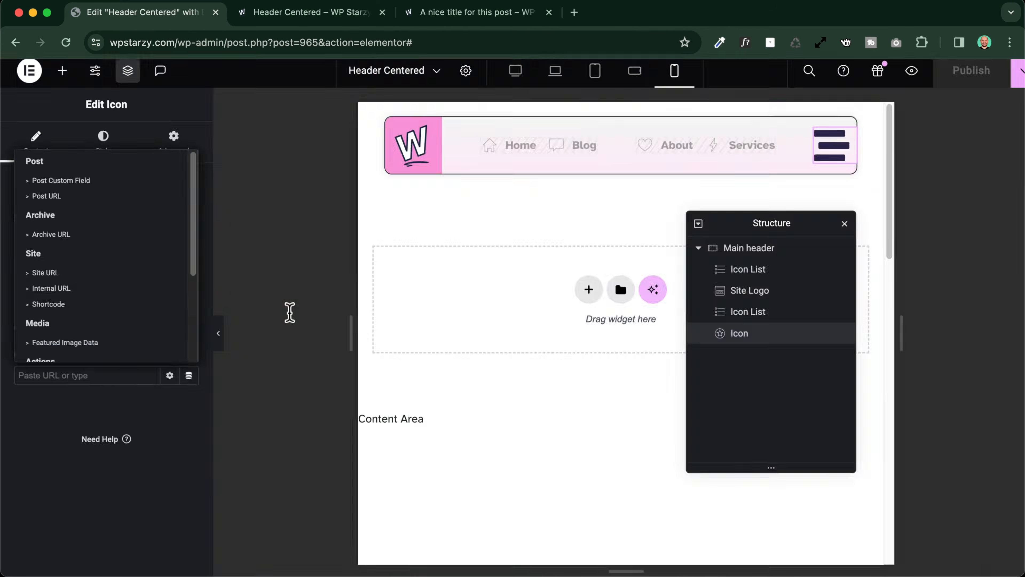
scroll(44, 262, down, 1)
scroll(44, 263, down, 3)
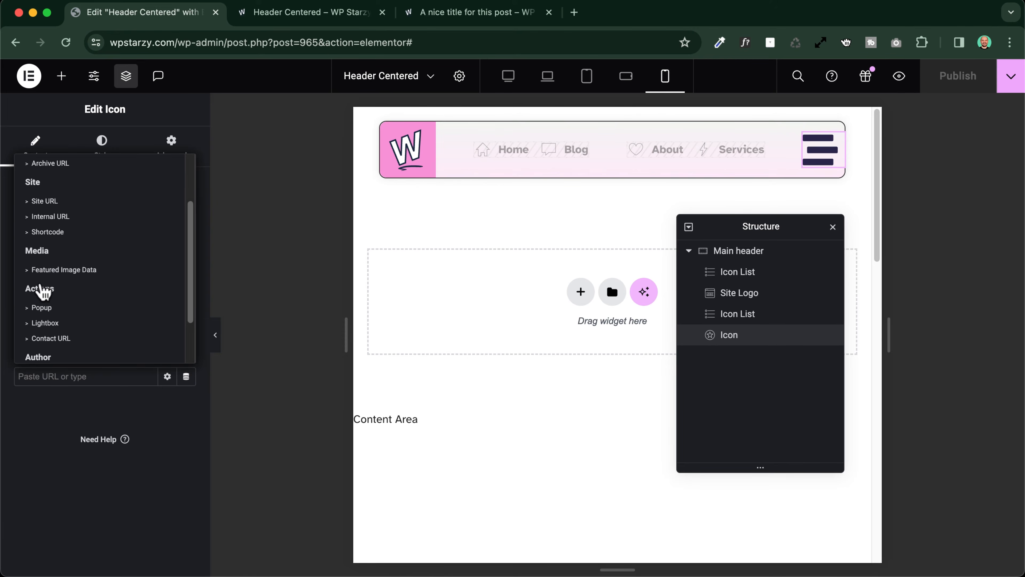
click(52, 313)
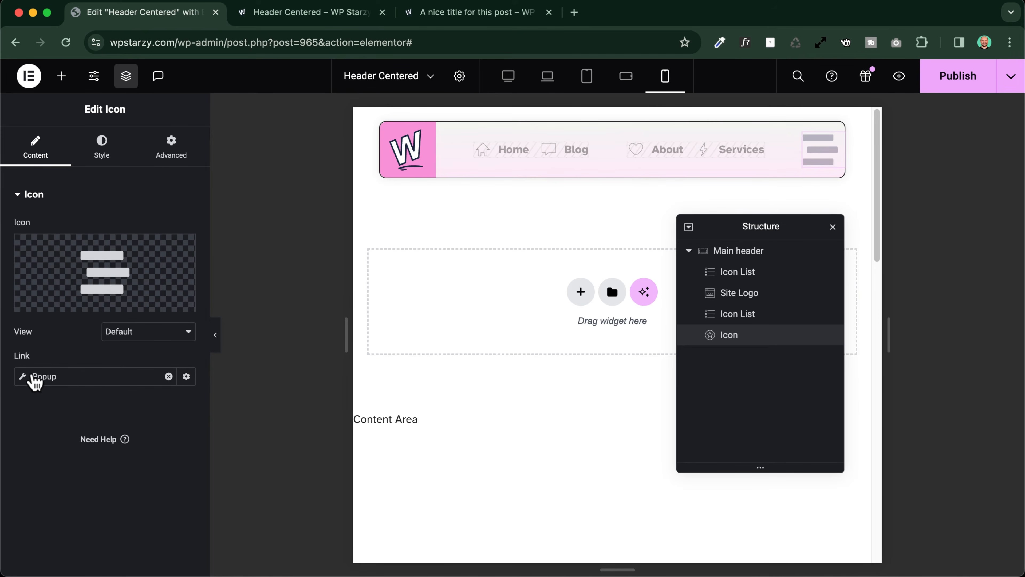
Search for "menu" in the icon link's popup settings and choose Mobile menu (Template) as the popup to open
click(26, 380)
click(75, 486)
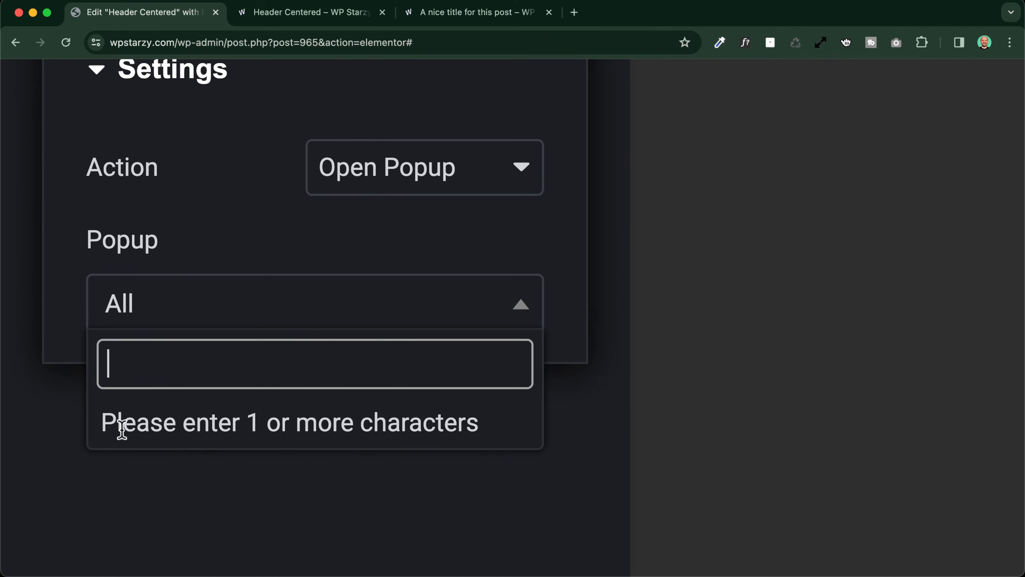
text(menu)
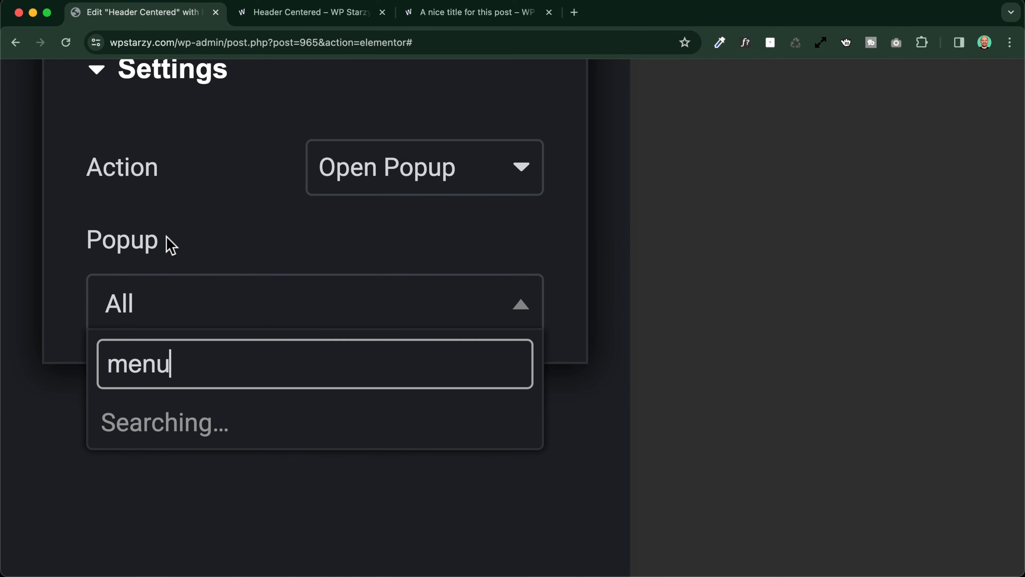
click(211, 428)
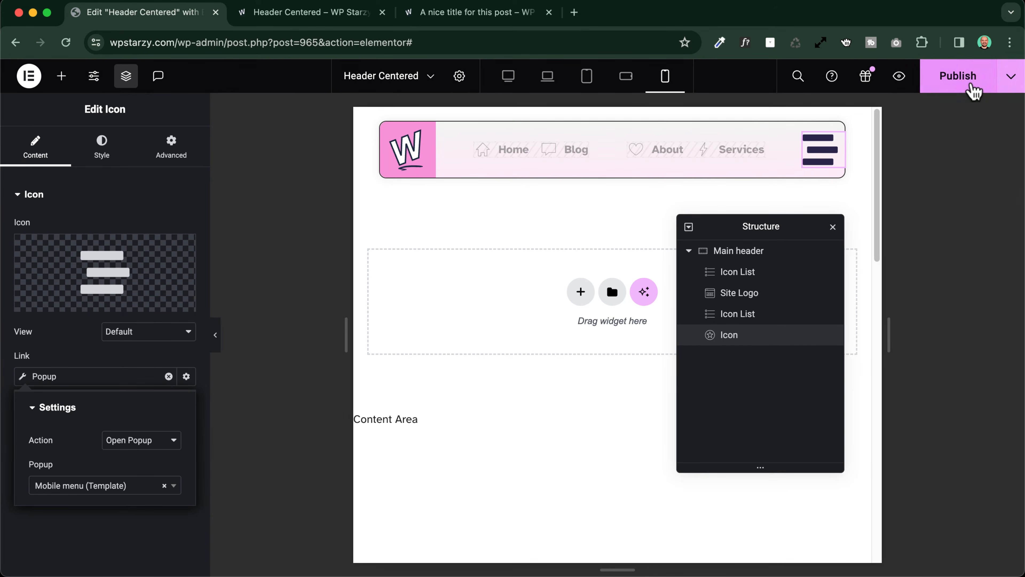
Publish the header without a display condition and test opening and closing the mobile menu popup on the live page
click(960, 87)
click(878, 554)
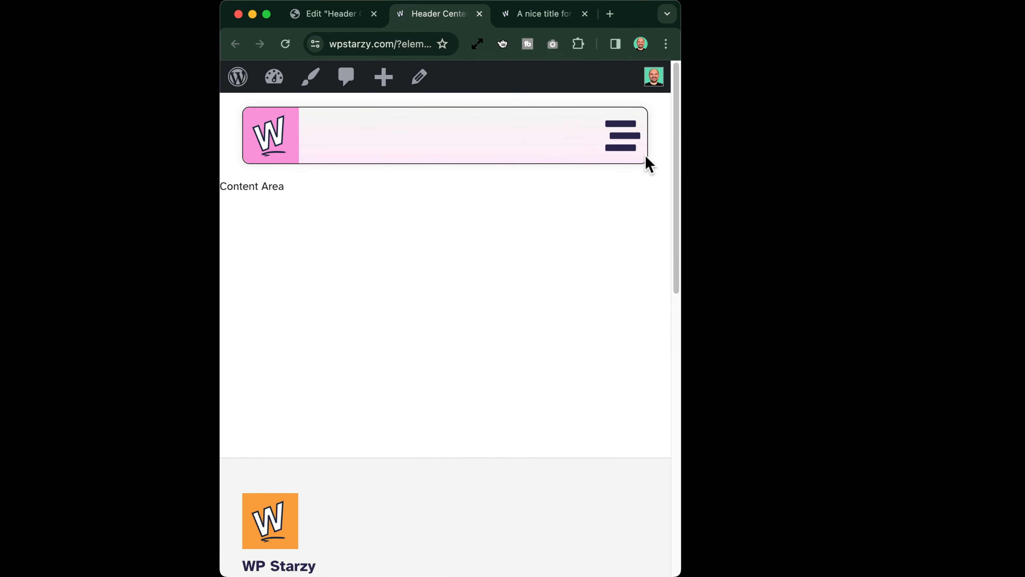
click(622, 137)
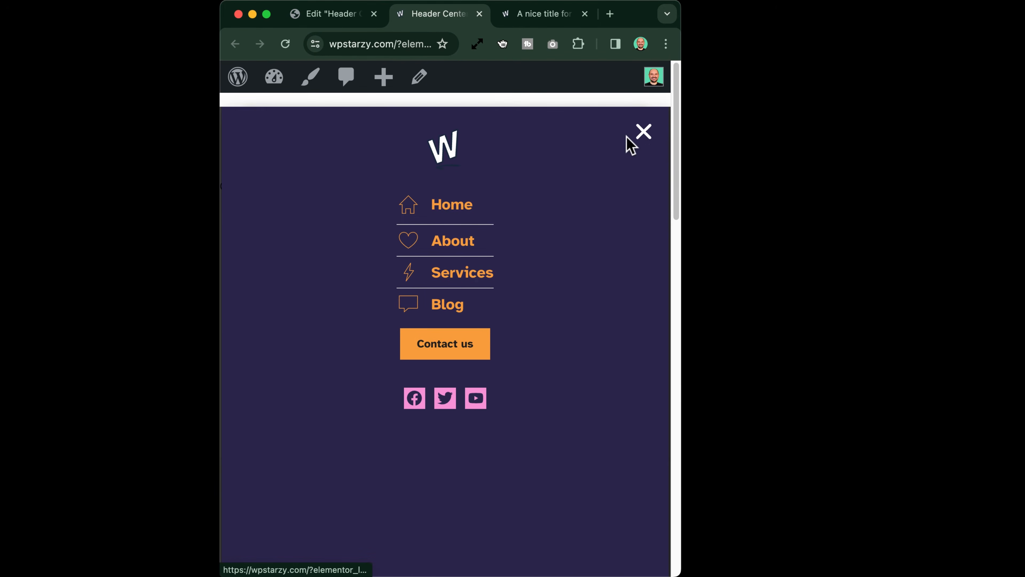
click(644, 135)
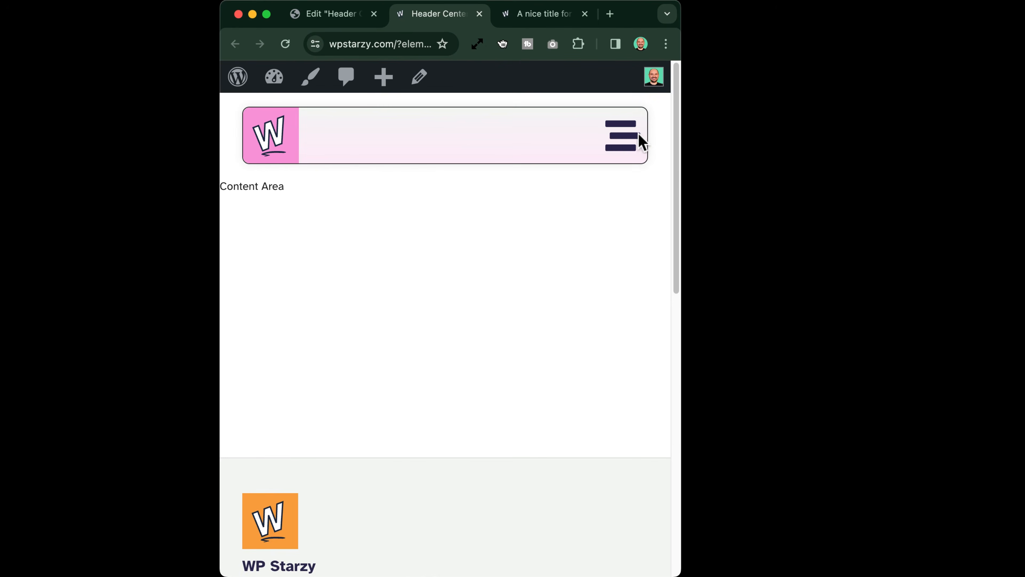
click(631, 136)
click(644, 136)
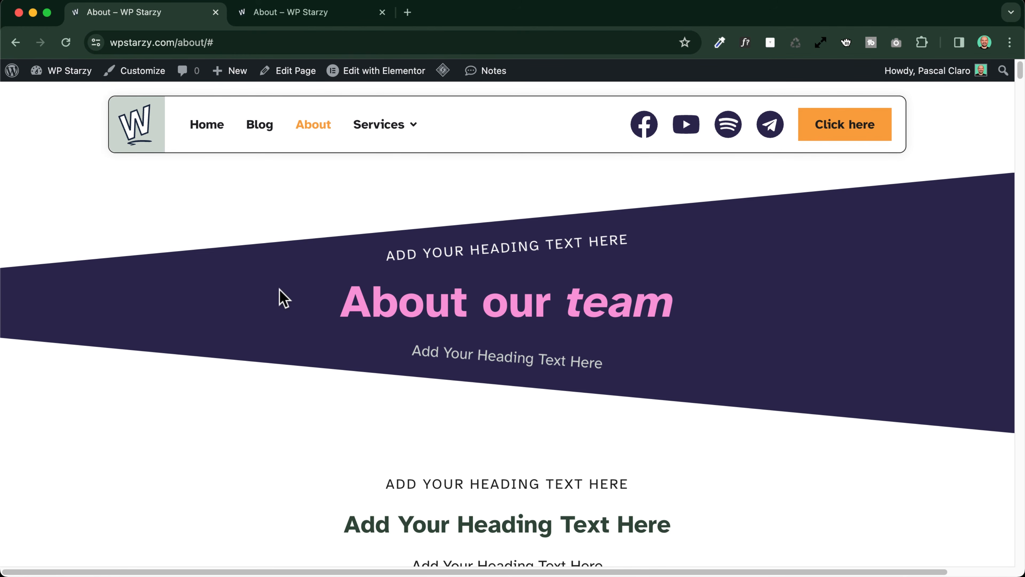
Examine how the sticky header behaves on the live About page while its content moves beneath it
scroll(273, 293, down, 5)
scroll(275, 292, up, 4)
scroll(275, 290, up, 2)
scroll(274, 290, down, 6)
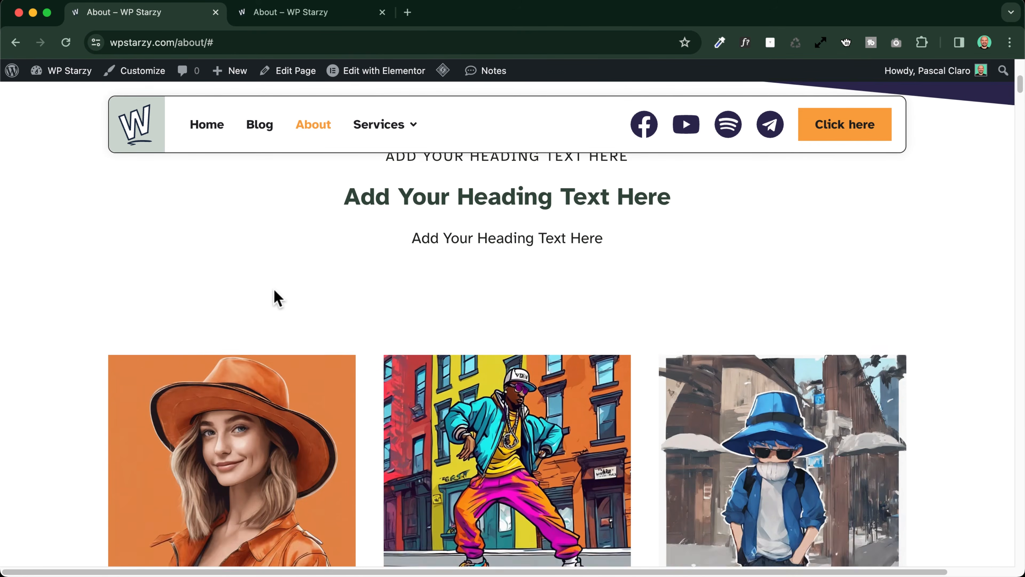
scroll(274, 290, up, 6)
scroll(275, 295, down, 6)
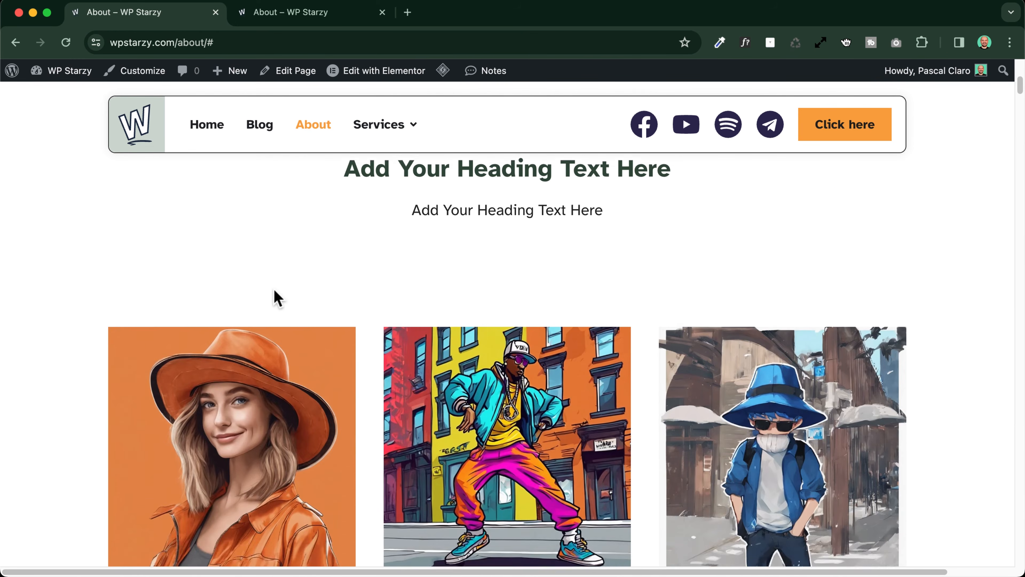
scroll(274, 295, up, 6)
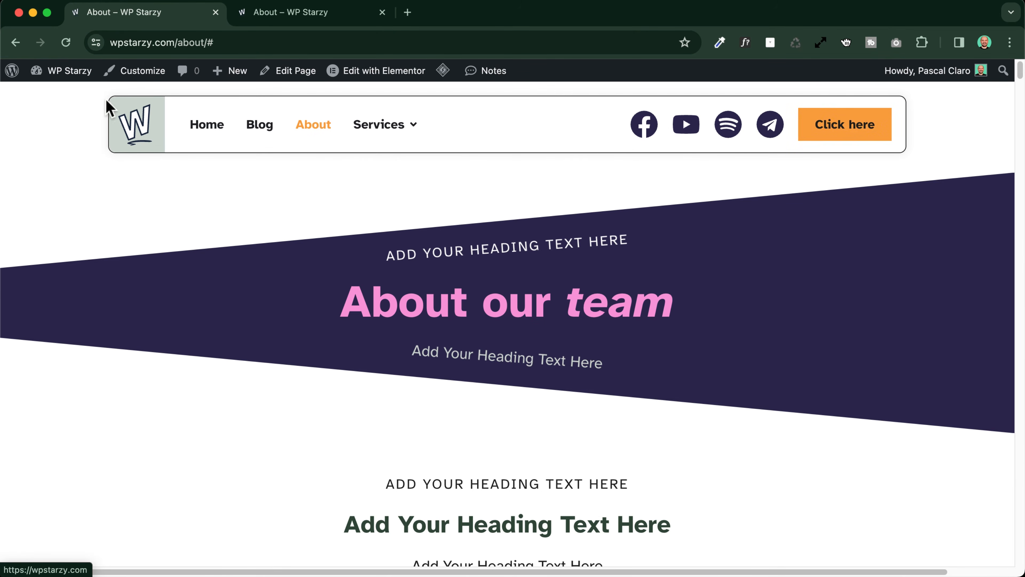
scroll(254, 192, down, 15)
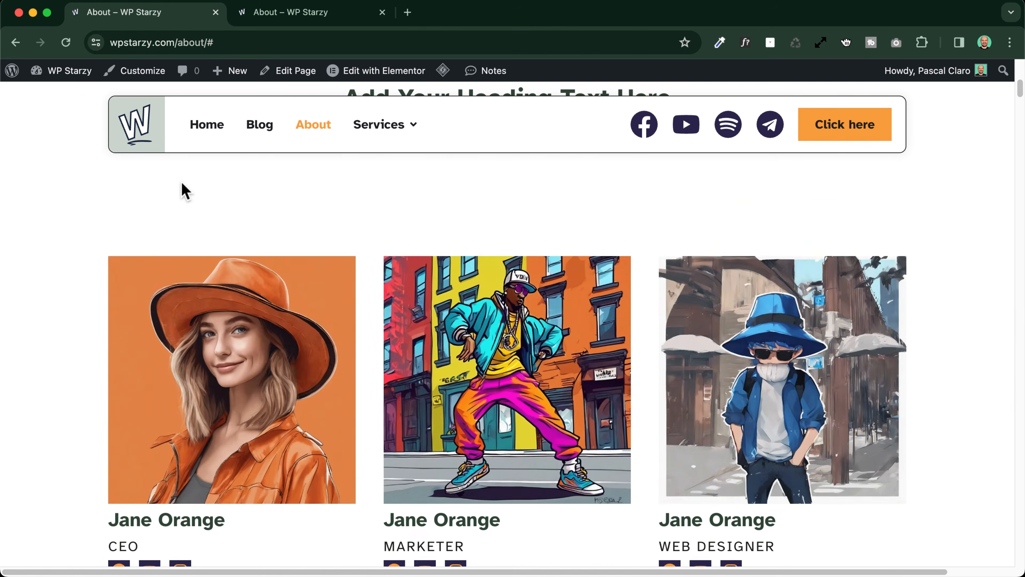
Create a new header template from the Theme Builder and close the block library without inserting a template
scroll(184, 190, up, 12)
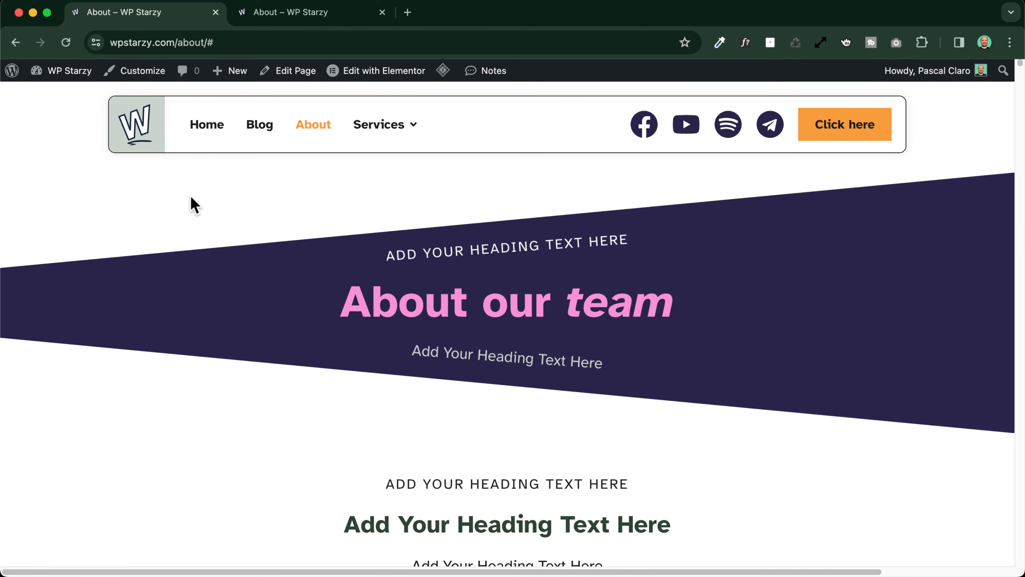
mouse_move(341, 77)
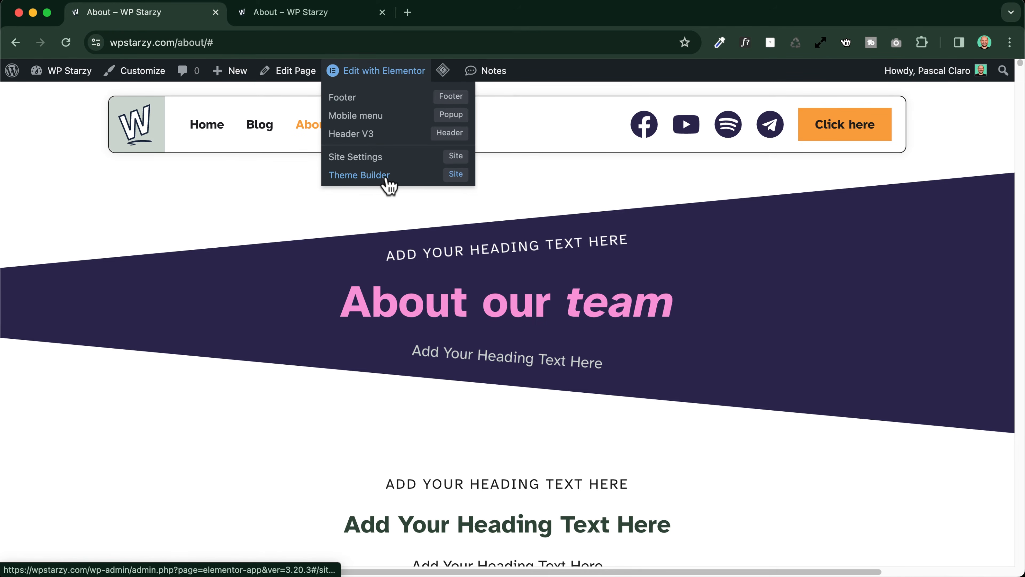
click(390, 185)
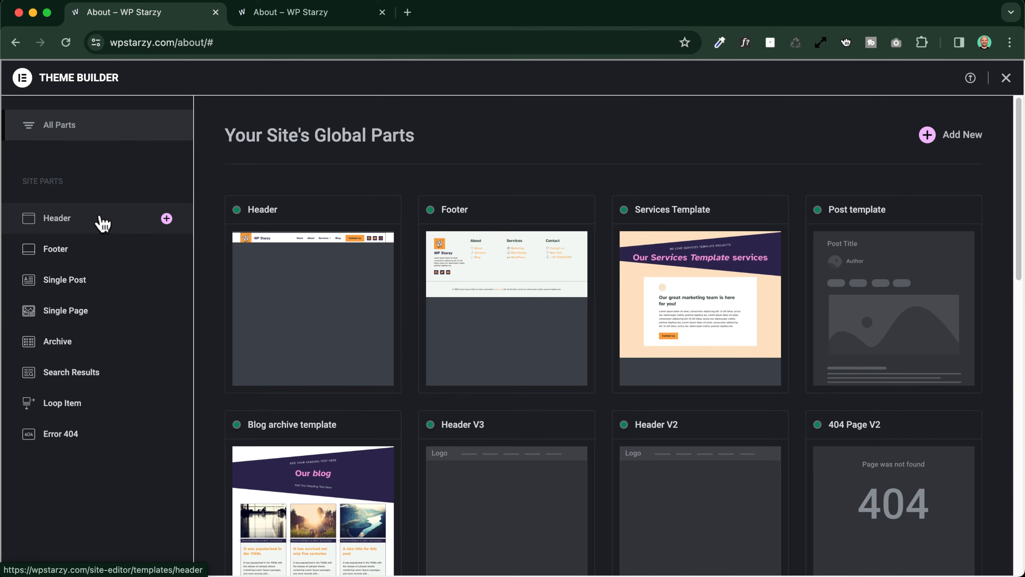
click(166, 219)
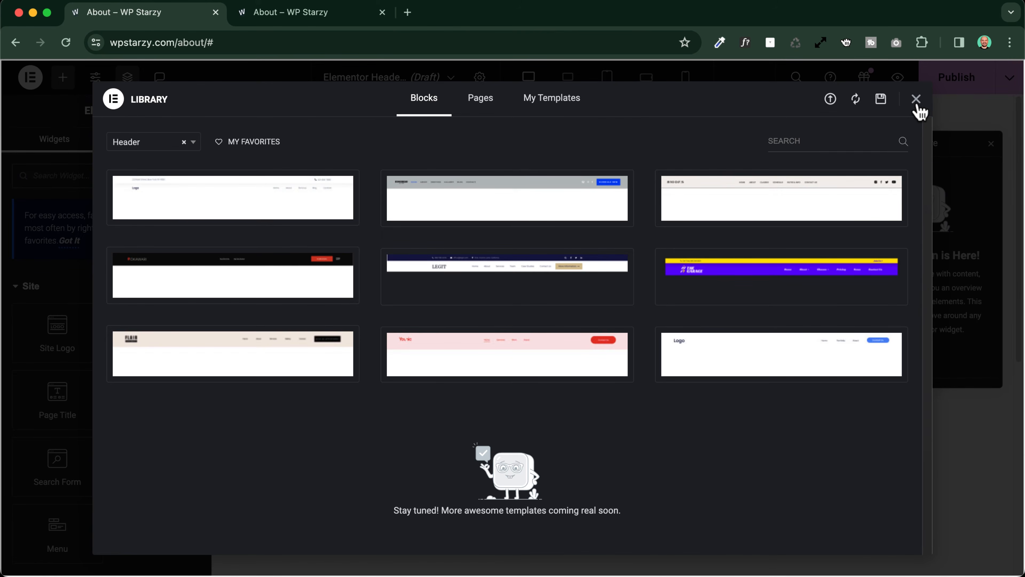
click(916, 100)
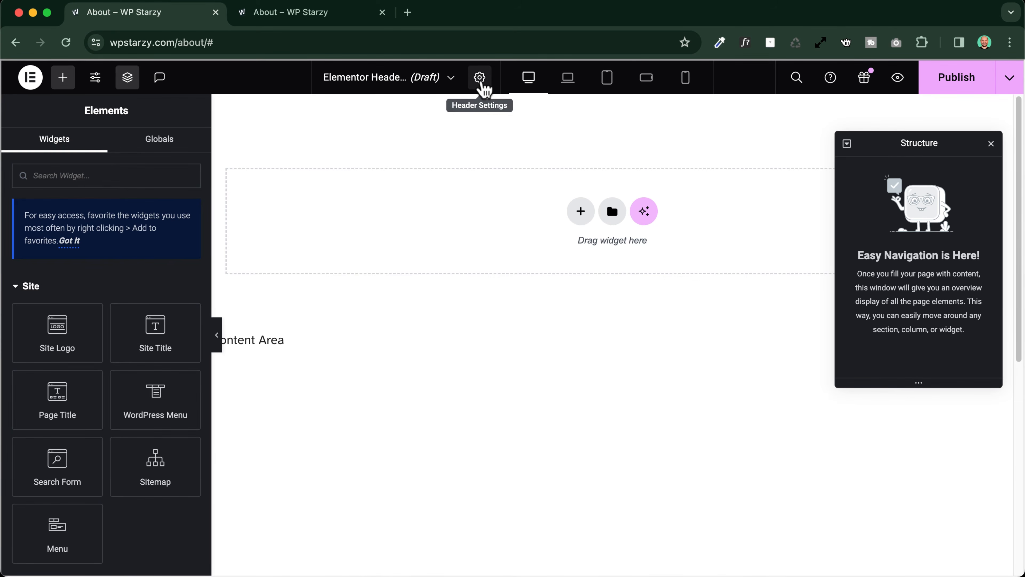
Title the new template Header V6 and set its HTML tag to header
click(481, 82)
drag(115, 235, 1, 244)
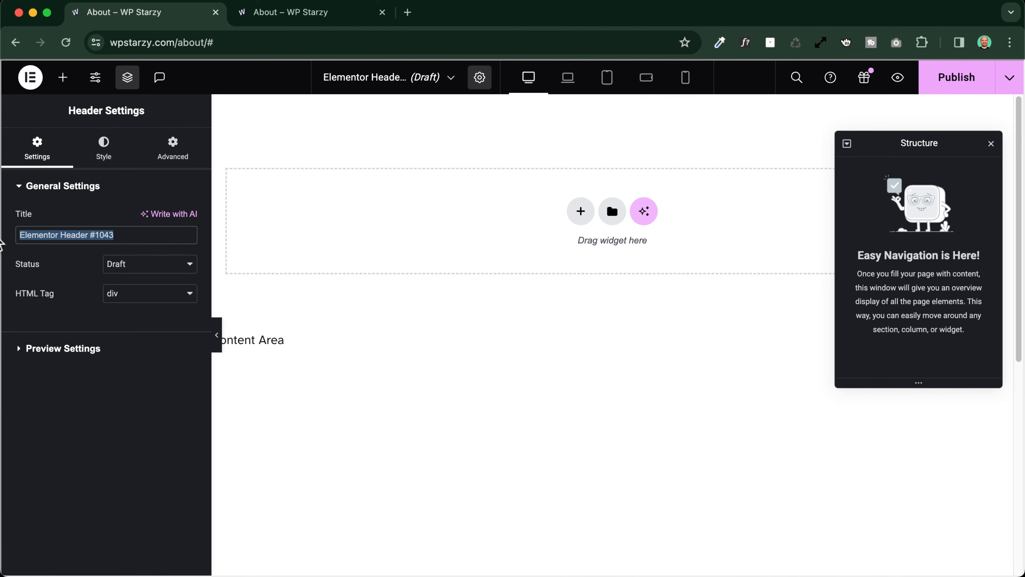
text(<header V)
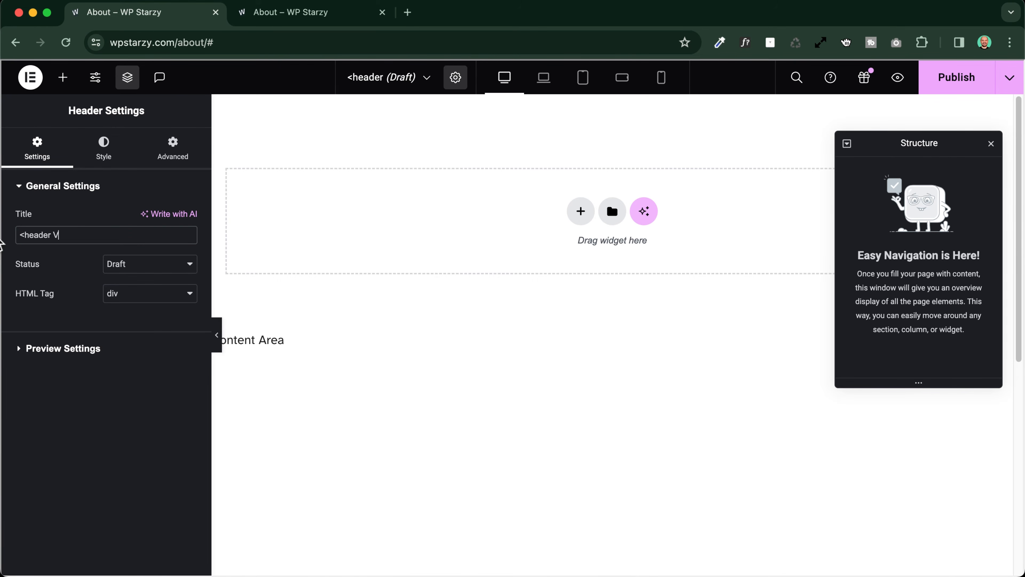
text(6)
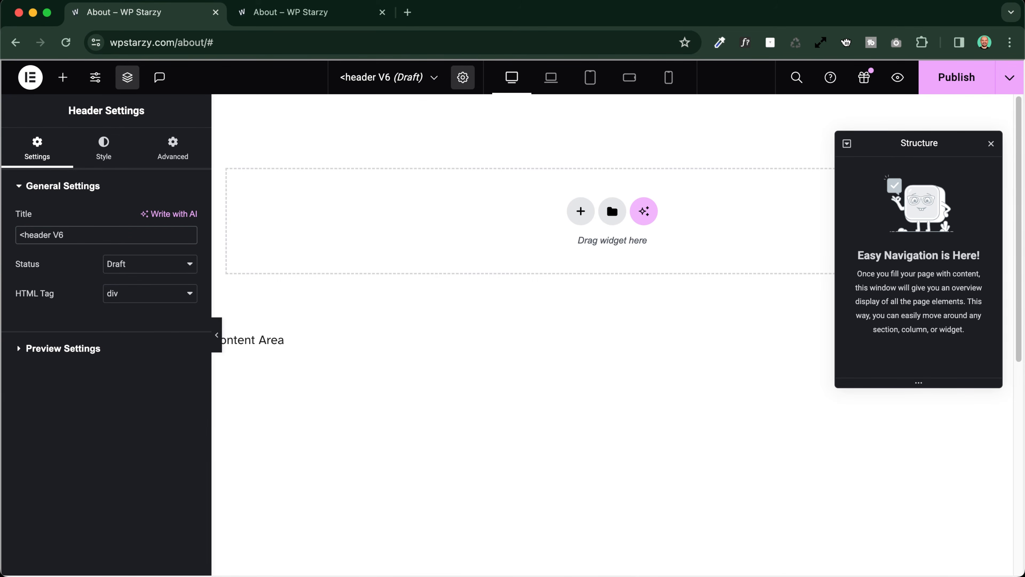
drag(18, 237, 4, 235)
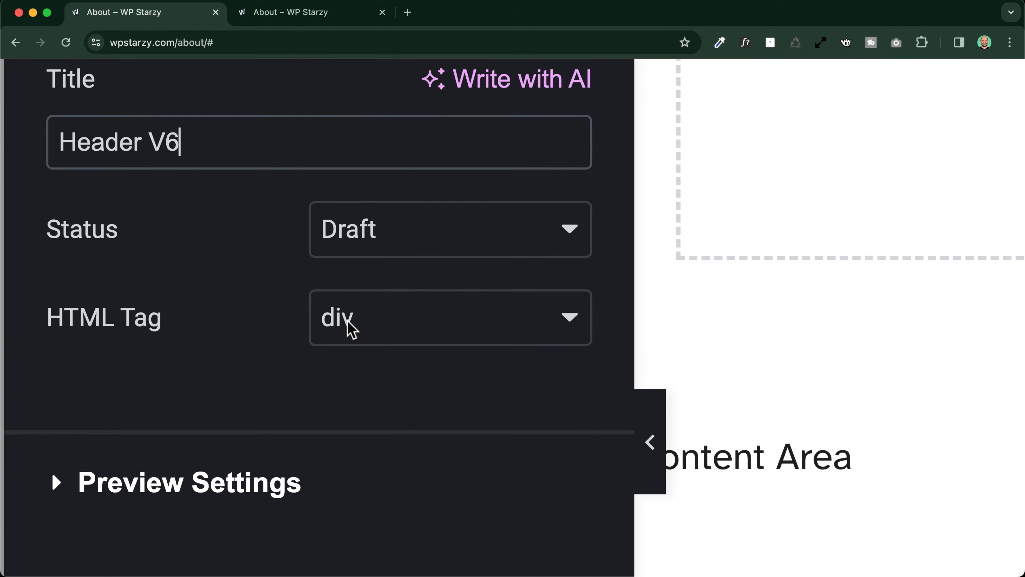
click(349, 327)
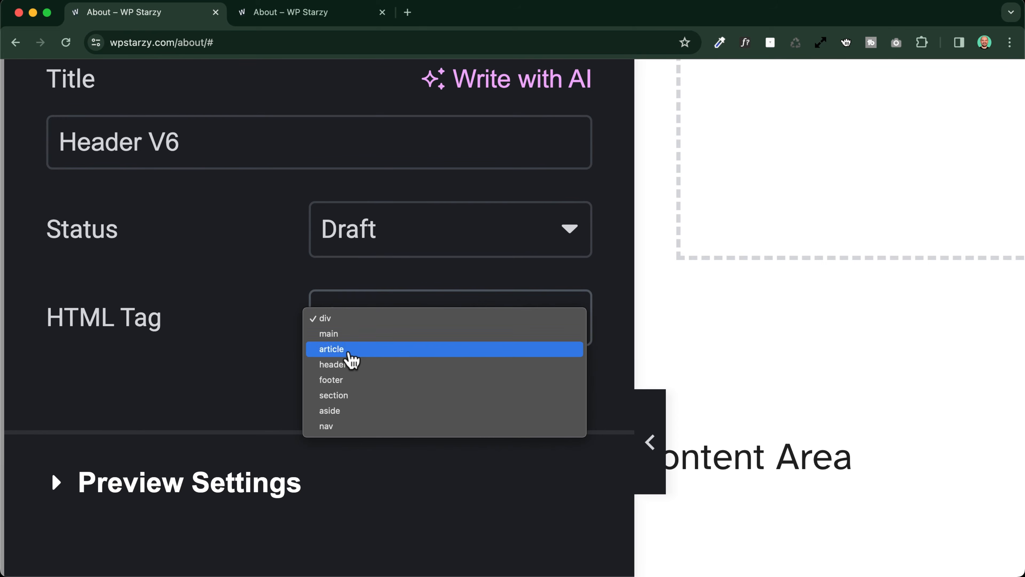
click(353, 373)
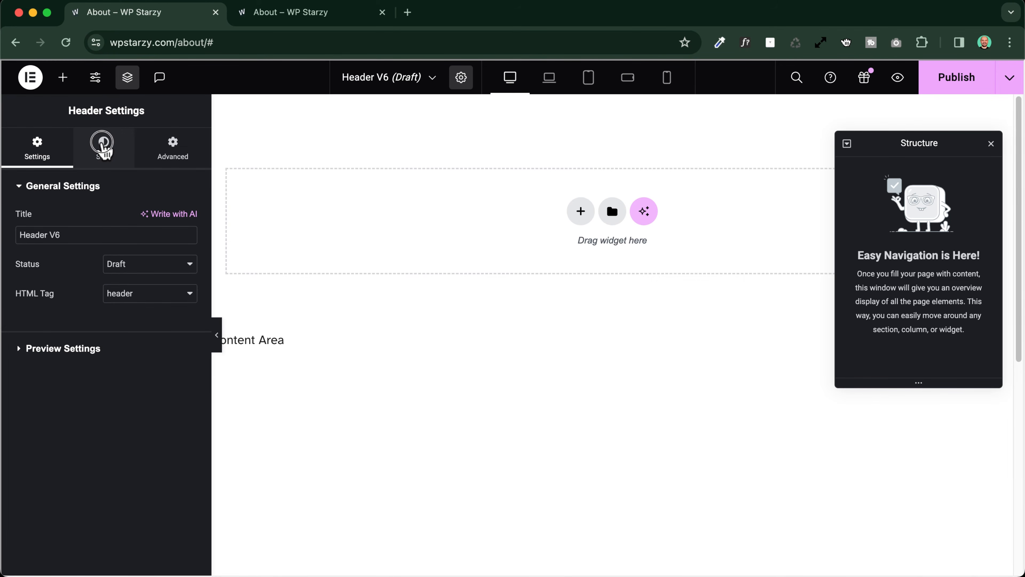
Unlink the header template's margins and set the top and bottom margins to 20 px
click(104, 149)
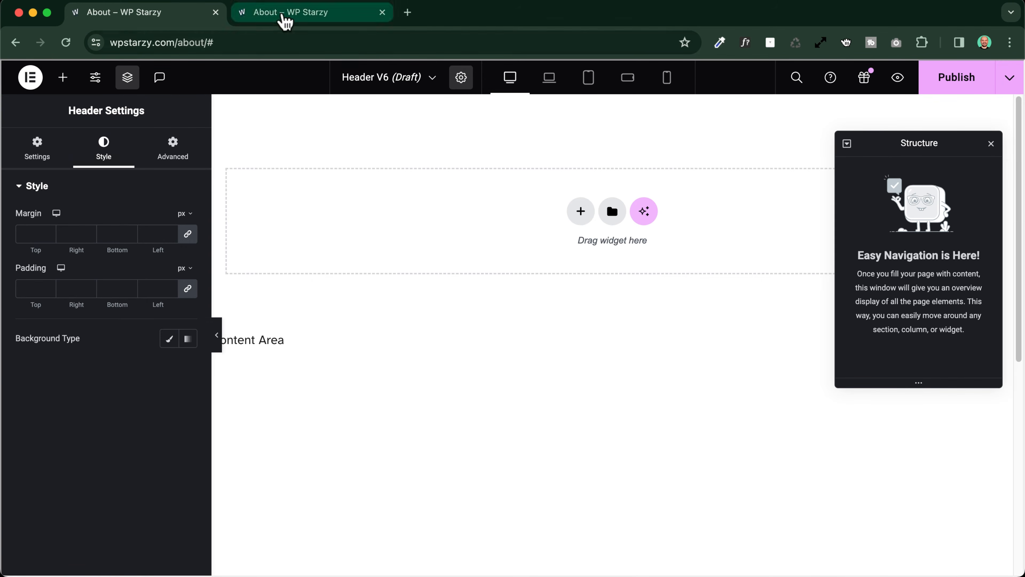
click(283, 16)
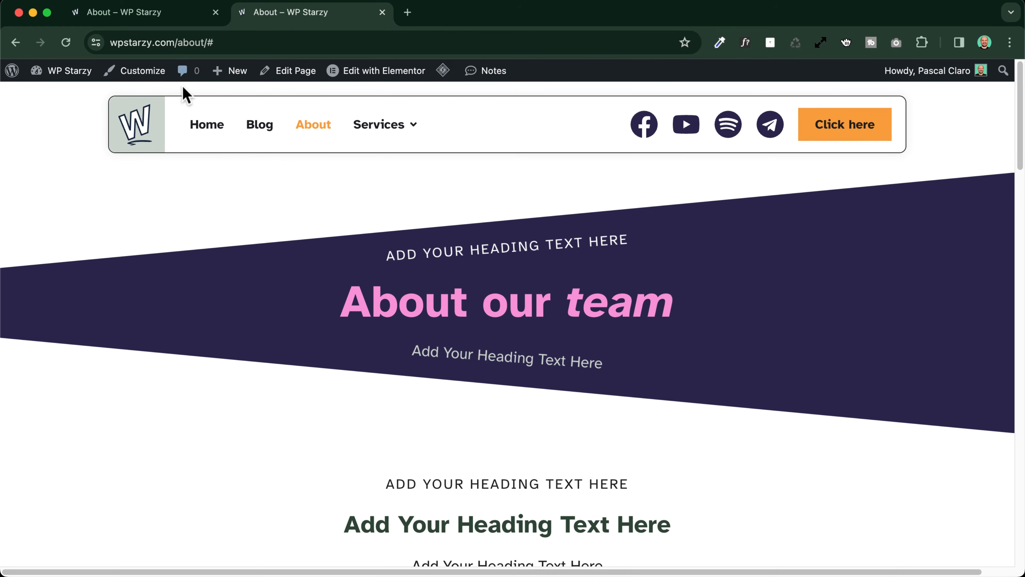
click(133, 14)
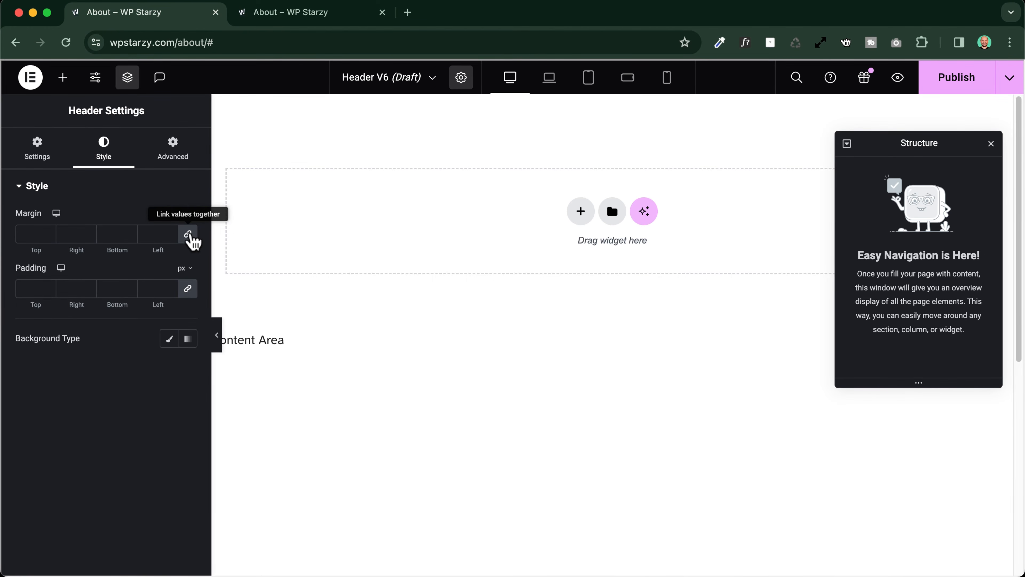
click(188, 238)
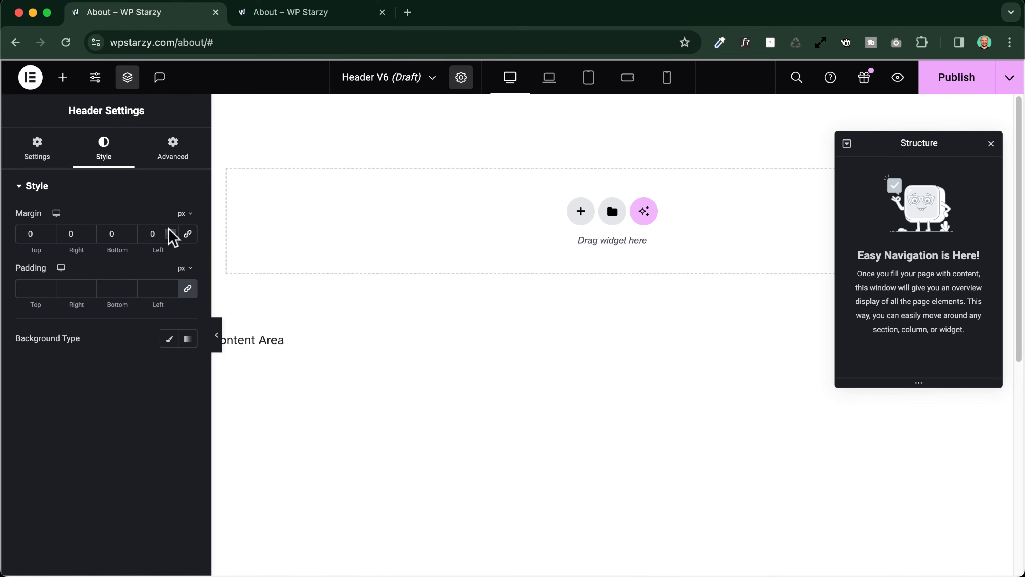
click(20, 233)
text(20)
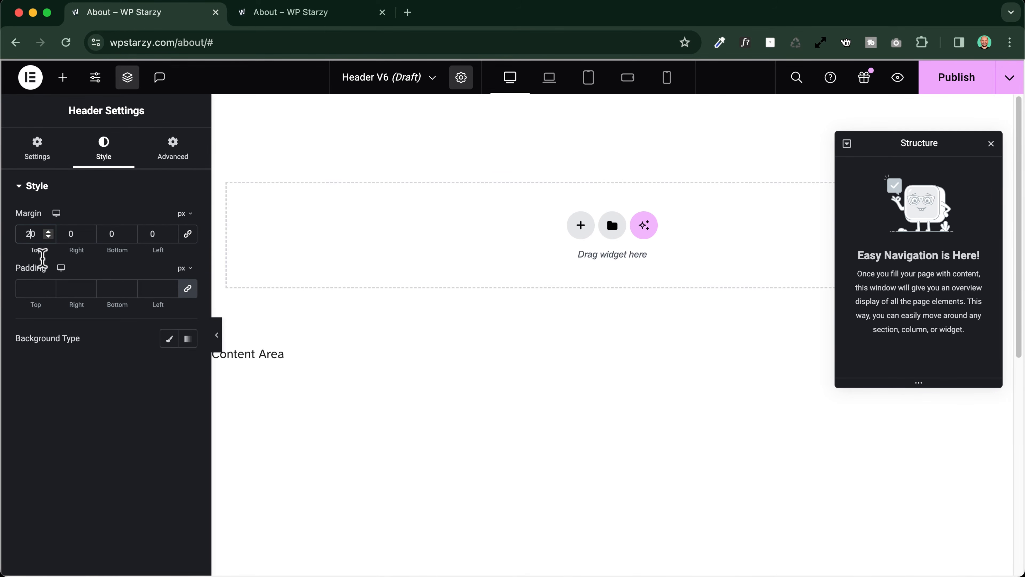
text(2)
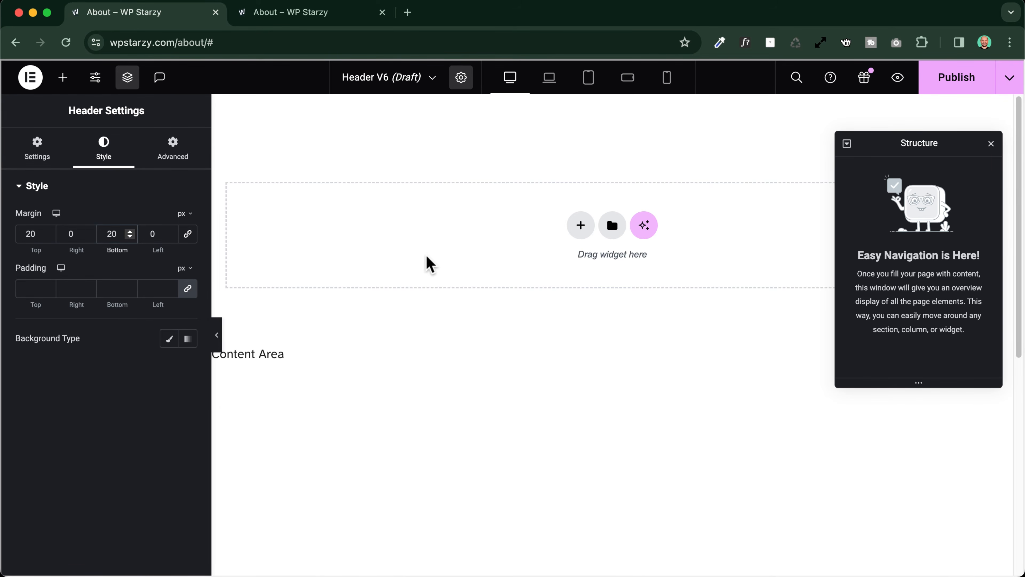
Add a Direction Row flexbox container to the header and rename it Main navigation
click(581, 226)
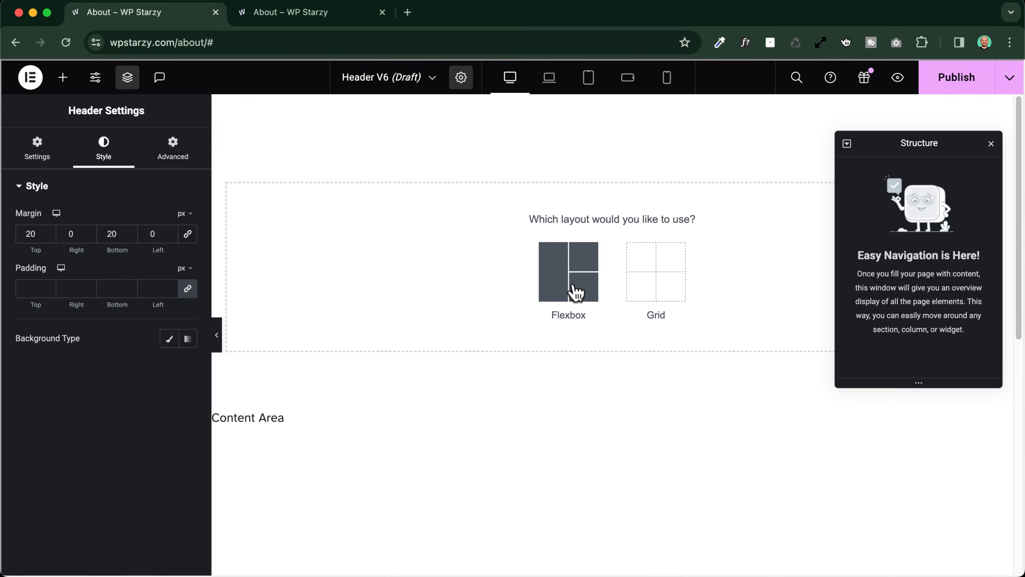
click(581, 294)
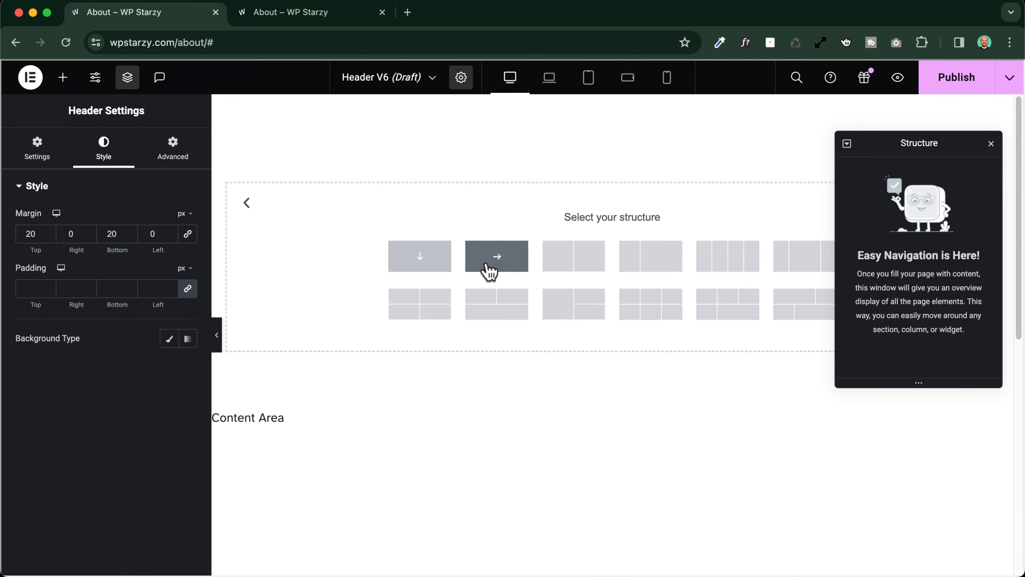
click(499, 267)
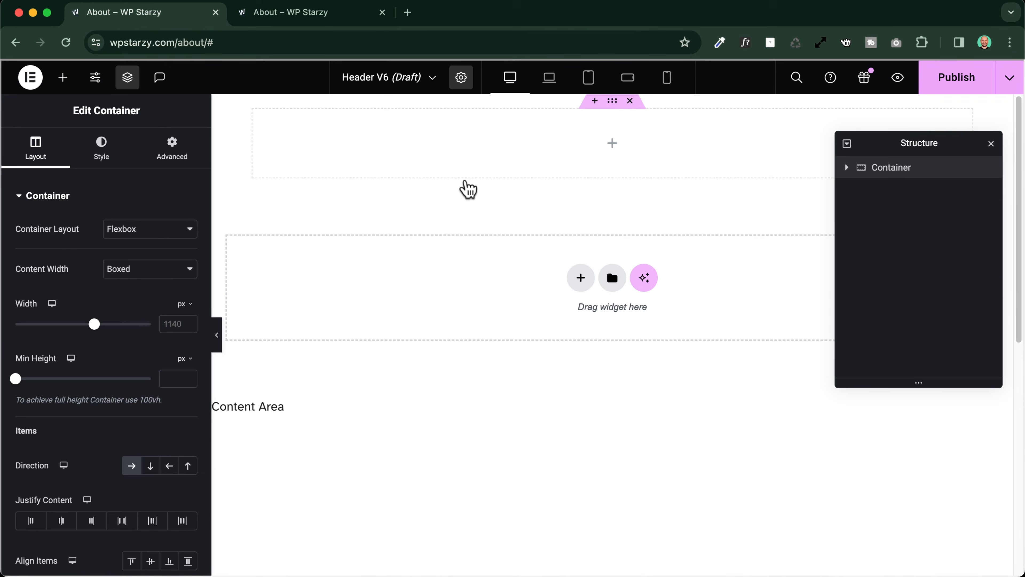
drag(945, 146, 947, 255)
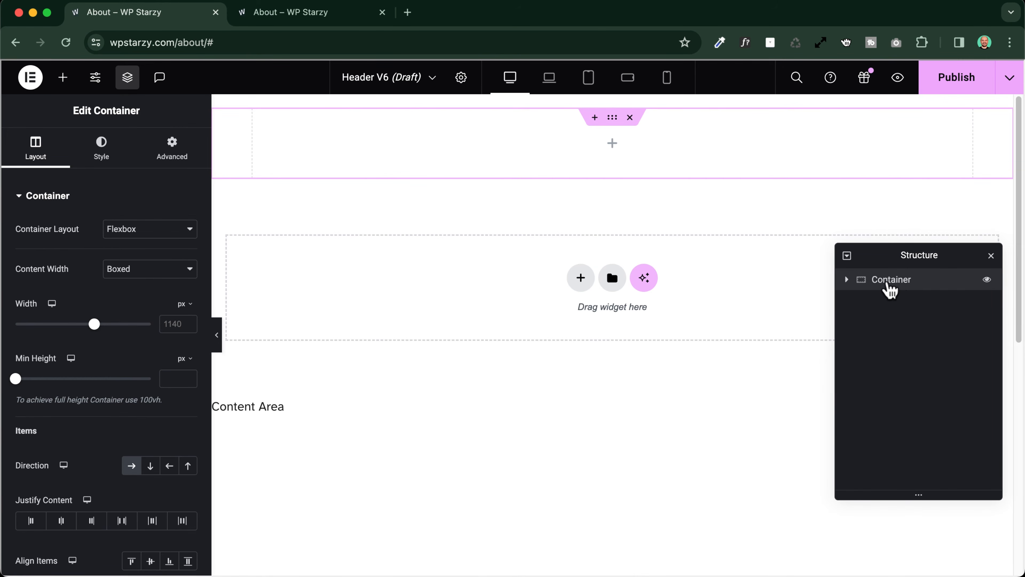
double_click(892, 283)
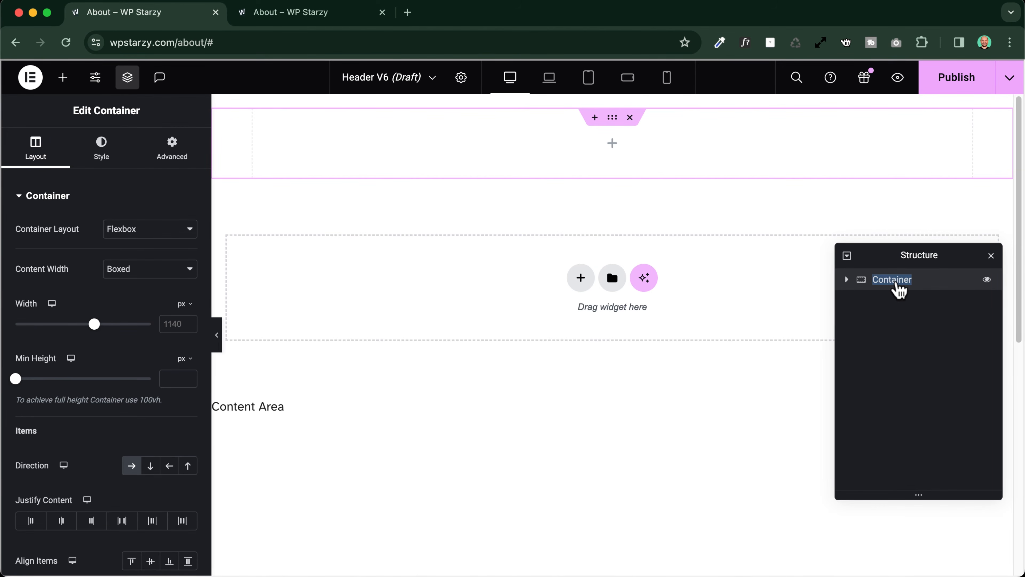
text(Main navigation)
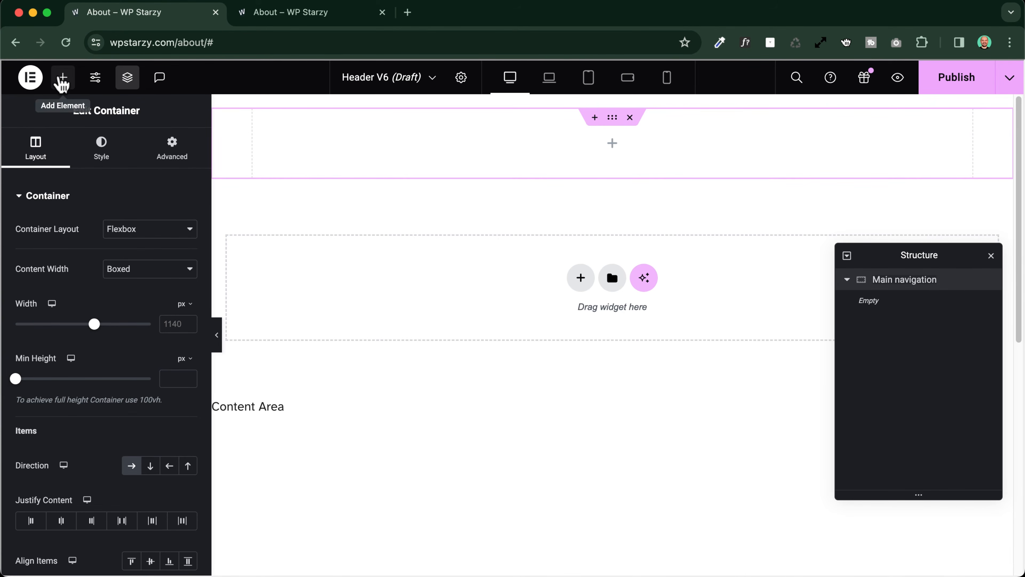
Search the widgets for "logo" and add a Site Logo widget to the Main navigation container
click(63, 81)
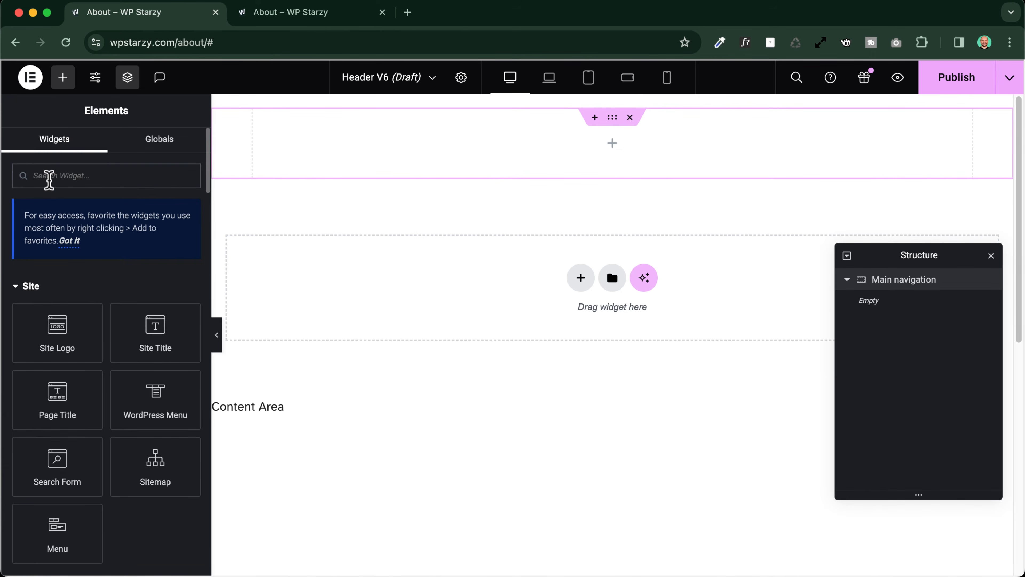
text(logo)
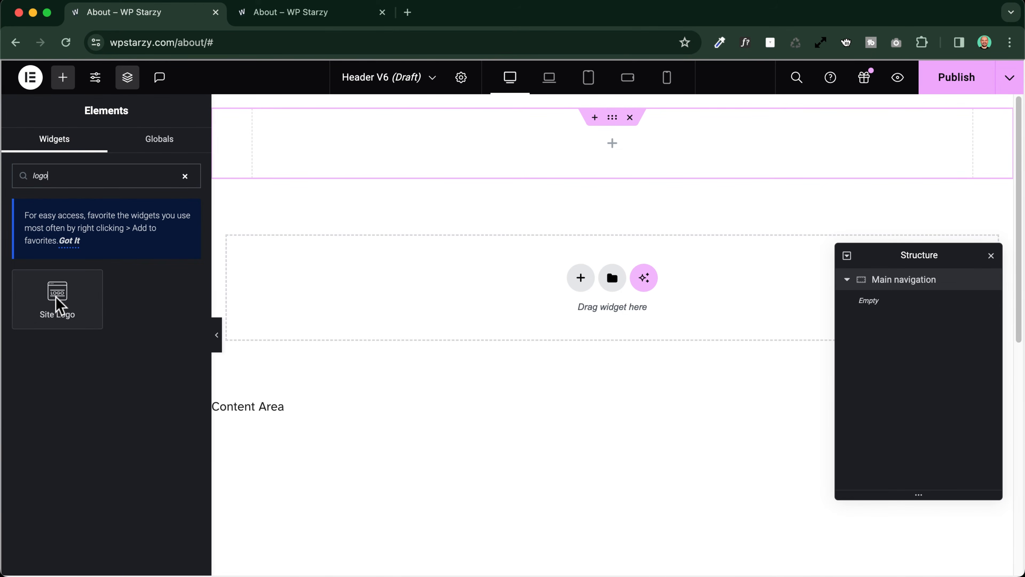
drag(58, 297, 295, 154)
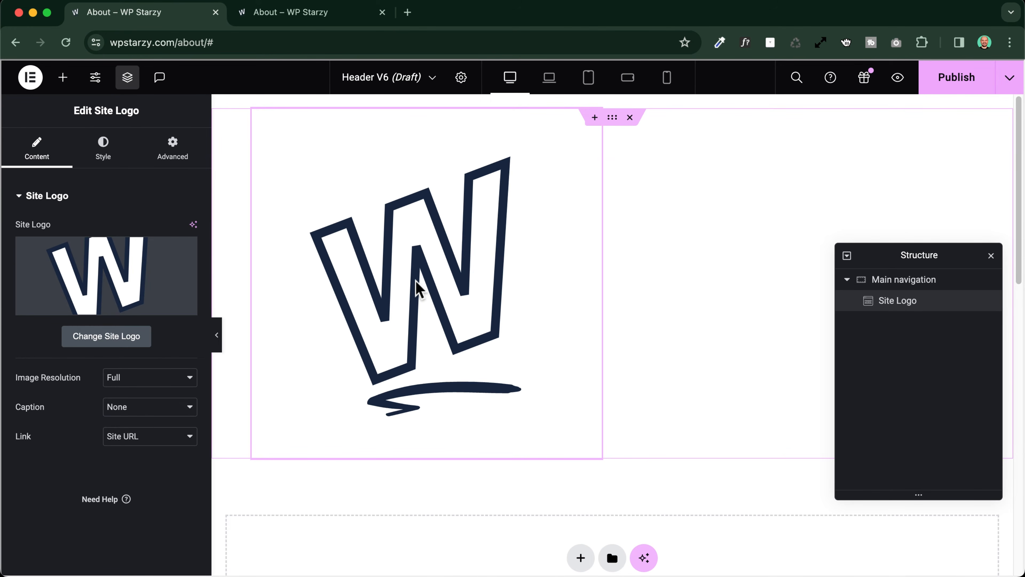
Replace the site logo with WP-Roads-logo-horizontal-mint.svg in the site identity settings, save the changes and reselect the logo widget in the header
click(274, 16)
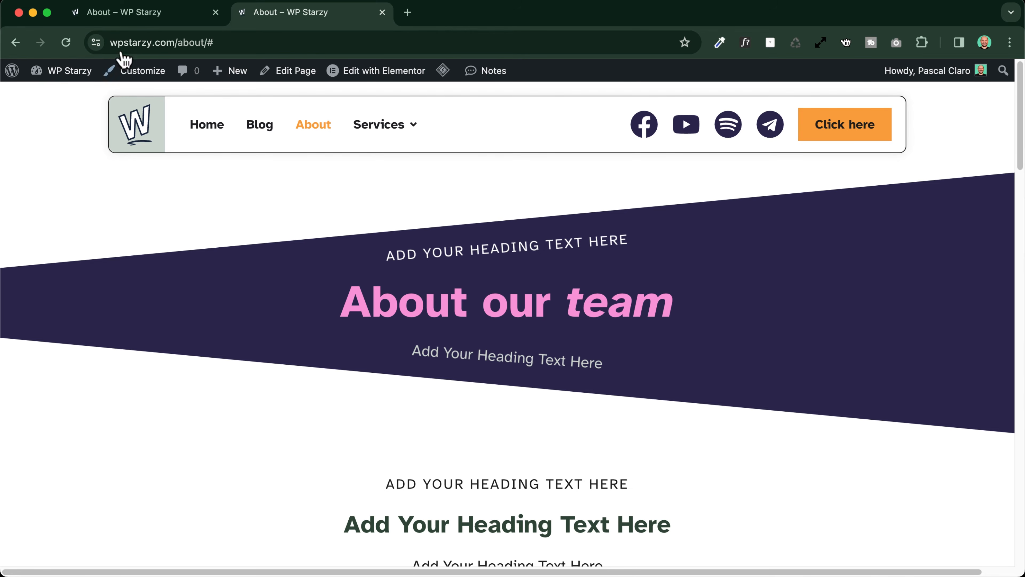
click(145, 14)
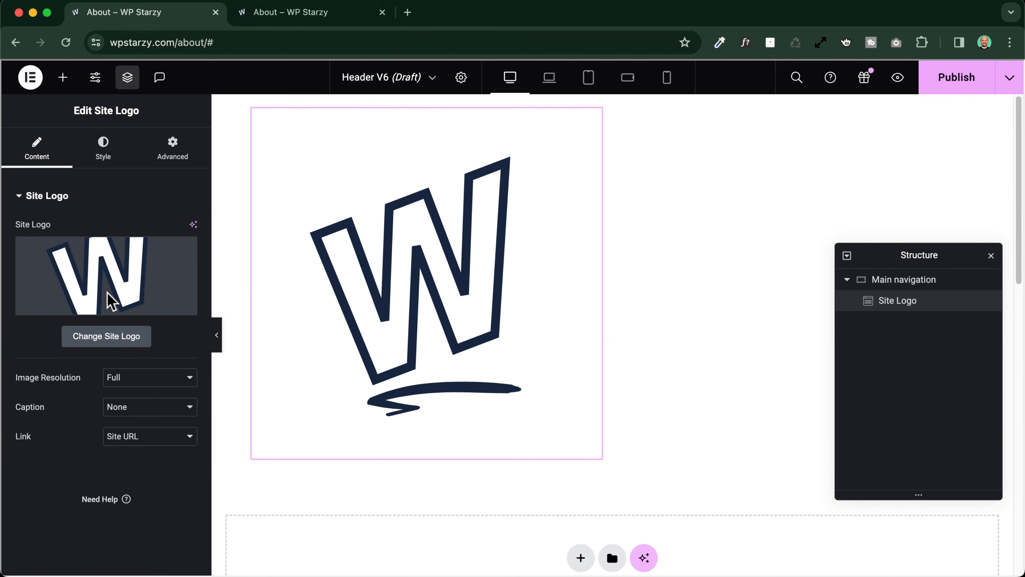
click(85, 339)
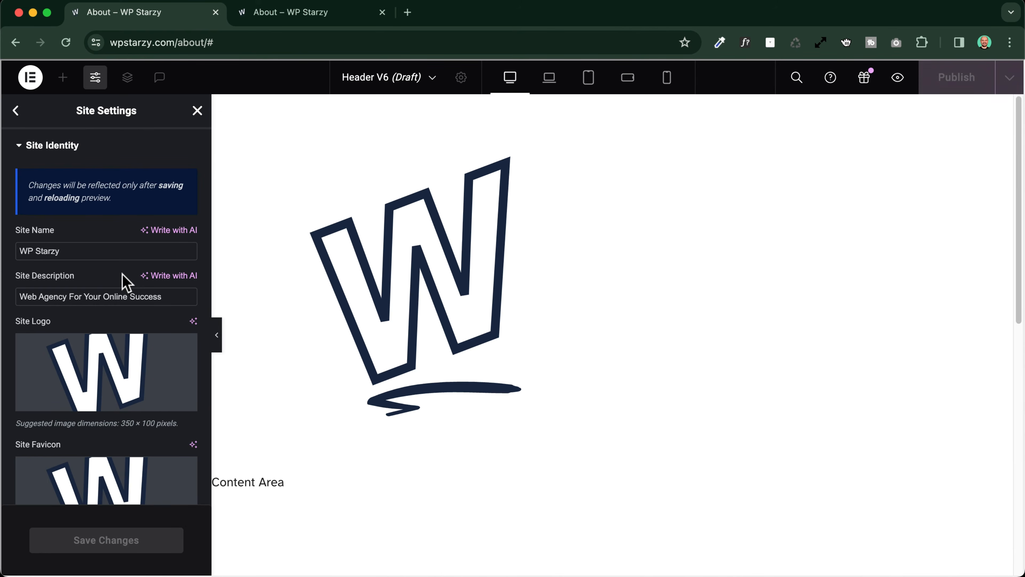
click(92, 379)
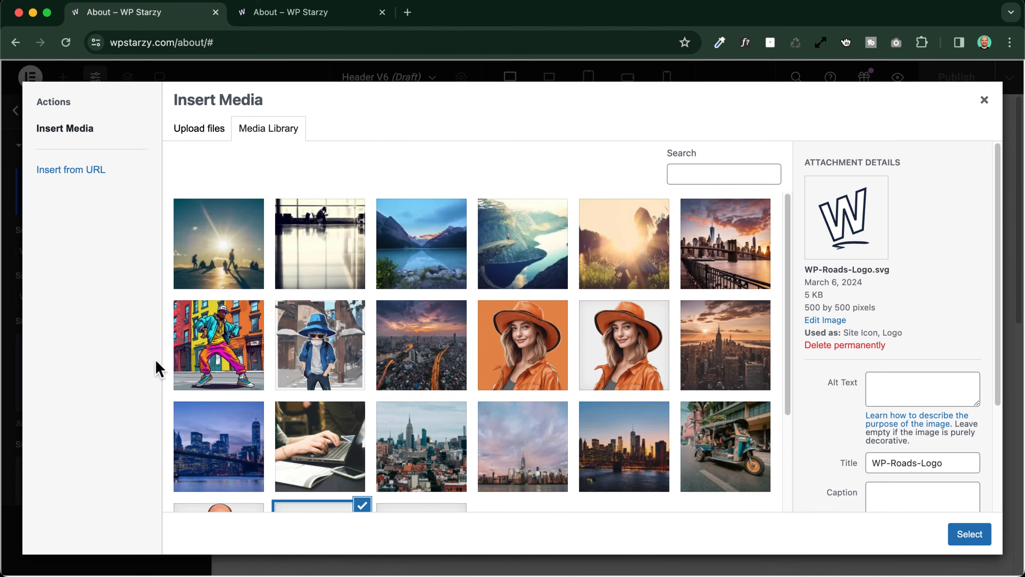
scroll(351, 347, down, 3)
click(423, 430)
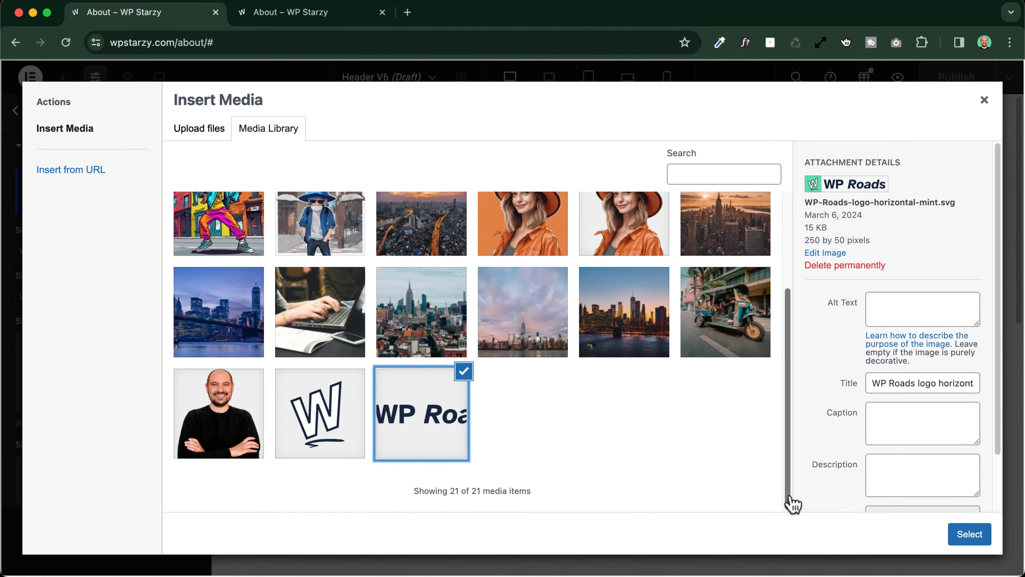
click(969, 534)
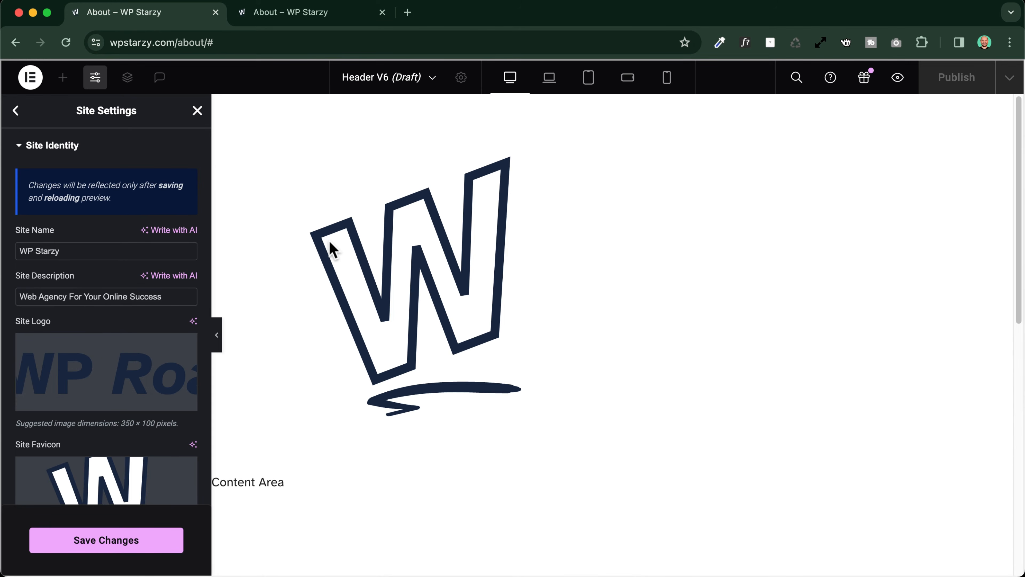
click(125, 543)
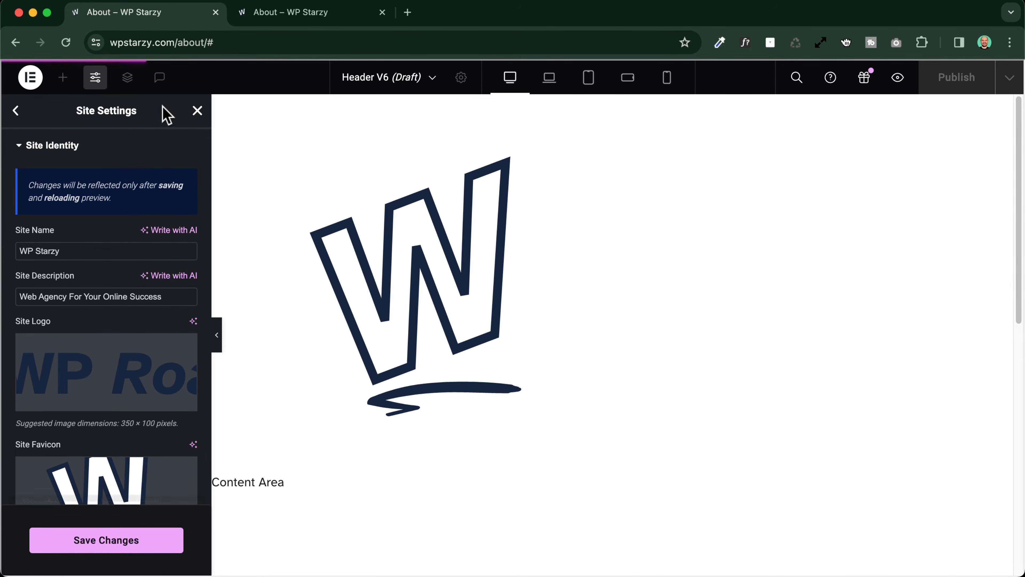
click(197, 110)
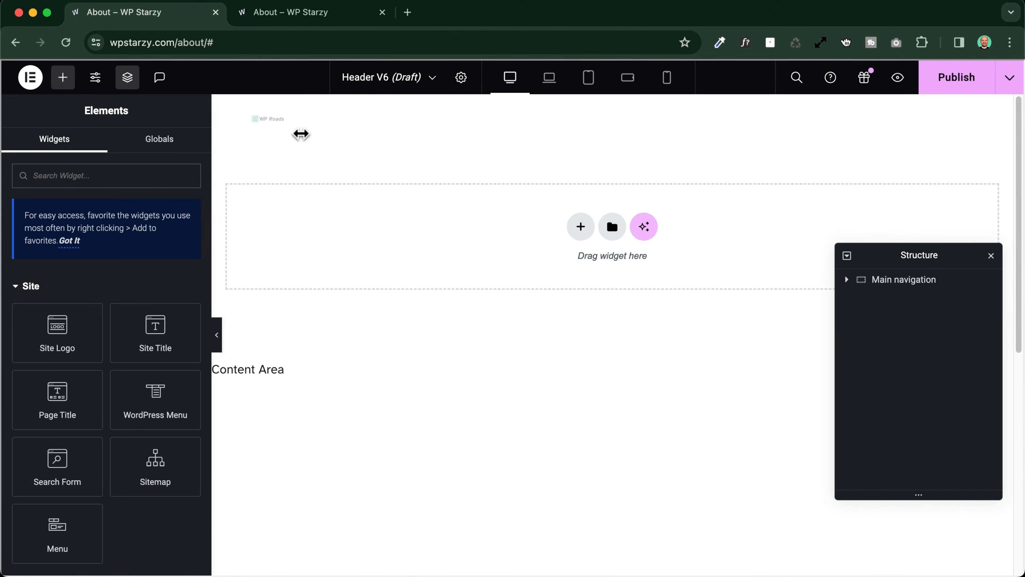
click(278, 121)
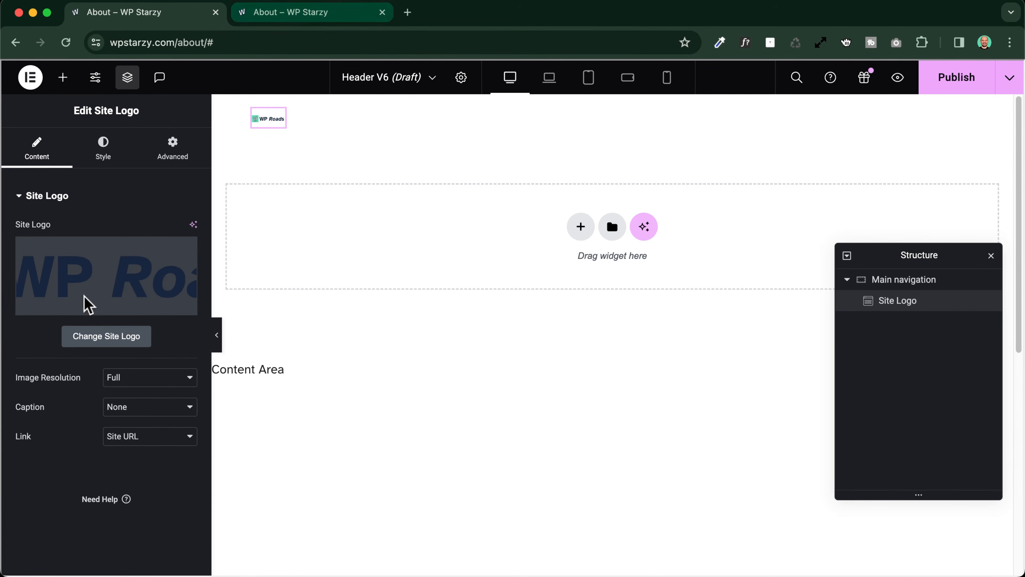
Set the site logo's width to 200 px and select the Main navigation container
click(102, 158)
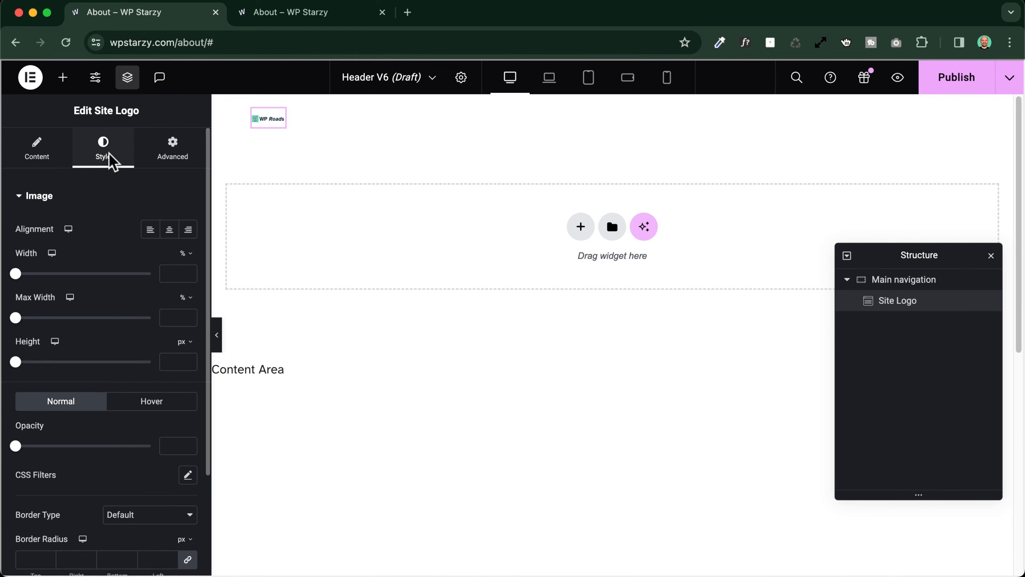
click(184, 253)
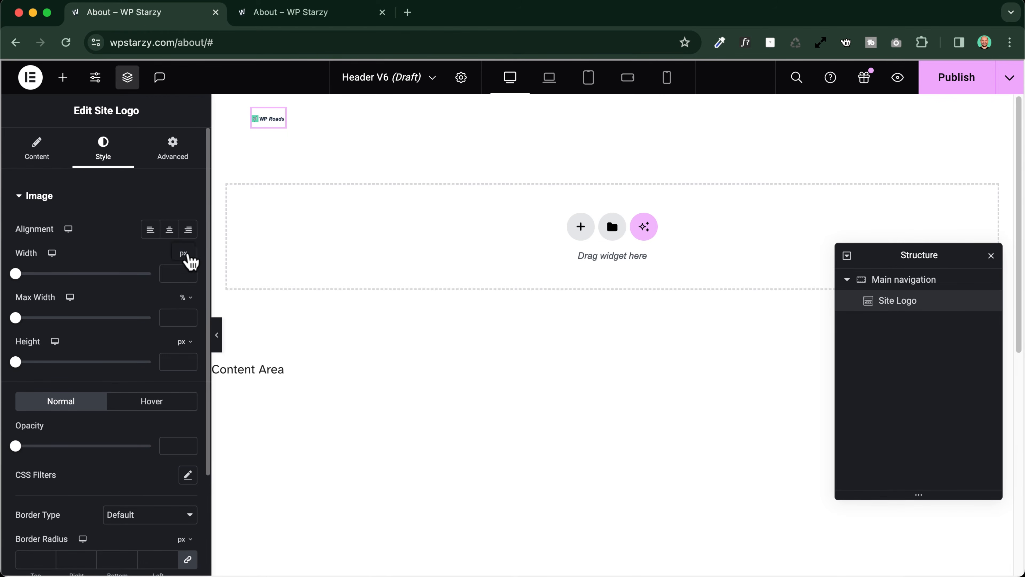
click(184, 253)
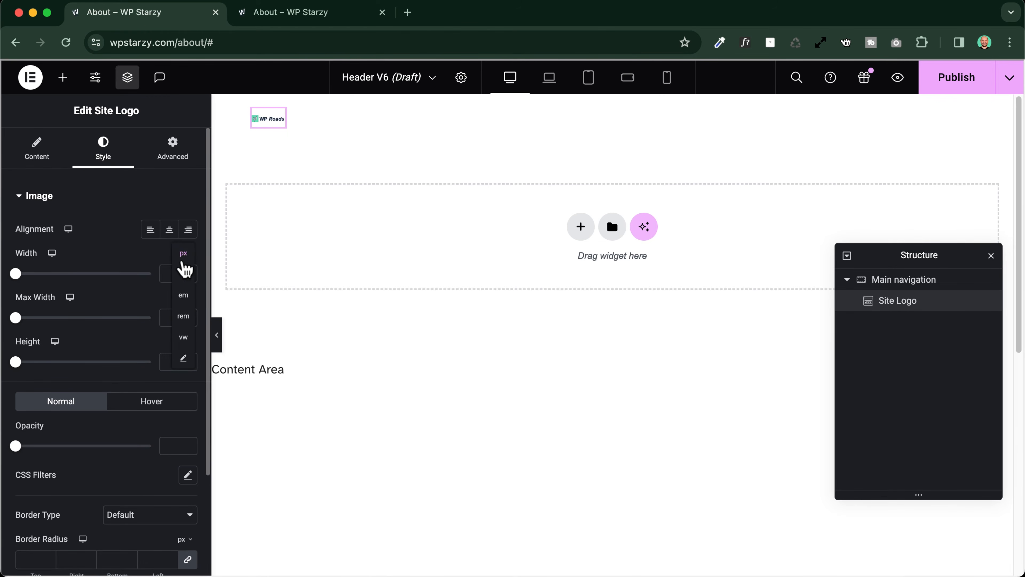
click(169, 276)
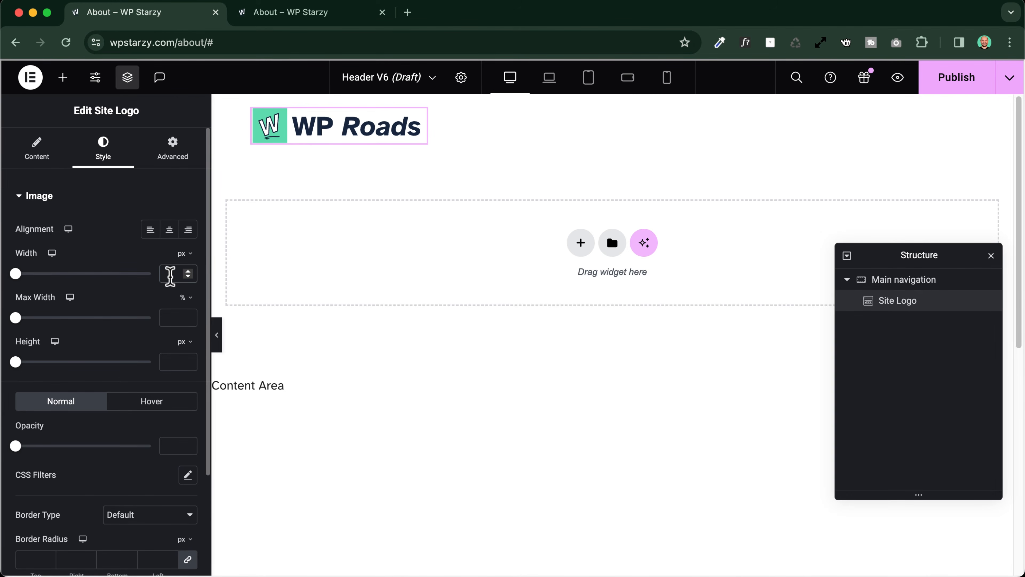
text(100)
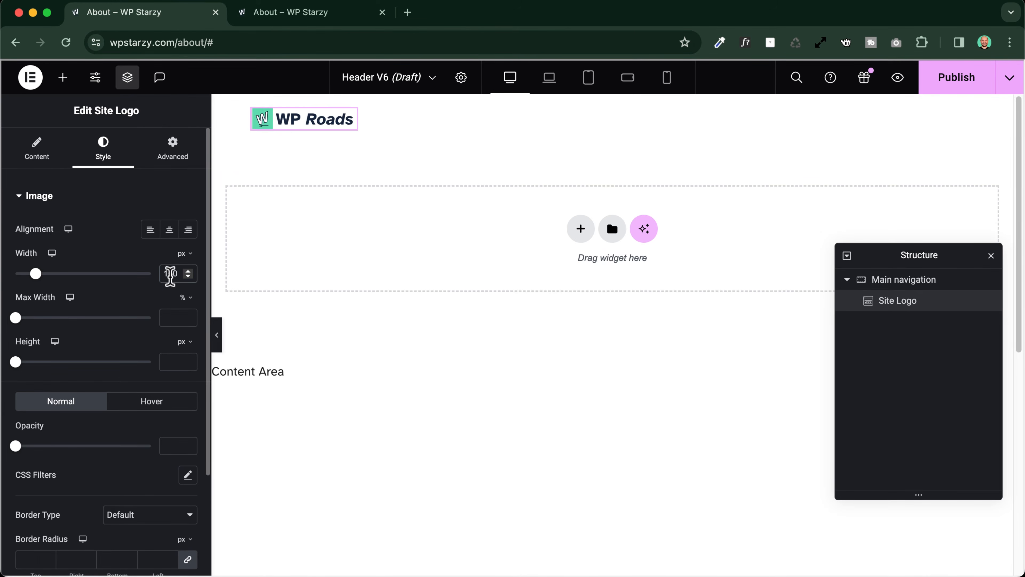
key(BackSpace)
key(BackSpace)
key(BackSpace)
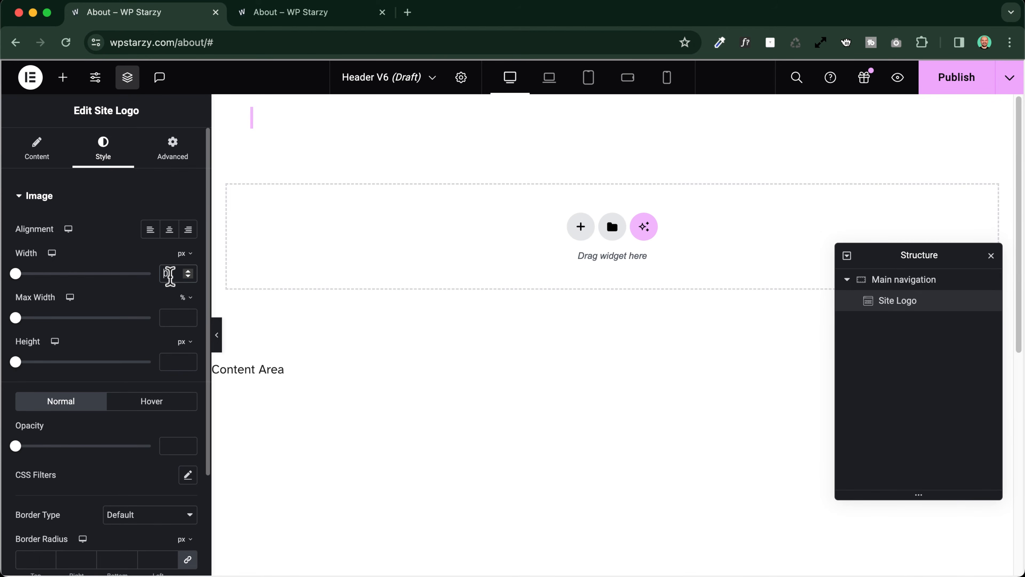
text(200)
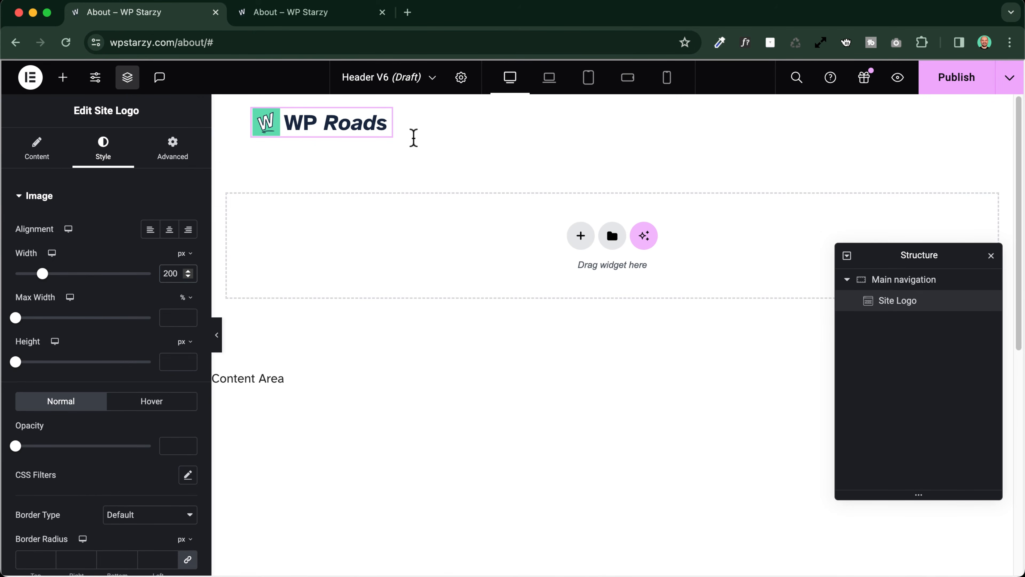
click(612, 118)
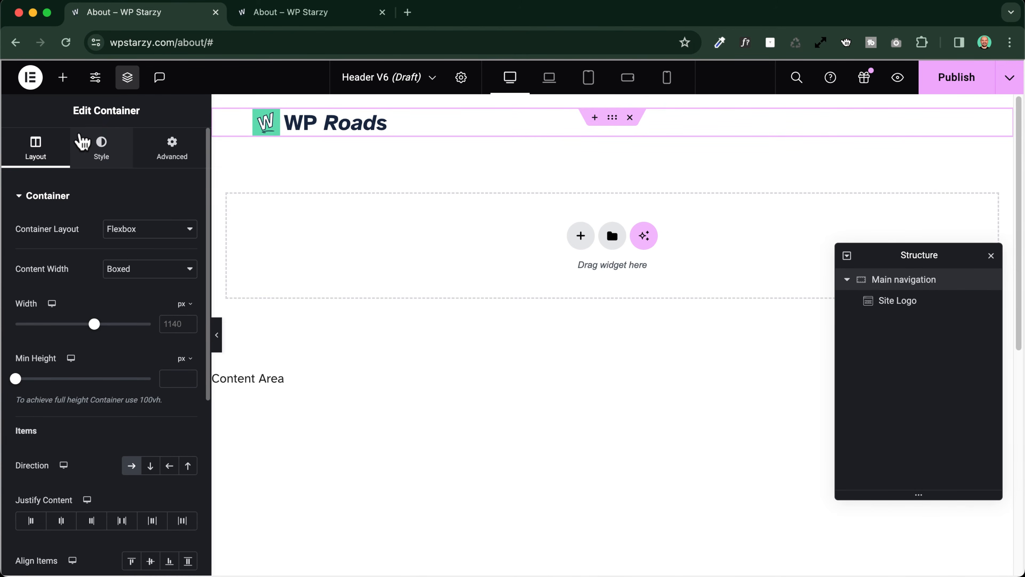
Examine the Menu feature's status and activation options in Elementor's Features settings, and return to the Header V6 editor
click(286, 14)
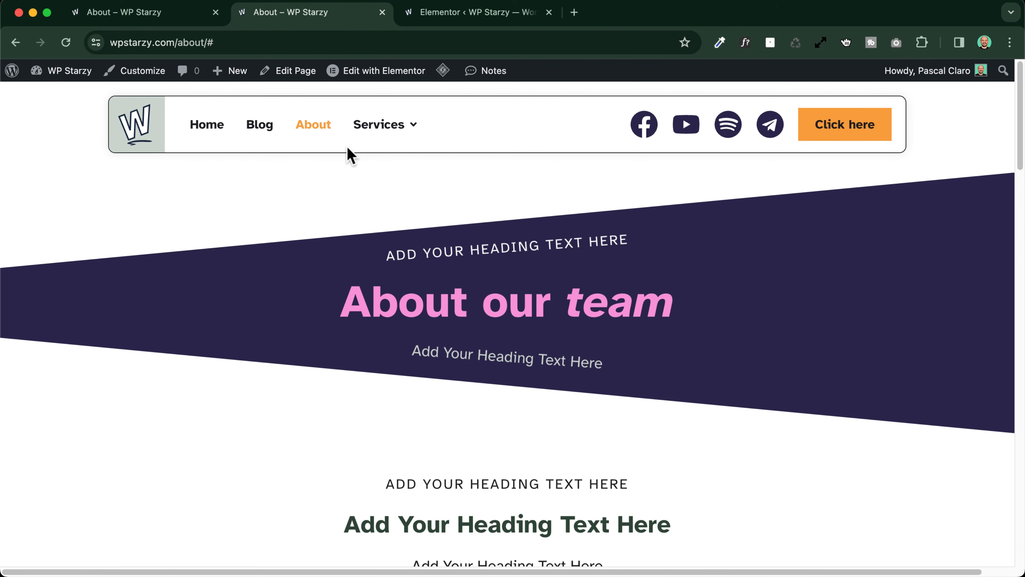
click(482, 16)
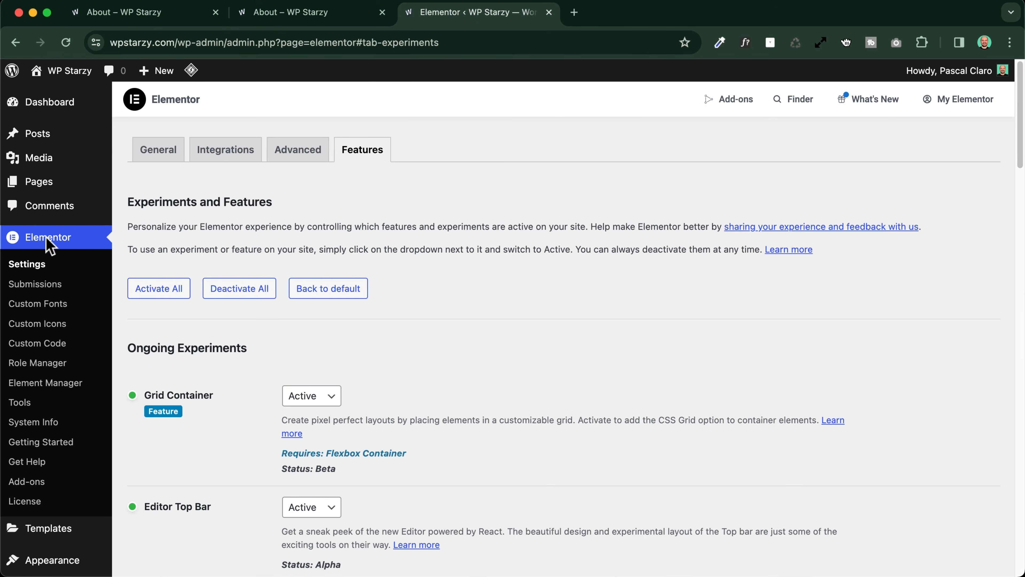
click(31, 265)
click(354, 157)
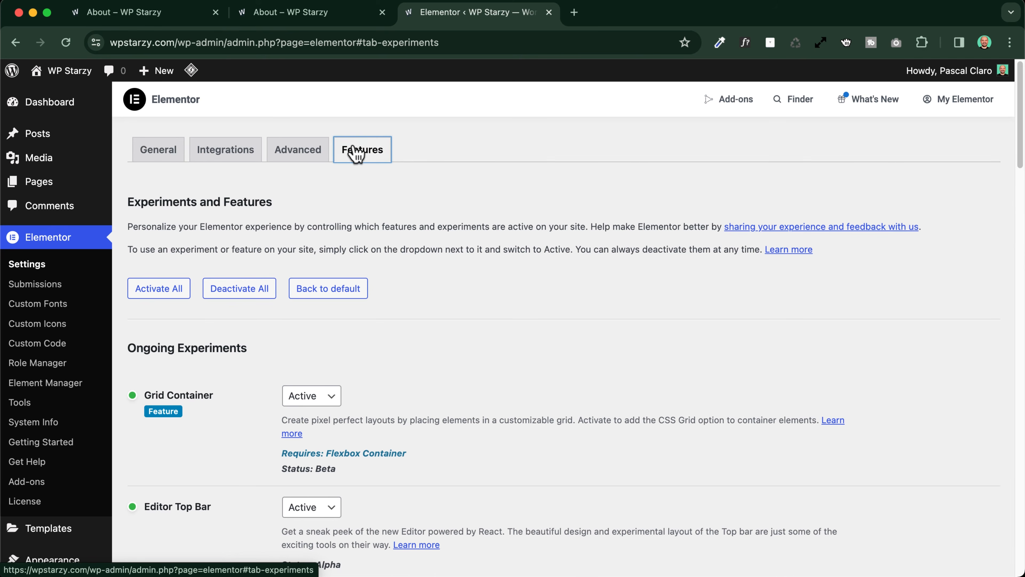
scroll(226, 246, down, 10)
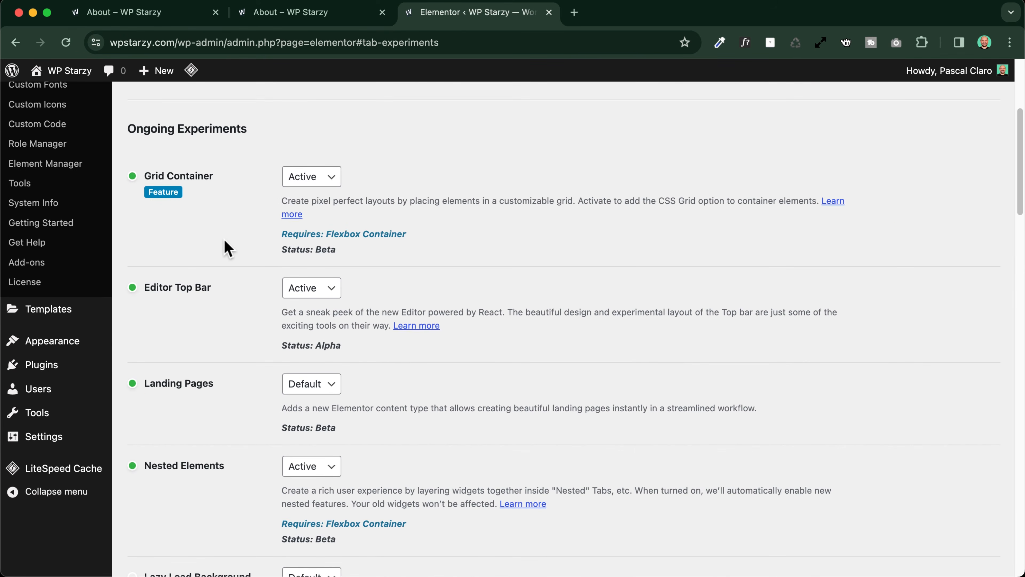
scroll(226, 246, down, 6)
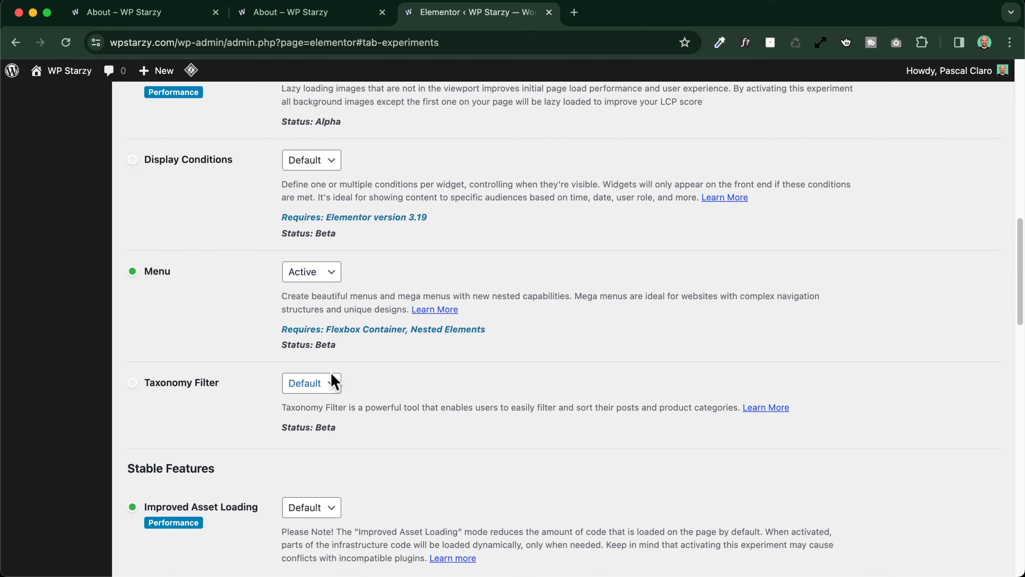
drag(317, 345, 337, 346)
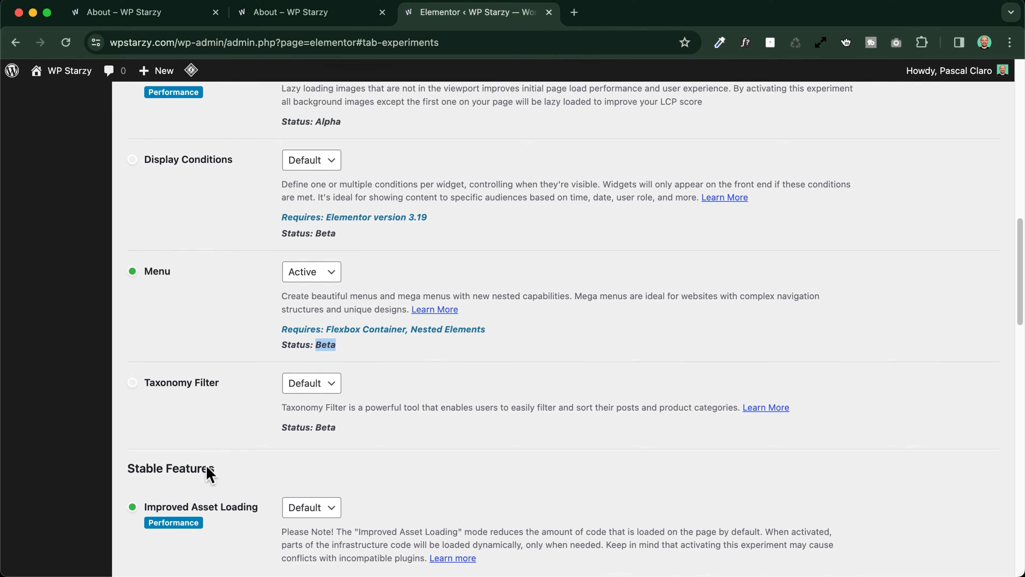
drag(126, 469, 235, 472)
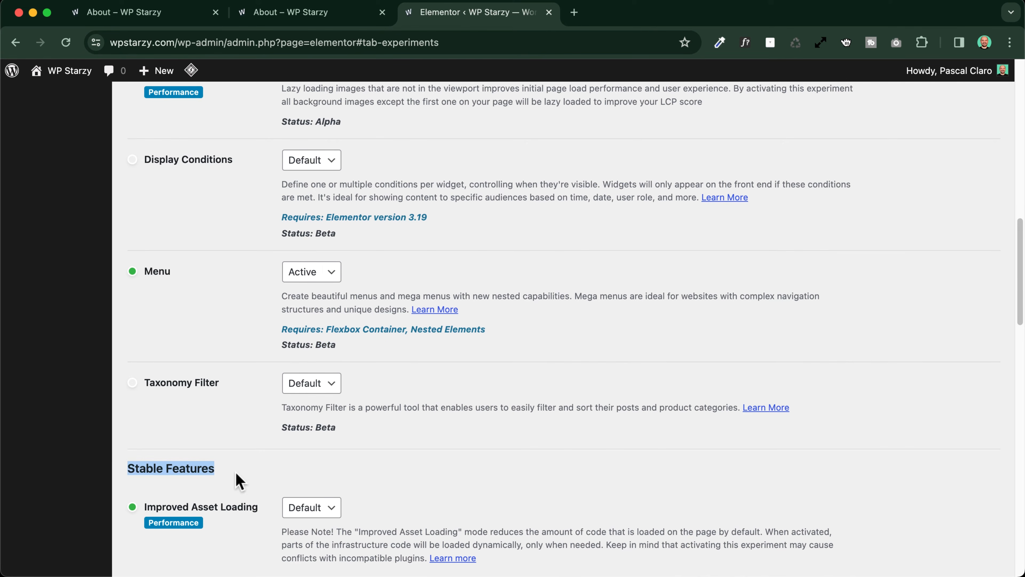
click(238, 481)
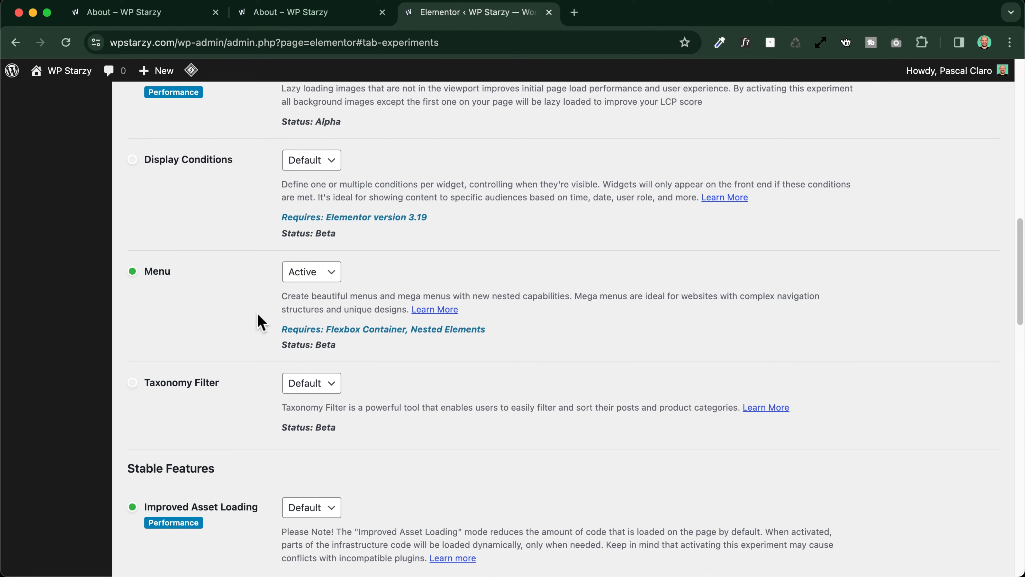
click(310, 278)
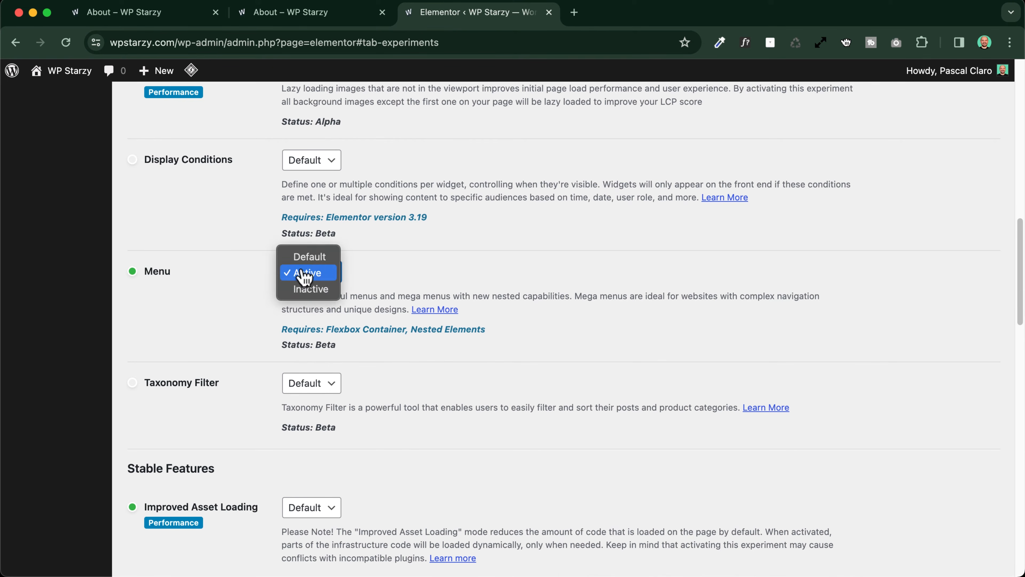
click(282, 10)
click(285, 16)
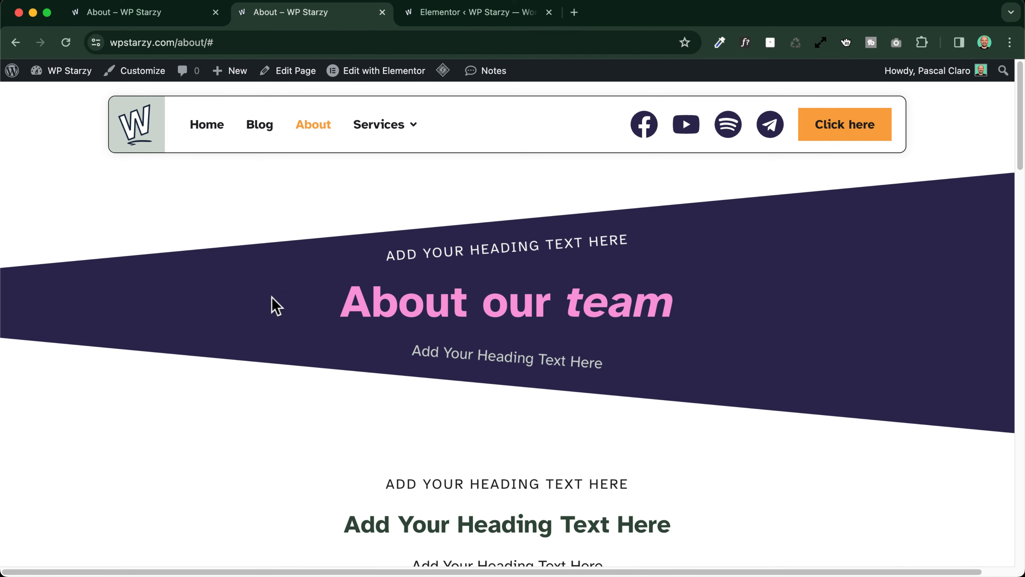
click(147, 16)
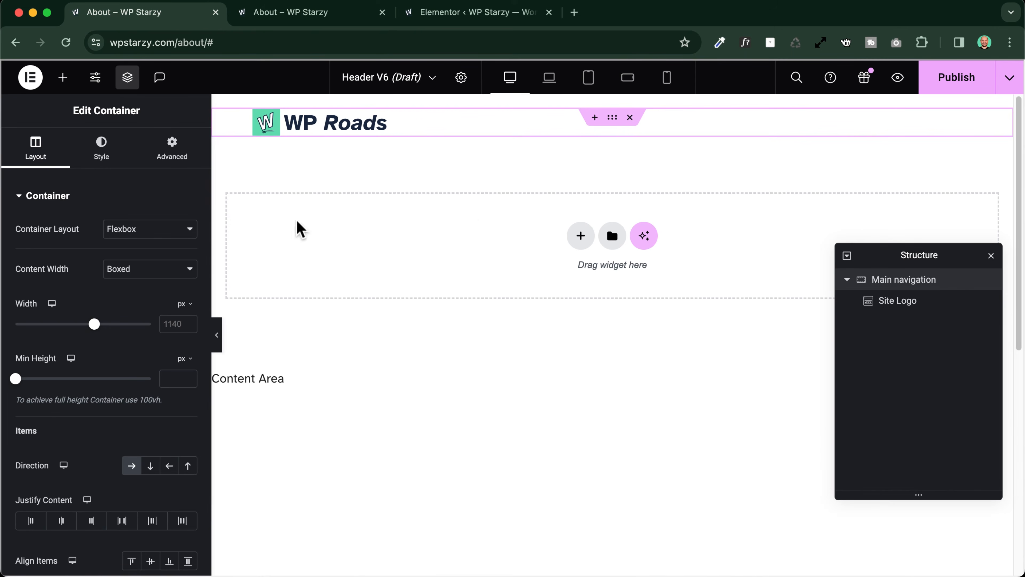
Search the widgets for "menu" and add a Menu widget beside the logo in the Main navigation container
click(62, 77)
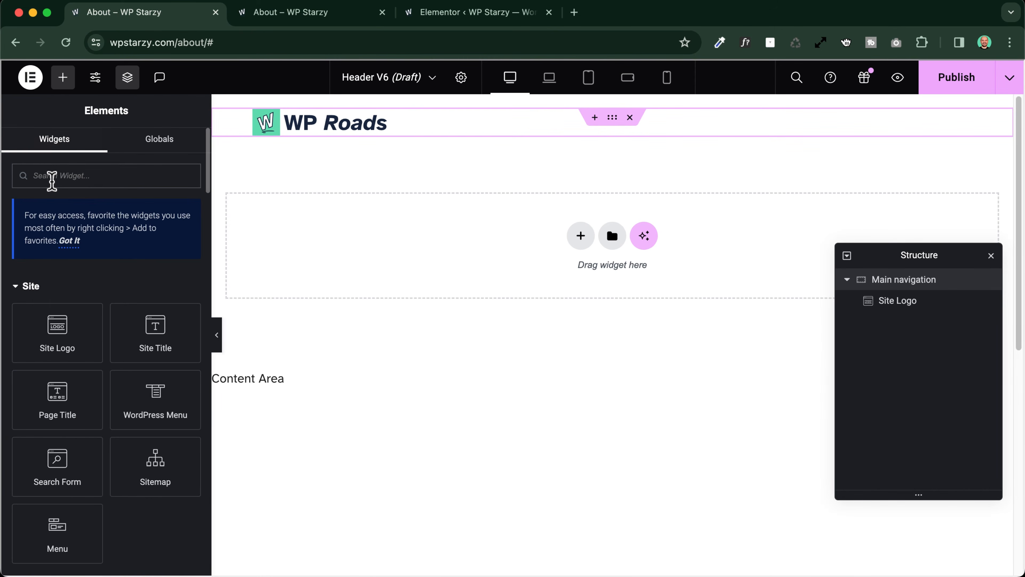
text(menu)
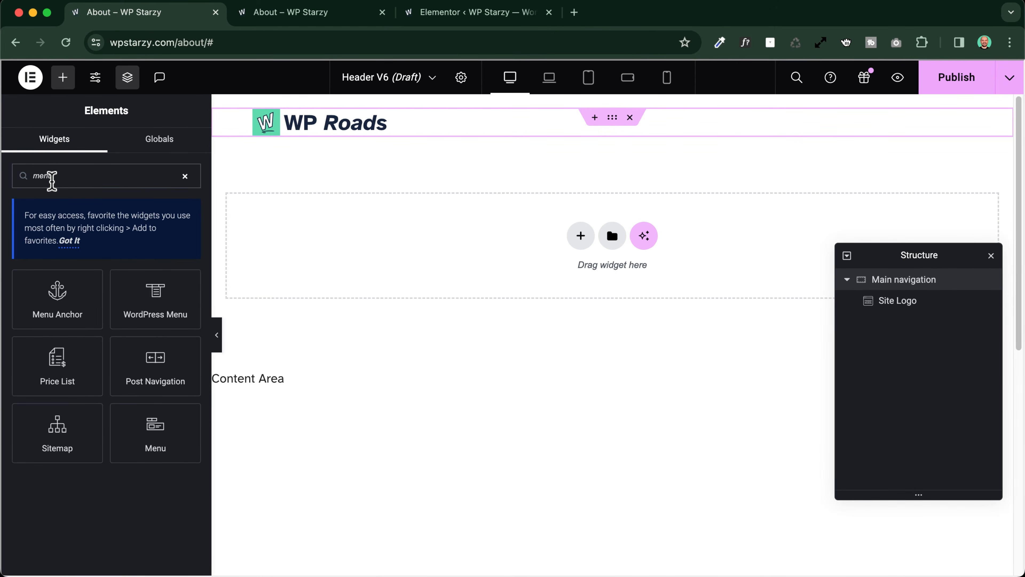
drag(153, 428, 460, 152)
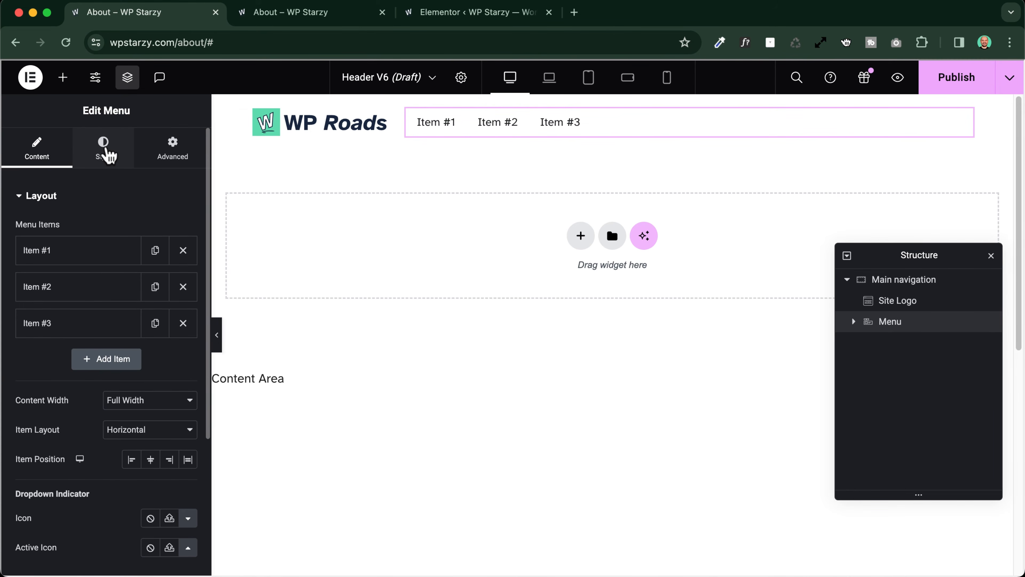
Style the menu items with the Dark 1 global color and the Buttons and Nav Links global font
click(107, 152)
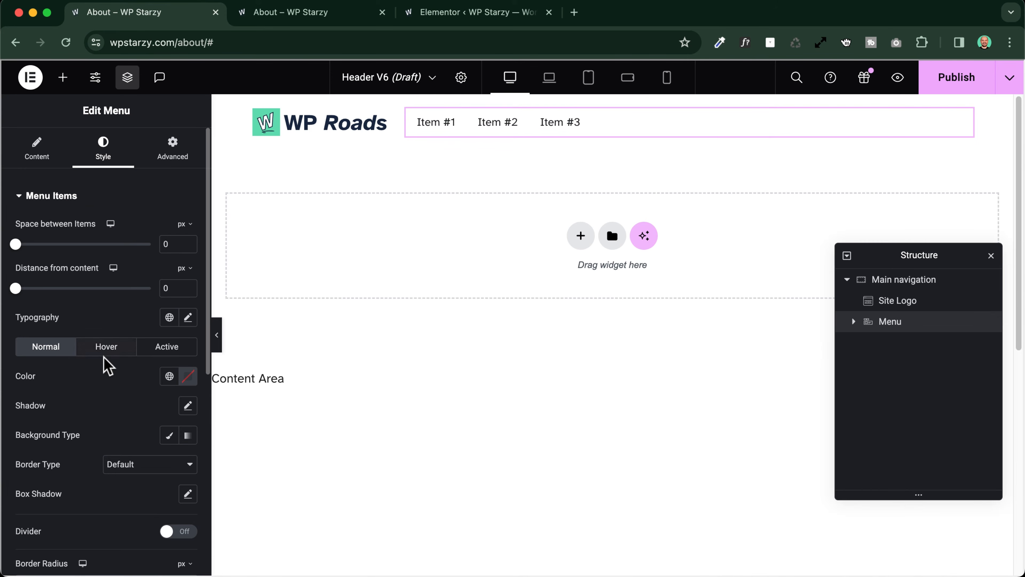
scroll(106, 363, down, 2)
click(168, 326)
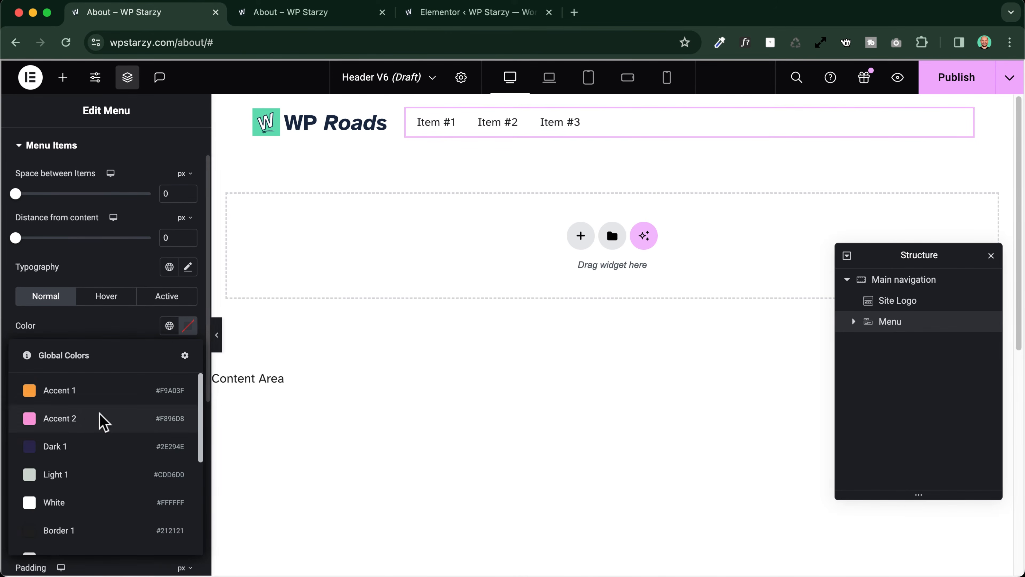
click(83, 447)
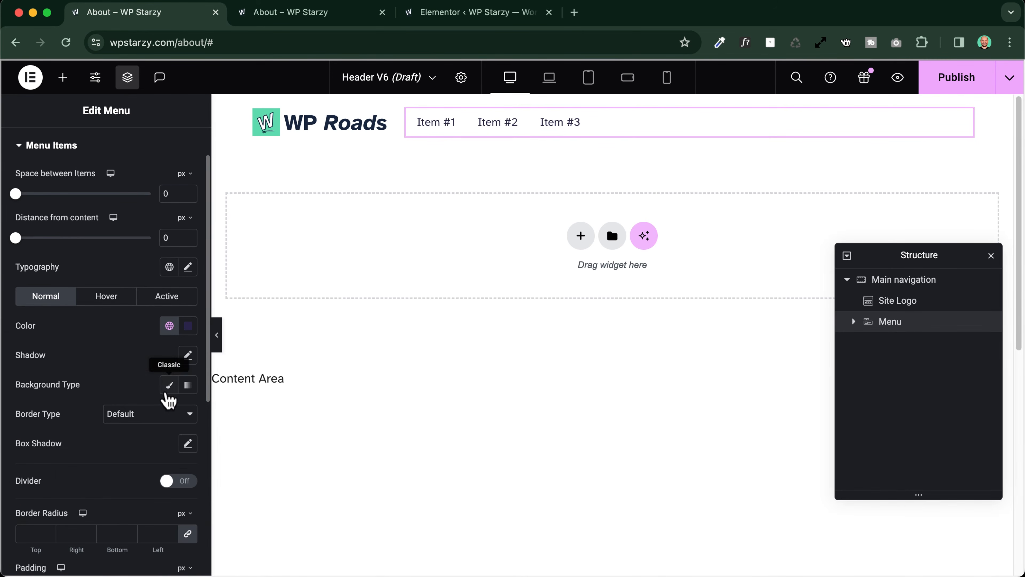
click(169, 267)
scroll(93, 444, down, 5)
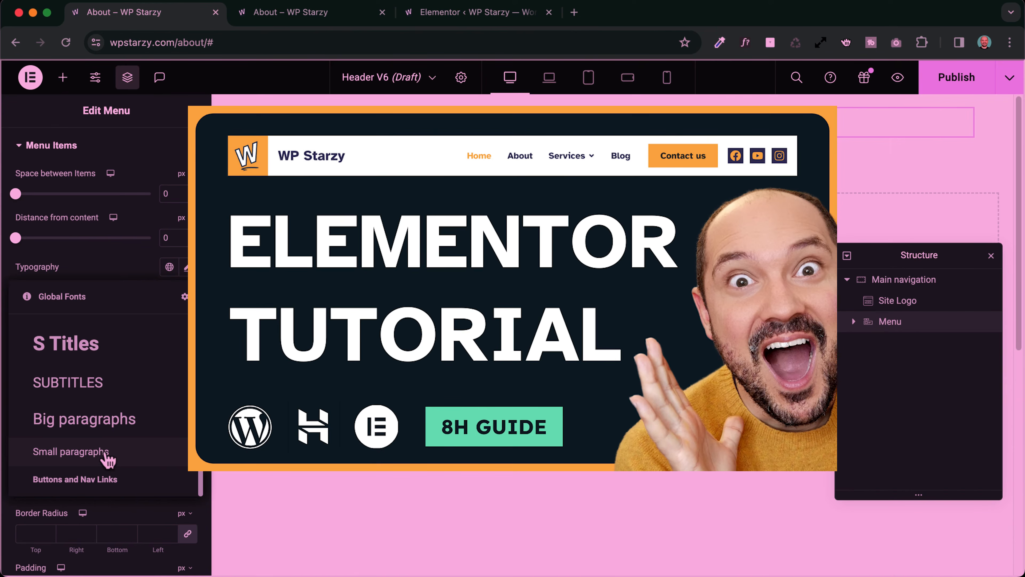
click(94, 480)
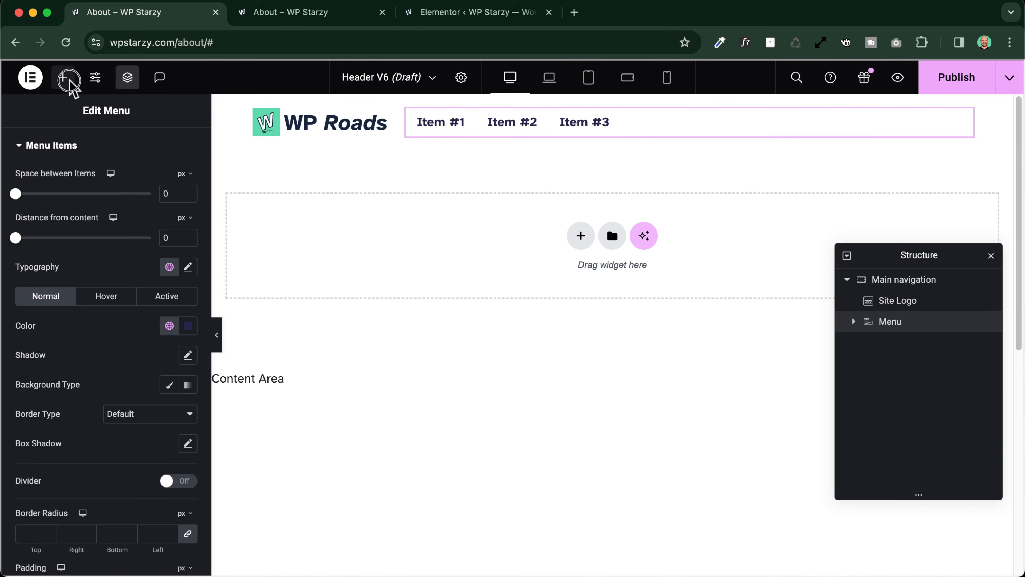
Search the widgets for "social" and add a Social Icons widget after the menu
click(63, 78)
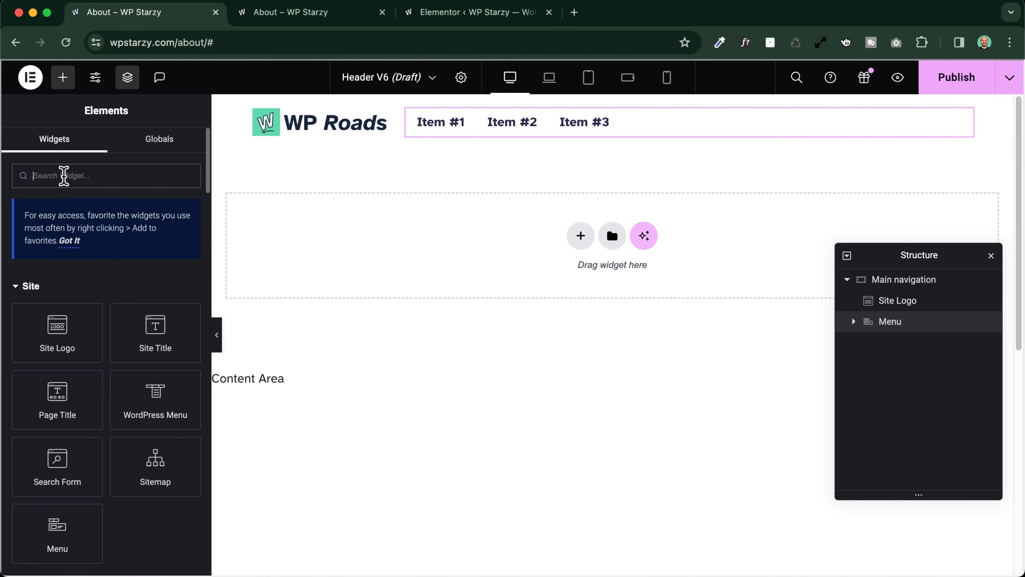
text(social)
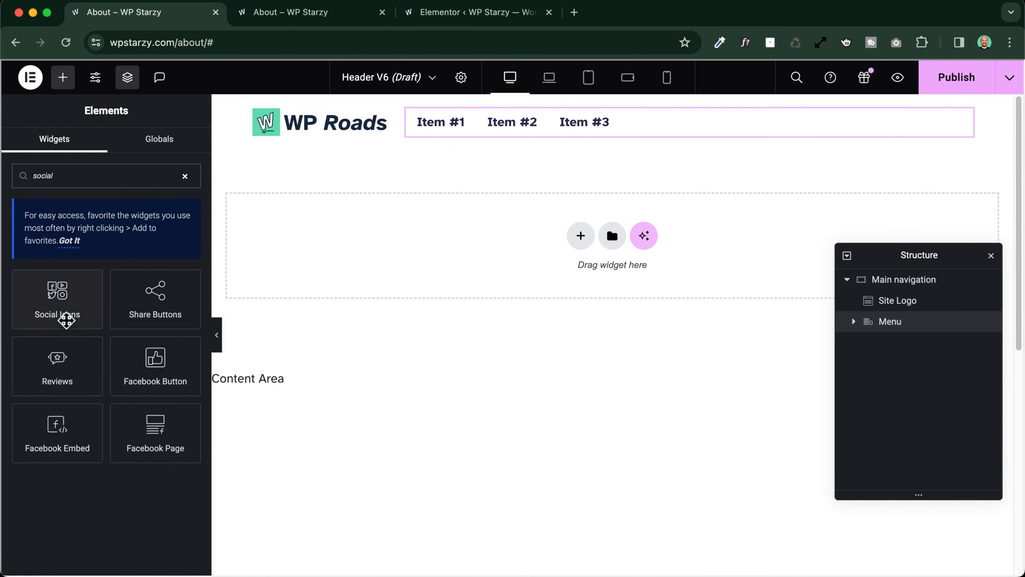
click(61, 294)
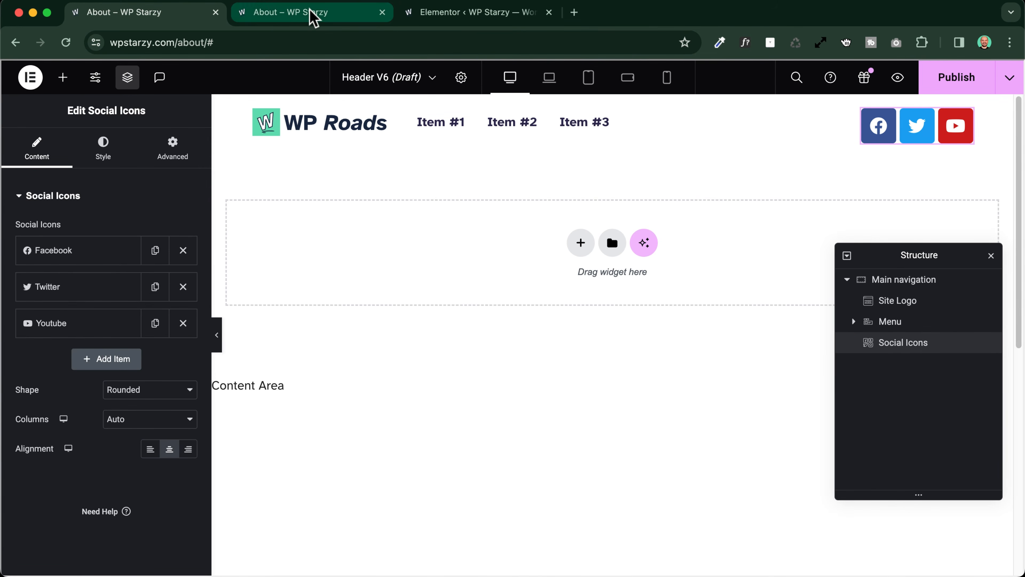
Copy the social icons widget from Header V3 and paste its style onto the social icons in Header V6
click(311, 17)
mouse_move(355, 71)
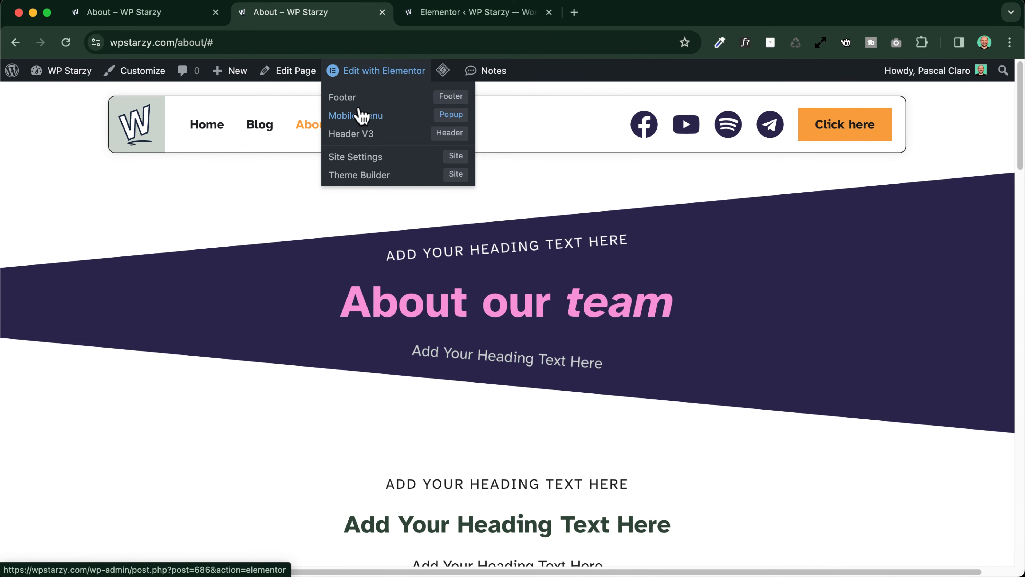
click(358, 132)
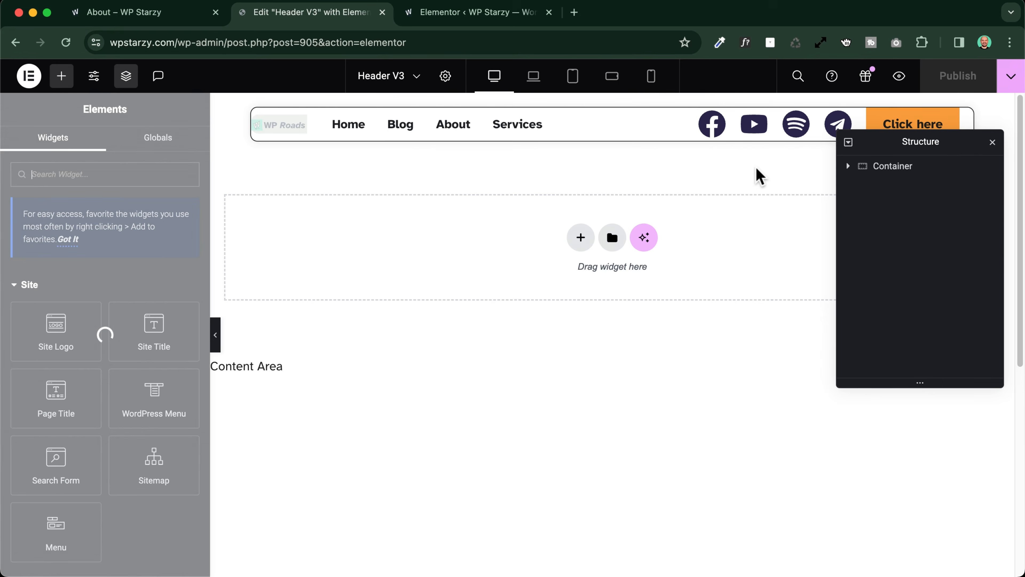
right_click(845, 119)
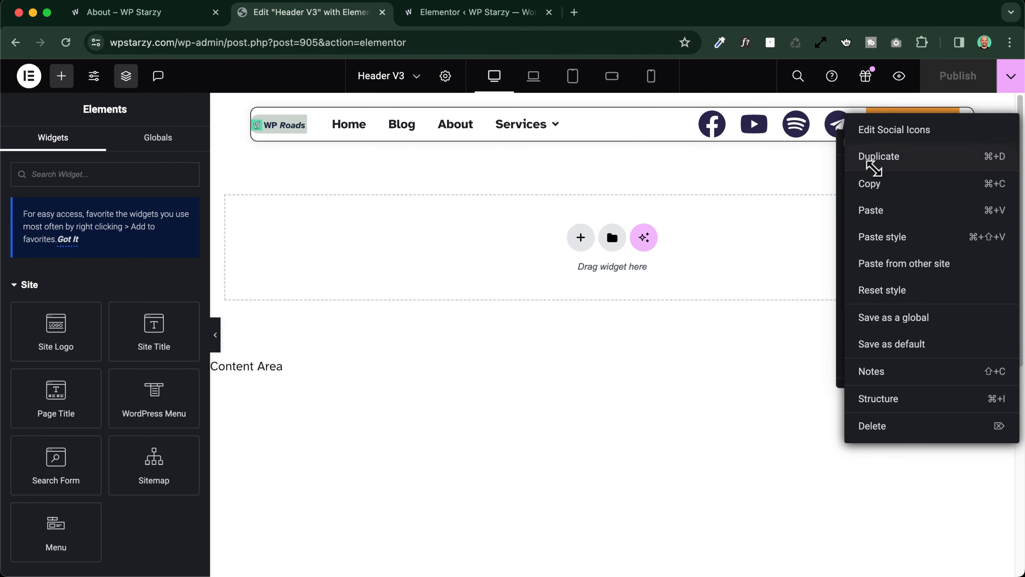
click(863, 183)
click(180, 18)
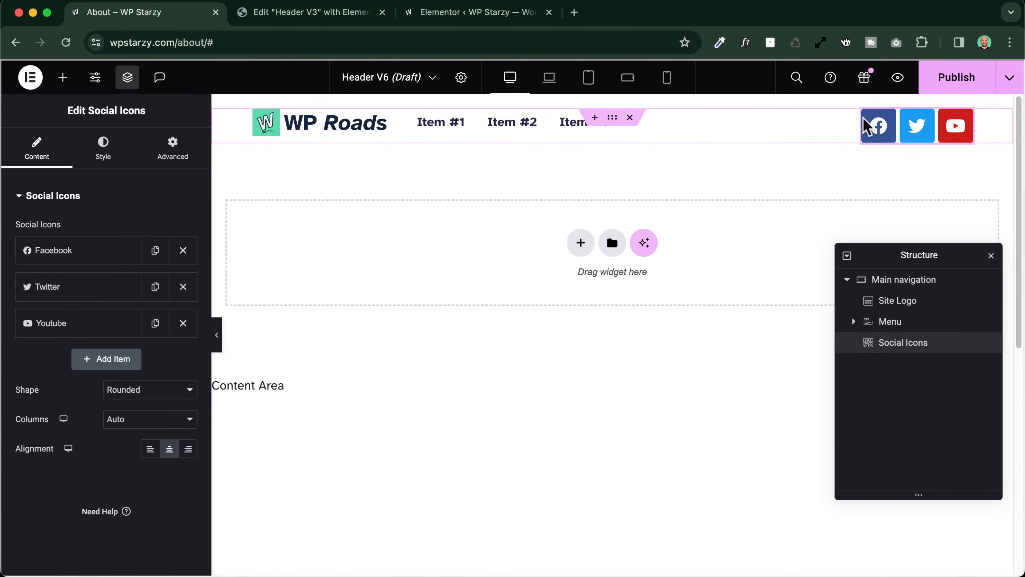
right_click(878, 122)
click(888, 222)
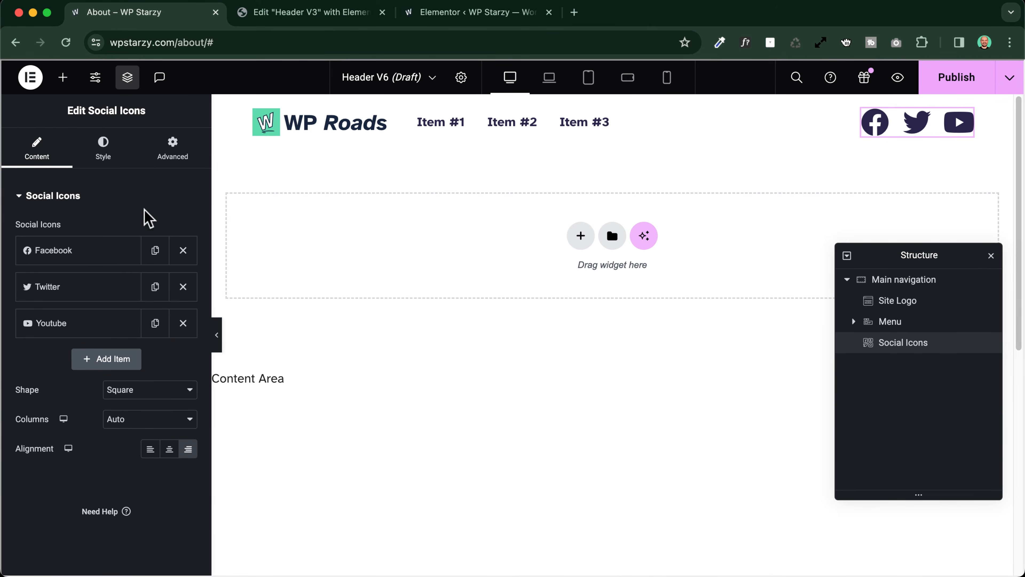
Search the widgets for "butt" and add a Button widget after the social icons in the Main navigation container
click(65, 76)
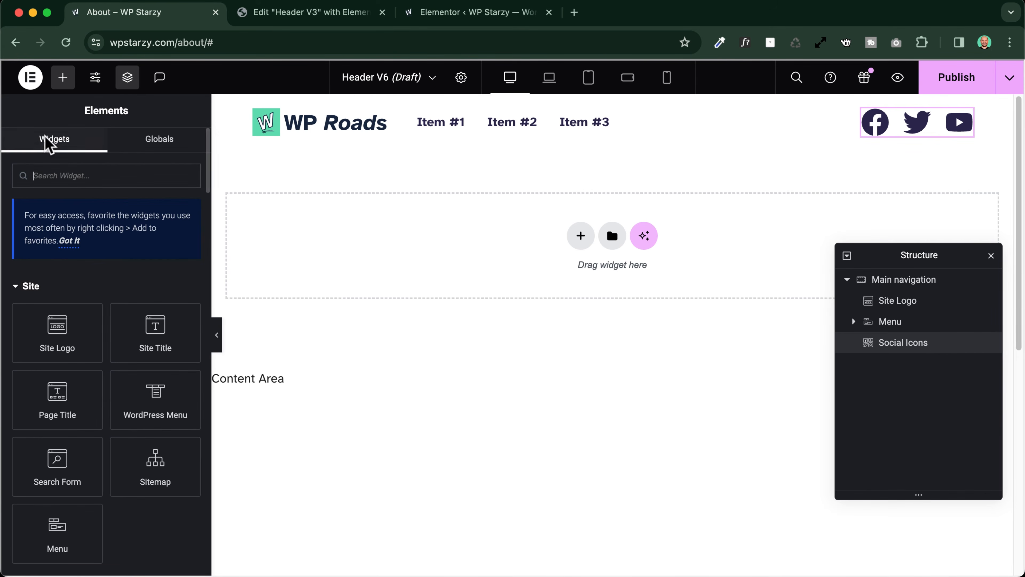
text(buttt)
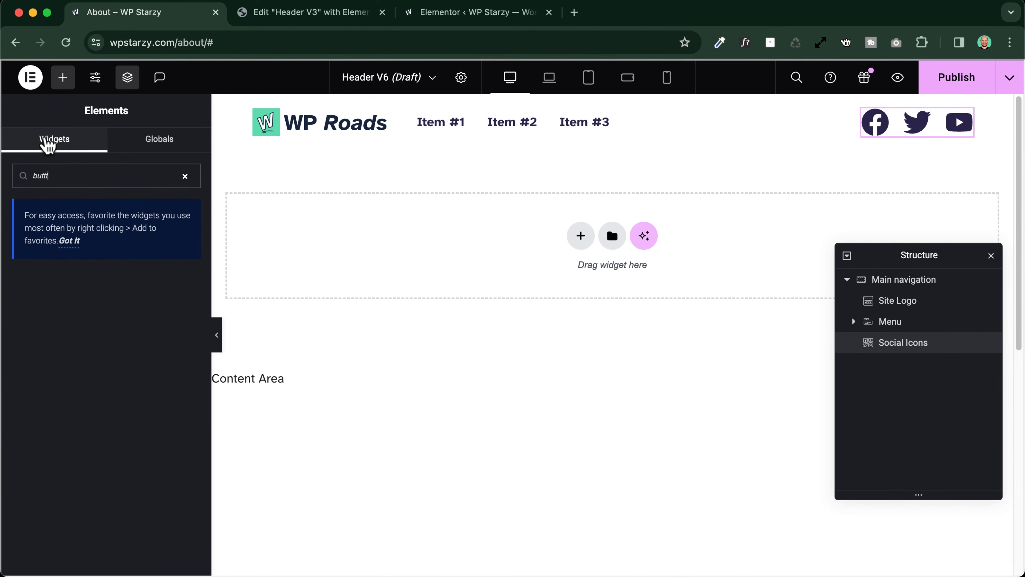
key(BackSpace)
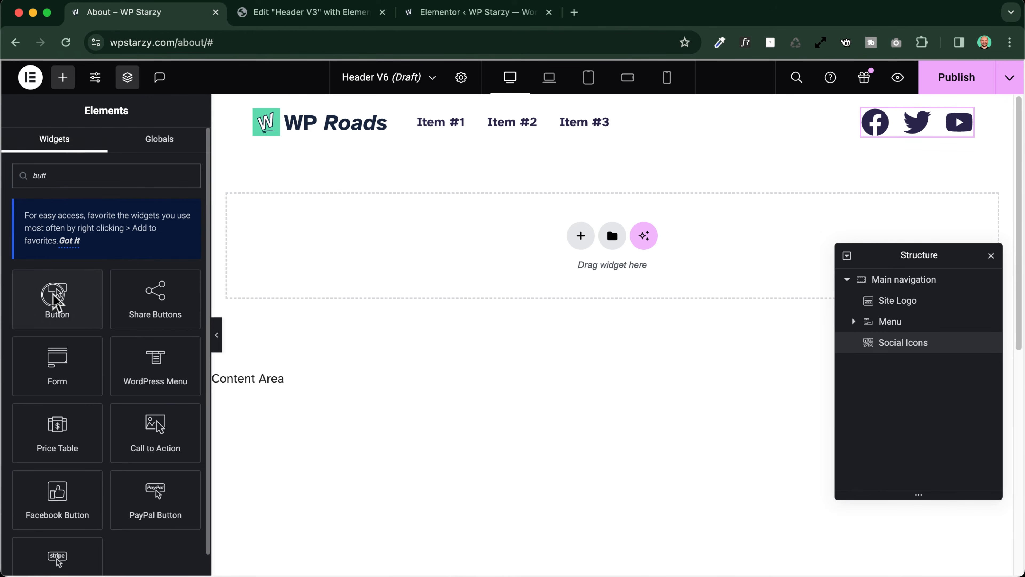
click(49, 295)
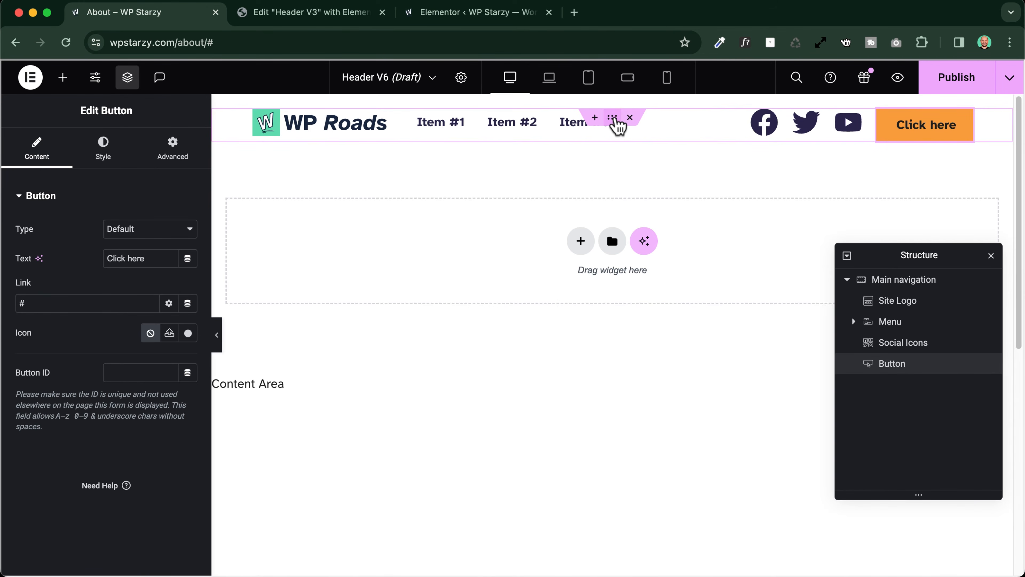
Set Align Items of the Main navigation container to Center
click(614, 119)
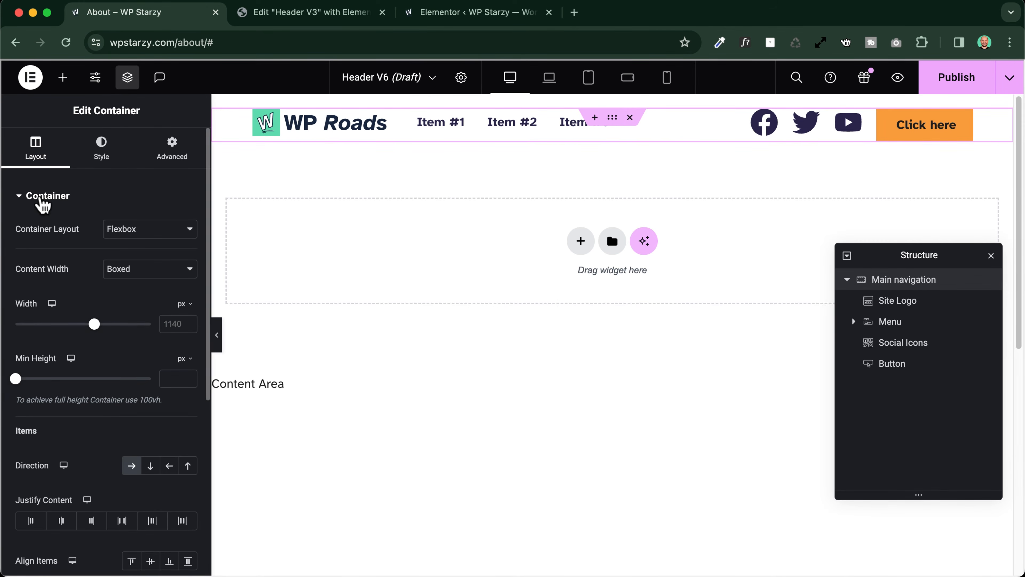
scroll(45, 204, down, 3)
scroll(43, 200, down, 5)
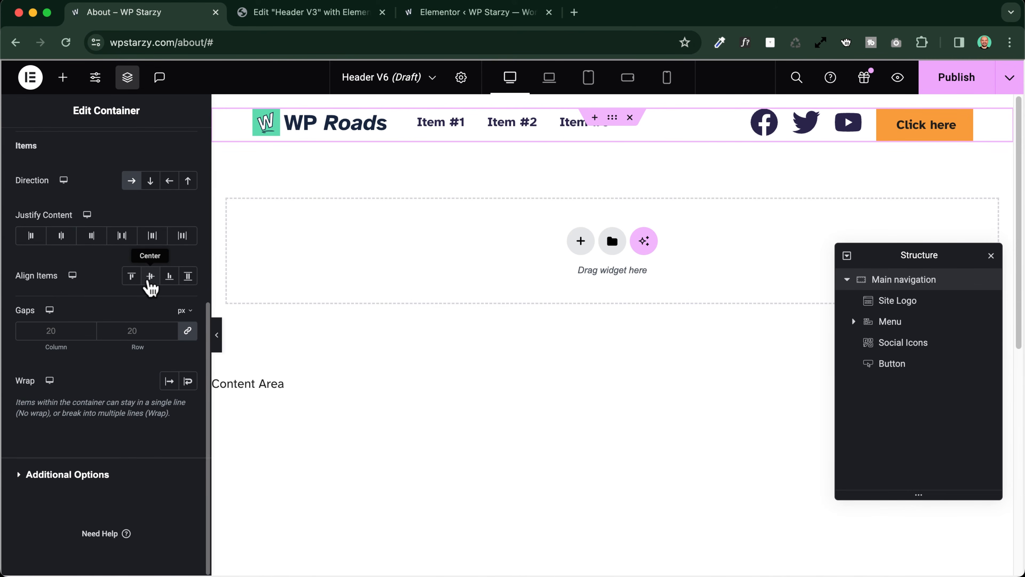
click(150, 277)
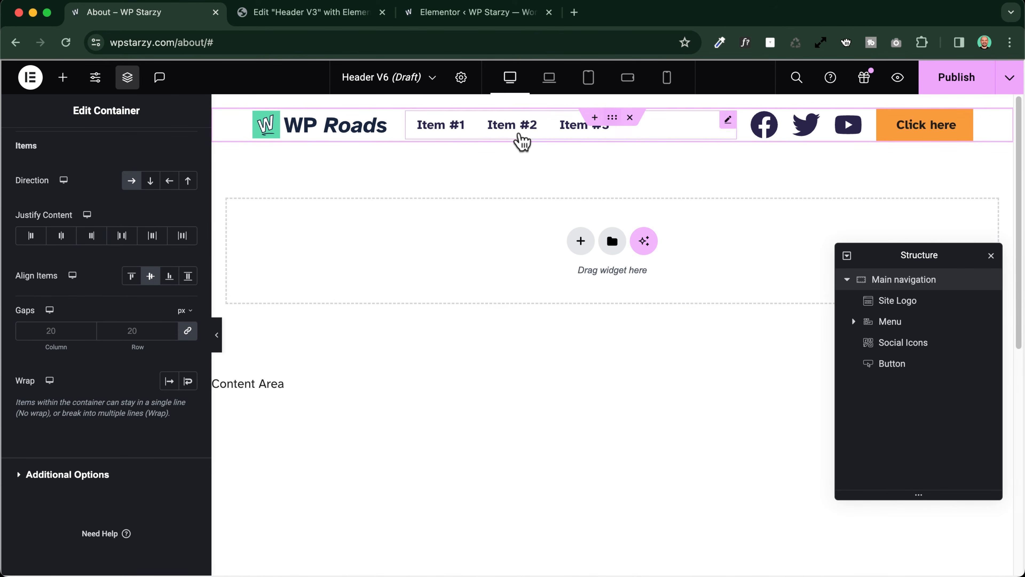
Set the Main navigation container's content width to Full Width and its desktop width to 1140 px
click(293, 12)
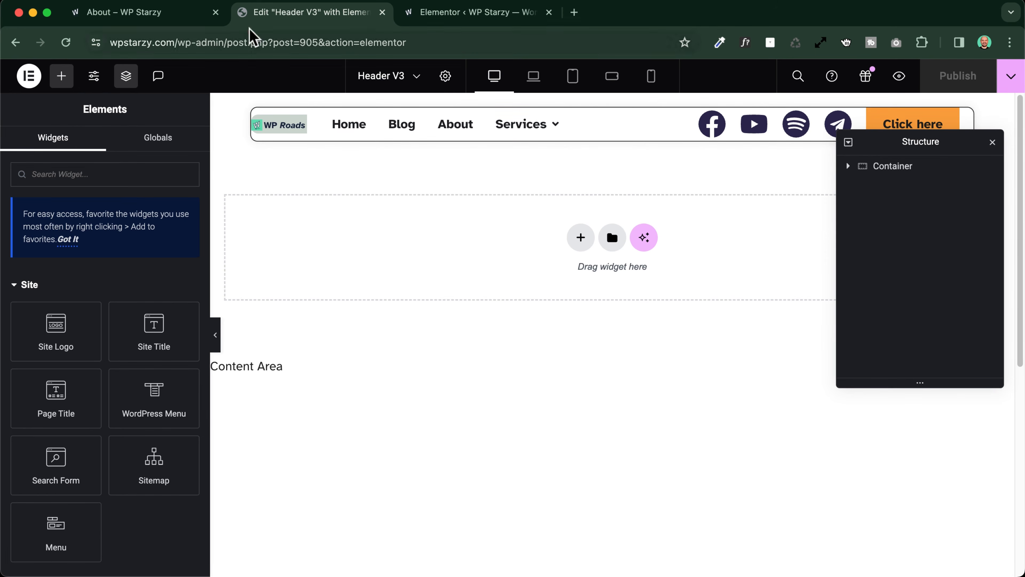
click(137, 12)
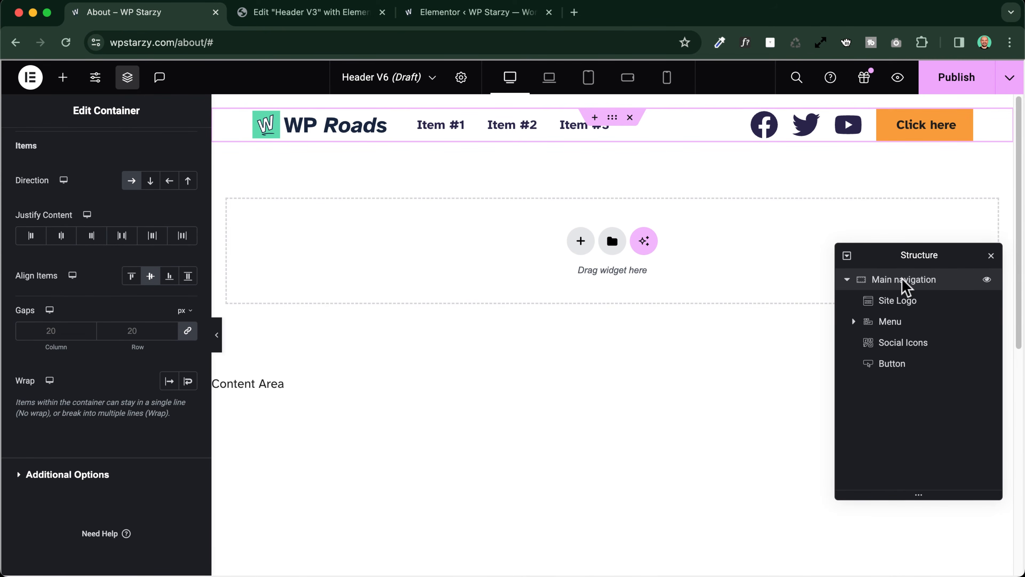
scroll(106, 201, up, 7)
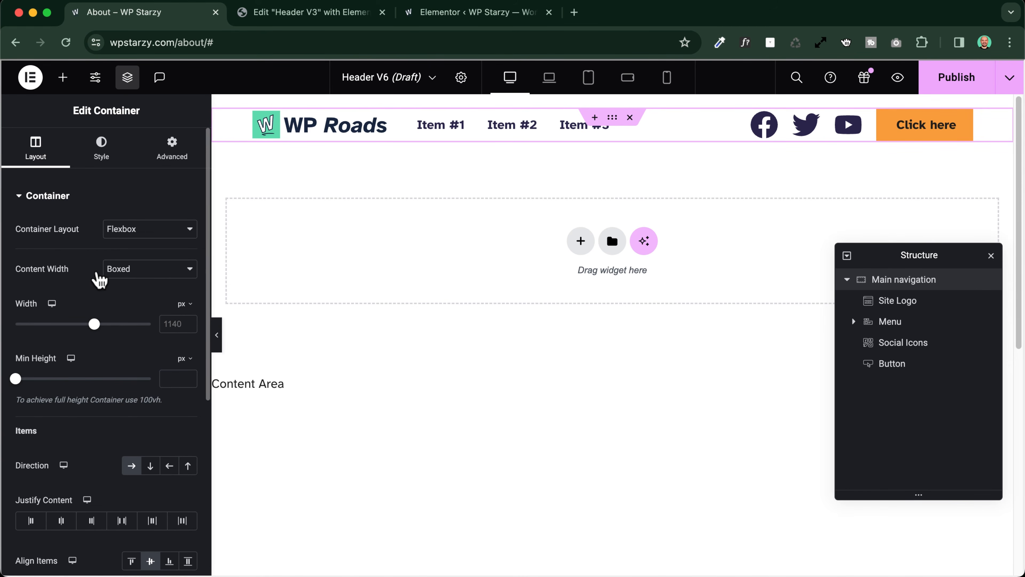
click(164, 279)
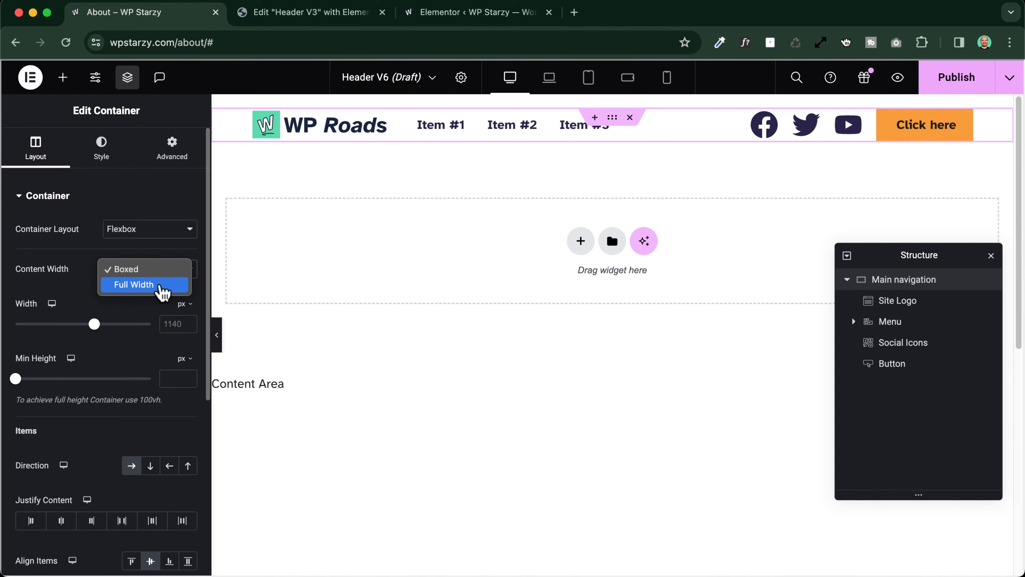
click(162, 294)
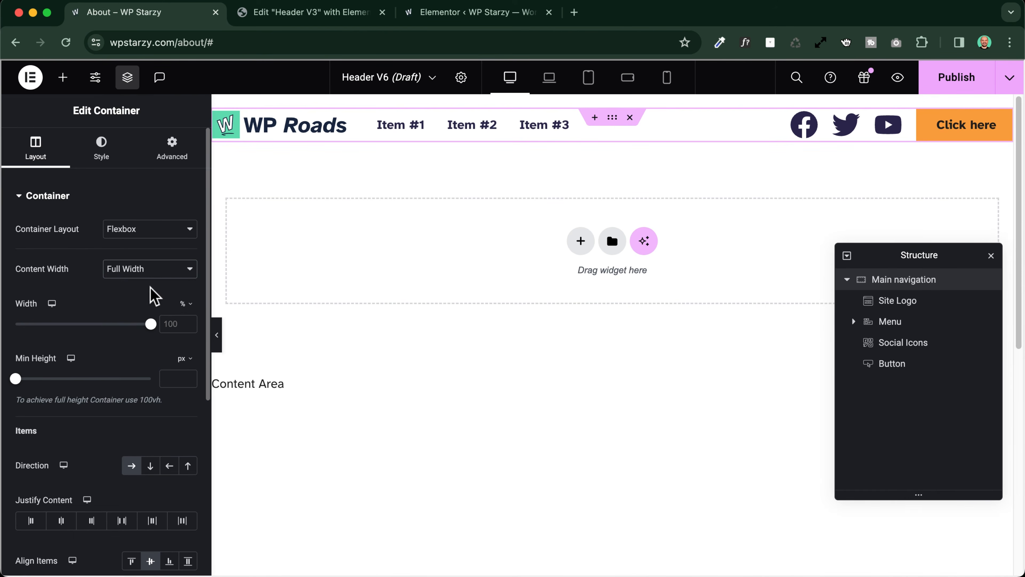
click(183, 306)
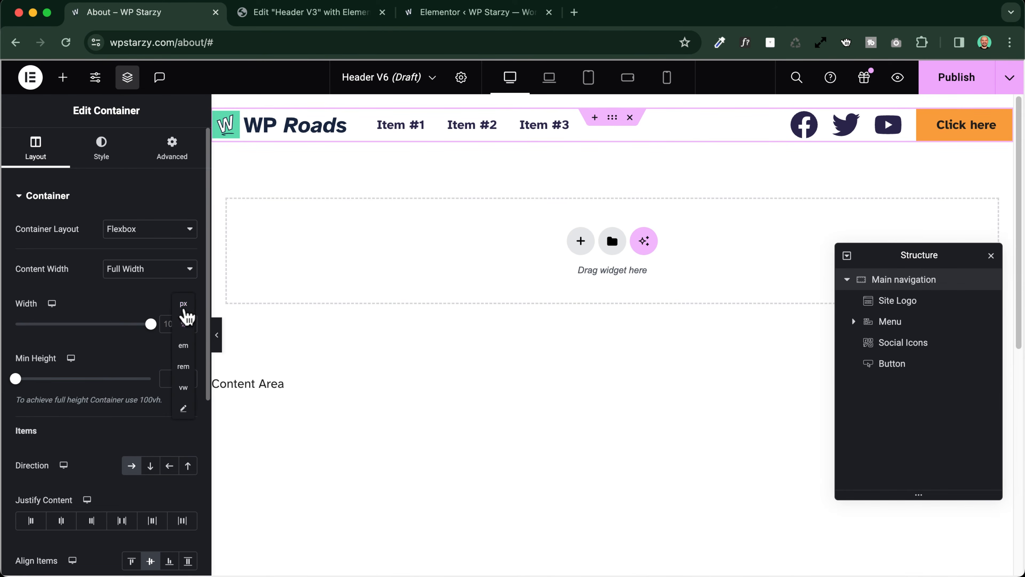
click(183, 304)
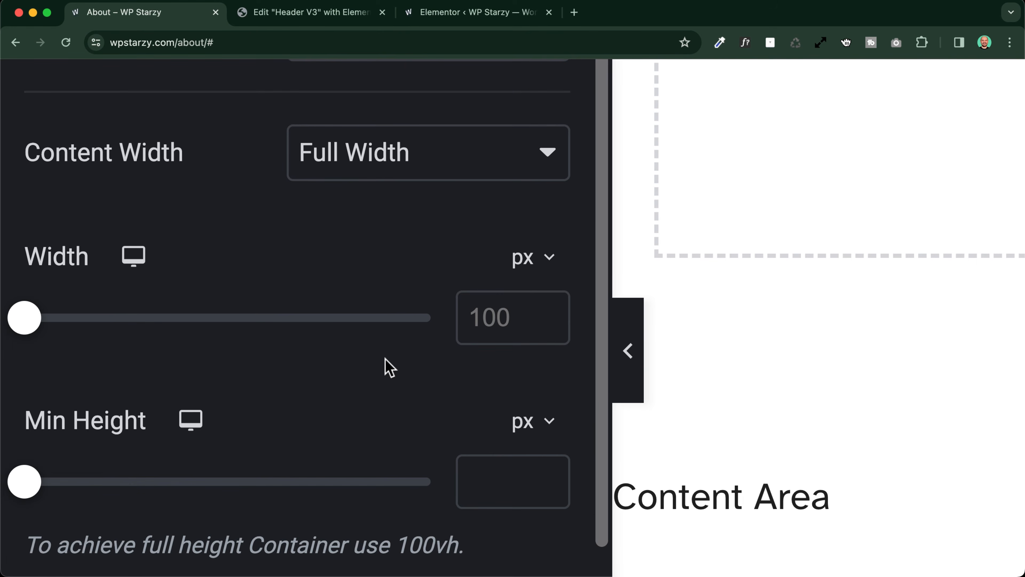
click(465, 319)
text(11)
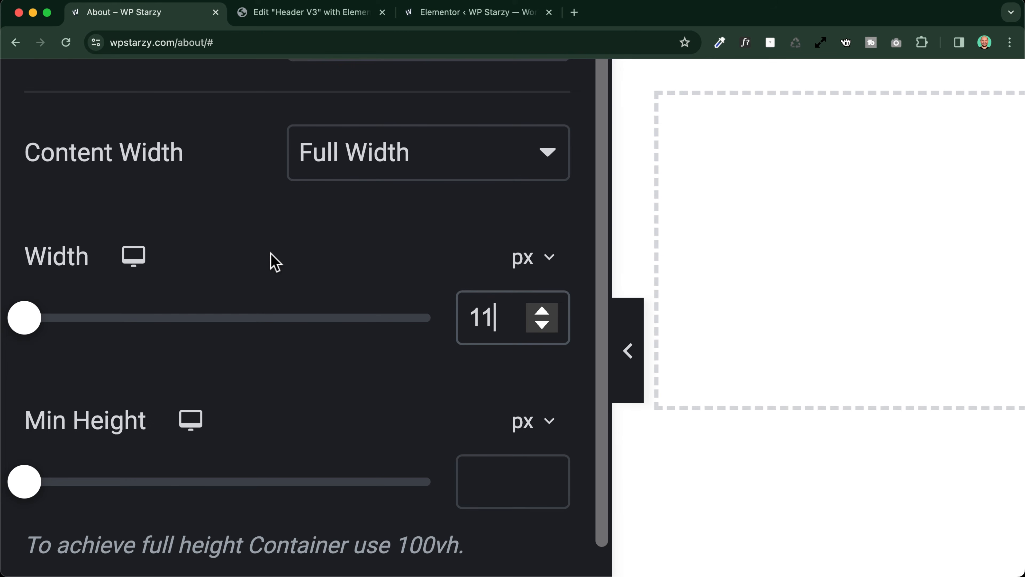
text(40)
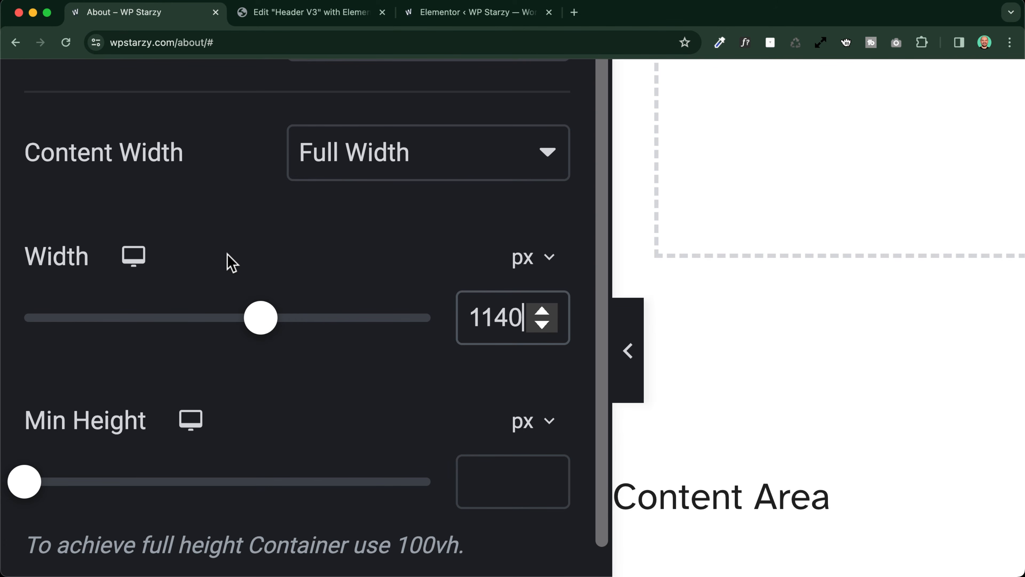
scroll(225, 254, down, 5)
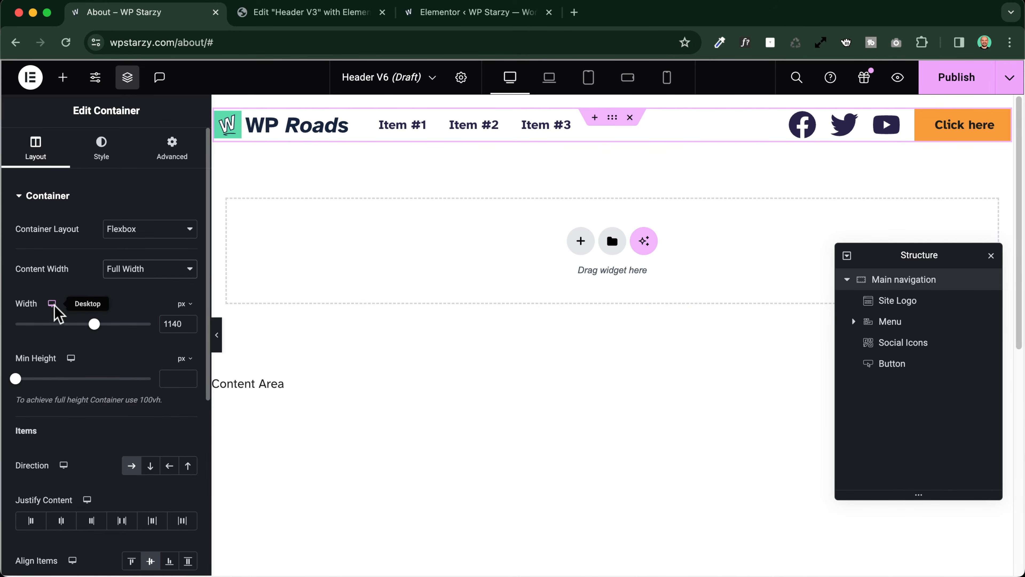
Switch the container's width setting to the Laptop view and check the breakpoints in the site's layout settings
mouse_move(52, 309)
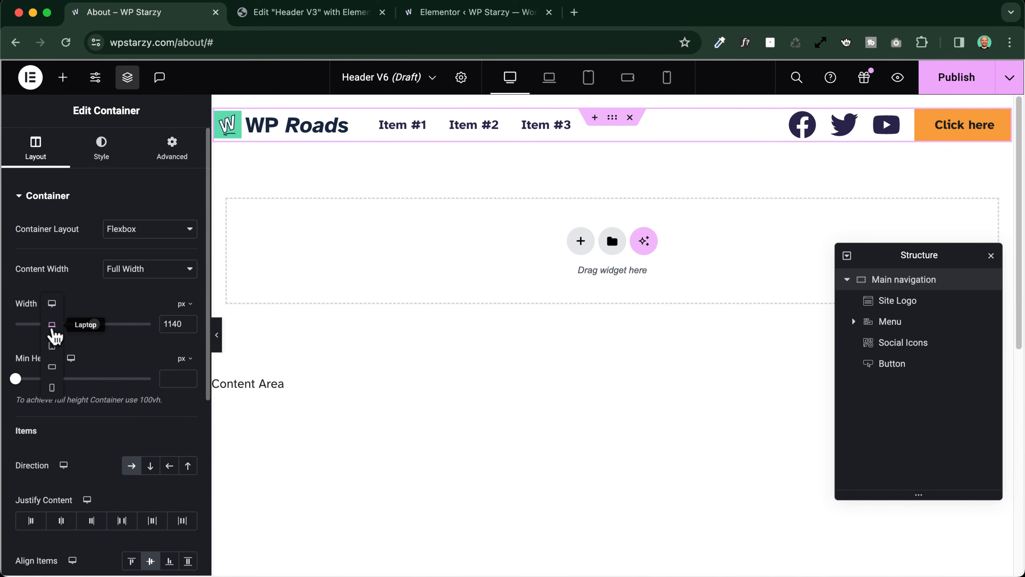
click(52, 326)
mouse_move(49, 328)
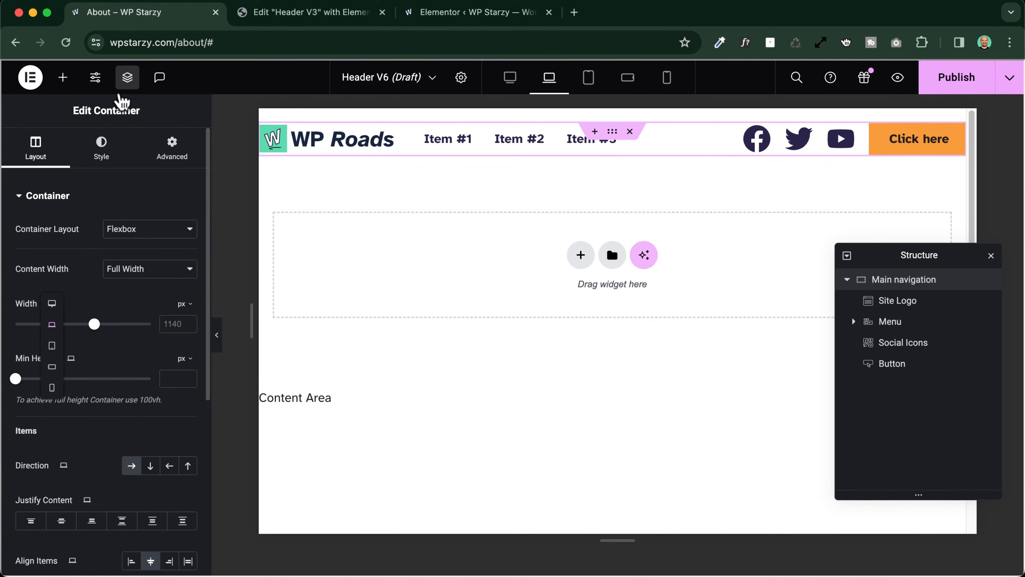
click(95, 79)
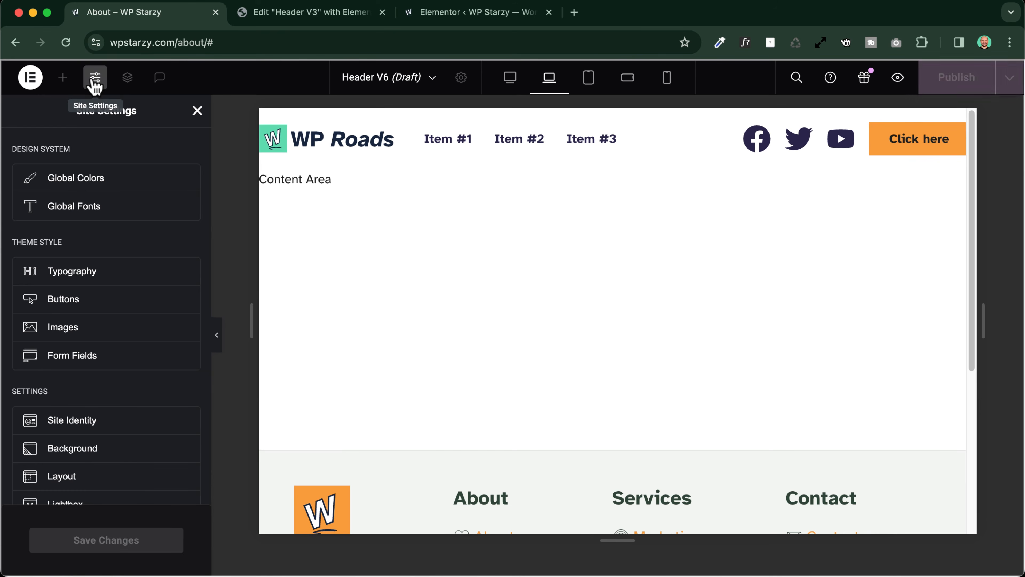
scroll(74, 307, down, 5)
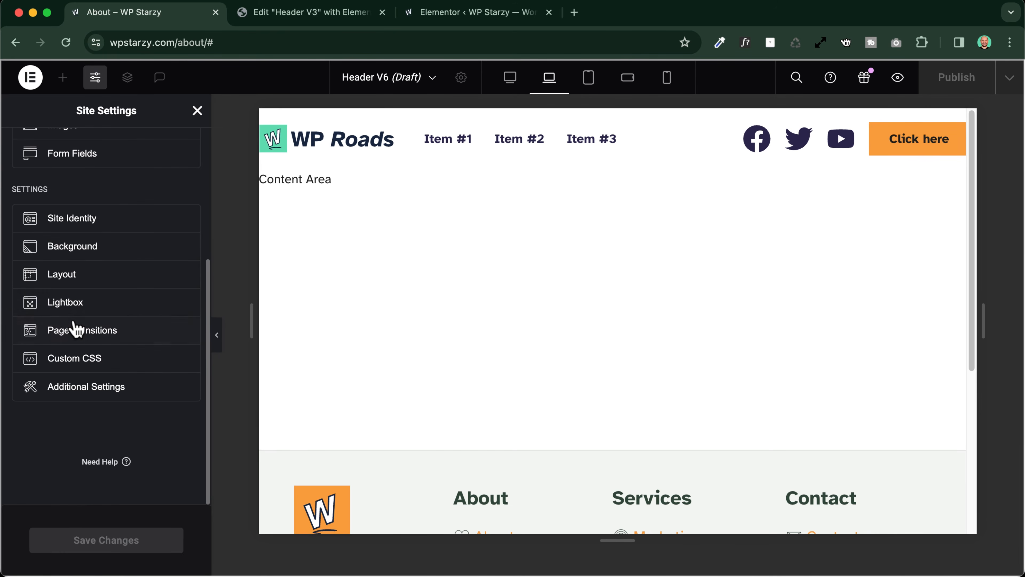
click(62, 278)
scroll(64, 296, down, 5)
click(52, 404)
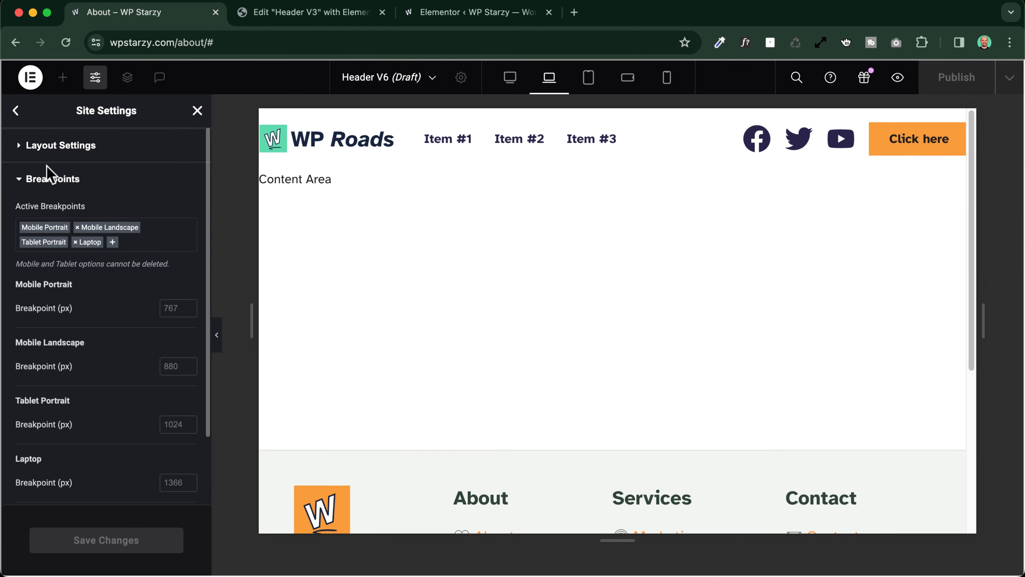
click(197, 113)
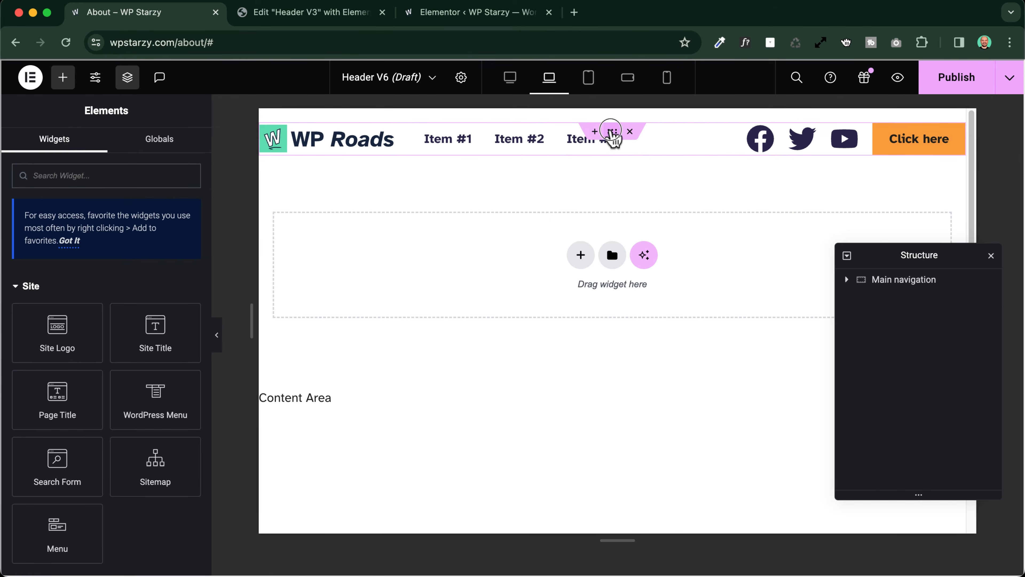
Set the Main navigation container's width for the Laptop breakpoint to 90%
click(611, 130)
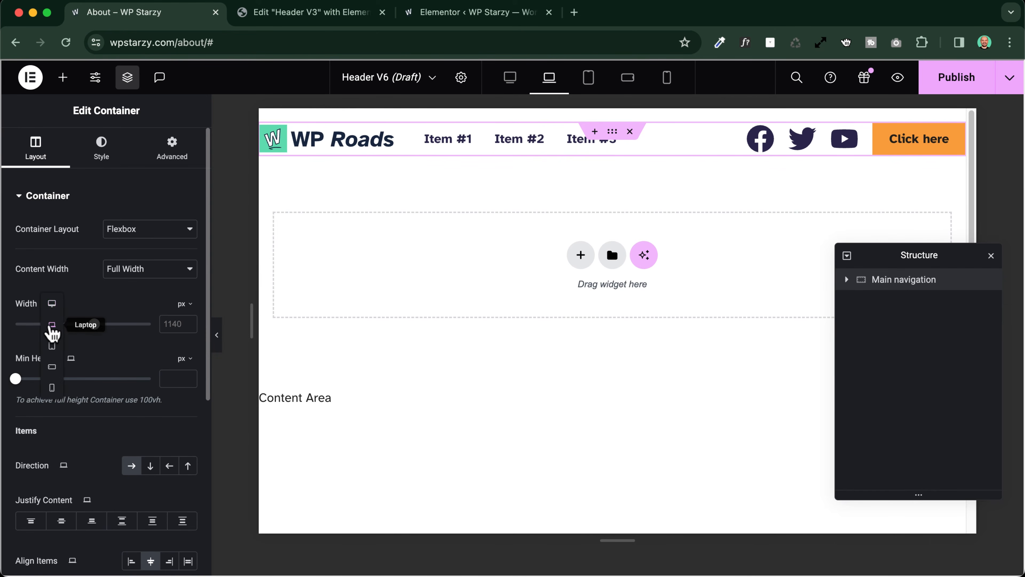
click(183, 304)
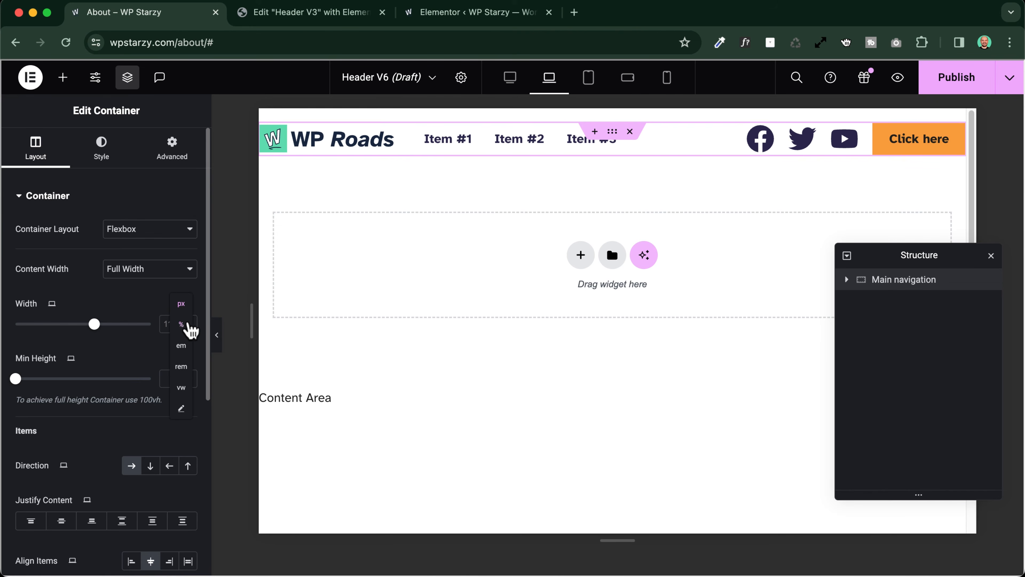
click(182, 327)
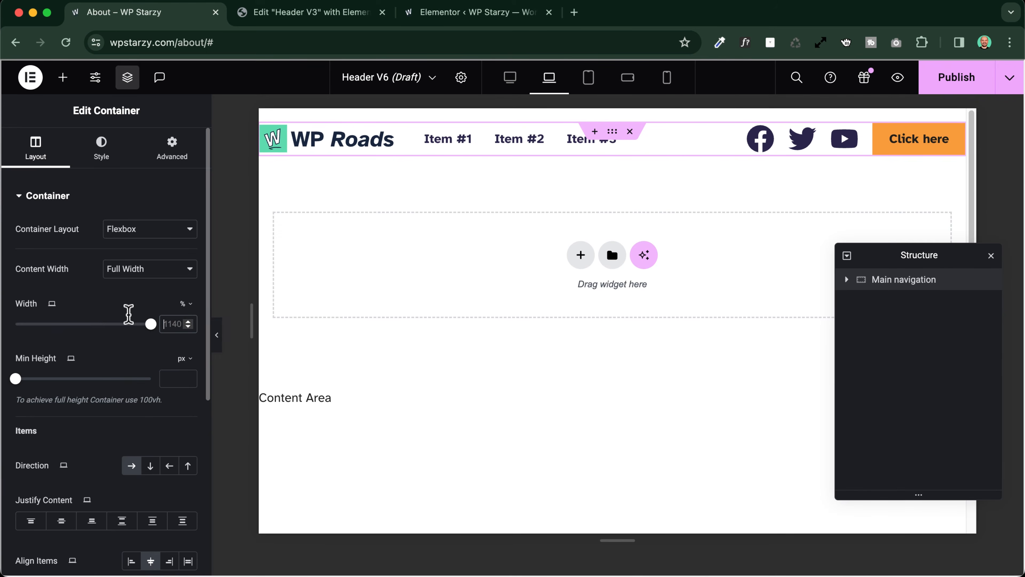
text(90)
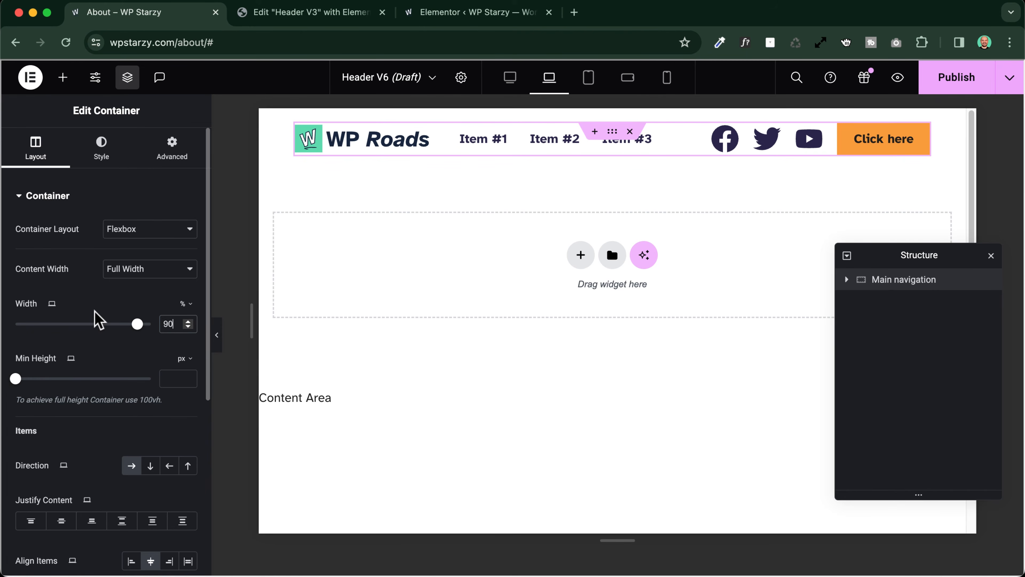
Set the Main navigation container's width for the Mobile Portrait breakpoint to 90%
click(52, 303)
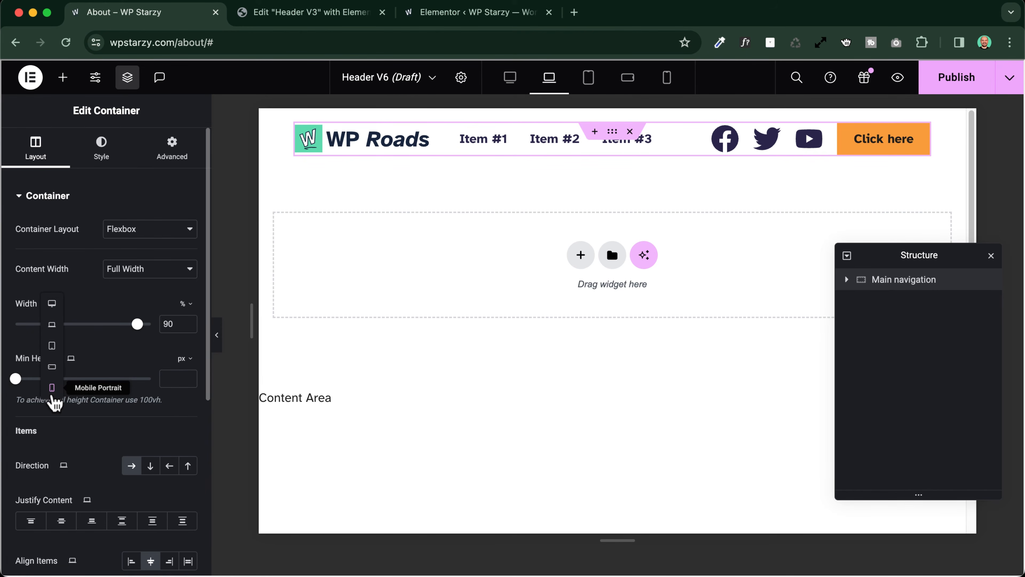
click(52, 388)
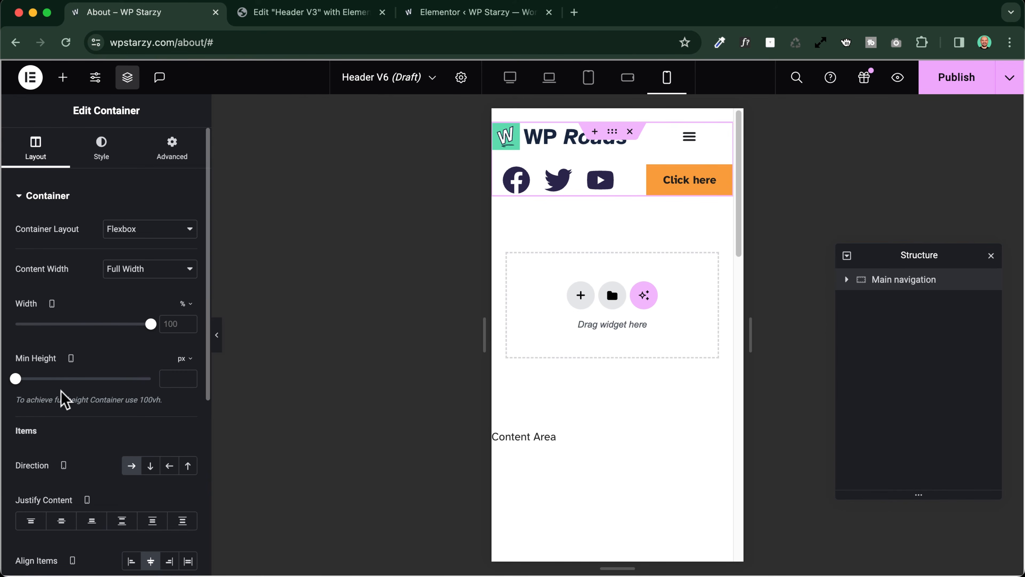
click(172, 325)
text(90)
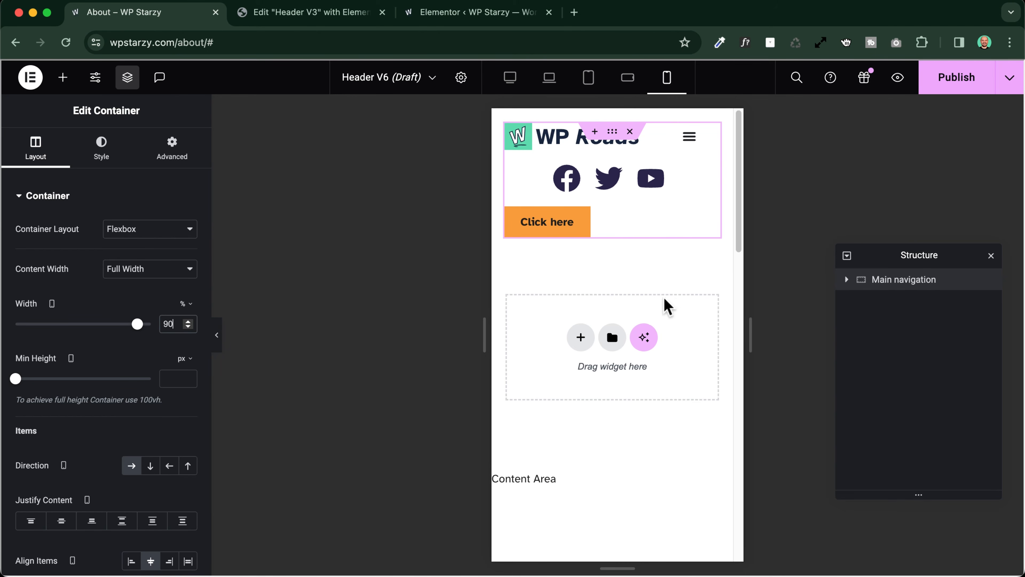
scroll(663, 299, down, 1)
scroll(667, 296, up, 1)
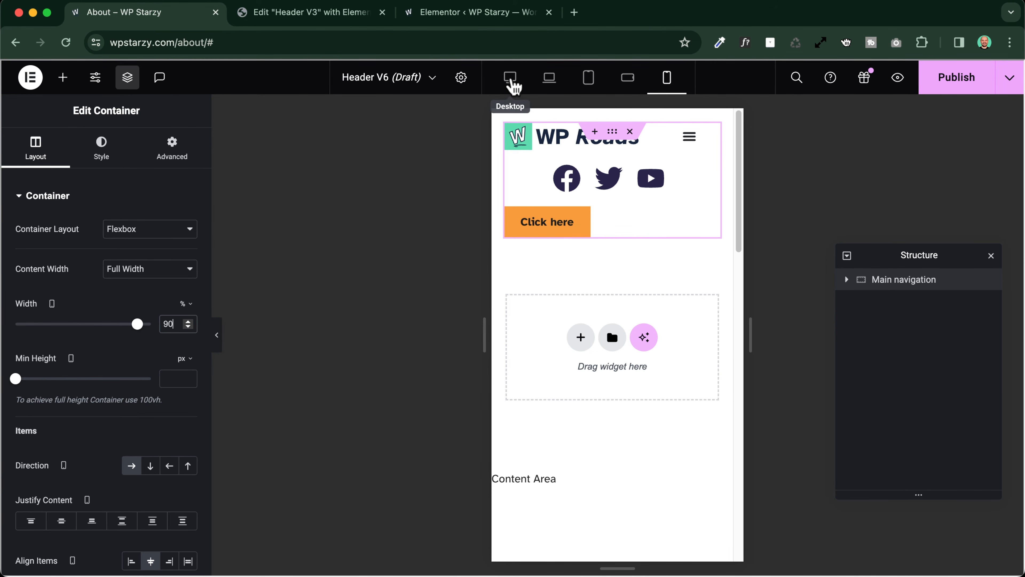
In the Desktop view, give the Main navigation container a solid 1 px border with a border radius of 10 px
click(511, 81)
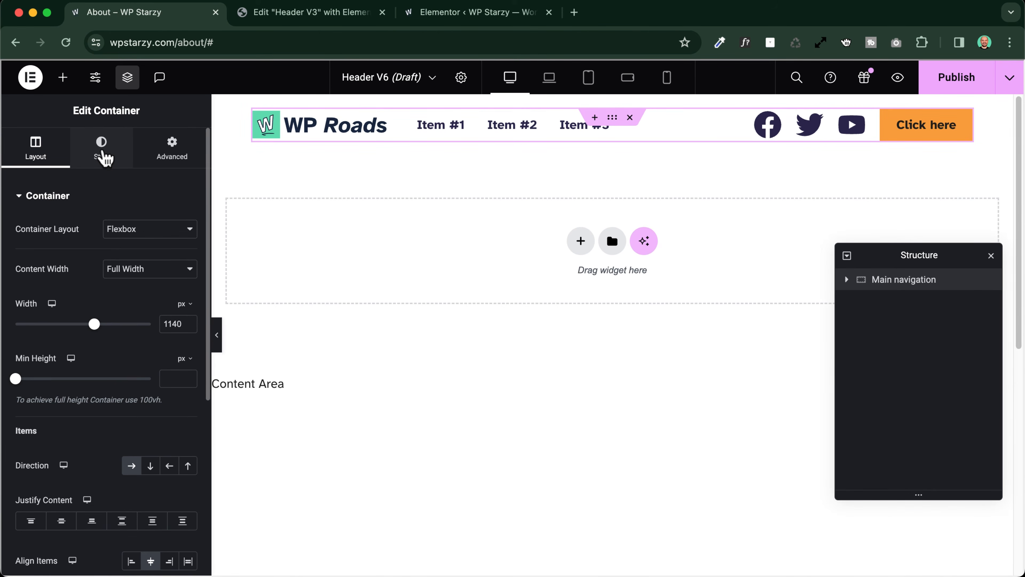
click(101, 157)
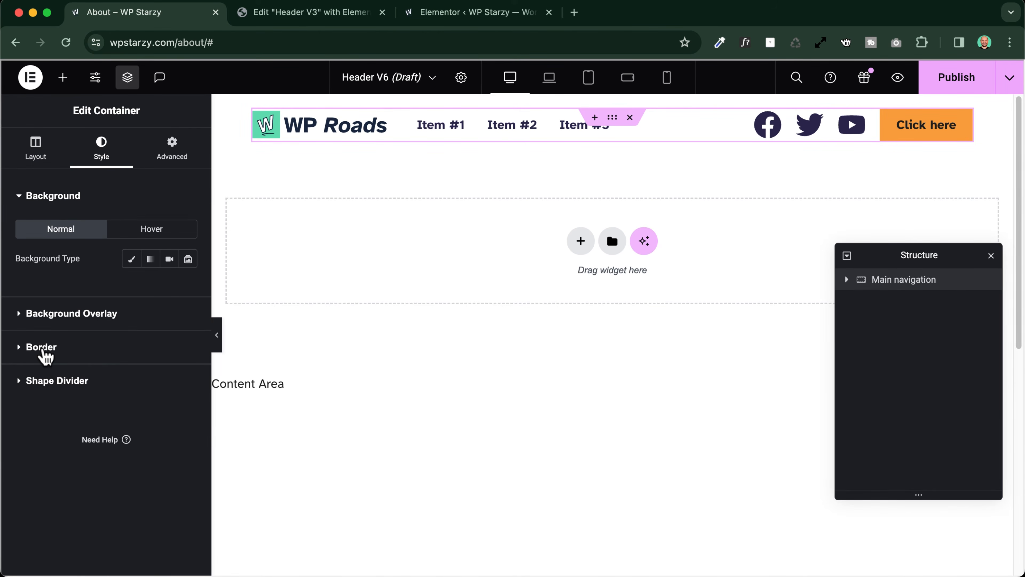
click(42, 347)
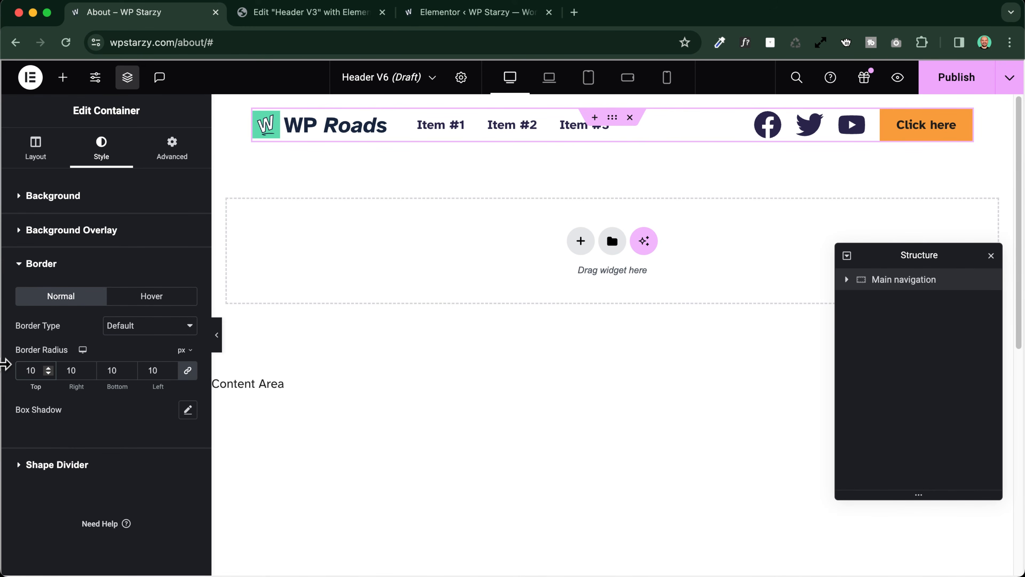
click(149, 329)
click(81, 366)
click(30, 369)
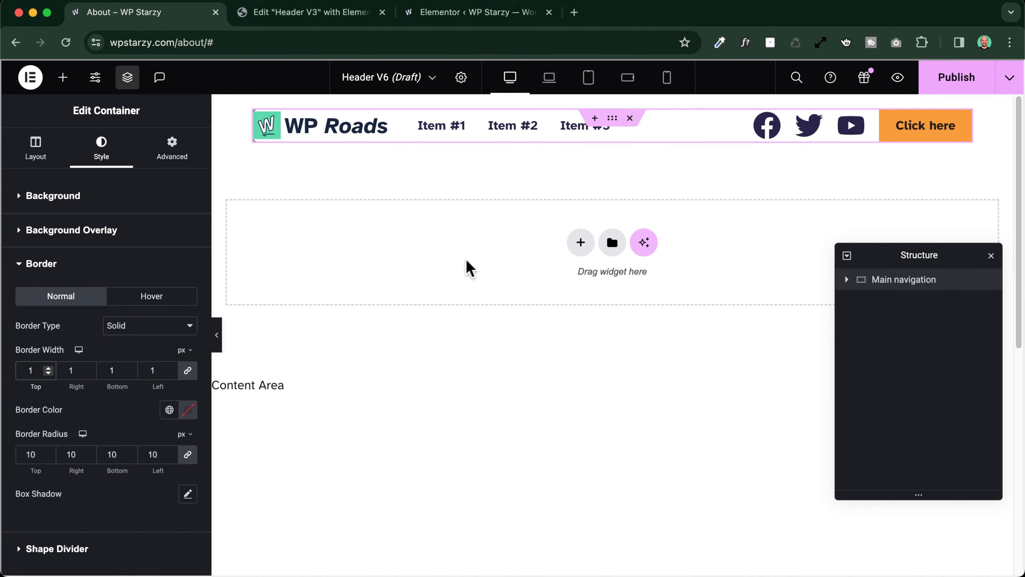
Set the Main navigation container's padding to 10 px on all sides and preview the header without the editing panel
click(217, 335)
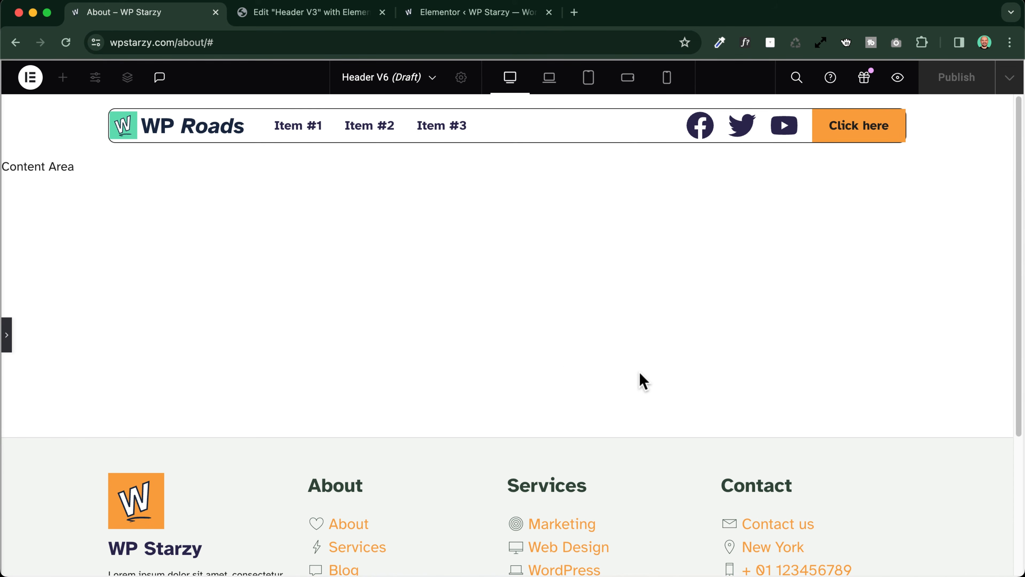
click(7, 336)
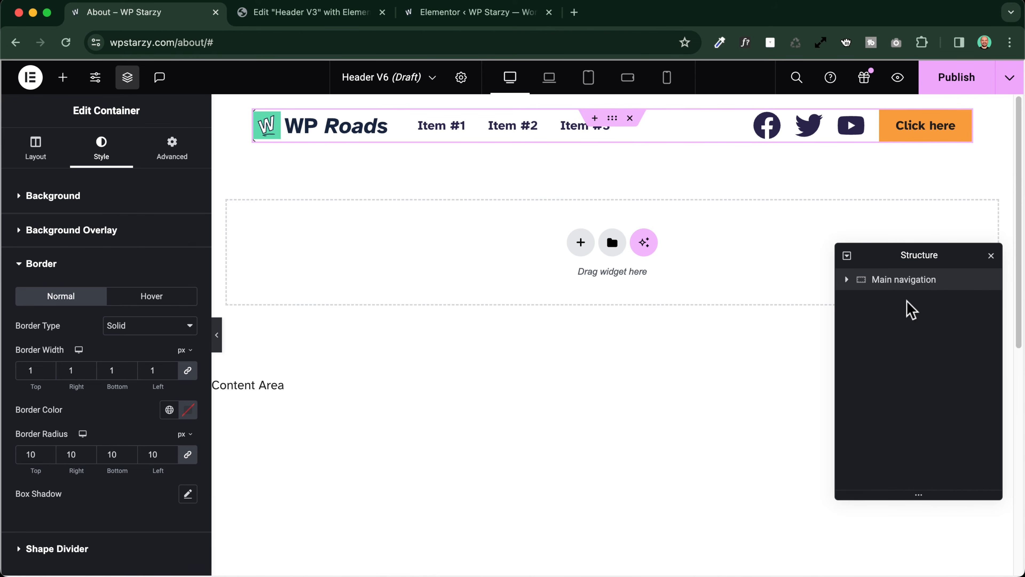
click(35, 151)
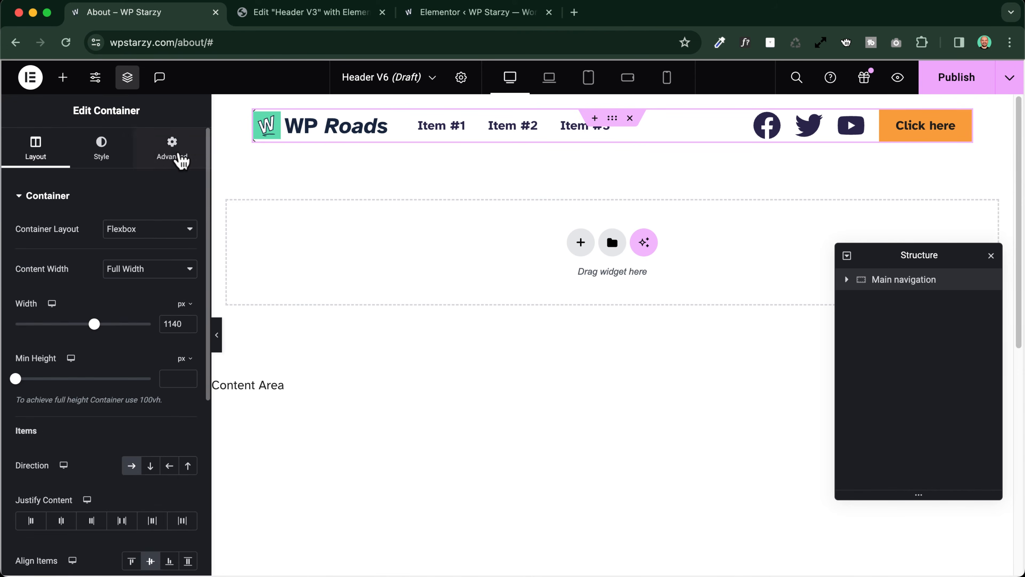
click(179, 159)
click(19, 299)
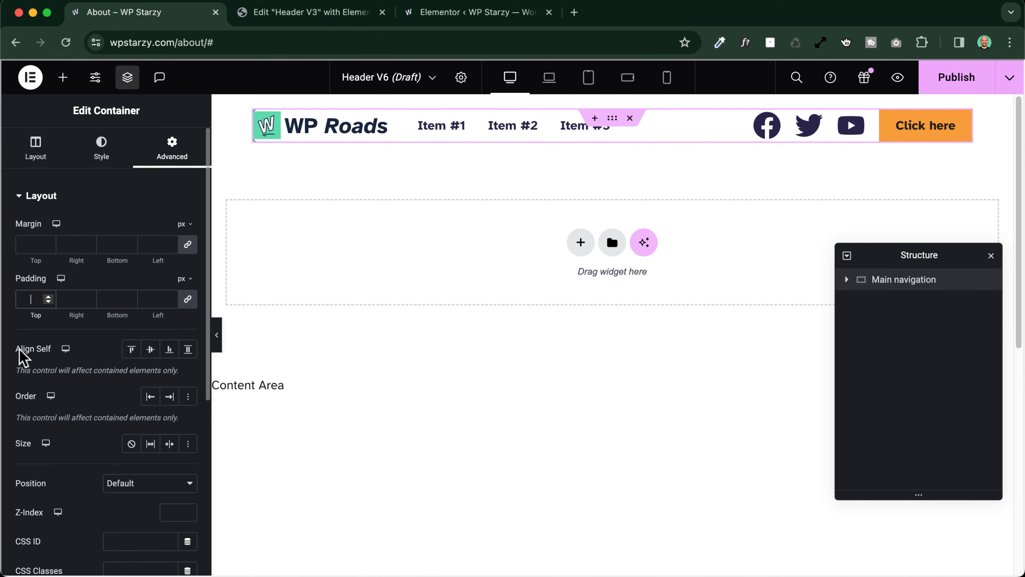
text(0)
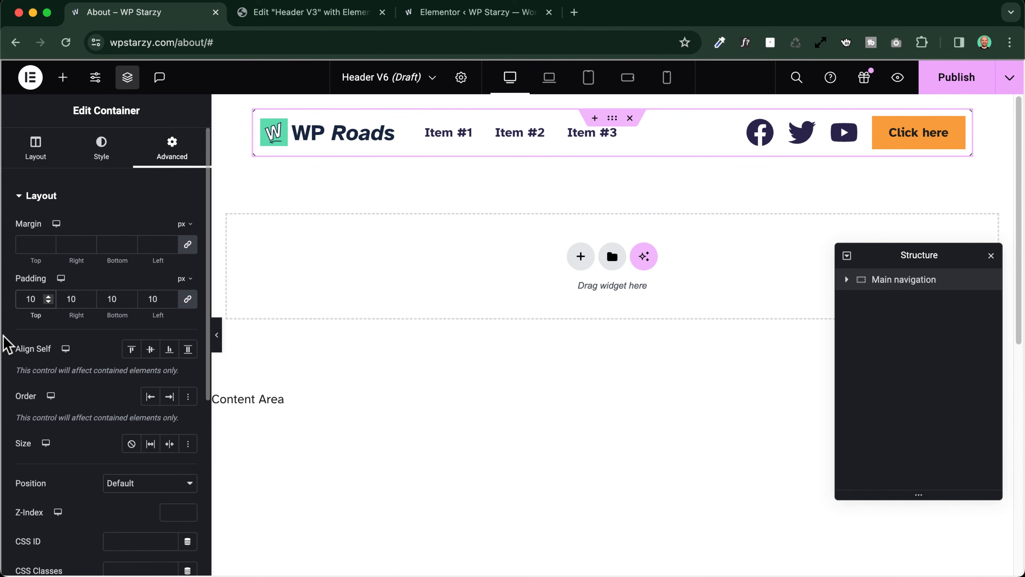
click(217, 335)
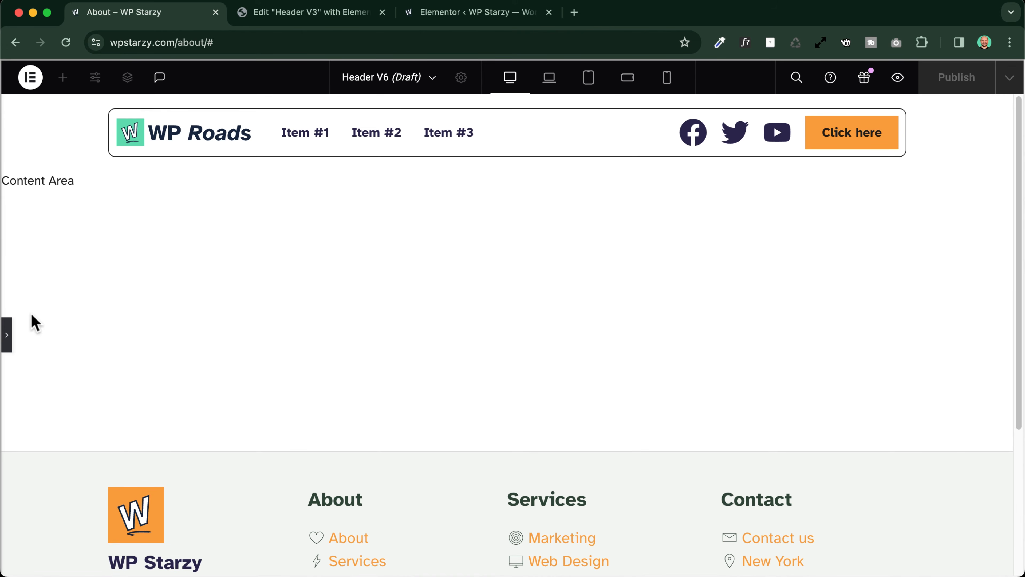
click(8, 335)
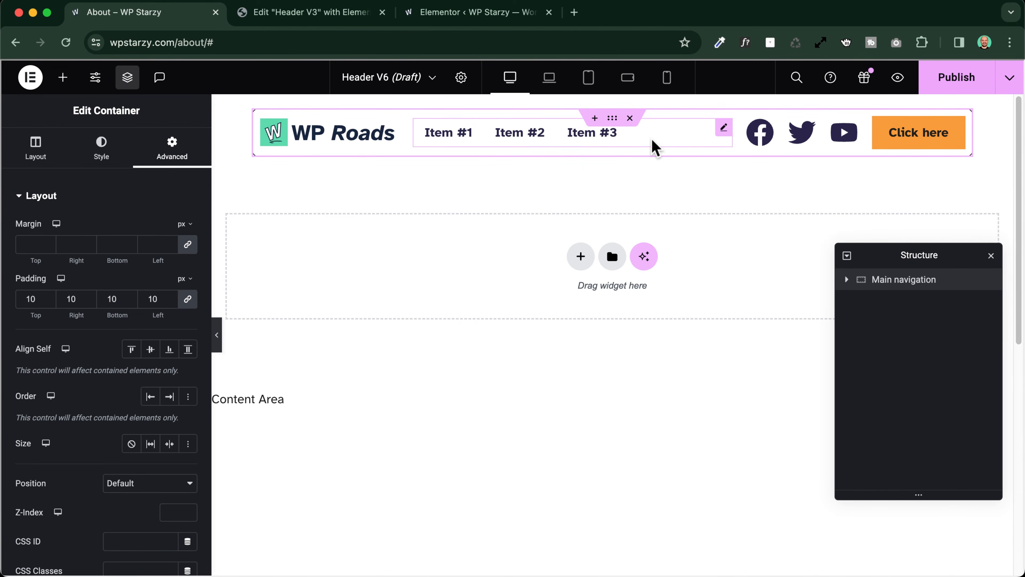
Rename the first item of the Menu widget to Home and link it to the Home page
click(554, 140)
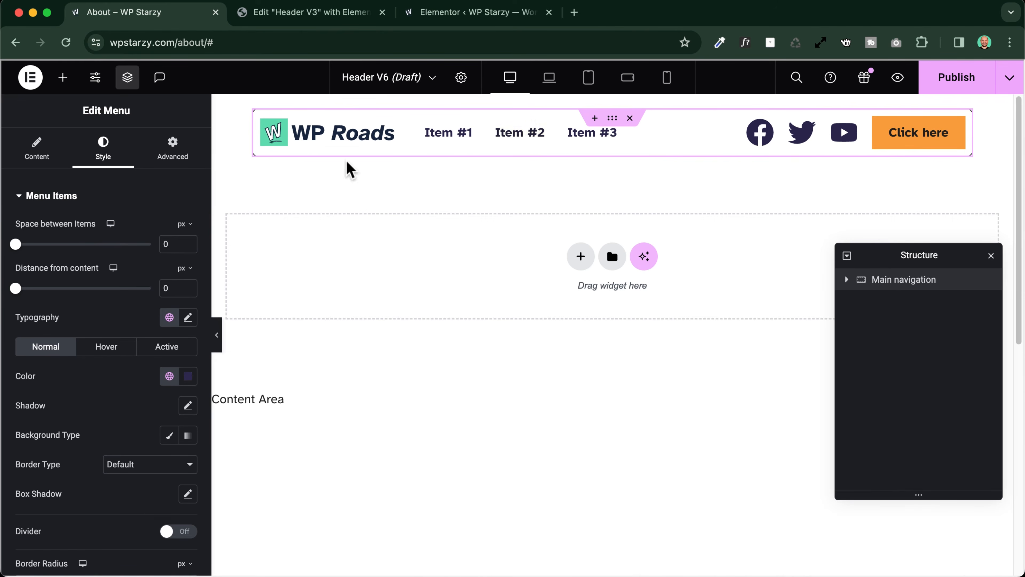
click(38, 158)
click(62, 251)
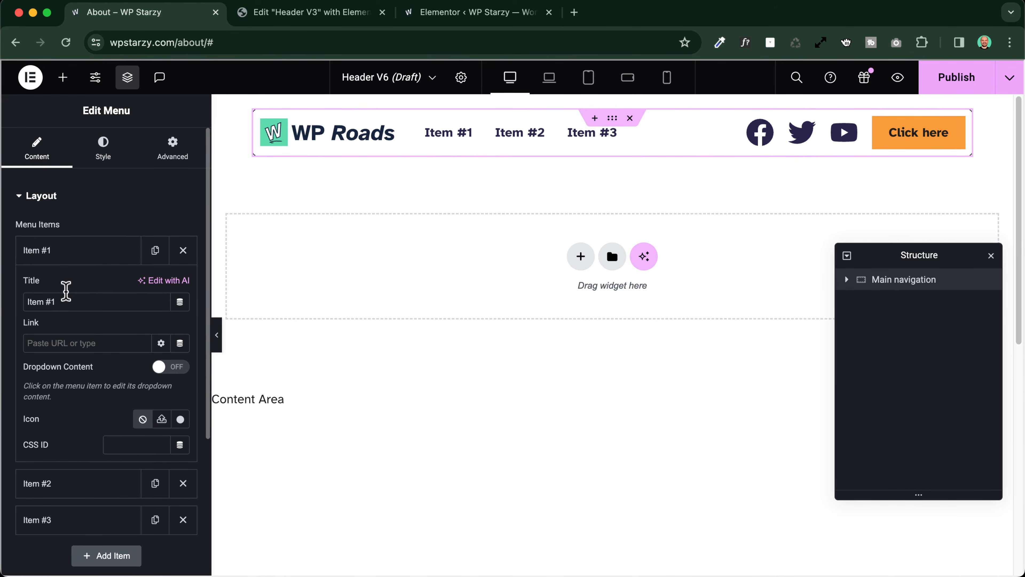
drag(60, 302, 4, 298)
text(Hom)
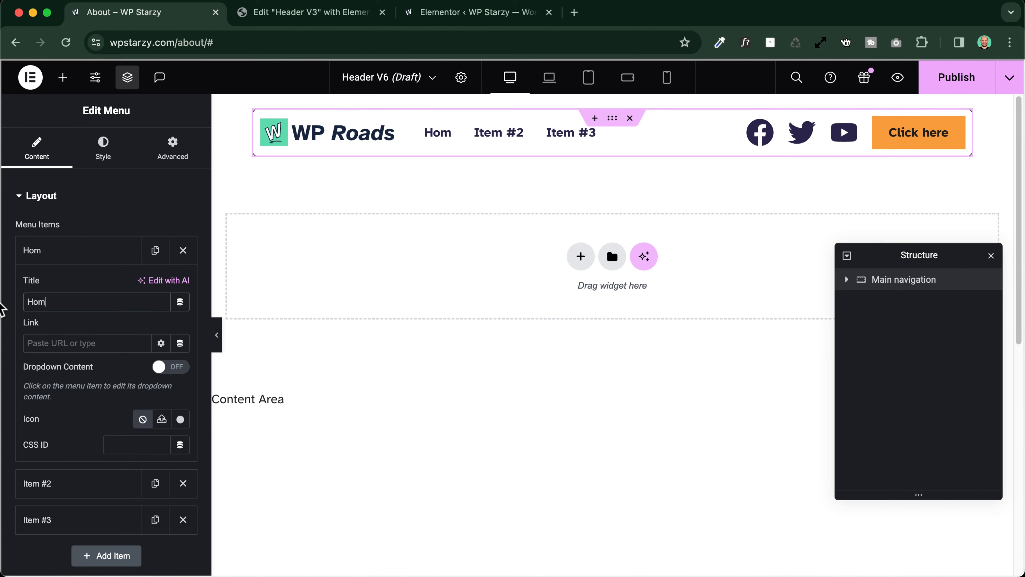
text(e)
click(40, 342)
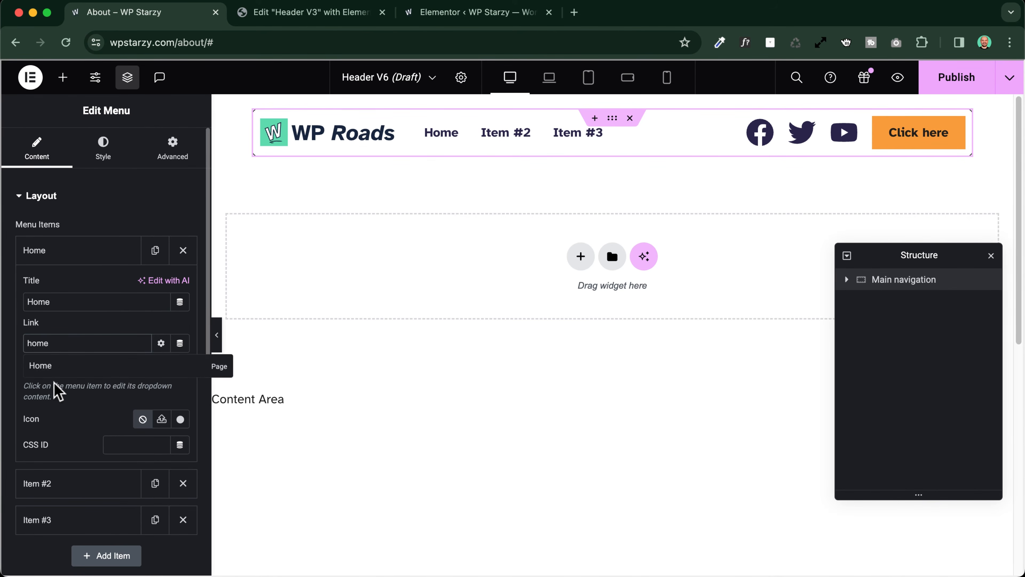
click(61, 360)
click(50, 261)
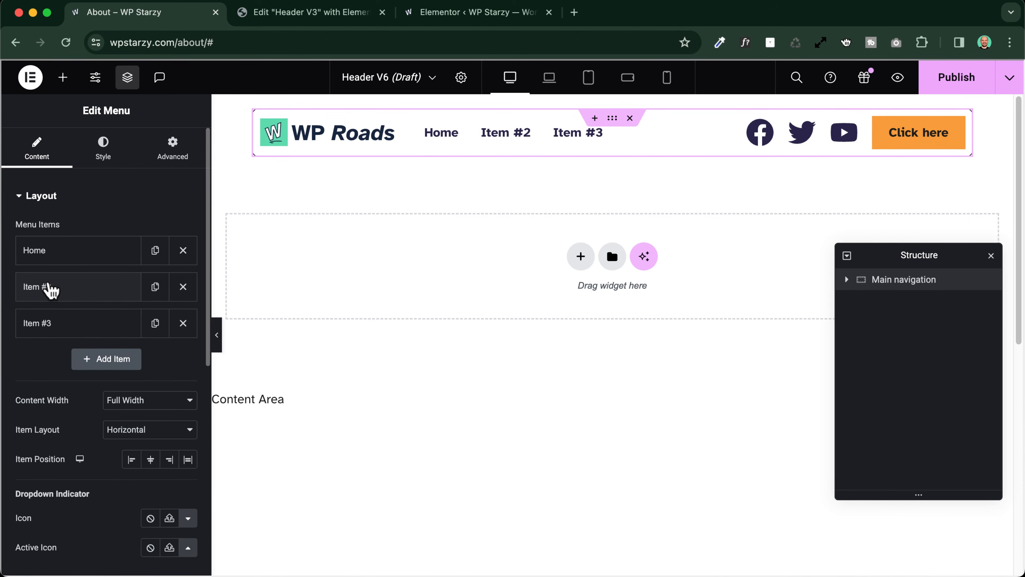
click(46, 286)
click(62, 345)
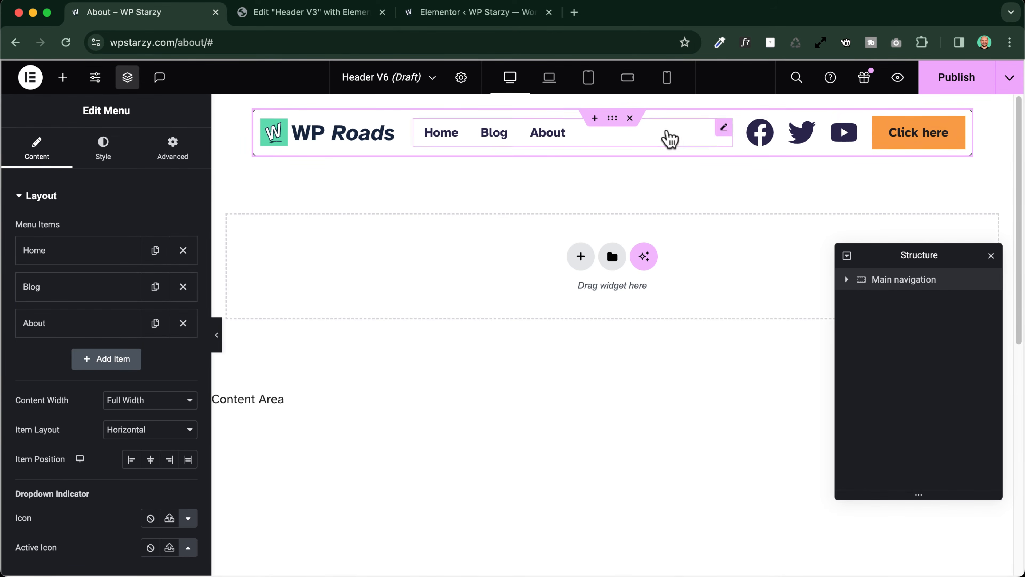
click(932, 139)
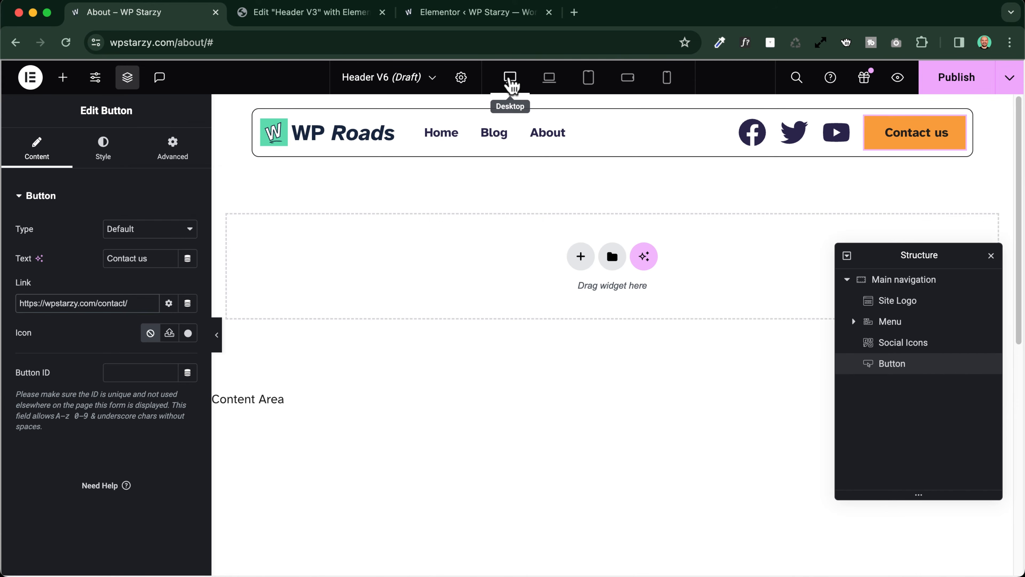
Compare how the header behaves on page scroll in Header V6 and in Header V3
scroll(506, 192, down, 5)
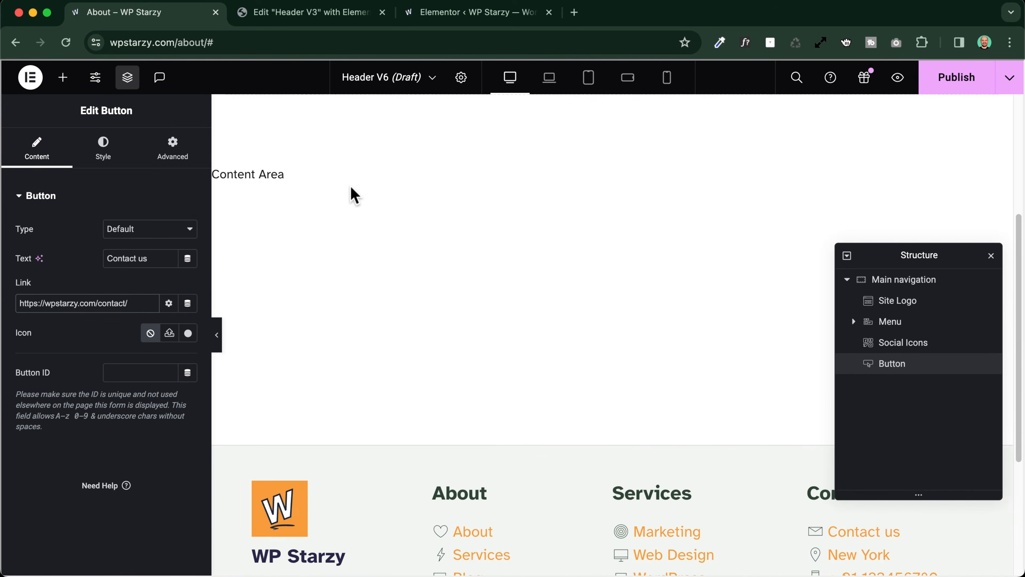
scroll(506, 192, up, 5)
scroll(506, 193, down, 5)
scroll(505, 192, up, 5)
click(290, 15)
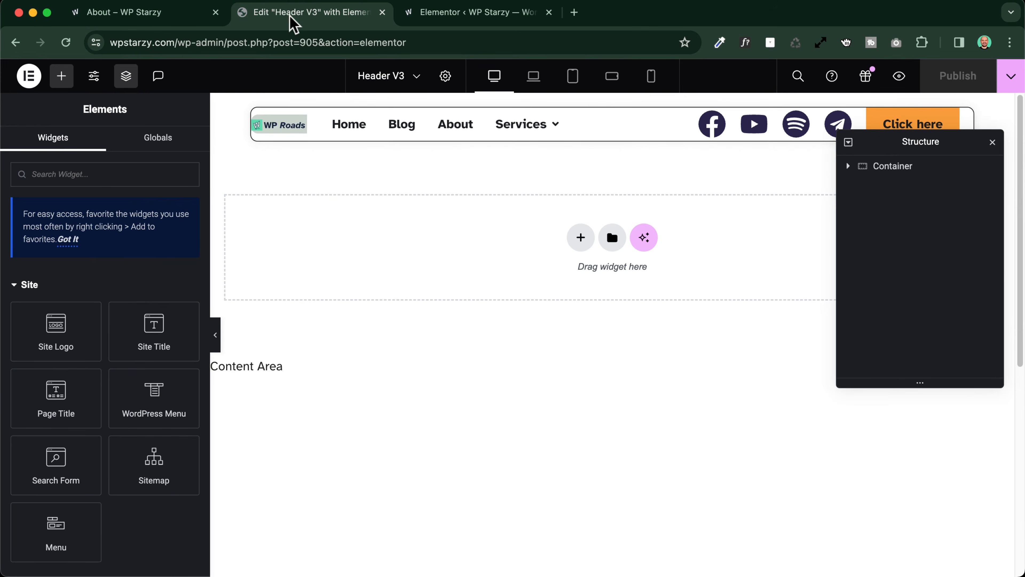
scroll(431, 184, down, 5)
scroll(432, 184, up, 3)
scroll(432, 186, up, 2)
click(141, 13)
scroll(419, 227, down, 3)
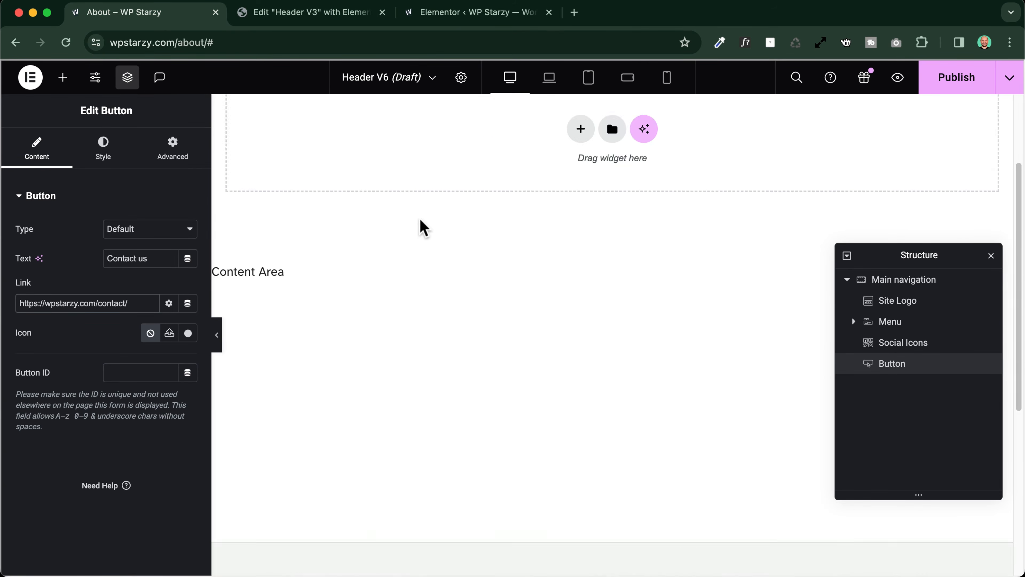
scroll(418, 227, up, 3)
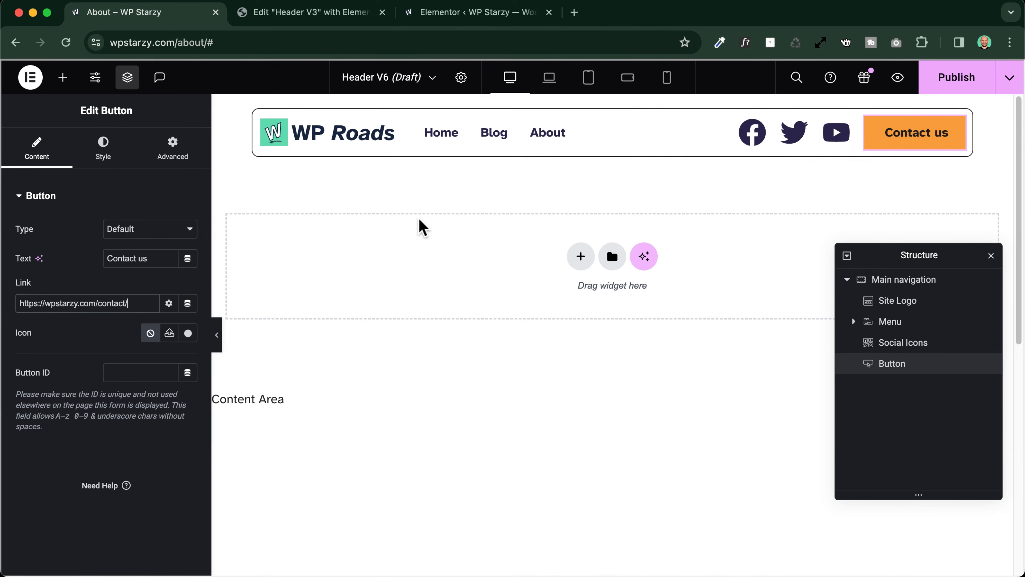
Make the Main navigation container sticky to the Top in its motion effects and test it by scrolling the page
click(890, 279)
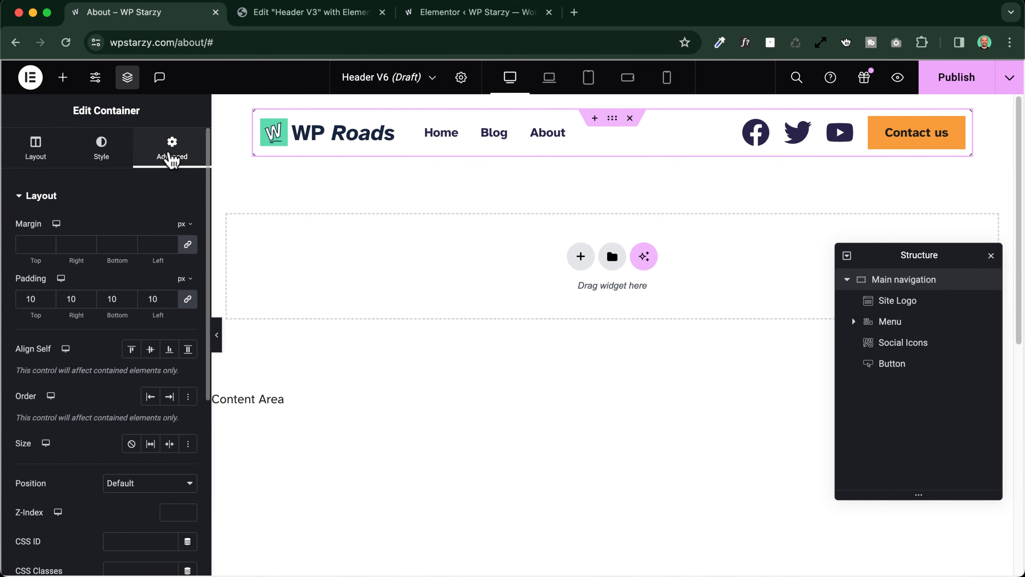
scroll(99, 216, down, 7)
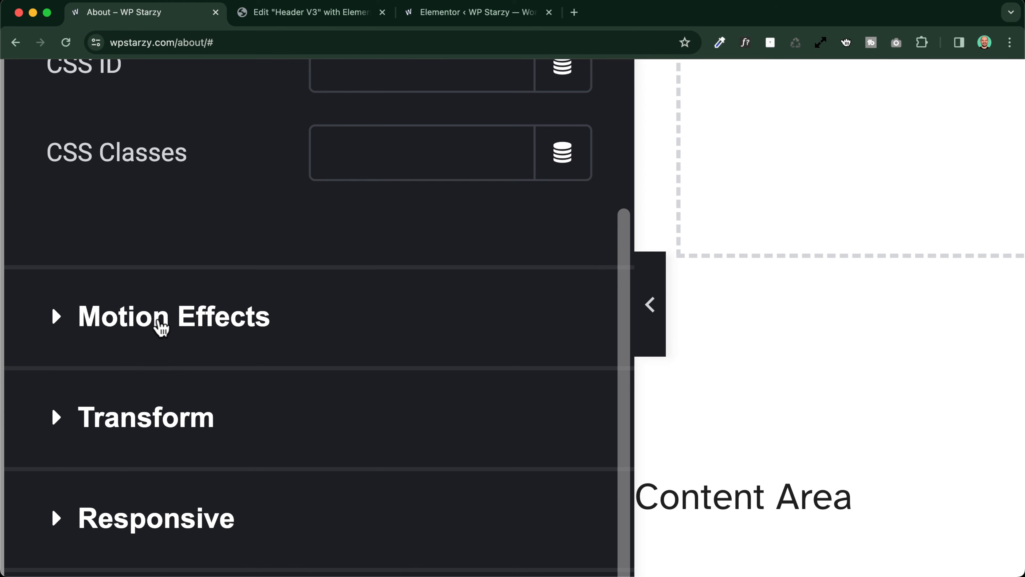
click(161, 323)
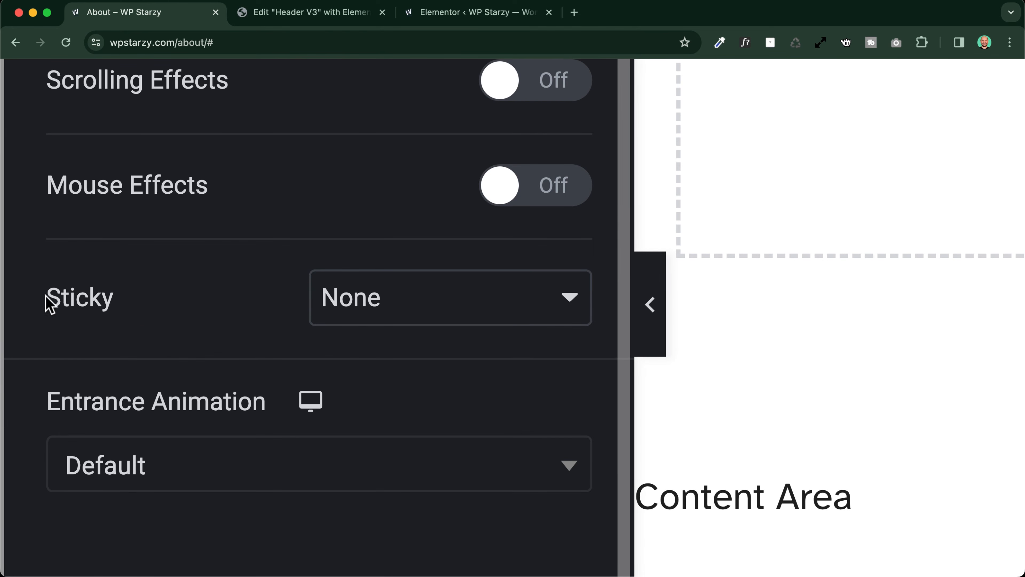
click(383, 303)
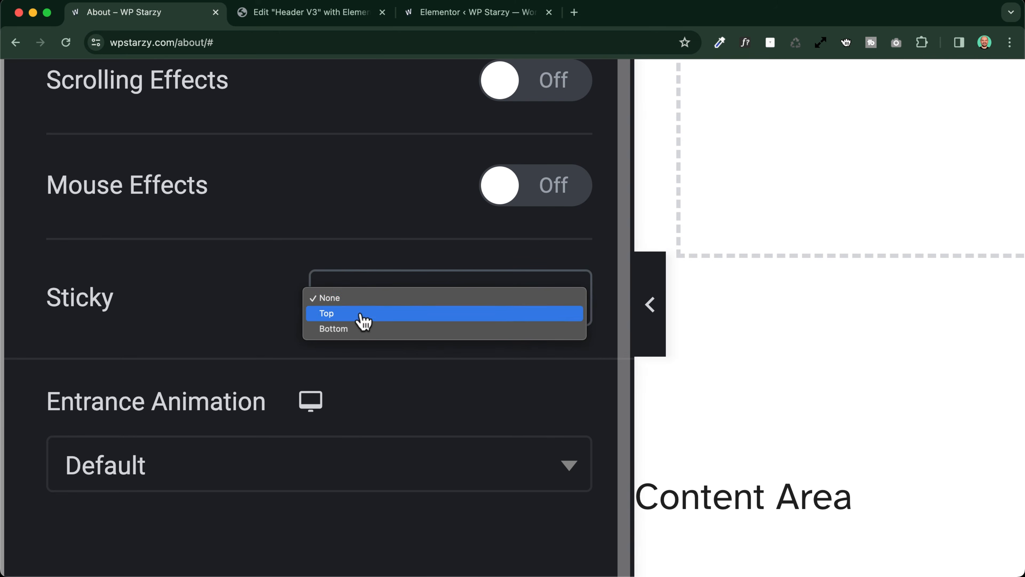
click(337, 320)
scroll(155, 310, down, 5)
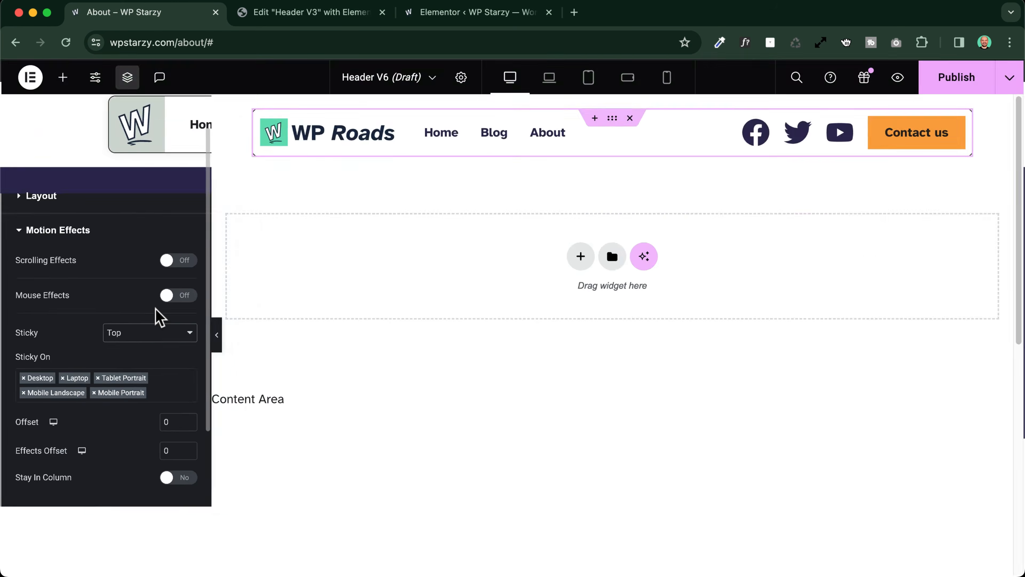
drag(14, 357, 58, 360)
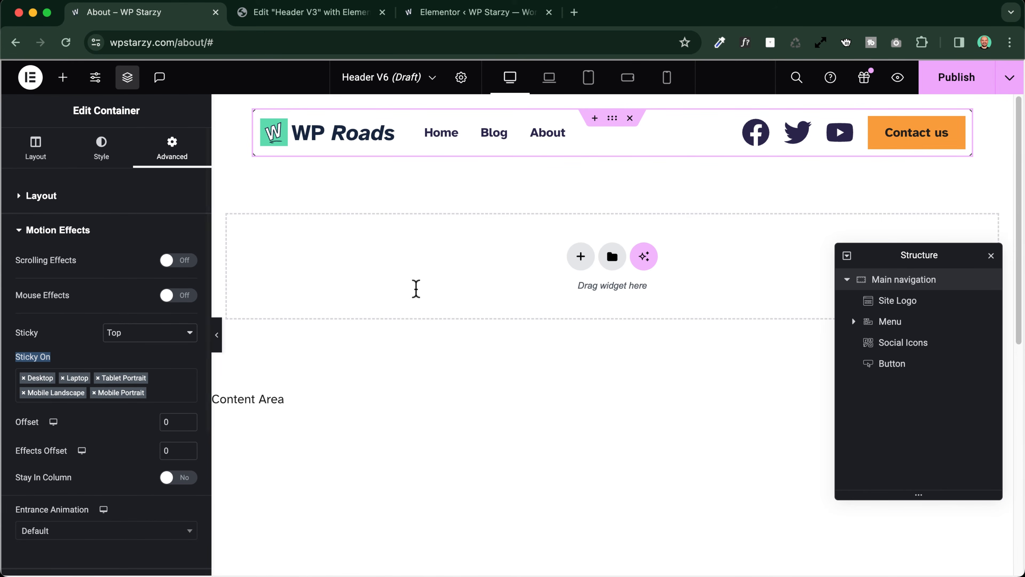
scroll(415, 288, down, 5)
scroll(415, 288, up, 5)
scroll(401, 287, down, 2)
scroll(401, 290, down, 1)
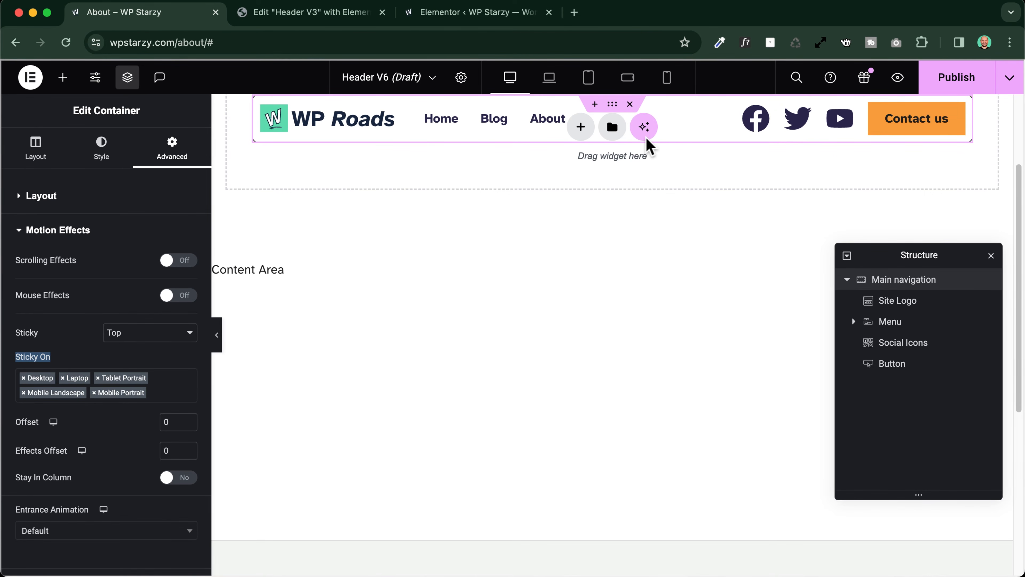
scroll(509, 225, up, 3)
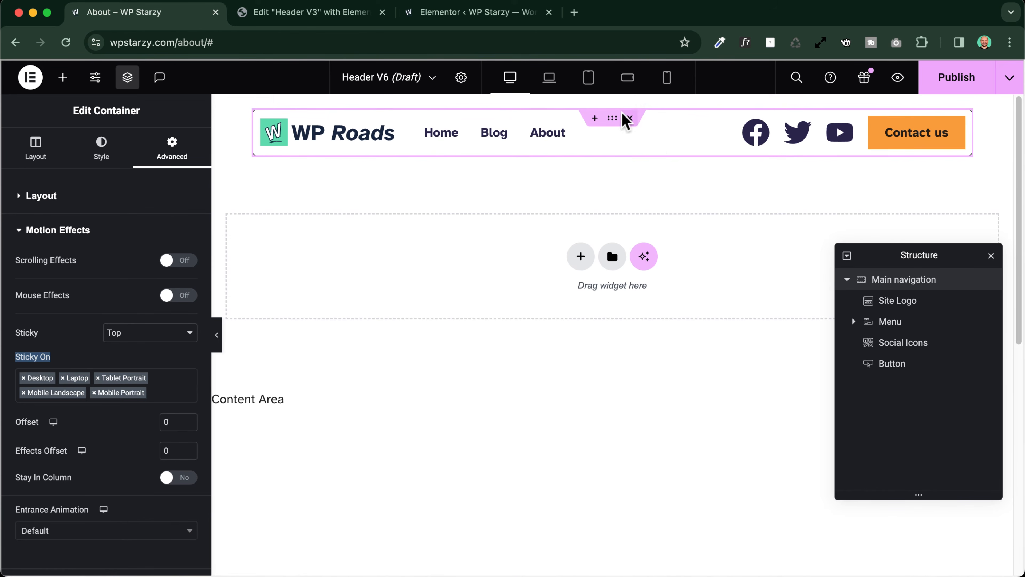
Give the Main navigation container a classic background, trying the global color Light 1 and settling on White
click(102, 156)
click(133, 260)
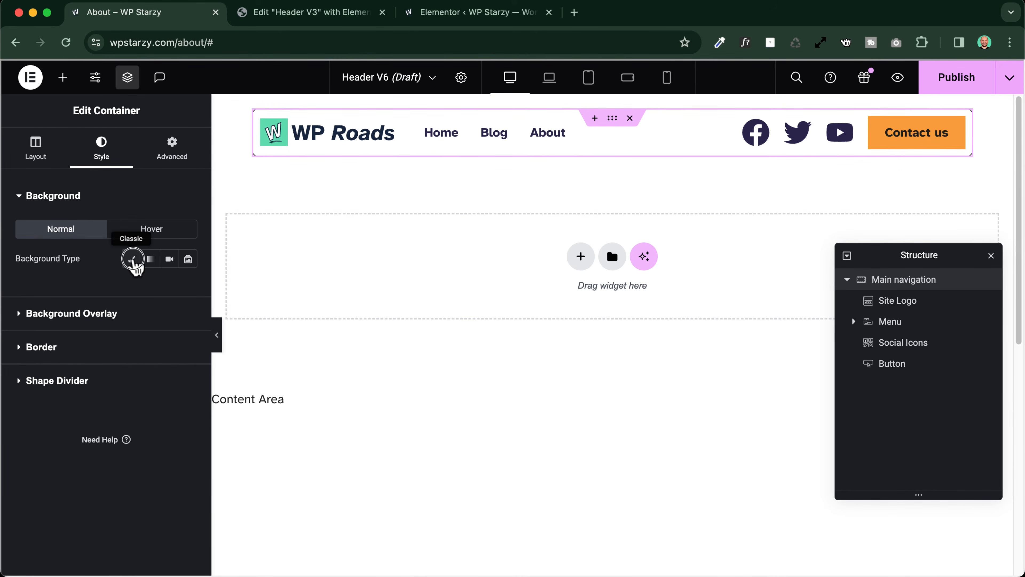
click(169, 288)
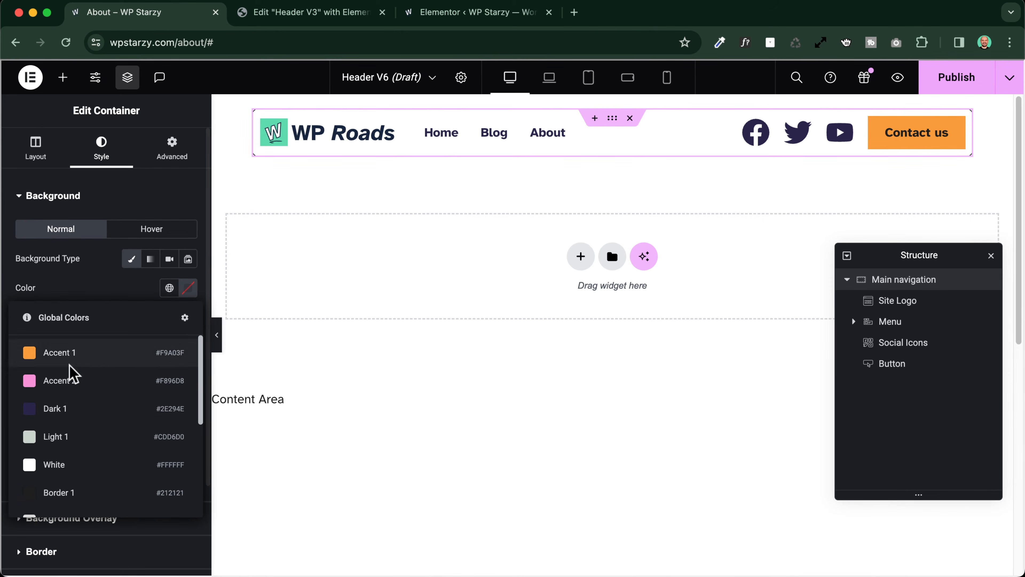
click(93, 438)
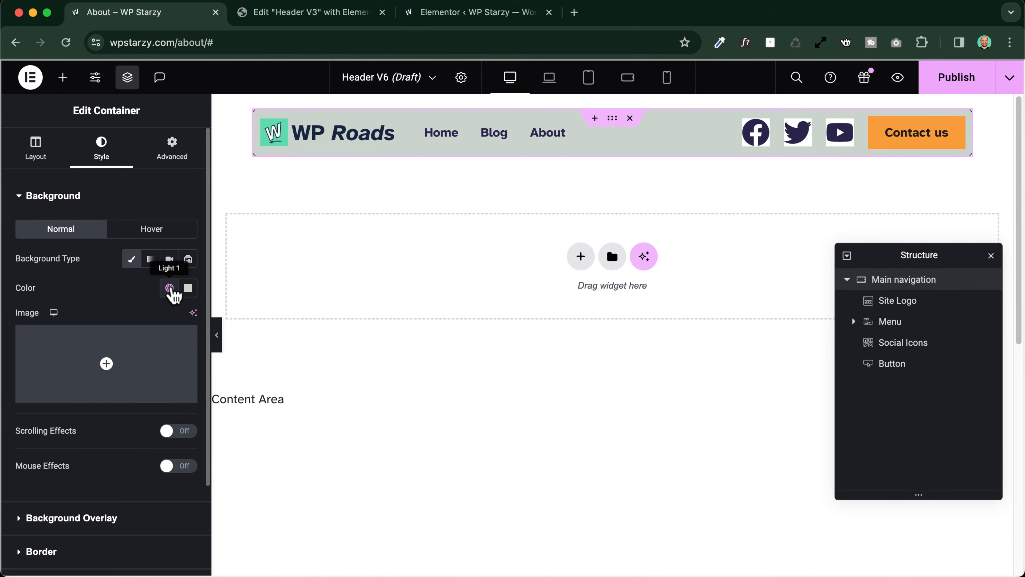
click(169, 288)
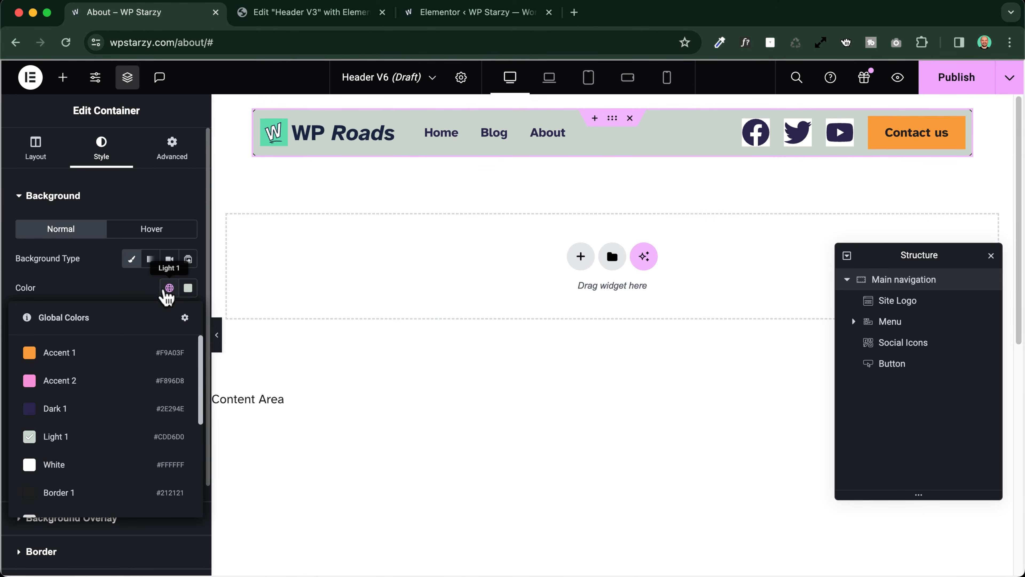
click(55, 466)
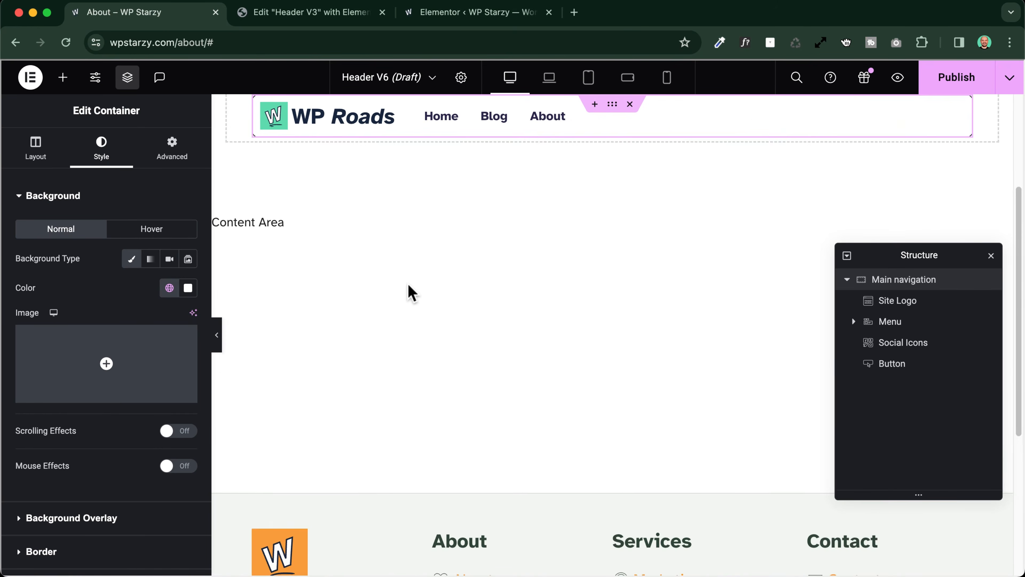
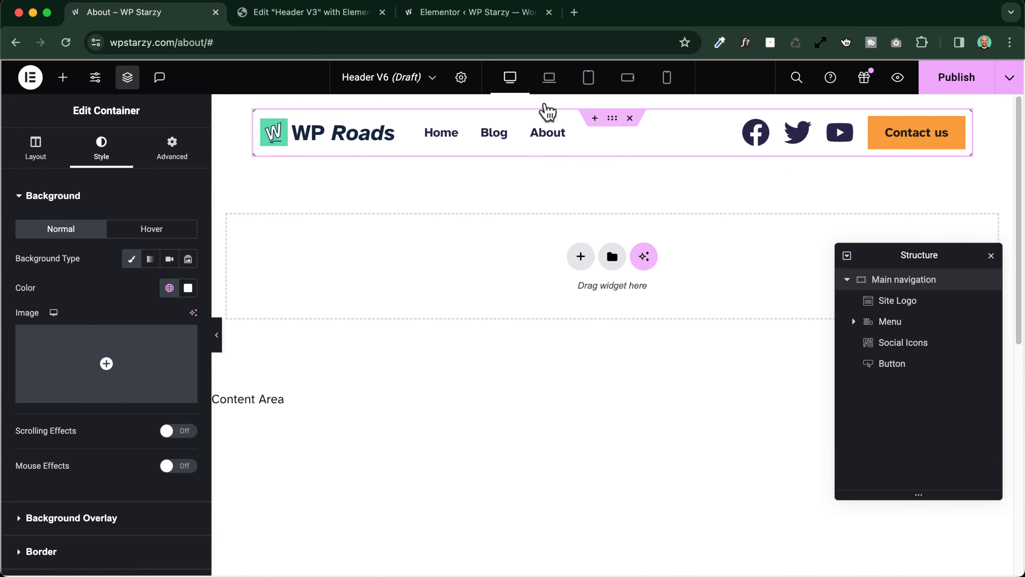
Check the white Main navigation header's sticky behaviour by scrolling the page, with and without the editing panel shown
scroll(545, 102, up, 3)
scroll(438, 253, down, 5)
scroll(437, 254, up, 5)
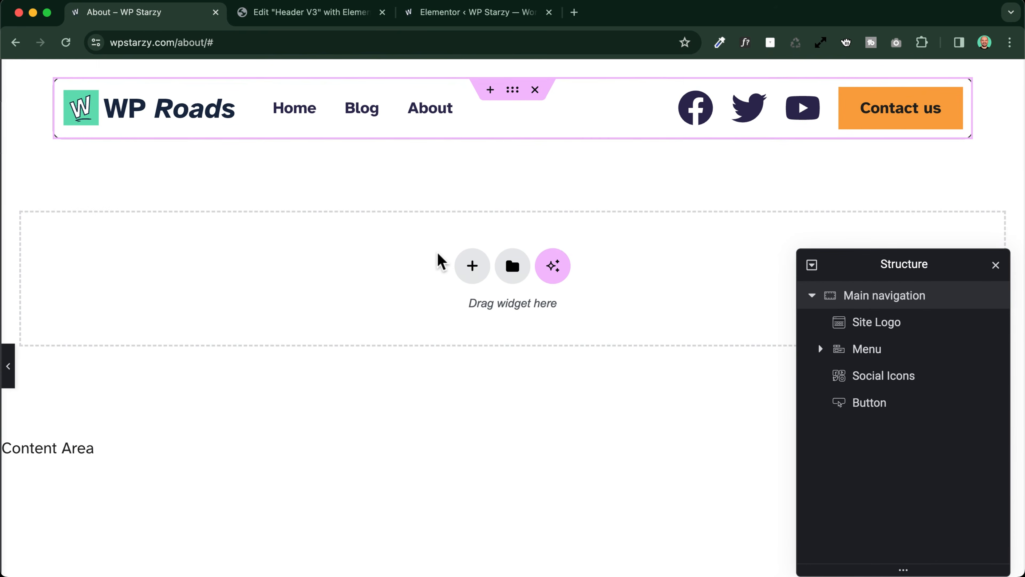
scroll(437, 254, down, 5)
scroll(440, 261, up, 5)
scroll(439, 259, down, 5)
scroll(439, 259, up, 5)
key(super+p)
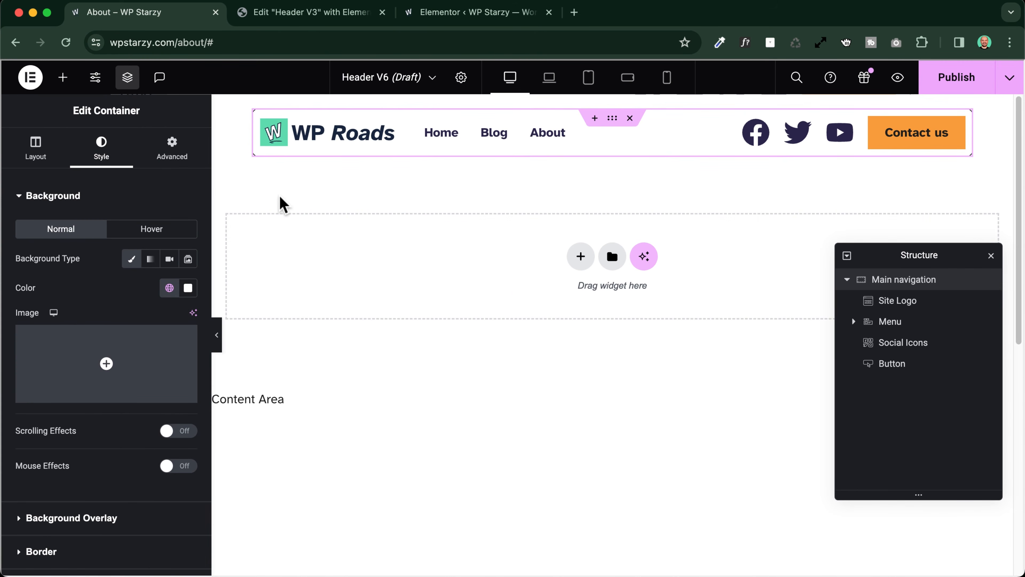
Set the sticky offset to 20 in the Main navigation container's motion effects
click(177, 155)
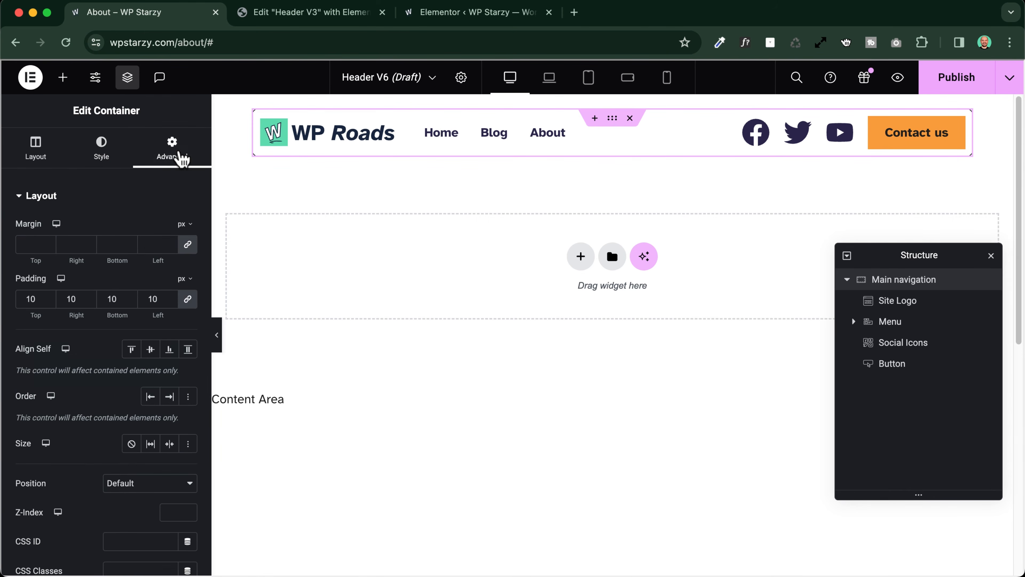
scroll(104, 242, down, 3)
scroll(104, 242, down, 5)
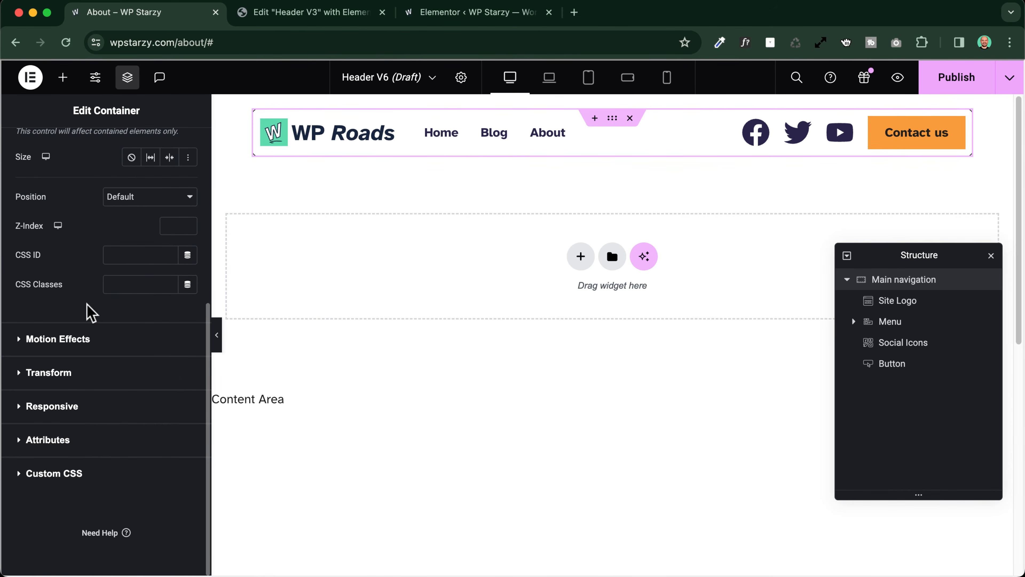
click(67, 341)
scroll(85, 319, down, 4)
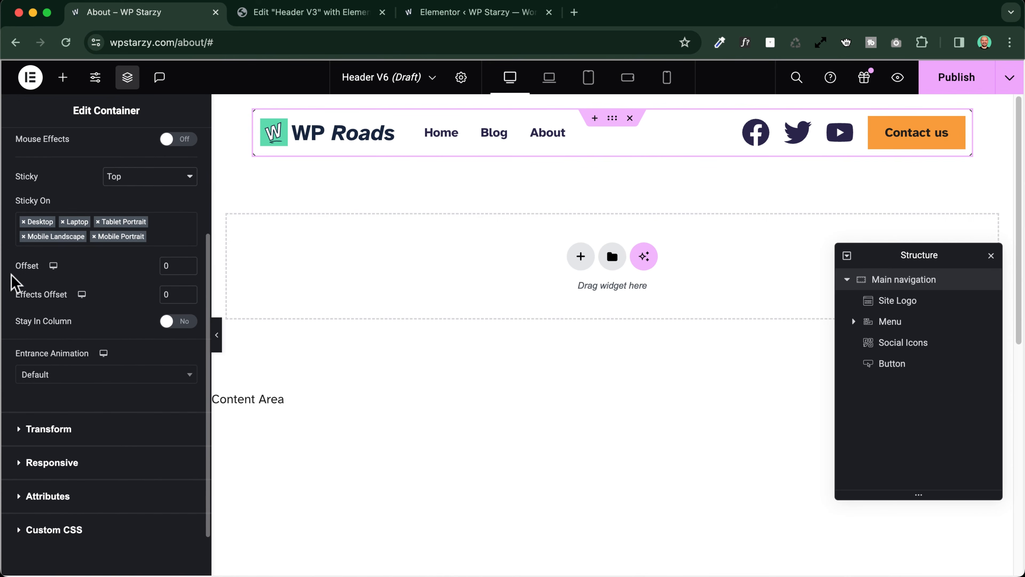
drag(14, 268, 40, 268)
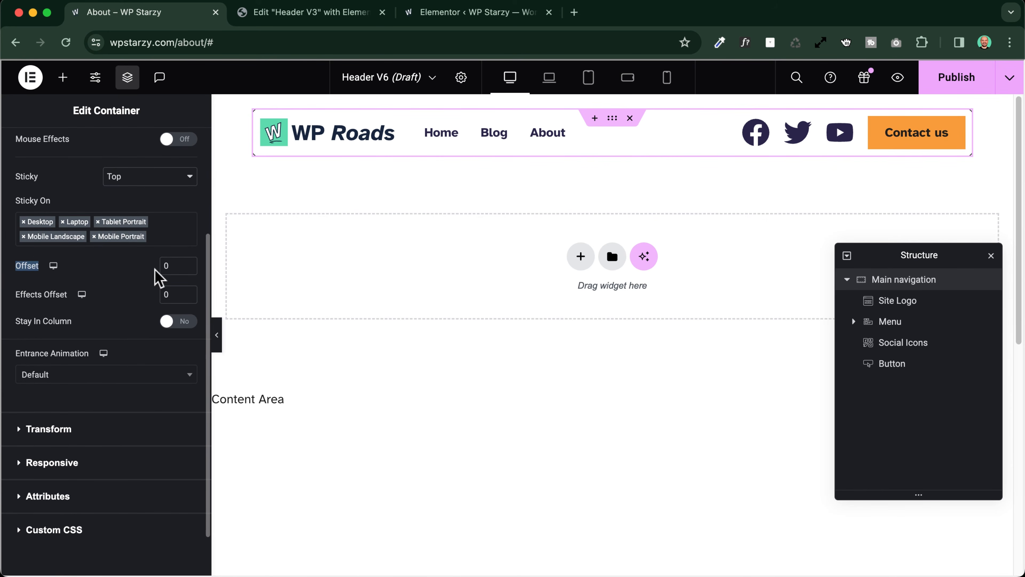
drag(171, 268, 163, 268)
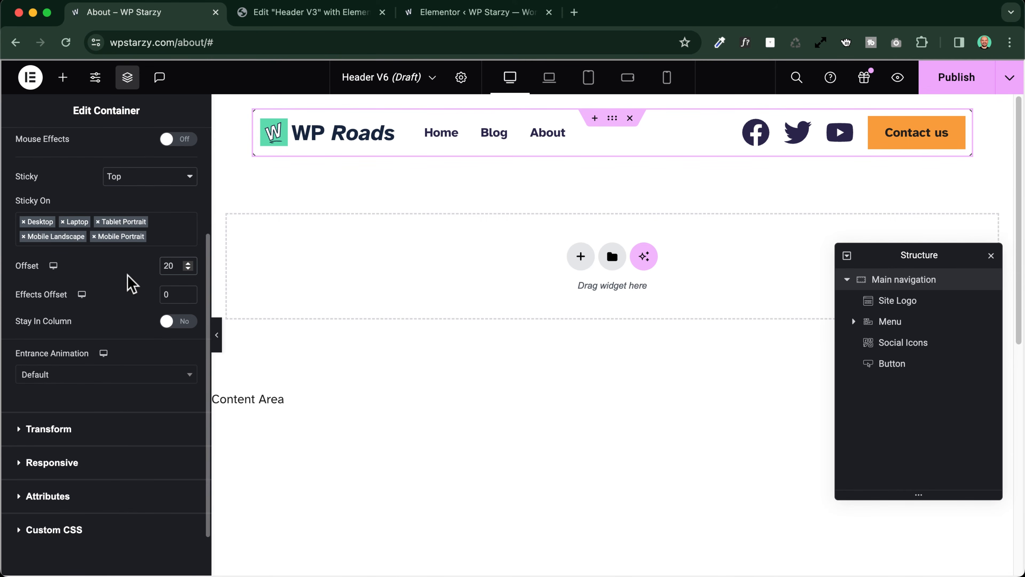
Scroll the page back and forth to examine the sticky header's gap from the page's upper edge
scroll(479, 290, down, 6)
scroll(478, 291, up, 6)
scroll(478, 290, down, 5)
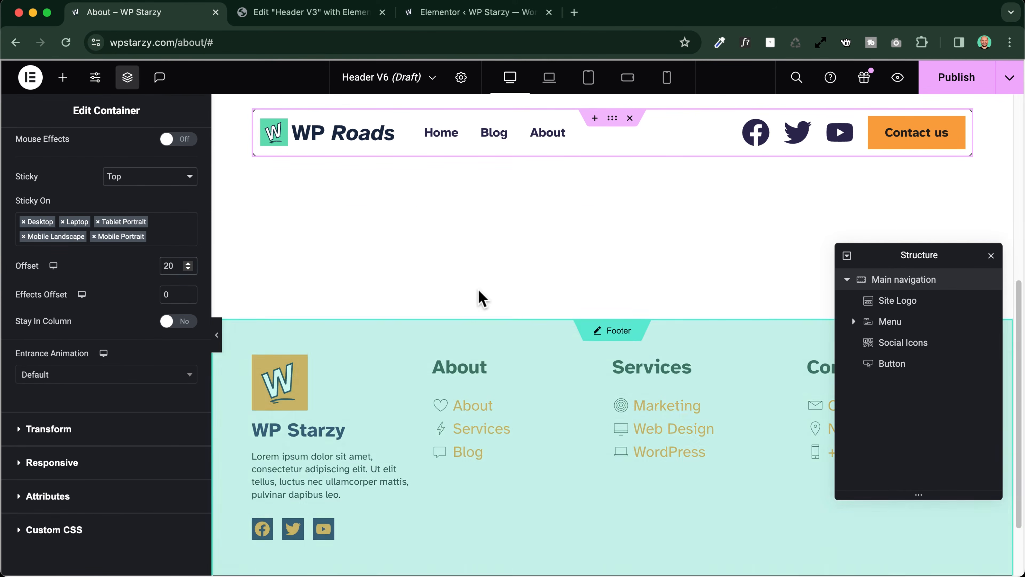
scroll(480, 299, up, 5)
scroll(480, 299, down, 4)
scroll(480, 299, up, 4)
scroll(480, 299, down, 5)
scroll(480, 299, up, 5)
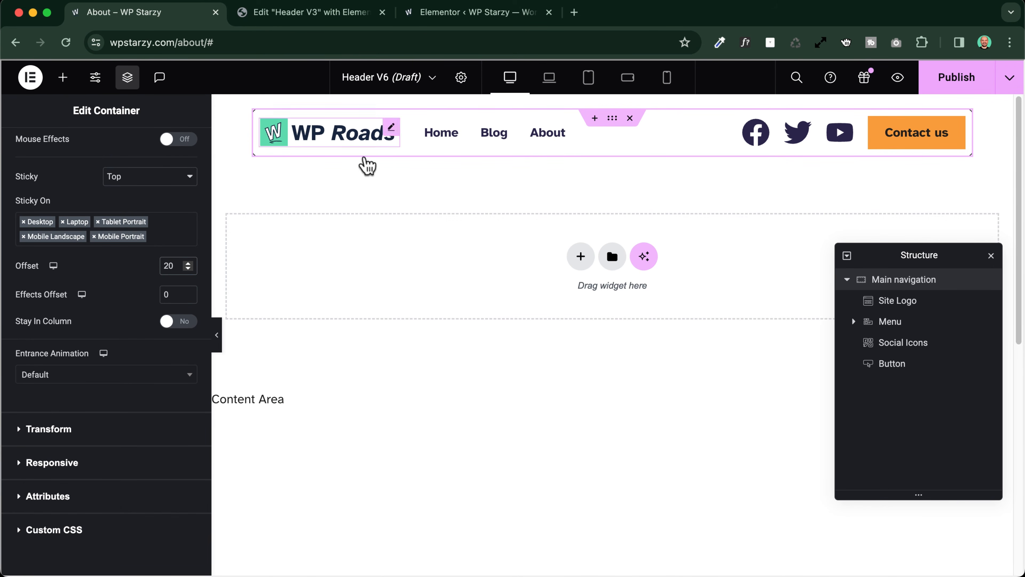
scroll(457, 323, down, 3)
scroll(457, 323, up, 3)
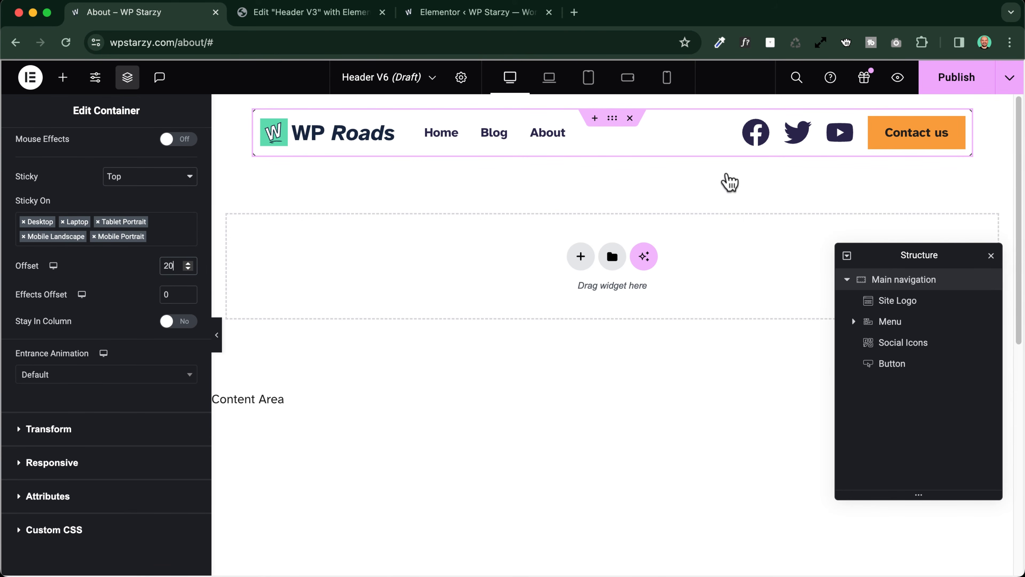
scroll(492, 176, down, 3)
scroll(497, 181, up, 3)
Add a box shadow to the Main navigation container's border settings with the color rgba(0, 0, 0, 0.11)
scroll(135, 238, up, 4)
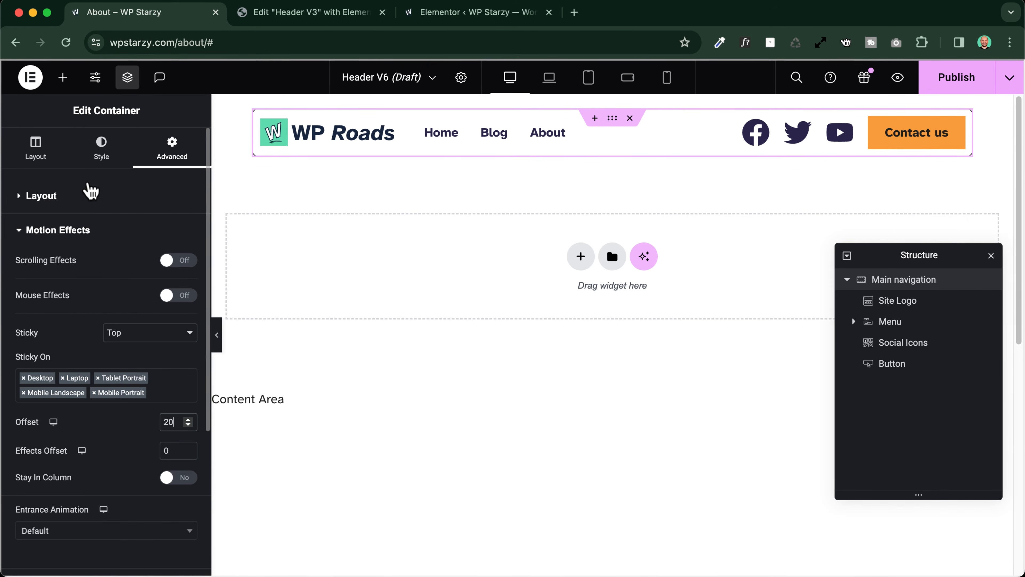
click(101, 155)
scroll(95, 264, down, 3)
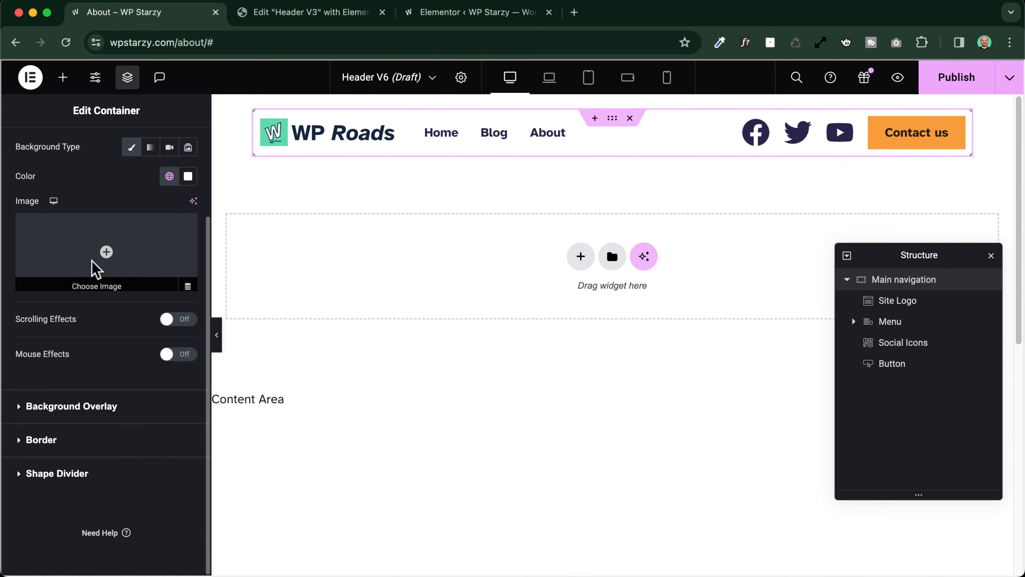
click(46, 445)
scroll(71, 269, down, 2)
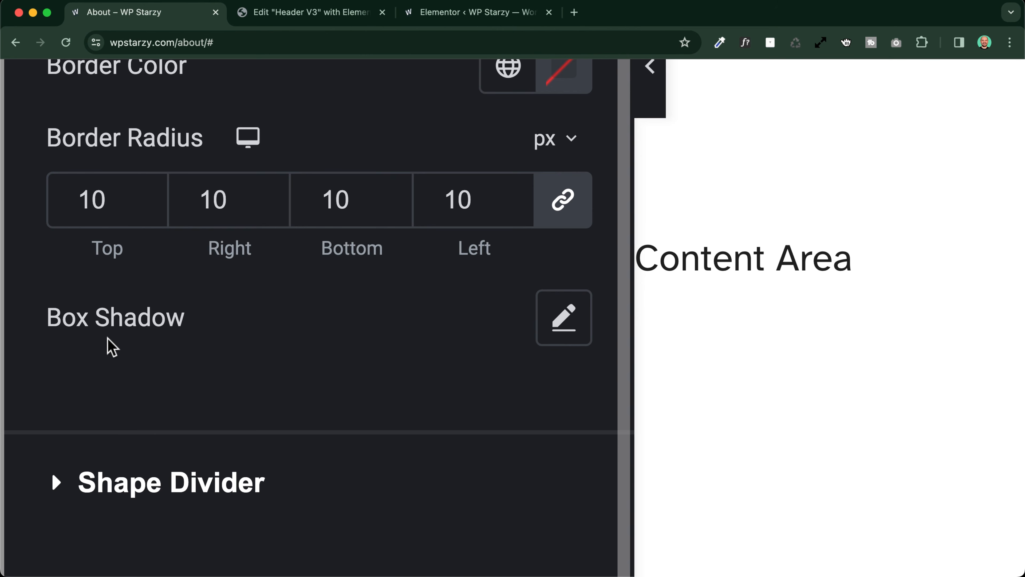
scroll(107, 337, down, 5)
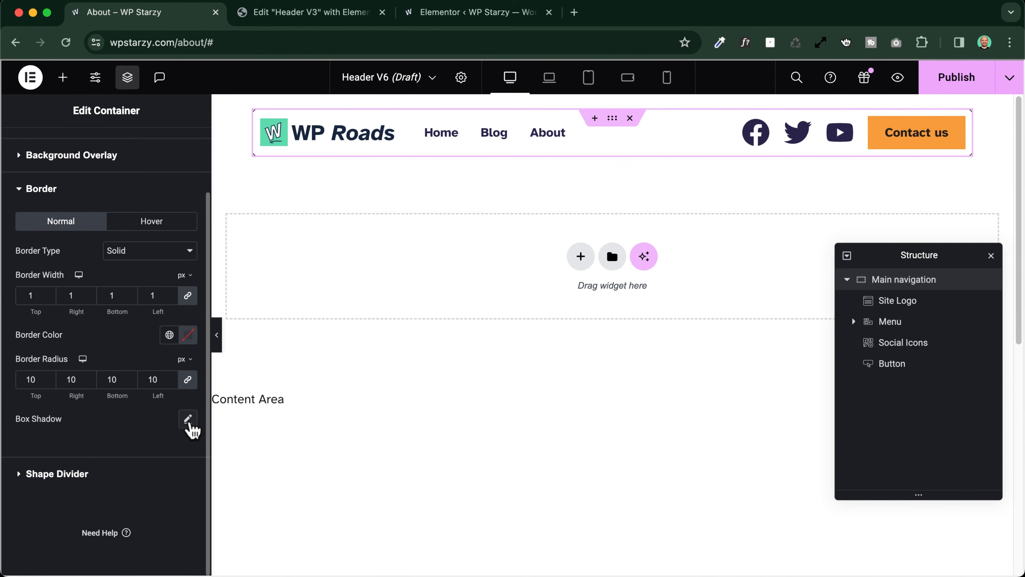
click(188, 420)
scroll(115, 419, down, 2)
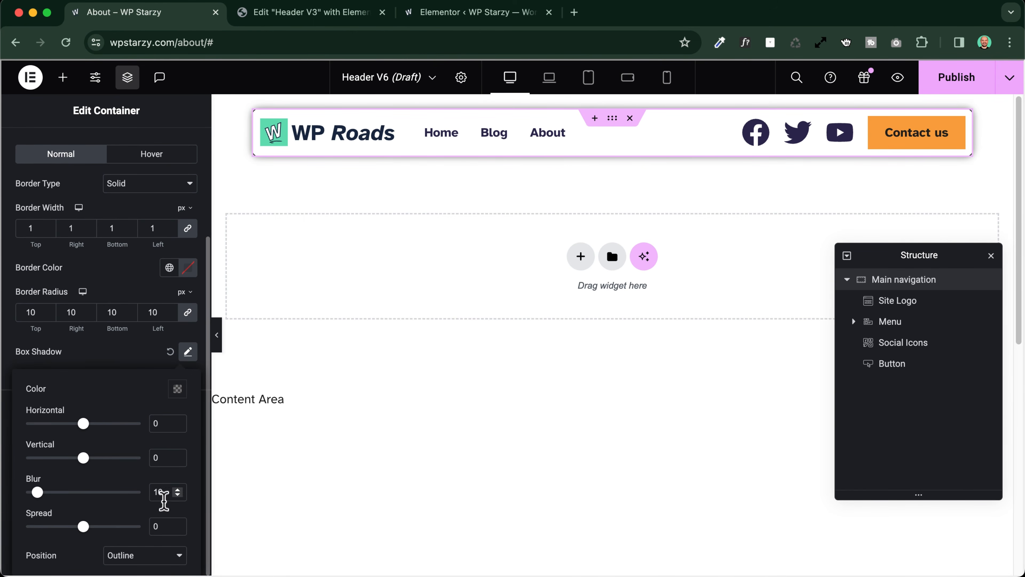
click(178, 389)
drag(179, 337, 114, 337)
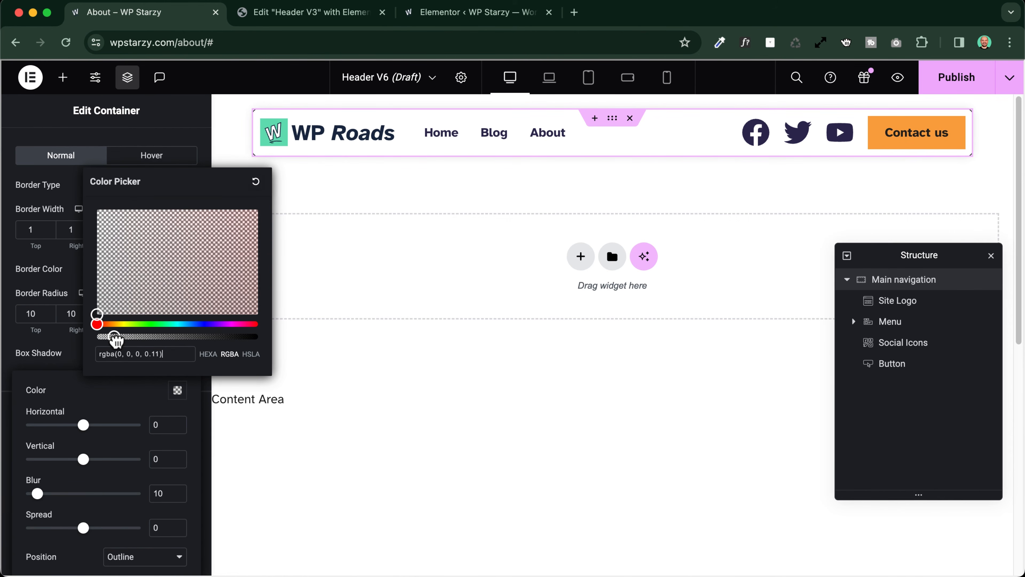
Start publishing the header and add a display condition, reviewing the Entire Site option and its notice
click(957, 80)
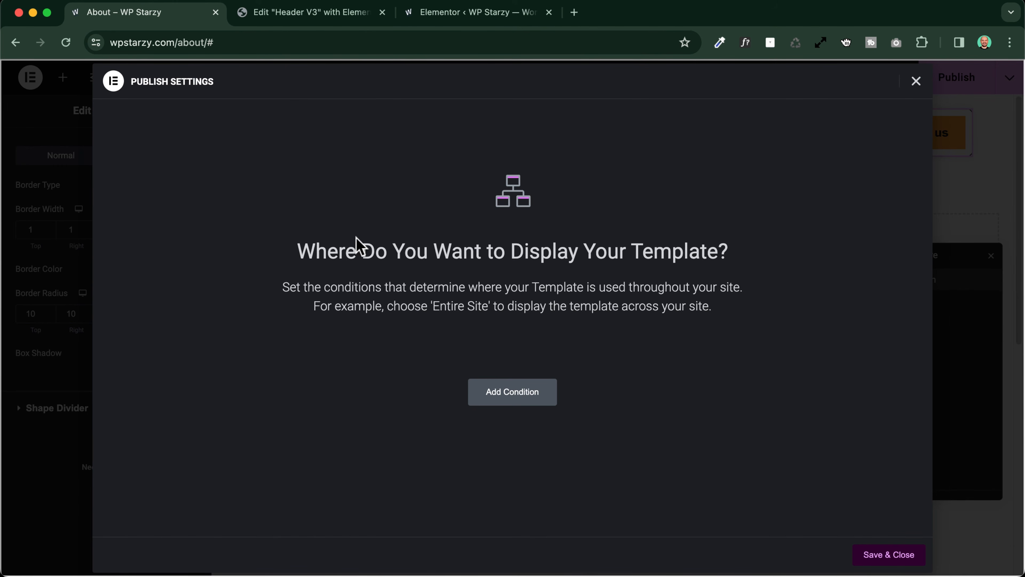
click(515, 400)
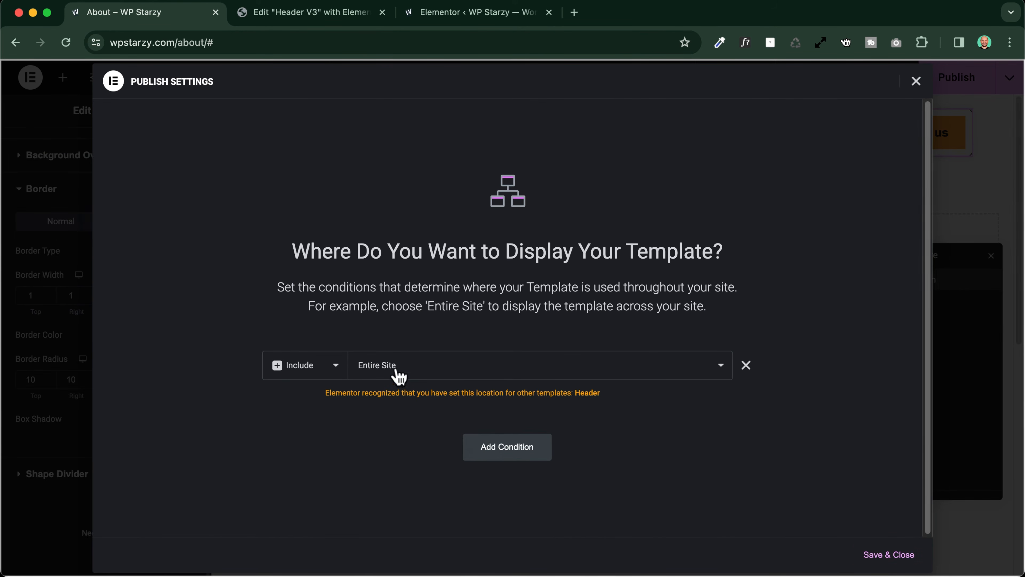
click(411, 372)
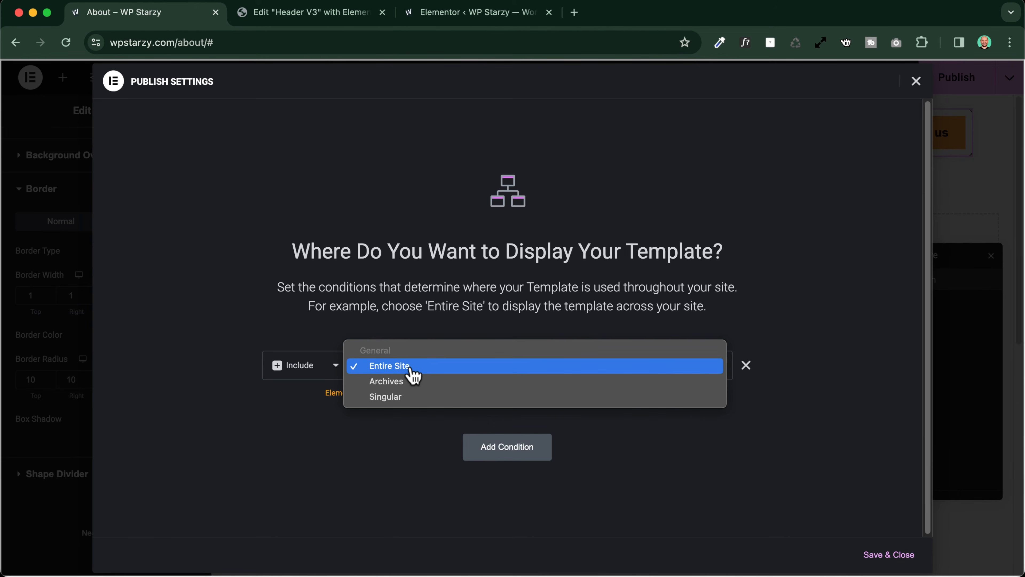
click(251, 338)
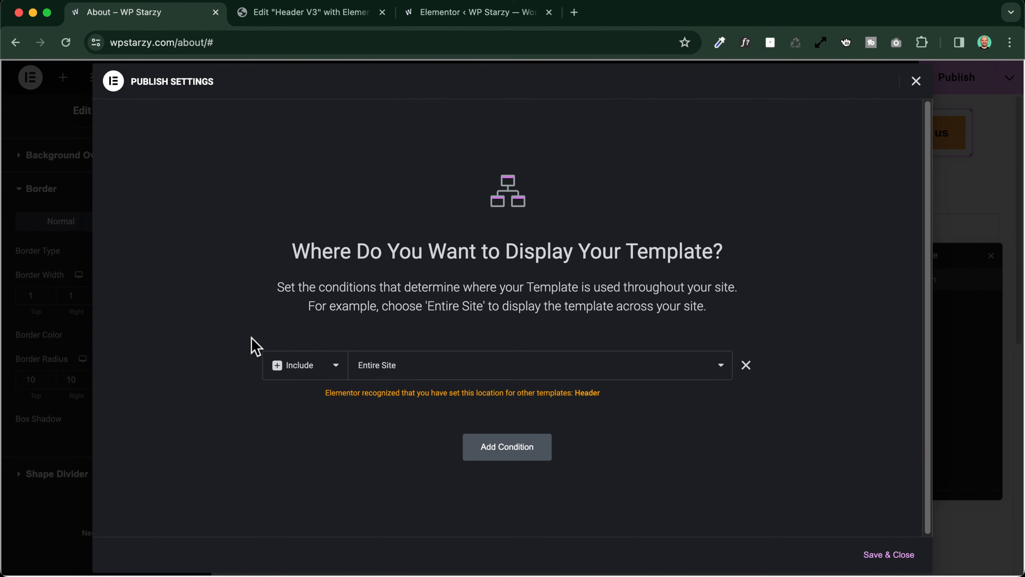
scroll(319, 399, up, 3)
drag(269, 334, 665, 334)
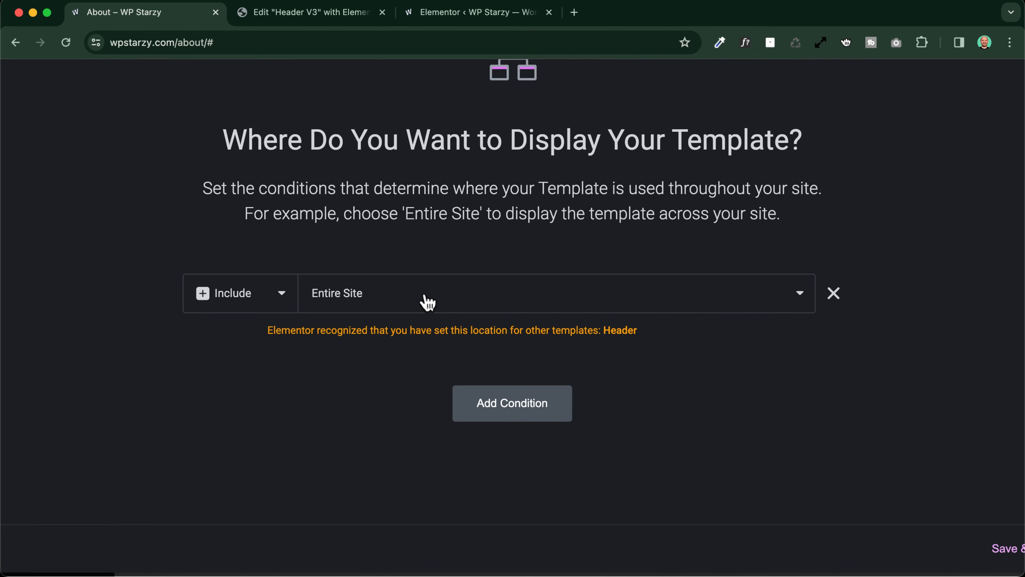
Set the display condition to include Singular, 404 Page, save it, and test the sticky header on the site's 404 page
click(365, 301)
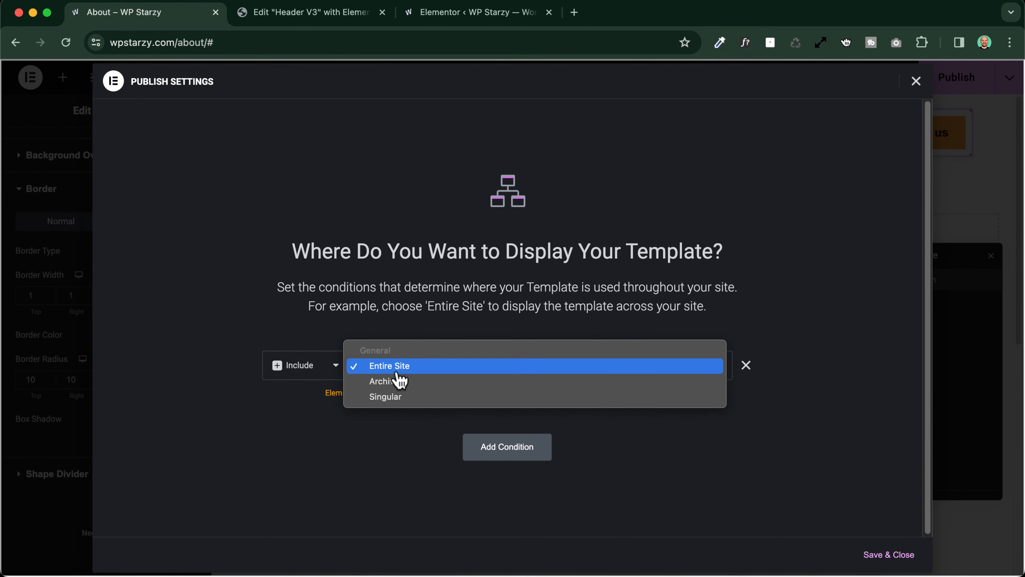
click(412, 397)
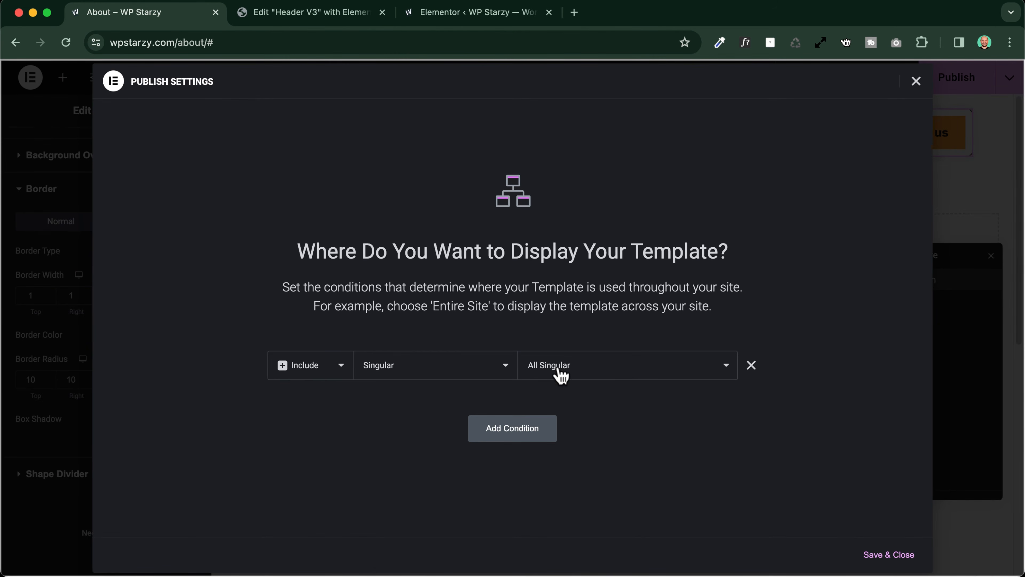
click(559, 369)
click(606, 363)
click(567, 366)
scroll(585, 429, down, 3)
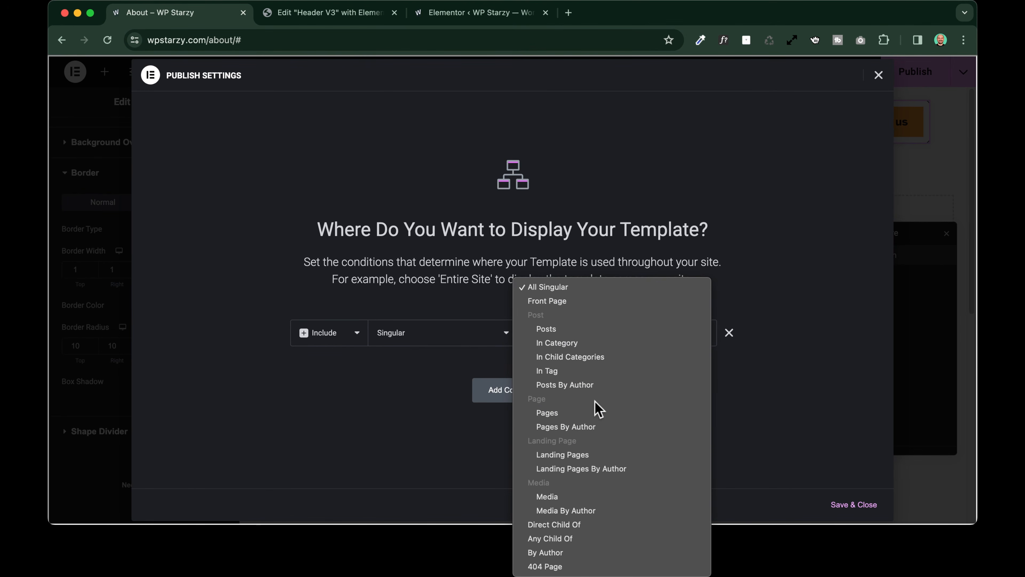
click(563, 567)
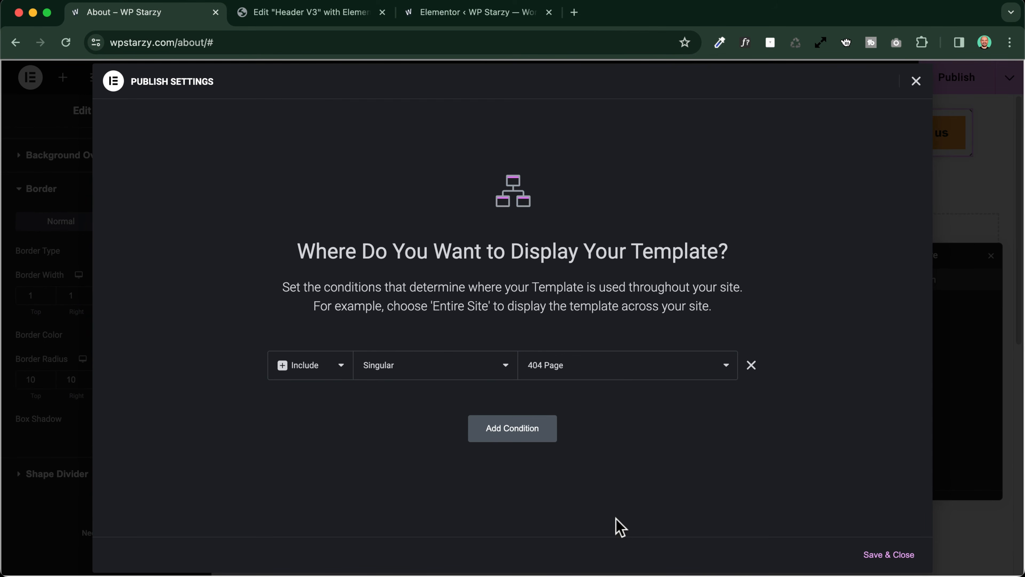
click(882, 555)
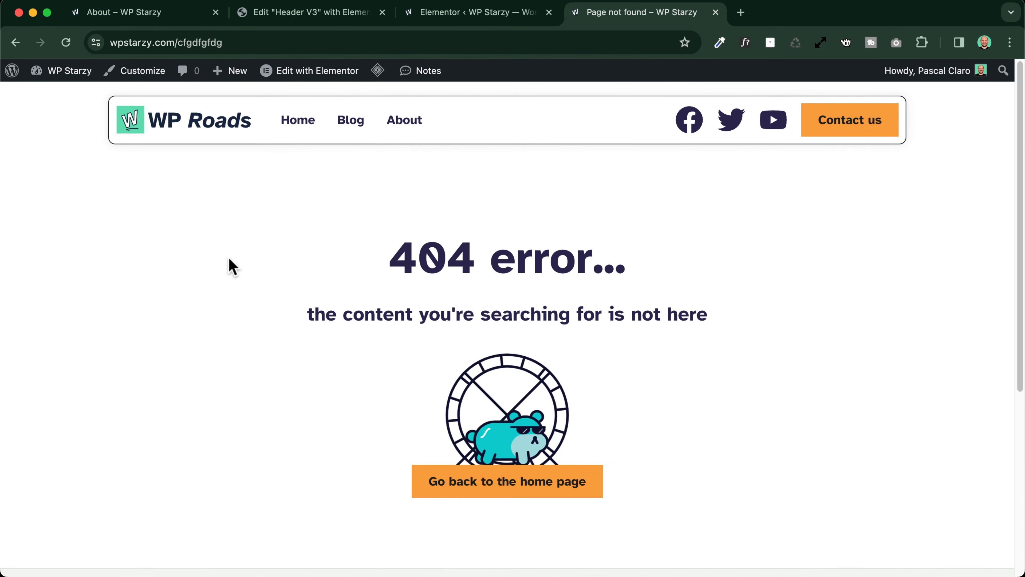
scroll(343, 297, down, 5)
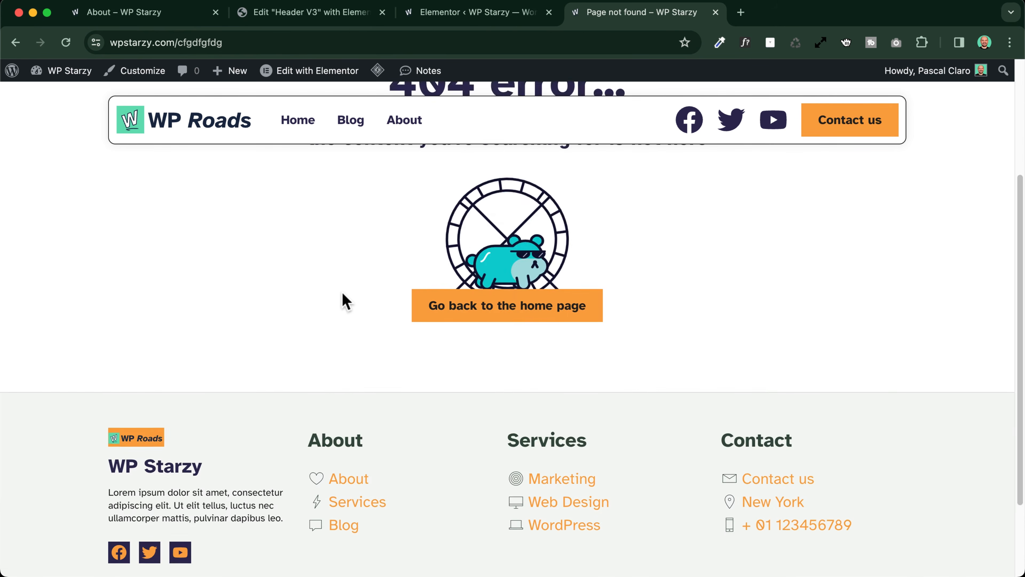
scroll(343, 297, up, 5)
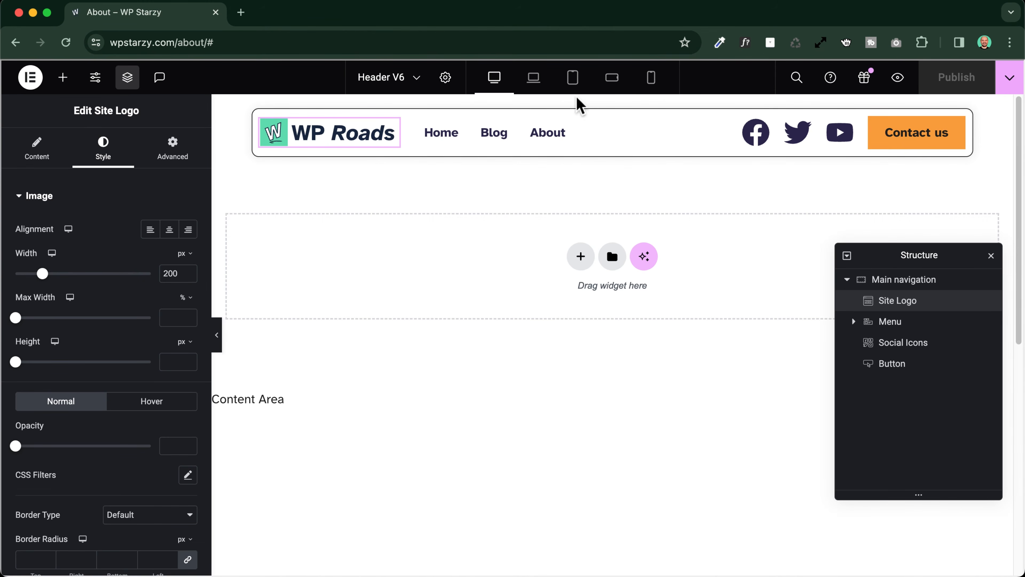
Switch the preview to Tablet Portrait, select the Menu widget and expand its dropdown with the toggle
click(573, 79)
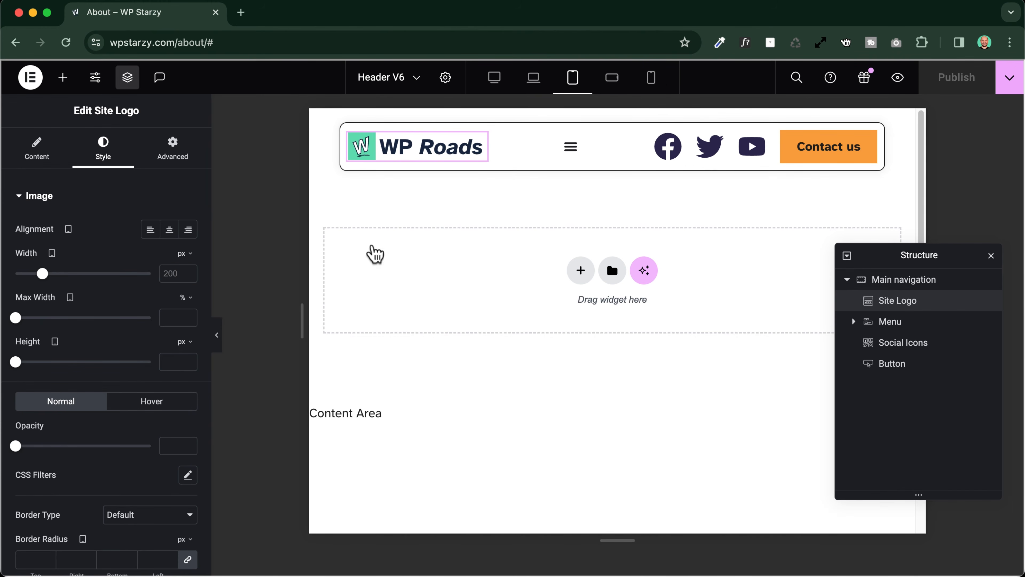
click(573, 150)
click(571, 148)
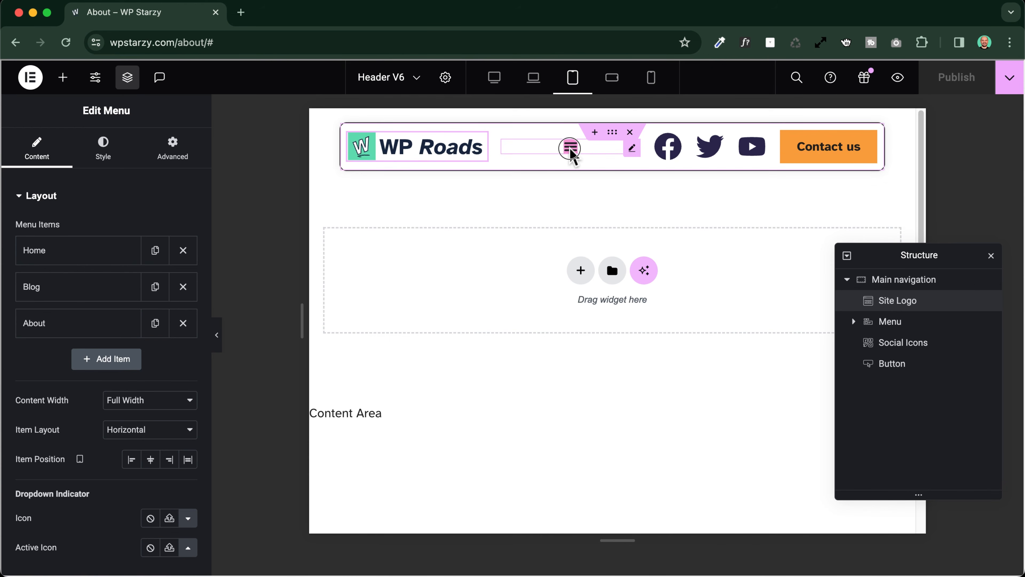
click(570, 146)
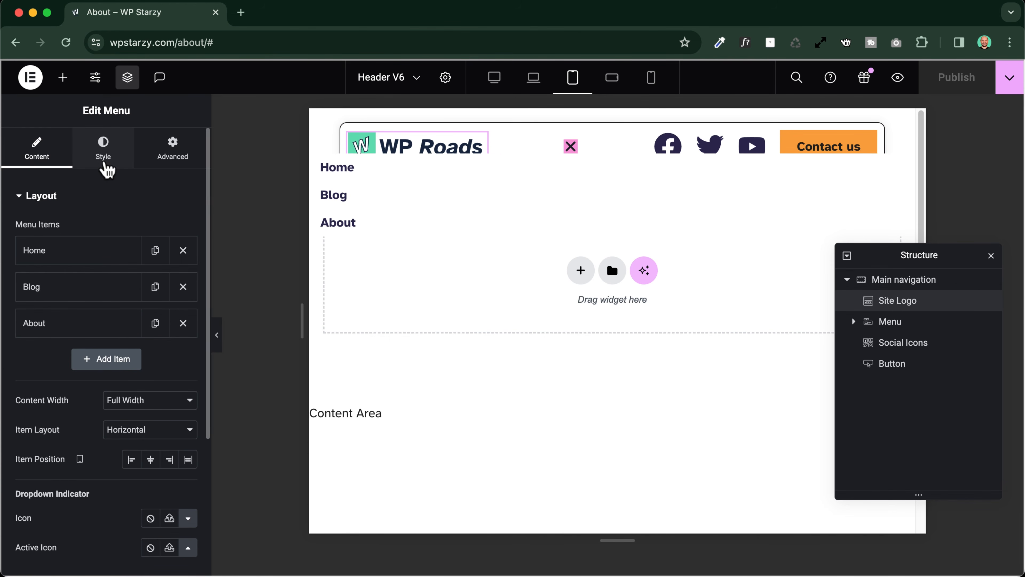
Give the Menu widget's toggle a Classic background in its Normal state, using the global color White
click(103, 149)
scroll(65, 233, down, 8)
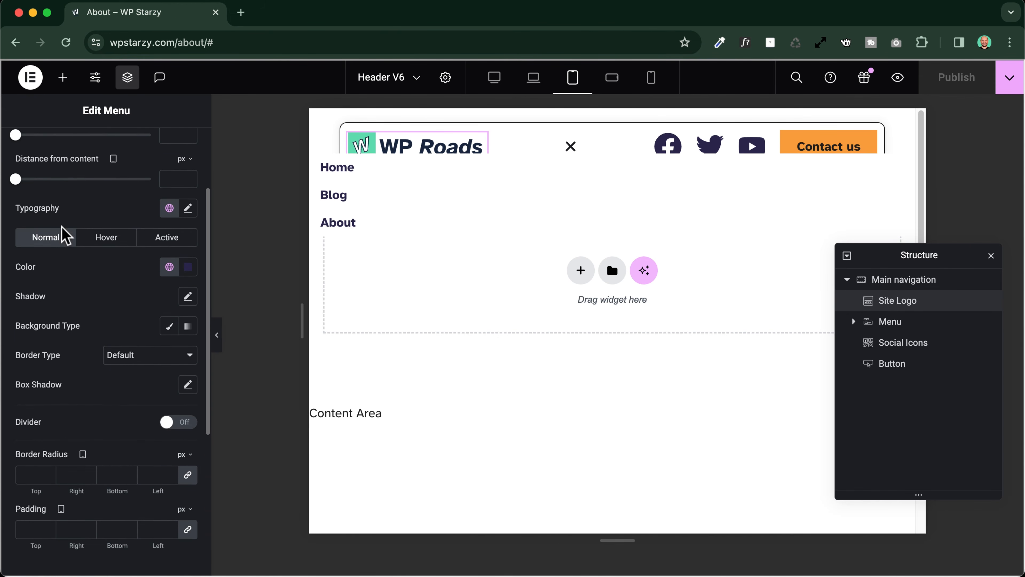
scroll(64, 234, down, 2)
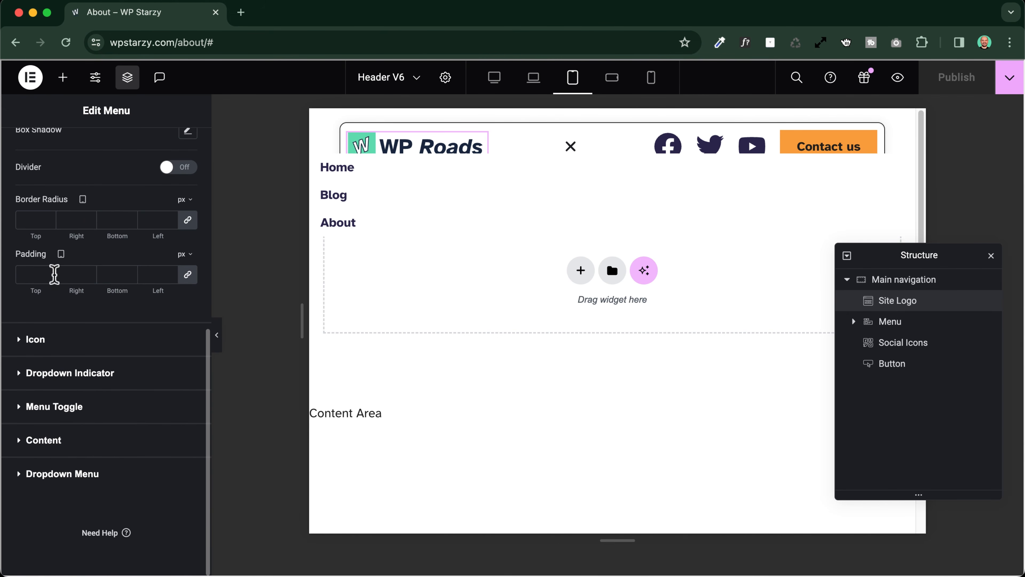
click(61, 409)
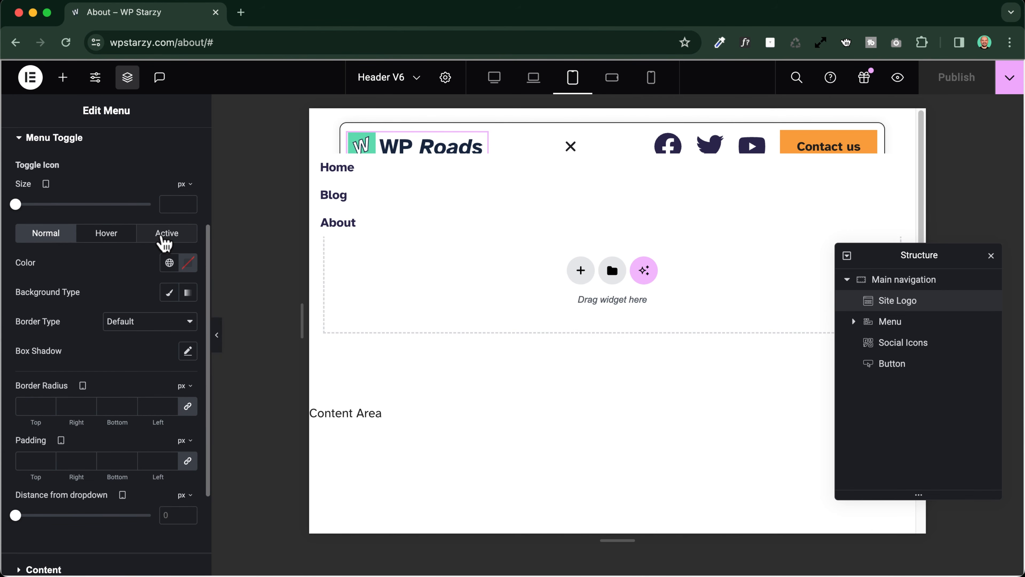
click(165, 295)
click(169, 322)
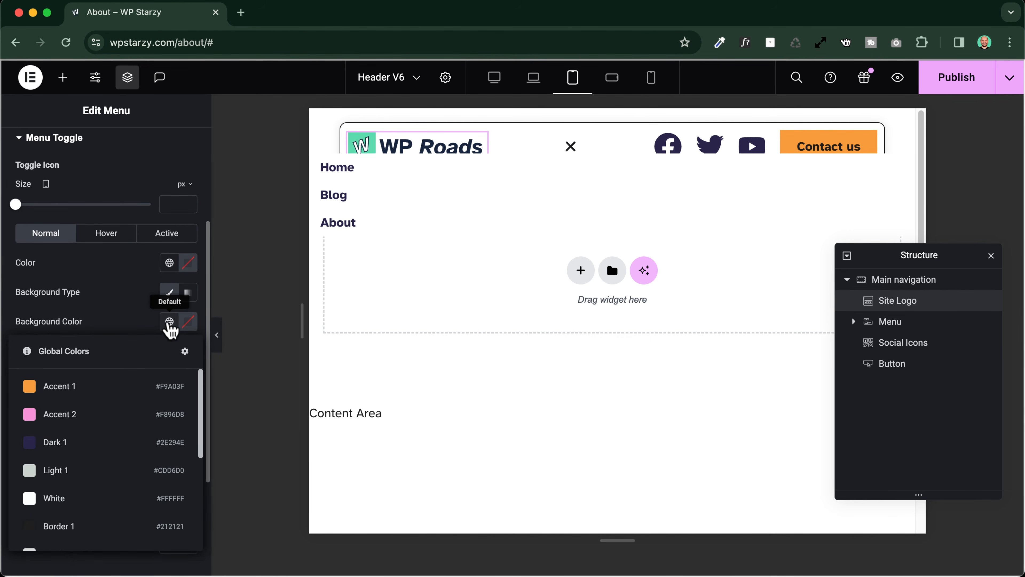
click(59, 494)
Give the menu toggle's Hover and Active states a Classic background in the global color White
click(107, 233)
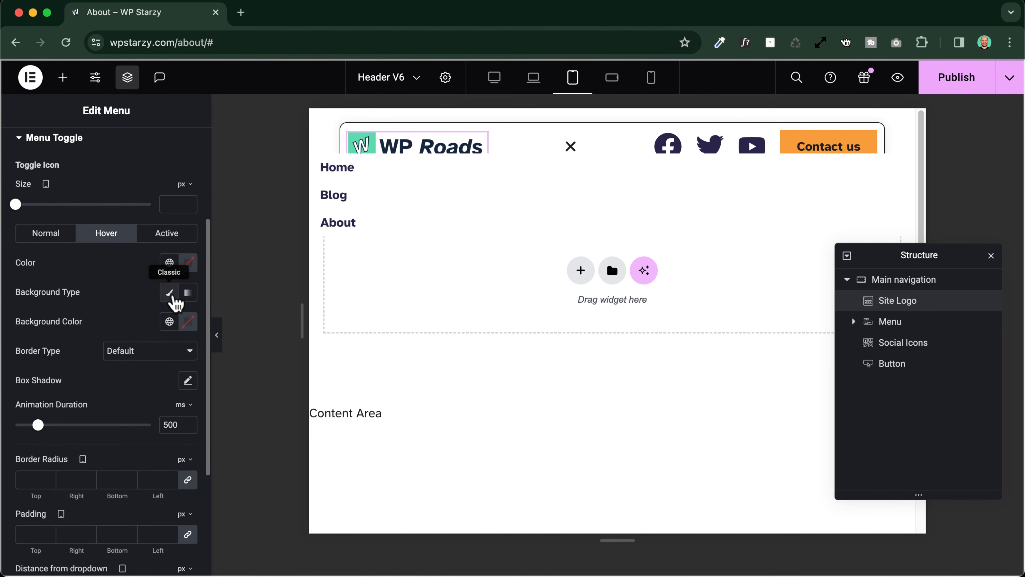
click(169, 321)
click(60, 497)
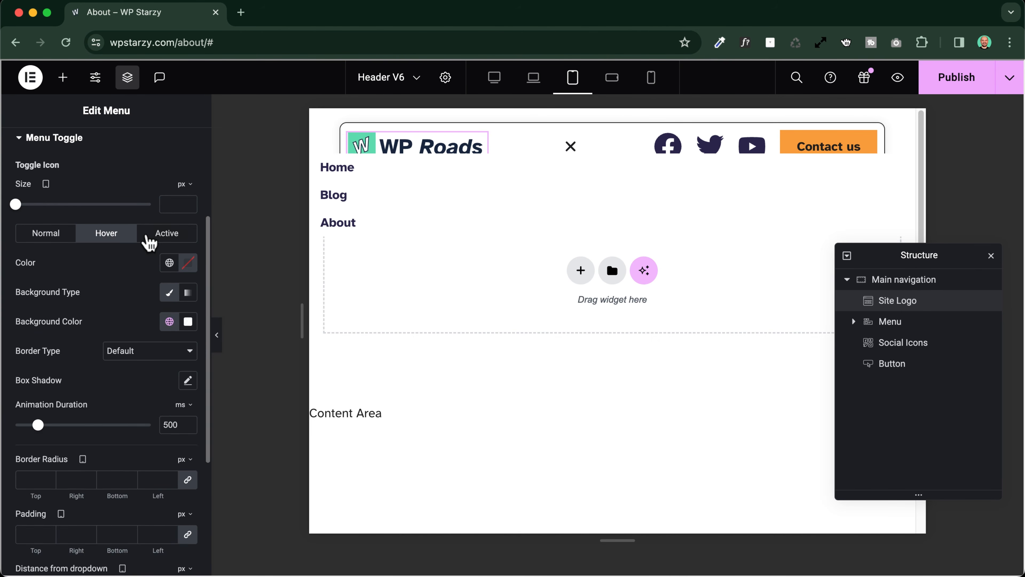
click(165, 233)
click(168, 292)
click(169, 321)
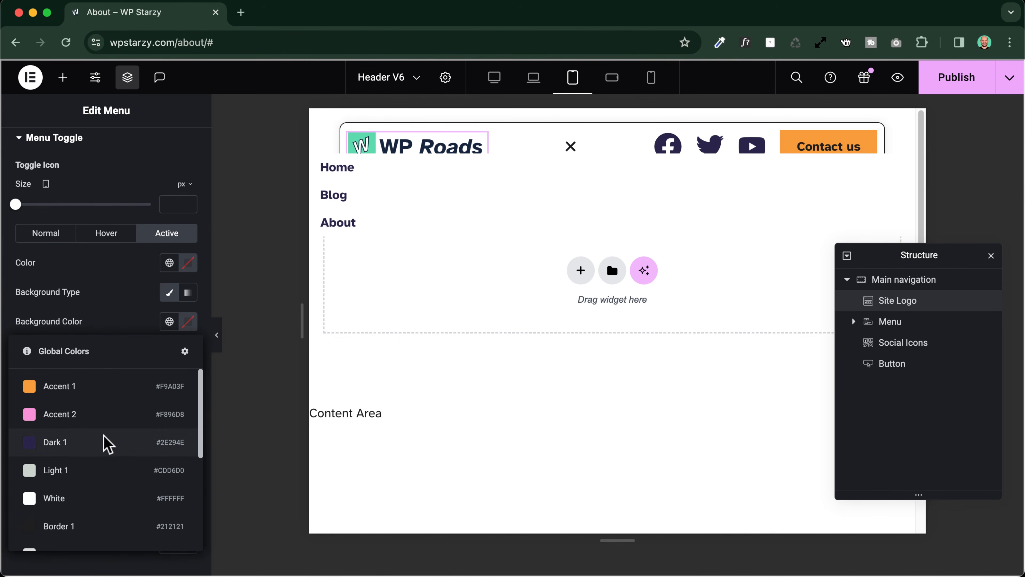
click(69, 495)
Test opening and closing the tablet menu, and set the menu toggle's Distance from dropdown to 27 px
click(570, 149)
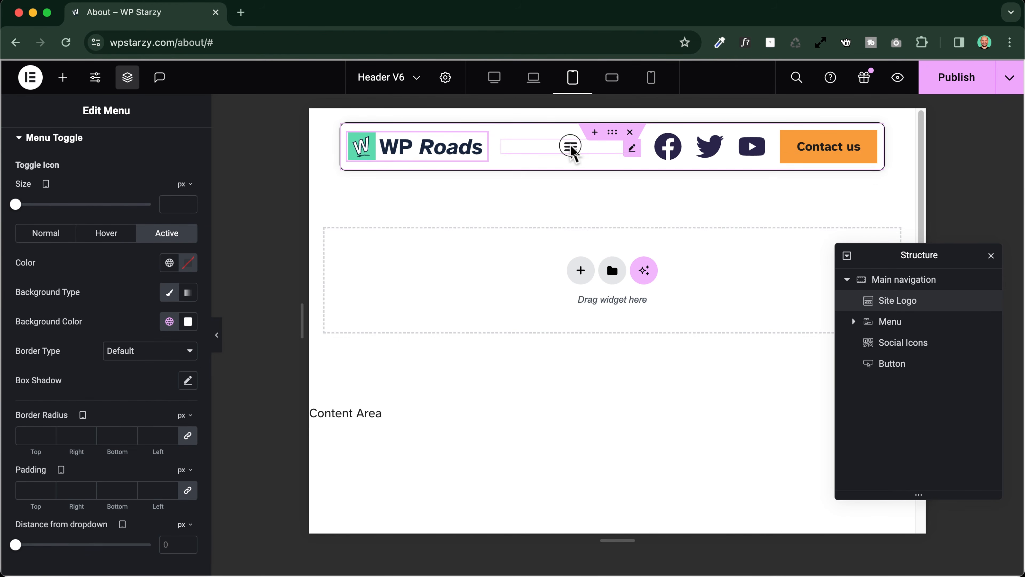
click(571, 150)
click(572, 150)
click(571, 149)
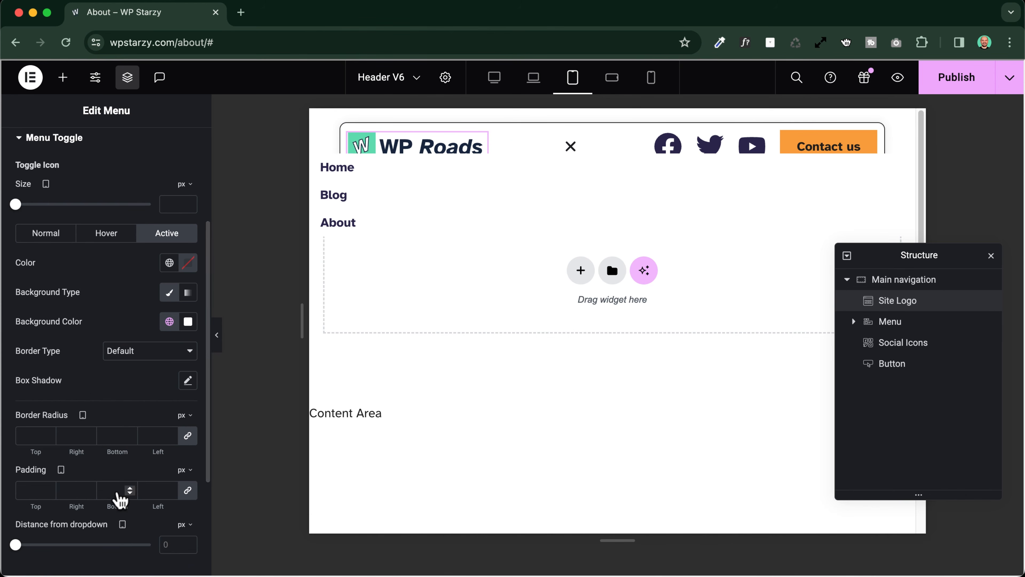
scroll(40, 484, down, 4)
scroll(40, 484, down, 1)
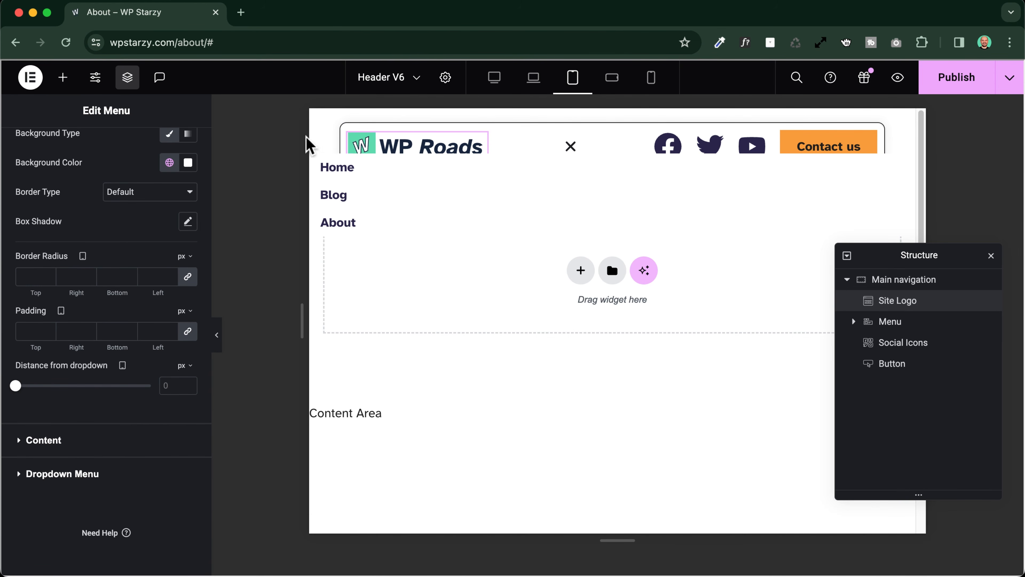
drag(15, 386, 52, 386)
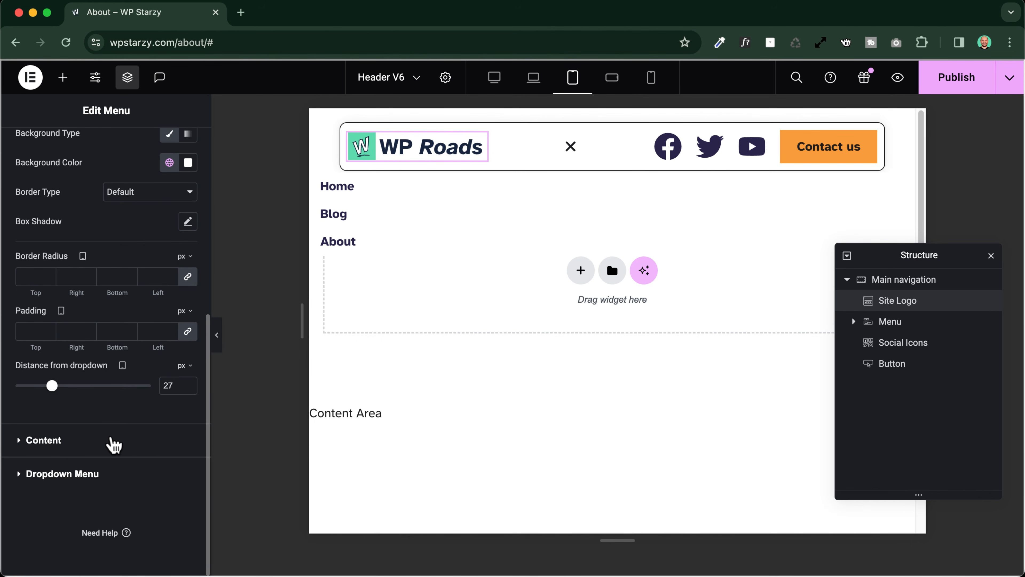
Set the Menu widget's Item Position to Center for the tablet layout
scroll(109, 404, up, 8)
click(35, 158)
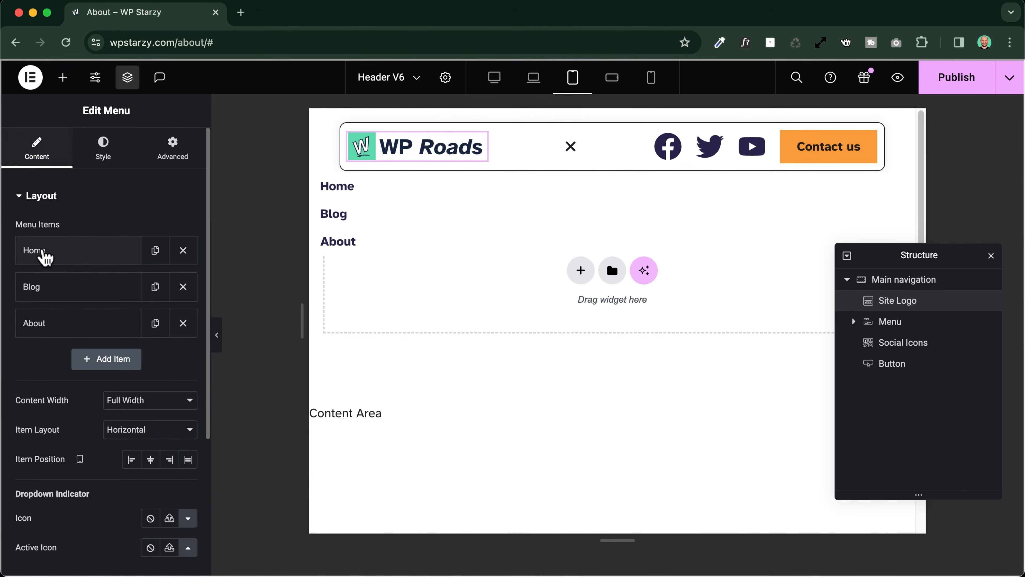
scroll(48, 297, down, 5)
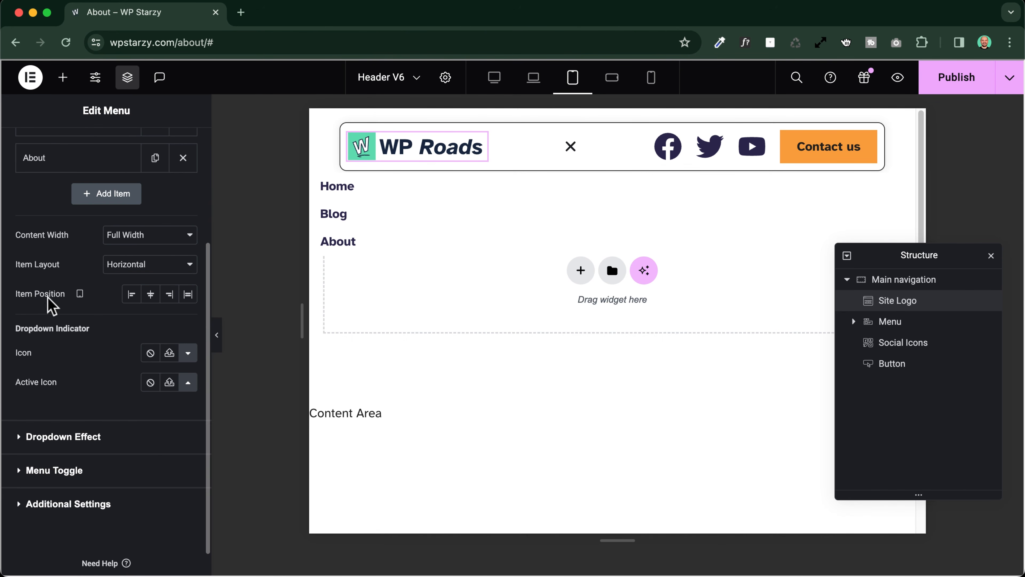
click(151, 294)
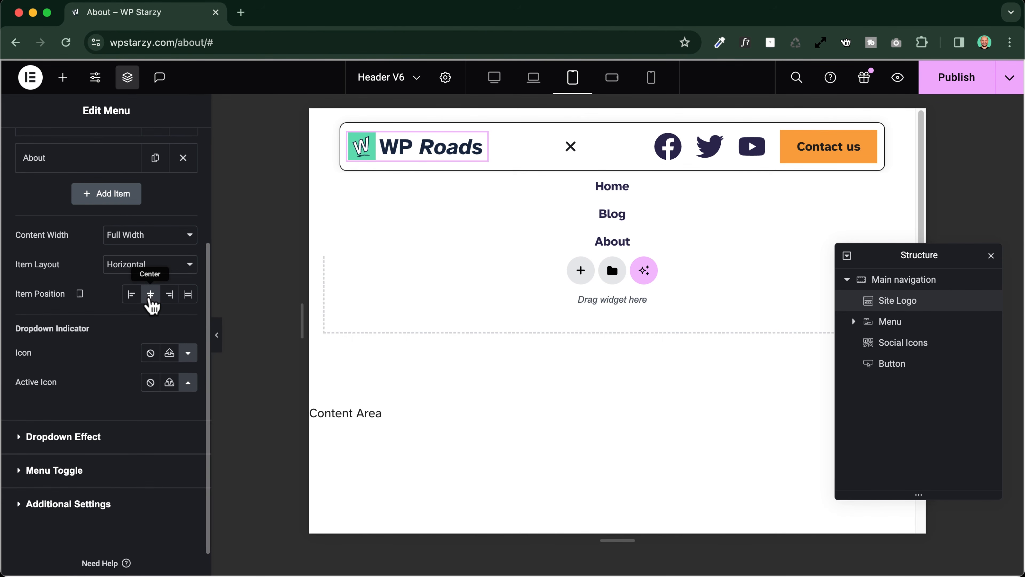
Add a box shadow to the dropdown box in the Dropdown Menu style settings, and review its border type options
scroll(97, 283, up, 4)
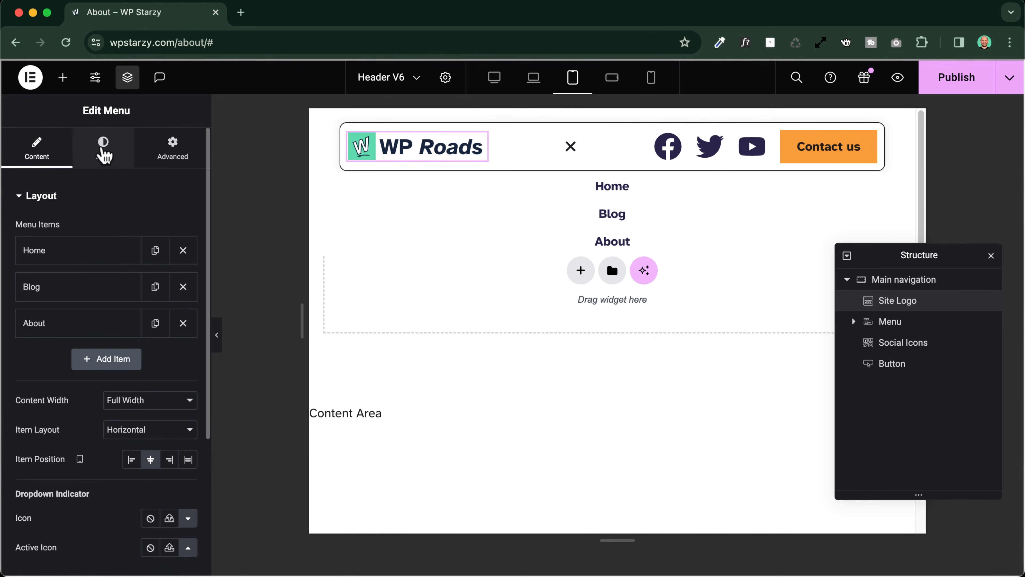
click(101, 164)
scroll(65, 244, down, 8)
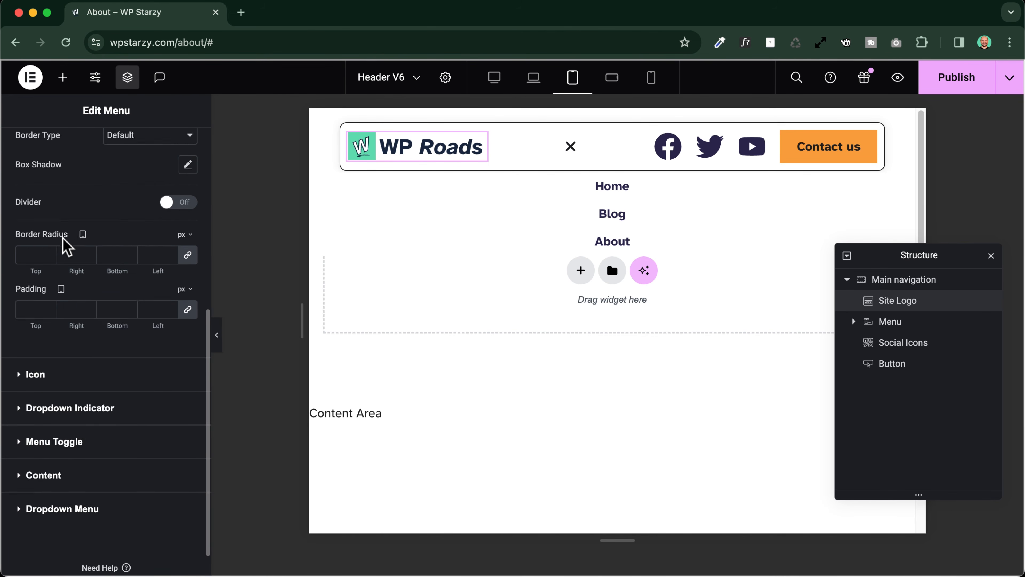
scroll(66, 247, down, 2)
click(79, 474)
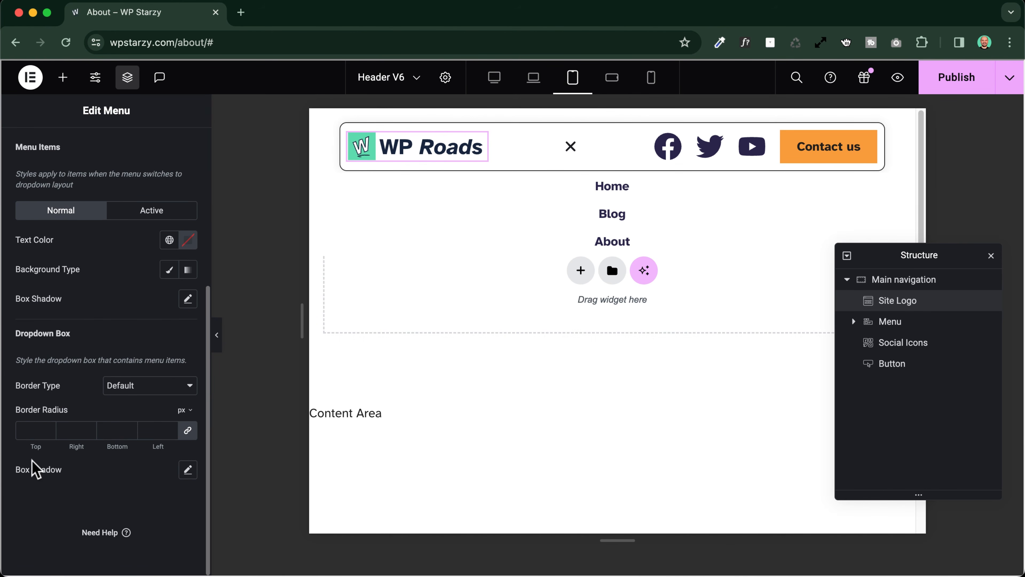
click(188, 470)
scroll(127, 475, down, 3)
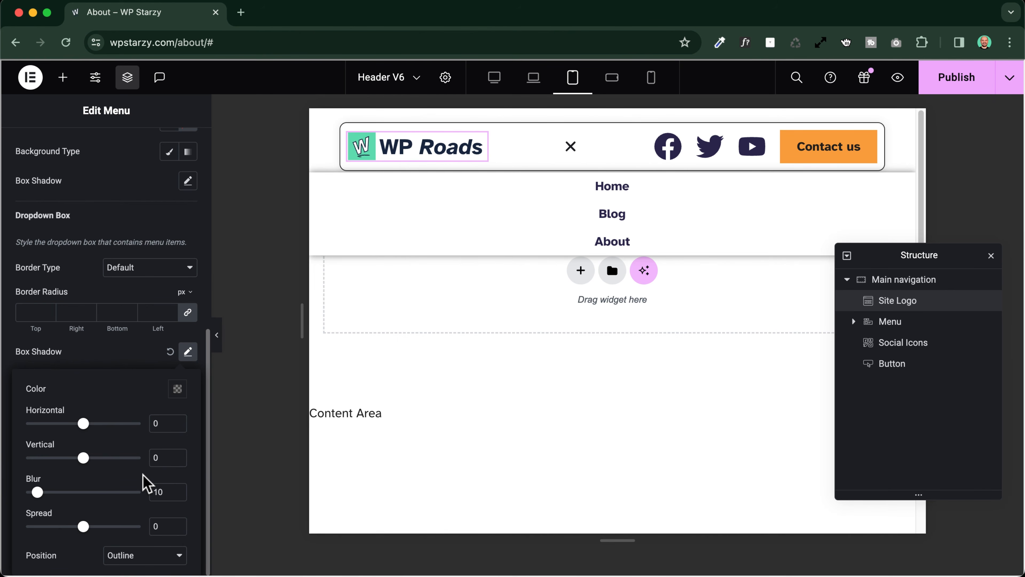
double_click(167, 488)
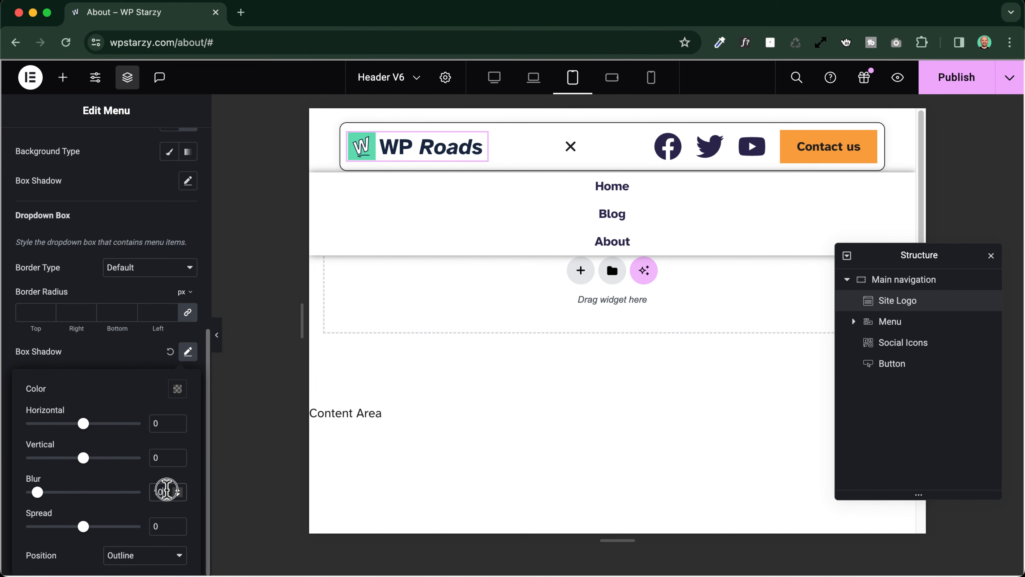
click(129, 277)
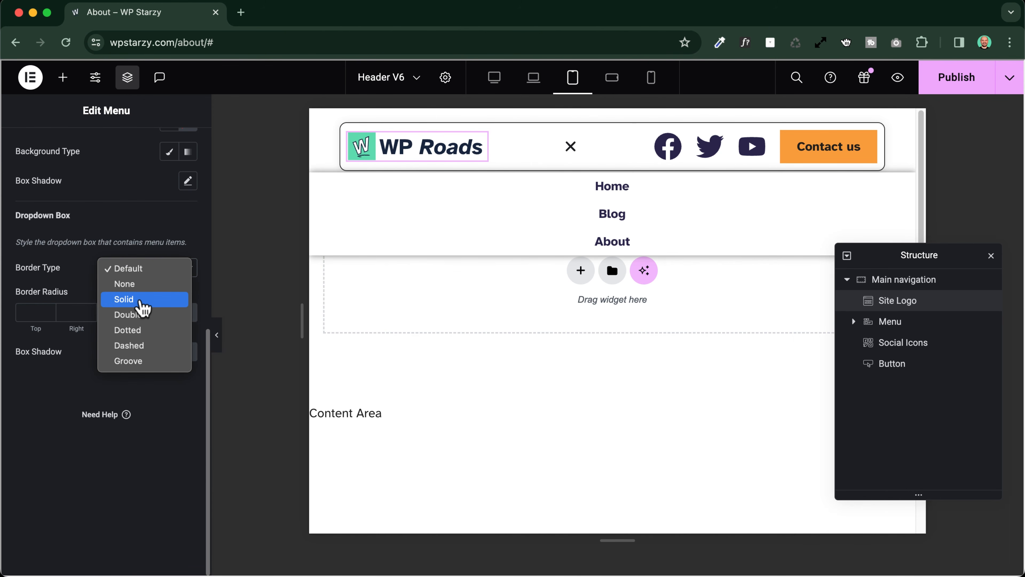
click(83, 278)
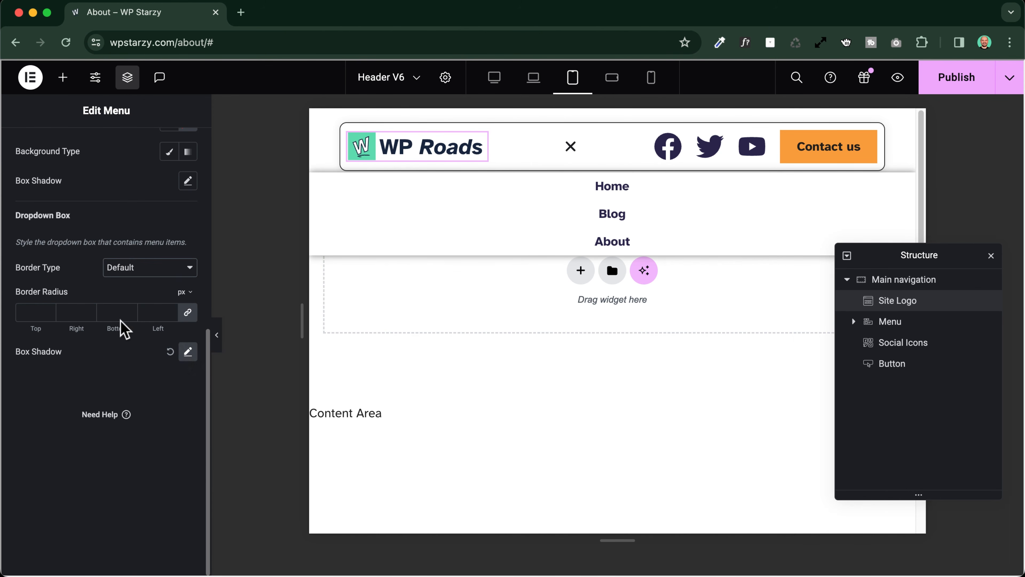
Set the dropdown box shadow's Blur to 0 and its Spread to 1
click(187, 353)
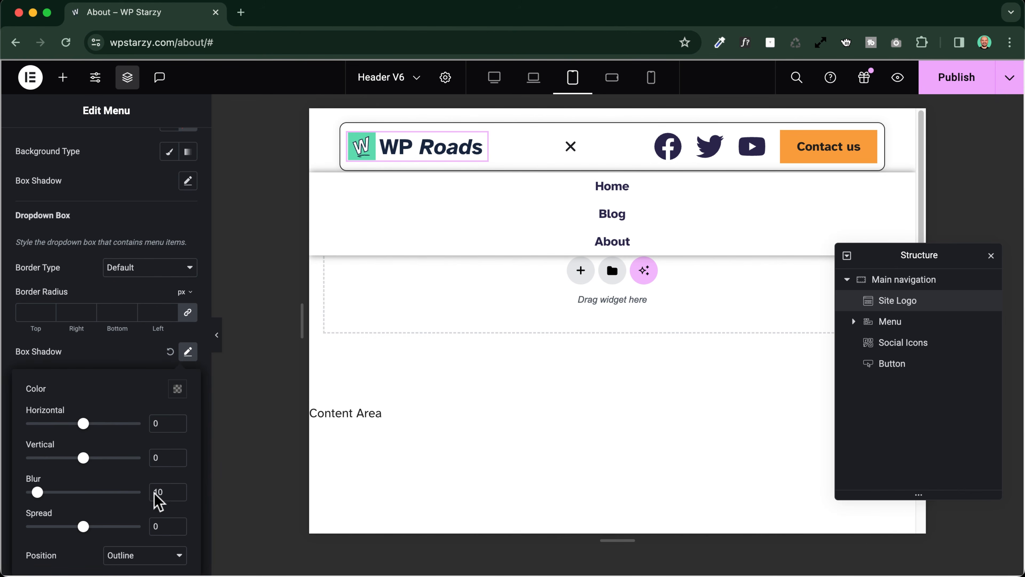
double_click(163, 490)
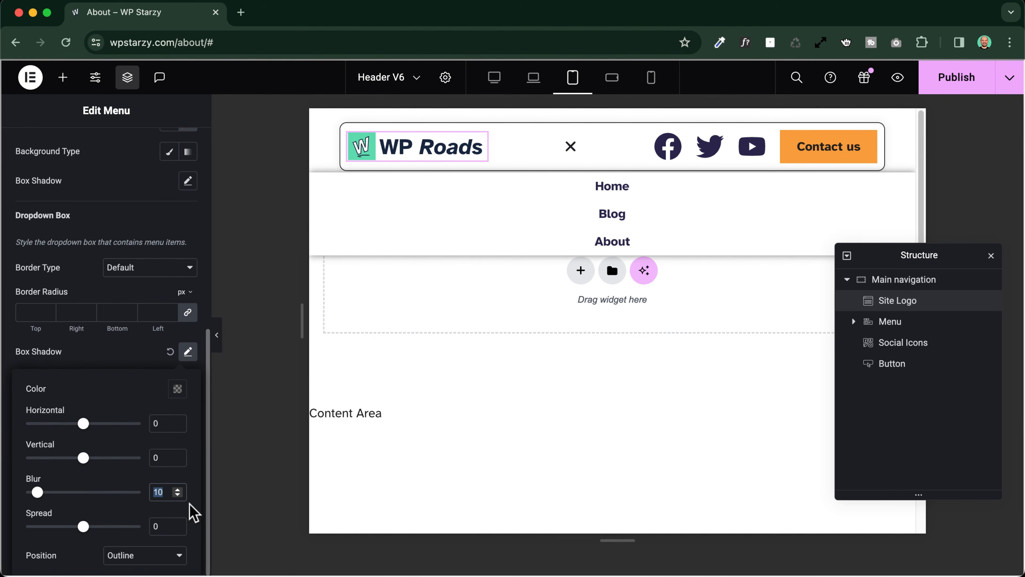
text(0)
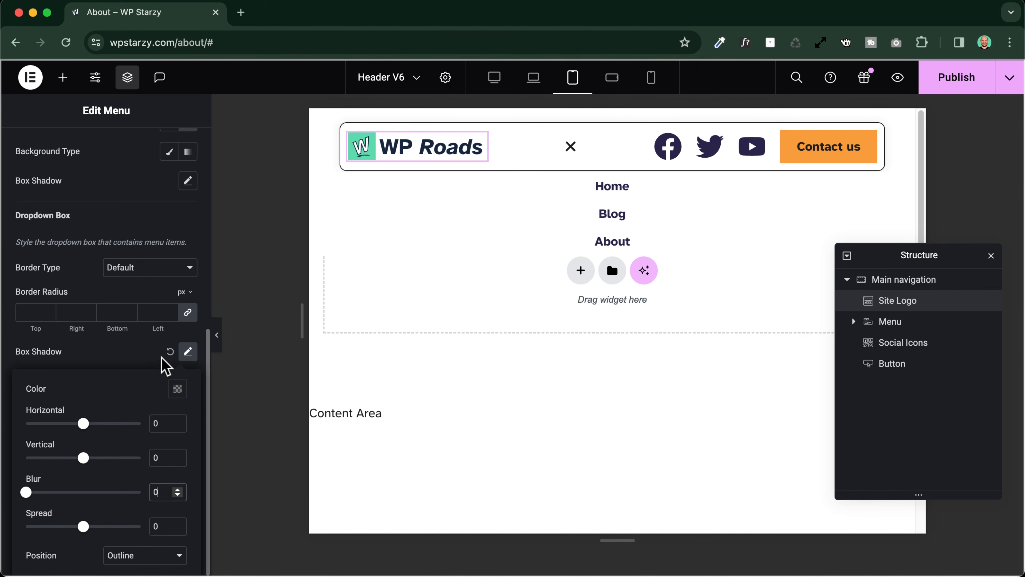
click(178, 388)
click(177, 390)
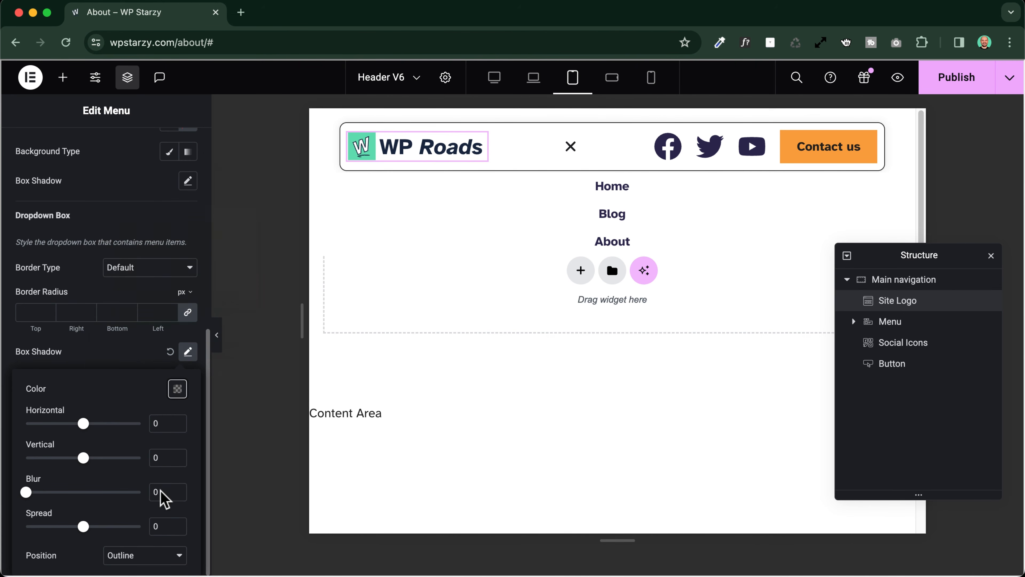
double_click(168, 526)
text(1)
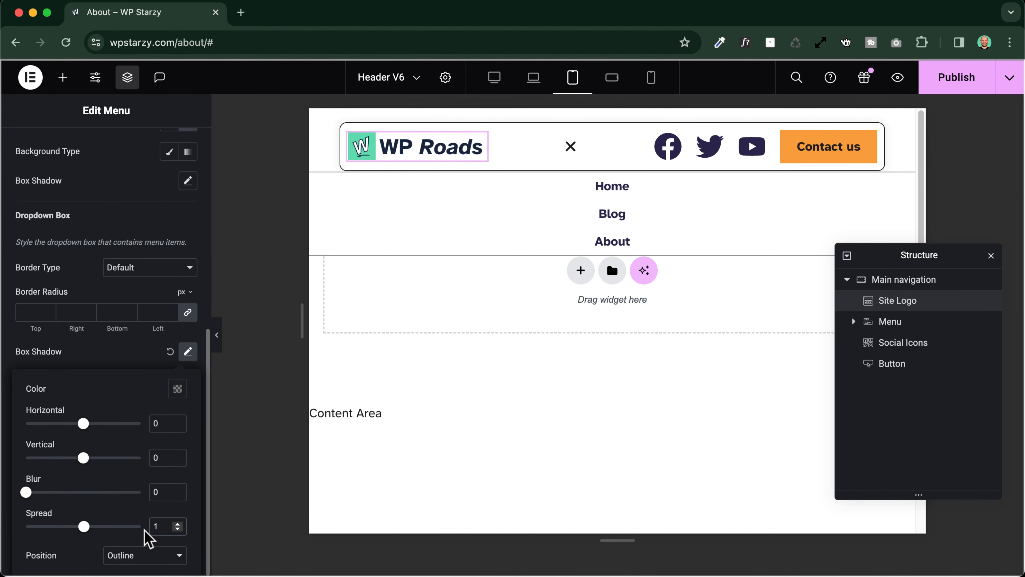
Set the dropdown box shadow's color to rgba(0, 0, 0, 0.11)
click(177, 389)
drag(178, 335, 114, 336)
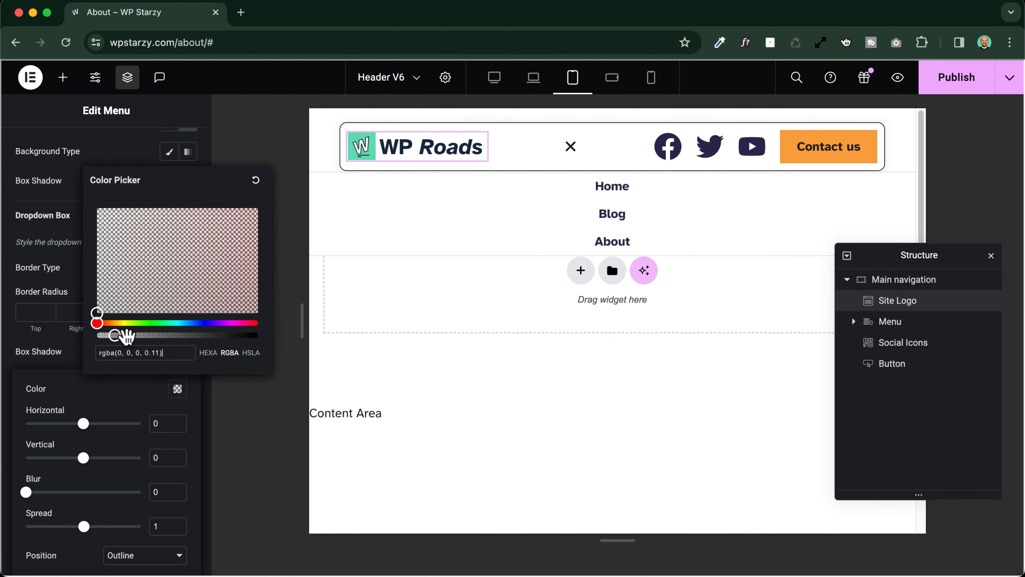
click(59, 545)
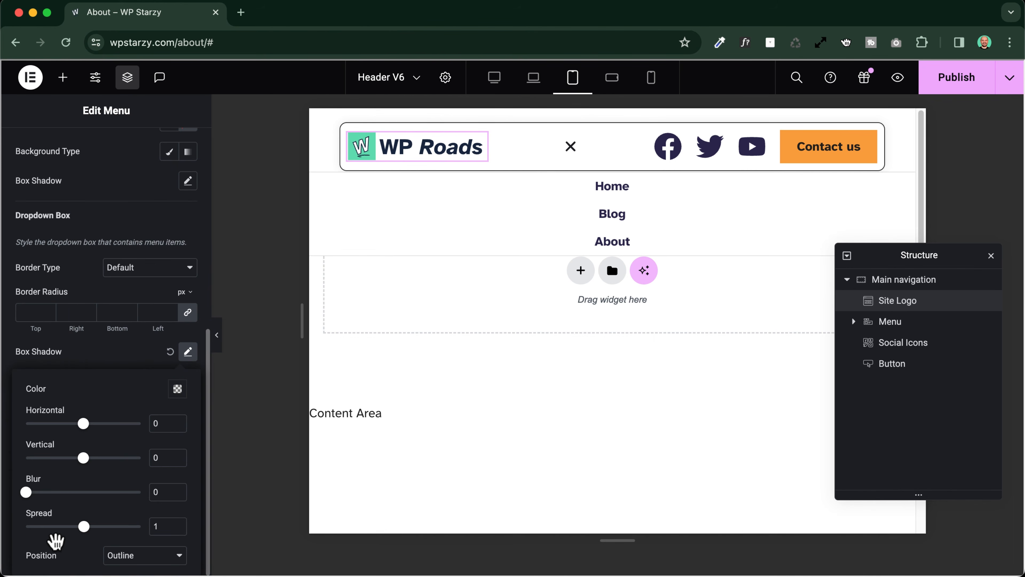
click(89, 356)
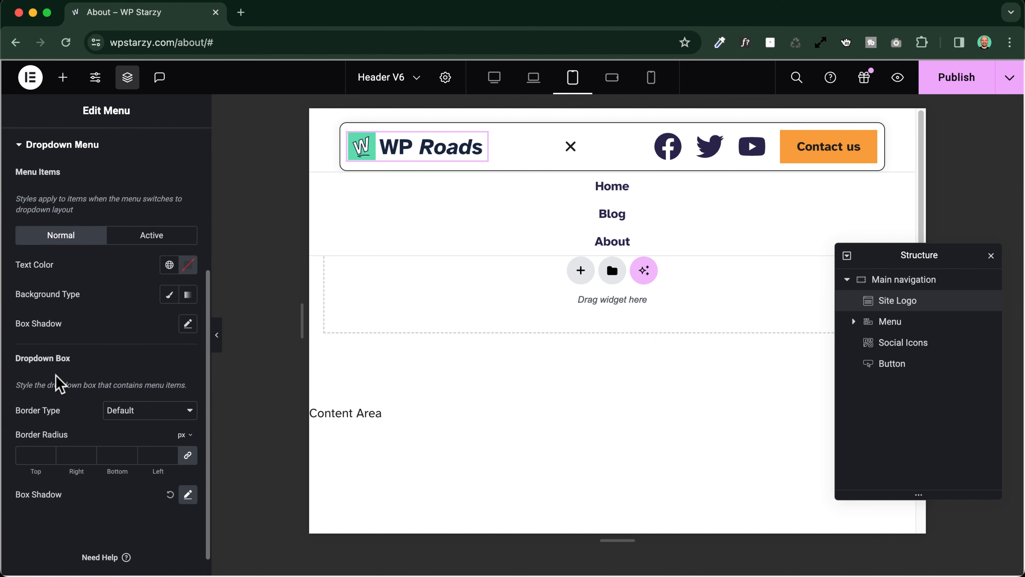
Give the dropdown menu items a Classic background in their Normal state, using the global color Light BG 2
click(169, 297)
click(169, 325)
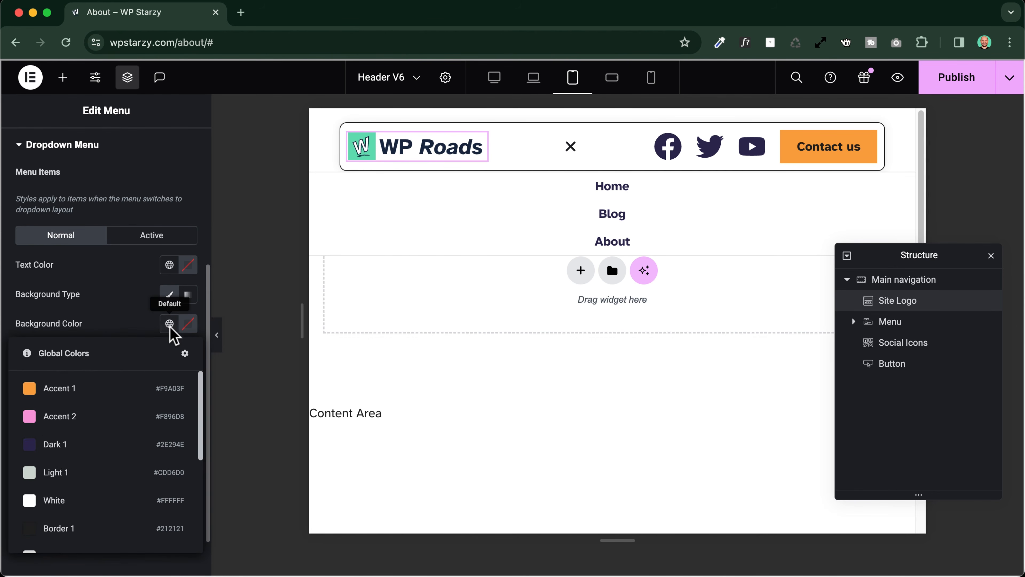
scroll(60, 436, down, 5)
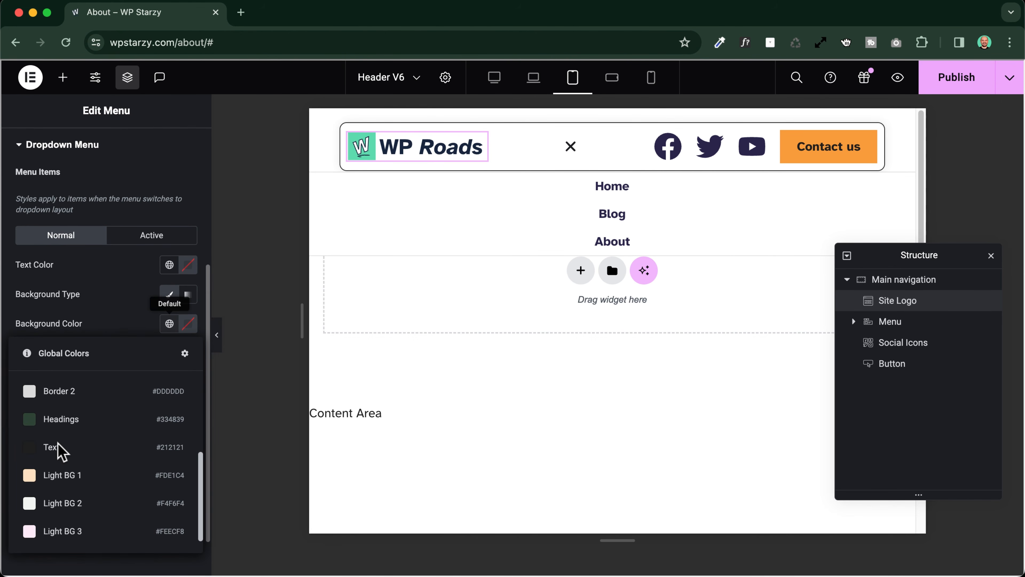
scroll(57, 448, down, 1)
click(59, 479)
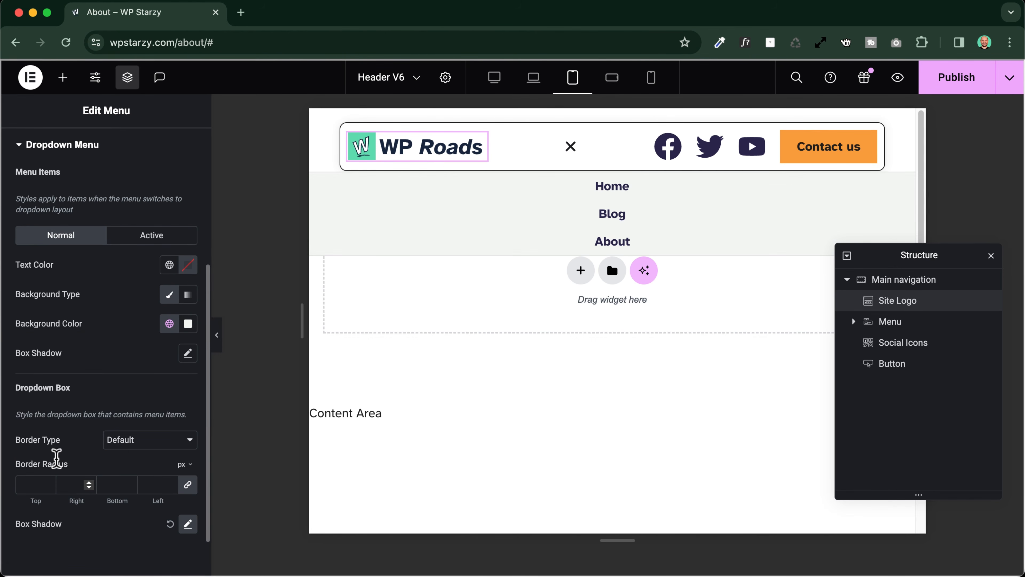
Test opening and closing the styled dropdown with the menu toggle in the tablet preview
click(567, 146)
click(568, 146)
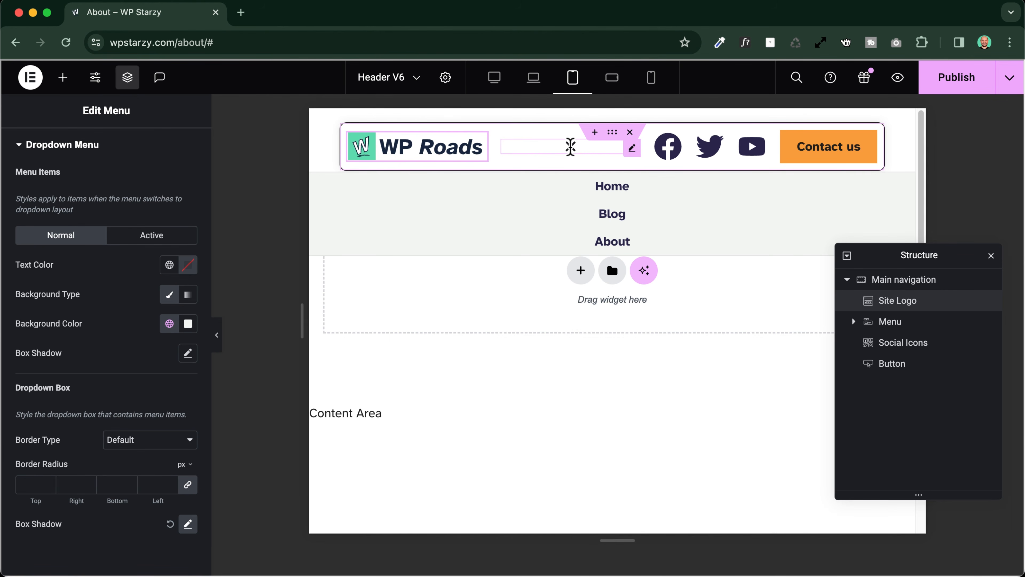
click(569, 146)
click(570, 146)
click(570, 147)
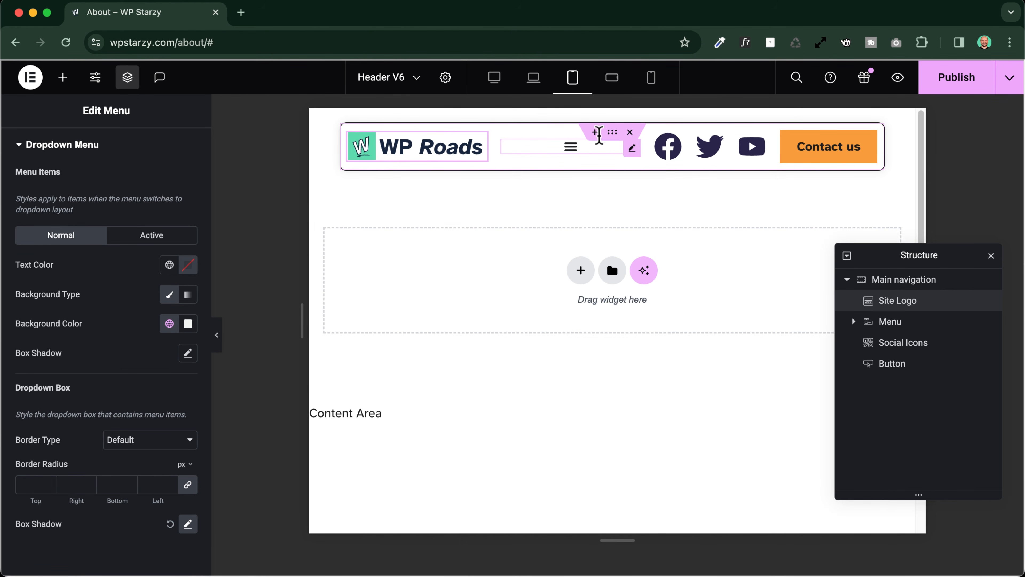
Switch the preview to Mobile Portrait and expand the menu dropdown to check its appearance
click(652, 78)
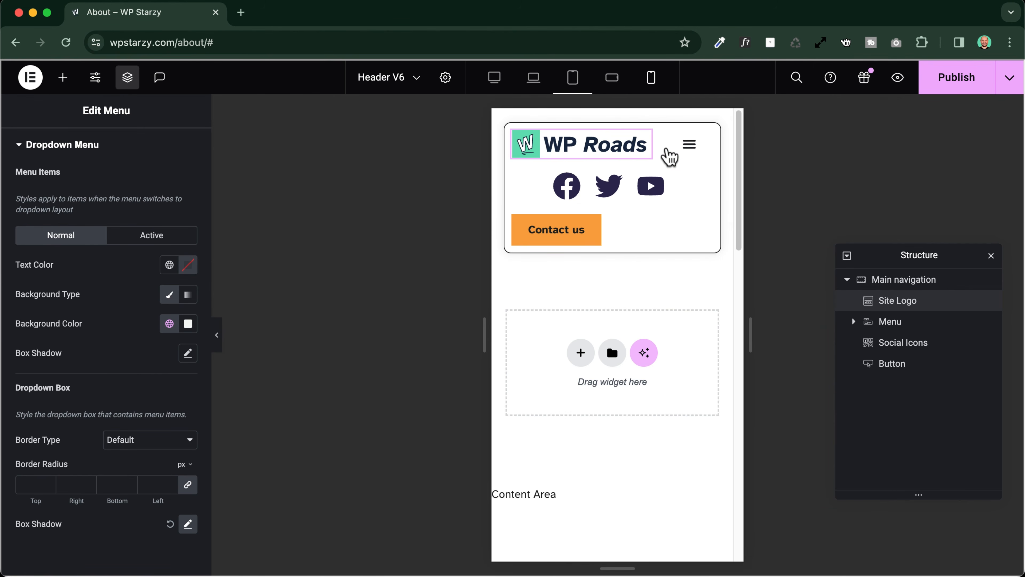
click(690, 145)
click(691, 145)
click(690, 146)
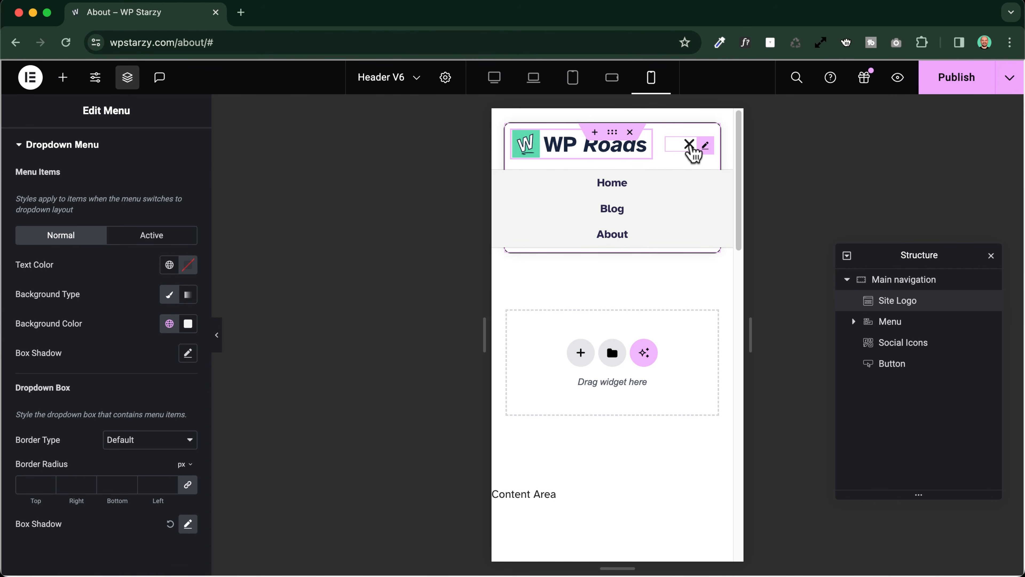
Collapse the mobile menu dropdown, switch to the Tablet Portrait preview and set the Menu Toggle alignment to right
click(690, 146)
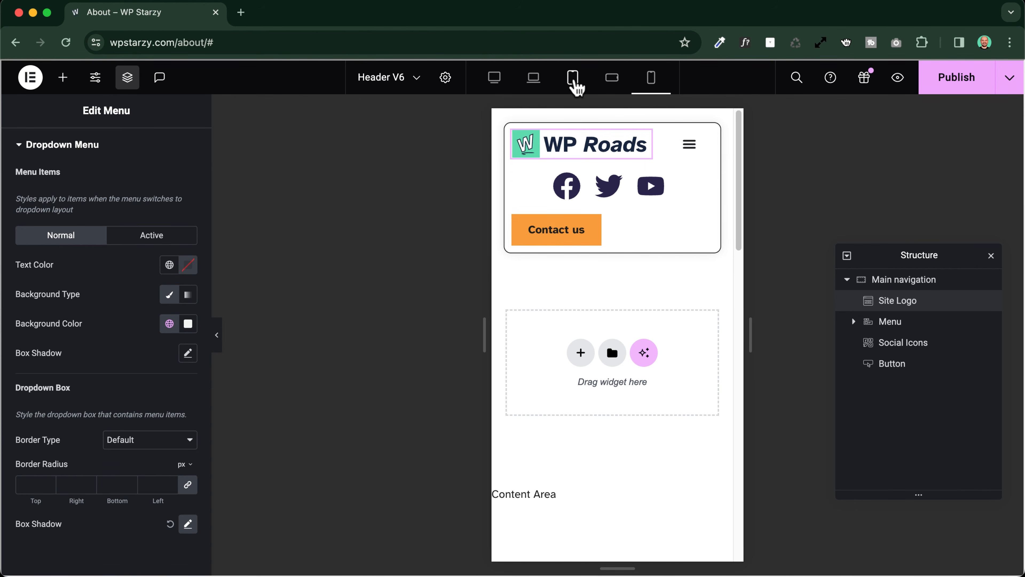
click(573, 79)
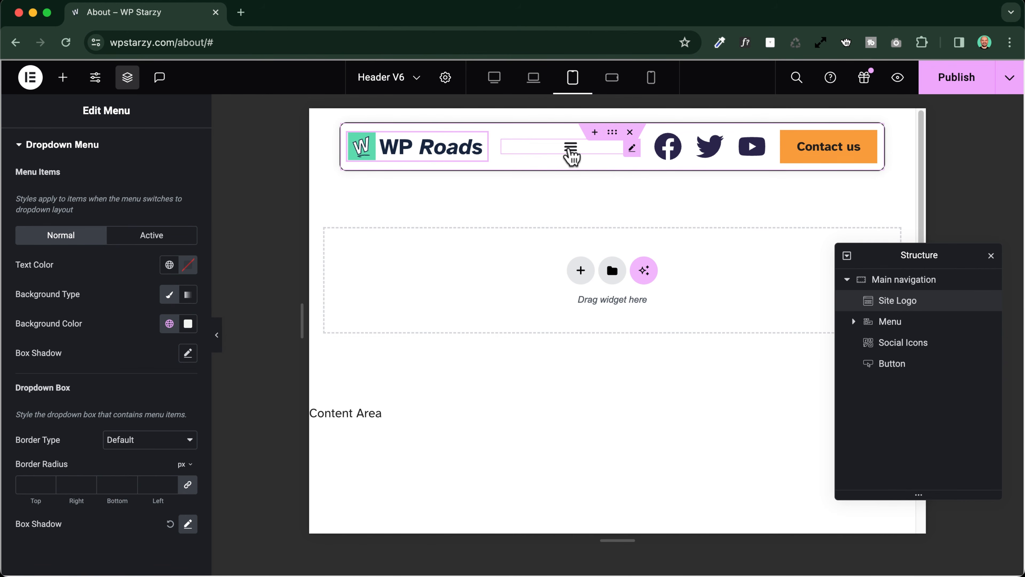
scroll(61, 177, up, 8)
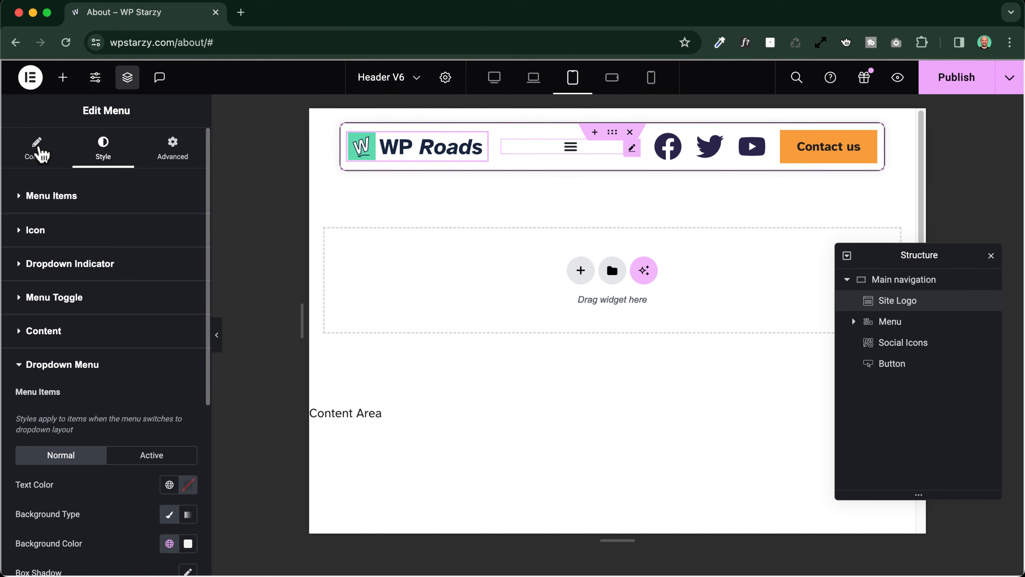
click(38, 151)
scroll(37, 358, down, 5)
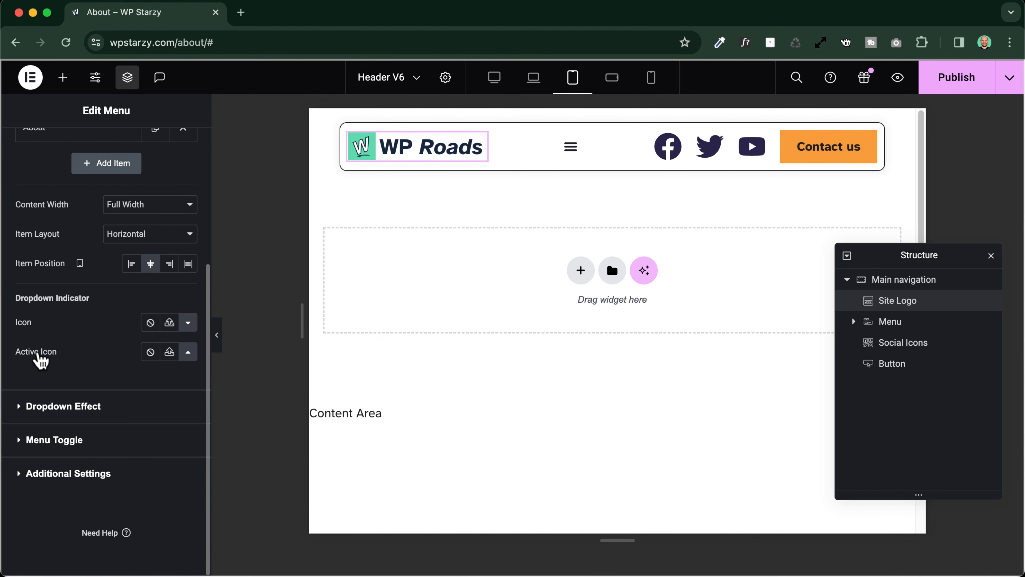
click(69, 441)
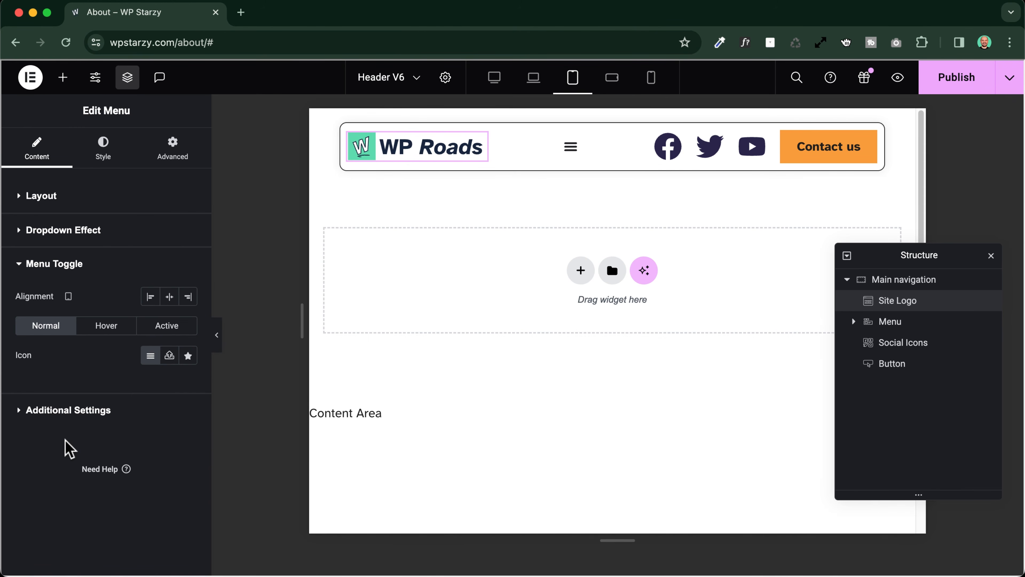
click(188, 299)
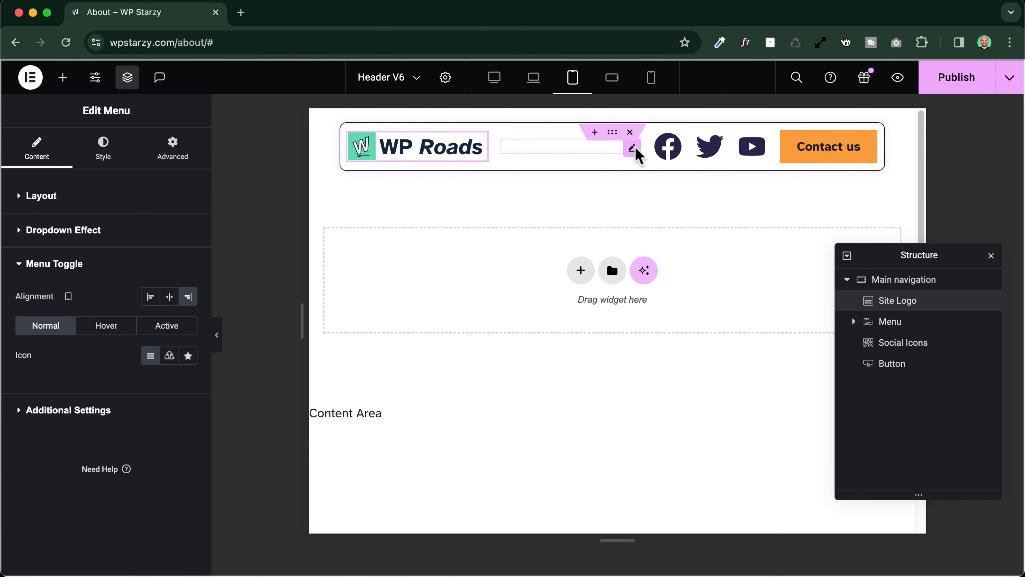
Set the Menu widget's order to End in the tablet layout
click(173, 153)
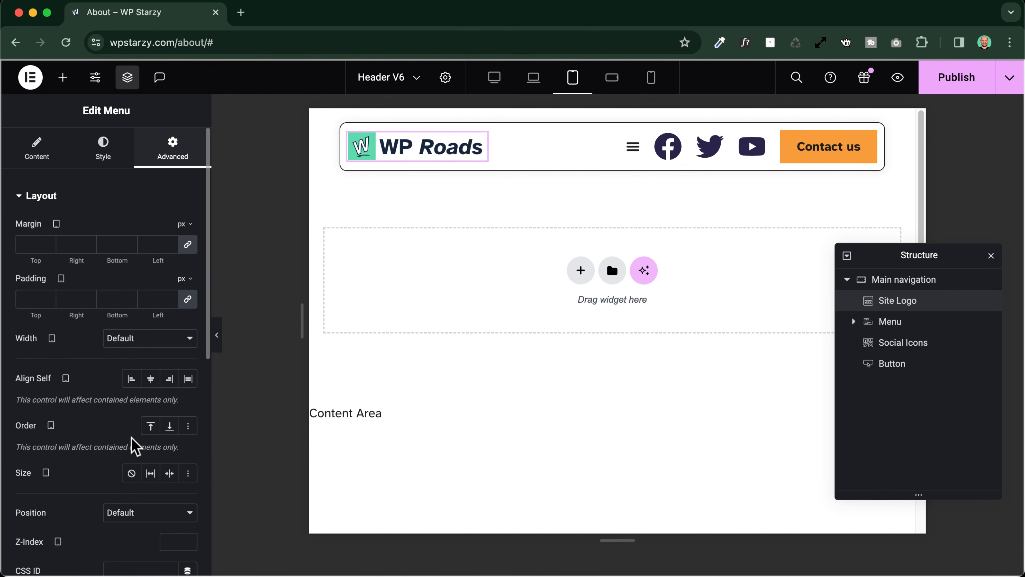
click(169, 427)
click(169, 426)
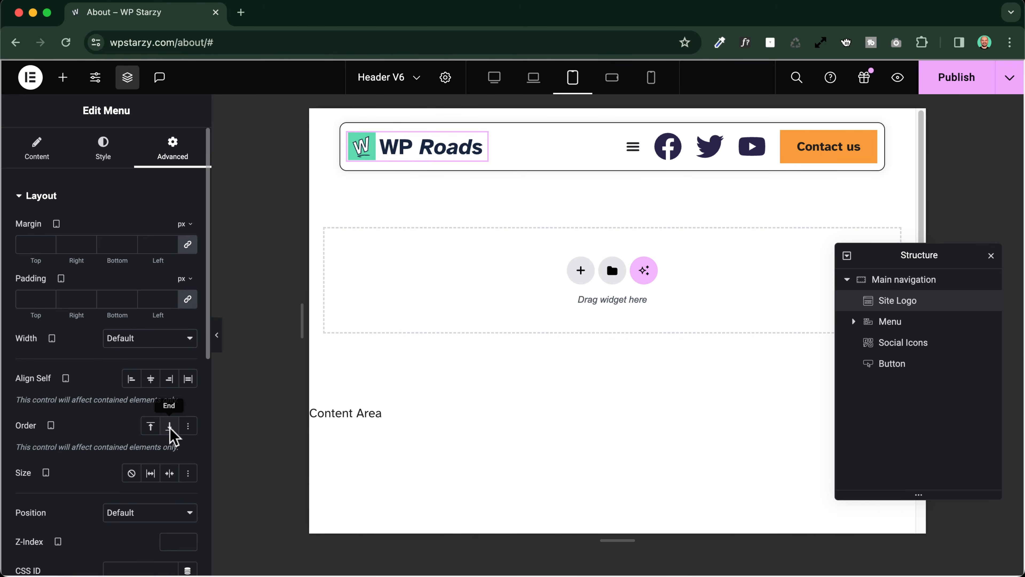
click(169, 426)
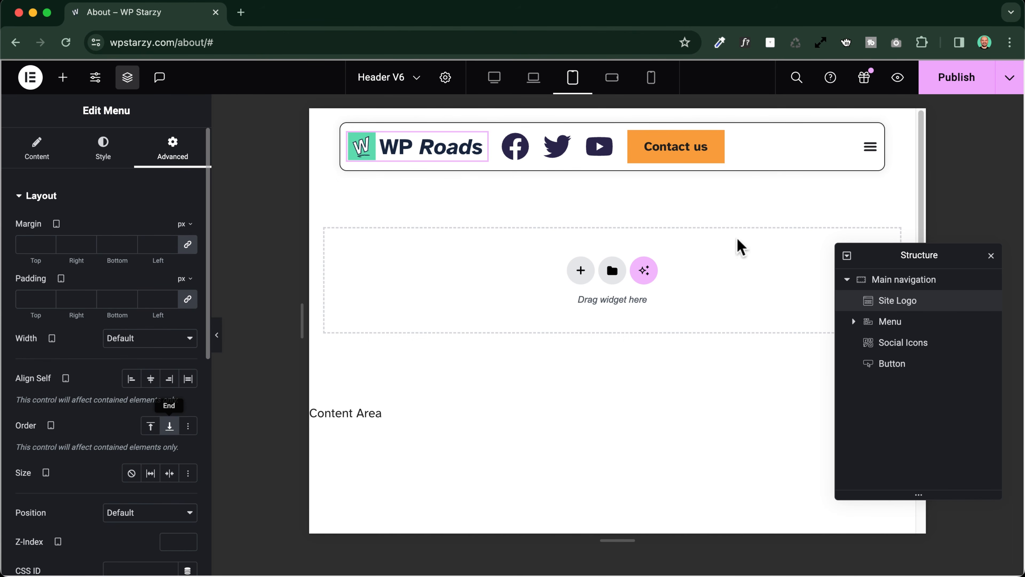
Preview the tablet header without the editing panel and test opening and closing the repositioned menu dropdown
click(217, 334)
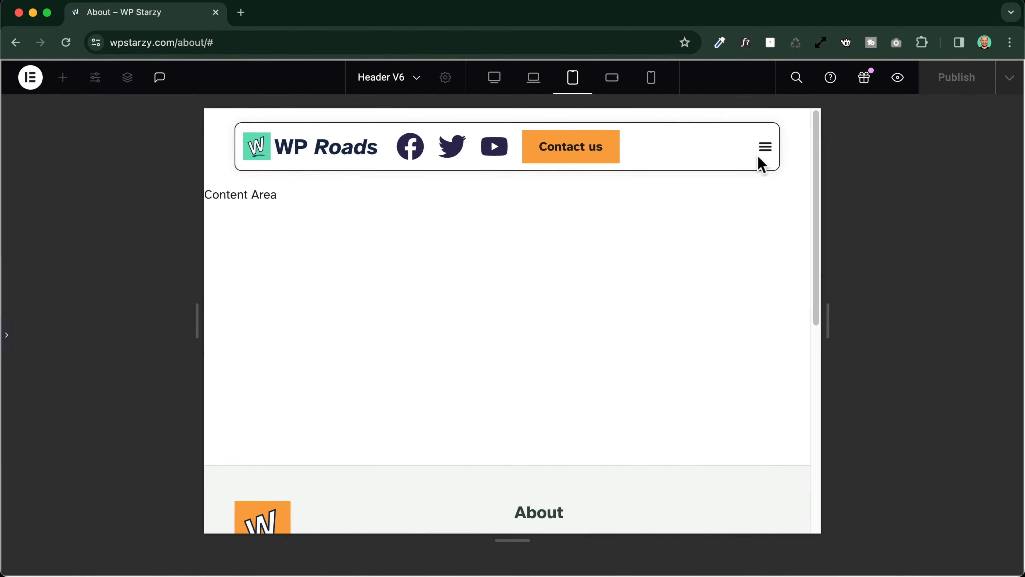
click(766, 150)
click(767, 152)
click(766, 150)
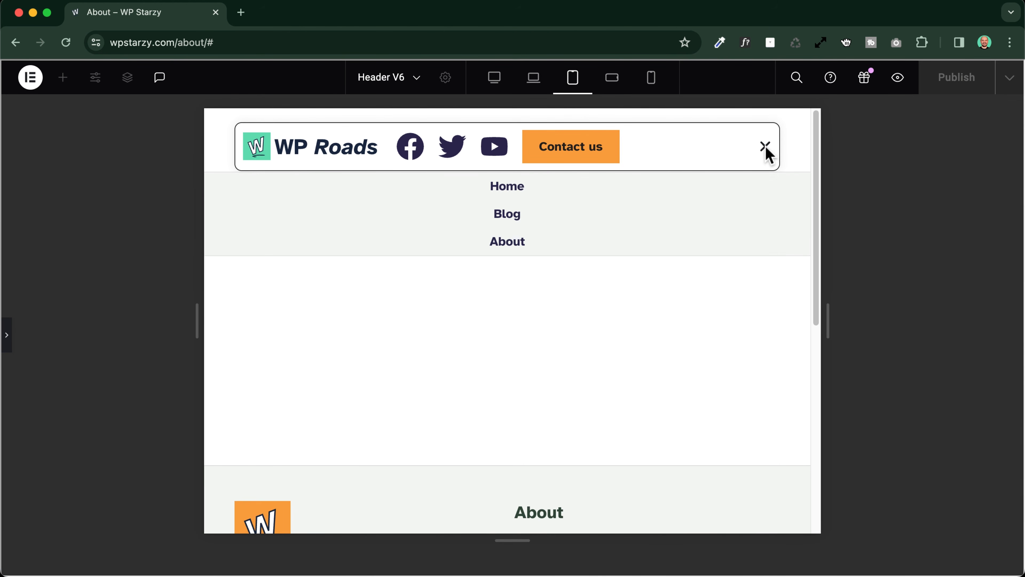
click(766, 153)
Return to editing the Menu widget and set its tablet size to Shrink
click(6, 335)
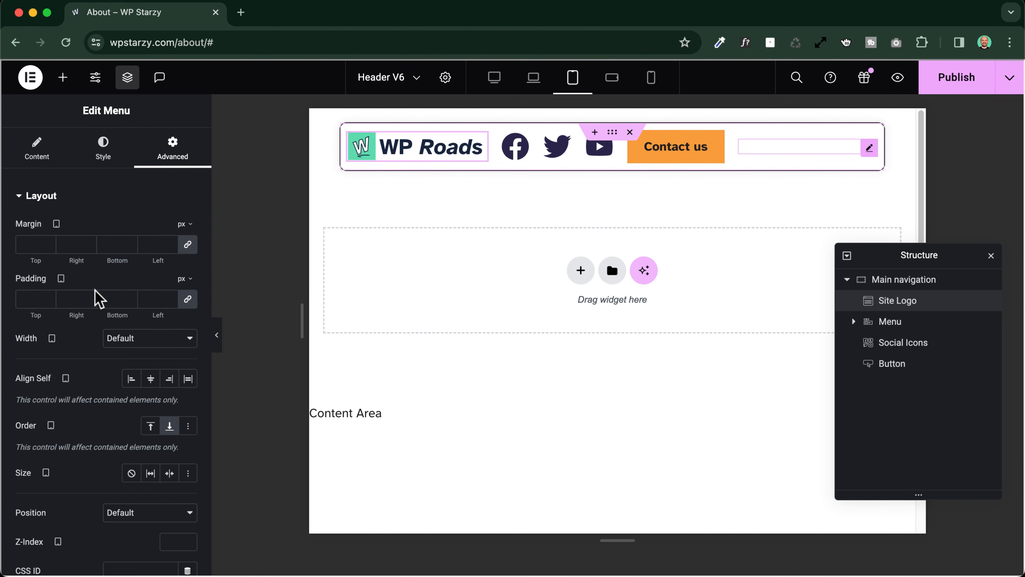
scroll(99, 299, down, 5)
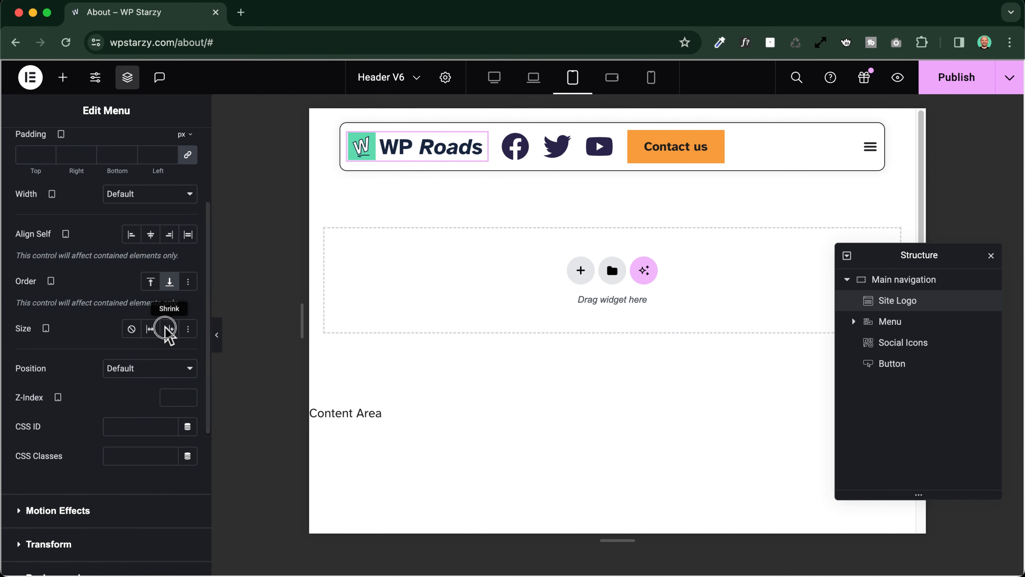
click(169, 329)
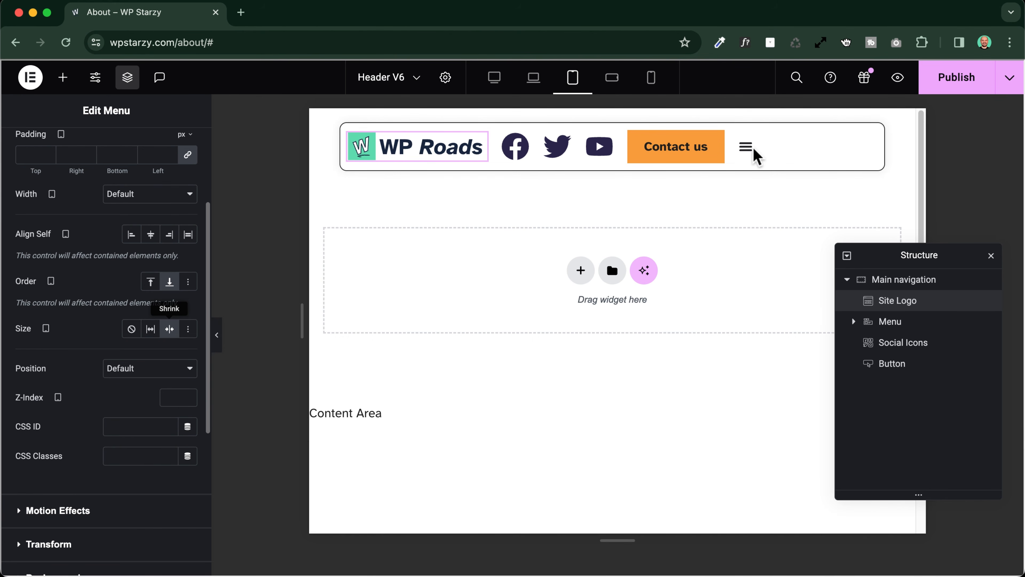
click(423, 155)
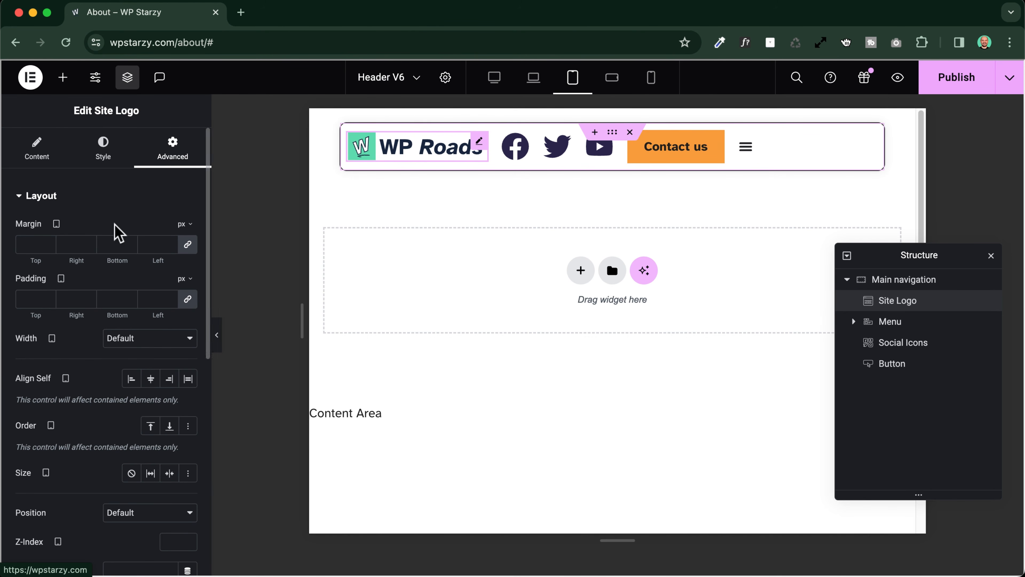
scroll(80, 339, down, 5)
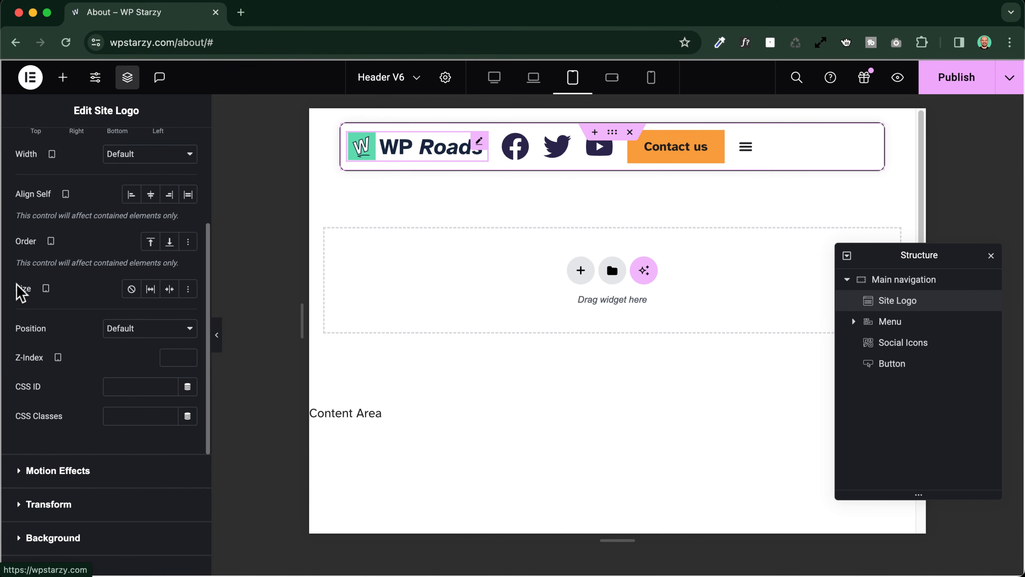
click(151, 289)
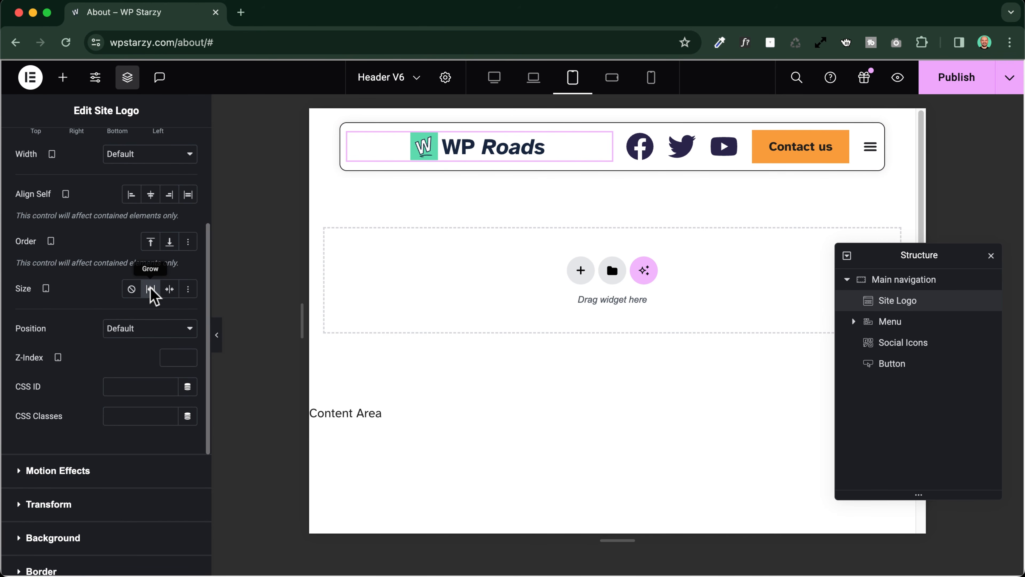
scroll(178, 140, up, 5)
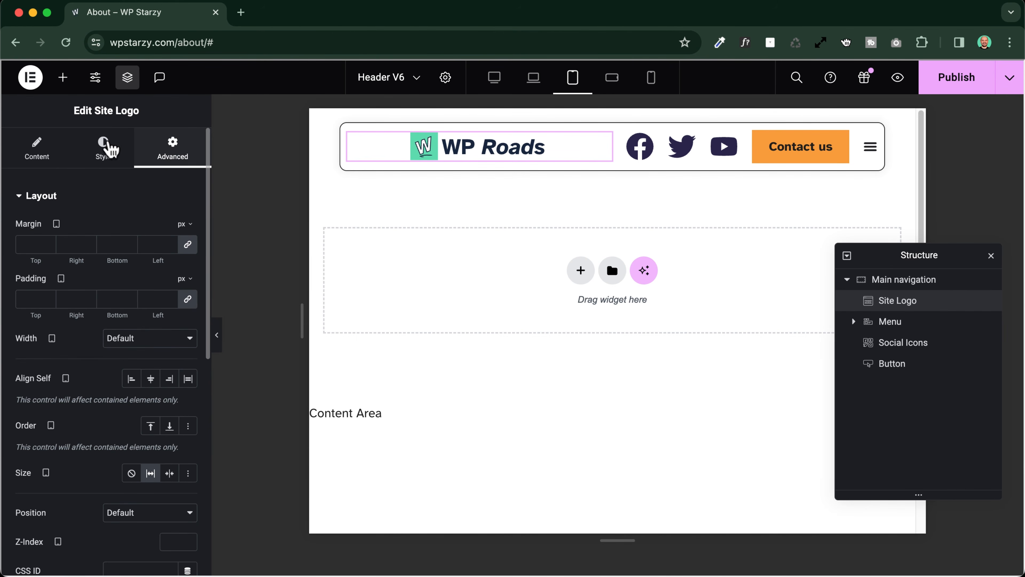
click(101, 146)
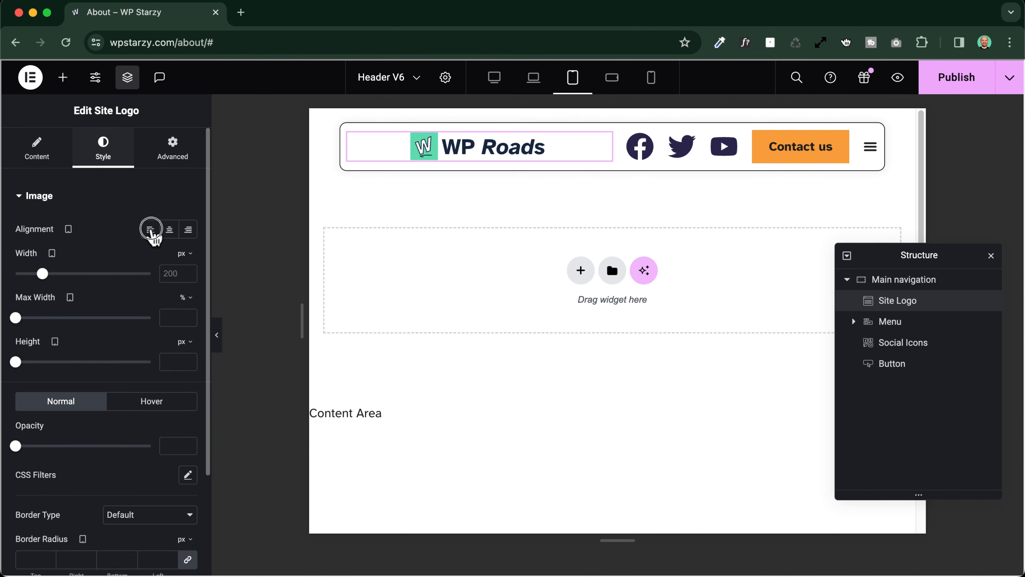
click(151, 229)
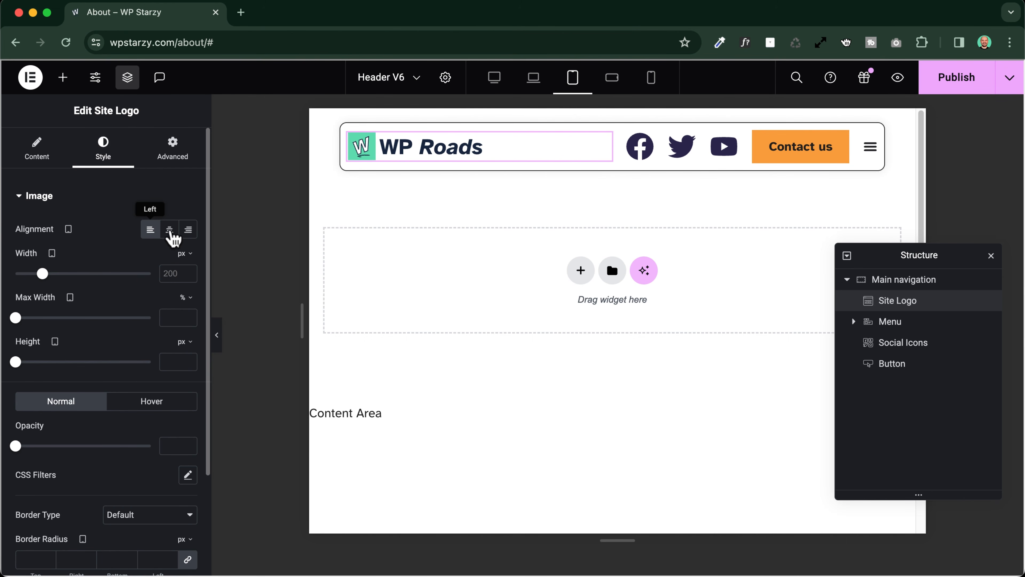
Preview the rearranged tablet header without the editing panel and test its menu toggle
click(217, 335)
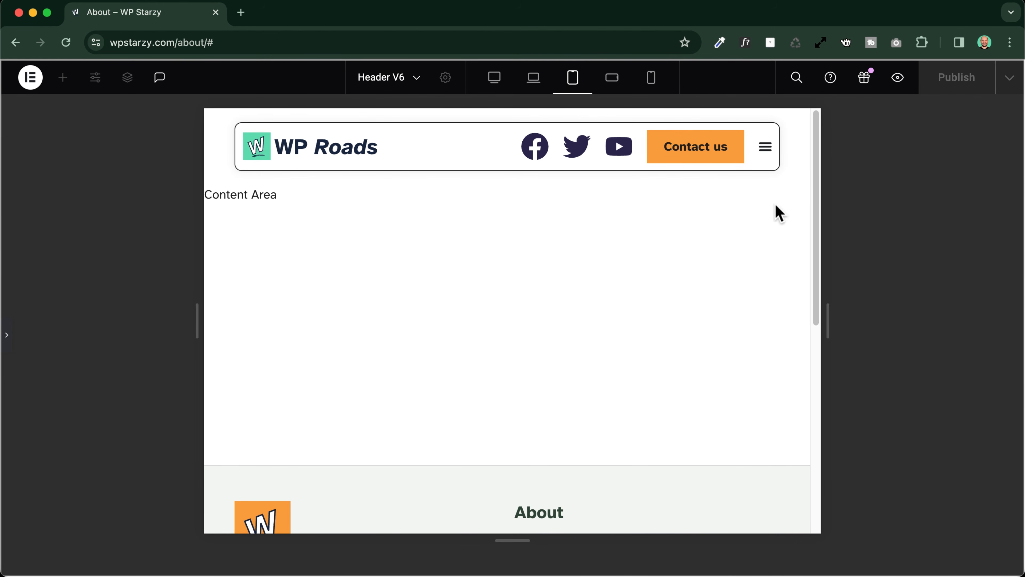
click(765, 147)
click(765, 147)
click(765, 148)
click(765, 149)
Switch to the Mobile Portrait preview and set the Social Icons widget's order to End
click(652, 79)
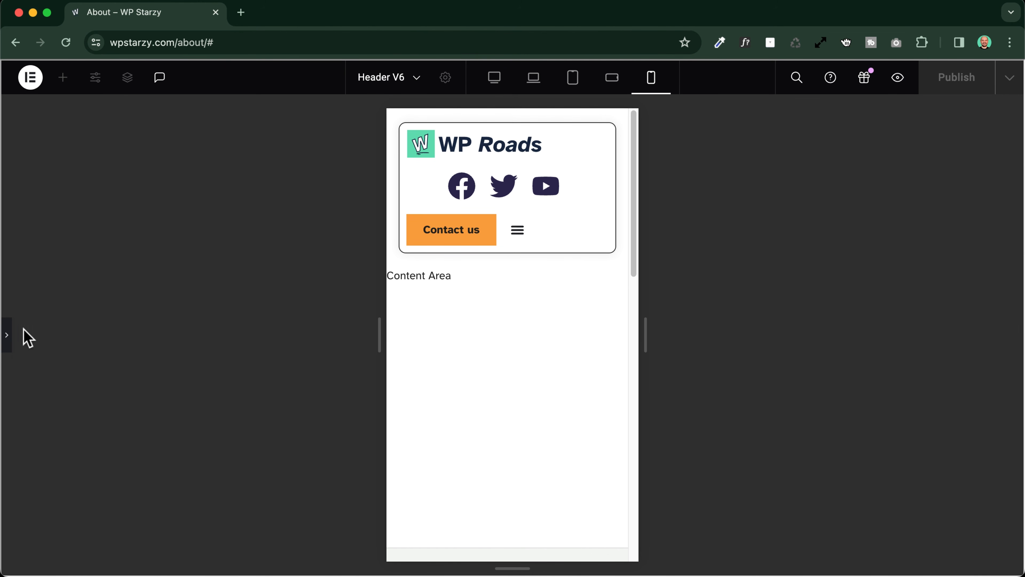
click(7, 339)
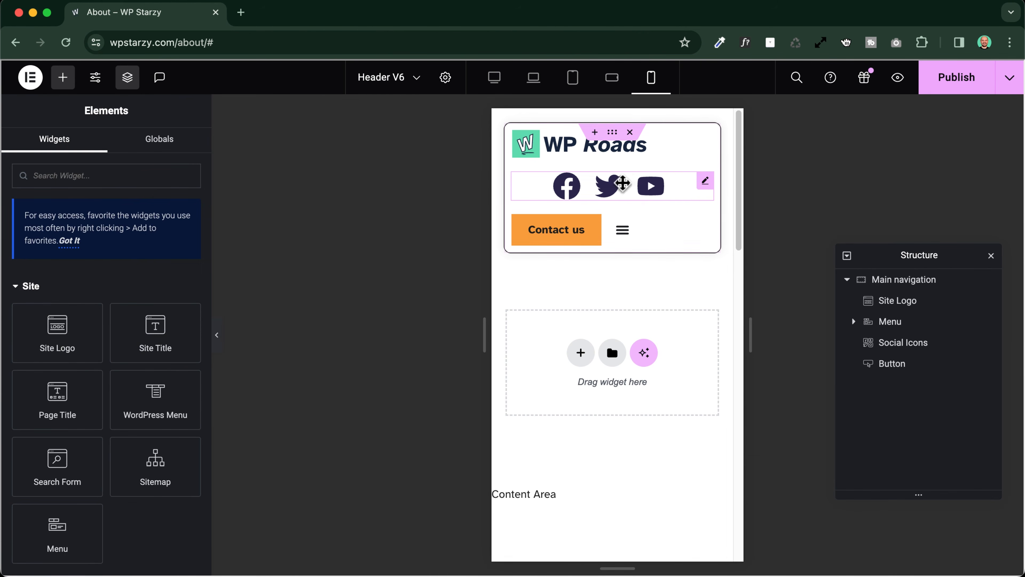
click(683, 193)
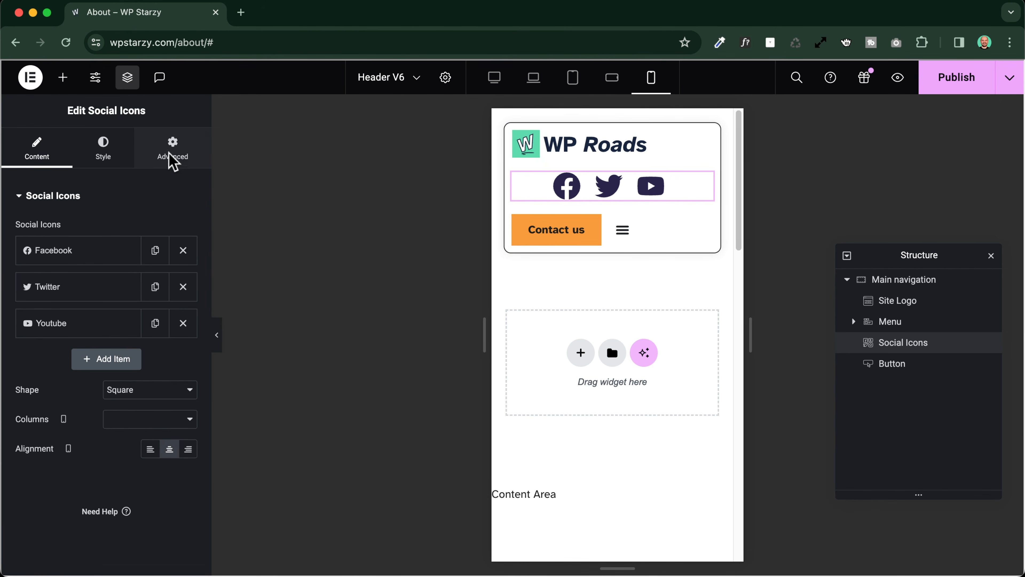
click(176, 156)
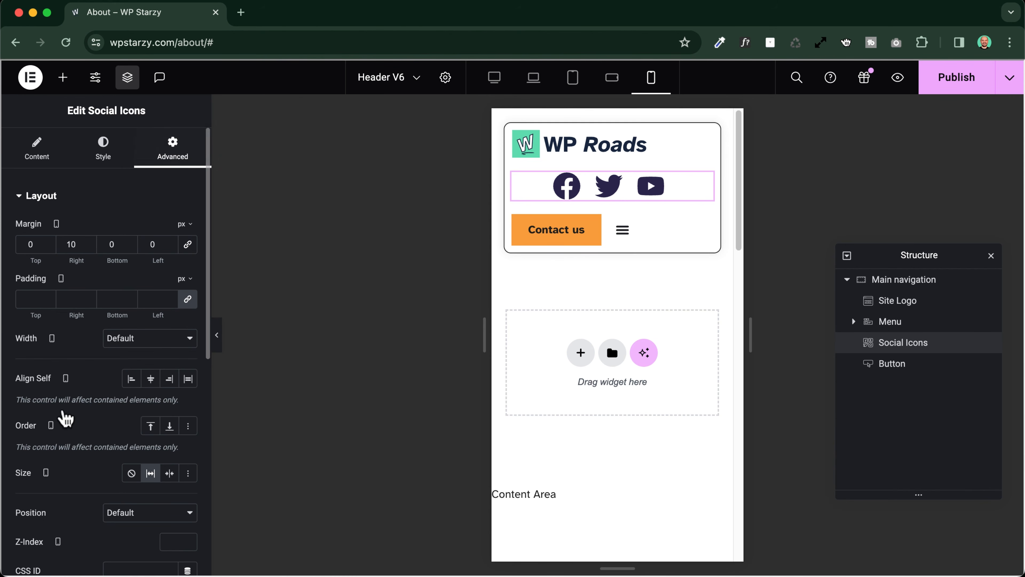
click(169, 428)
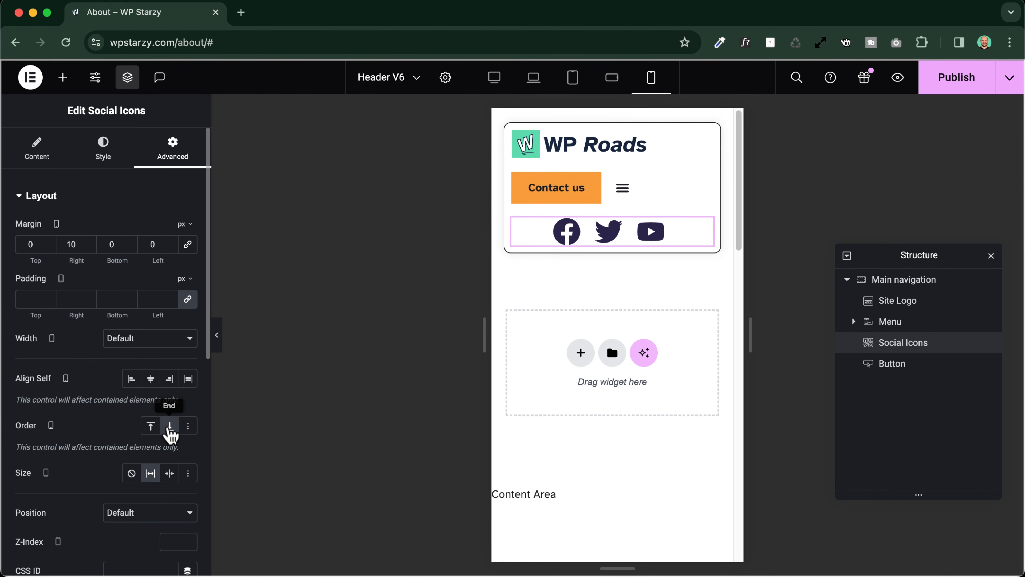
Hide the Social Icons widget on Mobile Portrait and Mobile Landscape through its responsive visibility settings
scroll(109, 202, down, 10)
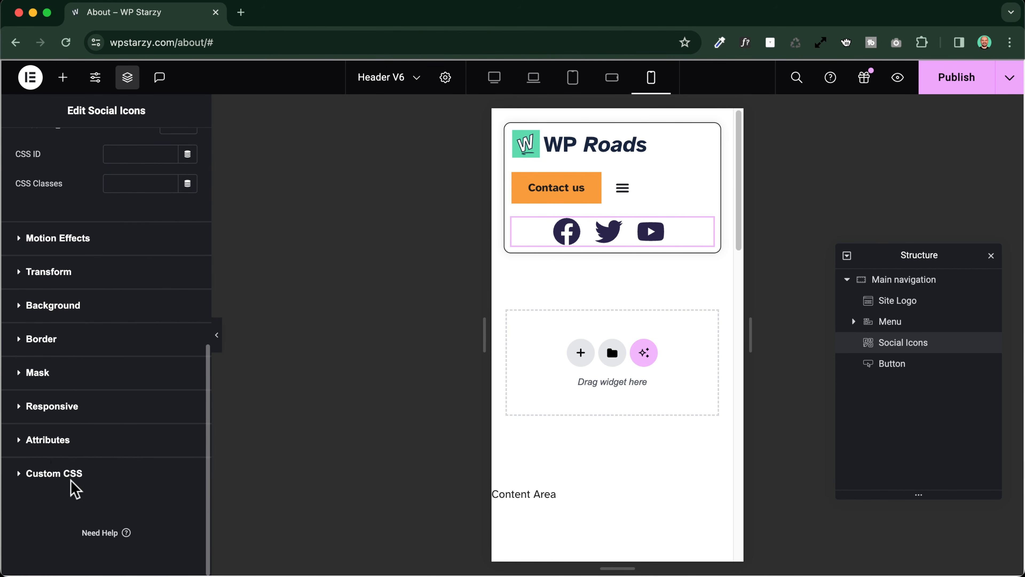
click(53, 407)
scroll(63, 410, down, 4)
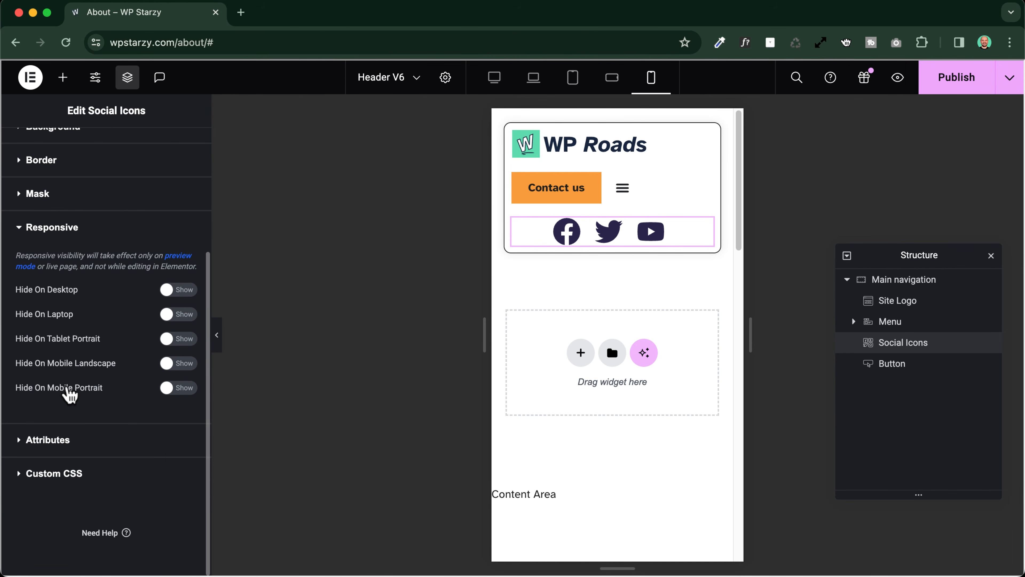
click(171, 389)
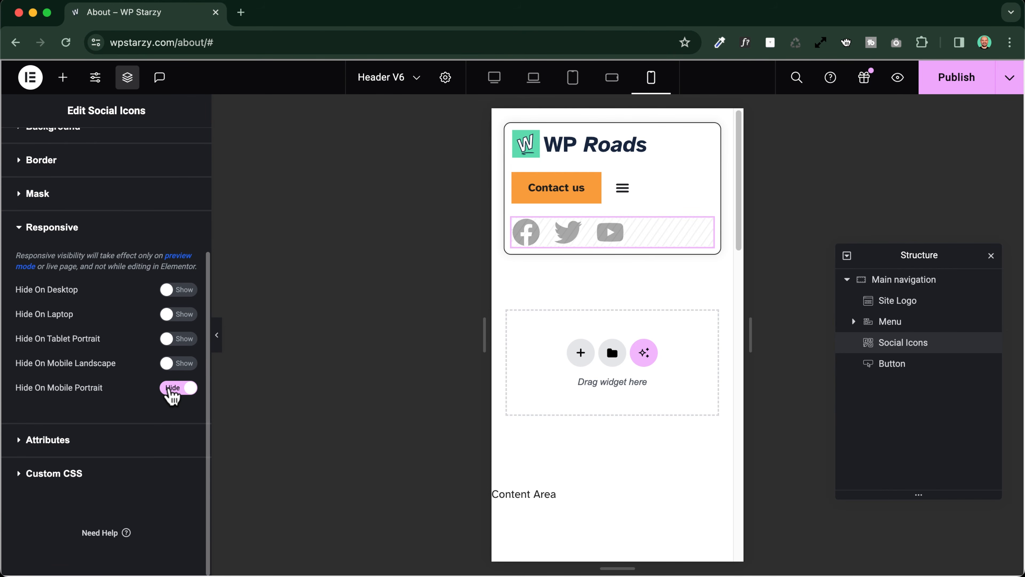
click(612, 79)
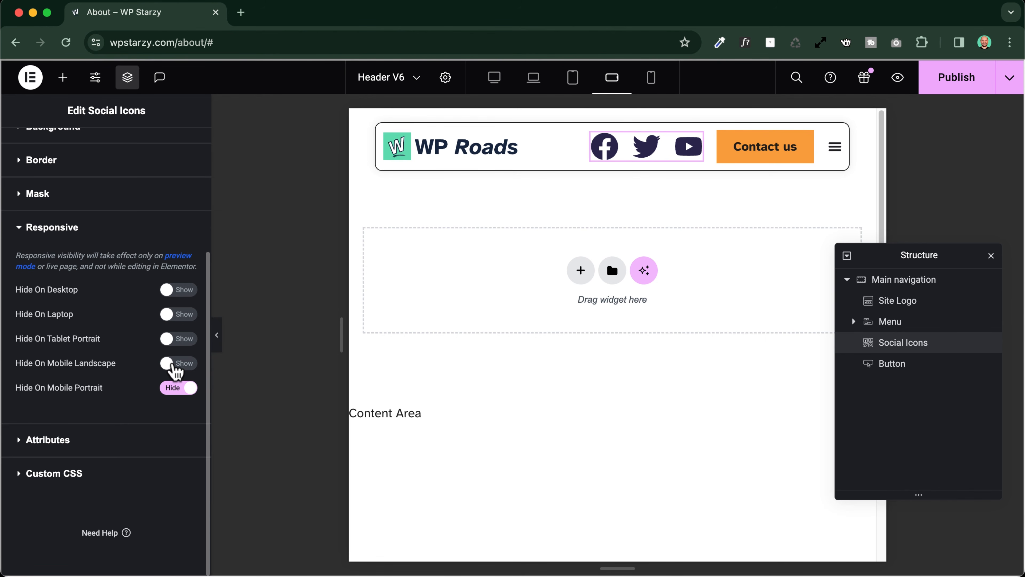
click(173, 365)
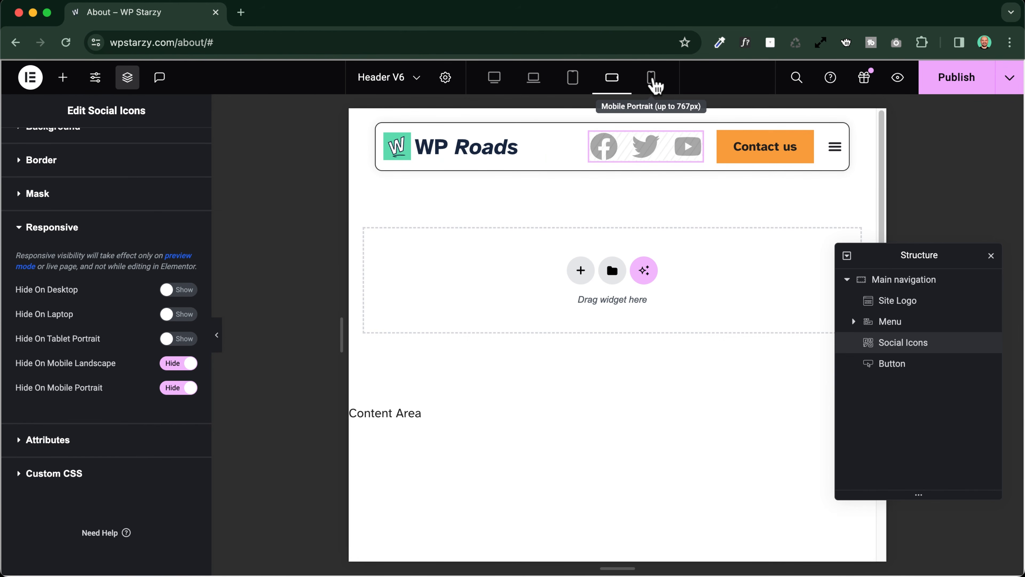
Set the Contact us button's order to End in the Mobile Portrait layout
click(651, 78)
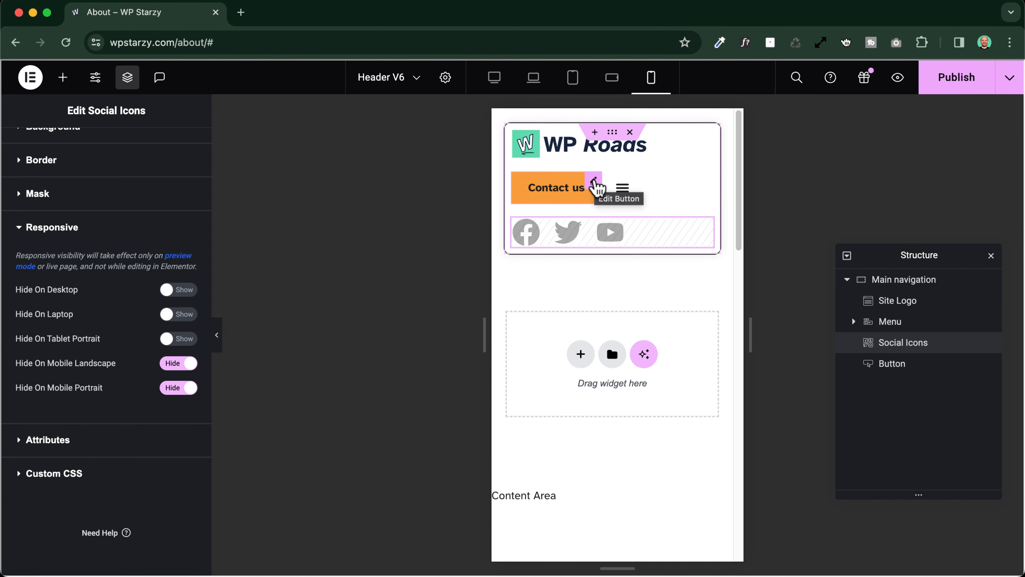
click(594, 182)
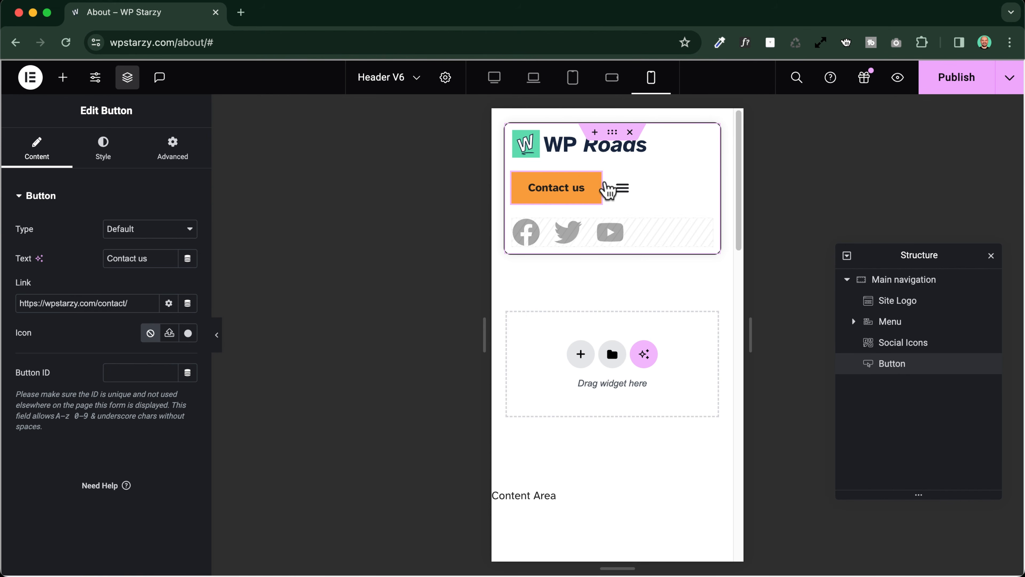
click(173, 153)
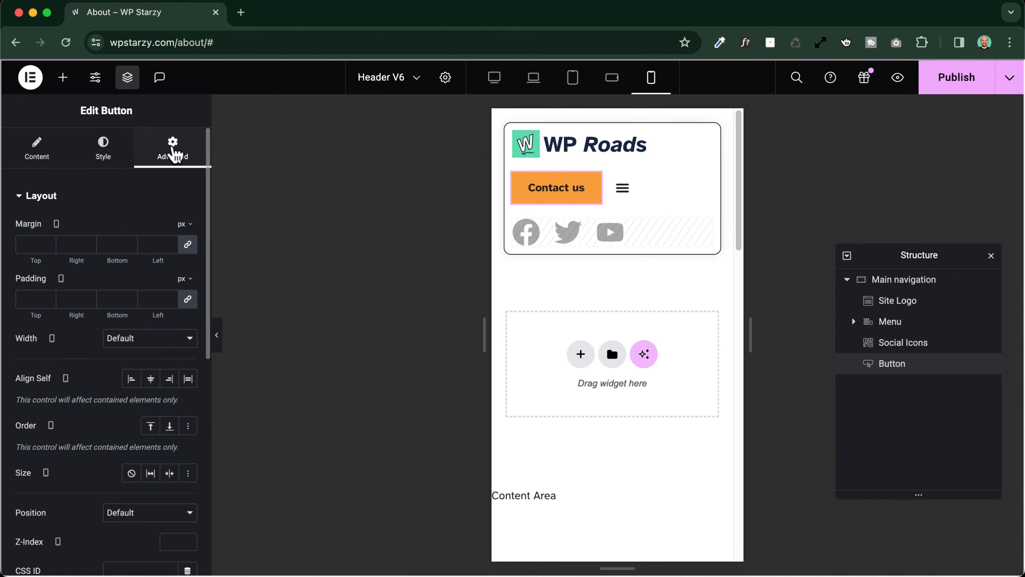
click(169, 427)
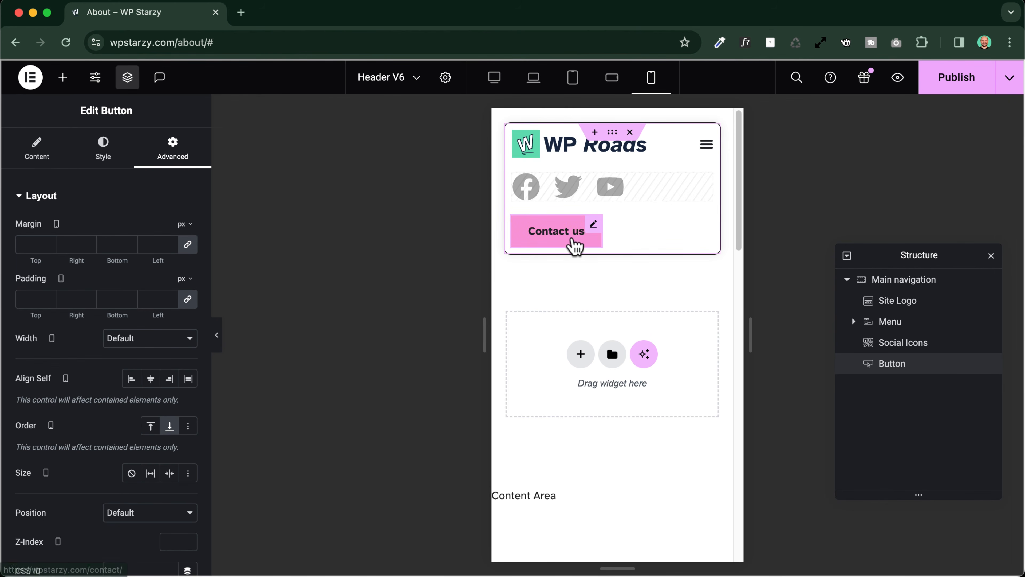
Make the Contact us button span the header on Mobile Portrait with Full Width (100%) and Justified alignment
click(598, 227)
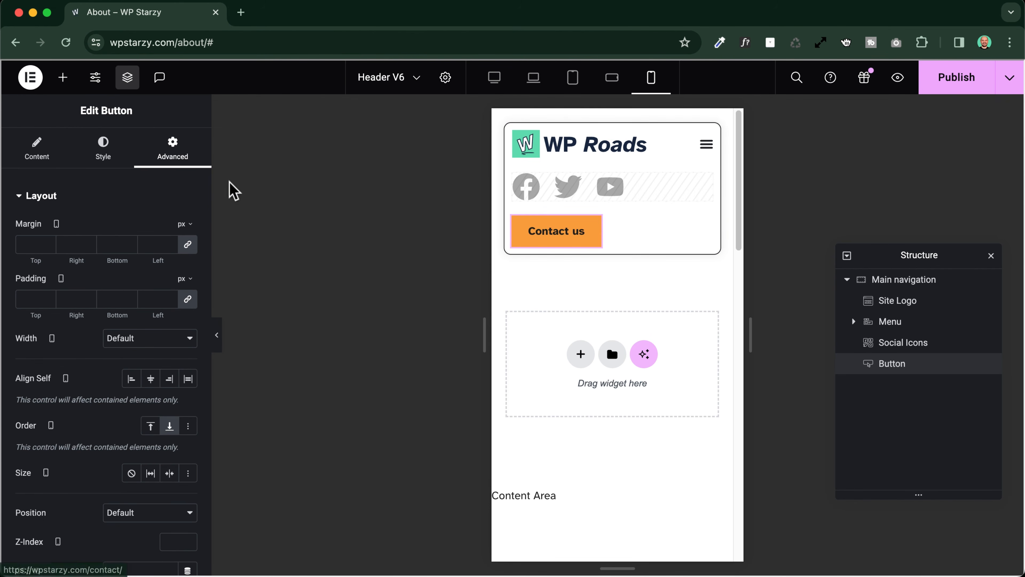
click(133, 339)
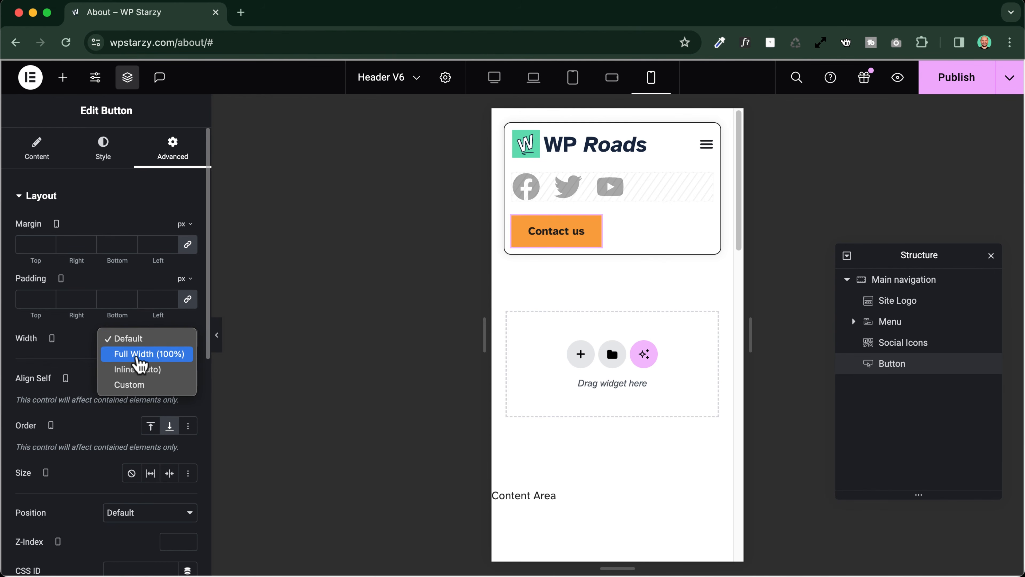
click(150, 358)
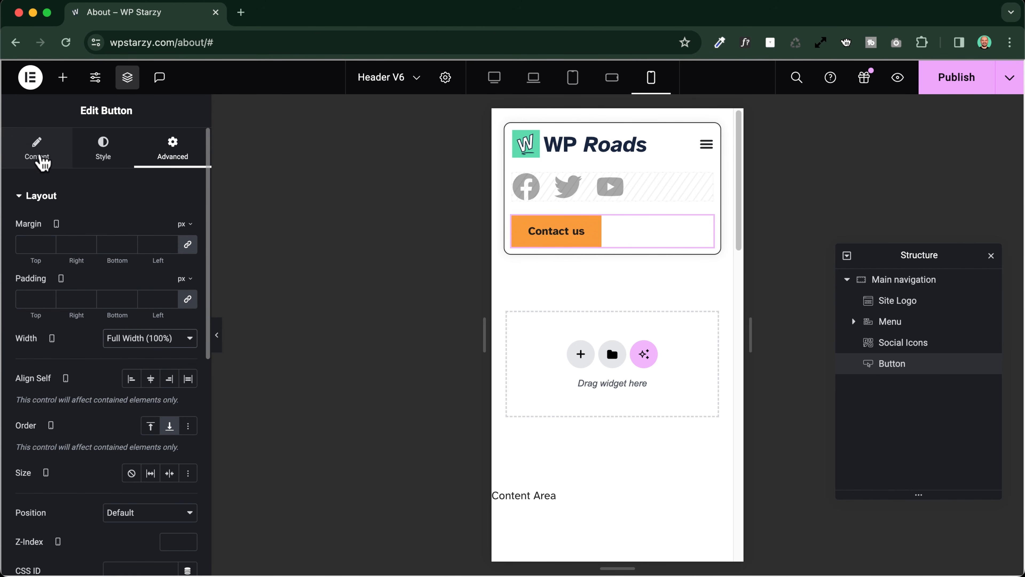
click(38, 156)
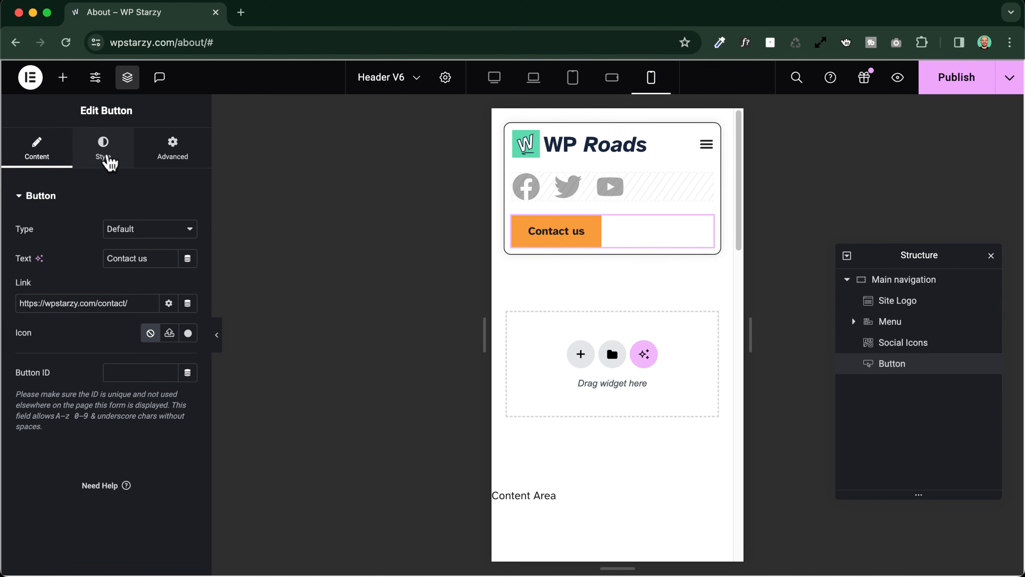
click(108, 161)
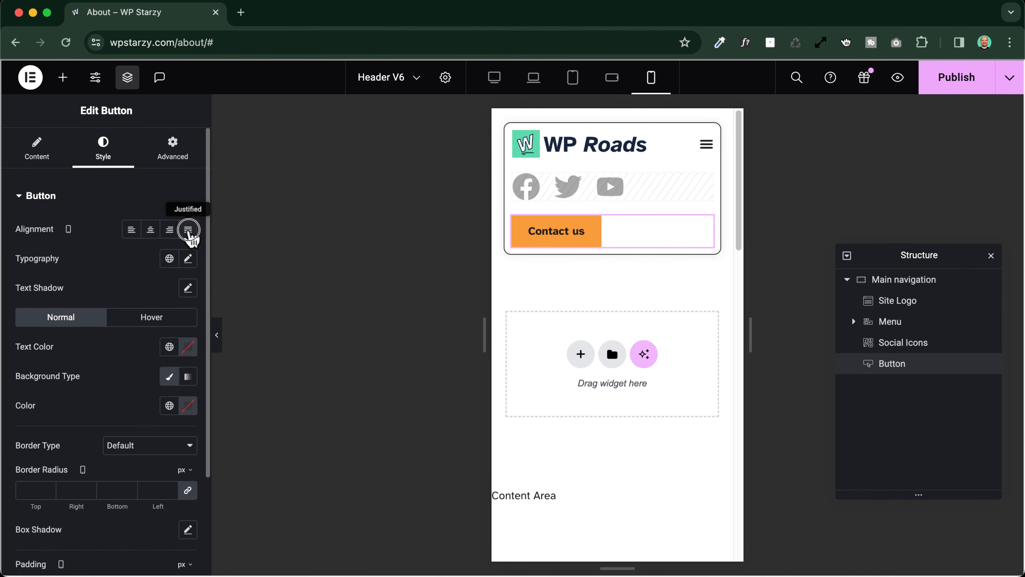
click(188, 230)
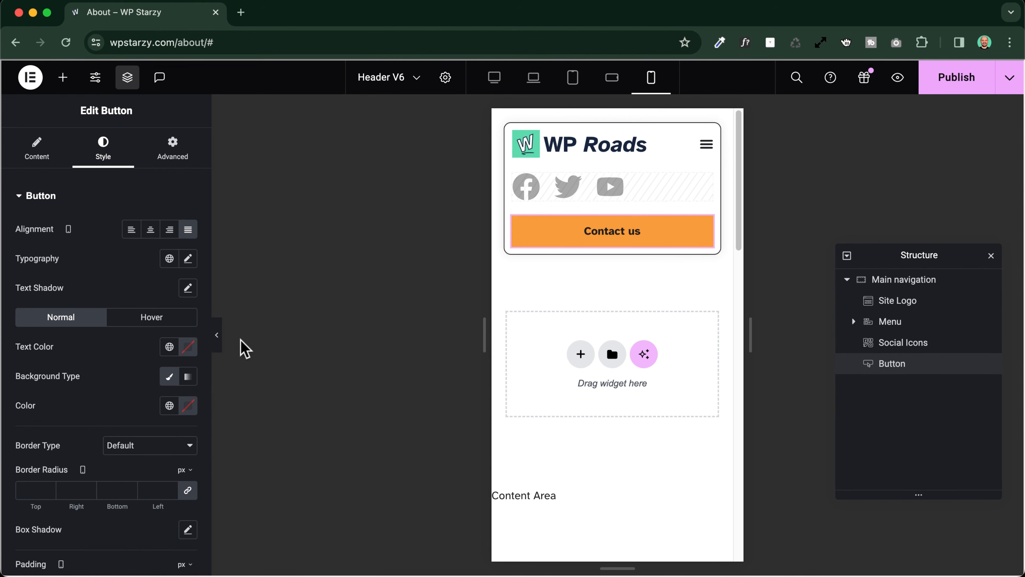
Preview the Mobile Portrait header without the editing panel, checking how it scrolls and how its menu toggle opens and closes
click(221, 343)
scroll(544, 277, down, 5)
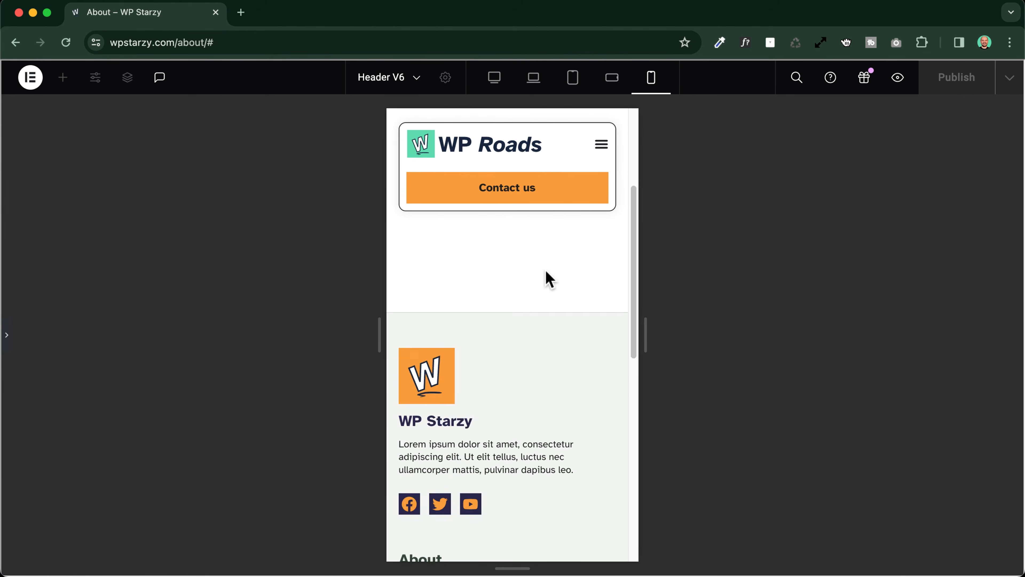
scroll(550, 279, up, 5)
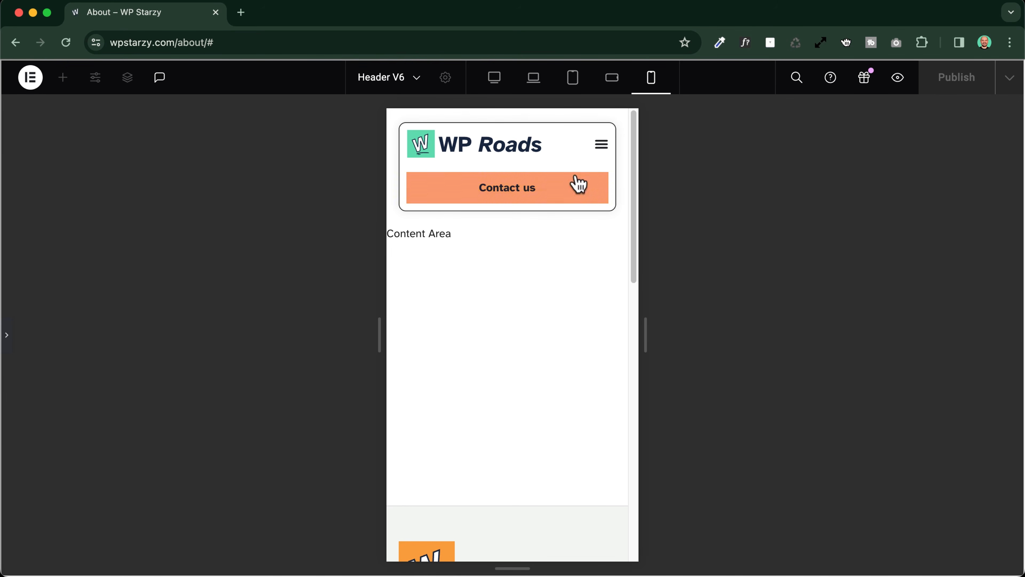
click(602, 145)
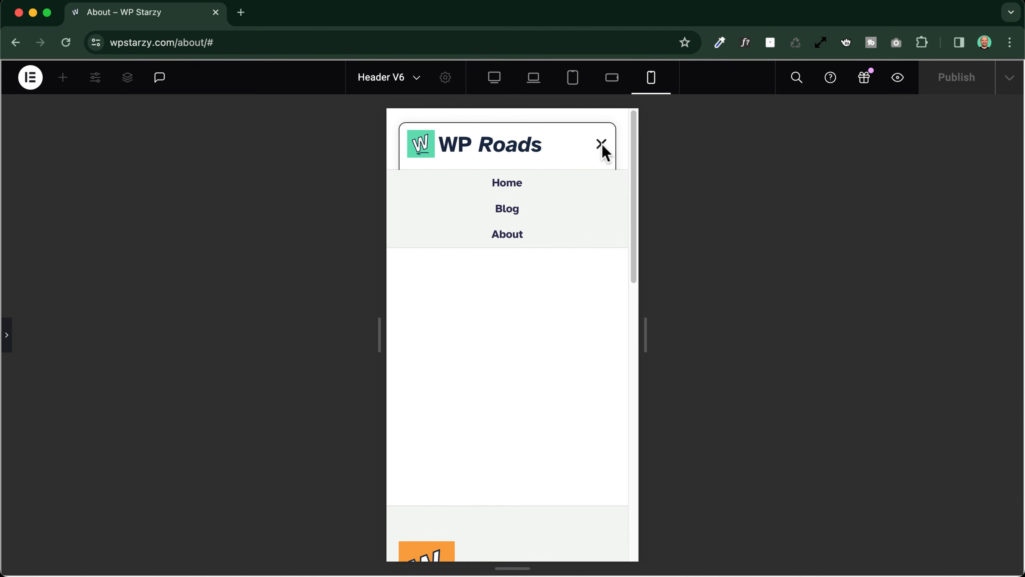
click(603, 151)
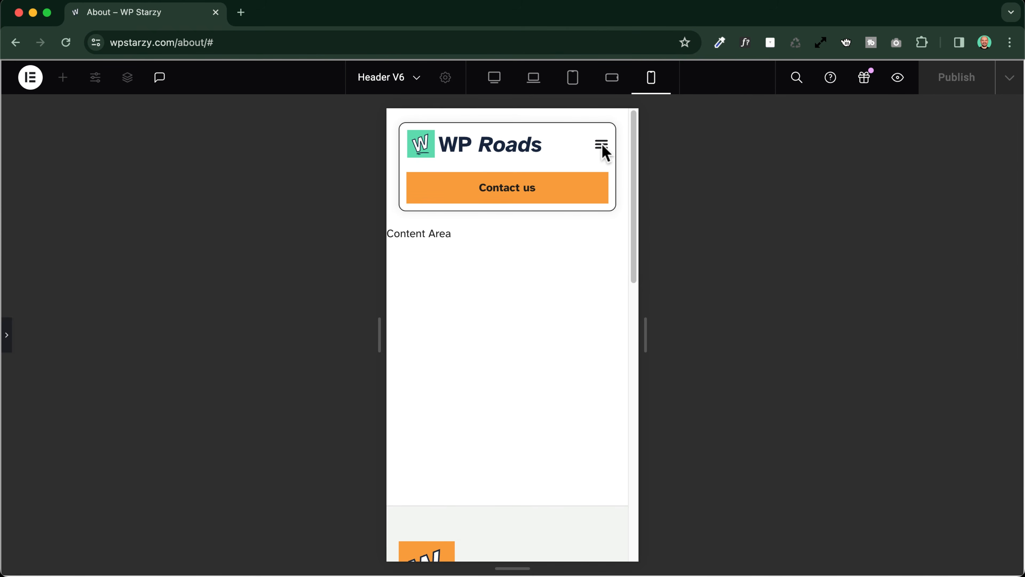
click(603, 150)
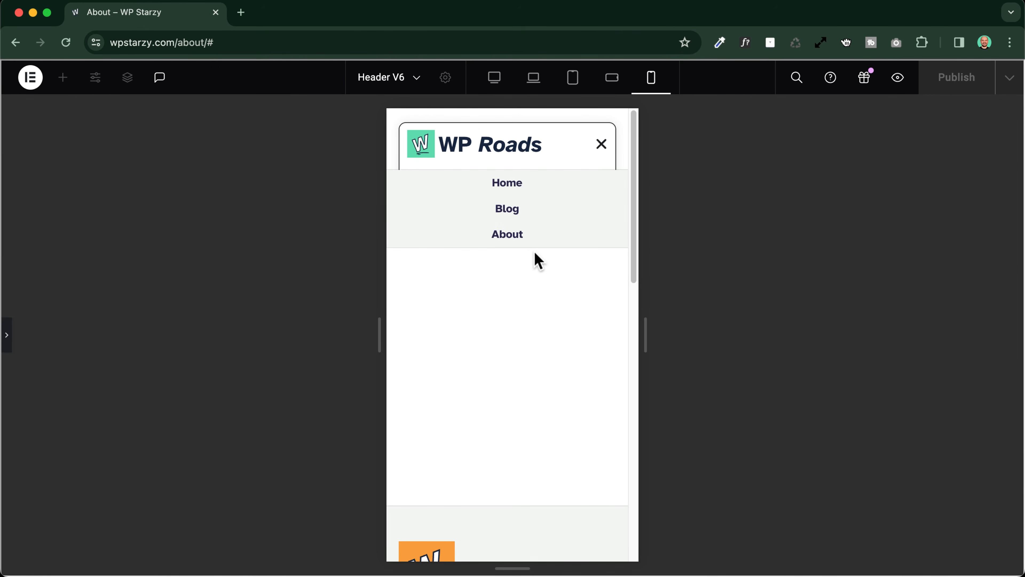
click(598, 141)
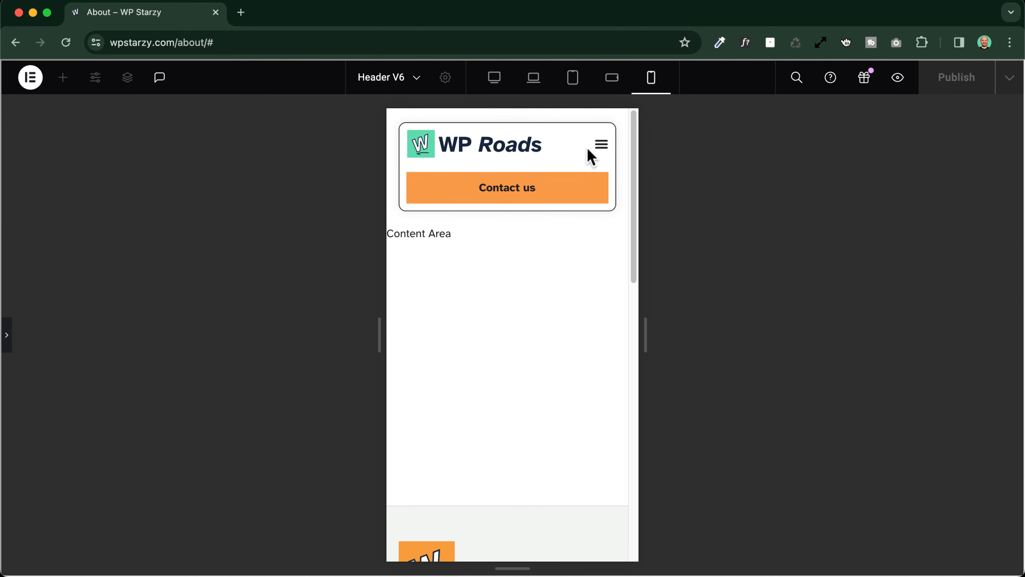
click(603, 148)
click(603, 148)
click(7, 334)
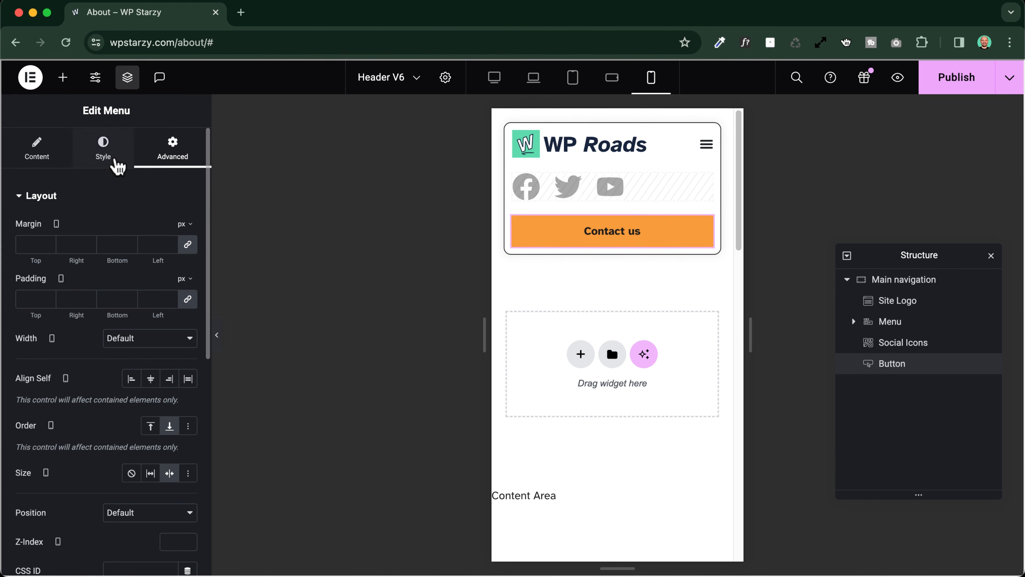
Increase the Menu widget's toggle distance from dropdown in the Mobile Portrait layout after checking where the open dropdown sits
click(706, 146)
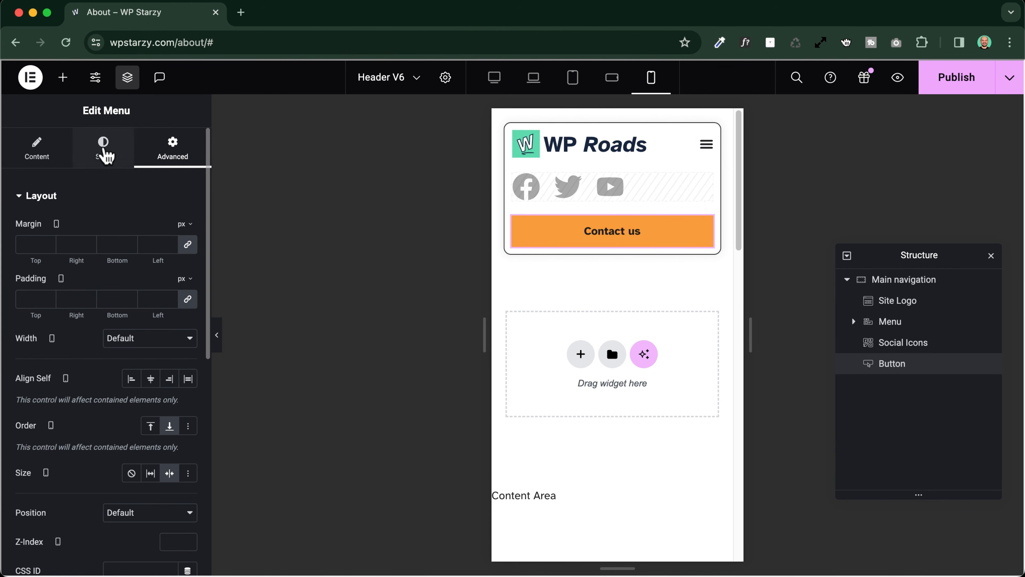
click(101, 150)
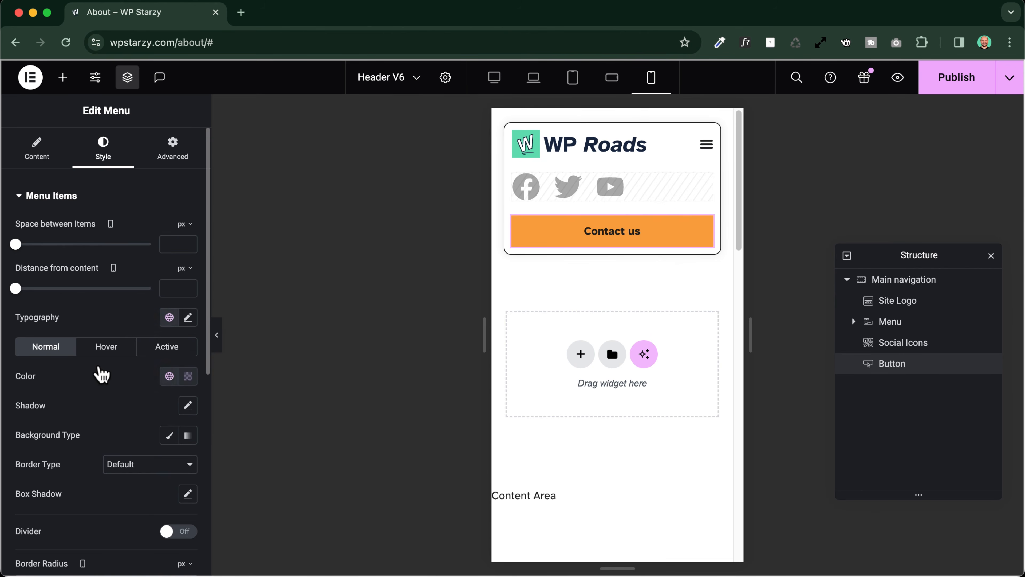
scroll(80, 373, down, 9)
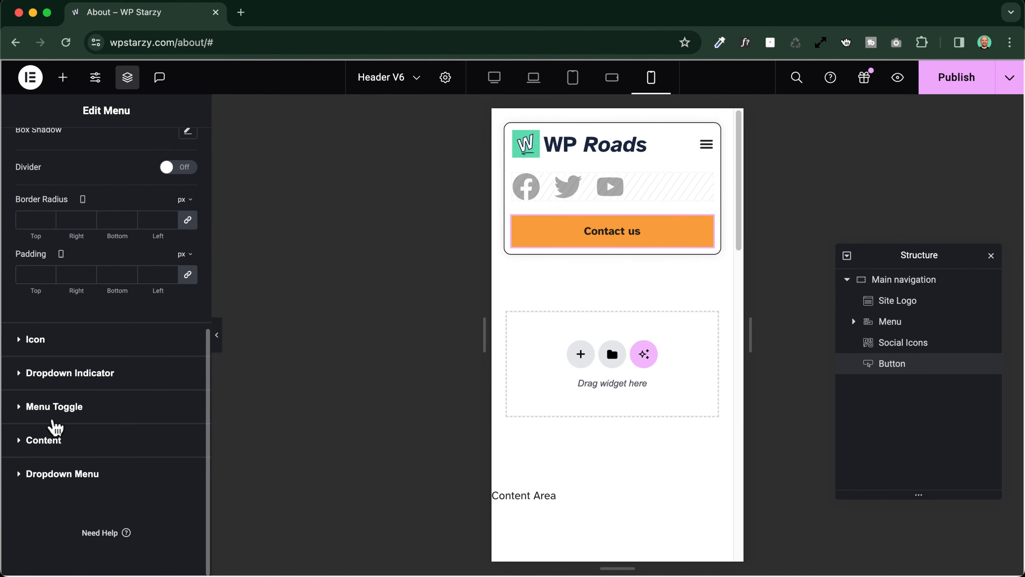
click(71, 407)
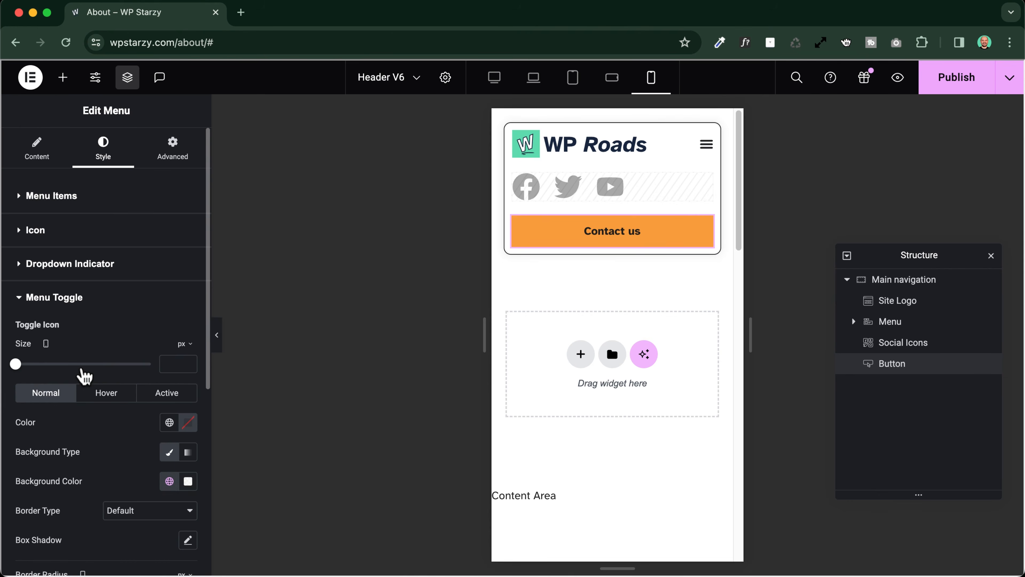
scroll(79, 373, down, 6)
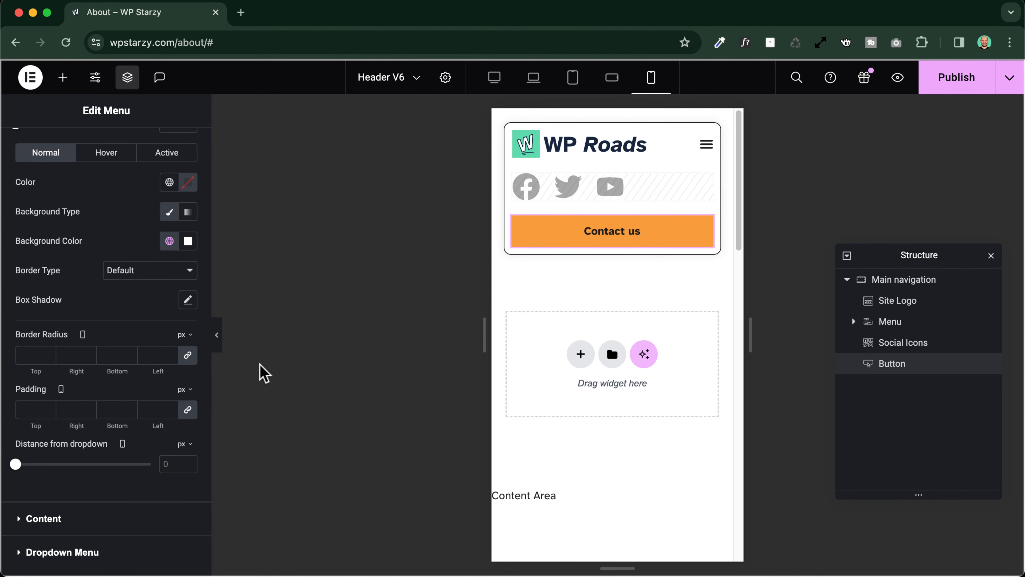
click(217, 335)
click(602, 144)
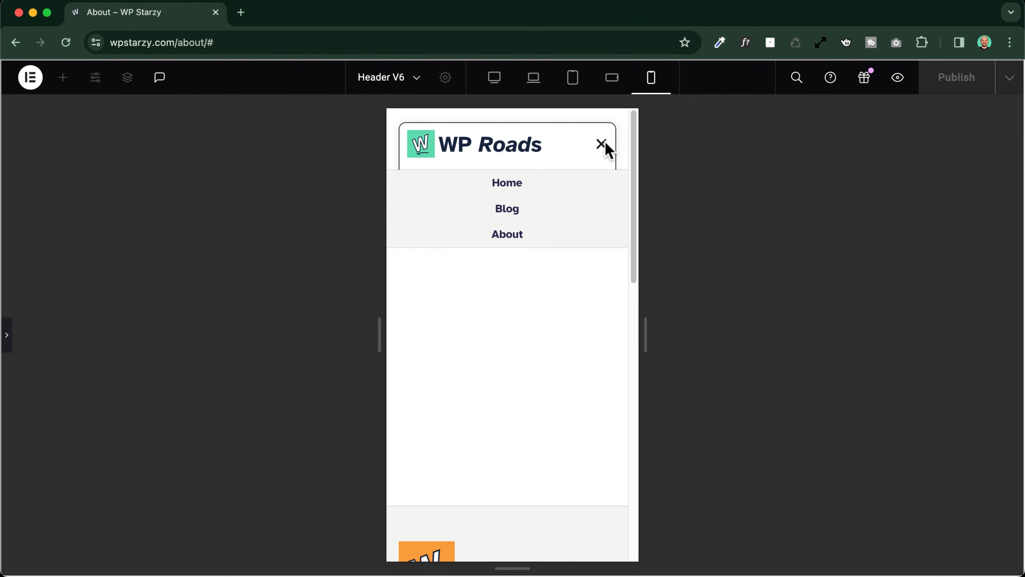
click(7, 337)
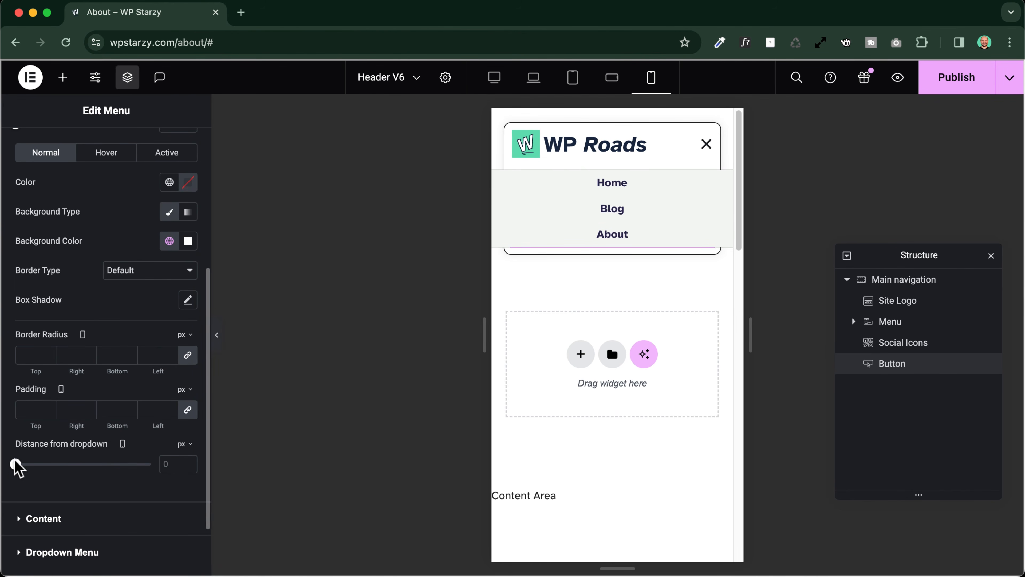
drag(15, 463, 150, 483)
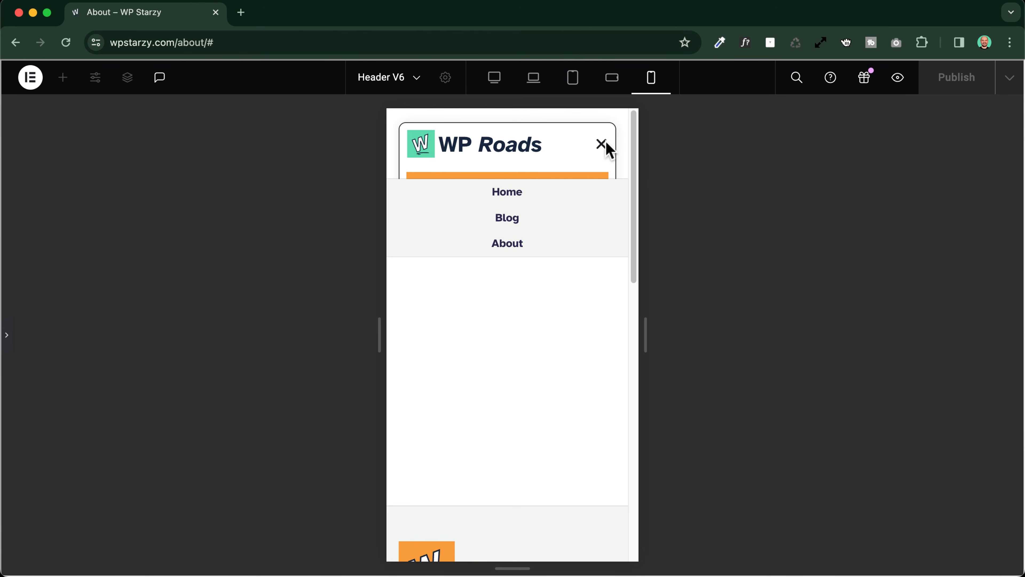
click(604, 144)
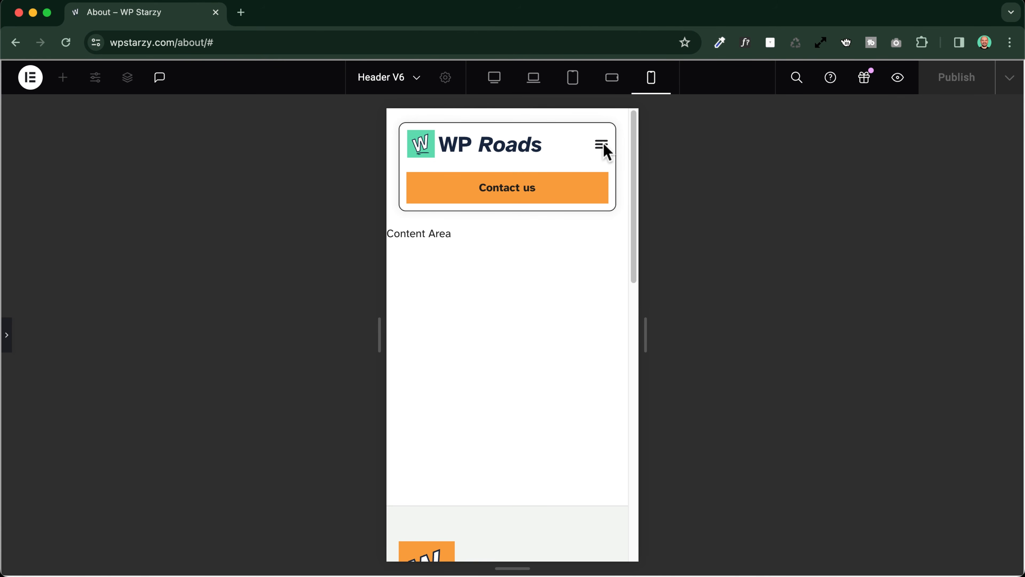
Measure the height from below the menu toggle to the header's lower edge and set the distance from dropdown to 80 px
key(super+shift+4)
drag(594, 166, 596, 205)
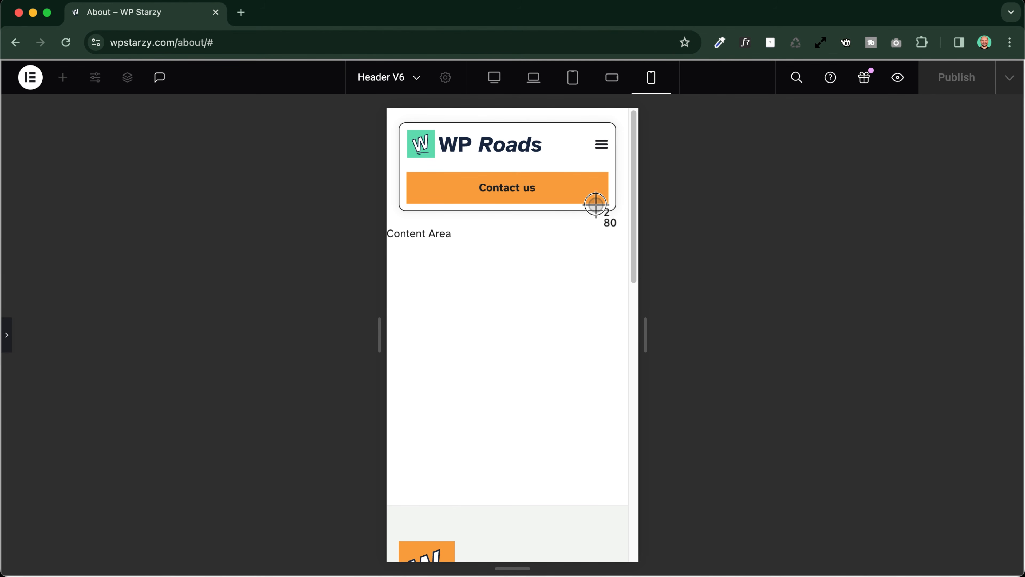
key(Escape)
click(7, 335)
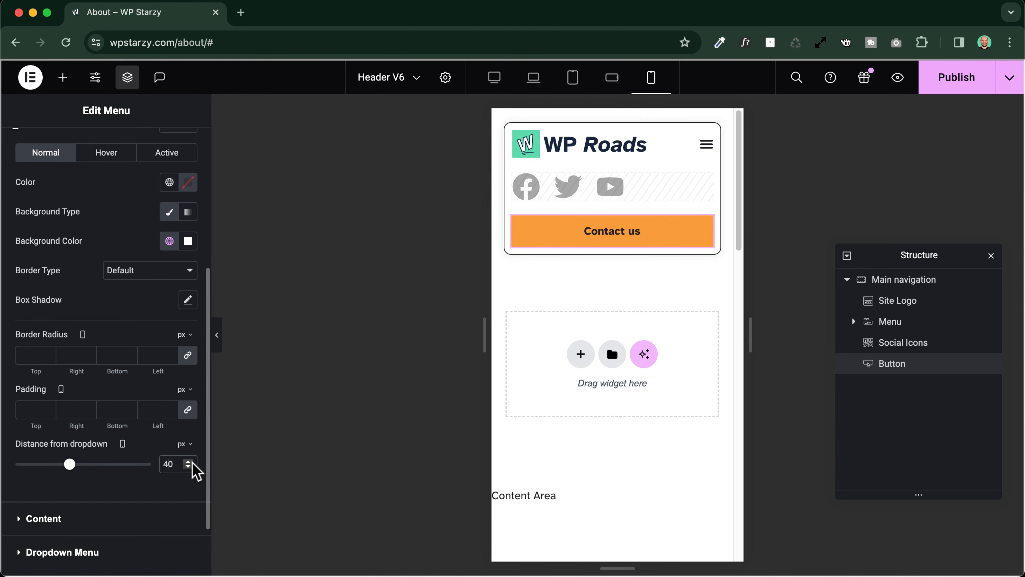
Preview the mobile header without the editing panel to check the dropdown's position beneath the Contact us button
click(219, 339)
click(602, 145)
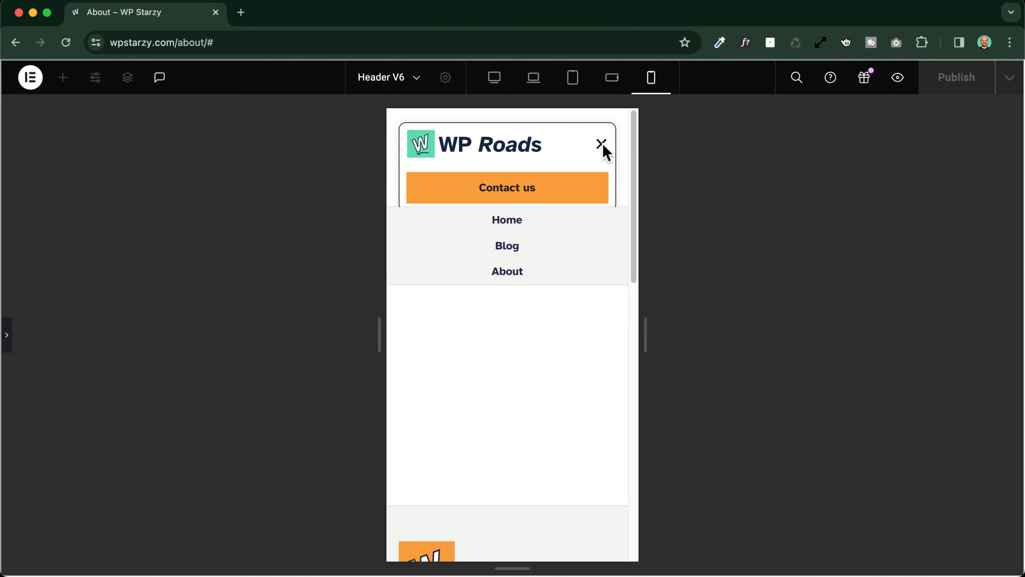
click(601, 145)
click(601, 145)
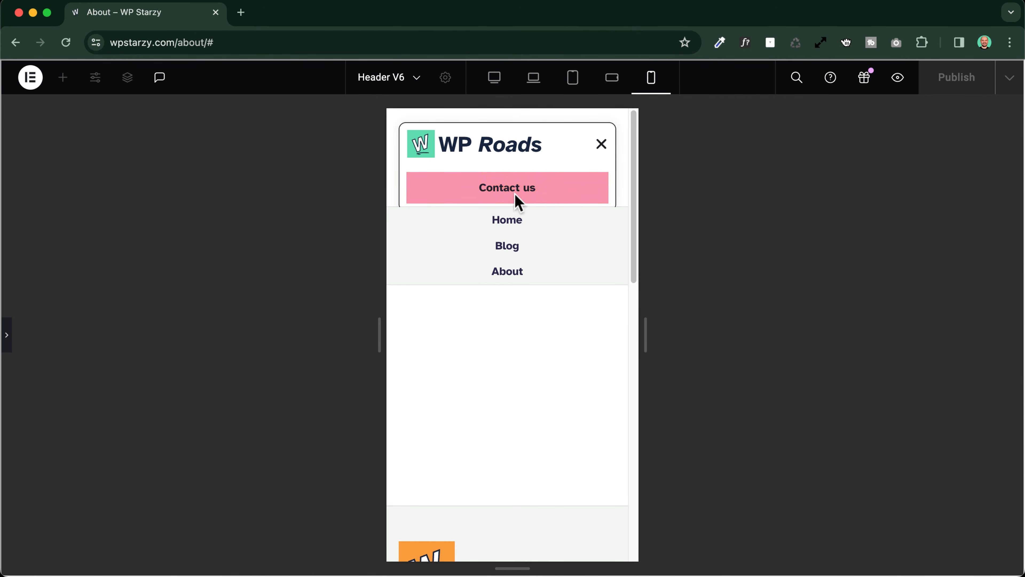
click(601, 147)
click(602, 149)
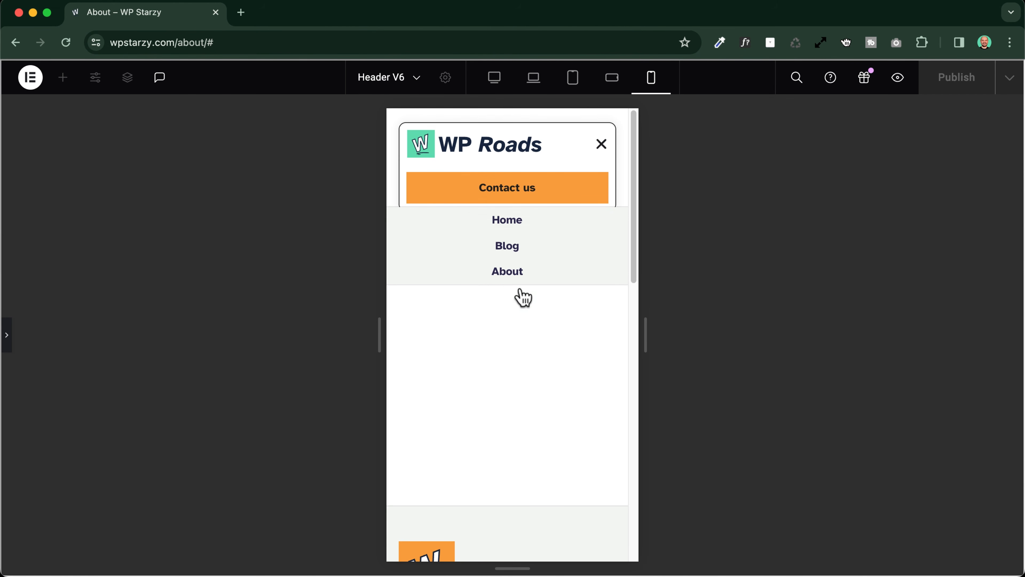
click(602, 149)
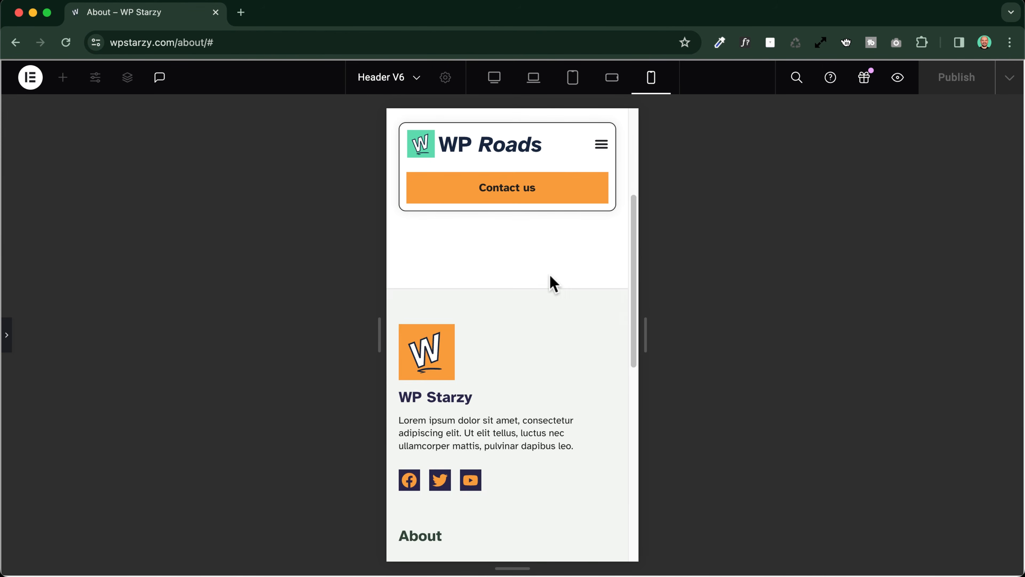
click(603, 145)
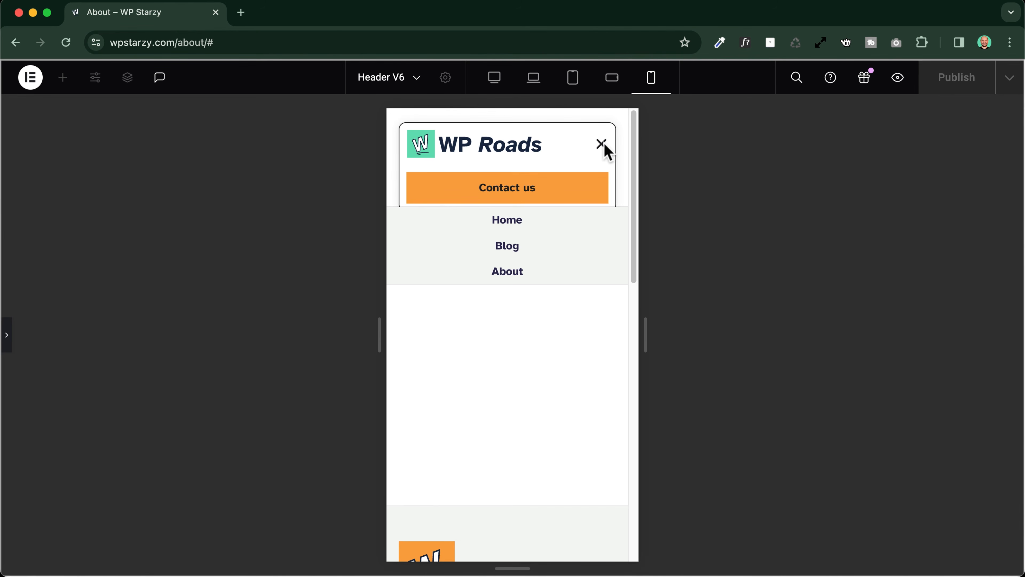
click(603, 147)
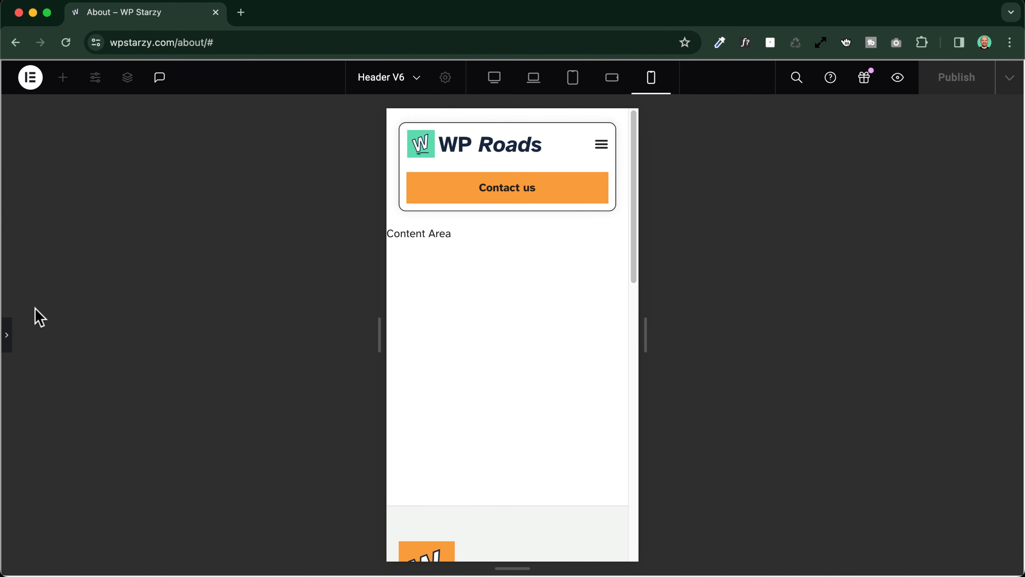
click(7, 339)
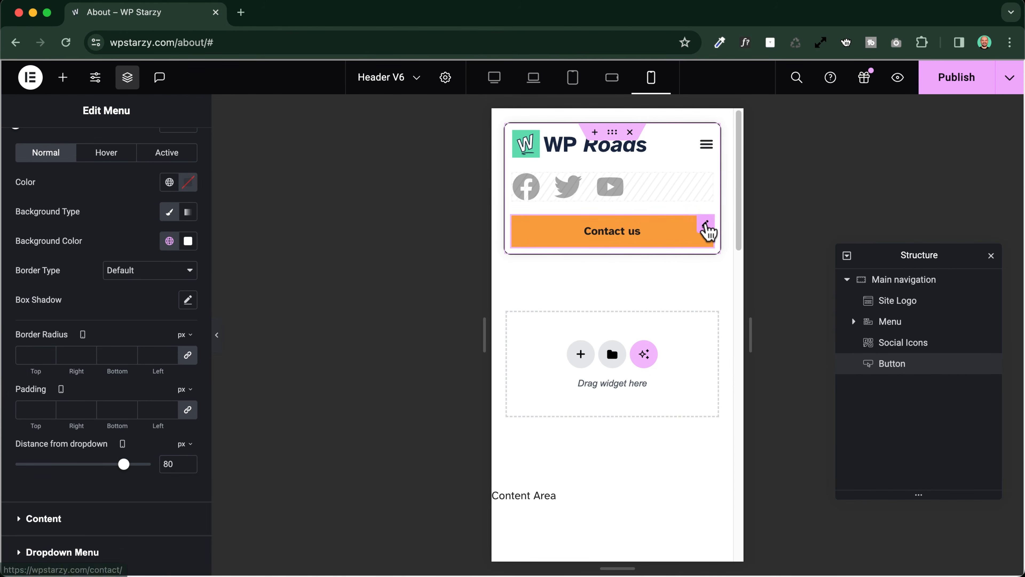
Hide the Contact us button on Mobile Portrait through its responsive visibility settings
click(707, 228)
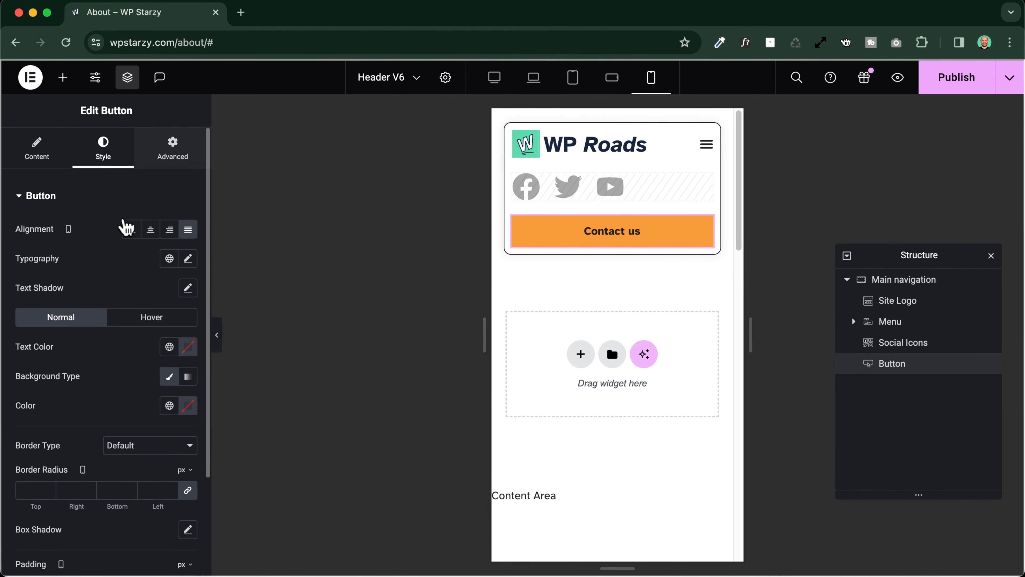
click(173, 150)
scroll(96, 373, down, 10)
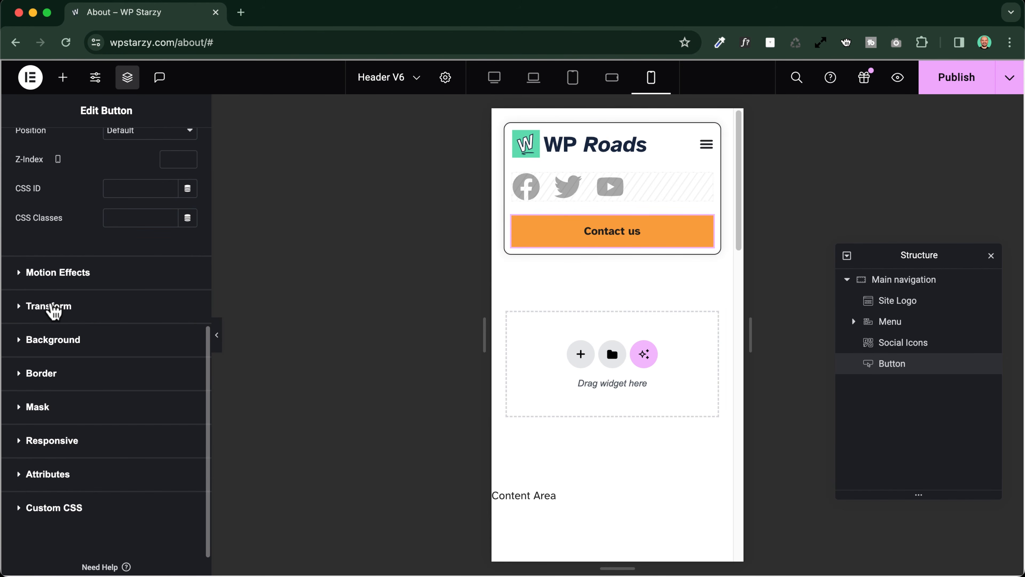
click(51, 455)
scroll(99, 332, down, 5)
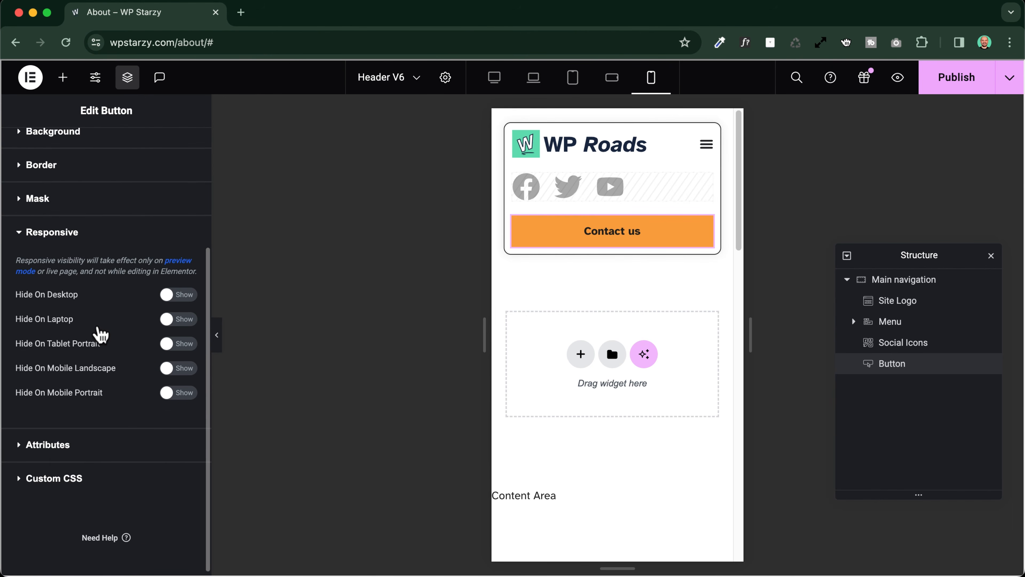
click(172, 389)
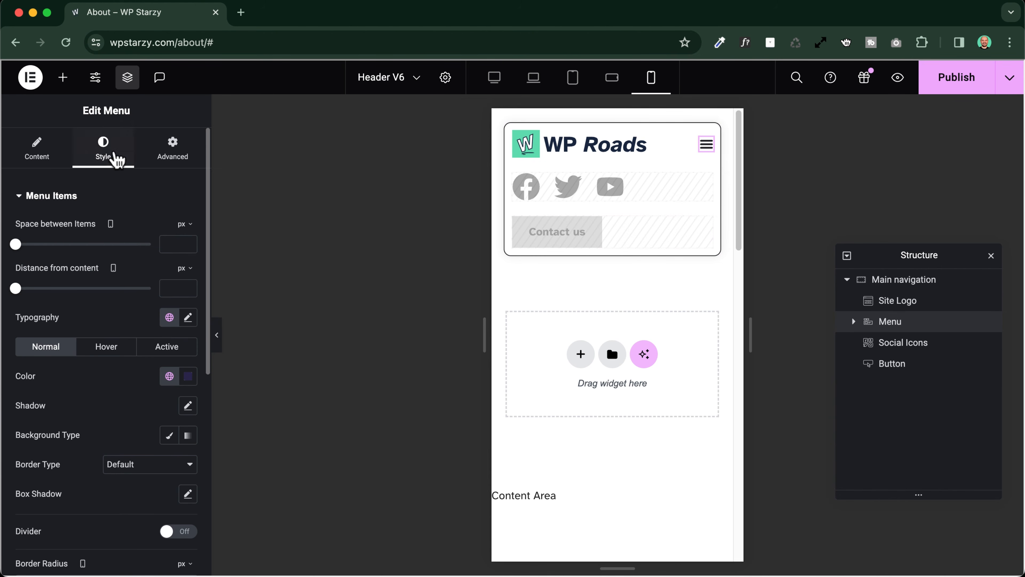
Set the Menu widget's toggle distance from dropdown to 20 px for Mobile Portrait
scroll(99, 408, down, 6)
scroll(94, 399, down, 2)
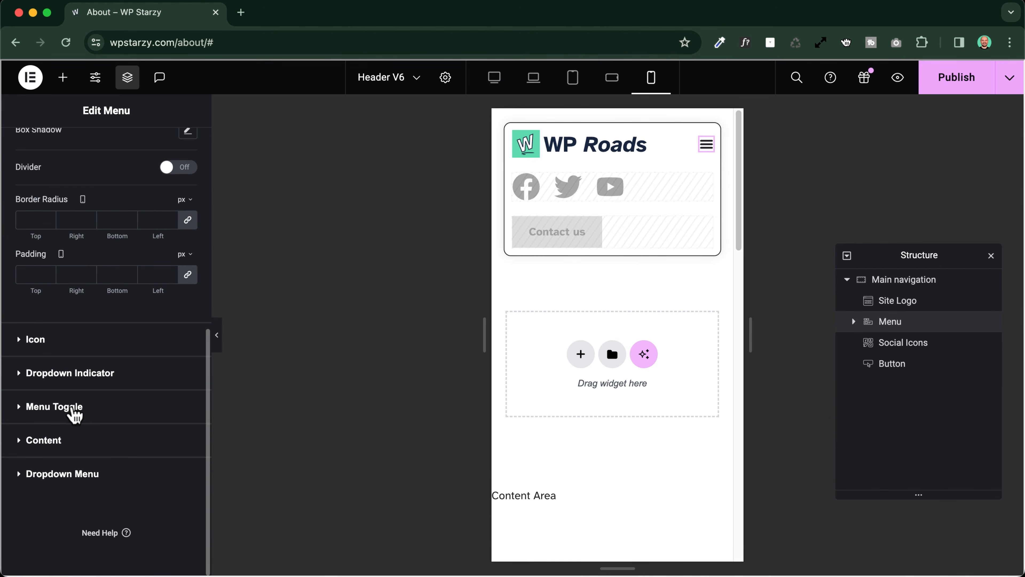
click(76, 408)
scroll(87, 428, down, 5)
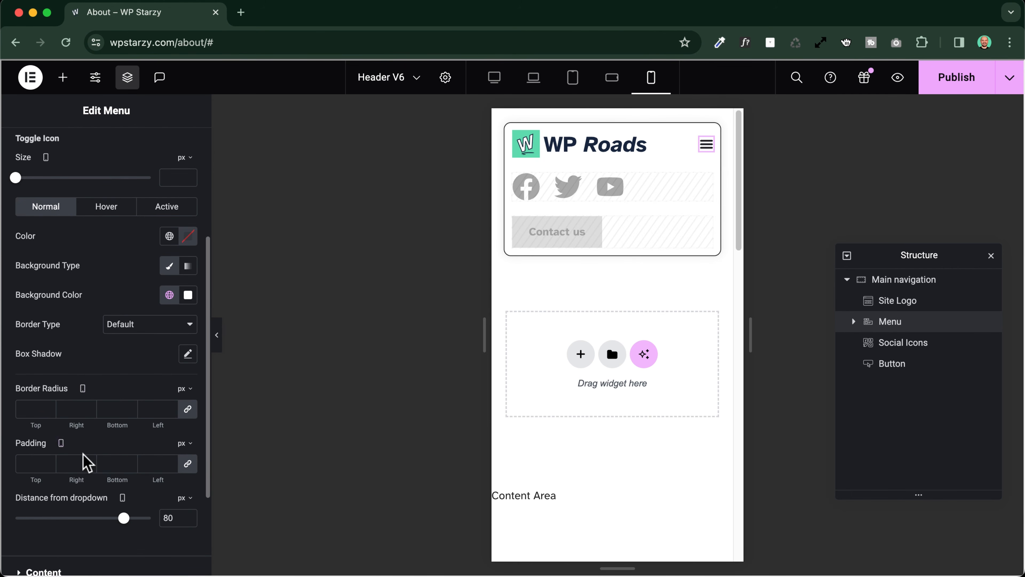
drag(108, 517, 48, 515)
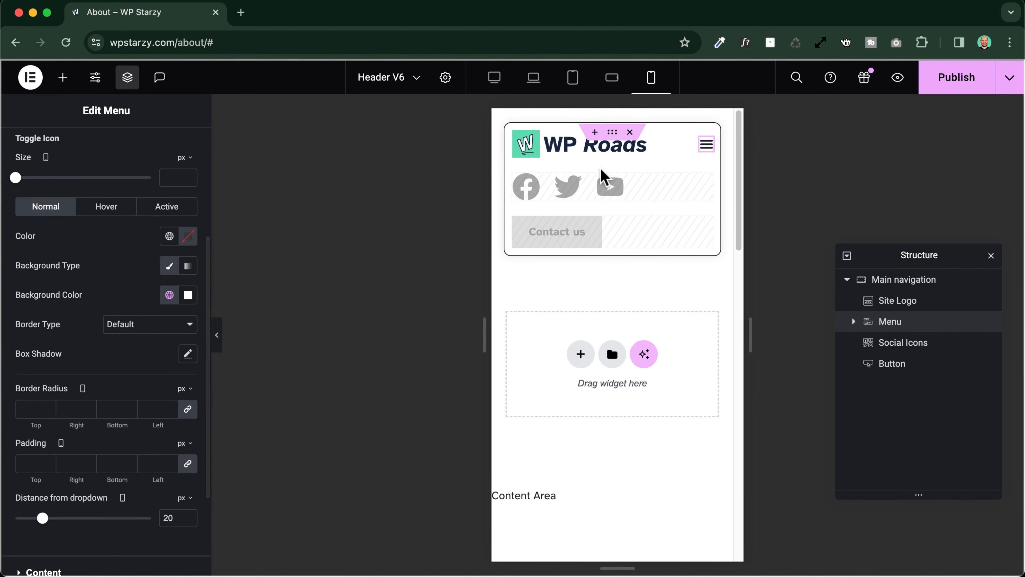
Preview the Mobile Portrait header without the Contact us button and test opening and closing its menu dropdown
click(217, 335)
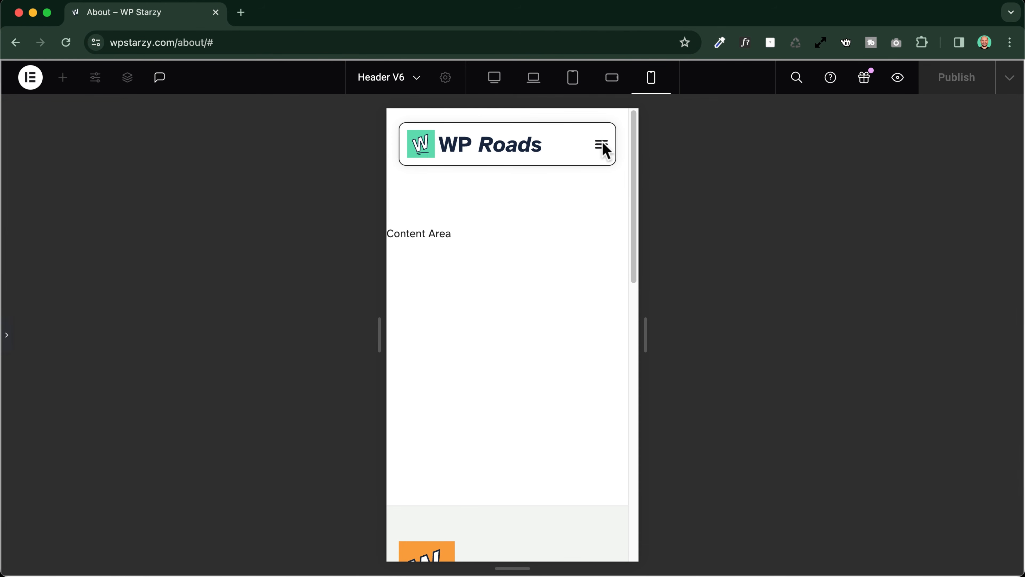
click(600, 145)
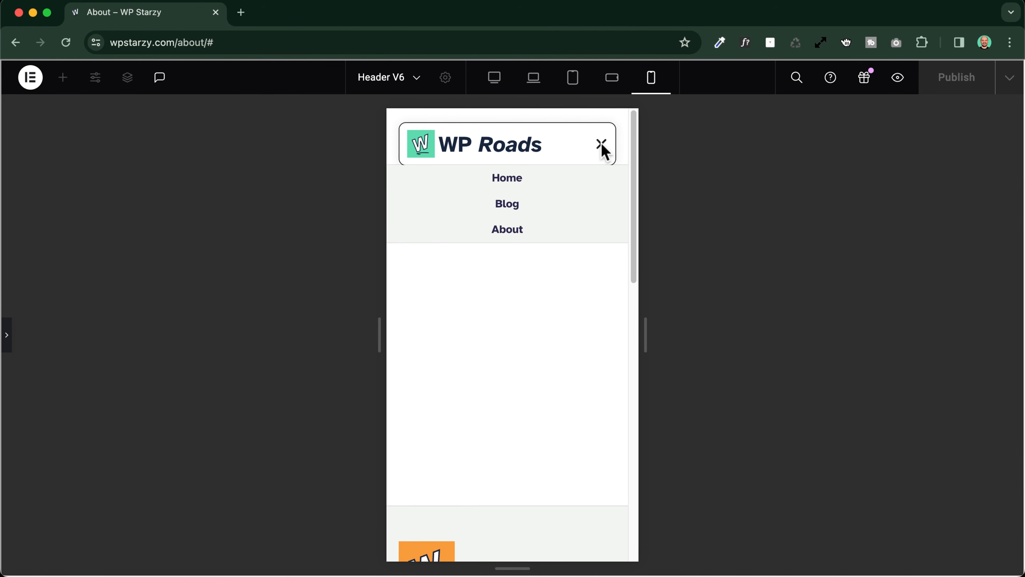
click(602, 145)
click(602, 146)
click(600, 143)
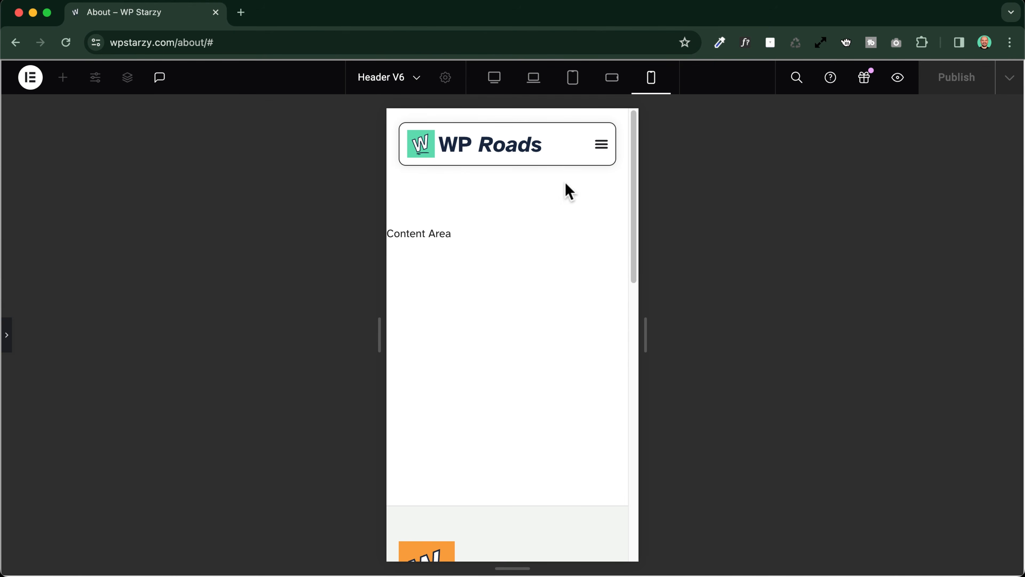